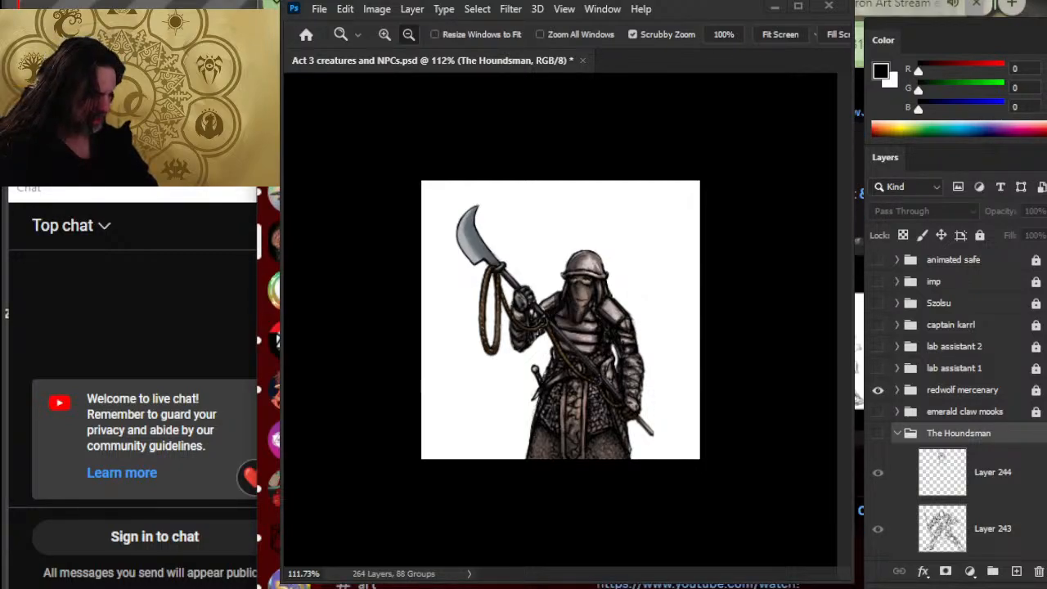
Bring up the CoM Cover 2024-03-27.jpg artwork and view the whole cover at several zoom levels
key(ctrl+a)
key(Return)
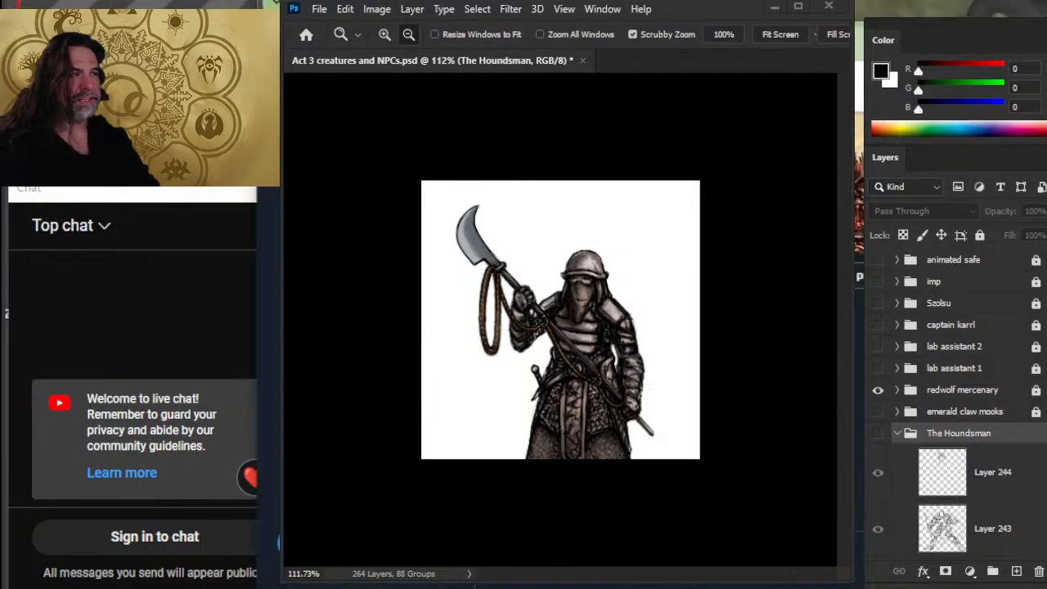
key(alt+Tab)
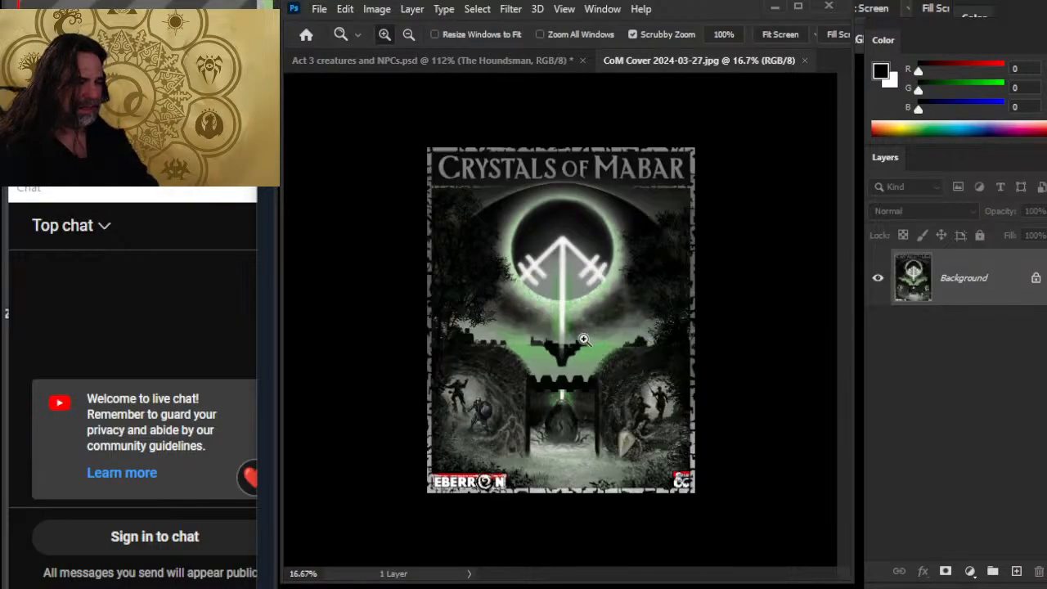
drag(514, 328, 532, 333)
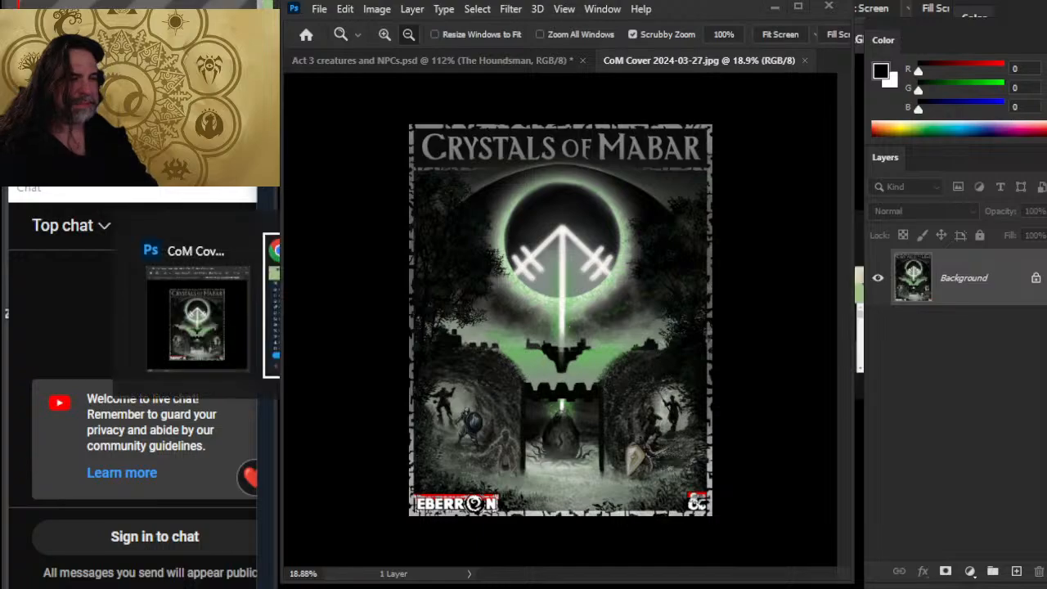
key(alt+Tab)
key(alt+Tab)
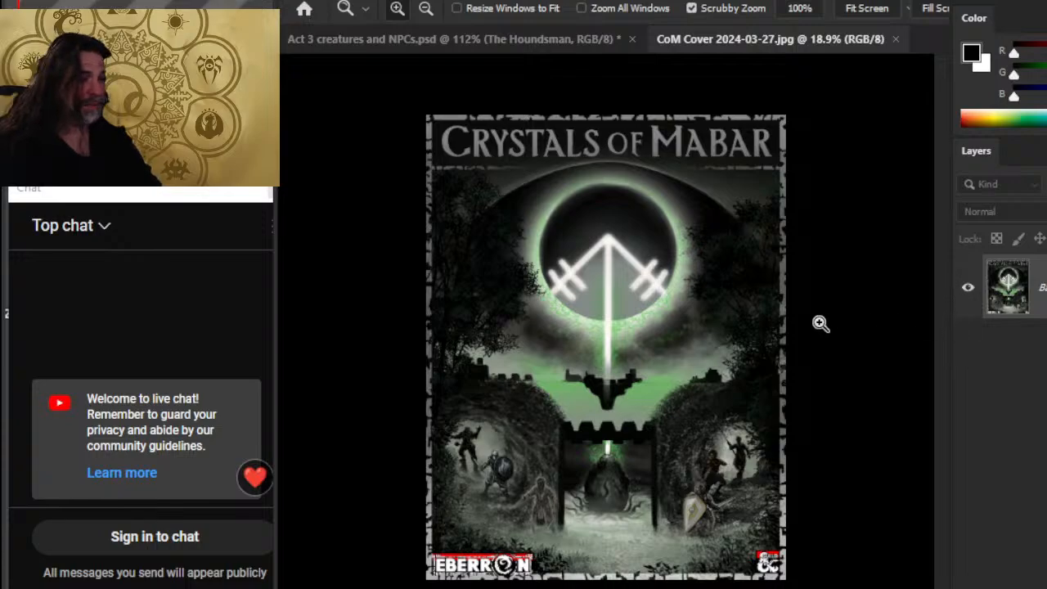
drag(820, 325, 706, 271)
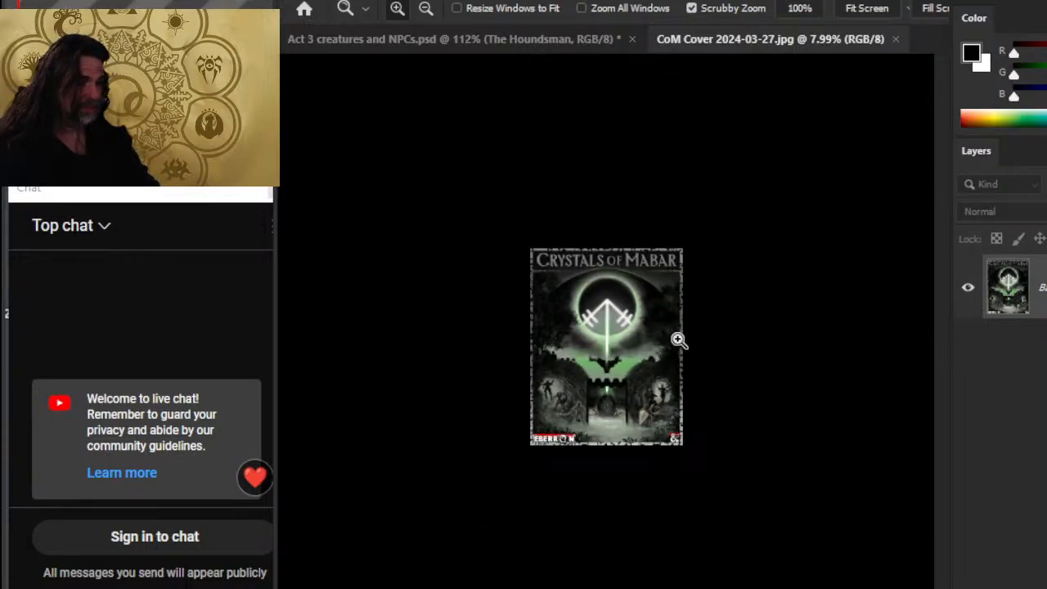
drag(706, 366, 727, 371)
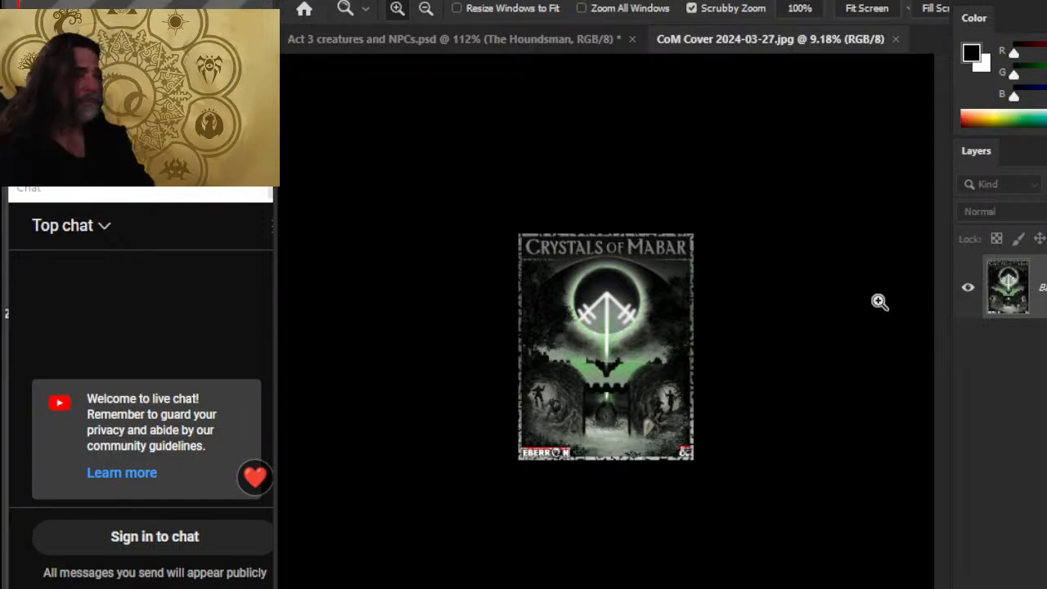
key(alt+Tab)
key(alt+Tab)
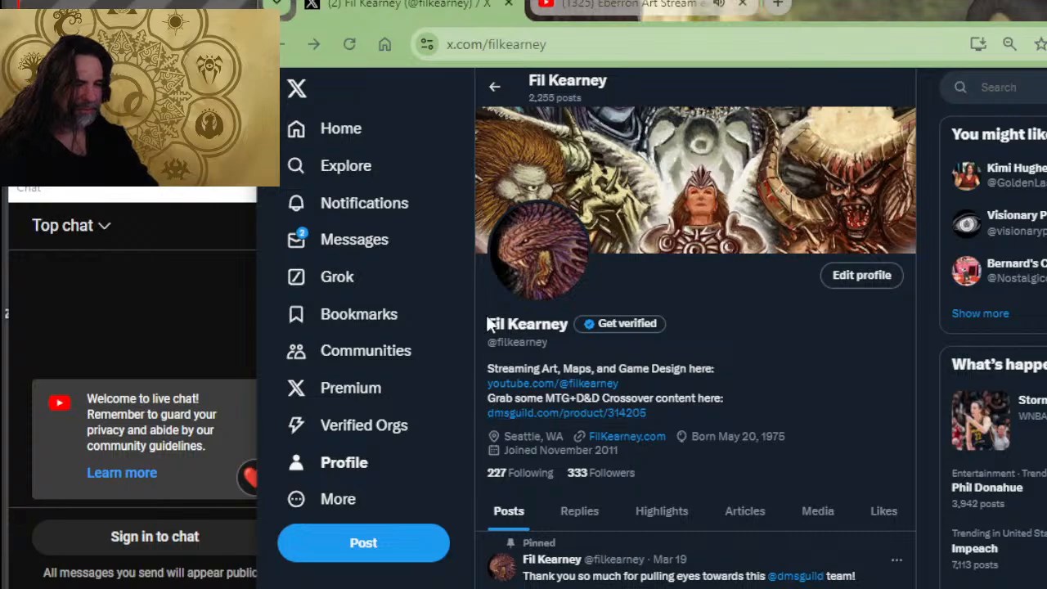
In the browser, close the X profile page and expand the description of the Eberron Art Stream ep 304 video
click(509, 5)
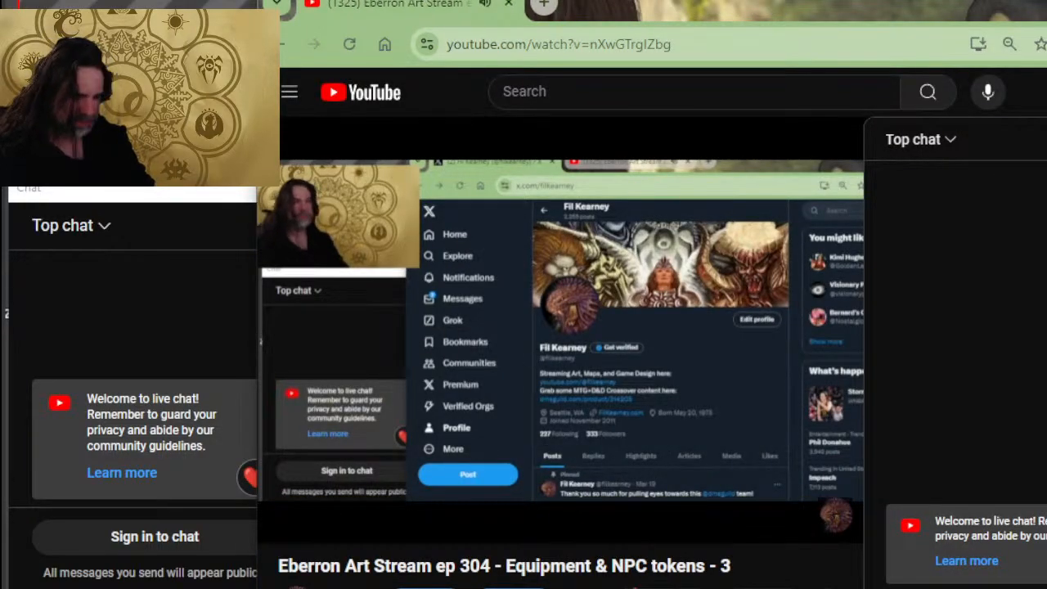
scroll(461, 351, down, 2)
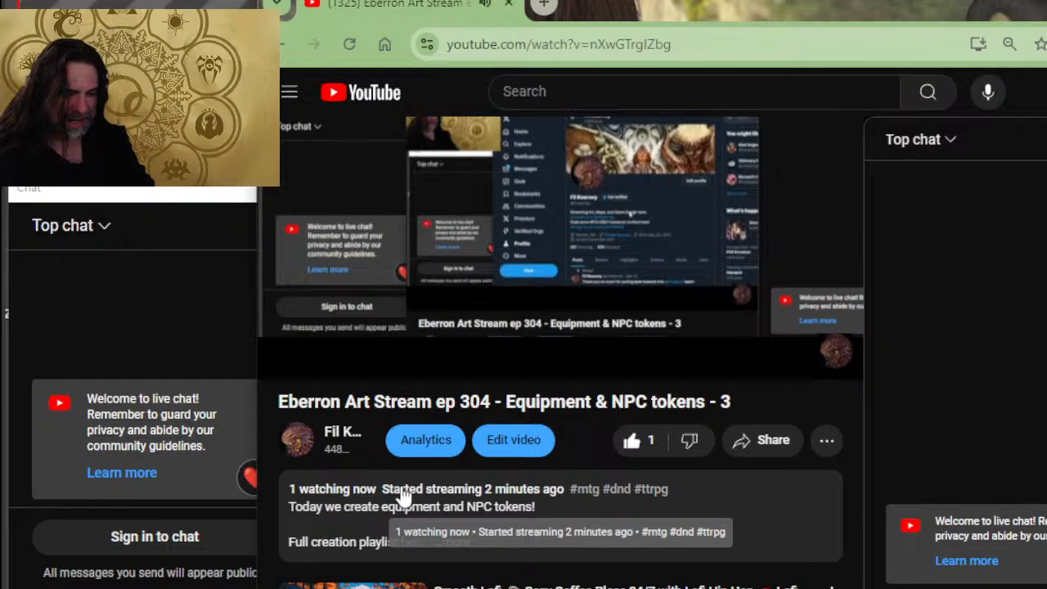
click(450, 543)
Switch back to Photoshop and view the Crystals of Mabar cover slightly enlarged
key(alt+Tab)
click(505, 253)
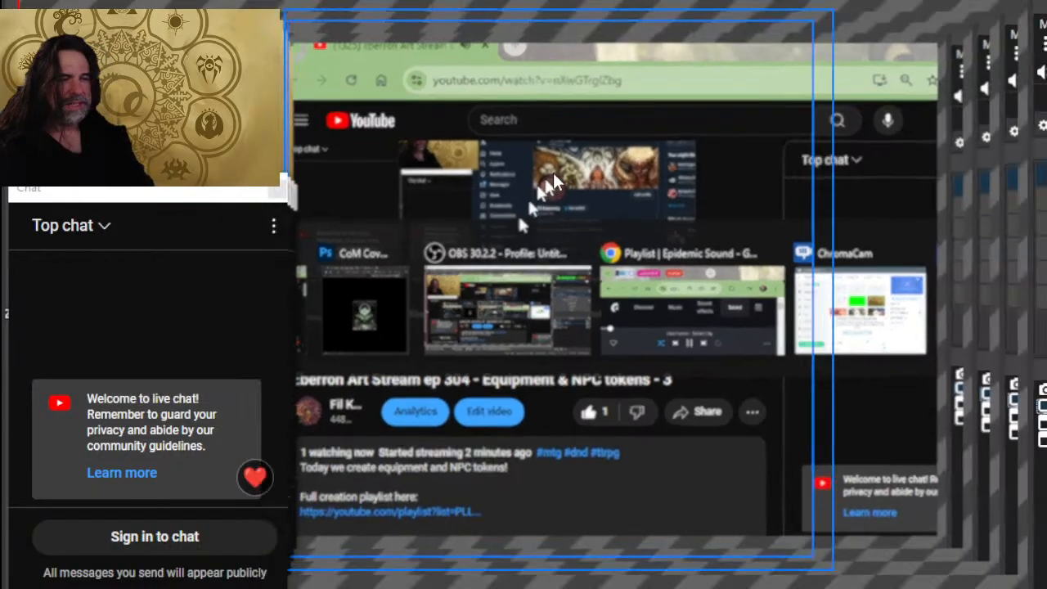
key(alt+Tab)
key(alt+Tab)
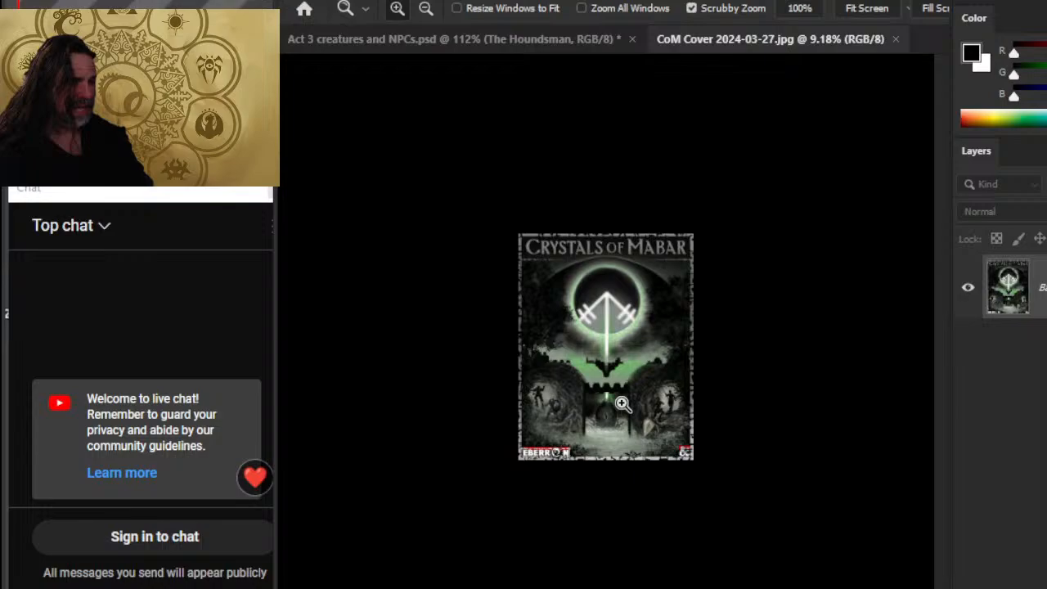
drag(623, 403, 641, 400)
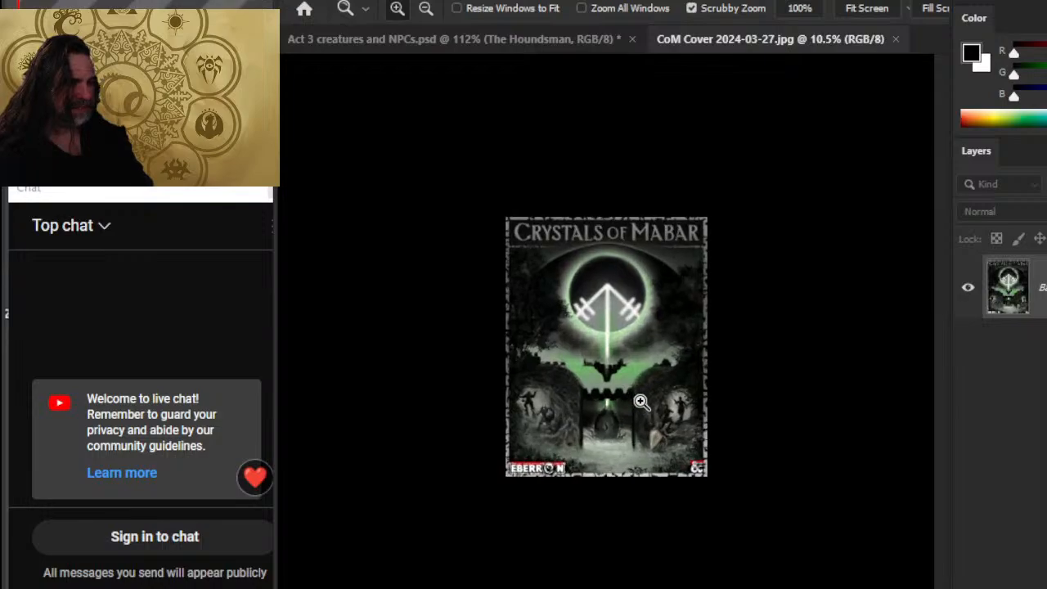
Switch to the YouTube stream page and examine the playlist, social and DMsGuild links in its description
key(alt+Tab)
key(alt+Tab)
key(alt+Tab)
key(alt+Tab)
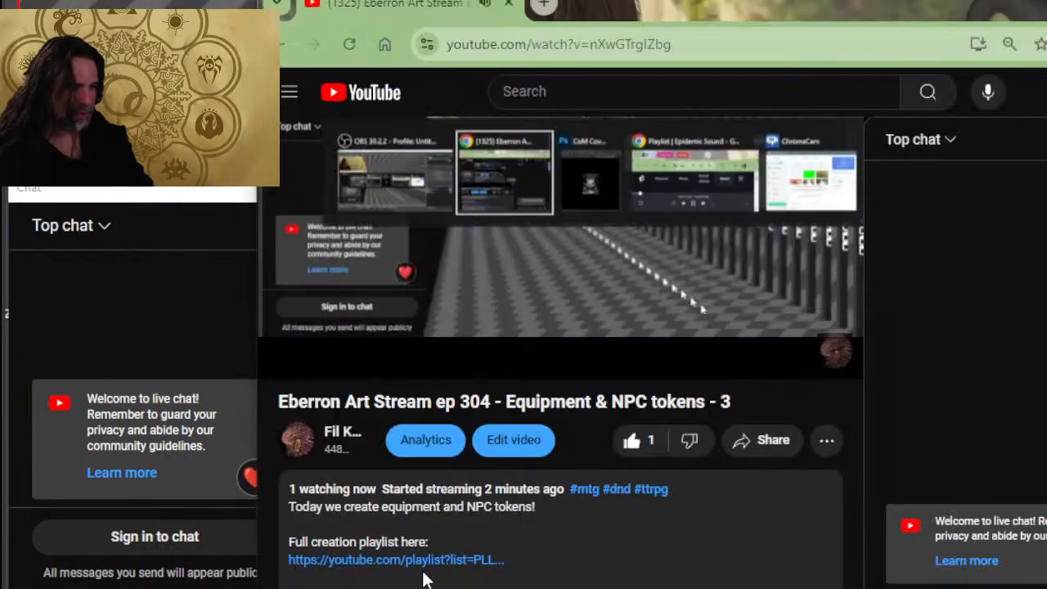
scroll(383, 354, down, 2)
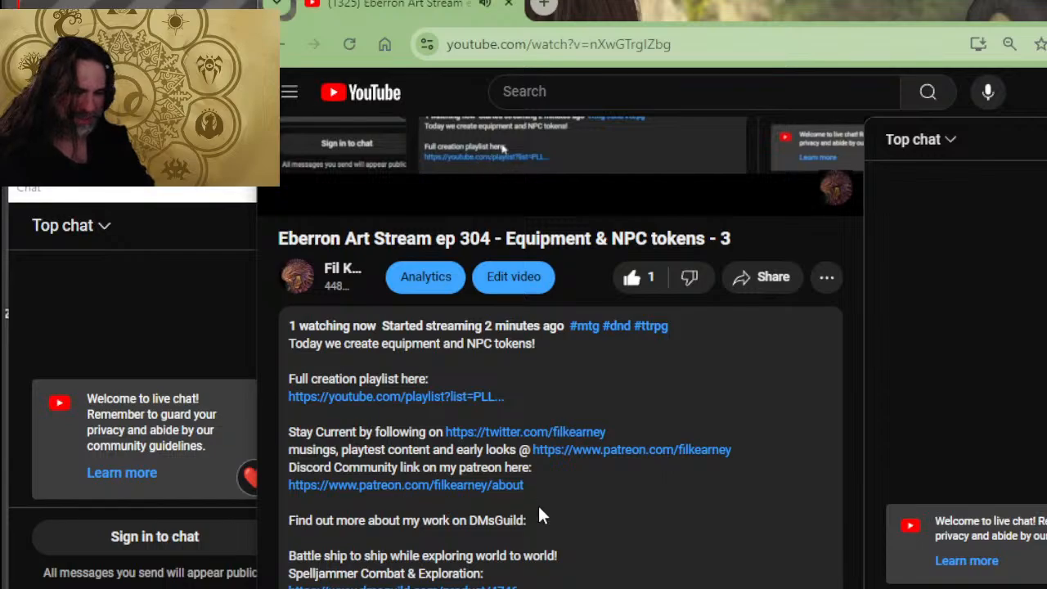
scroll(505, 343, down, 4)
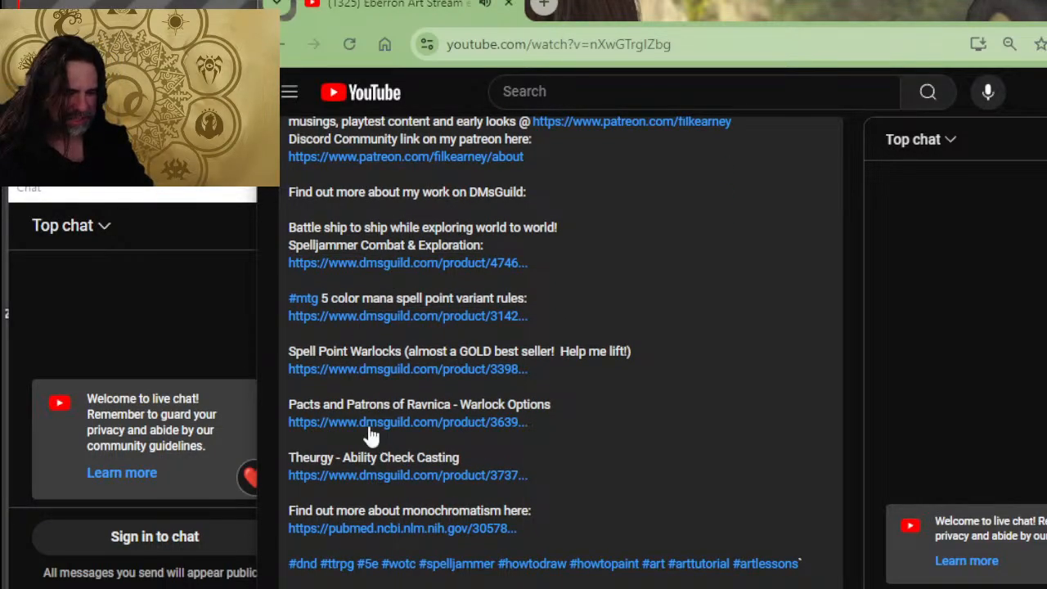
scroll(506, 399, up, 4)
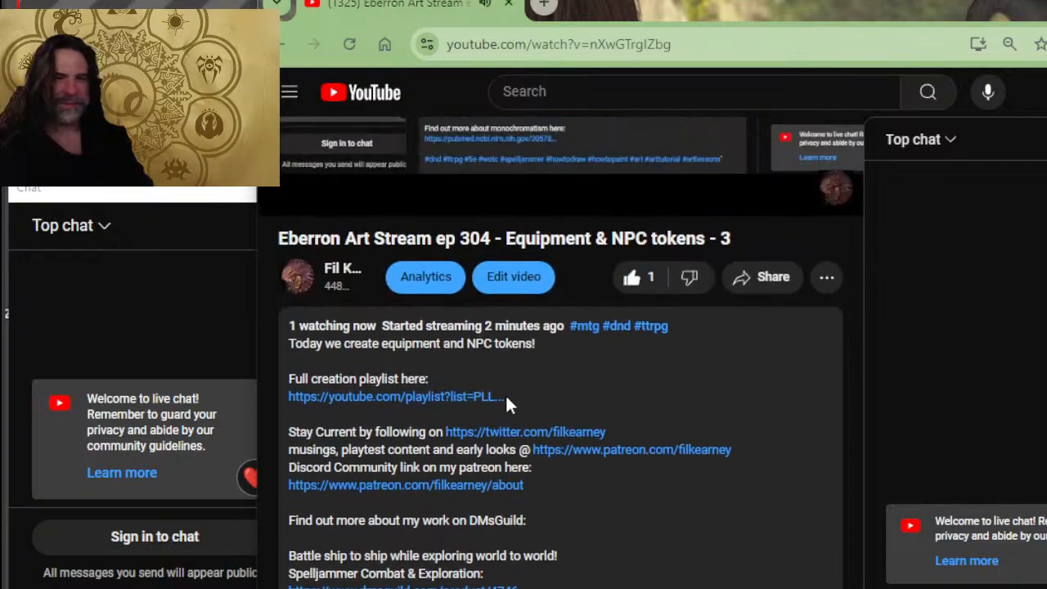
scroll(414, 502, down, 2)
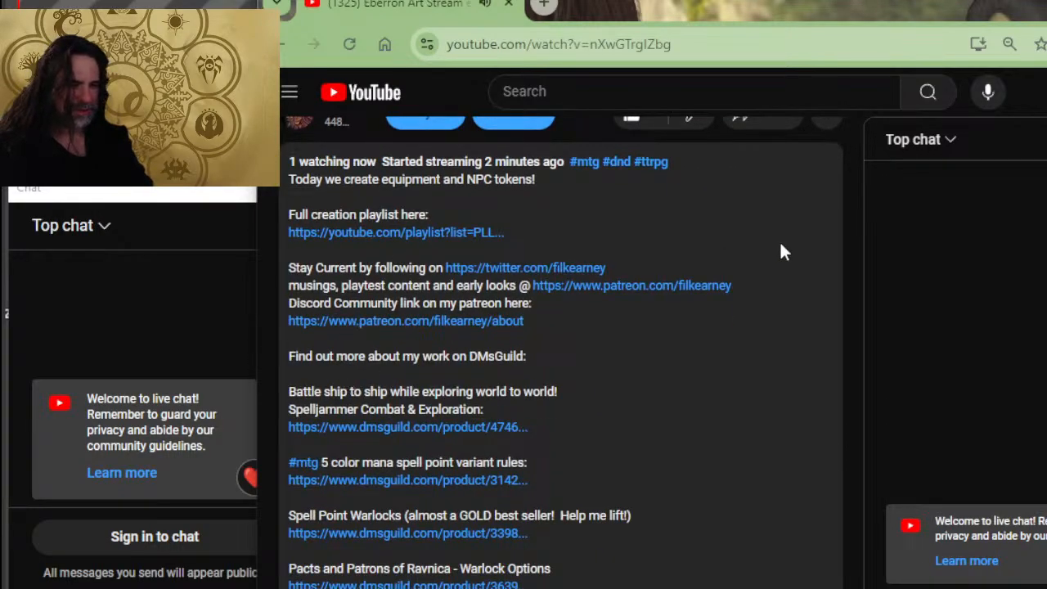
Switch back to Photoshop and close the CoM Cover 2024-03-27.jpg image
key(alt+Tab)
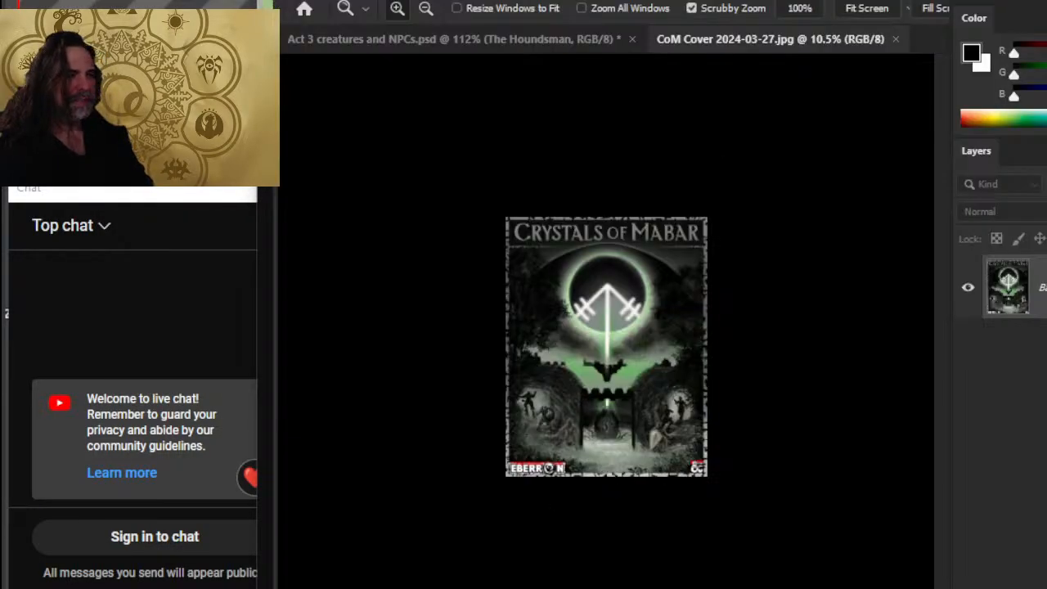
key(alt+Tab)
key(alt+Tab)
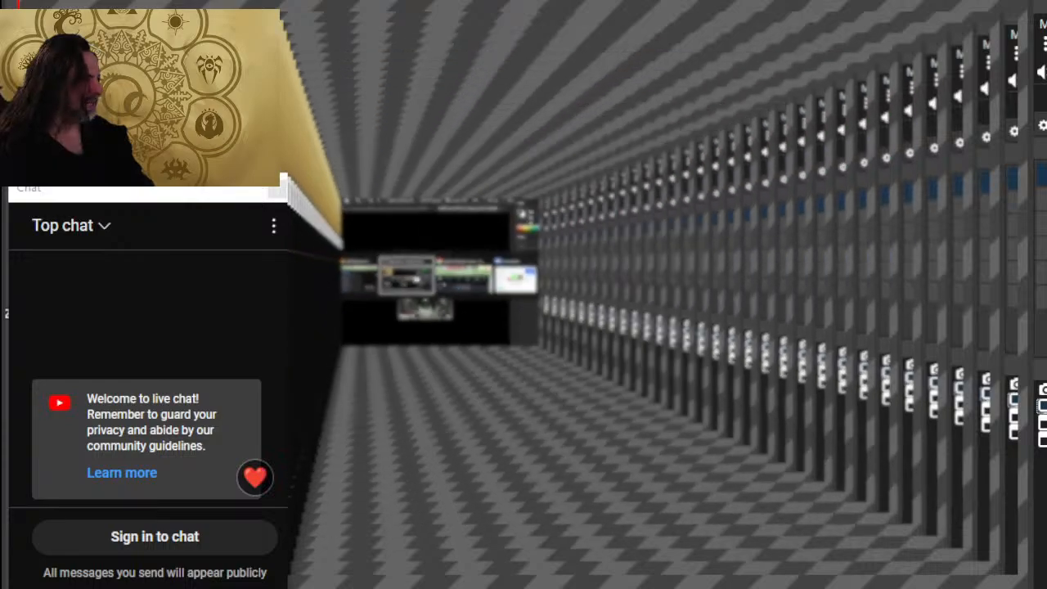
key(alt+Tab)
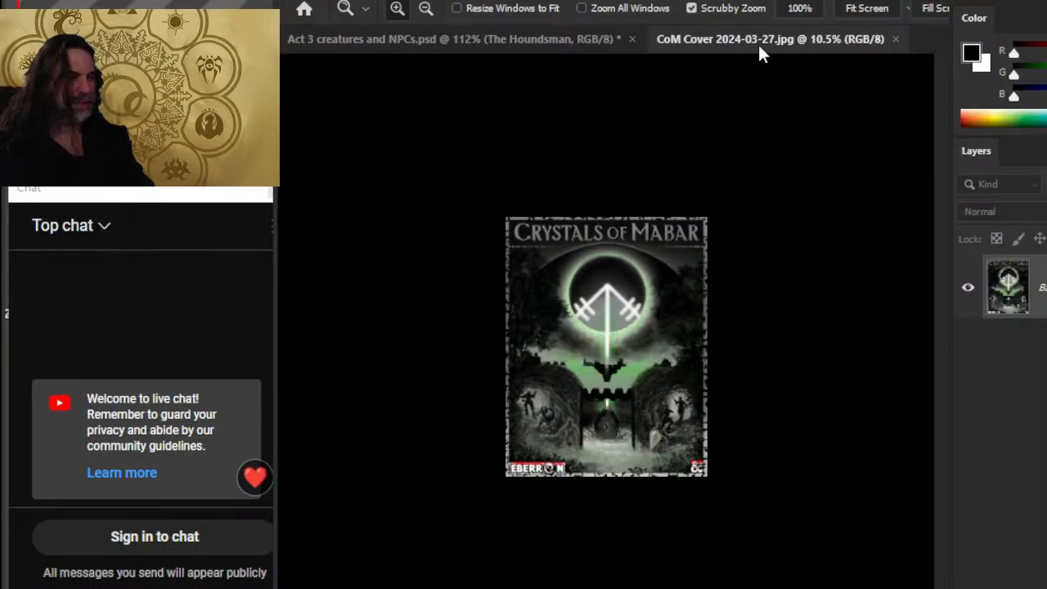
click(896, 39)
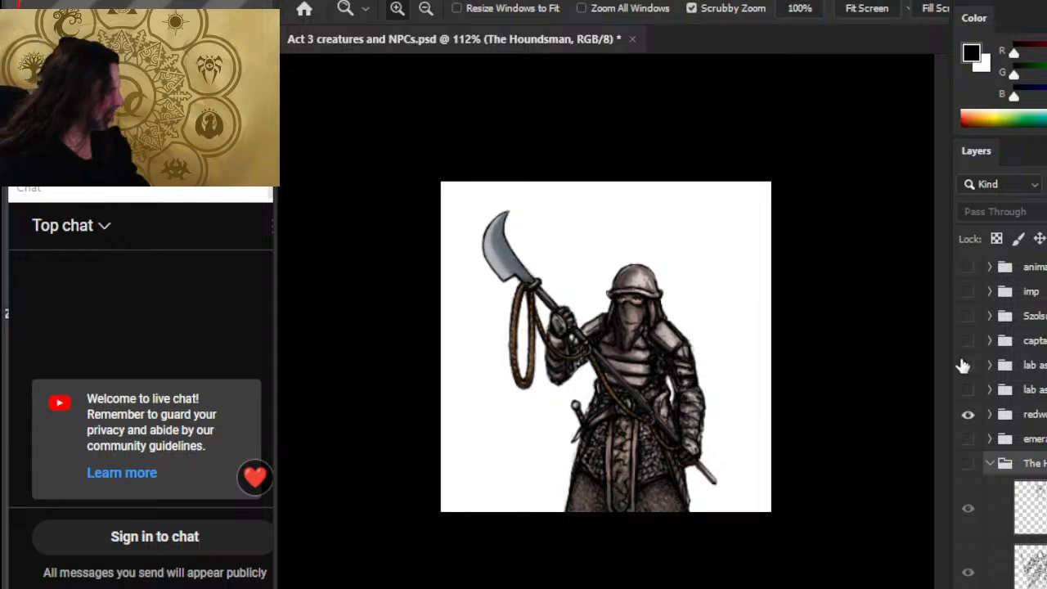
Hide the redwolf mercenary group and show The Houndsman group
click(968, 414)
click(968, 464)
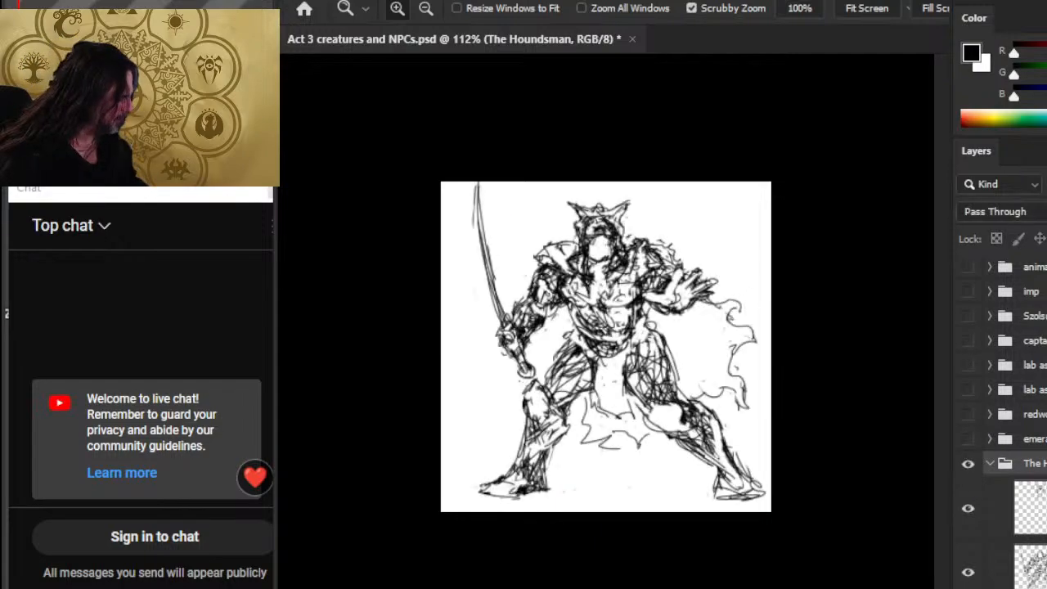
click(968, 512)
click(968, 513)
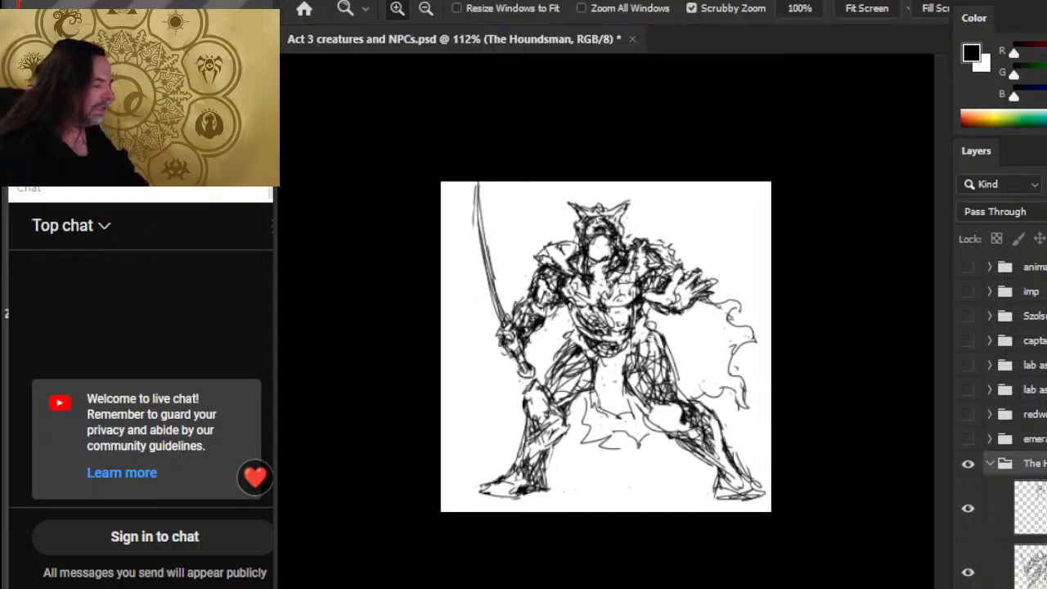
Hide Layer 244 with the horned helmet sketch and make Layer 243 the active layer
click(974, 511)
click(1037, 568)
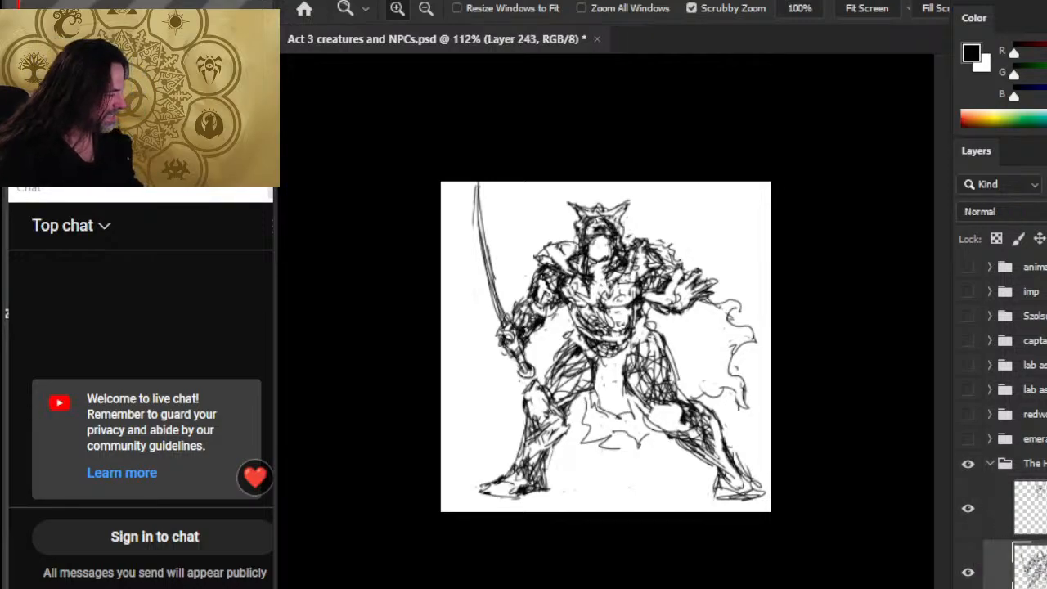
click(995, 527)
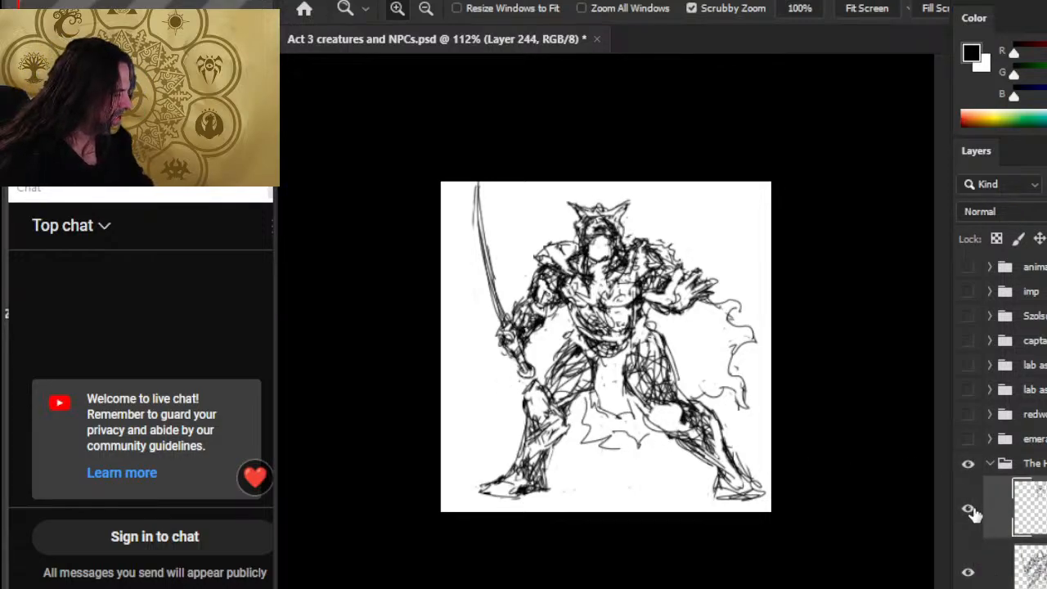
click(968, 508)
key(alt+bracketleft)
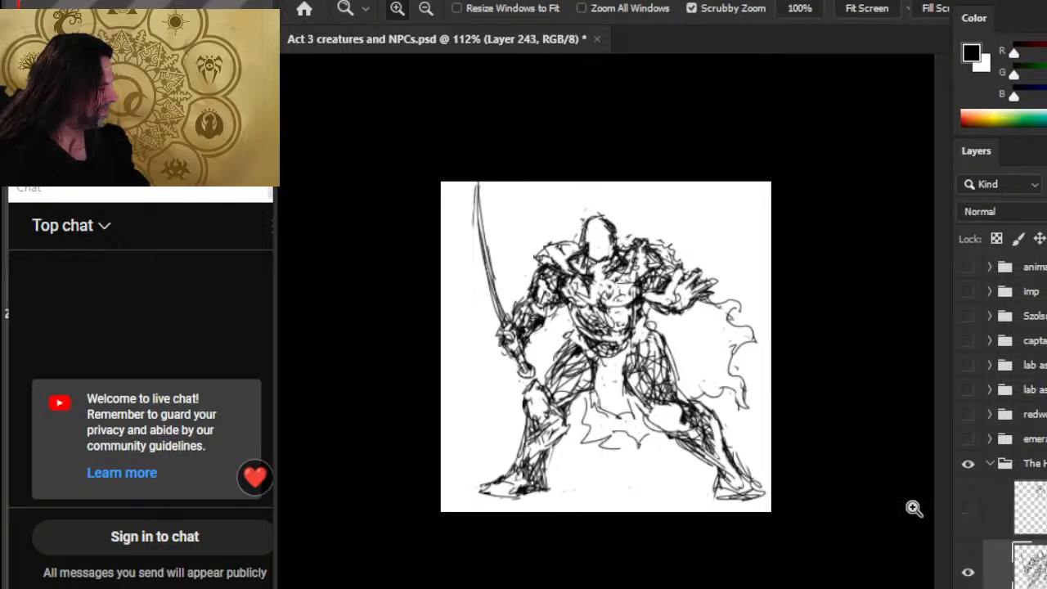
Erase the figure's bare head outline on Layer 243 and sketch a ragged fur edge on the shoulder beside the open hand
key(e)
mouse_move(580, 220)
mouse_down()
mouse_move(616, 233)
mouse_move(609, 221)
mouse_move(593, 248)
mouse_move(629, 245)
mouse_move(629, 258)
mouse_move(645, 243)
mouse_move(637, 254)
mouse_up()
key(b)
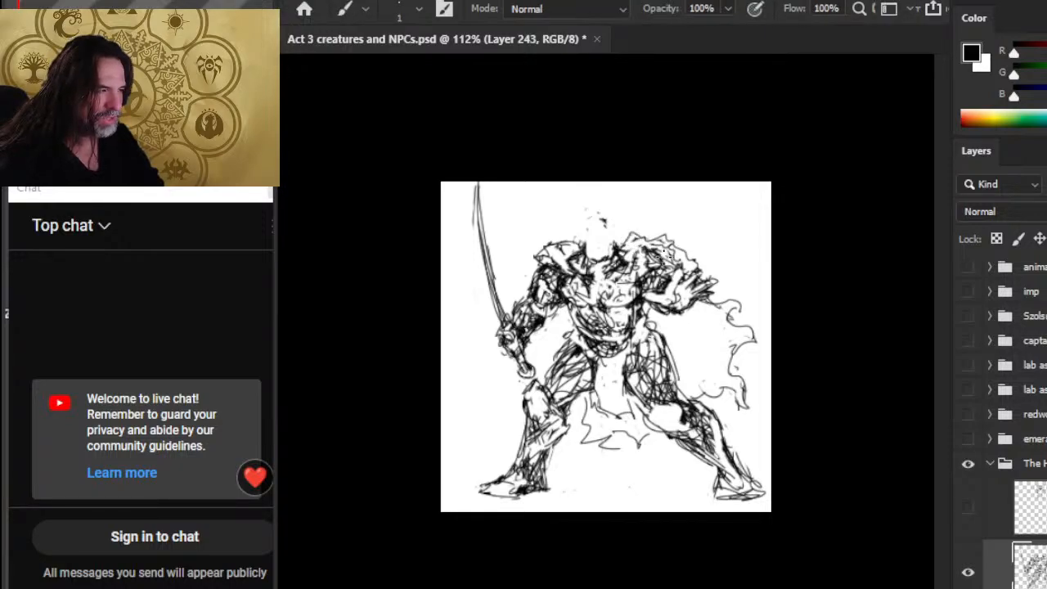
Erase stray lines on both shoulders and redraw the sword-side shoulder with a ragged fur outline
key(e)
drag(672, 263, 663, 257)
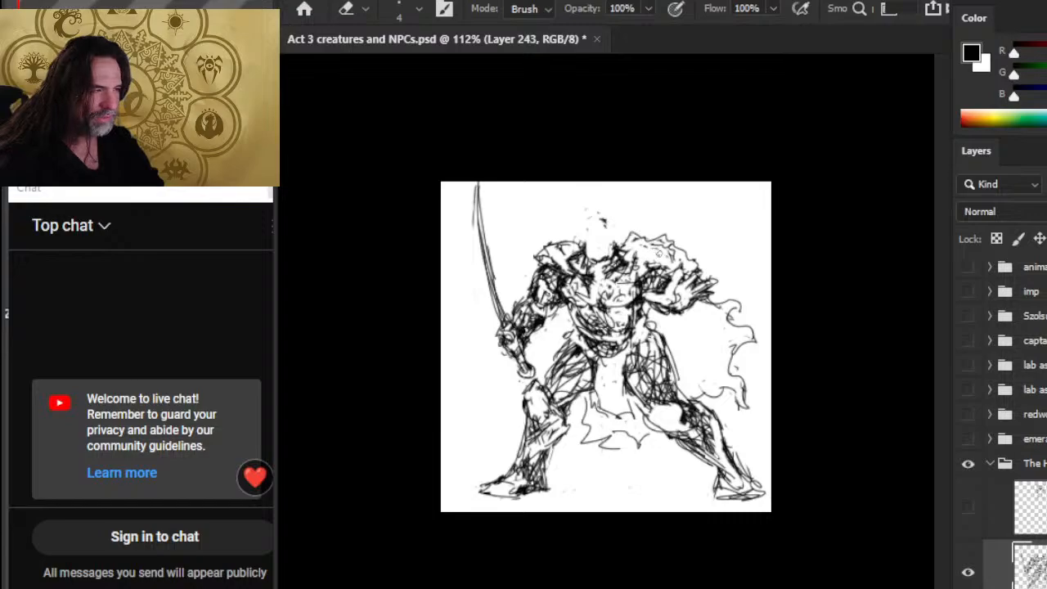
drag(560, 248, 537, 258)
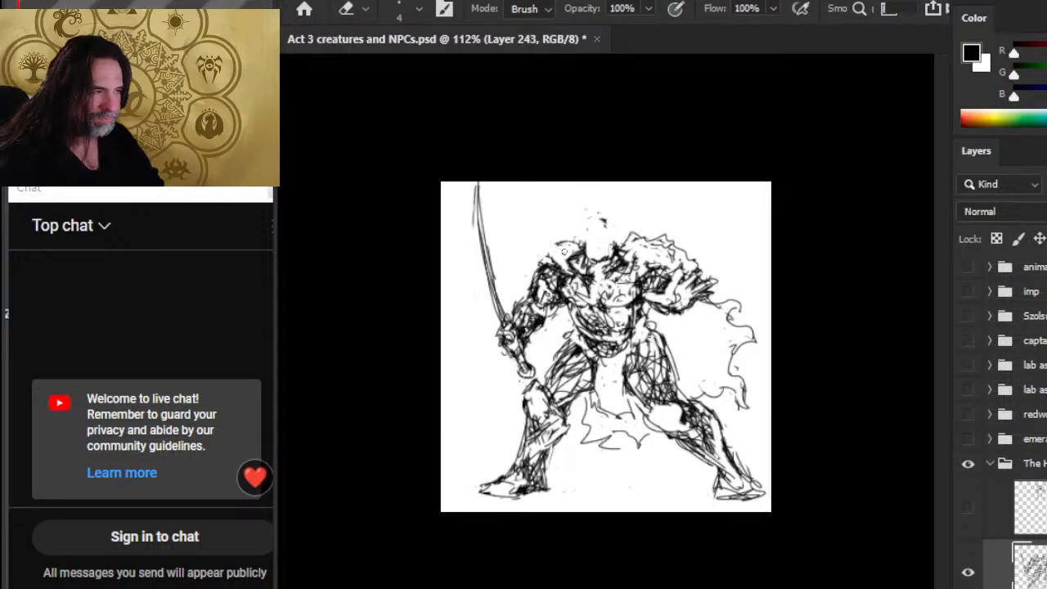
key(b)
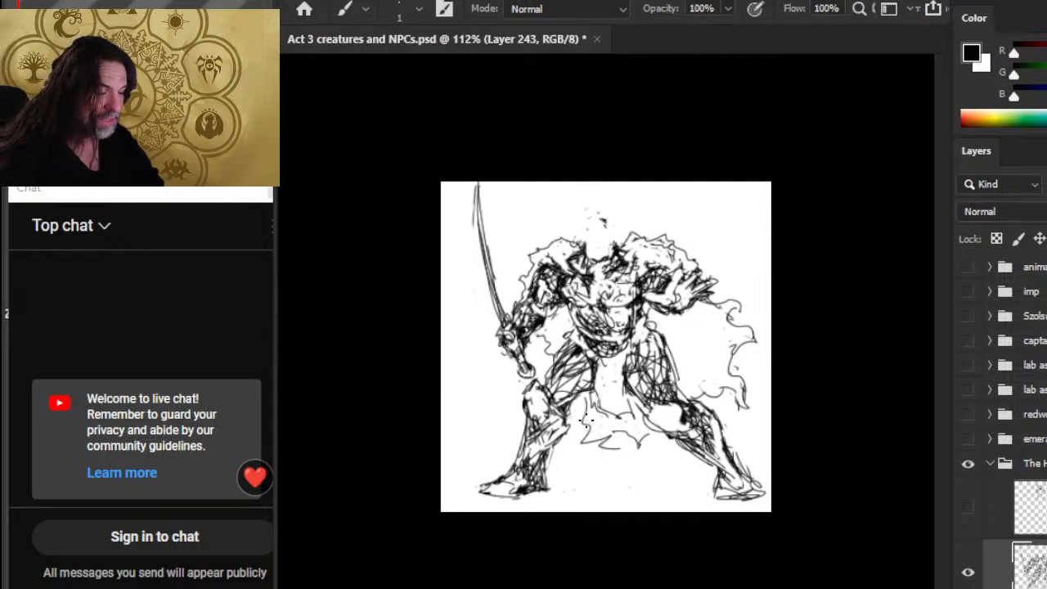
Erase the loincloth's lower edge and redraw it as a longer, jagged hem between the legs
key(e)
mouse_move(599, 433)
mouse_down()
mouse_move(604, 450)
mouse_move(582, 443)
mouse_move(607, 457)
mouse_move(643, 442)
mouse_up()
key(b)
key(e)
key(b)
key(e)
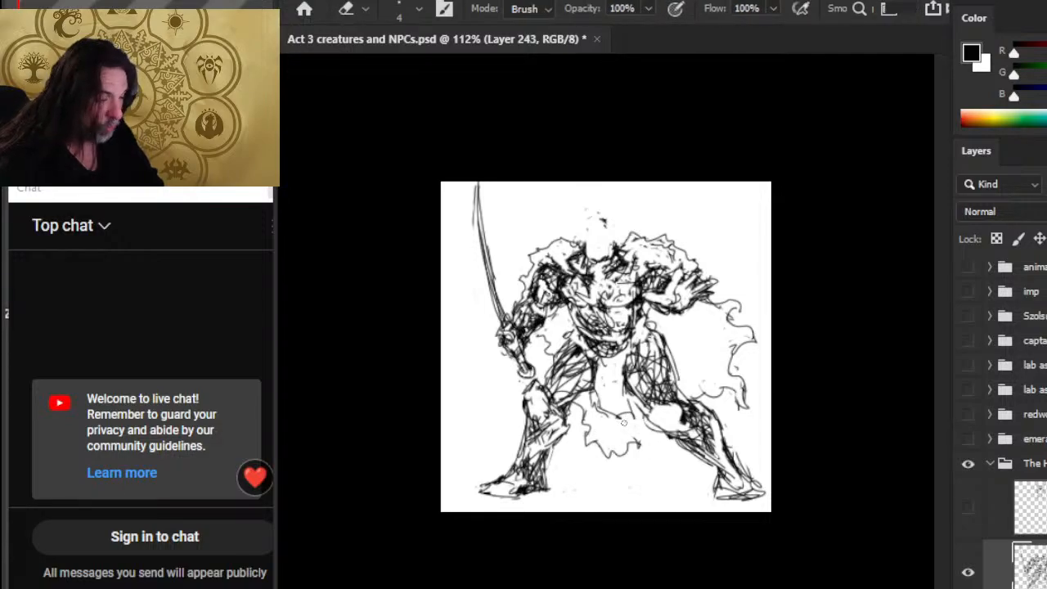
key(b)
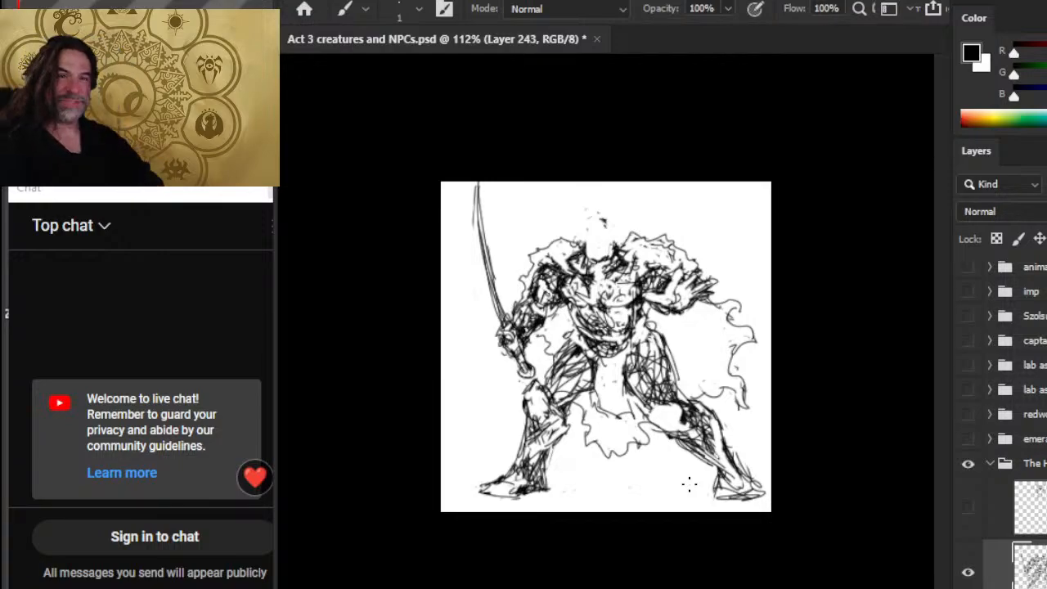
Erase parts of the billowing cape's outer edge beside the open hand and rework its contour
key(e)
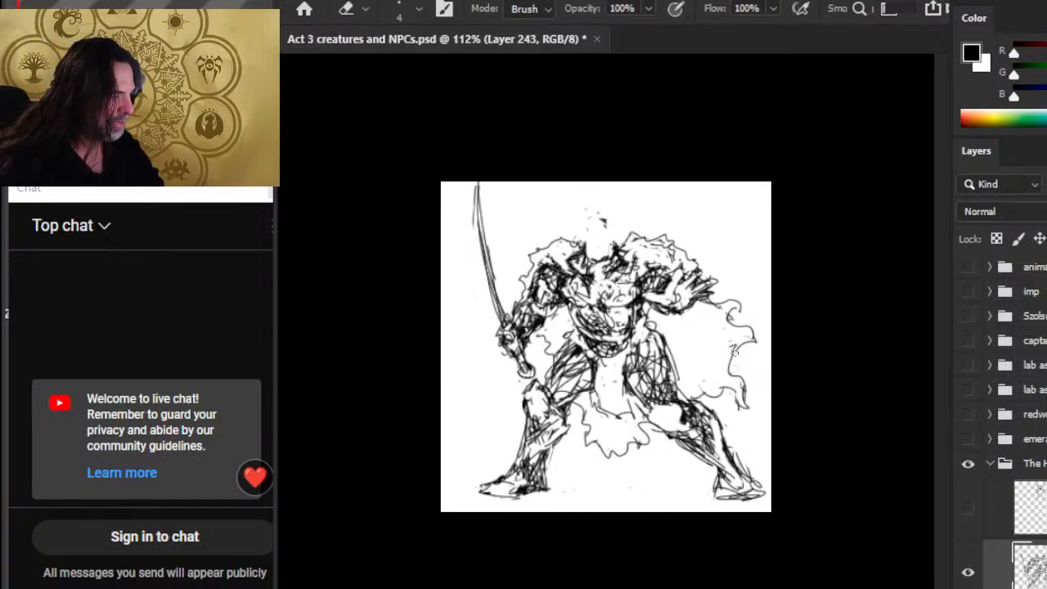
mouse_move(736, 353)
mouse_down()
mouse_move(731, 376)
mouse_move(747, 332)
mouse_move(729, 317)
mouse_up()
key(b)
key(e)
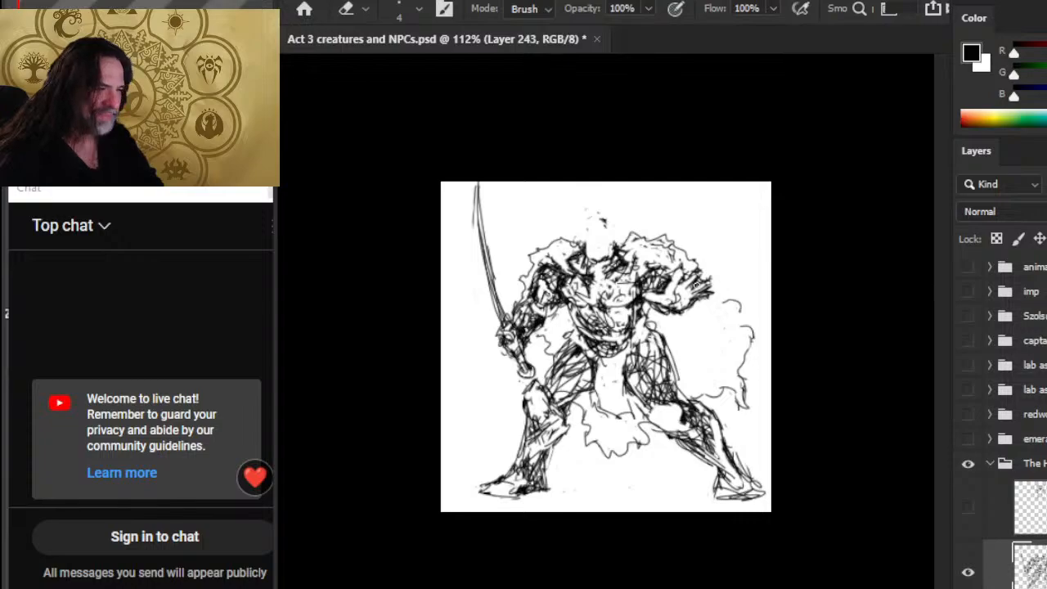
Sketch a new head and neck for the figure, refining the face outline with brush and eraser
key(b)
mouse_move(590, 217)
mouse_down()
mouse_move(584, 256)
mouse_move(604, 251)
mouse_move(609, 262)
mouse_move(615, 216)
mouse_move(586, 231)
mouse_move(615, 232)
mouse_move(602, 265)
mouse_move(615, 260)
mouse_move(619, 276)
mouse_move(579, 282)
mouse_move(615, 281)
mouse_move(633, 263)
mouse_move(632, 286)
mouse_move(640, 265)
mouse_move(630, 288)
mouse_up()
key(e)
key(b)
key(e)
key(b)
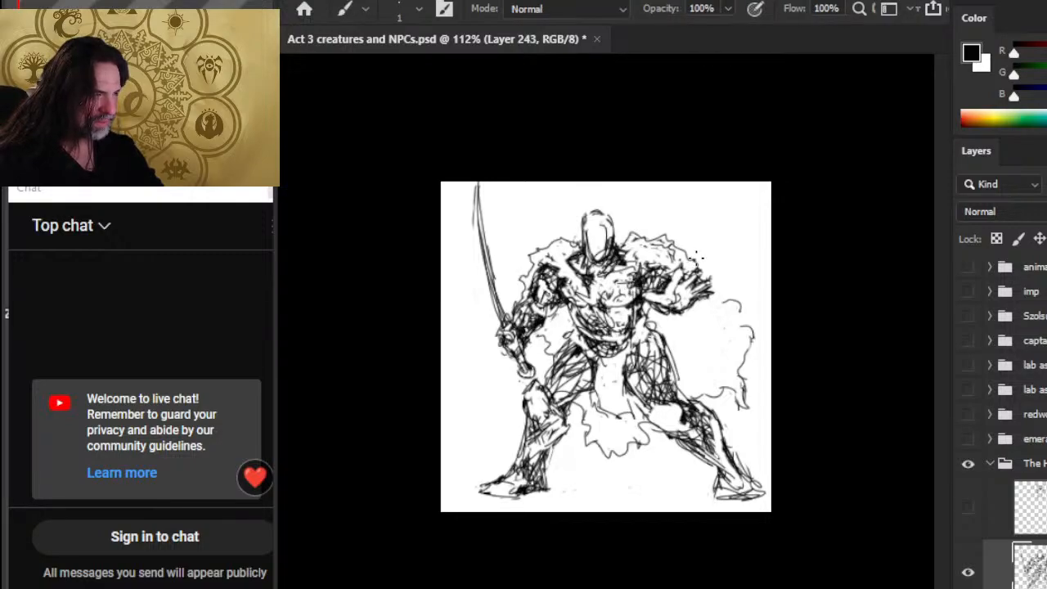
Clean up the fur outline above the open hand and redraw the cape's upper edge joining that hand
key(e)
drag(713, 272, 697, 298)
key(b)
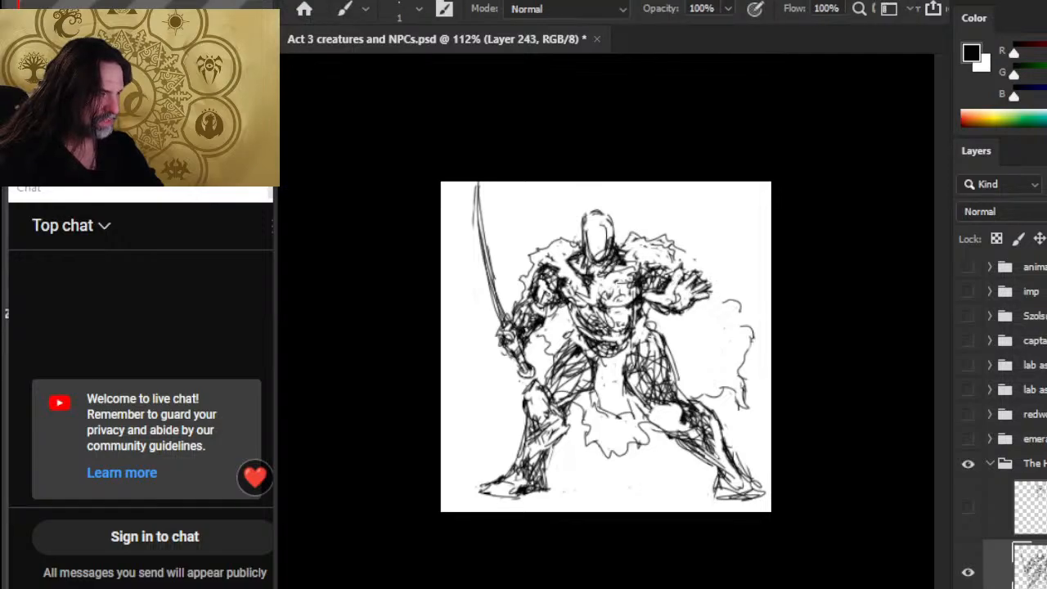
key(e)
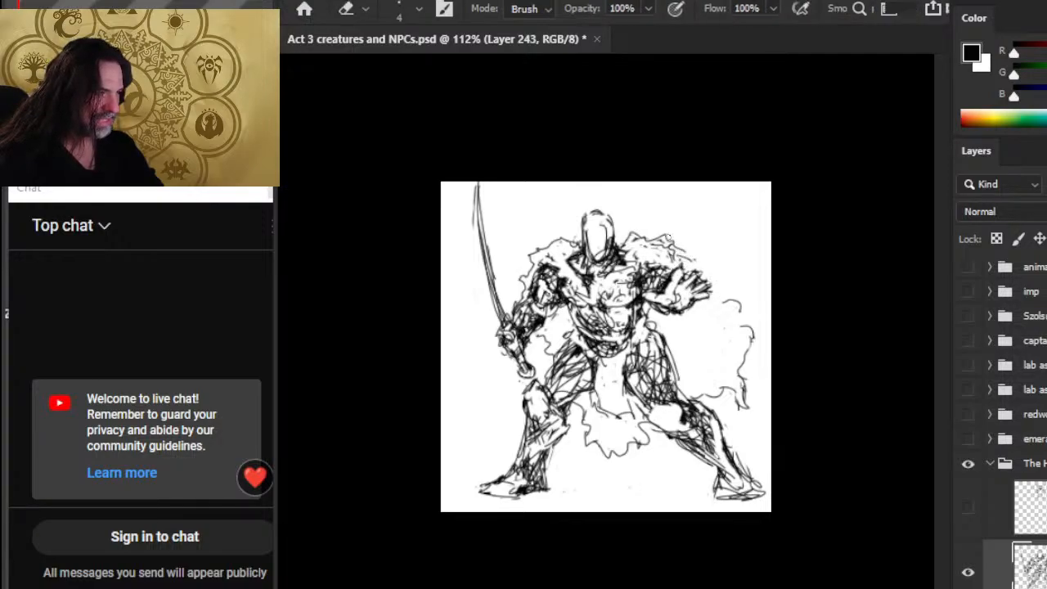
key(b)
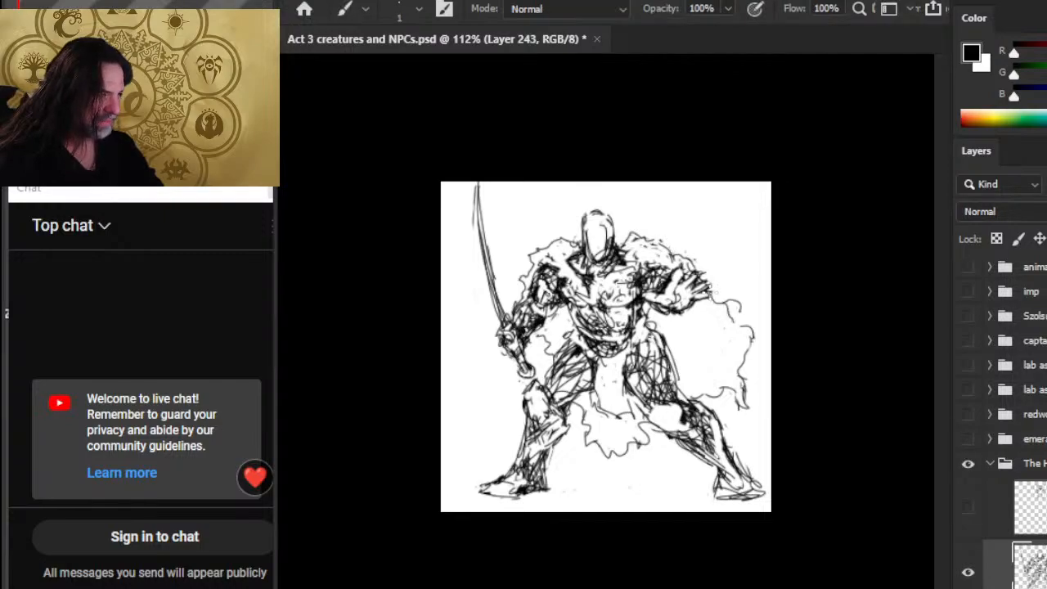
key(e)
drag(741, 309, 726, 302)
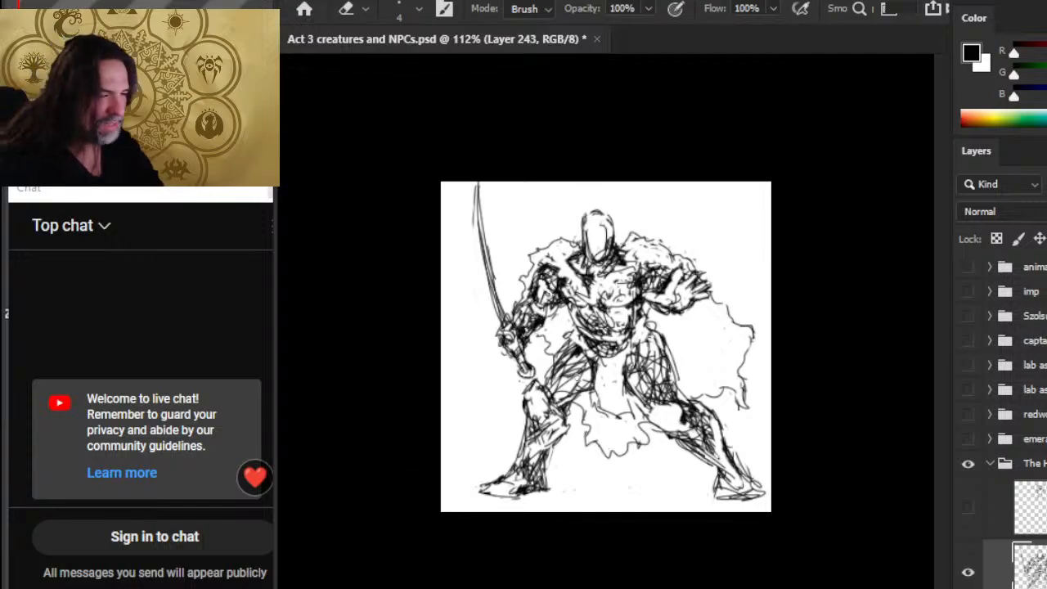
key(b)
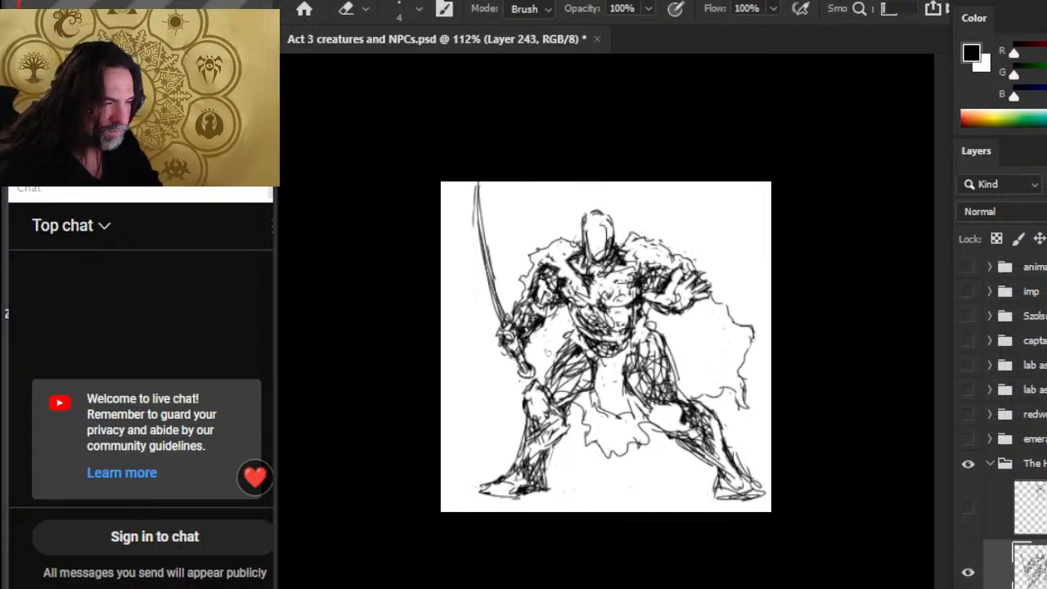
Erase and redraw the fur outline at the sword-side shoulder and the cape line behind the sword arm
key(e)
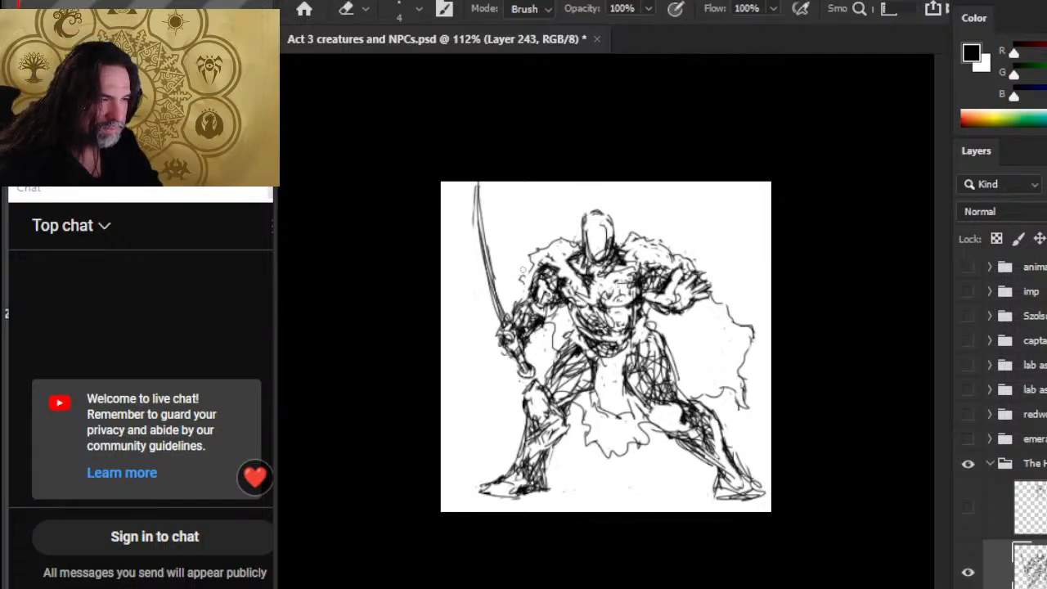
mouse_move(530, 257)
mouse_down()
mouse_move(525, 258)
mouse_move(530, 293)
mouse_move(574, 346)
mouse_up()
key(b)
key(e)
key(b)
Rework the sword-side upper arm and chest shading with dark brush strokes, erasing stray marks around the torso
drag(563, 286, 582, 311)
key(e)
key(b)
key(e)
key(b)
drag(552, 273, 566, 291)
key(e)
mouse_move(647, 286)
mouse_down()
mouse_move(634, 272)
mouse_move(643, 289)
mouse_up()
key(b)
Shift the figure slightly toward the sword side and erase stray marks beside the far foot
key(v)
drag(619, 328, 613, 330)
key(e)
drag(709, 485, 719, 499)
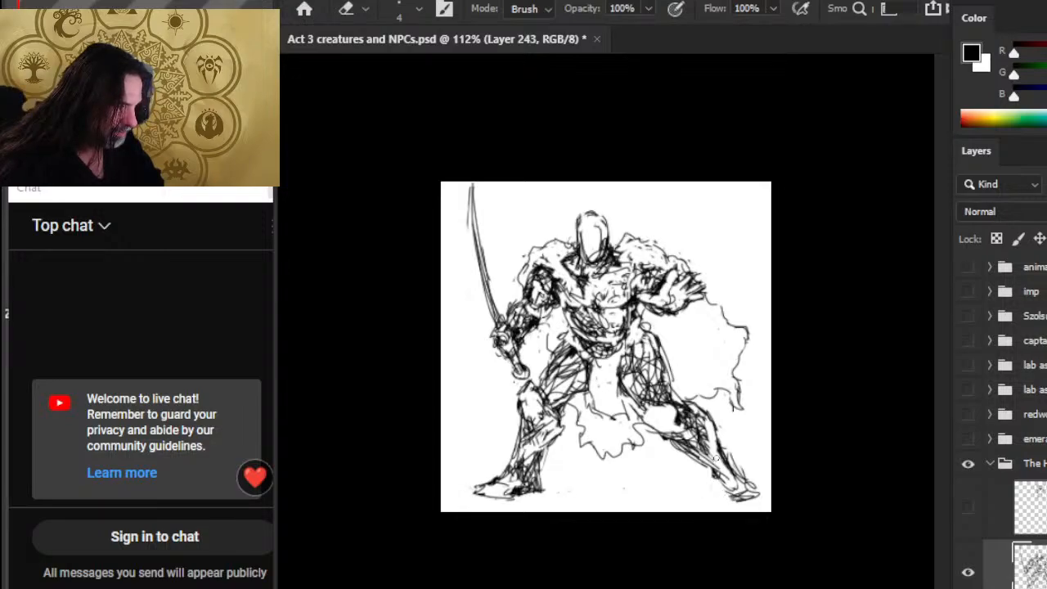
Cut the lower leg beneath the cape to its own layer and scale it to 75% width and 94% height
key(l)
mouse_move(693, 401)
mouse_down()
mouse_move(730, 414)
mouse_move(725, 512)
mouse_move(735, 434)
mouse_move(720, 414)
mouse_up()
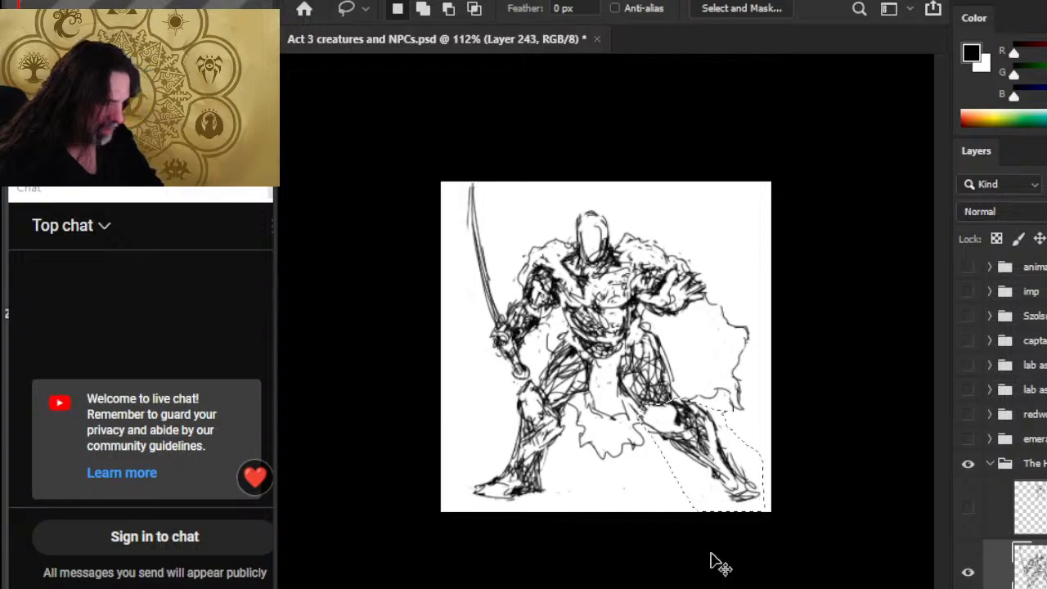
key(ctrl+shift+j)
right_click(608, 438)
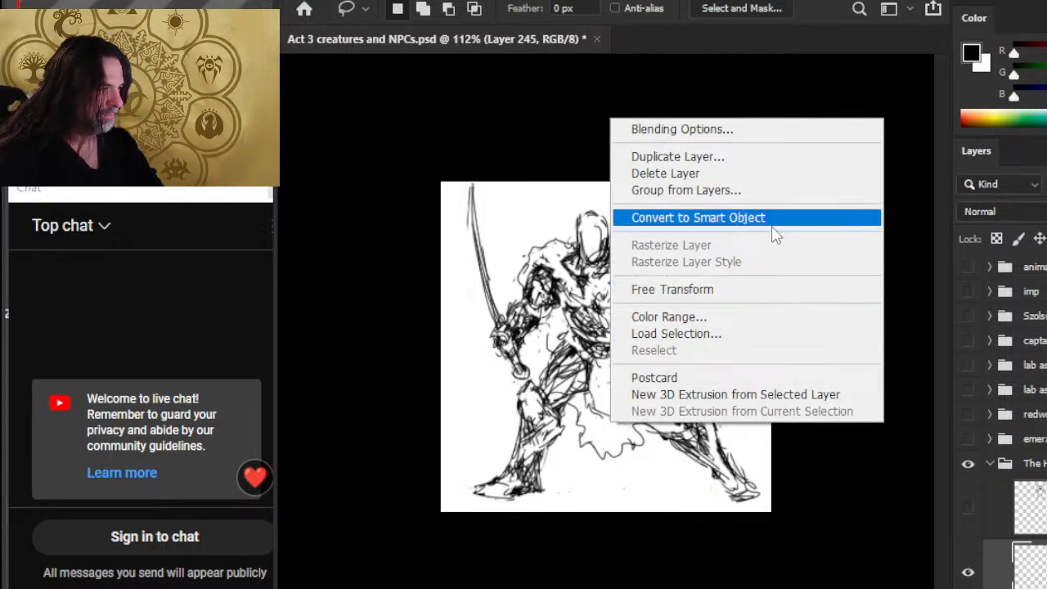
click(748, 293)
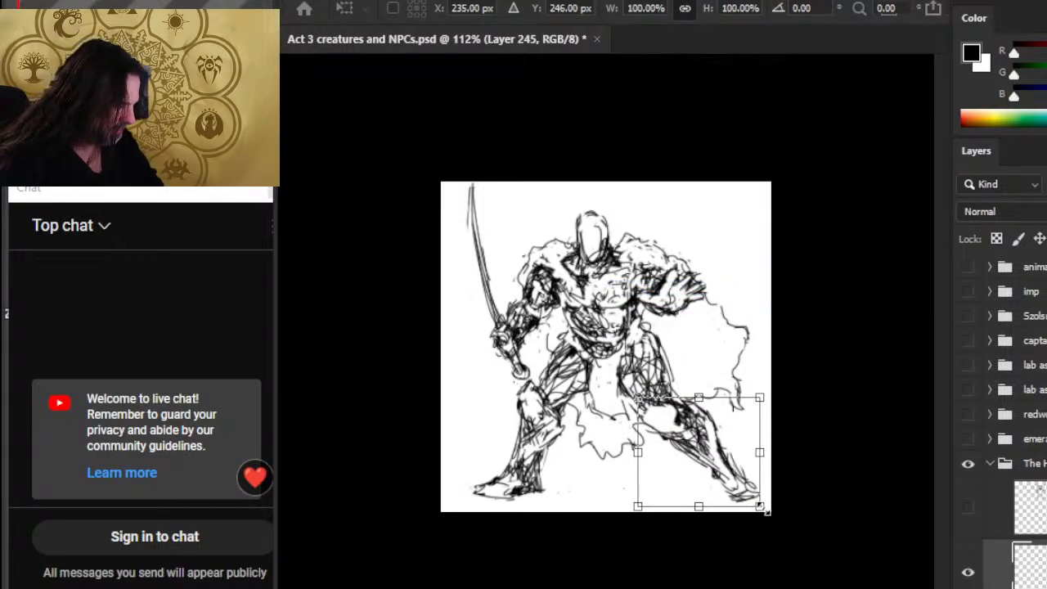
drag(762, 509, 729, 499)
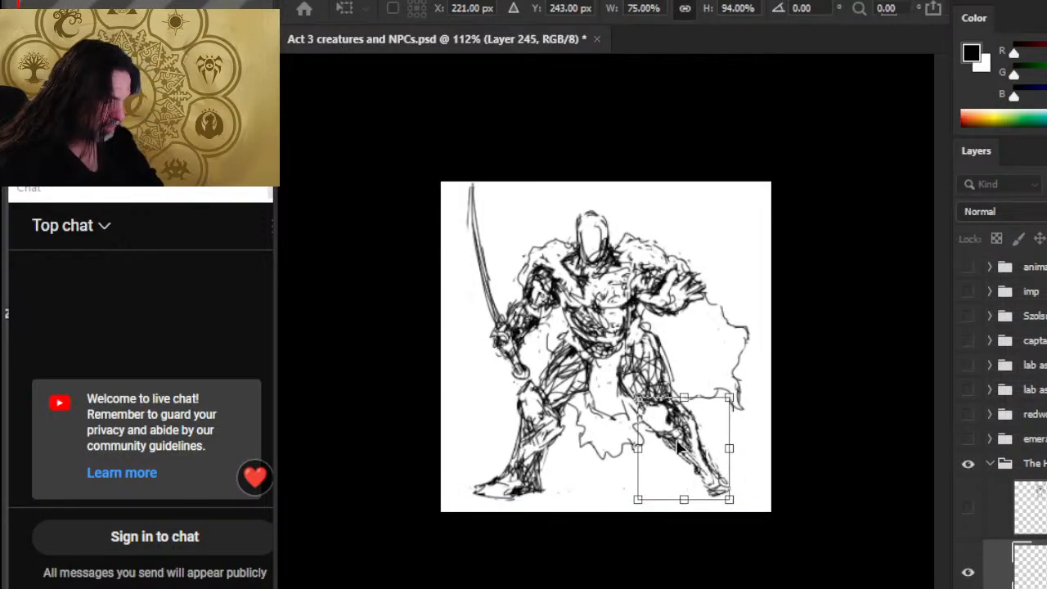
key(Return)
Redraw the heel and sole of the scaled leg's foot with dark brush strokes
key(b)
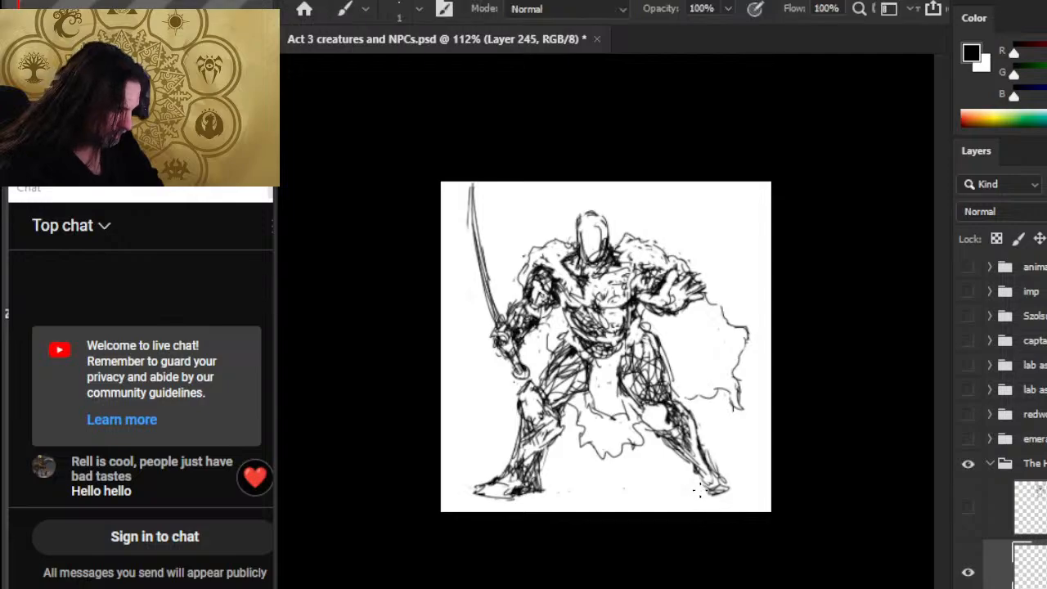
drag(697, 484, 714, 494)
key(e)
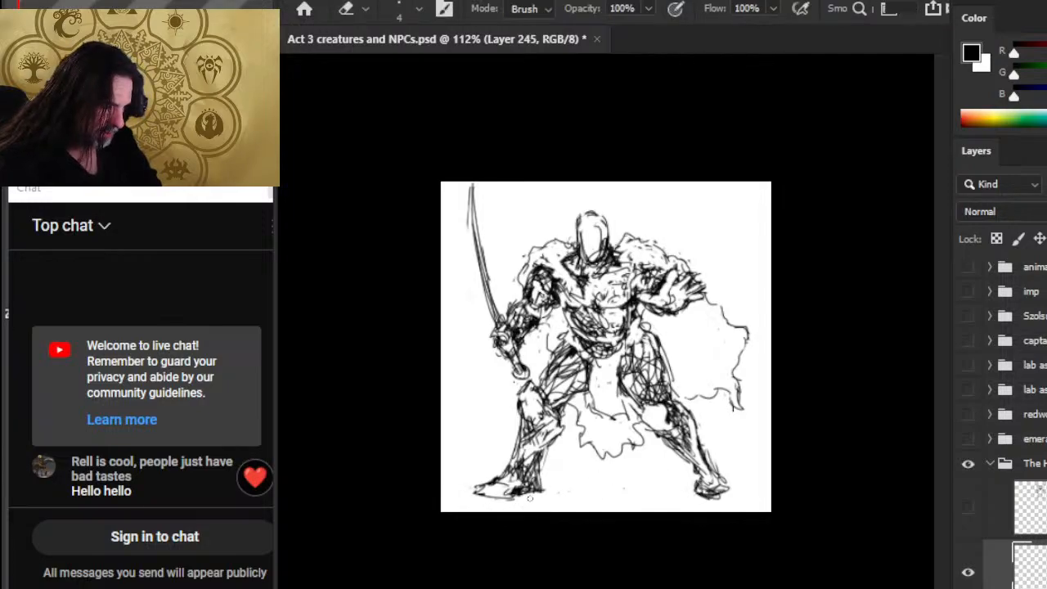
key(l)
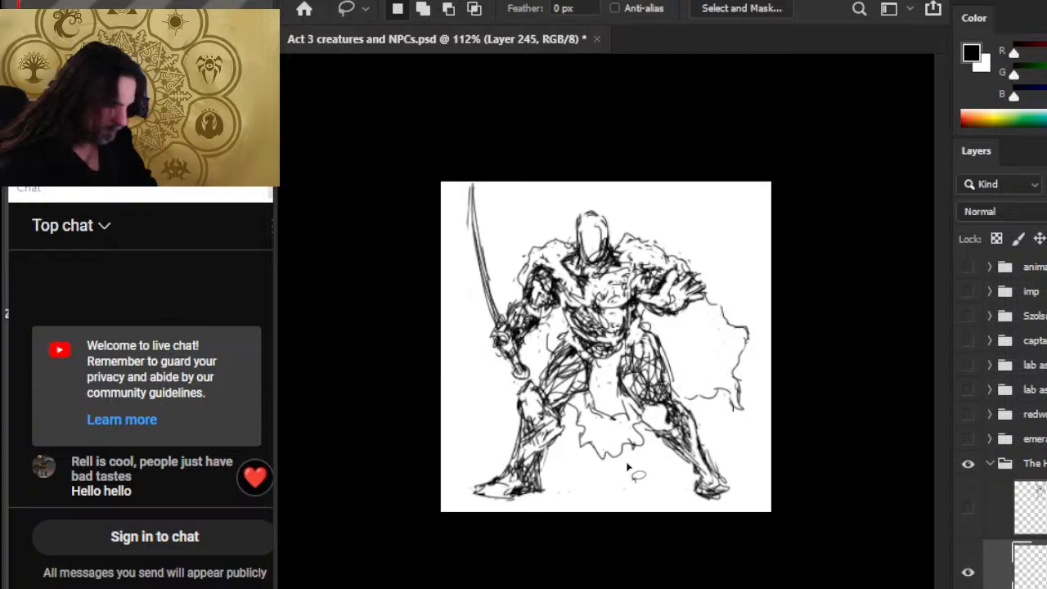
key(e)
key(l)
key(b)
drag(608, 475, 555, 502)
key(ctrl+z)
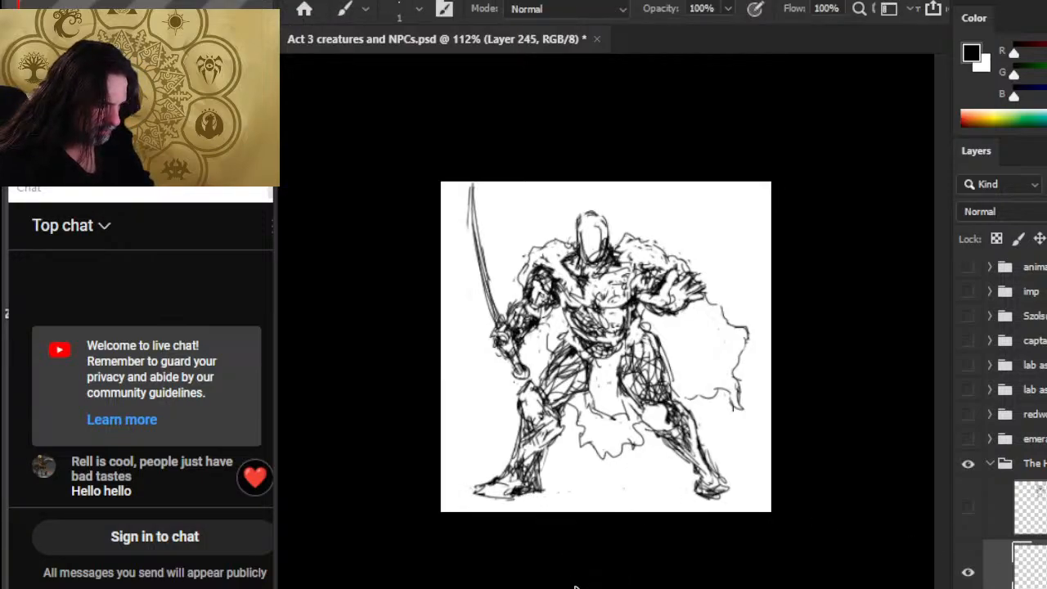
Merge the scaled leg layer down into the figure sketch layer
key(e)
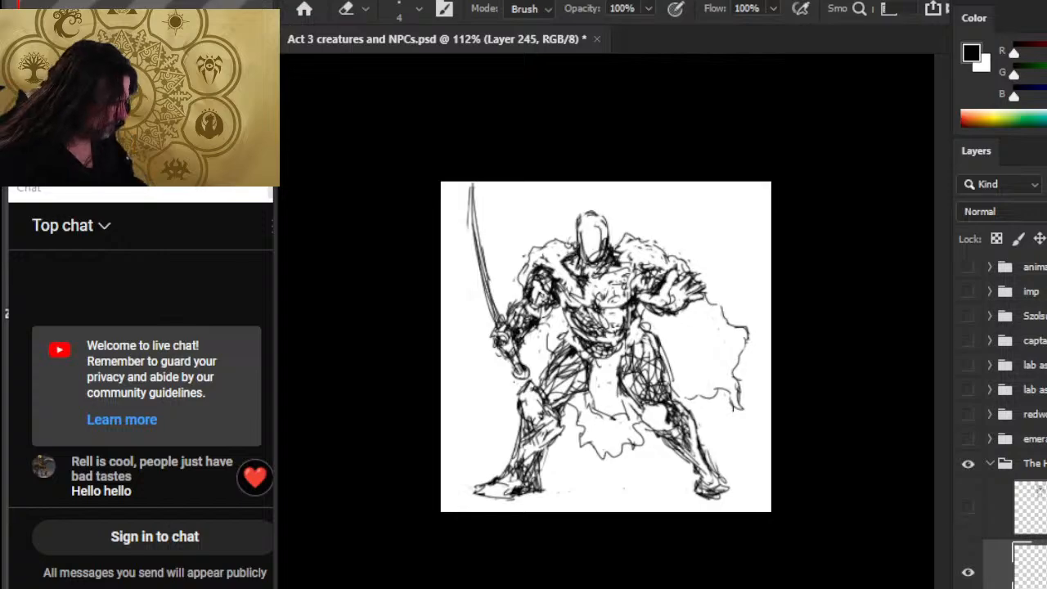
scroll(1037, 499, down, 3)
right_click(1039, 503)
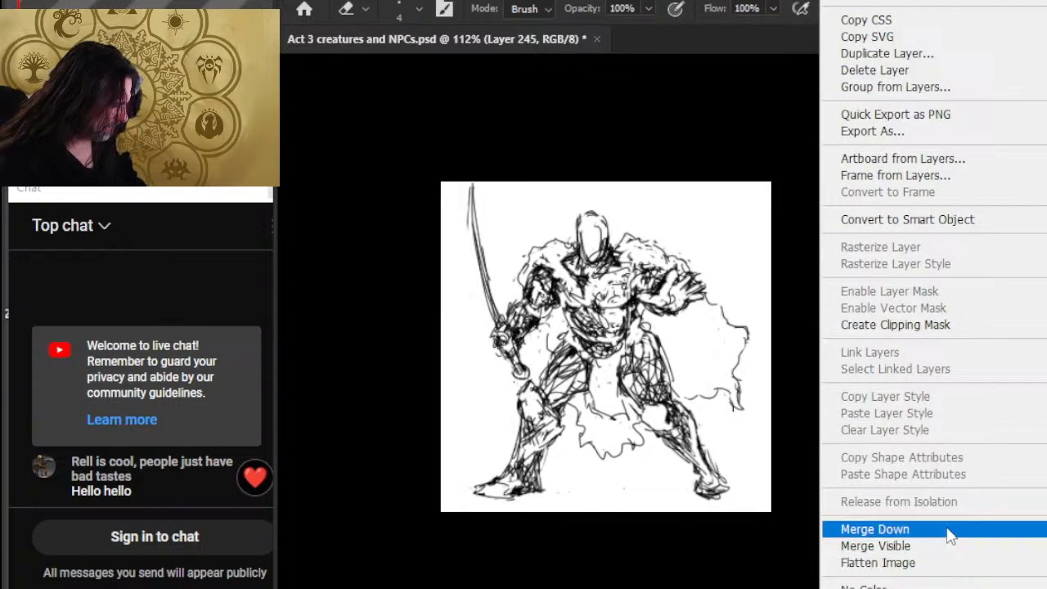
click(949, 532)
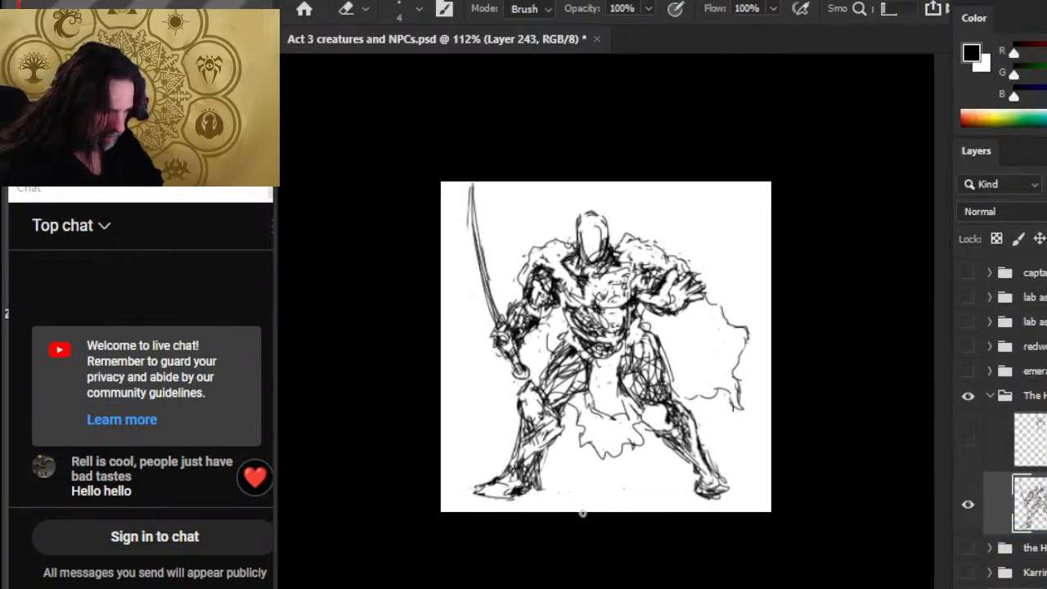
Erase the long toe of the sword-side foot and rework the foot into a shorter shape
mouse_move(493, 482)
mouse_down()
mouse_move(477, 490)
mouse_move(495, 481)
mouse_move(483, 496)
mouse_move(516, 493)
mouse_up()
key(b)
key(e)
key(b)
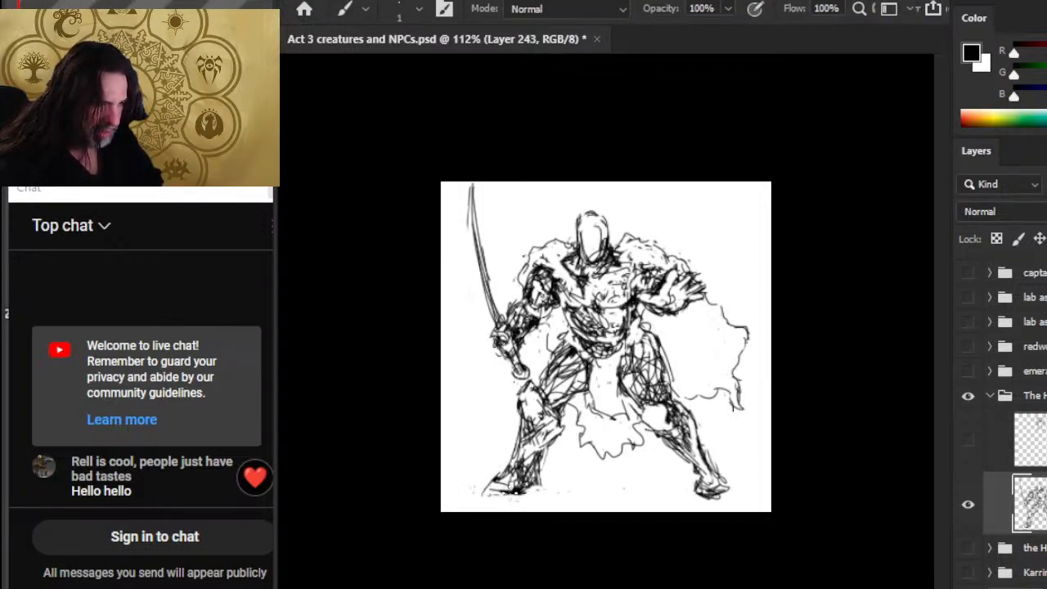
Redraw the sword-side thigh and knee contours and darken the shin with brush strokes, erasing excess lines
mouse_move(541, 384)
mouse_down()
mouse_move(536, 363)
mouse_move(557, 346)
mouse_move(537, 374)
mouse_move(560, 344)
mouse_move(576, 343)
mouse_up()
key(e)
key(b)
key(e)
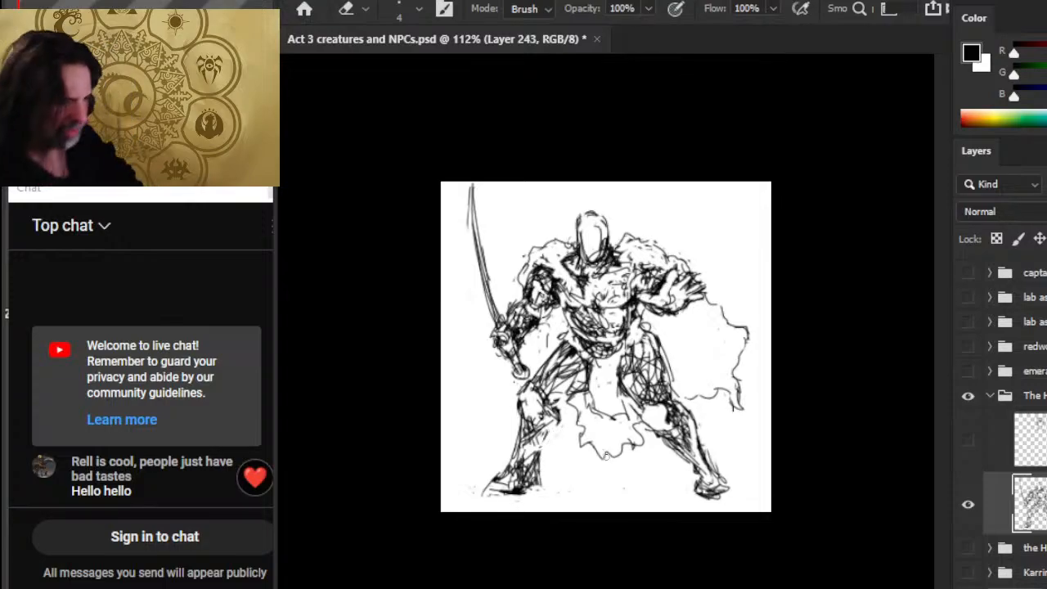
key(b)
drag(515, 471, 522, 482)
mouse_move(542, 433)
mouse_down()
mouse_move(523, 456)
mouse_move(538, 449)
mouse_up()
drag(558, 424, 544, 441)
key(e)
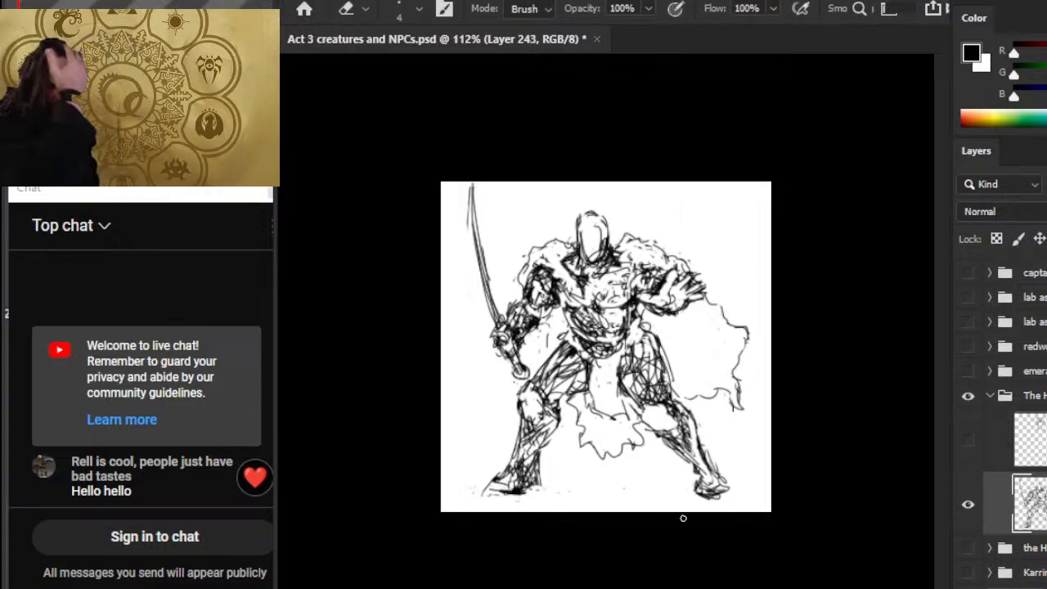
Slim and redraw the cape-side thigh down to the knee, erasing its old outline and darkening the inner contour
key(b)
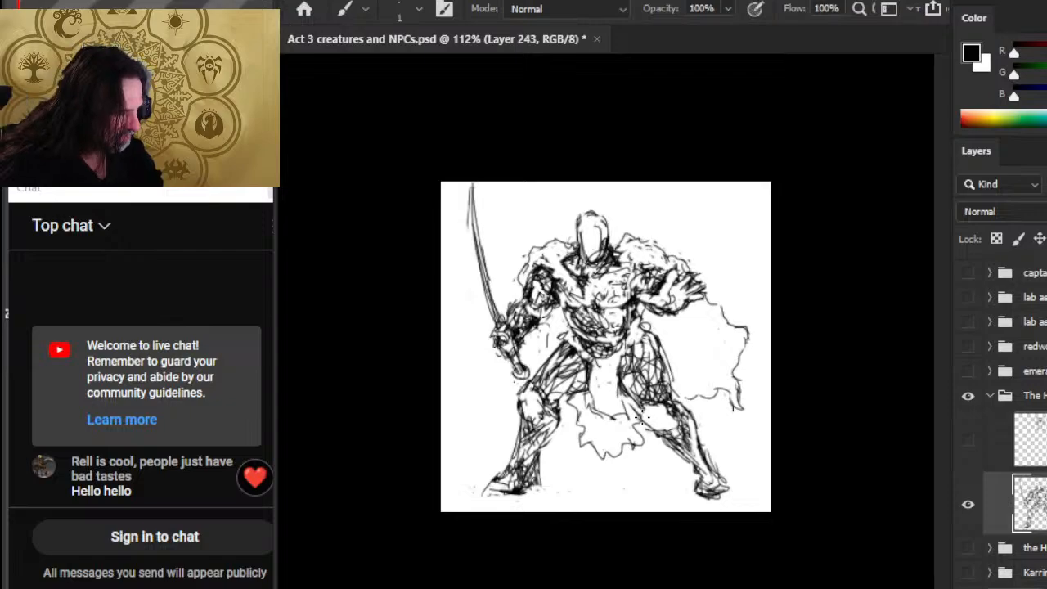
key(e)
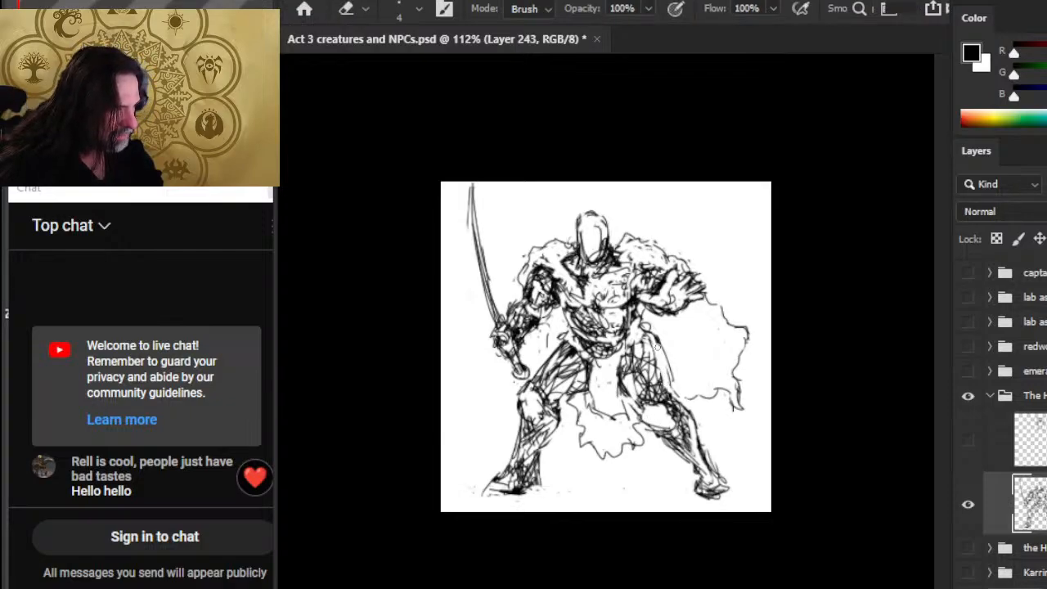
key(b)
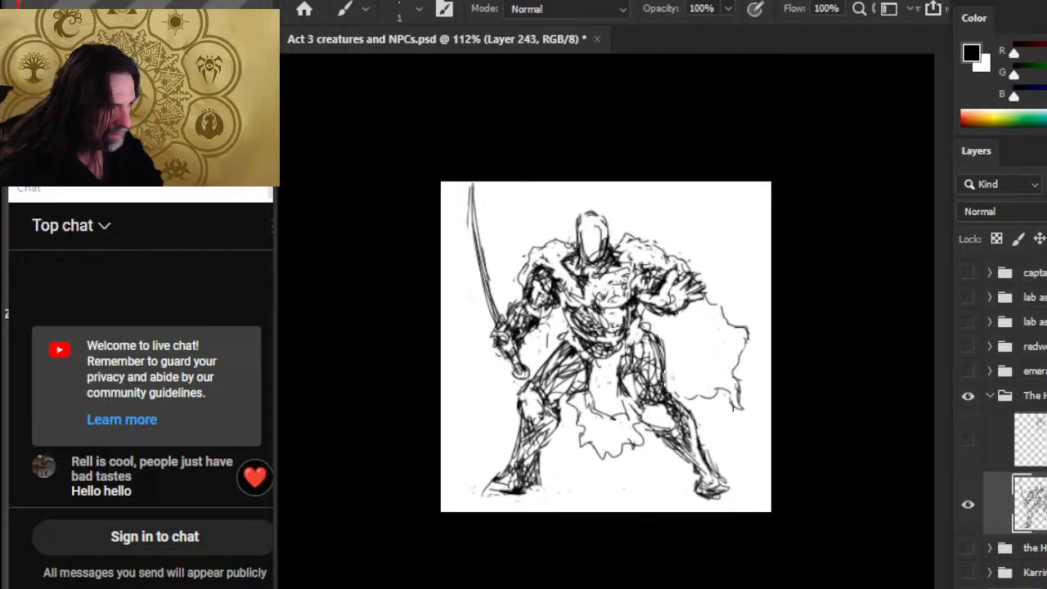
key(e)
mouse_move(652, 333)
mouse_down()
mouse_move(663, 376)
mouse_move(622, 409)
mouse_move(628, 425)
mouse_up()
key(b)
mouse_move(656, 389)
mouse_down()
mouse_move(630, 377)
mouse_move(630, 421)
mouse_up()
key(e)
mouse_move(662, 334)
mouse_down()
mouse_move(647, 364)
mouse_move(665, 377)
mouse_move(646, 370)
mouse_up()
key(b)
drag(654, 343, 642, 388)
Lasso the figure's upper body, including the head, both arms and sword, down to the waist
key(l)
mouse_move(507, 182)
mouse_down()
mouse_move(441, 182)
mouse_move(442, 354)
mouse_move(468, 413)
mouse_up()
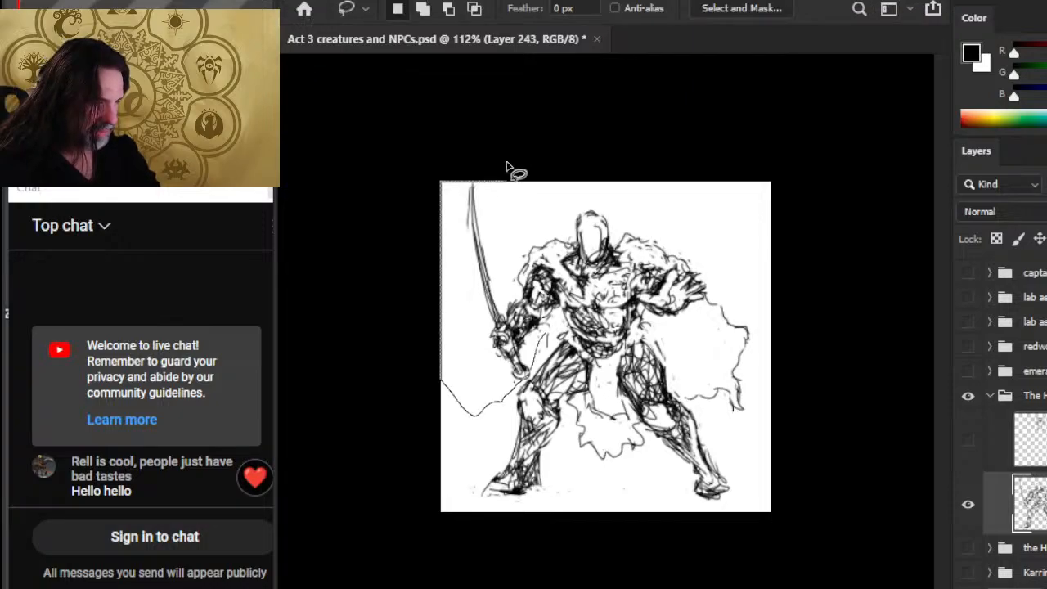
drag(625, 327, 693, 352)
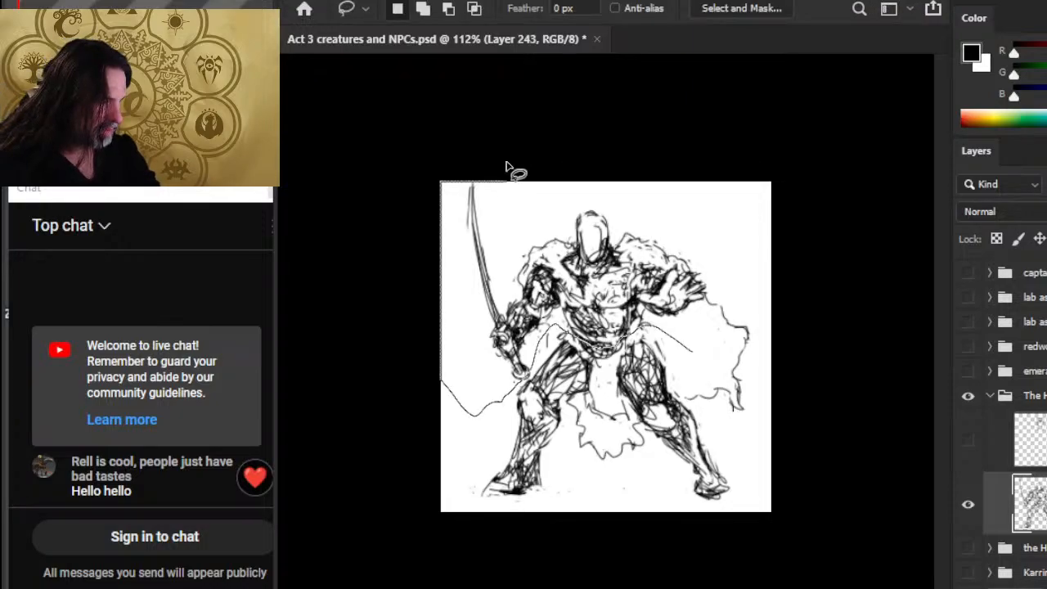
mouse_move(705, 301)
mouse_down()
mouse_move(650, 221)
mouse_move(570, 181)
mouse_up()
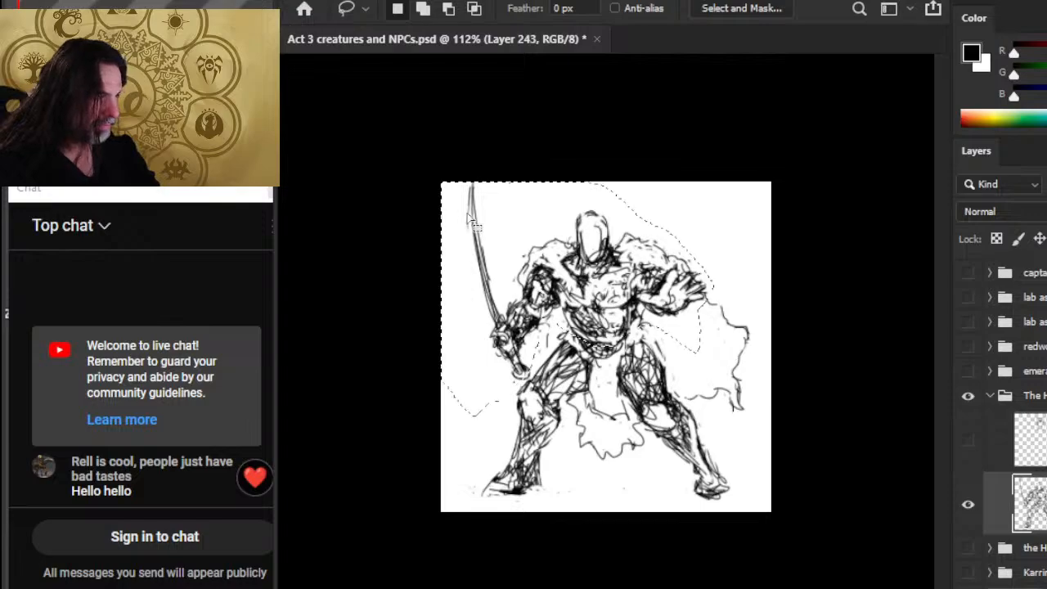
Undo the upper-body lasso selection and restore it
key(ctrl+z)
key(ctrl+z)
key(ctrl+z)
key(ctrl+z)
key(ctrl+z)
key(ctrl+z)
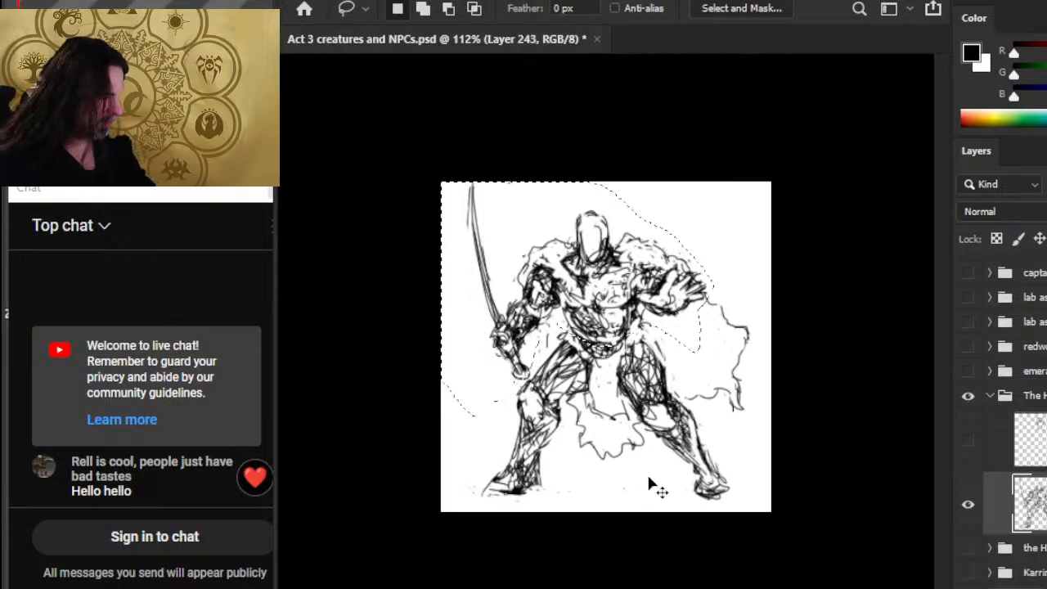
key(ctrl+z)
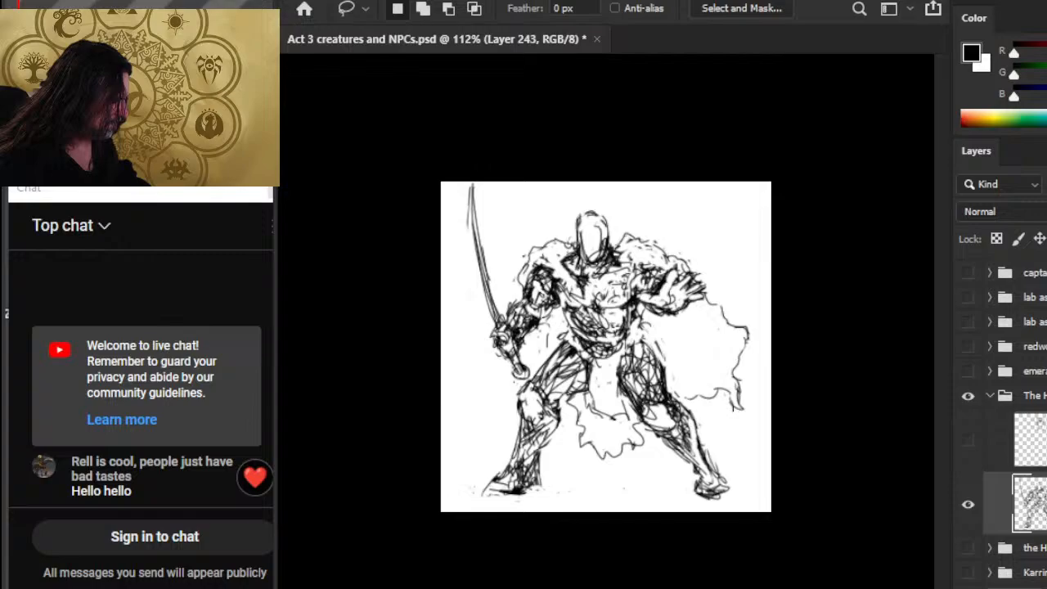
key(ctrl+shift+z)
key(ctrl+shift+z)
key(ctrl+shift+z)
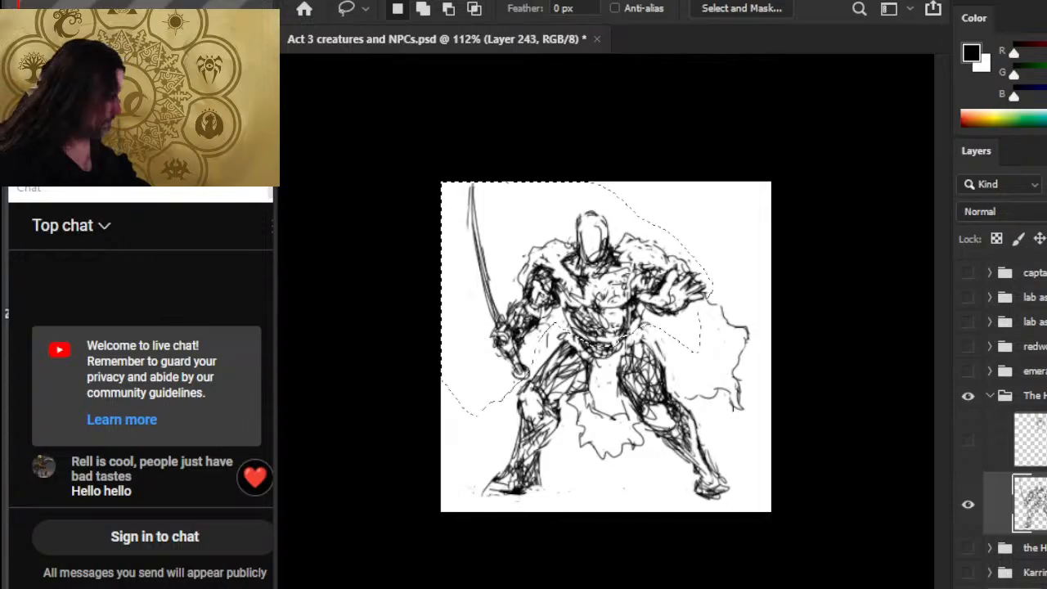
Cut the selected upper body to a new layer, scaled to 93.20%, rotated -2.32° and repositioned over the waist
key(ctrl+shift+z)
right_click(533, 296)
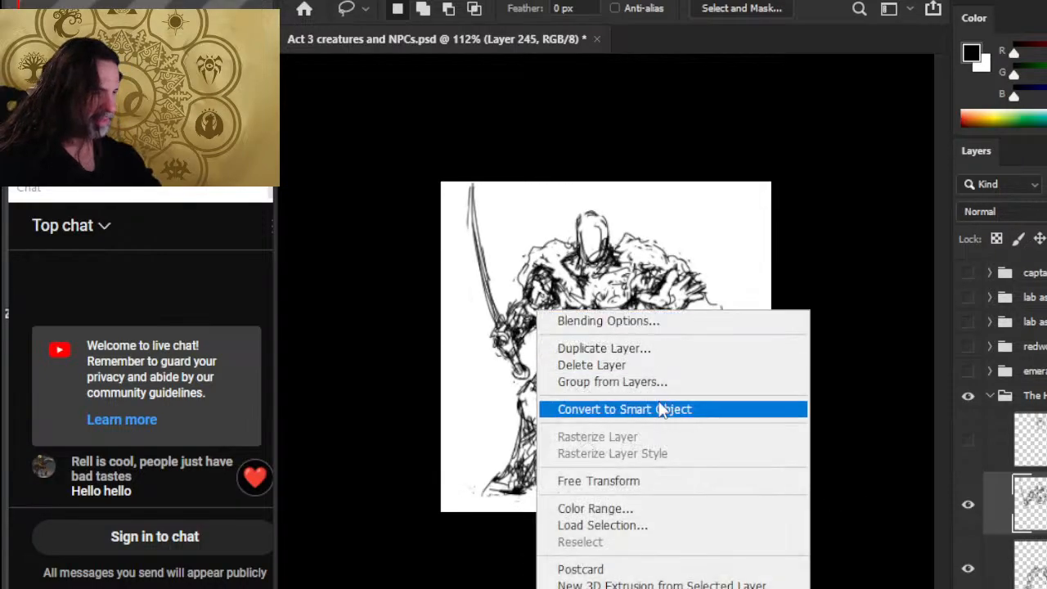
click(670, 481)
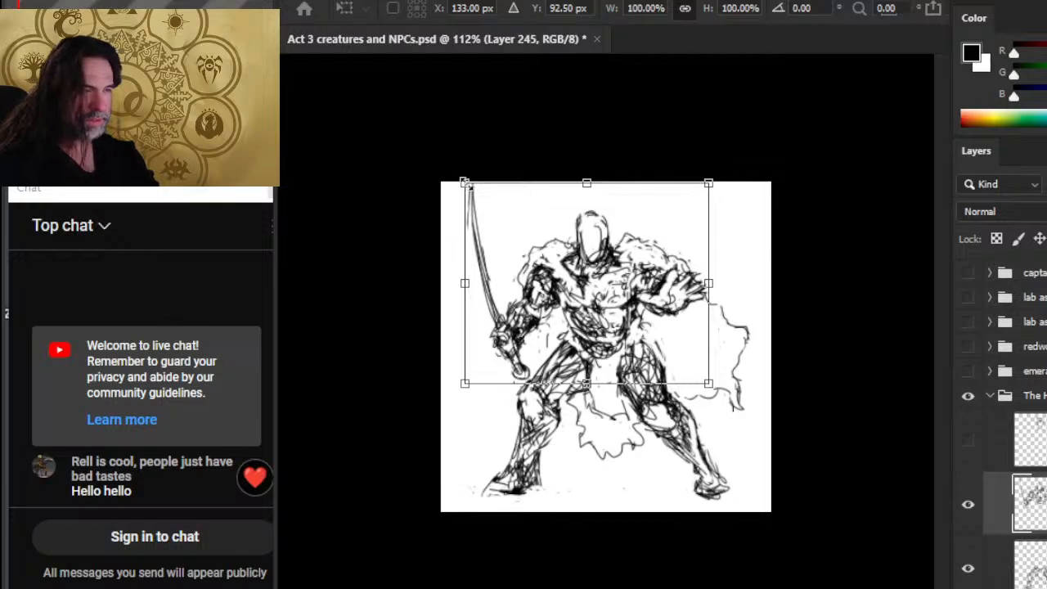
drag(465, 183, 481, 197)
drag(724, 281, 743, 269)
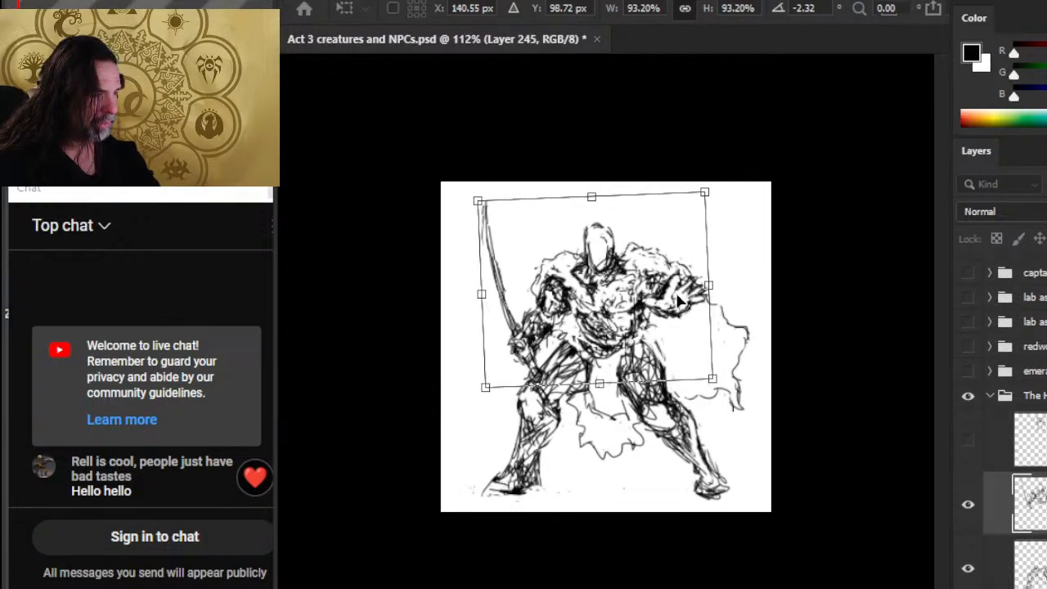
drag(683, 301, 678, 282)
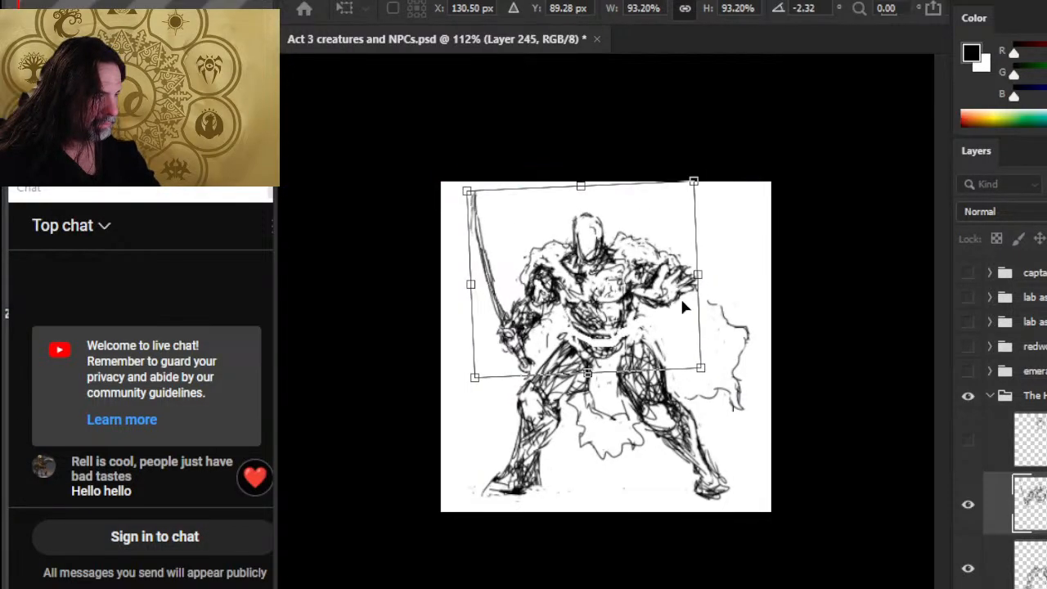
key(Return)
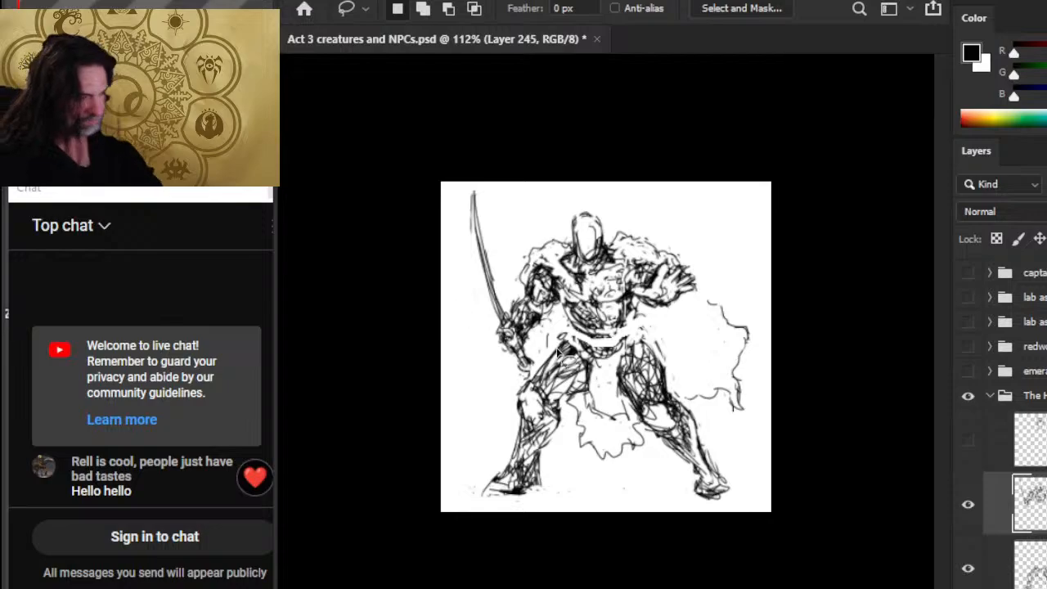
Sketch the missing belt, waist and hip lines joining the torso to the legs, and merge the upper-body layer down
key(b)
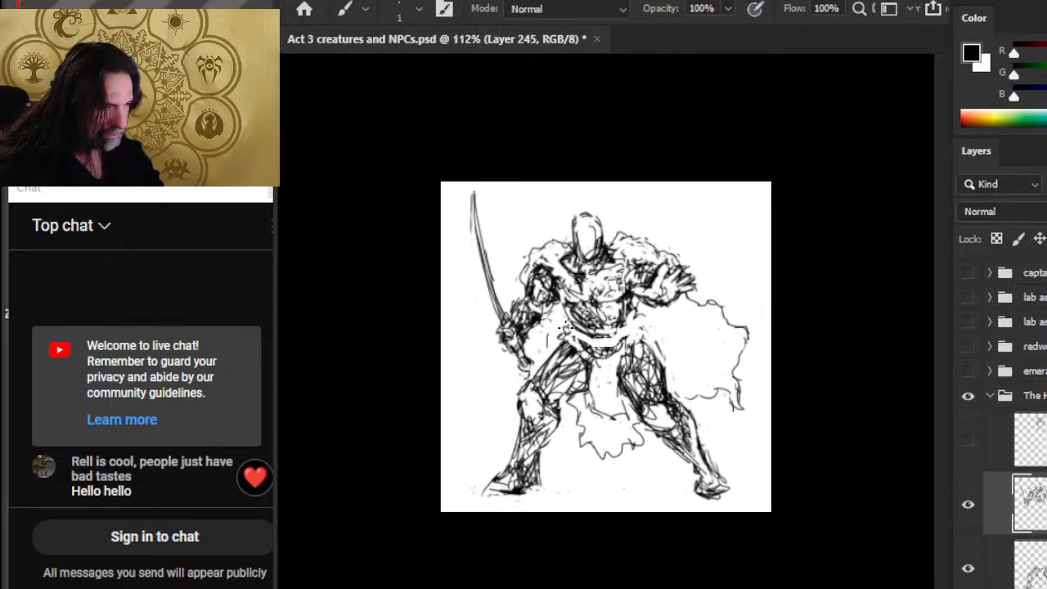
mouse_move(564, 328)
mouse_down()
mouse_move(593, 349)
mouse_move(603, 332)
mouse_move(645, 331)
mouse_up()
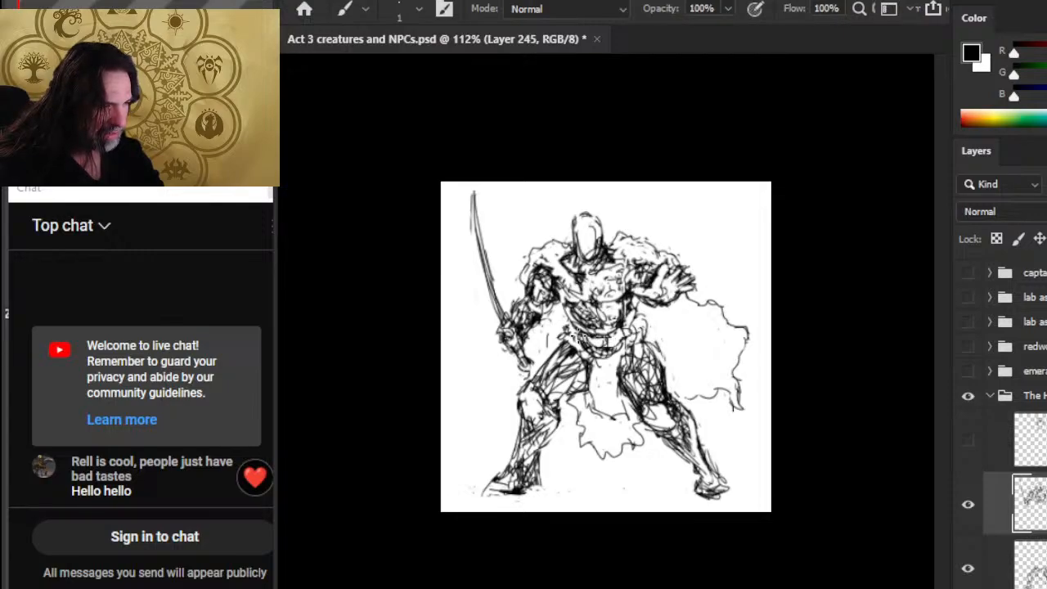
drag(567, 317, 614, 353)
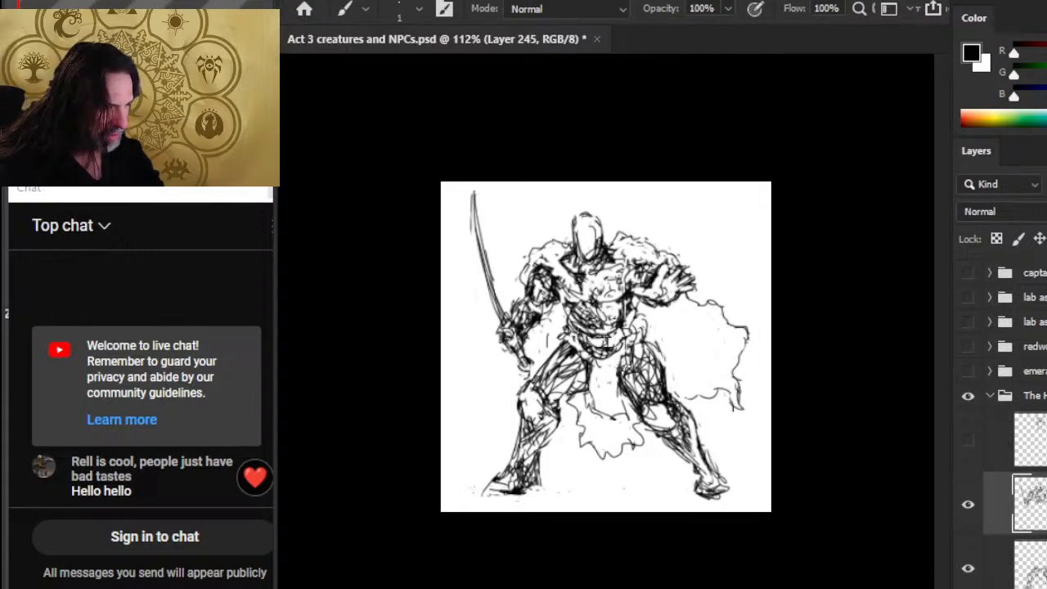
key(e)
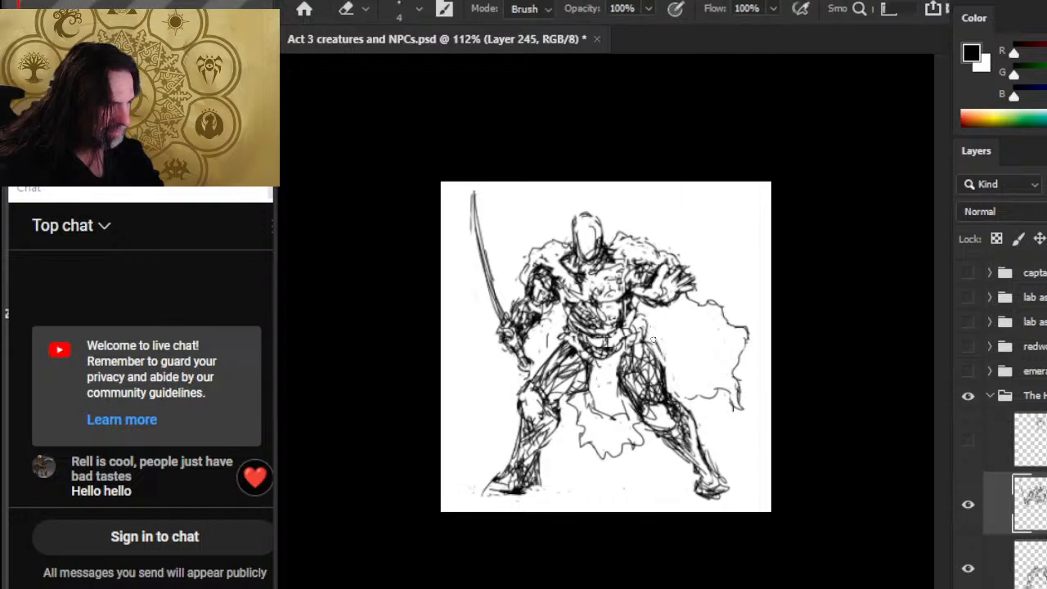
right_click(994, 503)
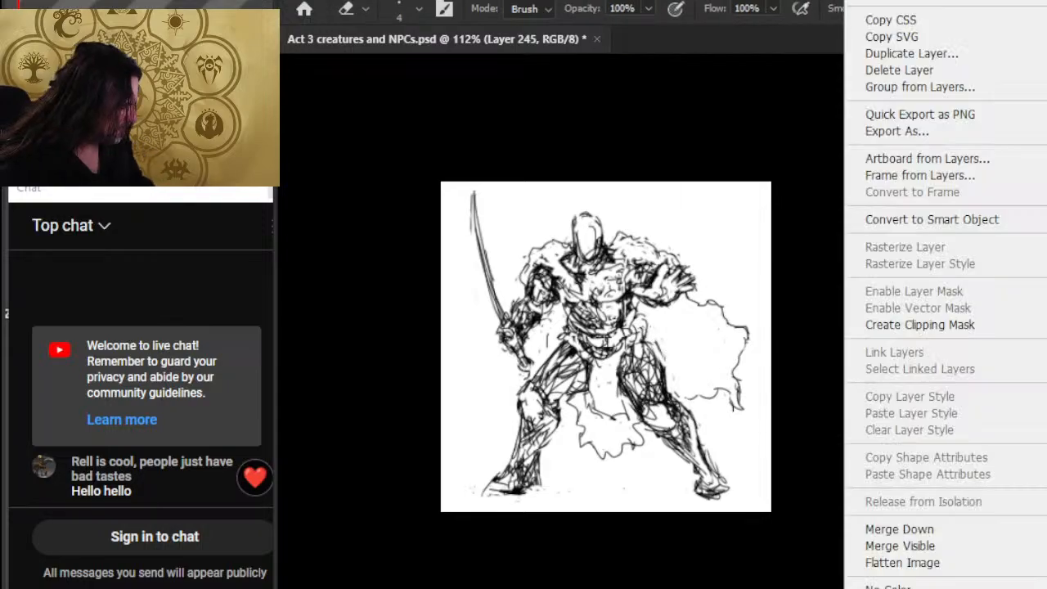
click(957, 529)
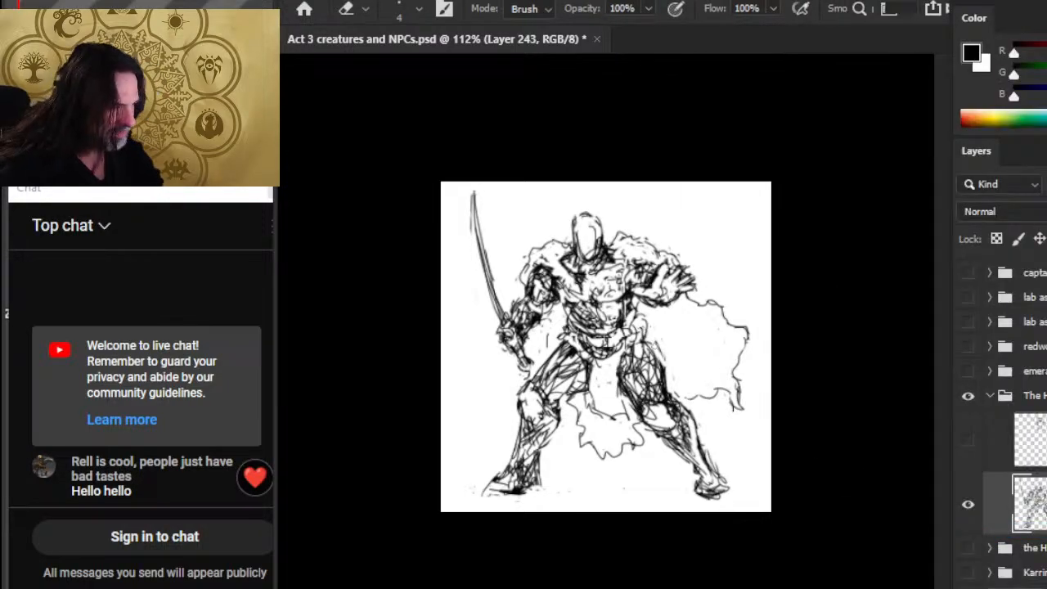
key(b)
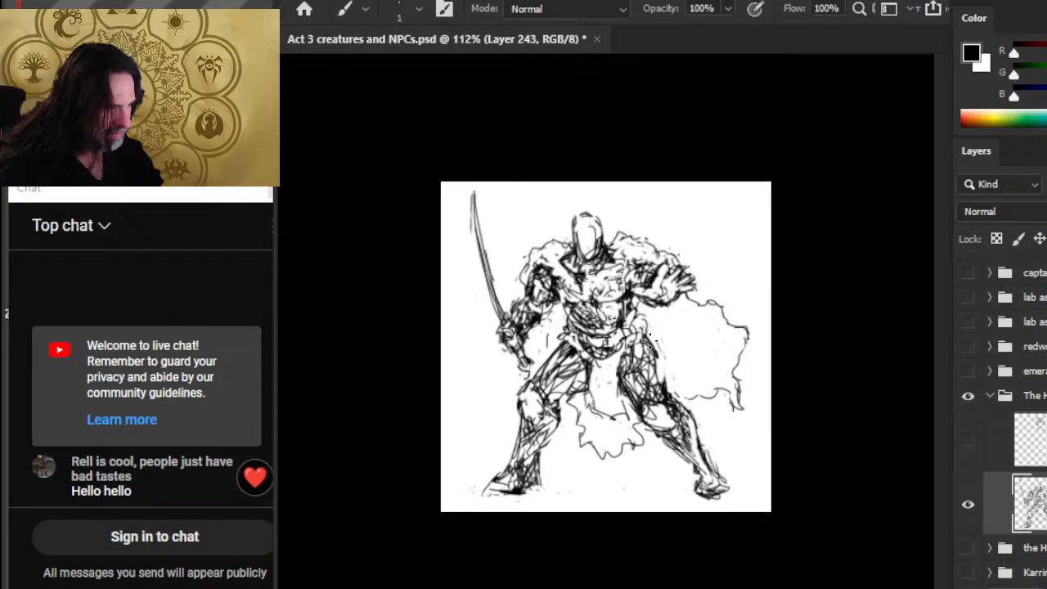
key(e)
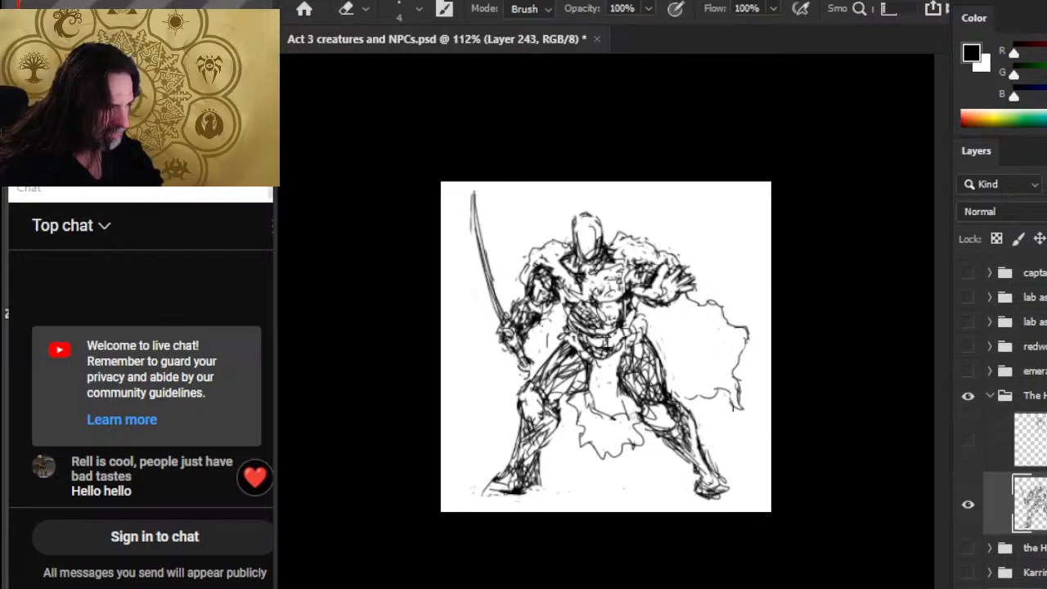
Lasso the whole cape-side leg from the hip to below the foot
key(l)
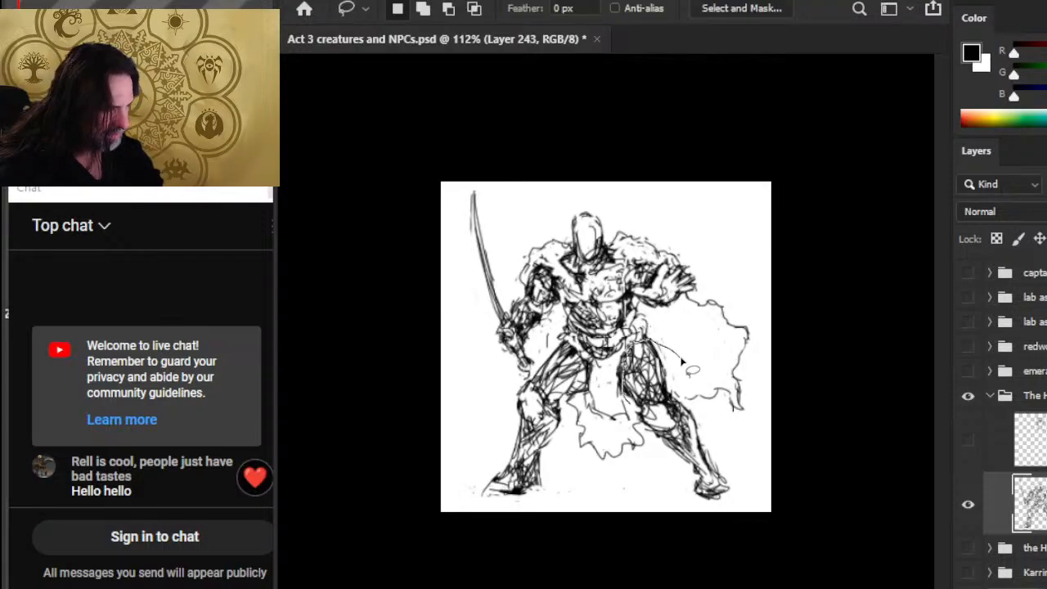
mouse_move(651, 446)
mouse_down()
mouse_move(746, 498)
mouse_move(707, 424)
mouse_up()
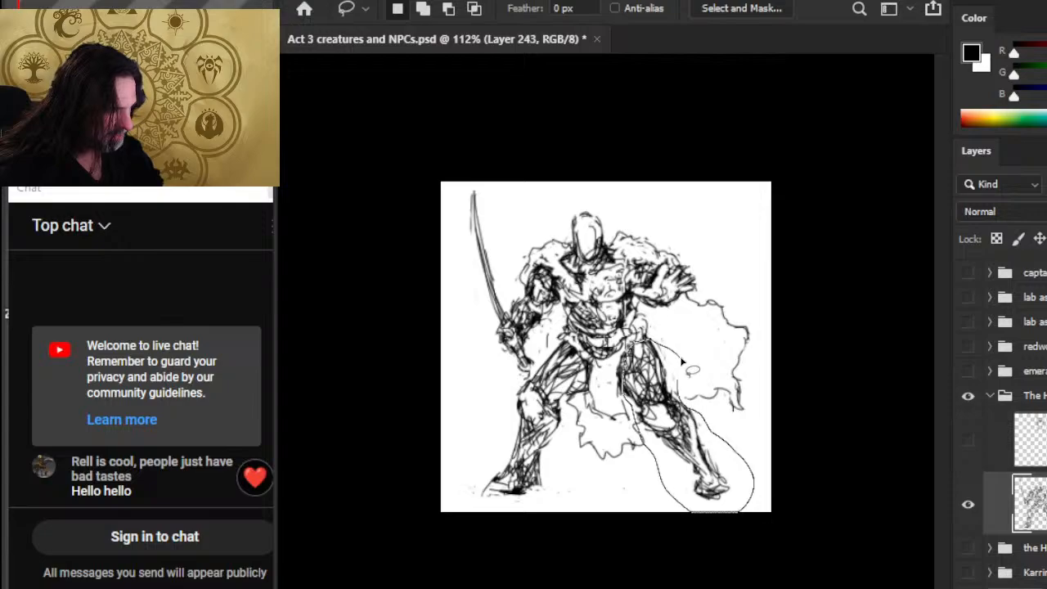
drag(681, 361, 654, 374)
Free-transform the selected leg, skewing its foot end slightly inward toward the body
right_click(630, 376)
click(732, 206)
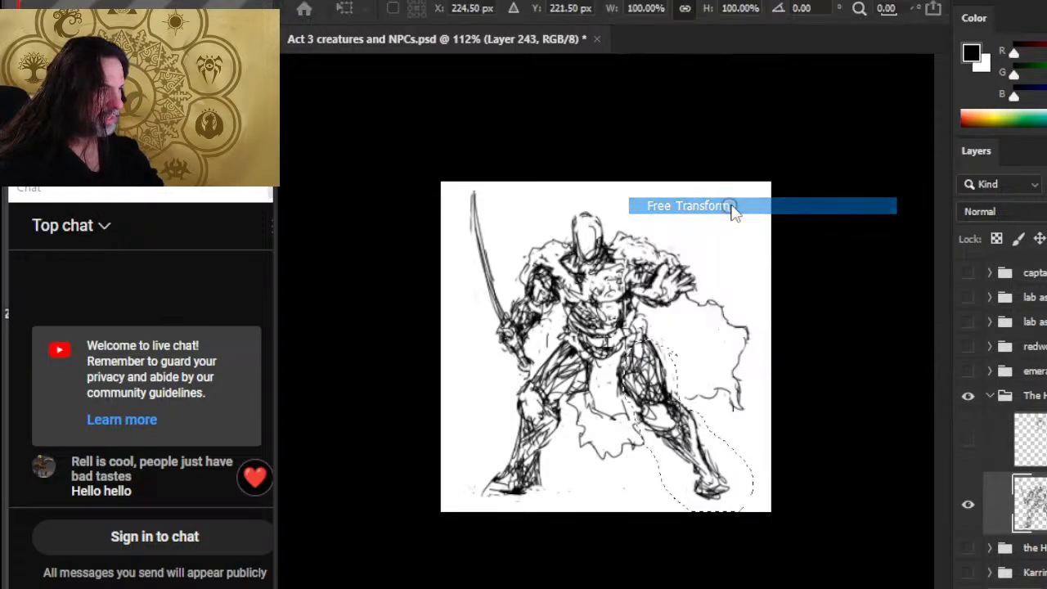
right_click(638, 429)
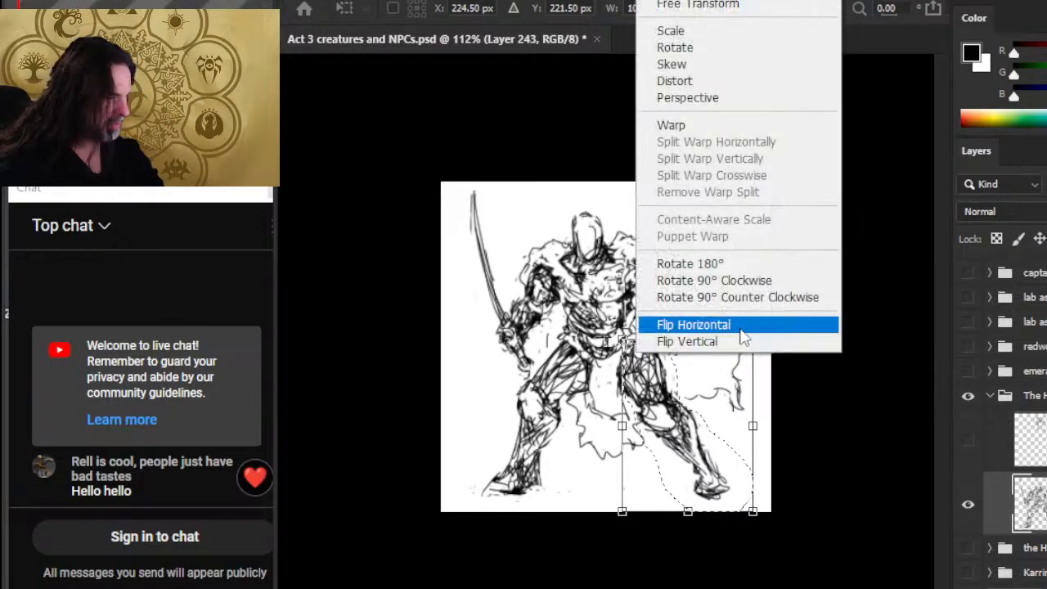
click(720, 97)
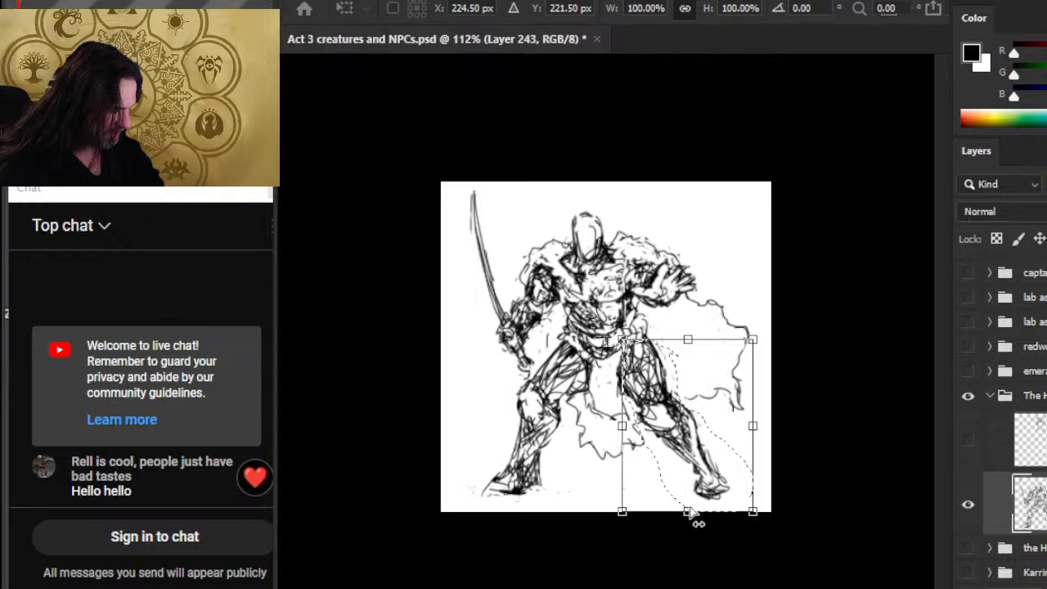
drag(689, 511, 756, 512)
right_click(676, 448)
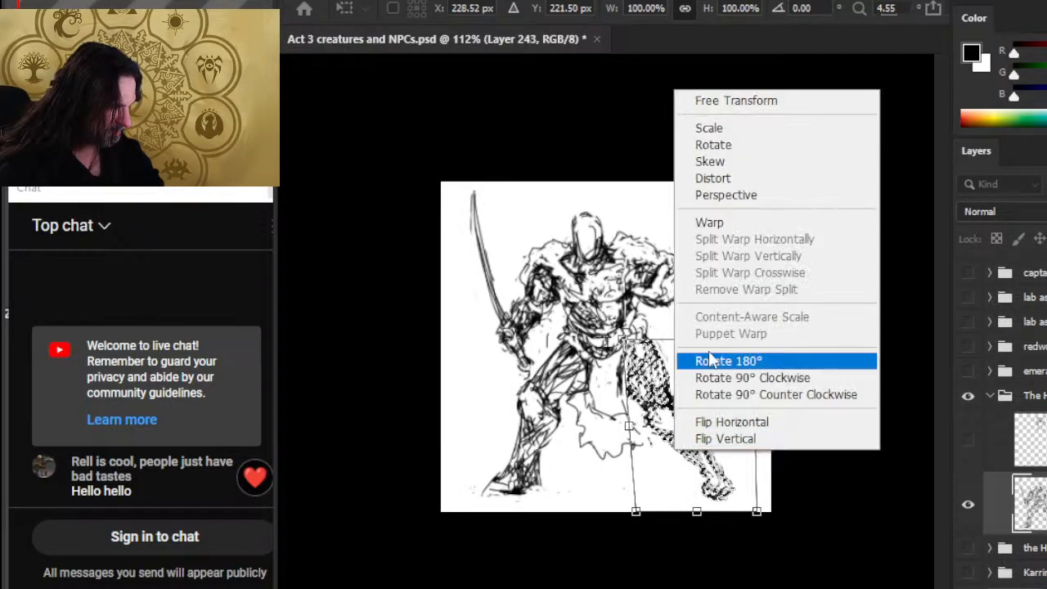
click(753, 162)
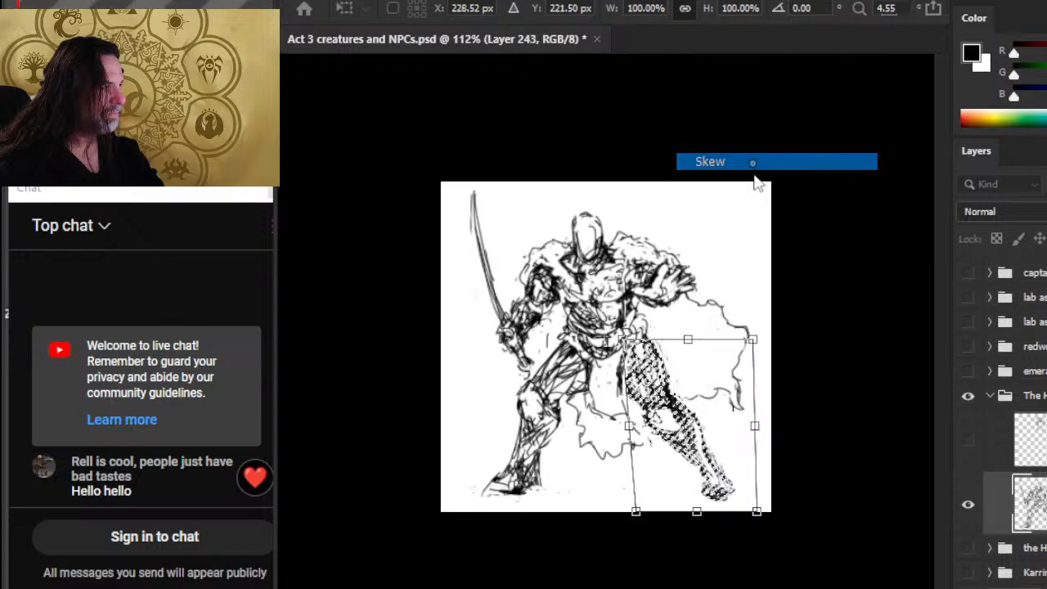
drag(698, 512, 694, 511)
Shorten the cape-side leg to 91.62% height, rotate it inward under the hip and apply the transform
right_click(700, 343)
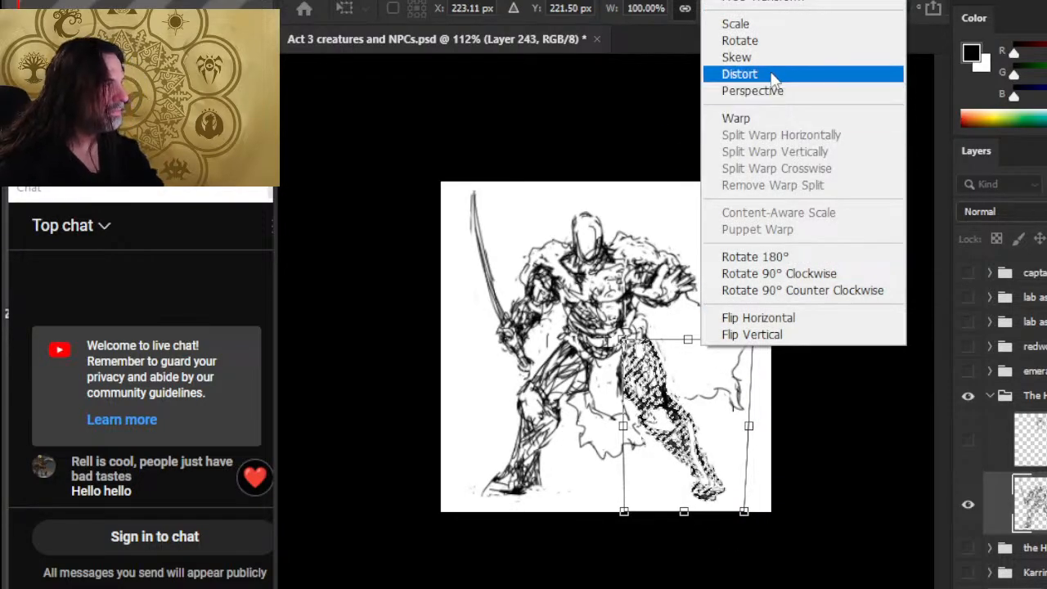
click(769, 23)
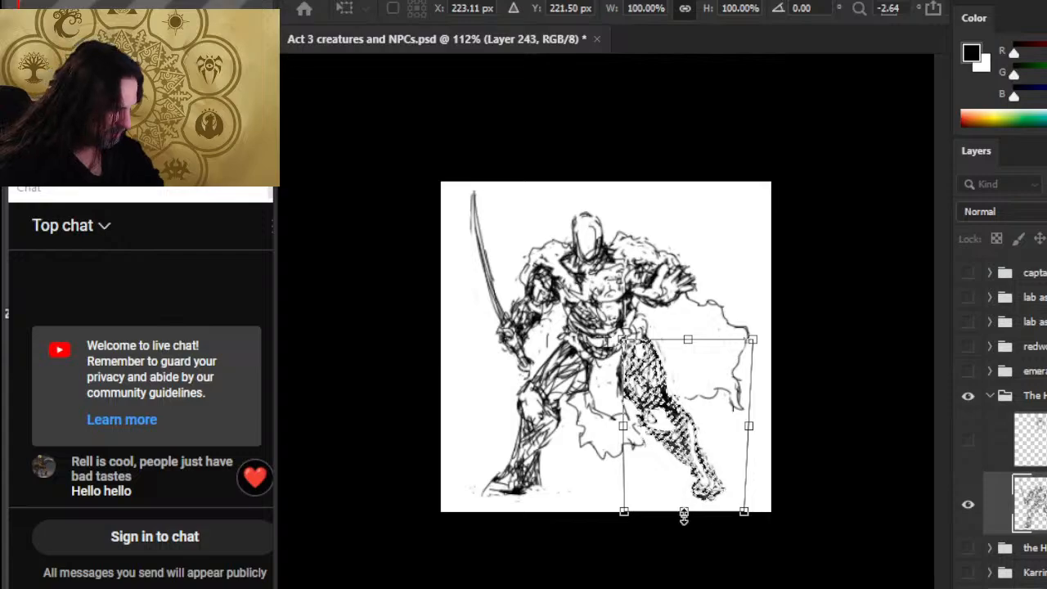
drag(684, 513, 684, 496)
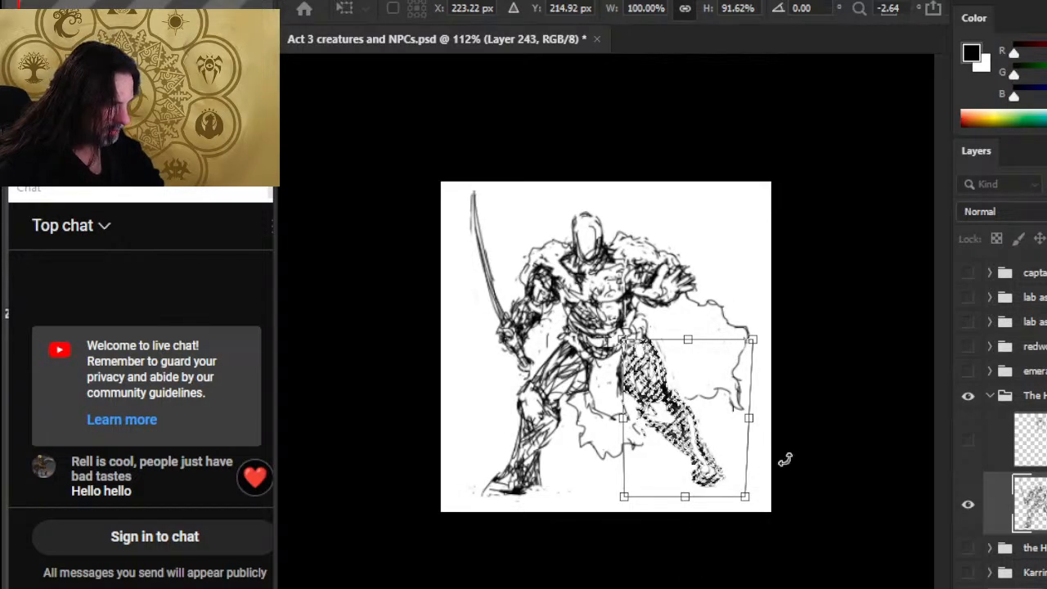
mouse_move(786, 459)
mouse_down()
mouse_move(732, 467)
mouse_move(689, 421)
mouse_up()
key(Return)
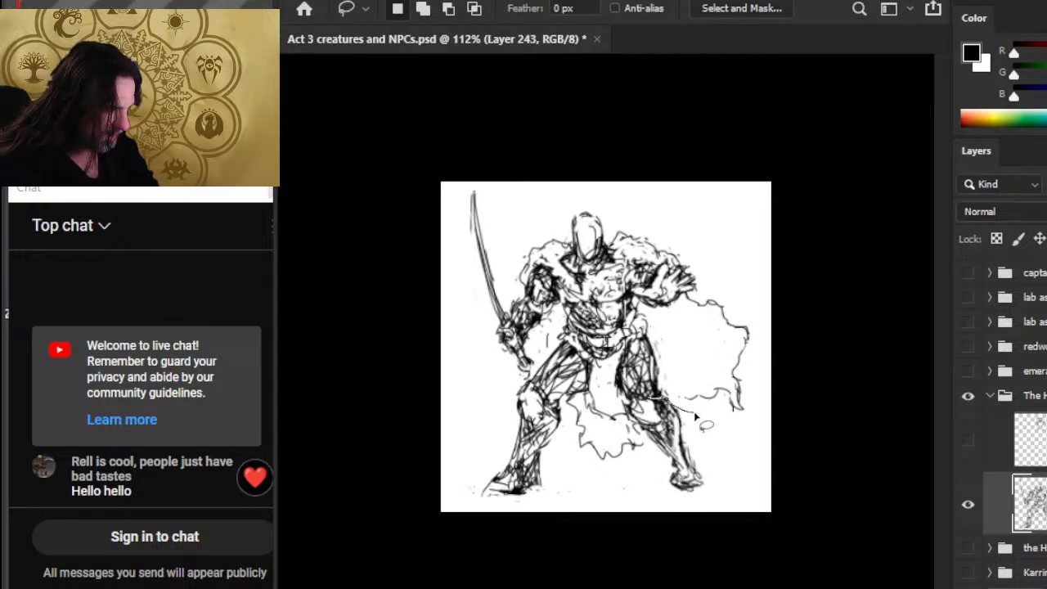
Lasso the cape-side lower leg from the knee down, skew its foot outward, reposition it slightly and apply the transform
mouse_move(626, 413)
mouse_down()
mouse_move(651, 462)
mouse_move(715, 446)
mouse_move(628, 405)
mouse_up()
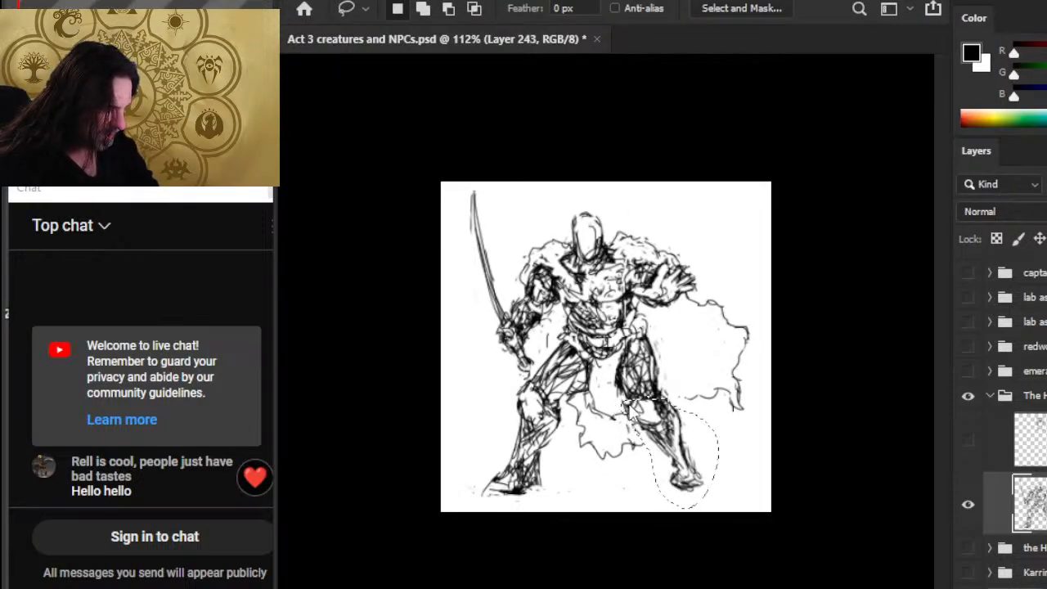
right_click(628, 403)
click(756, 244)
right_click(736, 277)
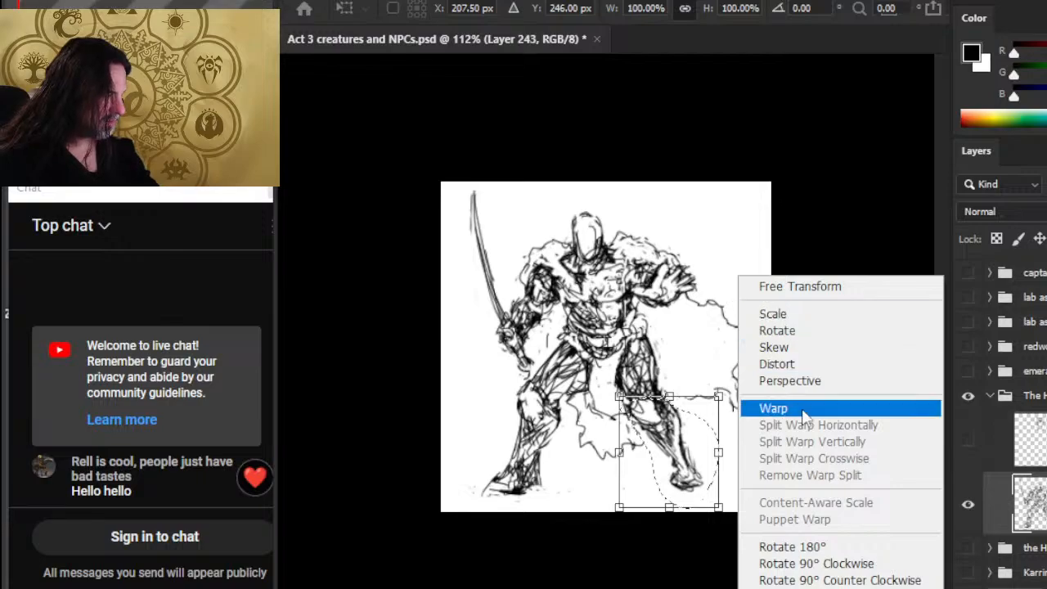
click(774, 347)
mouse_move(678, 515)
mouse_down()
mouse_move(697, 517)
mouse_move(688, 505)
mouse_up()
drag(674, 454, 670, 459)
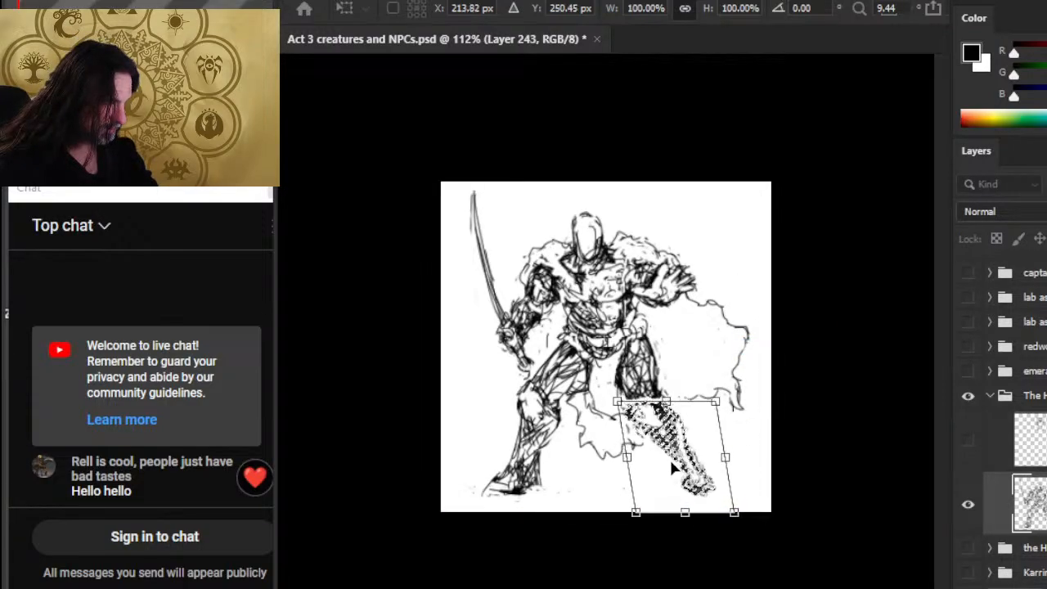
key(Return)
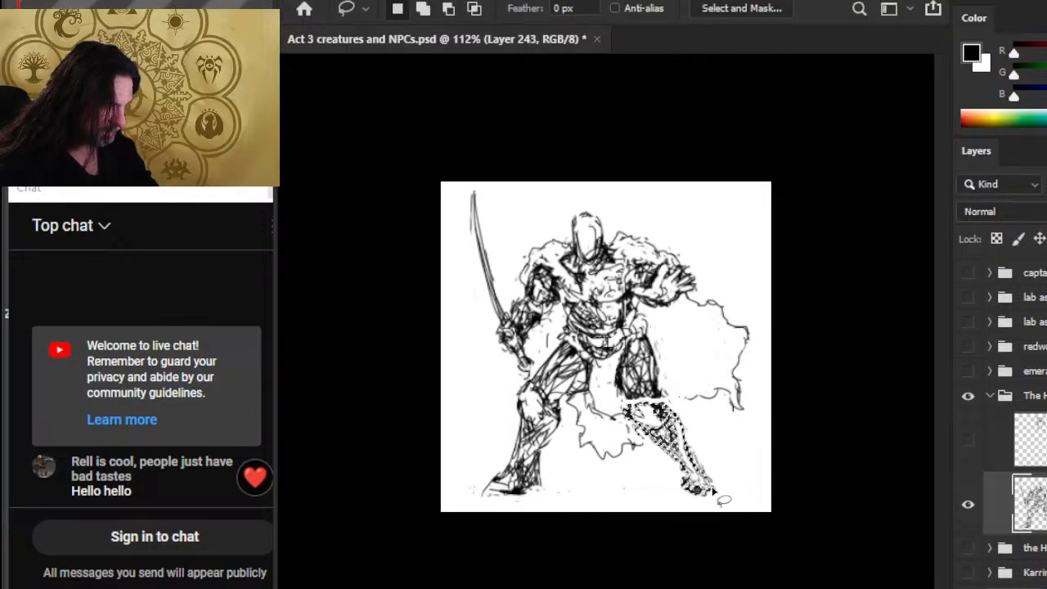
Nudge the selected lower leg up to meet the knee and clear the selection
key(v)
mouse_move(732, 505)
mouse_down()
mouse_move(730, 490)
mouse_move(729, 500)
mouse_up()
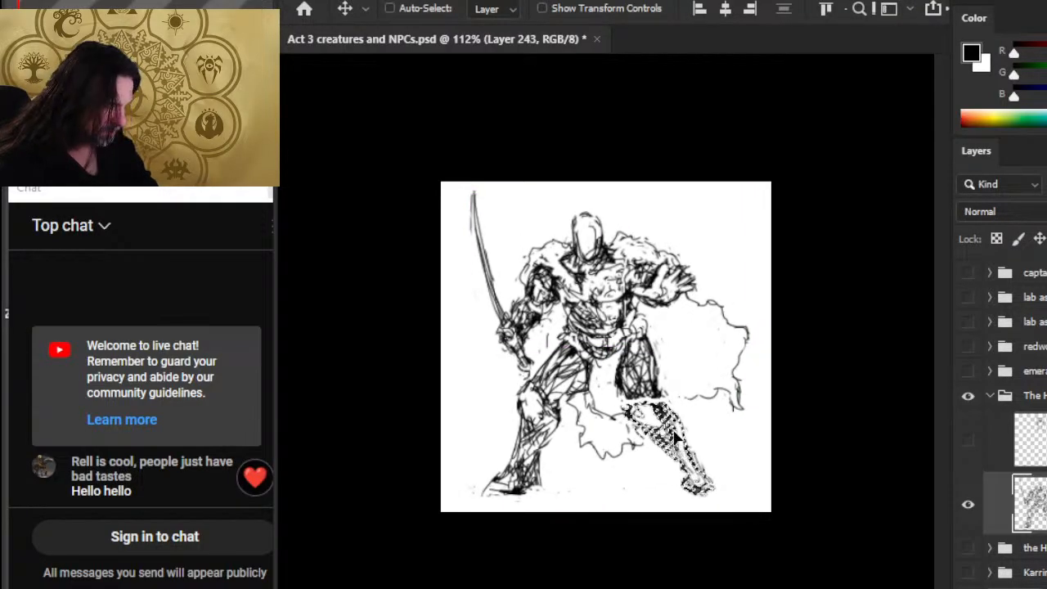
mouse_move(675, 443)
mouse_down()
mouse_move(700, 480)
mouse_move(679, 482)
mouse_up()
key(l)
key(ctrl+d)
Redraw the cape-side foot, shin and knee contours, erasing stray lines where the lower leg joins the thigh
key(e)
key(b)
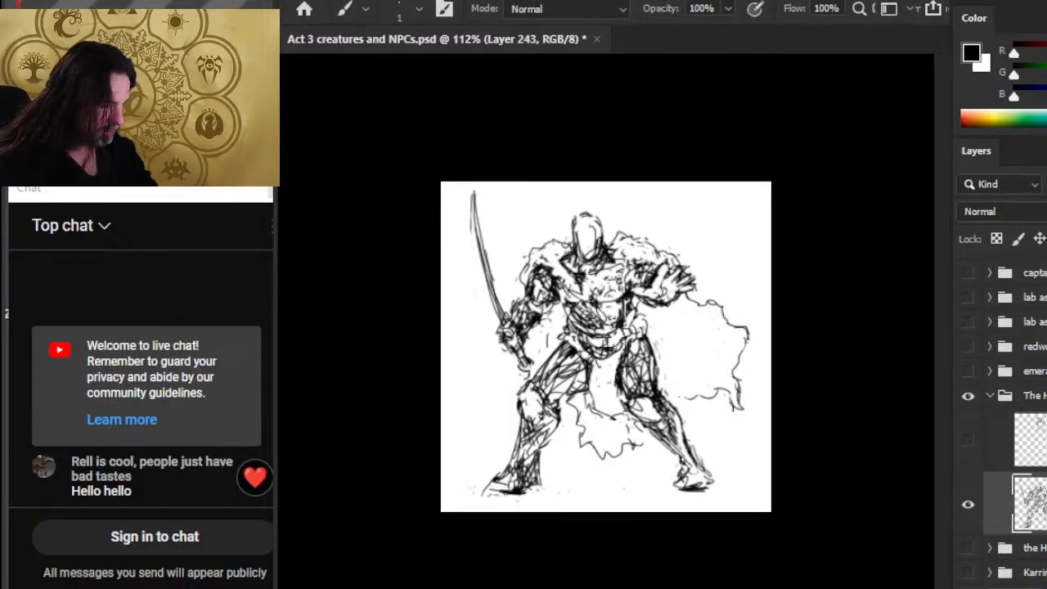
drag(712, 477, 679, 411)
key(e)
mouse_move(694, 450)
mouse_down()
mouse_move(656, 396)
mouse_move(638, 400)
mouse_move(653, 413)
mouse_move(645, 404)
mouse_move(641, 423)
mouse_move(659, 386)
mouse_up()
key(b)
mouse_move(662, 407)
mouse_down()
mouse_move(652, 372)
mouse_move(653, 382)
mouse_up()
mouse_move(661, 387)
mouse_down()
mouse_move(650, 353)
mouse_move(665, 402)
mouse_up()
Erase the old outer edge of the cape-side thigh and redraw it from the hip to the knee
key(e)
drag(644, 350, 660, 381)
mouse_move(645, 347)
mouse_down()
mouse_move(664, 398)
mouse_move(658, 366)
mouse_up()
key(b)
drag(657, 364, 666, 397)
key(e)
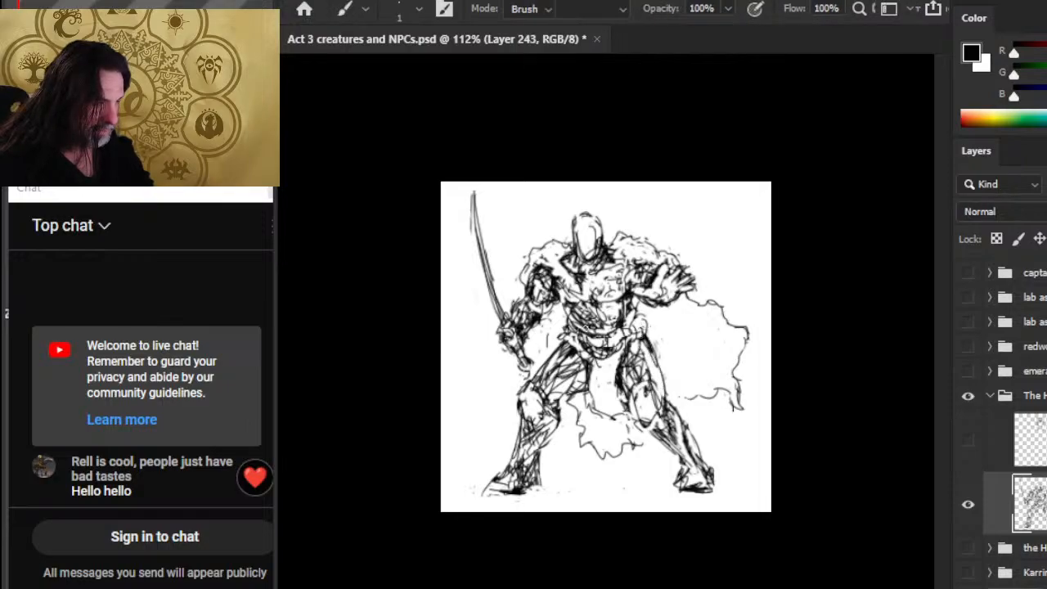
Redraw the sword-side flank and the belt line across the waist
key(b)
mouse_move(564, 329)
mouse_down()
mouse_move(573, 353)
mouse_move(567, 335)
mouse_move(584, 335)
mouse_up()
key(e)
key(b)
mouse_move(562, 300)
mouse_down()
mouse_move(579, 333)
mouse_move(628, 329)
mouse_up()
key(e)
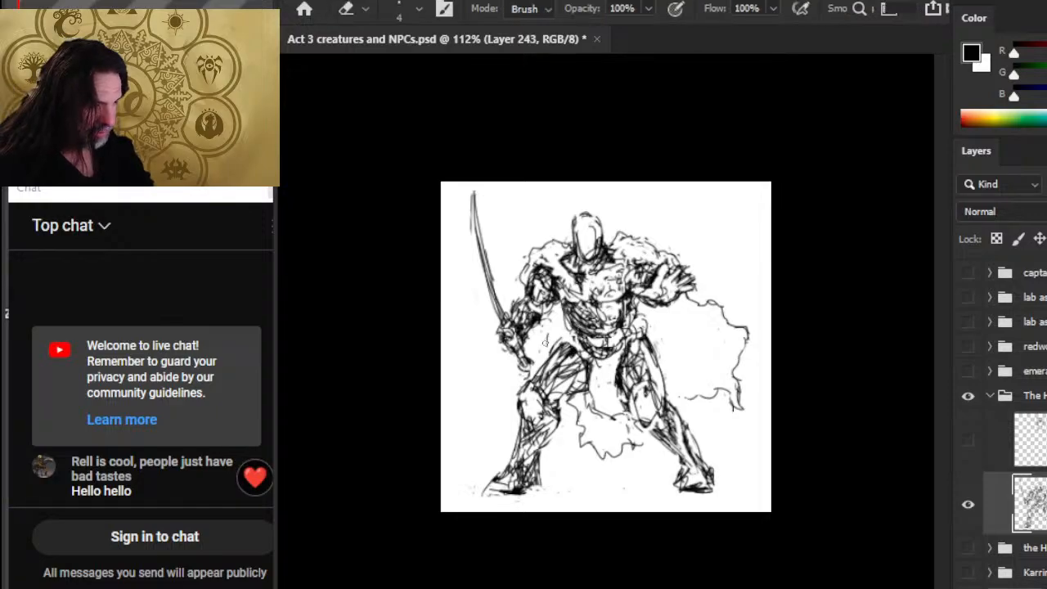
Touch up the sword-side leg's contour around the knee and calf
key(b)
drag(519, 417, 528, 419)
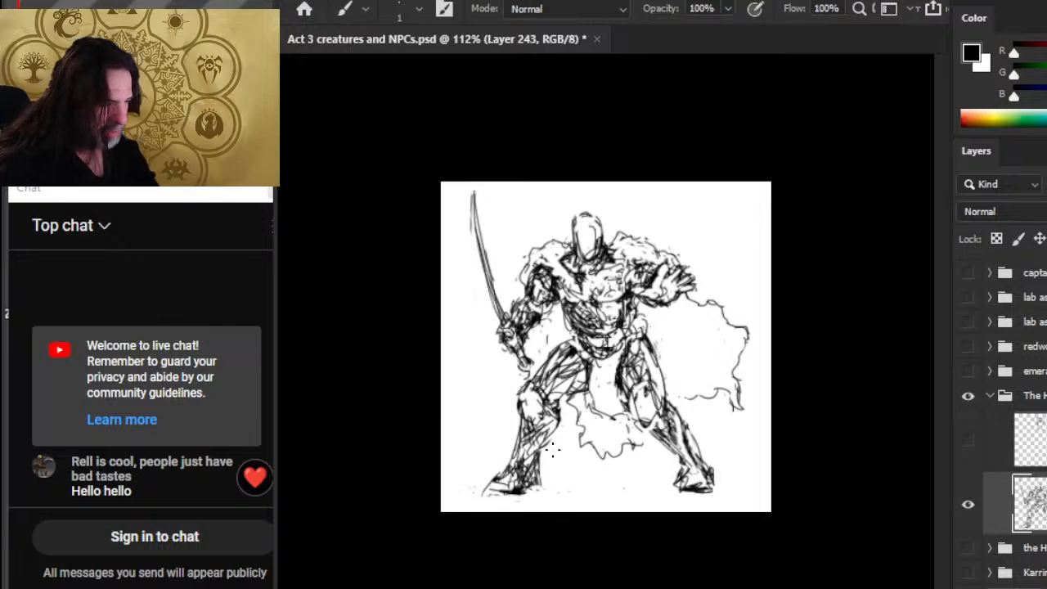
key(e)
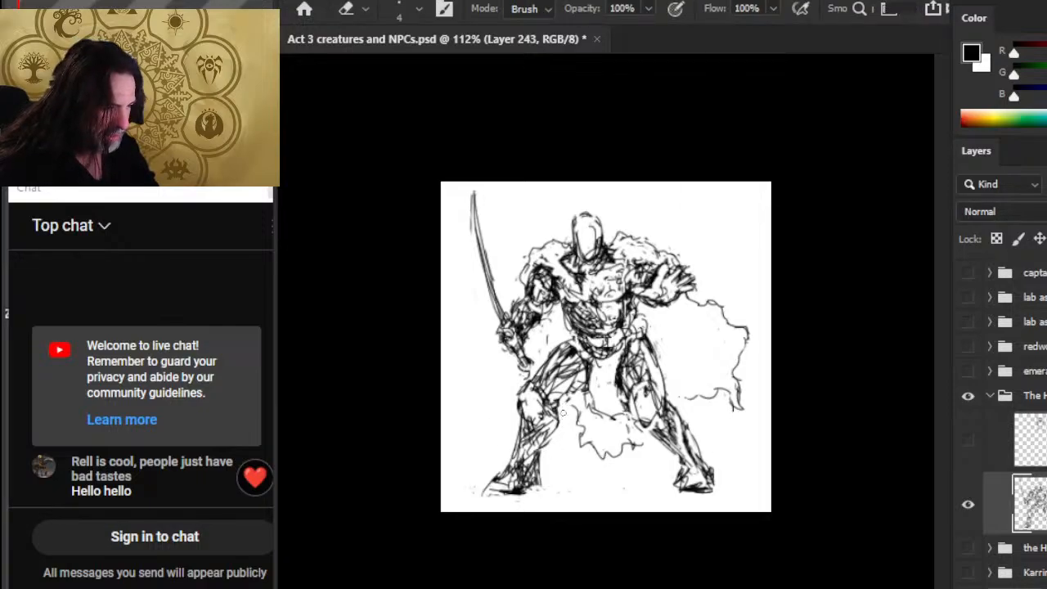
Slim the cape-side thigh by erasing and redrawing its outer contour, and clean up its inner edge beside the loincloth
drag(658, 358, 660, 391)
key(b)
key(e)
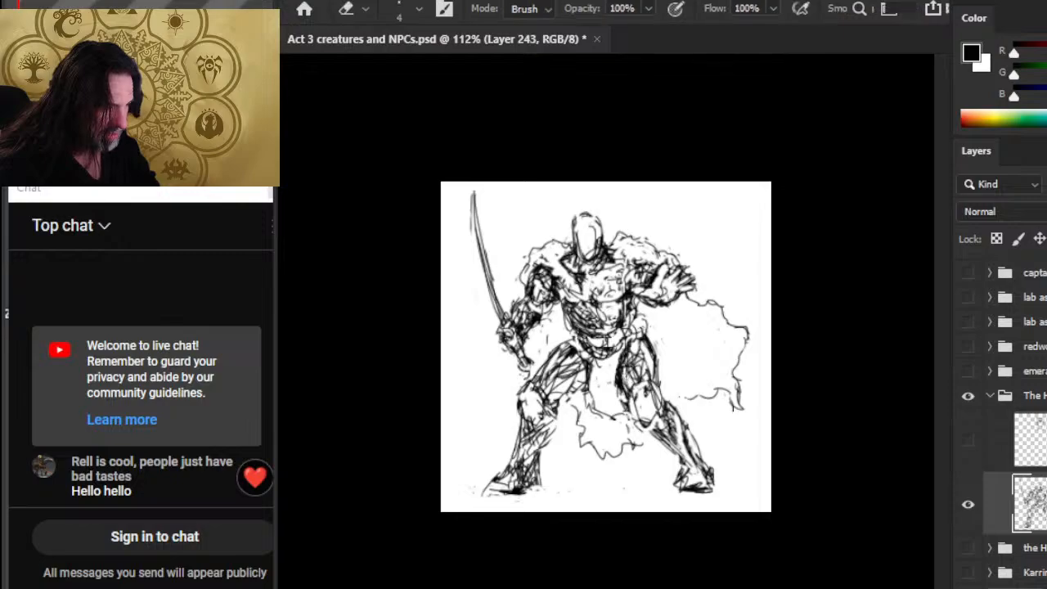
mouse_move(623, 348)
mouse_down()
mouse_move(621, 401)
mouse_move(643, 419)
mouse_up()
key(b)
key(e)
mouse_move(615, 367)
mouse_down()
mouse_move(615, 352)
mouse_move(622, 360)
mouse_up()
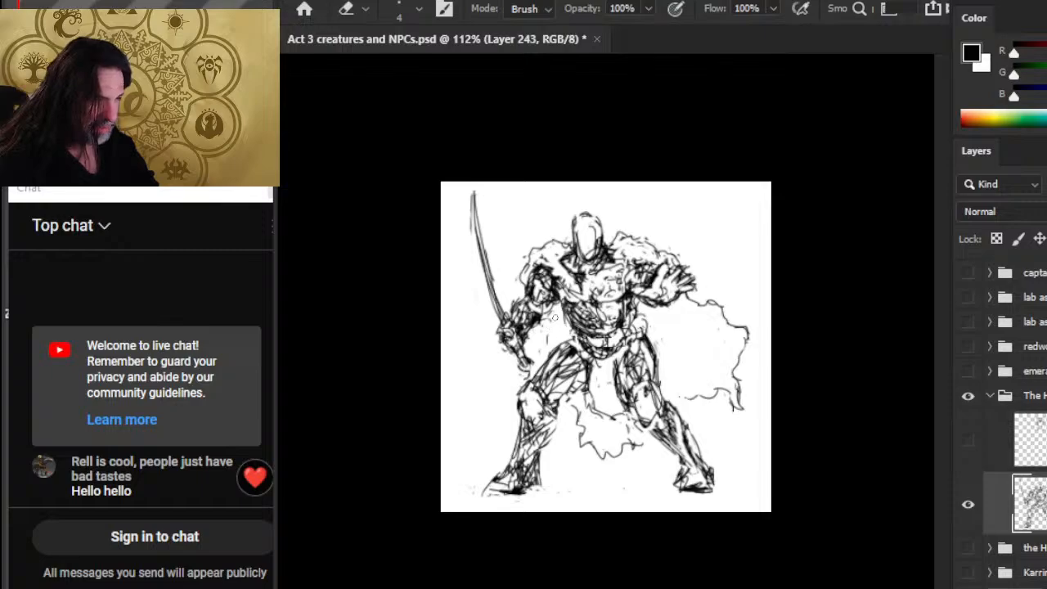
Erase and refine the torso's side contour beneath the cape-side arm
key(b)
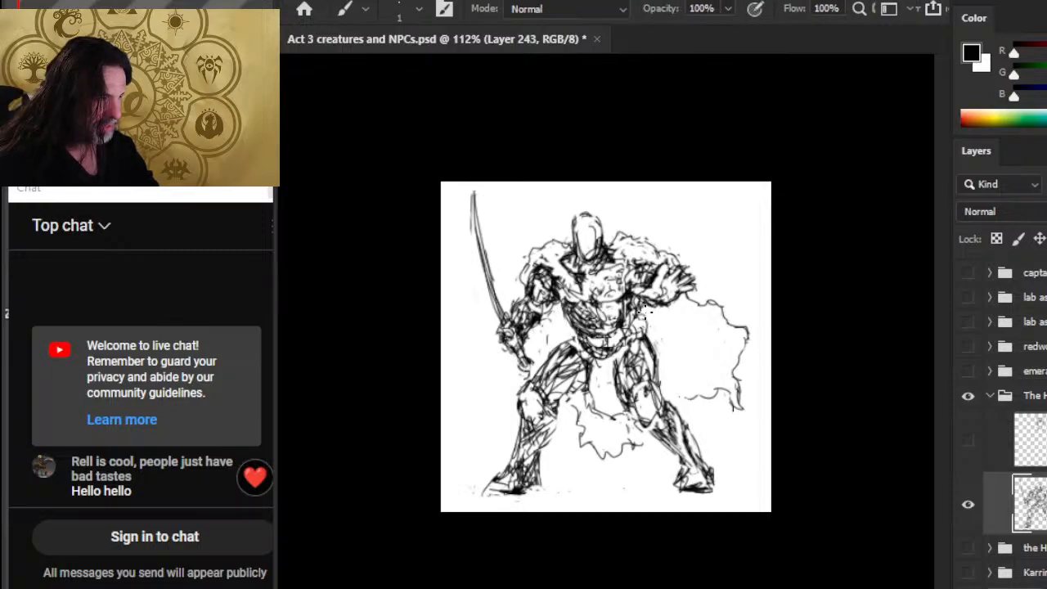
key(e)
drag(637, 309, 633, 301)
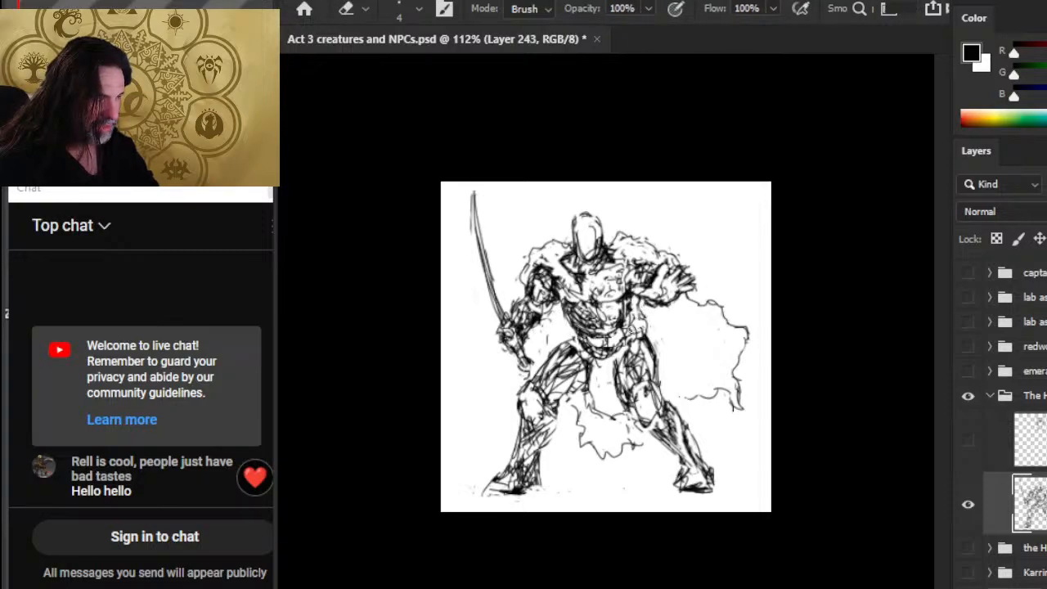
key(b)
Clean up and redraw the fur mantle's outer edge above the cape-side arm
key(e)
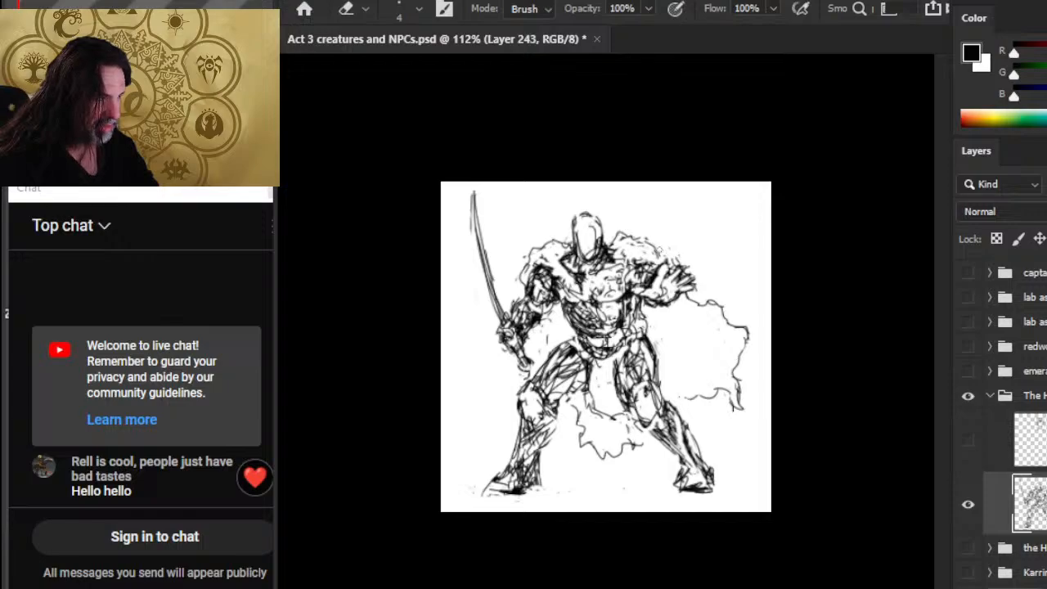
key(b)
drag(655, 252, 677, 261)
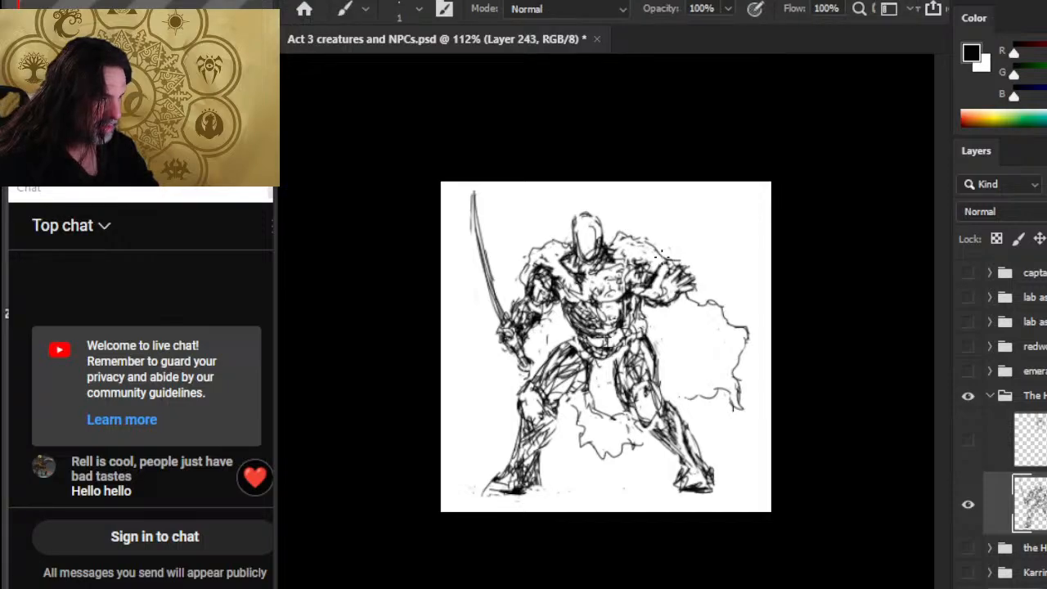
Extend the billowing cape's outer edge with a short stroke and erase the ragged cloth outline hanging between the legs
drag(741, 328, 759, 319)
key(e)
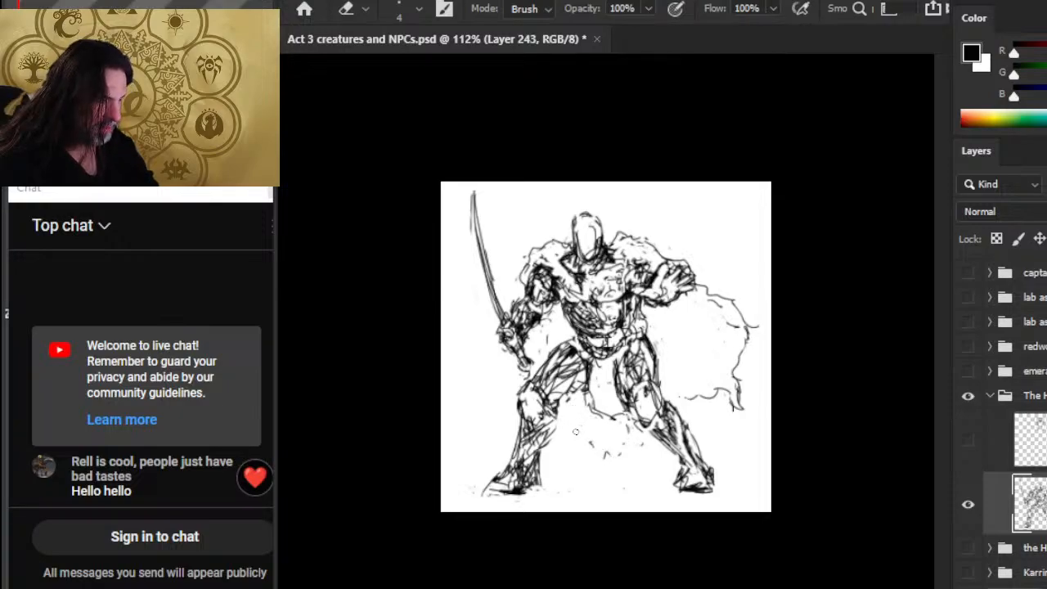
Erase and redraw the cape-side waist contour, and clear stray marks between the sword arm and torso
drag(646, 319, 655, 364)
key(b)
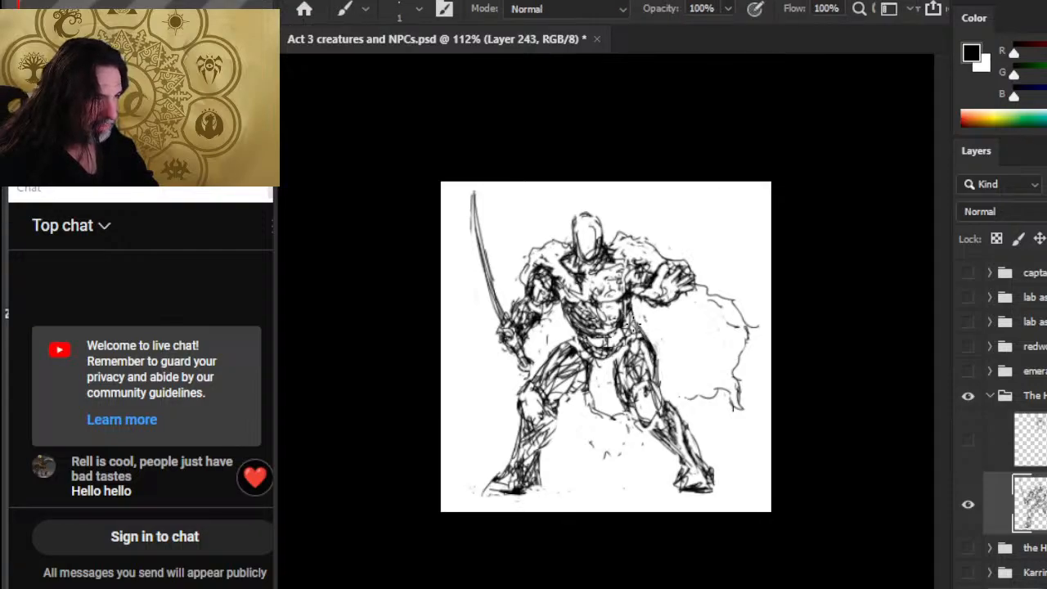
drag(635, 324, 626, 311)
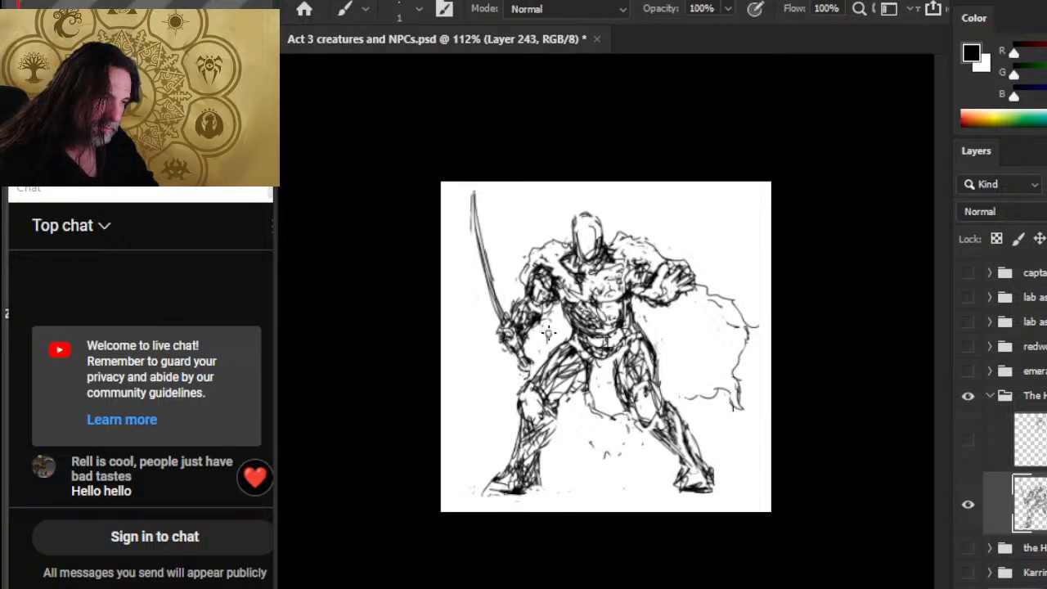
key(e)
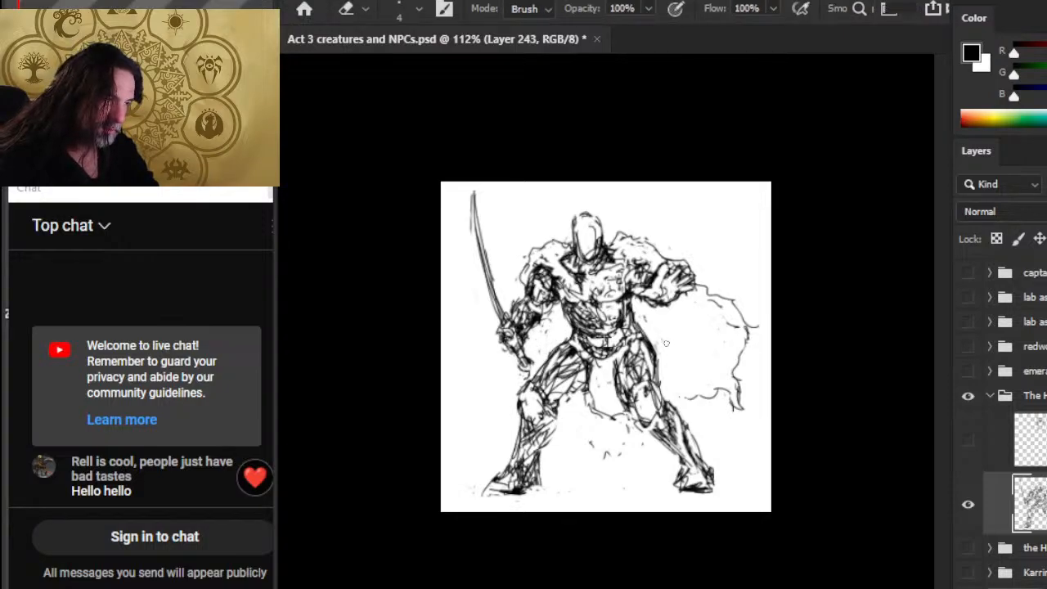
key(b)
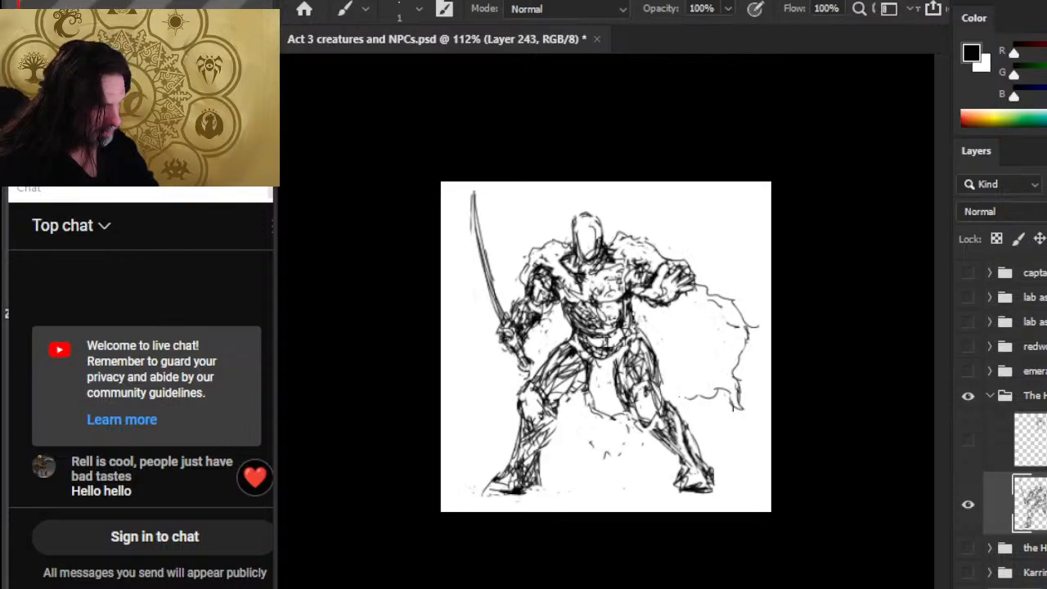
Refine the cape-side hip and upper thigh with alternating brush and eraser strokes
key(e)
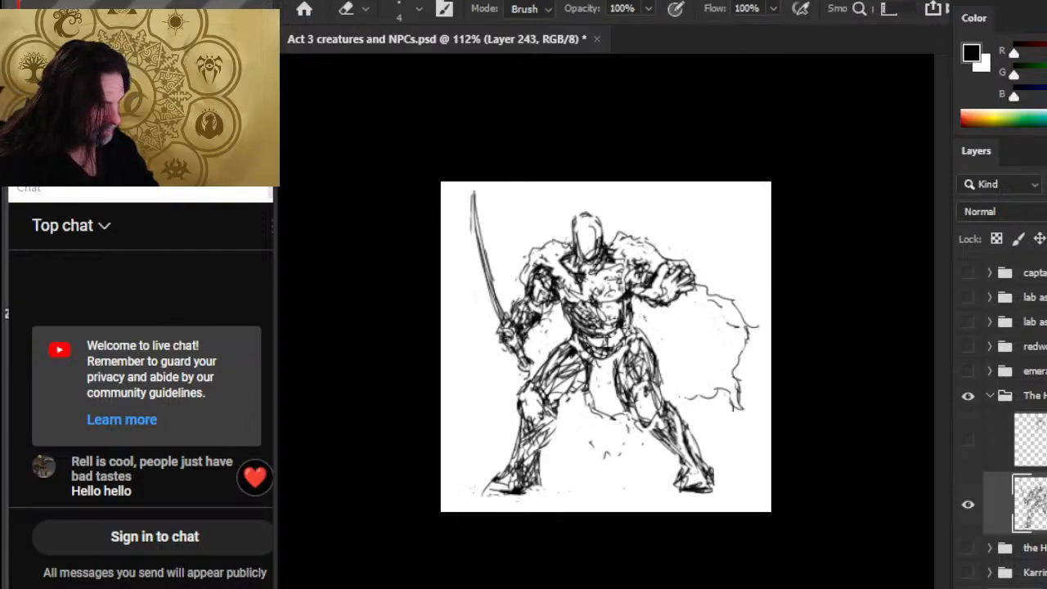
key(b)
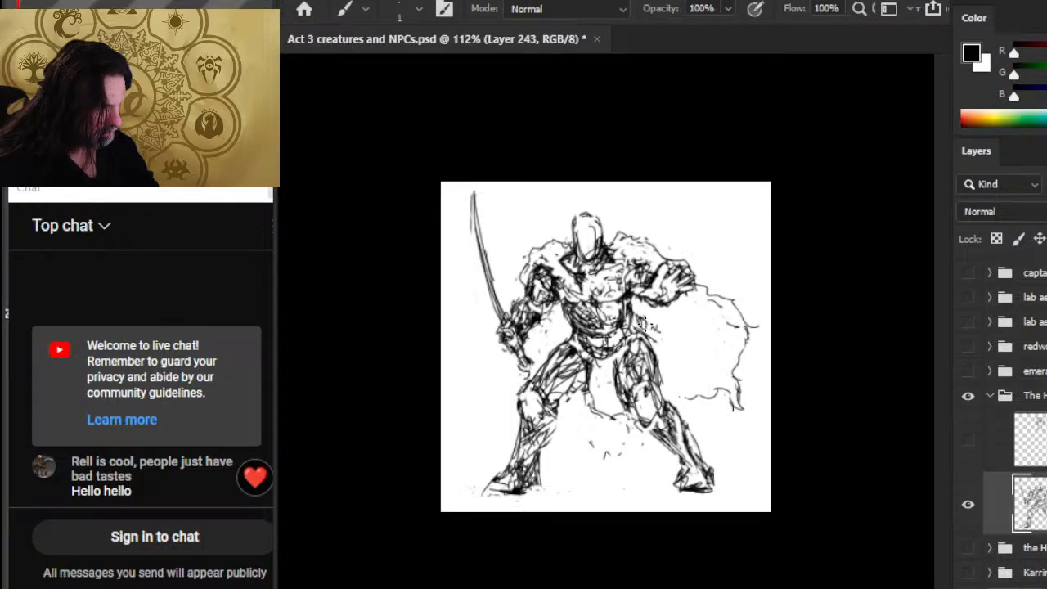
key(e)
key(b)
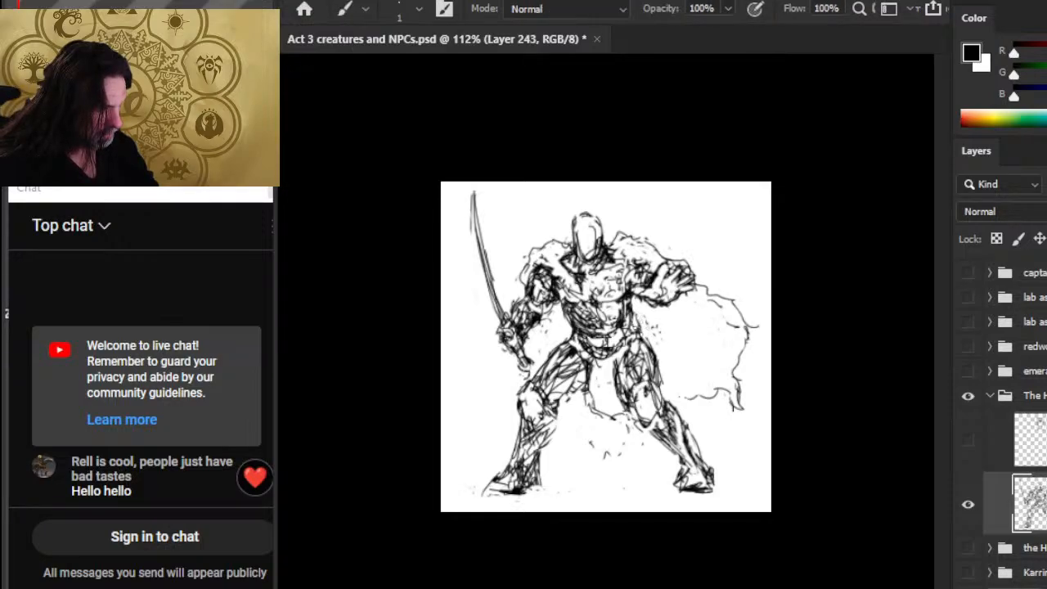
key(e)
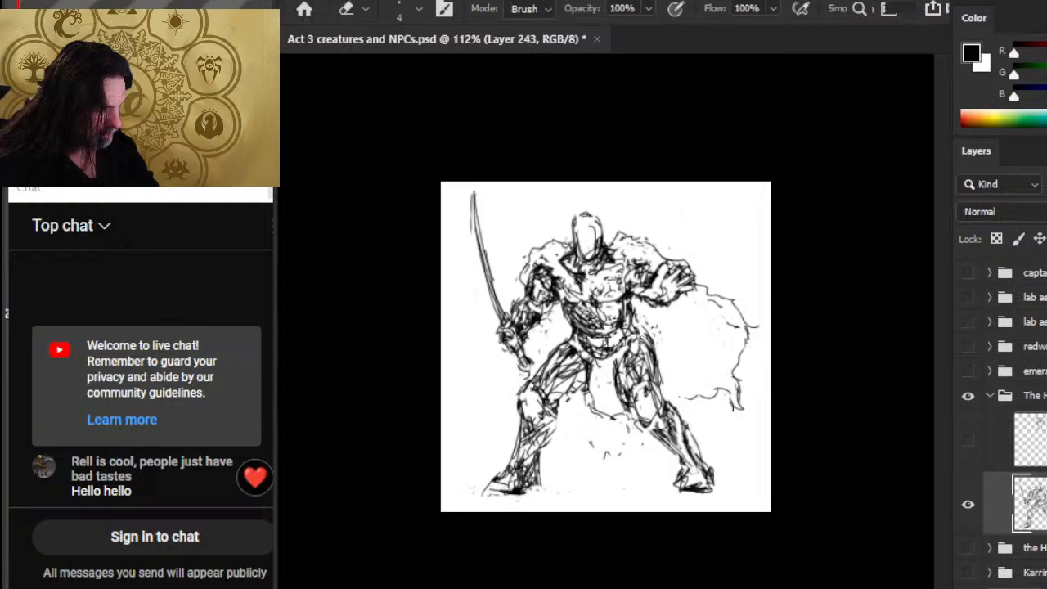
key(b)
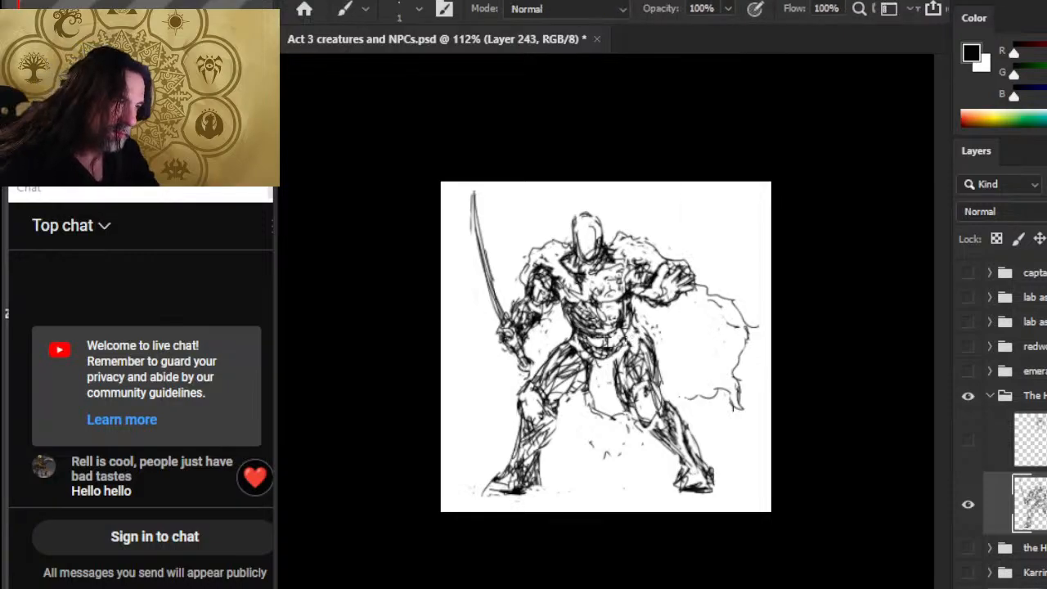
key(e)
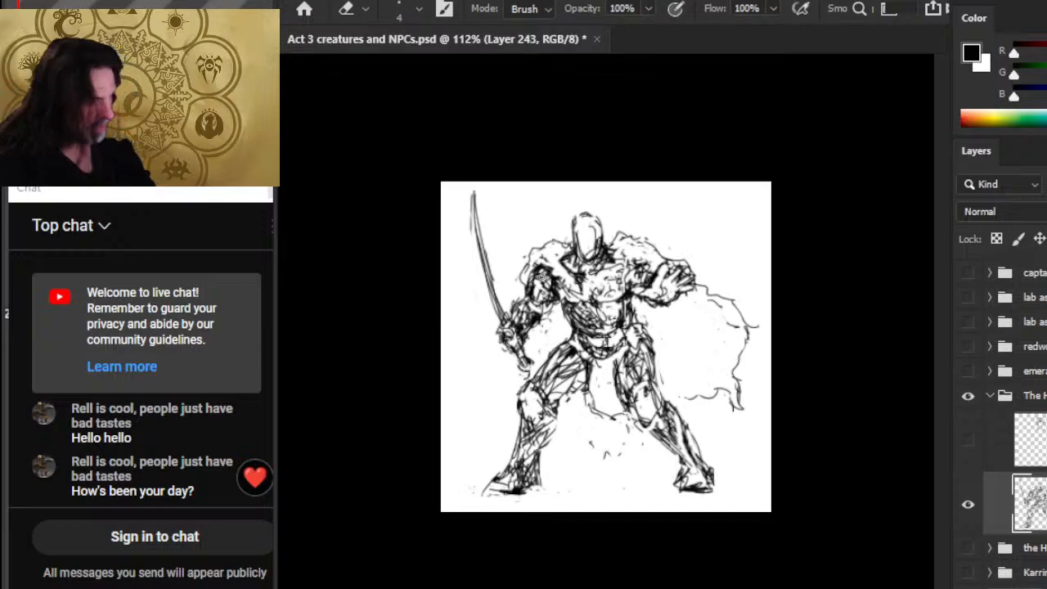
Rework the cape-side knee and lower thigh, lightening the dense inner shading and redrawing the contours
key(z)
drag(642, 412, 591, 413)
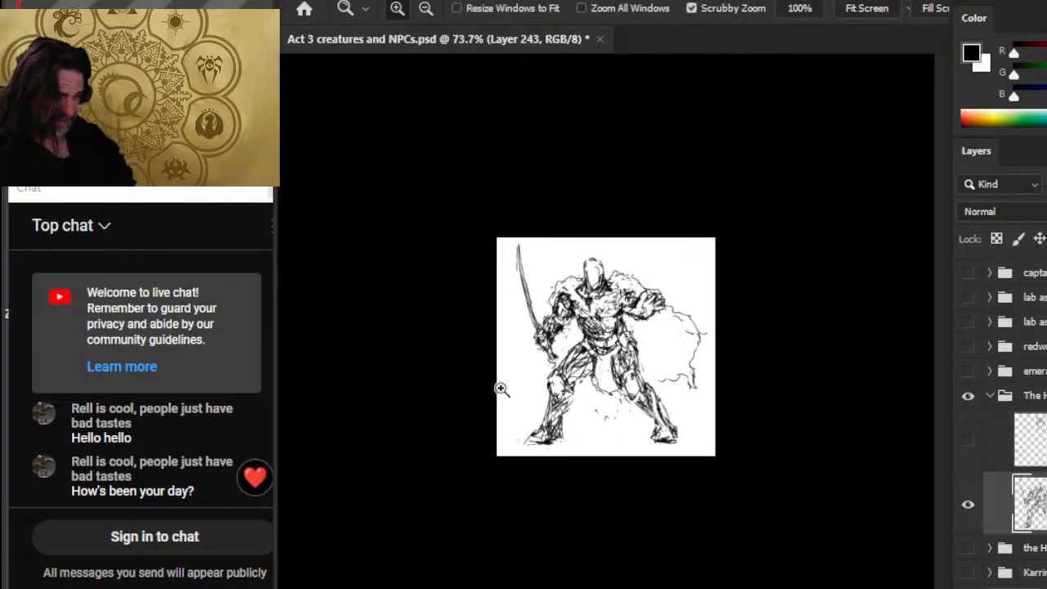
mouse_move(612, 335)
mouse_down()
mouse_move(646, 334)
mouse_move(662, 372)
mouse_up()
key(b)
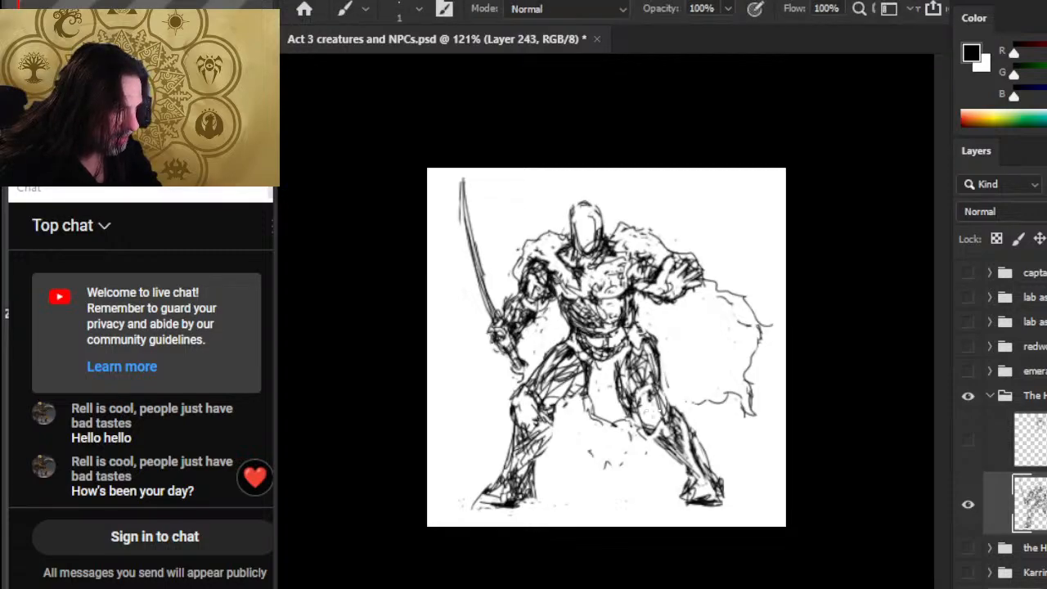
drag(639, 429, 645, 432)
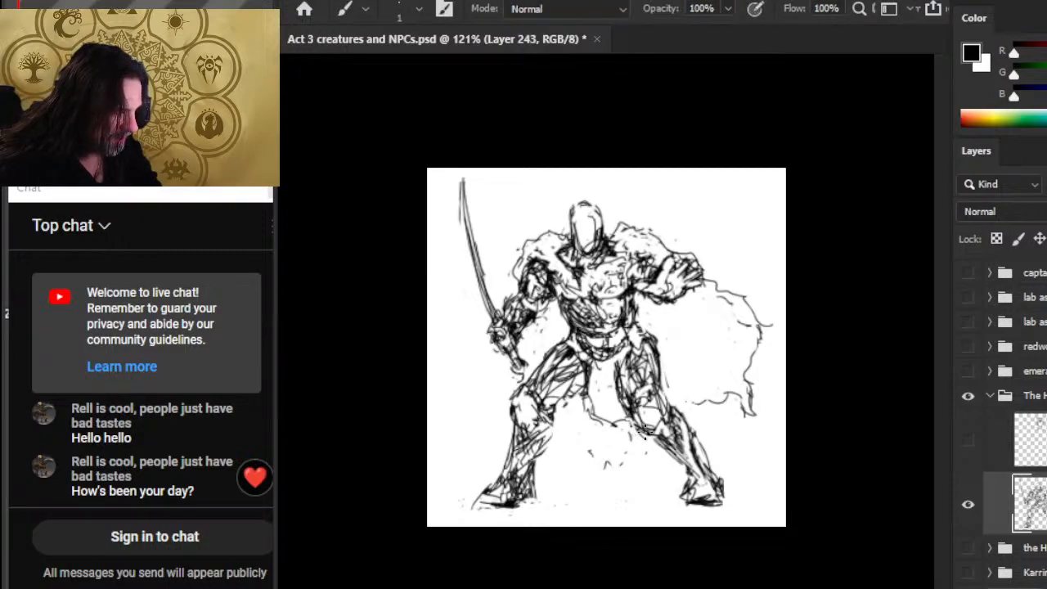
key(e)
mouse_move(635, 384)
mouse_down()
mouse_move(638, 403)
mouse_move(651, 385)
mouse_move(658, 404)
mouse_move(641, 423)
mouse_up()
key(b)
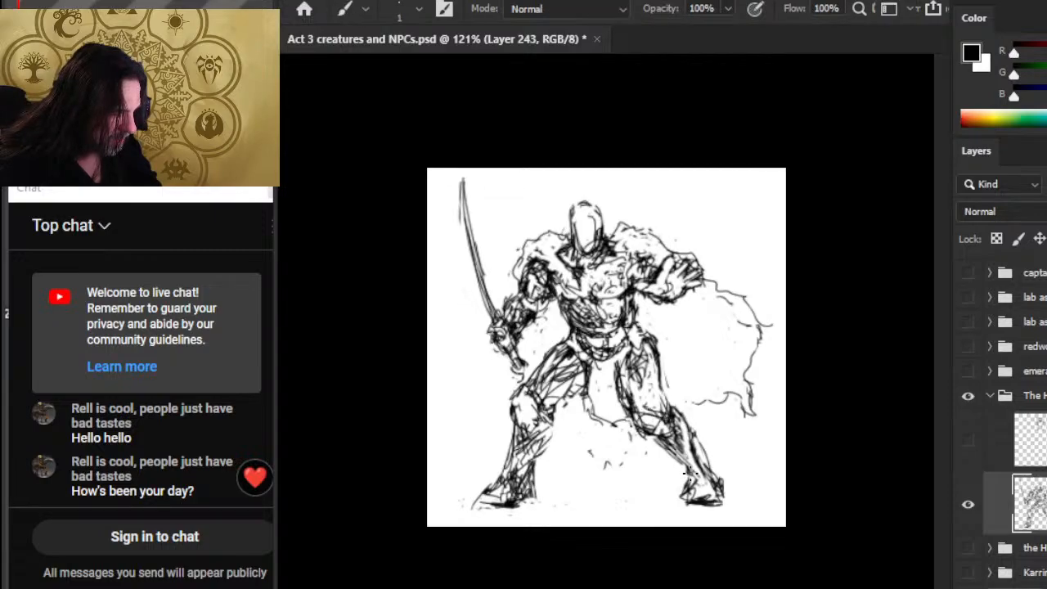
Trim the inner edge of the cape-side foot and erase leftover cloth marks between the legs
key(e)
drag(688, 489, 690, 504)
drag(604, 468, 612, 462)
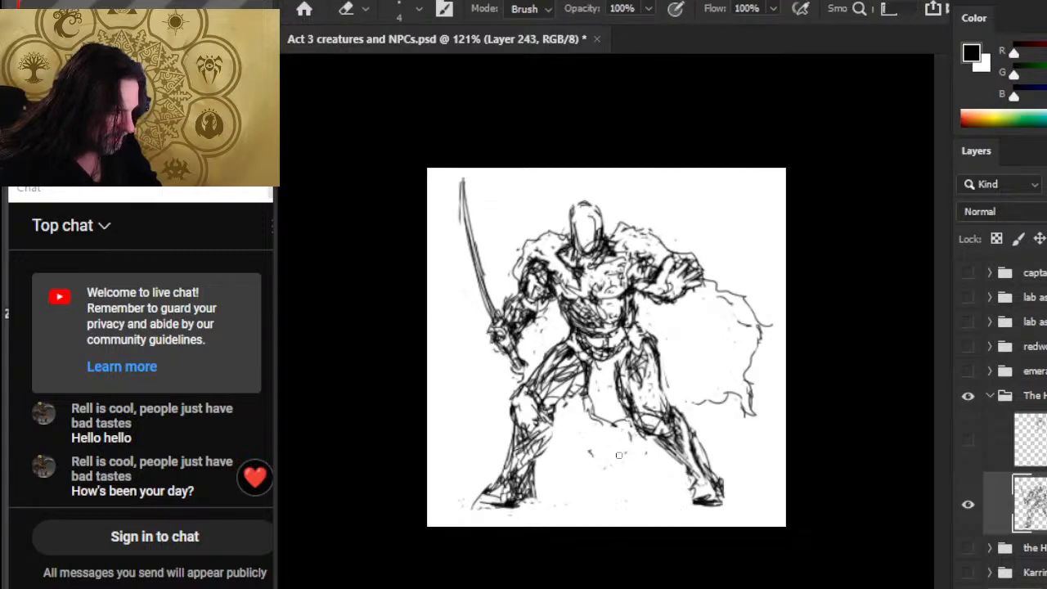
drag(647, 421, 646, 407)
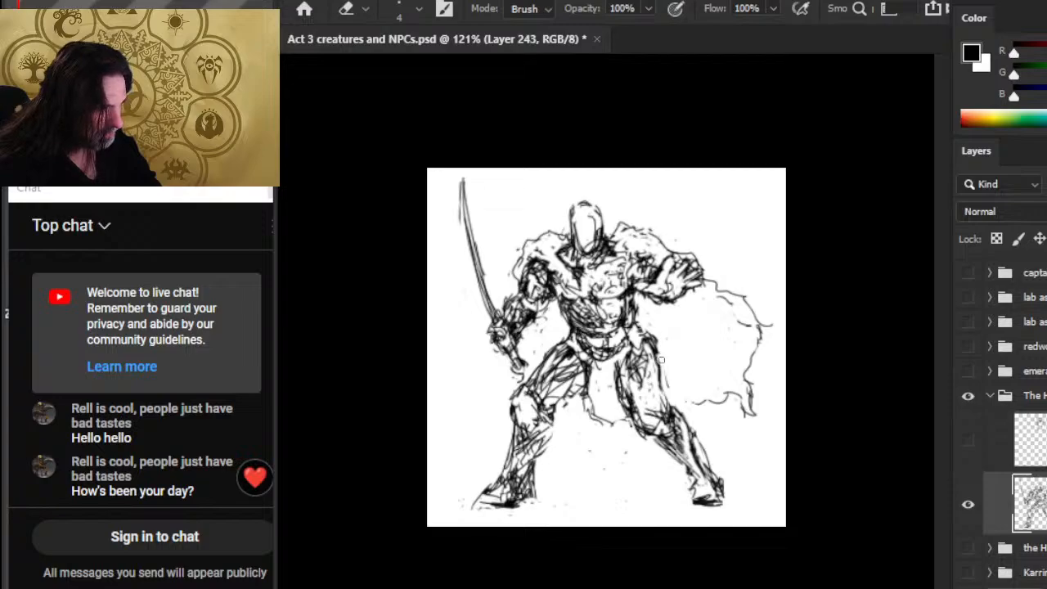
Erase the cape-side thigh's outer edge and redraw it as a cleaner contour from hip to knee
mouse_move(661, 358)
mouse_down()
mouse_move(638, 315)
mouse_move(664, 365)
mouse_move(662, 407)
mouse_move(685, 422)
mouse_up()
key(b)
key(e)
key(b)
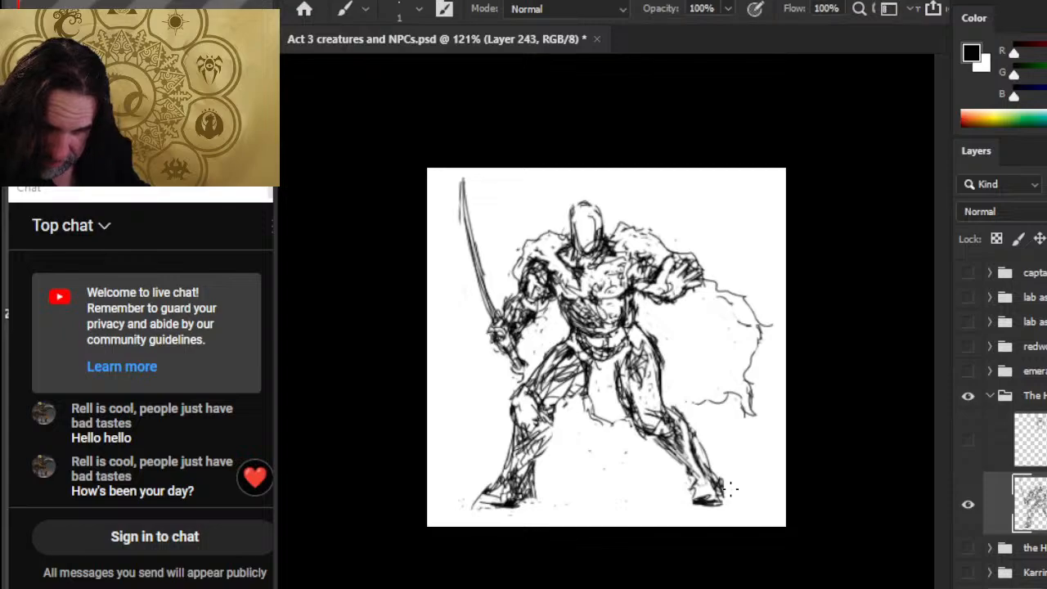
Clean up the sword-side leg around the inner knee and ankle, and redraw its shin contour
key(e)
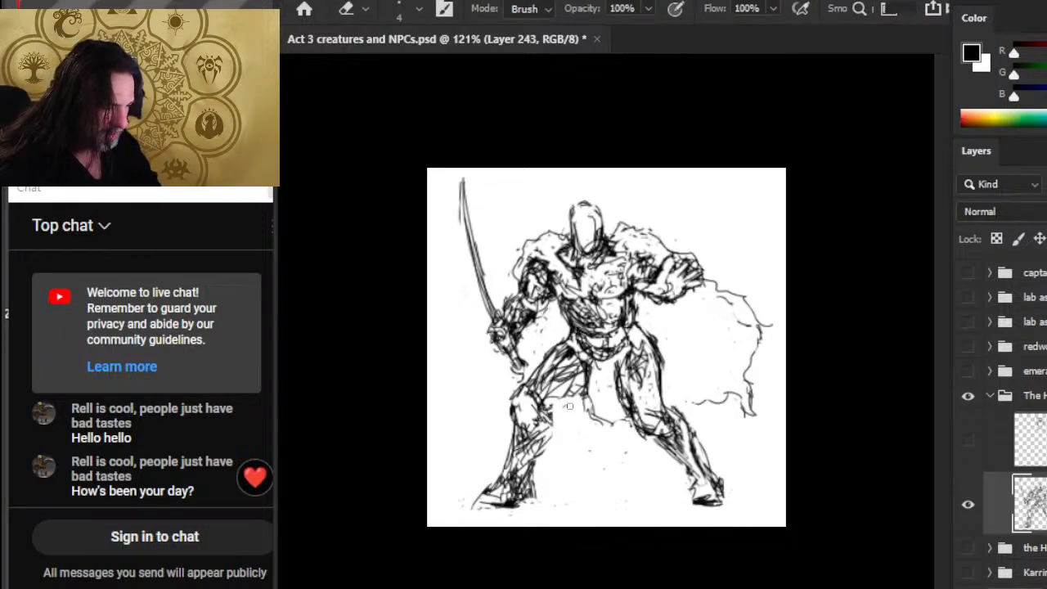
drag(533, 467, 546, 501)
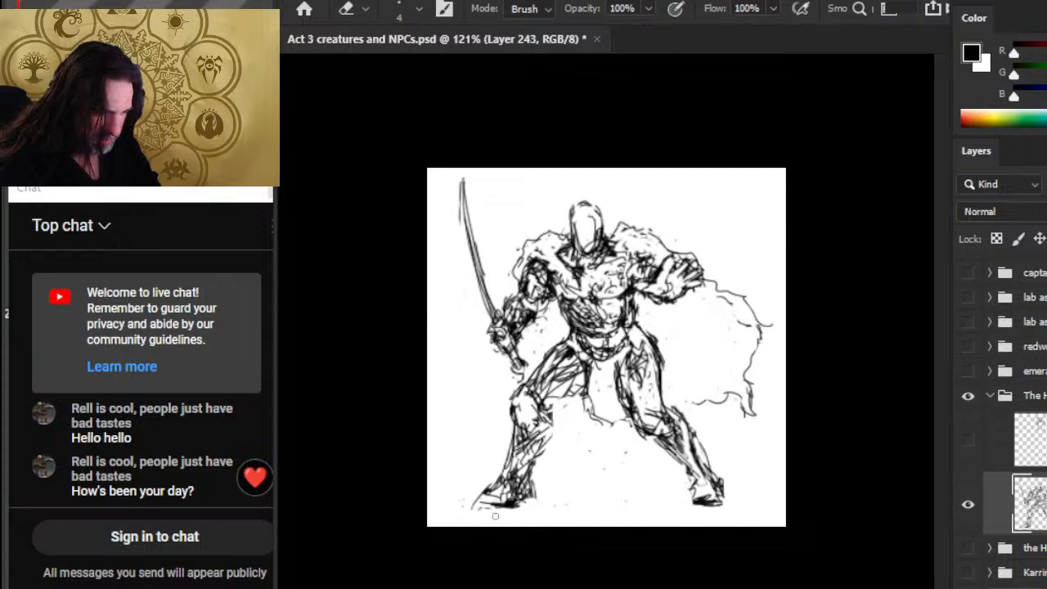
key(b)
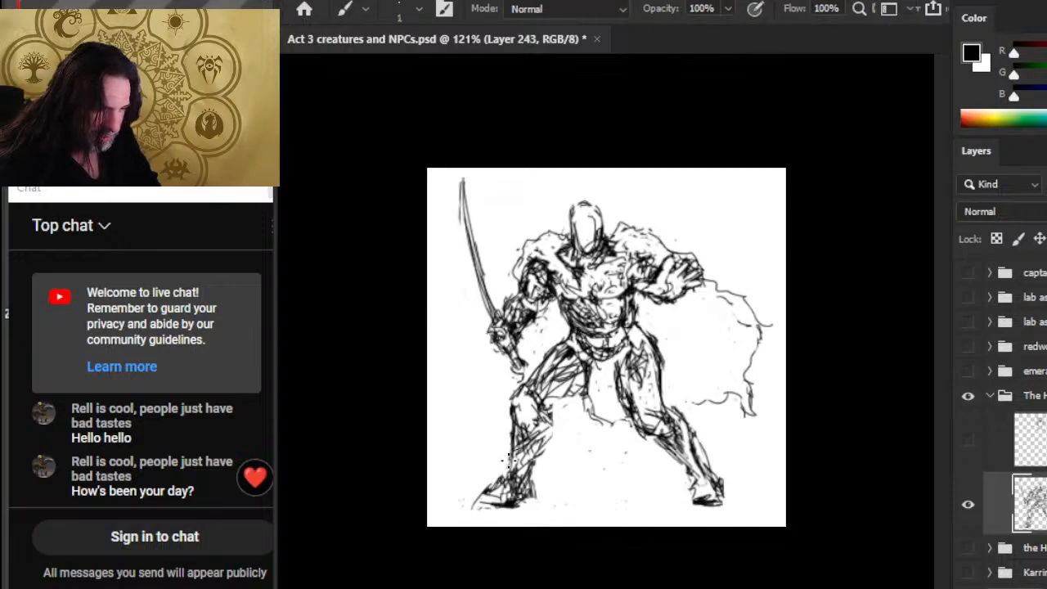
Redraw the cape-side knee guard with a clear lower edge
key(e)
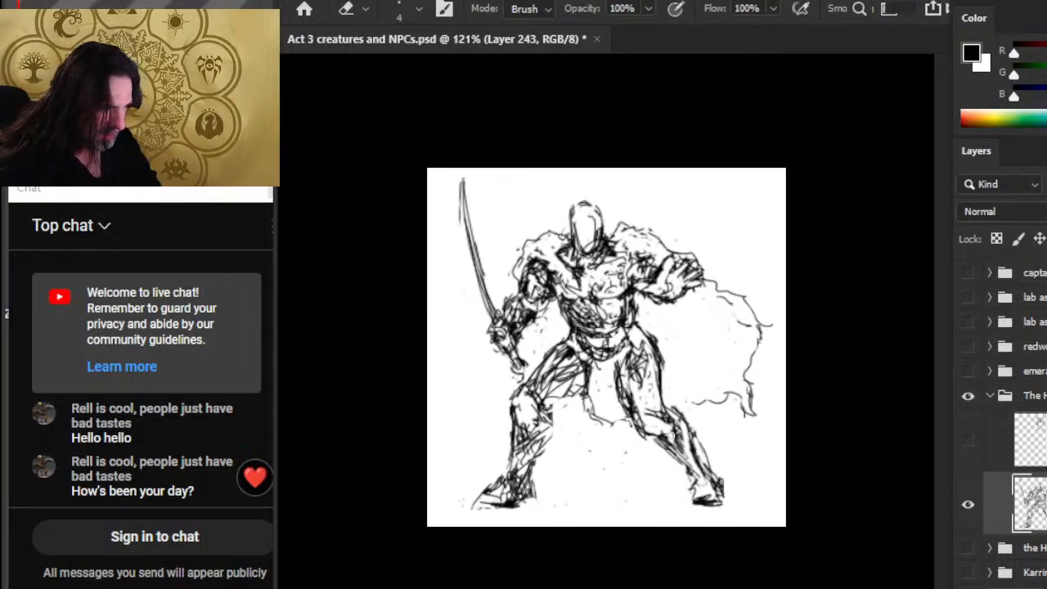
key(b)
mouse_move(643, 433)
mouse_down()
mouse_move(631, 414)
mouse_move(670, 439)
mouse_up()
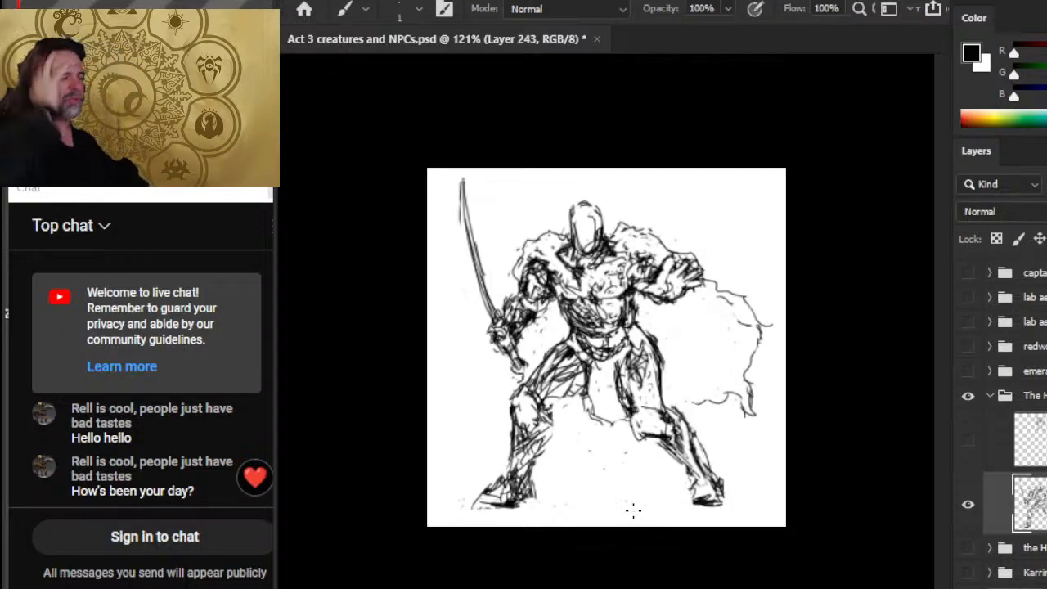
Erase part of the sword-side thigh's upper edge and redraw its contour and shading
key(e)
mouse_move(563, 374)
mouse_down()
mouse_move(565, 391)
mouse_move(577, 389)
mouse_move(571, 399)
mouse_move(586, 376)
mouse_move(525, 374)
mouse_up()
key(b)
Clean up the area below the sword hand and redraw the rounded pommel at the hilt's end
key(e)
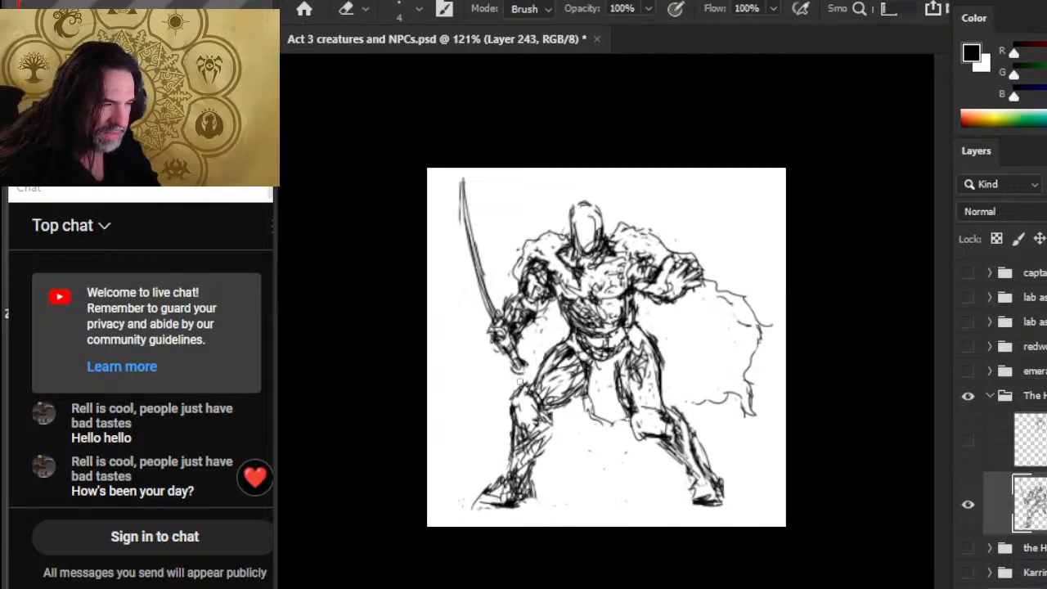
key(b)
key(e)
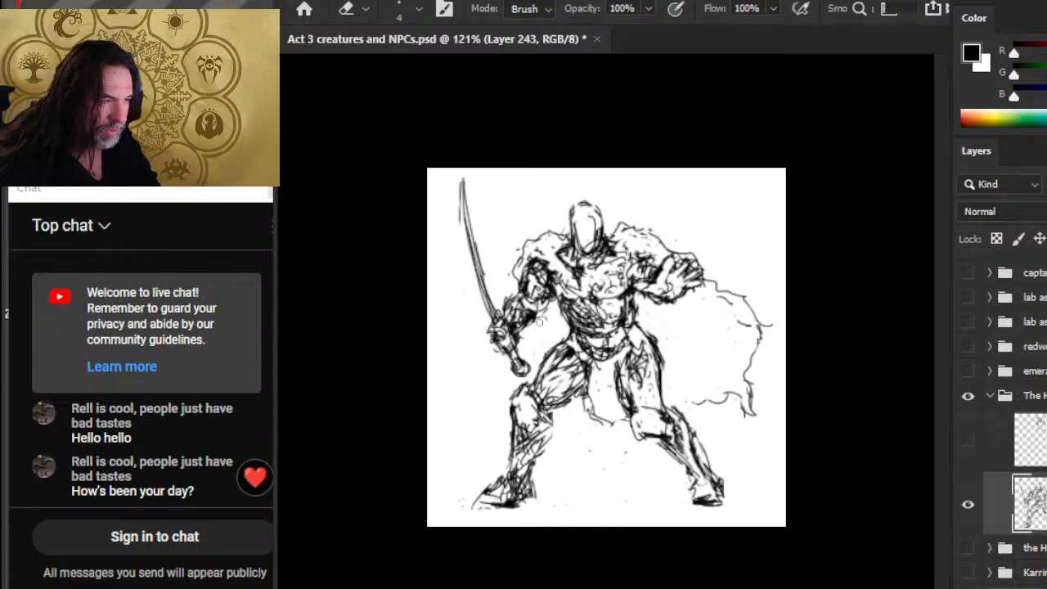
Erase and refine the chest and torso contour beneath the sword-side arm, adjusting the shading at the armpit
mouse_move(553, 299)
mouse_down()
mouse_move(557, 310)
mouse_move(558, 293)
mouse_up()
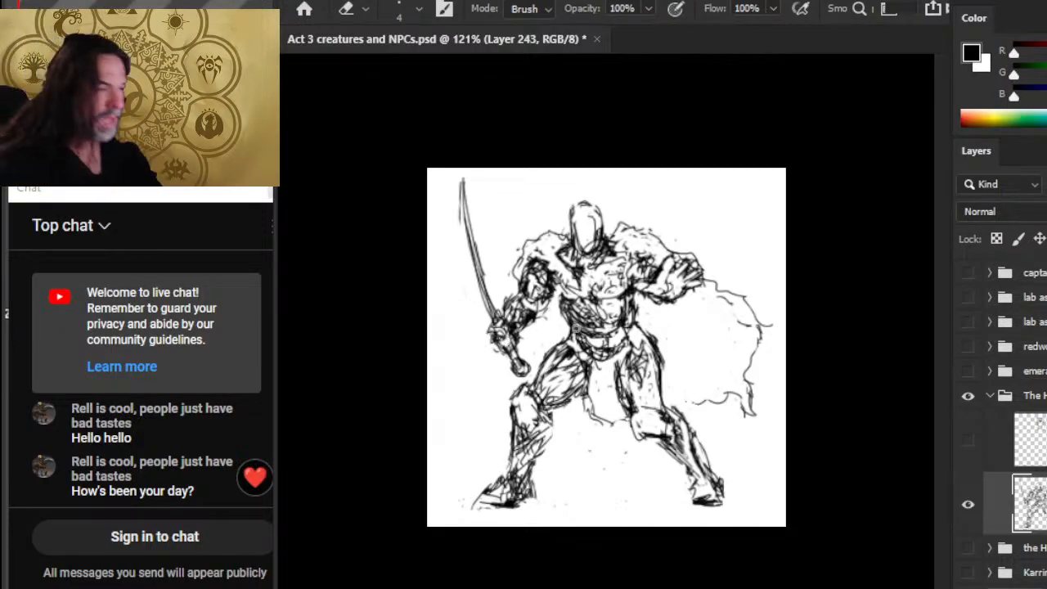
drag(562, 300, 557, 312)
mouse_move(576, 294)
mouse_down()
mouse_move(562, 339)
mouse_move(553, 311)
mouse_up()
drag(564, 270, 553, 308)
key(e)
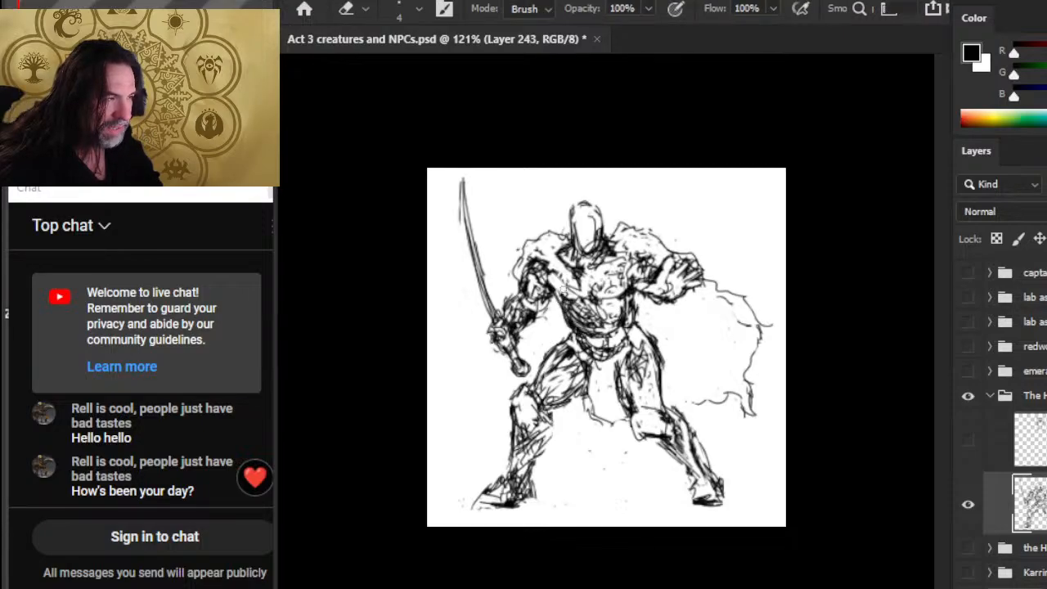
key(b)
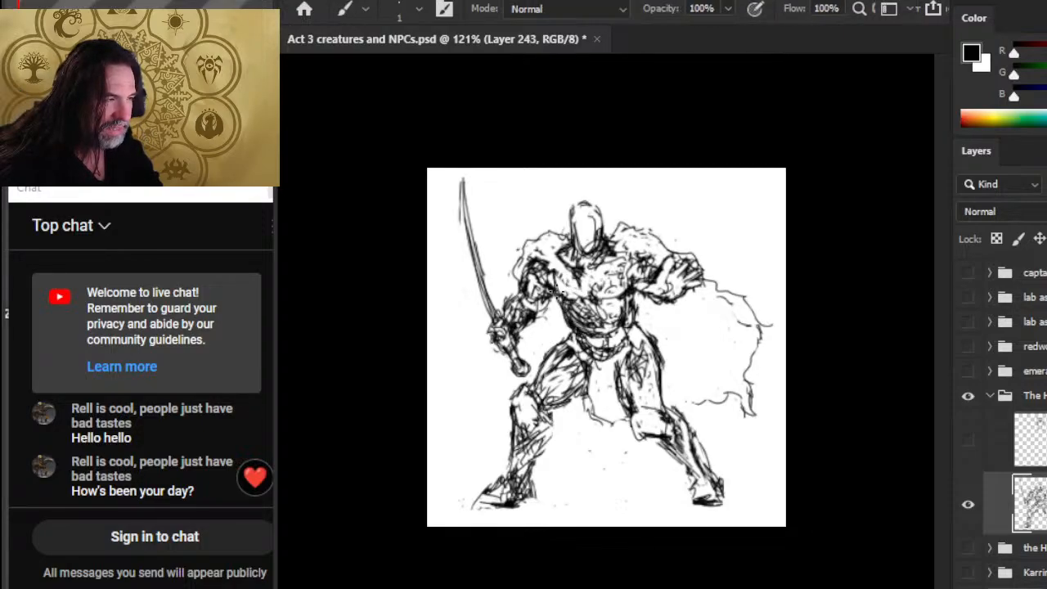
key(e)
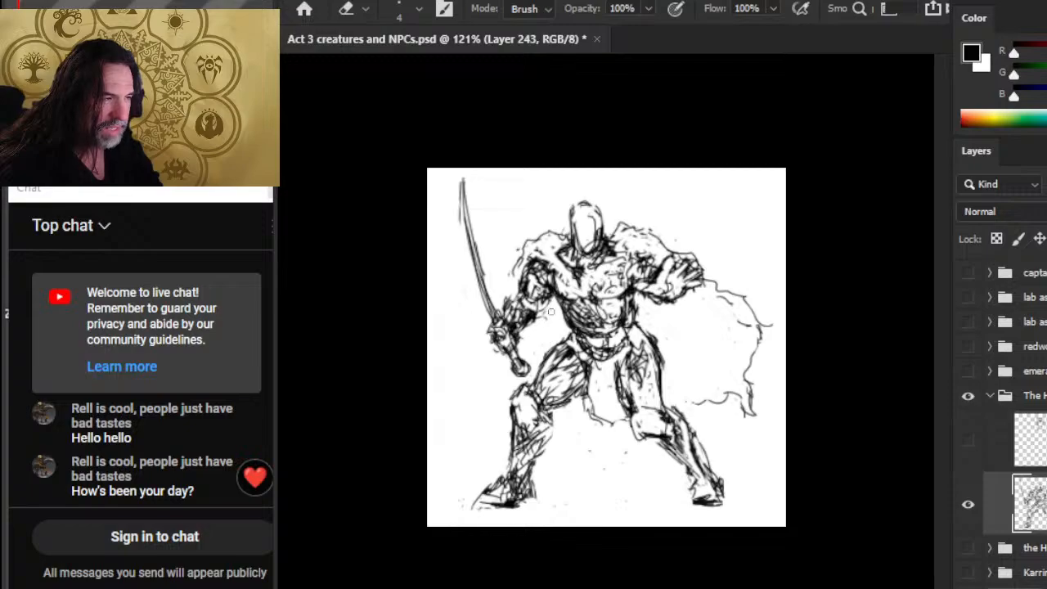
key(b)
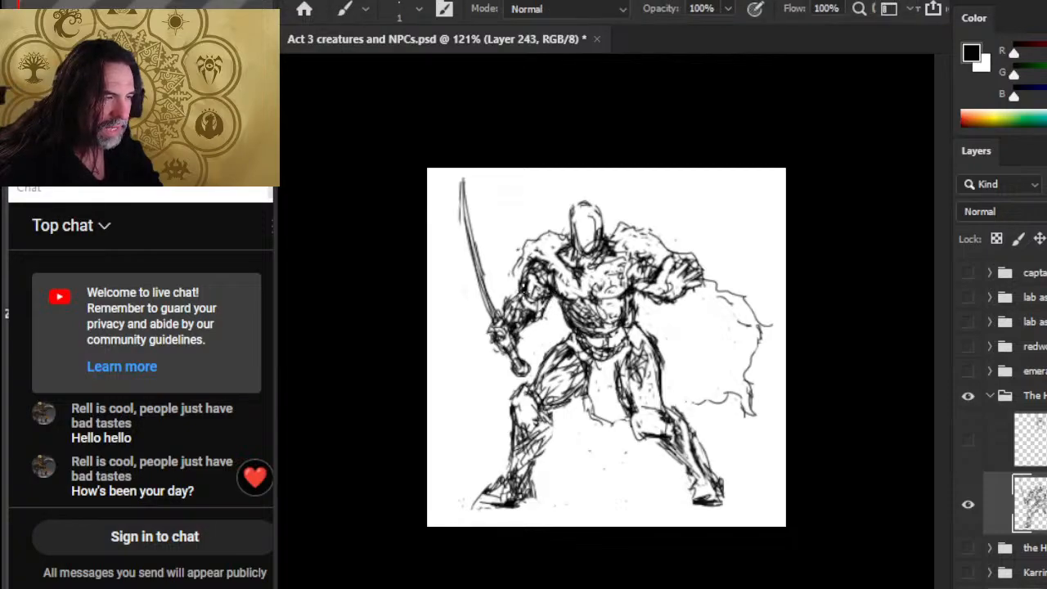
key(e)
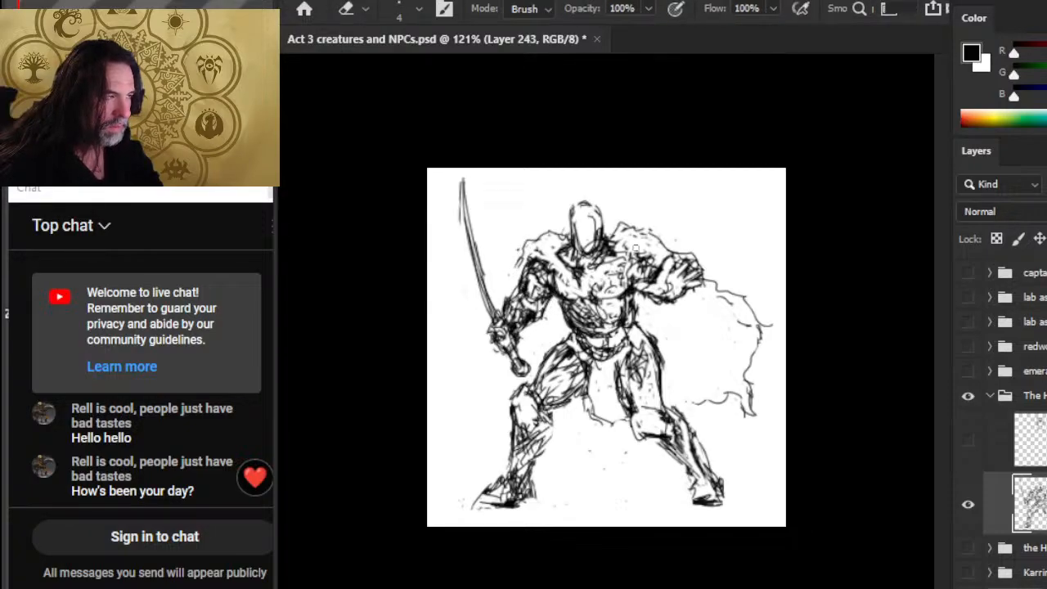
Lower and smooth the fur mantle's upper outline on both shoulders by erasing and redrawing its edges
mouse_move(627, 227)
mouse_down()
mouse_move(615, 260)
mouse_move(593, 268)
mouse_up()
key(b)
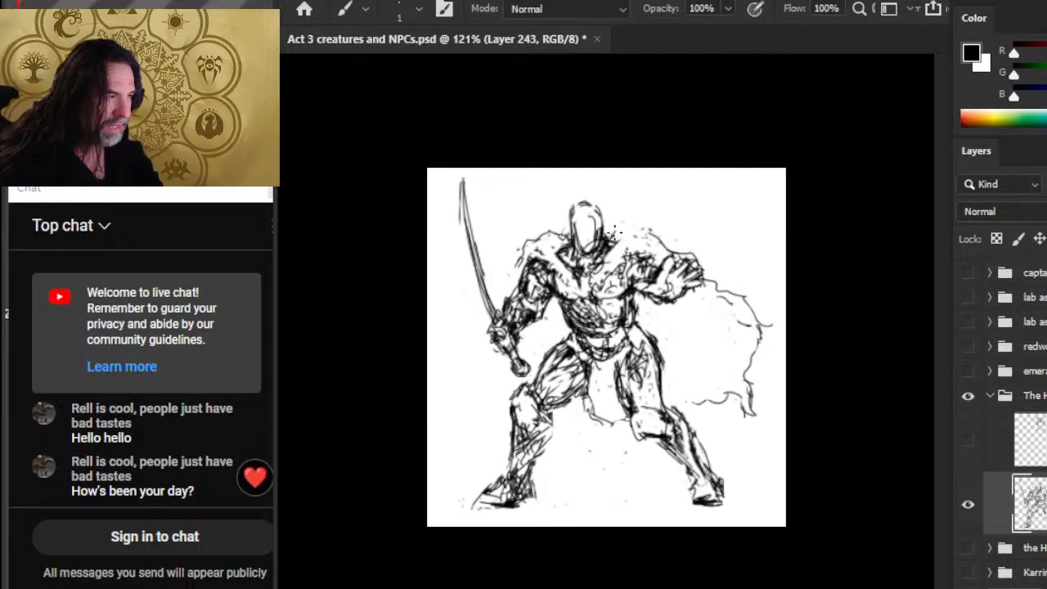
key(e)
drag(652, 237, 658, 228)
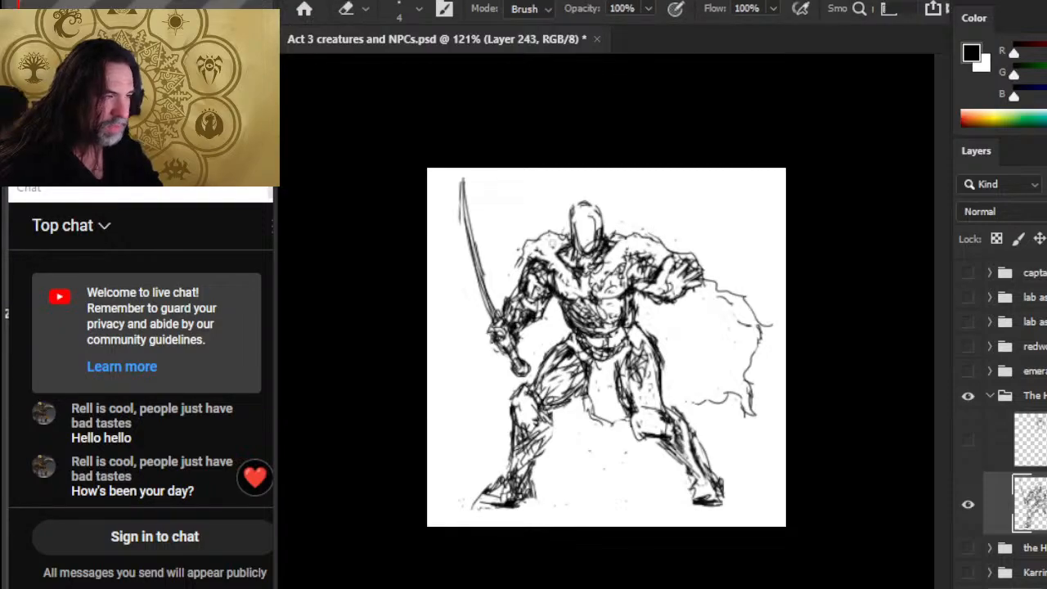
drag(537, 239, 518, 274)
Draw the cape's edge between the sword arm and waist, and erase the inner end of the billowing cape's hem
key(b)
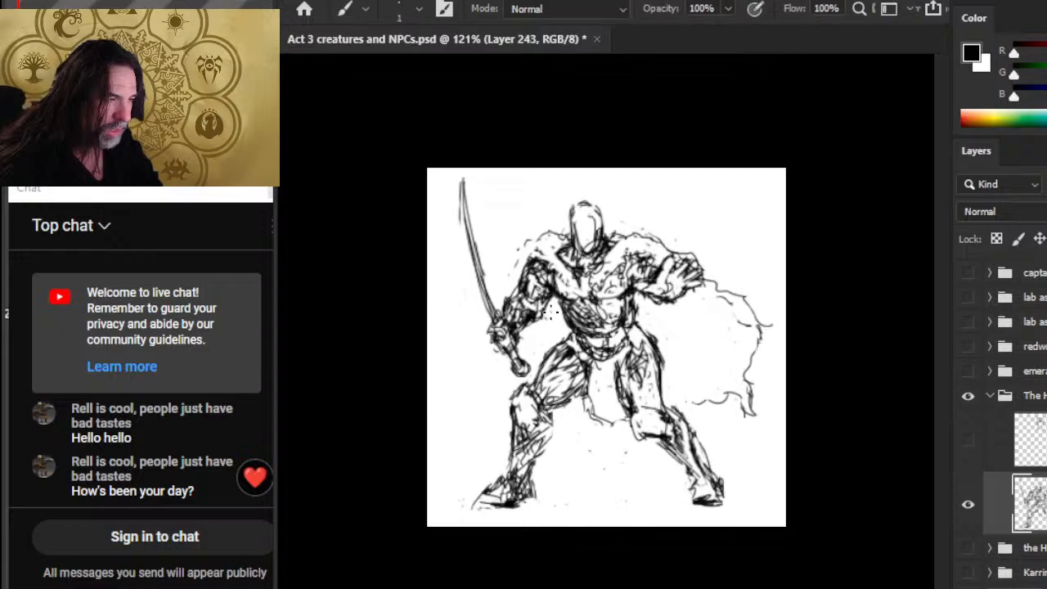
drag(554, 324, 565, 344)
key(e)
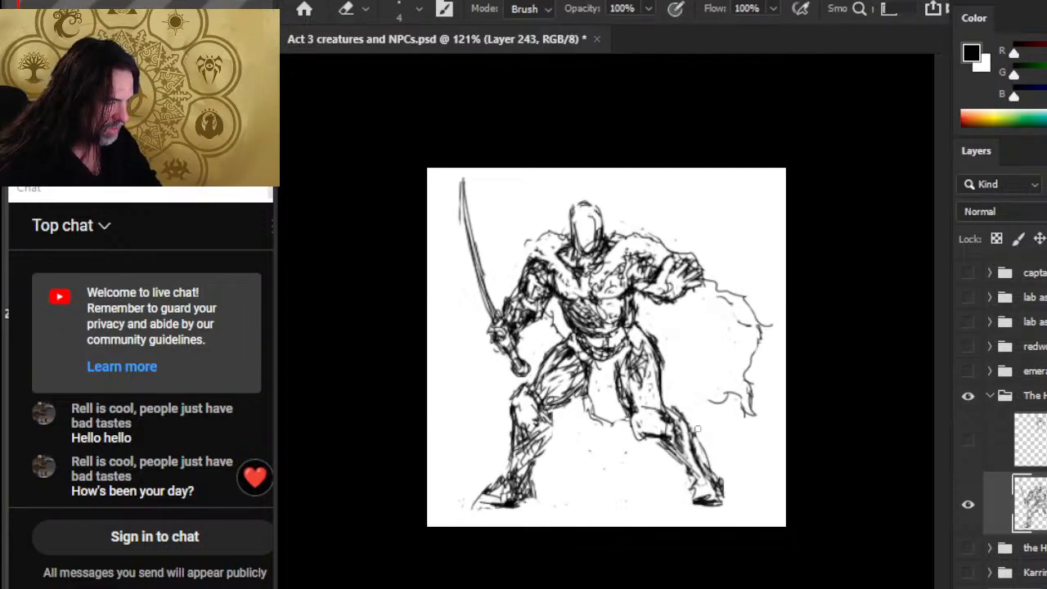
Extend the cape's hem inward to the leg and rework its outer edge with notches and a fold line
key(b)
mouse_move(669, 382)
mouse_down()
mouse_move(700, 399)
mouse_move(734, 398)
mouse_up()
key(e)
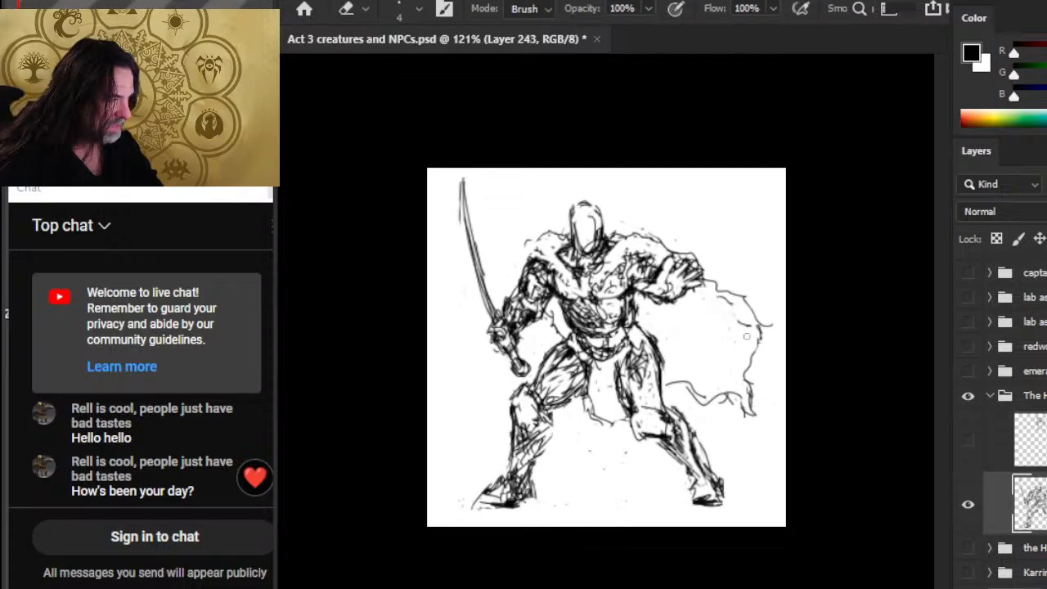
drag(741, 324, 756, 319)
mouse_move(749, 307)
mouse_down()
mouse_move(742, 297)
mouse_move(769, 352)
mouse_up()
key(b)
key(e)
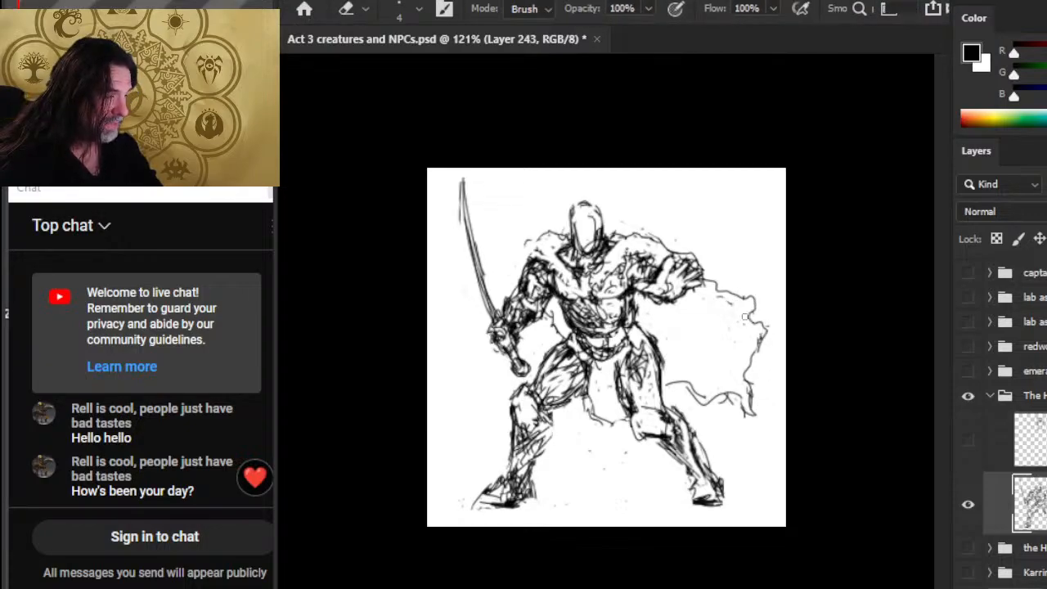
key(b)
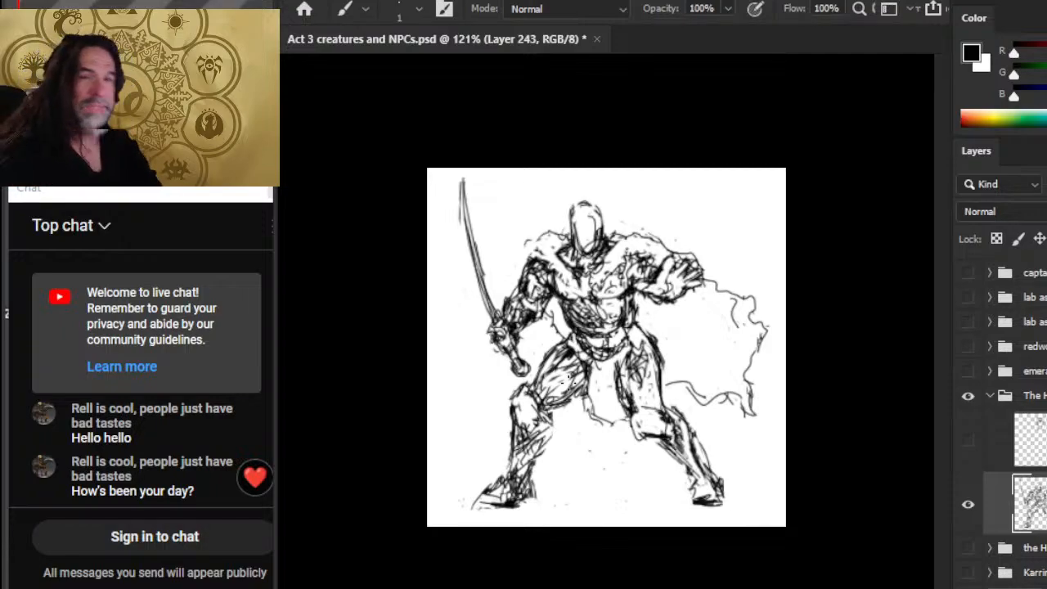
Erase and redraw the fur mantle's outline over the sword-side shoulder, extending it down onto the upper arm
key(e)
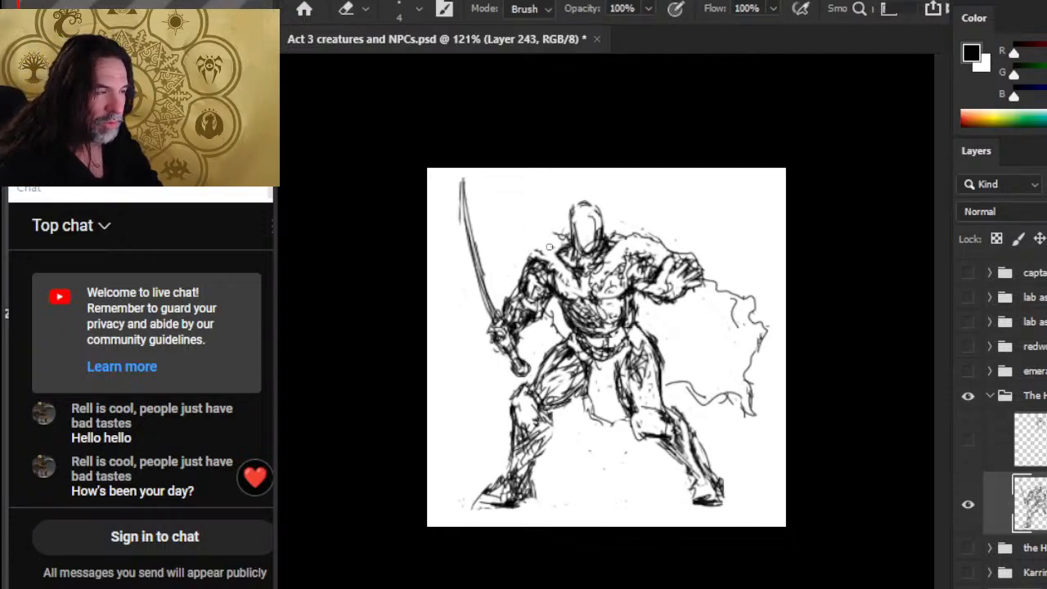
key(b)
key(e)
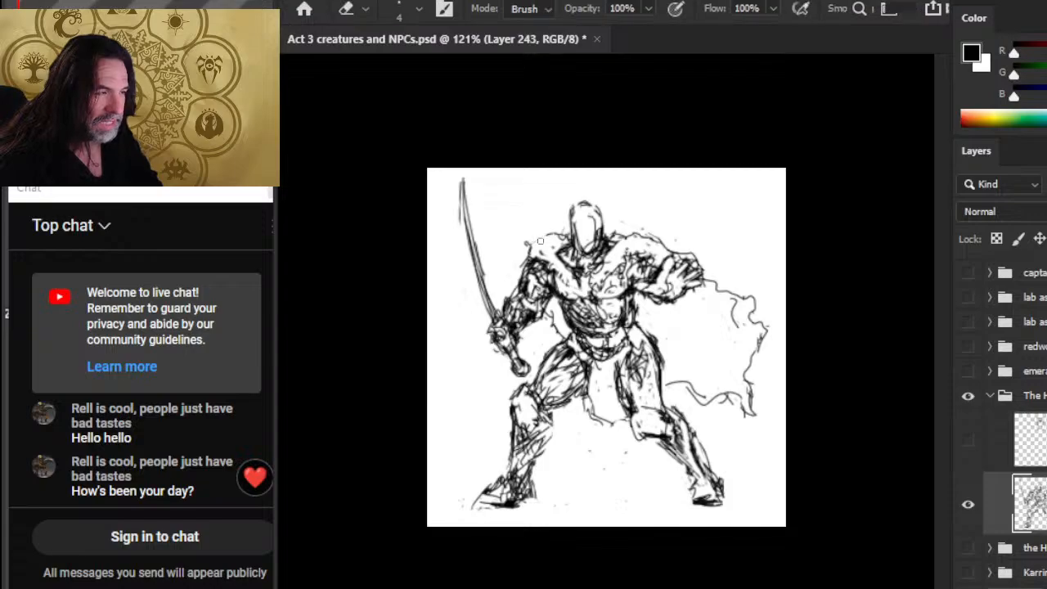
key(b)
key(e)
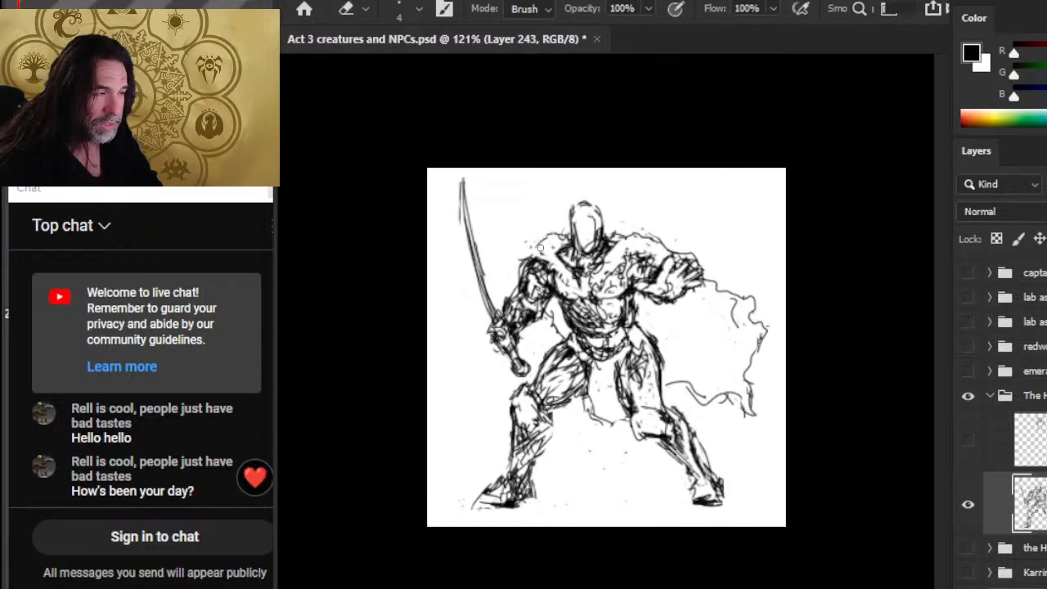
key(b)
drag(540, 242, 519, 264)
key(e)
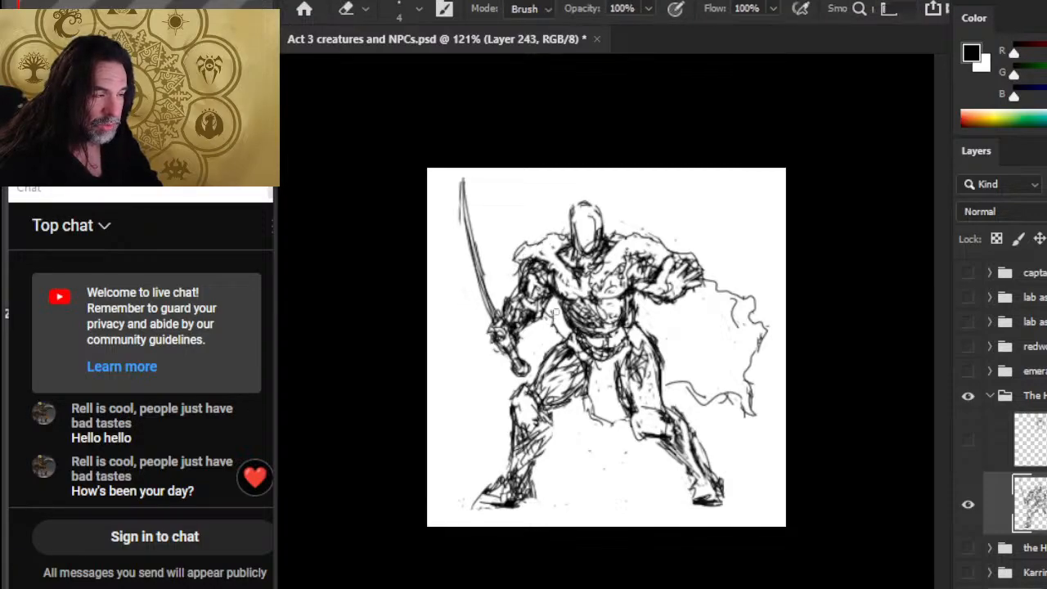
Redraw the cape's edge visible between the sword arm and the waist
key(b)
drag(537, 319, 567, 348)
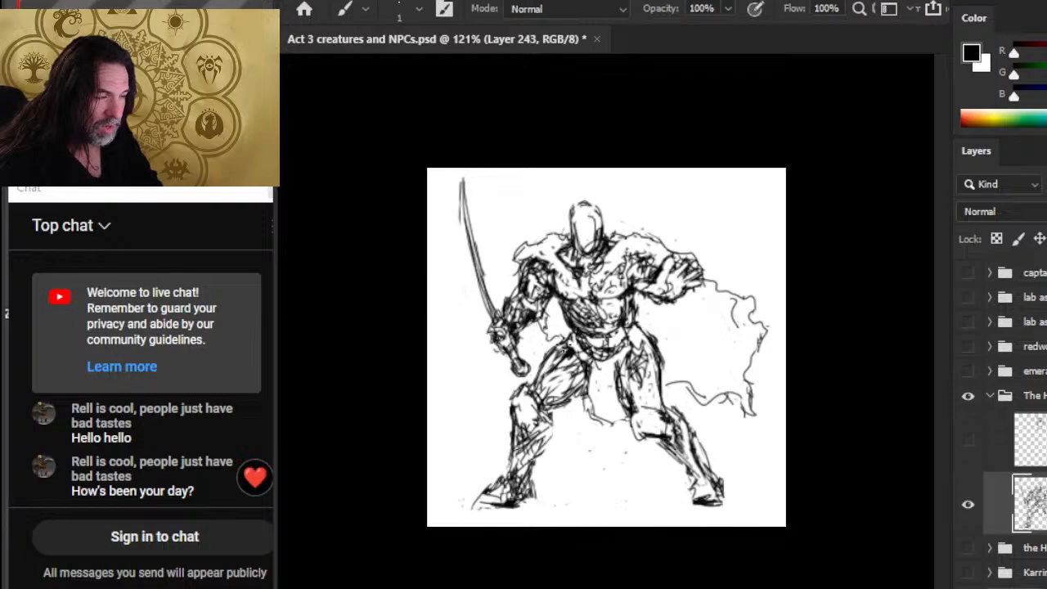
key(e)
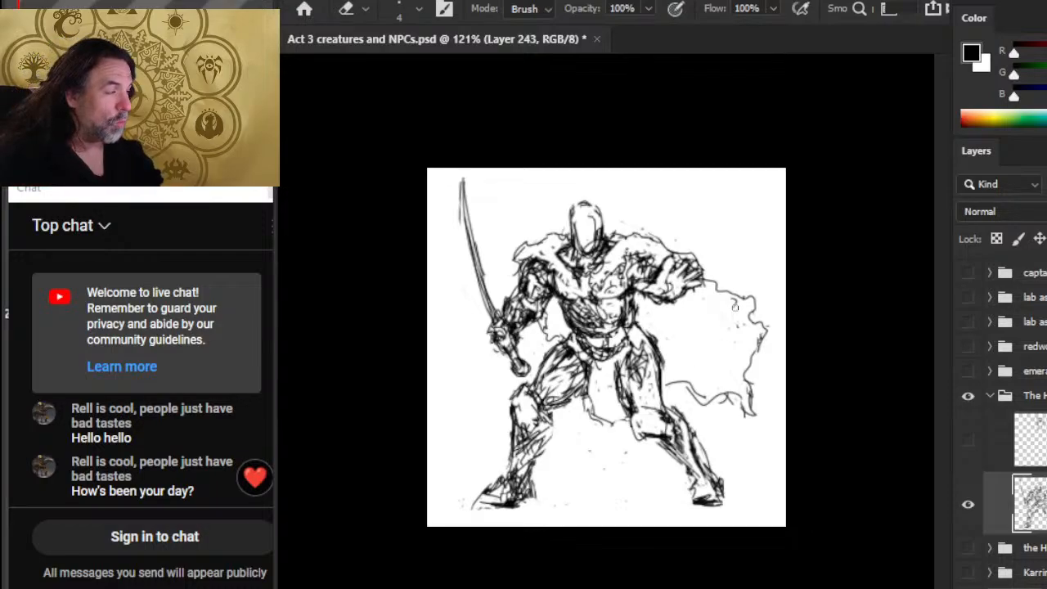
Add jagged folds to the billowing cape's outer edge and redraw its pointed corner
key(b)
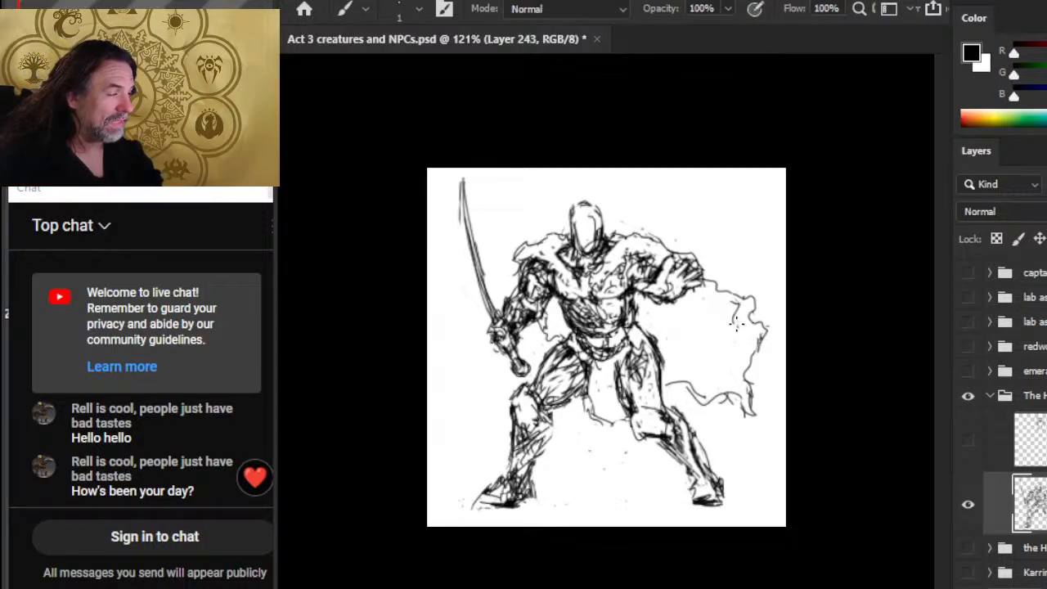
key(e)
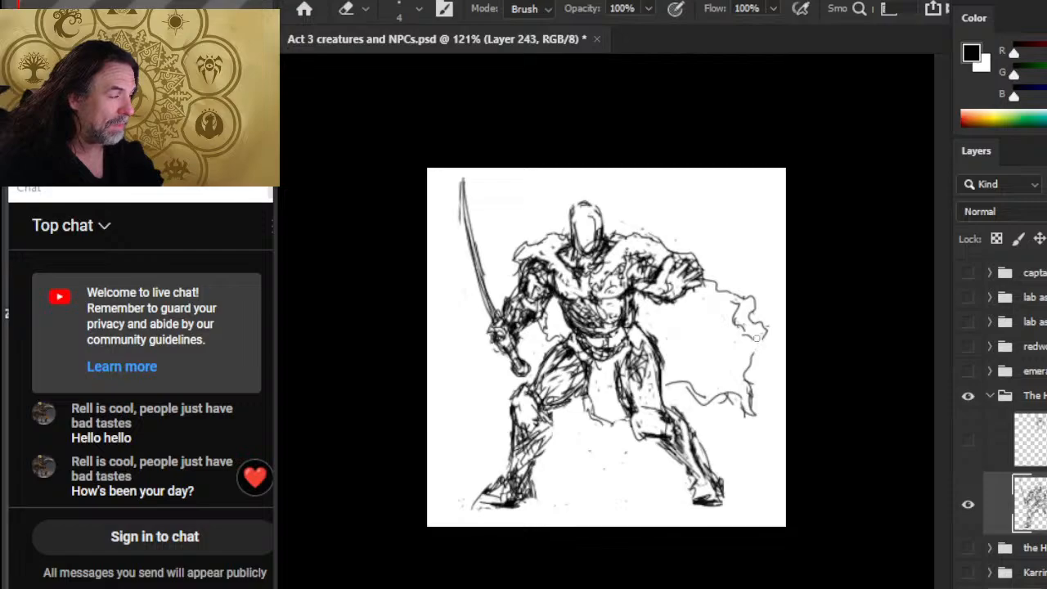
key(b)
key(e)
key(b)
mouse_move(762, 326)
mouse_down()
mouse_move(772, 342)
mouse_move(751, 360)
mouse_up()
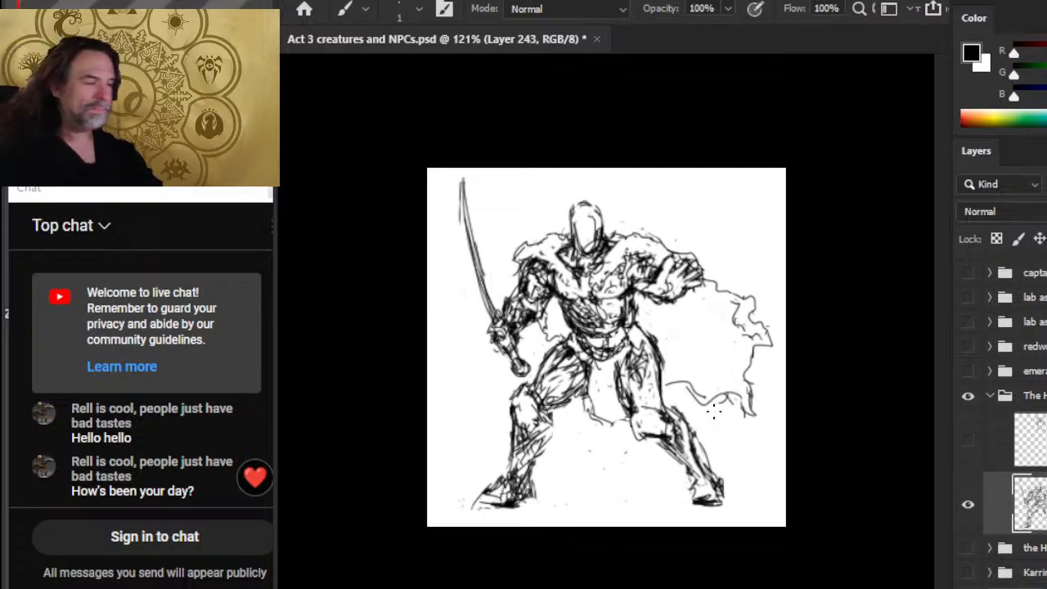
Break up the cape's lower hem into tattered shapes and erase parts of its line
key(e)
drag(695, 402, 730, 399)
key(b)
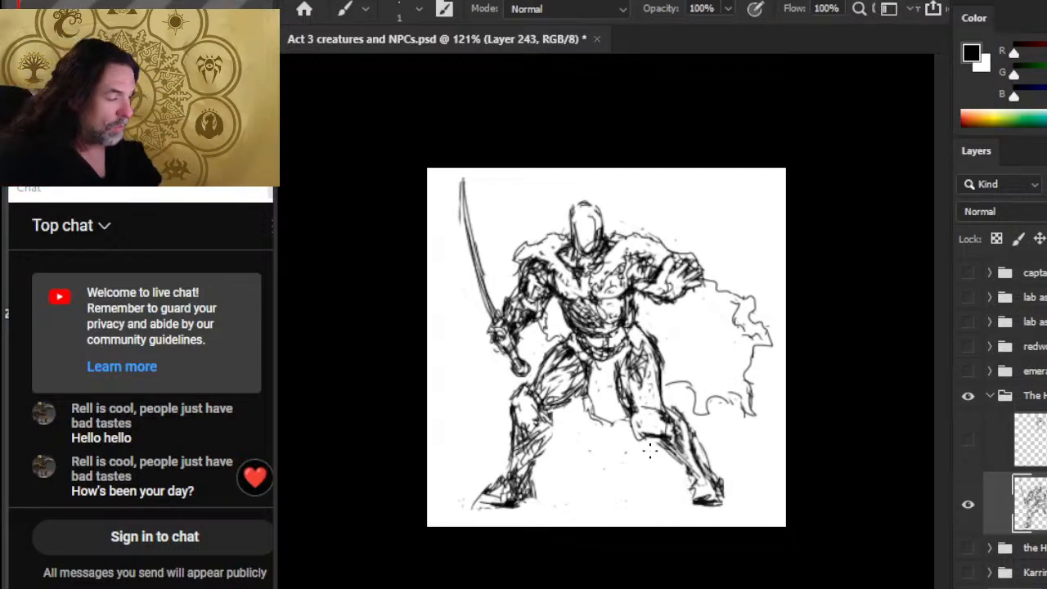
key(e)
mouse_move(741, 388)
mouse_down()
mouse_move(701, 414)
mouse_move(725, 397)
mouse_up()
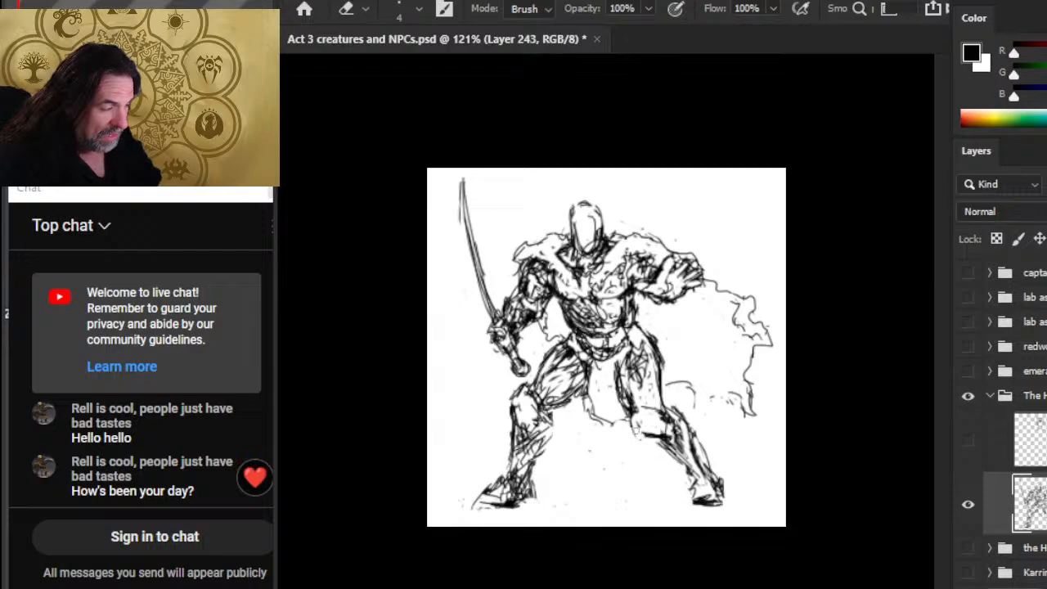
Refine the thigh and knee of the cape-side leg and clean up the inner contour of the sword-side leg
key(b)
mouse_move(652, 418)
mouse_down()
mouse_move(638, 422)
mouse_move(633, 353)
mouse_up()
key(e)
mouse_move(545, 364)
mouse_down()
mouse_move(526, 384)
mouse_move(562, 350)
mouse_move(525, 391)
mouse_move(547, 422)
mouse_move(528, 464)
mouse_move(531, 494)
mouse_up()
key(b)
key(e)
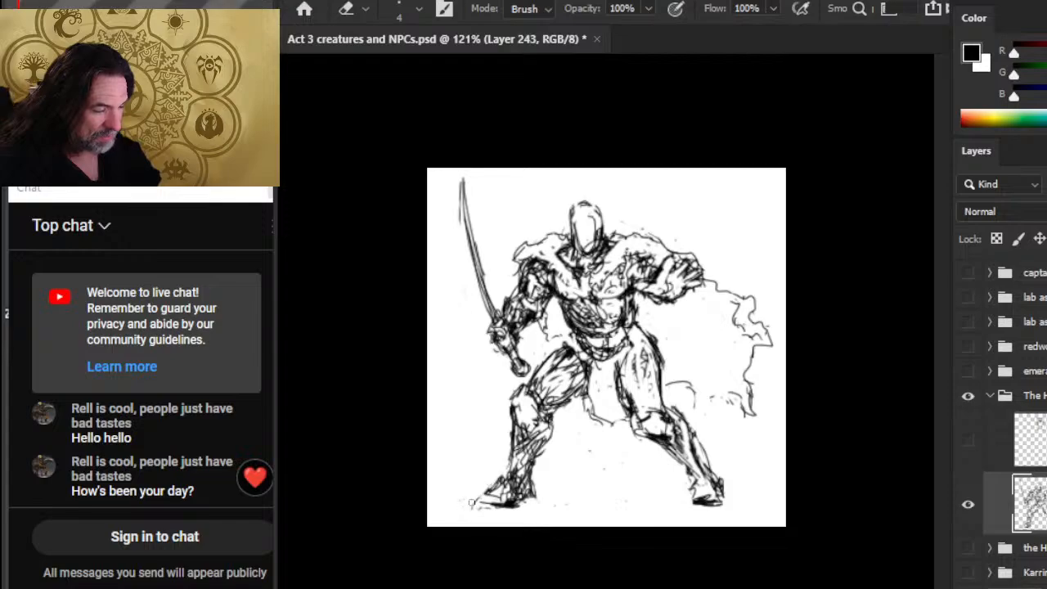
Erase and redraw the shin and foot of the cape-side leg
mouse_move(720, 496)
mouse_down()
mouse_move(717, 454)
mouse_move(680, 445)
mouse_move(697, 467)
mouse_up()
key(b)
drag(683, 423, 714, 478)
mouse_move(708, 470)
mouse_down()
mouse_move(720, 483)
mouse_move(695, 507)
mouse_move(731, 509)
mouse_move(719, 481)
mouse_up()
key(e)
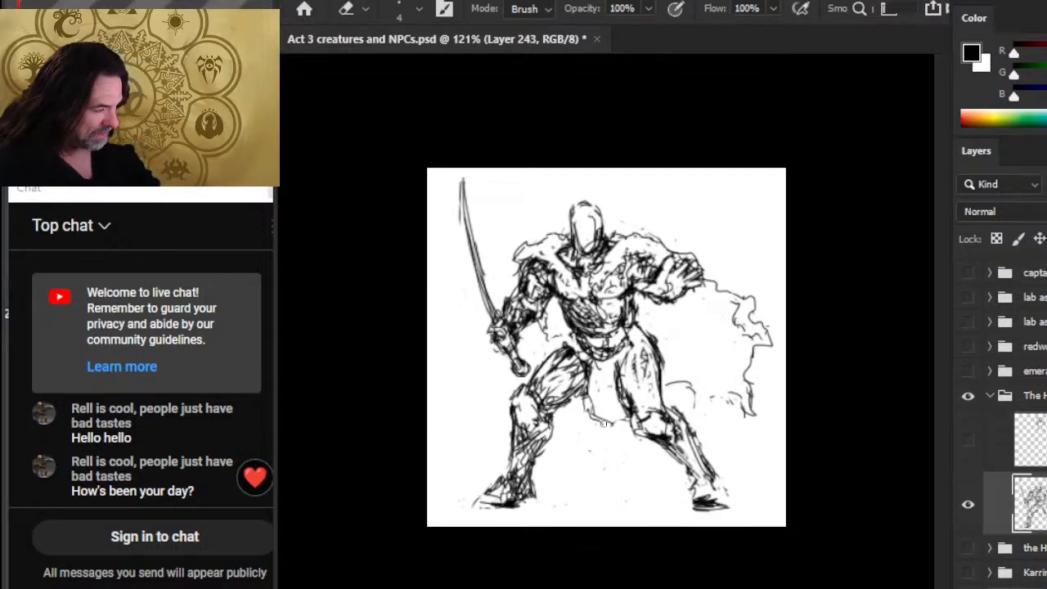
Darken beneath the cape-side knee and replace the short loincloth with a long panel ending in a point
key(b)
mouse_move(661, 432)
mouse_down()
mouse_move(646, 451)
mouse_move(648, 442)
mouse_move(687, 459)
mouse_move(630, 423)
mouse_move(634, 432)
mouse_move(625, 407)
mouse_move(573, 427)
mouse_up()
key(e)
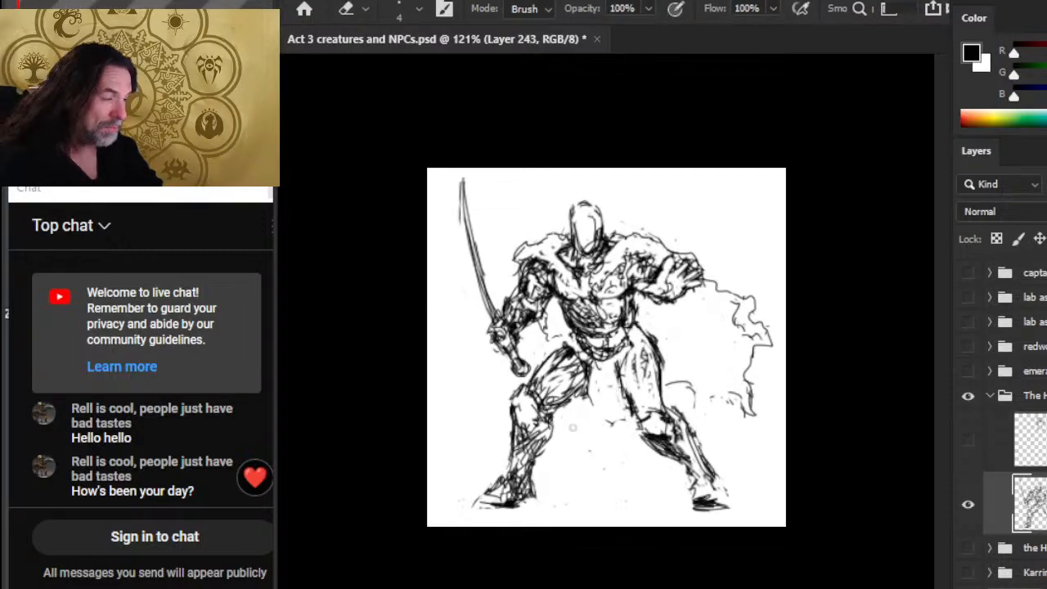
key(b)
mouse_move(582, 385)
mouse_down()
mouse_move(591, 431)
mouse_move(621, 470)
mouse_up()
mouse_move(627, 426)
mouse_down()
mouse_move(622, 468)
mouse_move(631, 448)
mouse_move(615, 419)
mouse_move(631, 438)
mouse_up()
key(e)
Redraw the cape-side hip with a rounded form where the belt meets the thigh
key(b)
mouse_move(606, 349)
mouse_down()
mouse_move(622, 413)
mouse_move(616, 363)
mouse_move(635, 342)
mouse_move(623, 331)
mouse_up()
key(e)
key(b)
key(e)
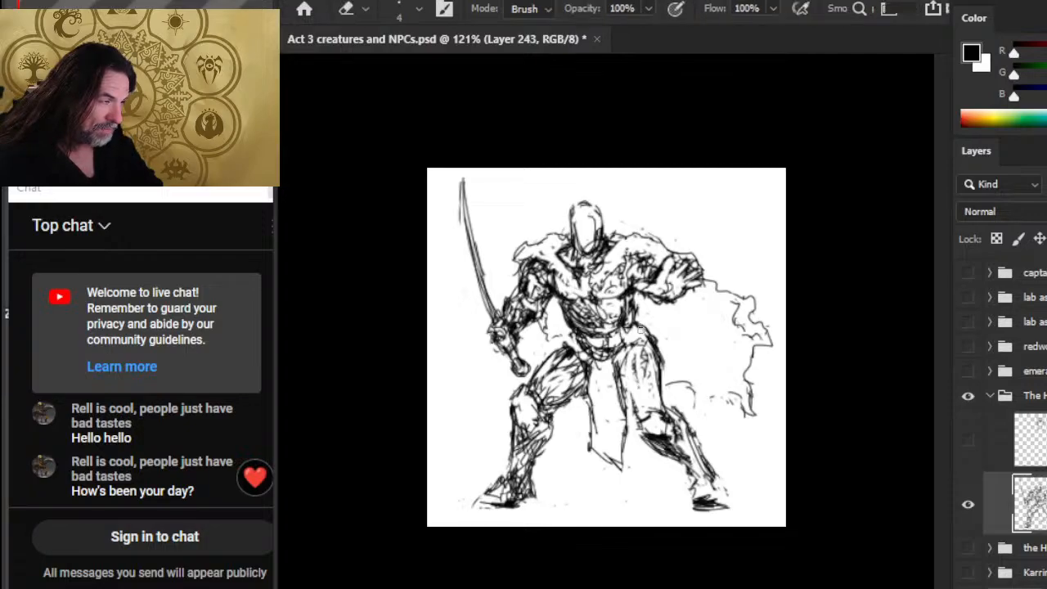
key(b)
key(e)
key(b)
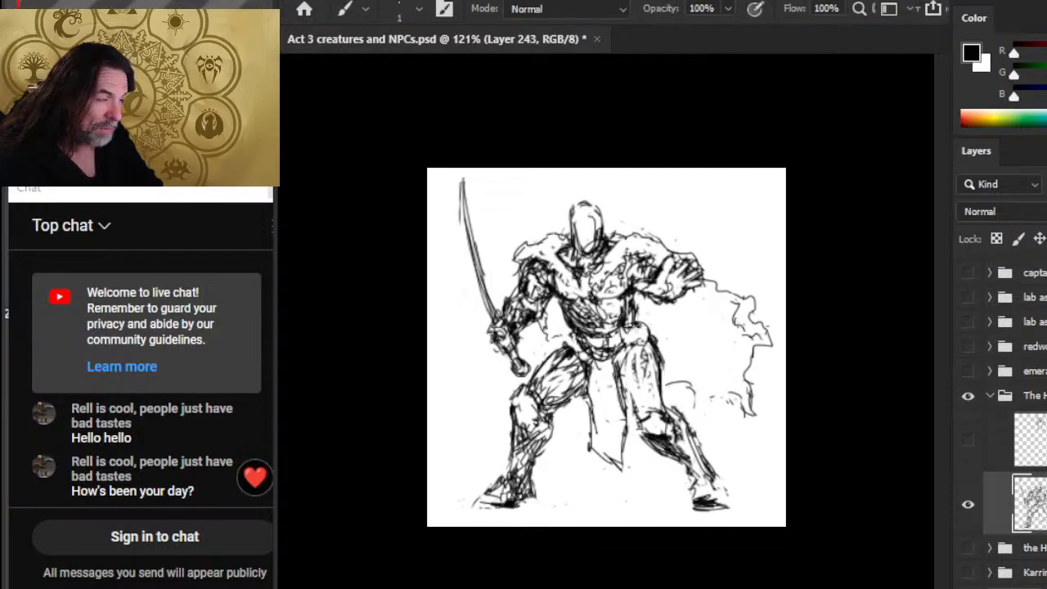
Erase the belt details and redraw the waist with curved lines sweeping beneath the abdomen
key(e)
mouse_move(646, 327)
mouse_down()
mouse_move(635, 288)
mouse_move(643, 314)
mouse_move(585, 330)
mouse_move(607, 339)
mouse_move(570, 322)
mouse_move(609, 348)
mouse_move(627, 317)
mouse_move(574, 324)
mouse_move(572, 313)
mouse_move(607, 338)
mouse_move(620, 323)
mouse_move(594, 352)
mouse_move(605, 350)
mouse_up()
key(b)
key(e)
key(b)
key(e)
key(b)
key(e)
key(b)
mouse_move(589, 339)
mouse_down()
mouse_move(579, 344)
mouse_move(570, 296)
mouse_move(588, 345)
mouse_up()
key(e)
key(b)
mouse_move(627, 327)
mouse_down()
mouse_move(576, 336)
mouse_move(618, 316)
mouse_move(628, 324)
mouse_move(625, 315)
mouse_move(603, 347)
mouse_up()
key(e)
key(b)
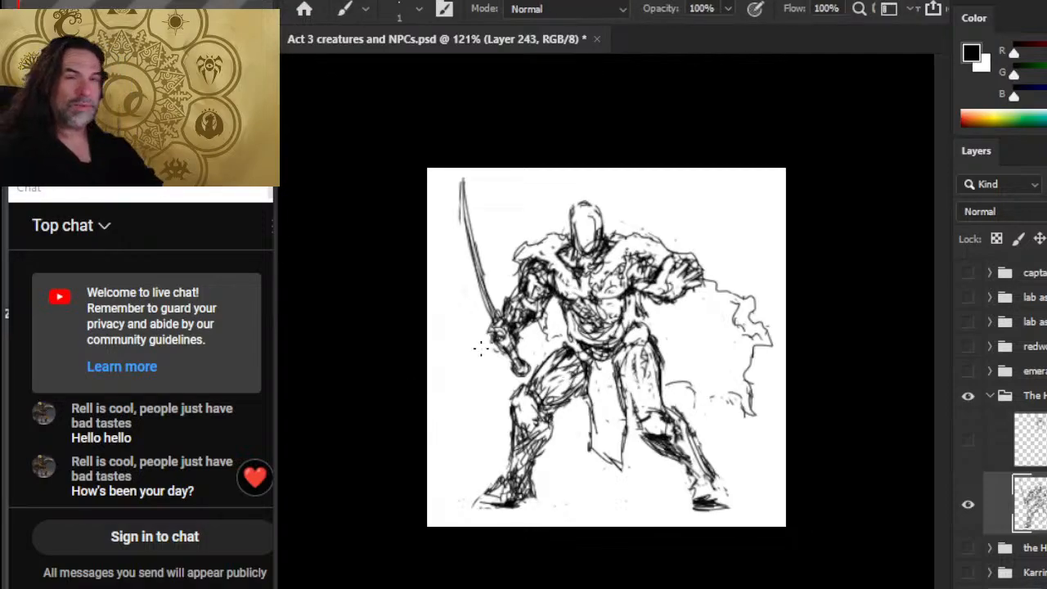
Rework both side contours of the abdomen, narrowing the torso between the chest and waist
key(e)
mouse_move(553, 309)
mouse_down()
mouse_move(560, 297)
mouse_move(577, 325)
mouse_up()
key(b)
drag(563, 291, 585, 348)
key(e)
key(b)
mouse_move(626, 327)
mouse_down()
mouse_move(606, 342)
mouse_move(624, 322)
mouse_move(618, 328)
mouse_up()
key(e)
key(b)
mouse_move(625, 290)
mouse_down()
mouse_move(638, 308)
mouse_move(625, 304)
mouse_up()
mouse_move(627, 309)
mouse_down()
mouse_move(631, 298)
mouse_move(623, 325)
mouse_up()
key(e)
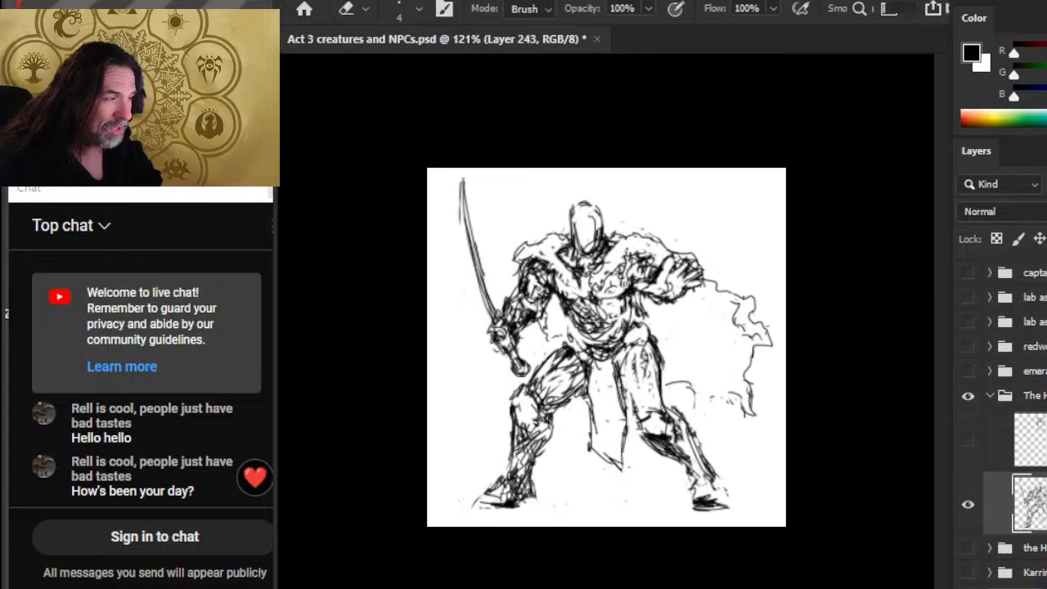
Define the chest's lower edge and center line, erasing stray marks below the collar
key(b)
mouse_move(622, 266)
mouse_down()
mouse_move(615, 294)
mouse_move(549, 290)
mouse_up()
key(e)
key(b)
key(e)
mouse_move(583, 294)
mouse_down()
mouse_move(577, 306)
mouse_move(597, 294)
mouse_move(582, 305)
mouse_up()
key(b)
mouse_move(579, 277)
mouse_down()
mouse_move(584, 298)
mouse_move(597, 299)
mouse_up()
key(e)
Redraw the shading lines on the abdomen from the chest's lower edge down to the waist
key(b)
mouse_move(578, 289)
mouse_down()
mouse_move(605, 297)
mouse_move(571, 310)
mouse_move(574, 321)
mouse_up()
key(e)
key(b)
drag(569, 314, 593, 338)
key(e)
Clean up the torso contour and underside of the outstretched arm by erasing and redrawing the lines
drag(637, 301, 643, 314)
mouse_move(636, 302)
mouse_down()
mouse_move(645, 315)
mouse_move(669, 308)
mouse_up()
key(b)
key(e)
key(b)
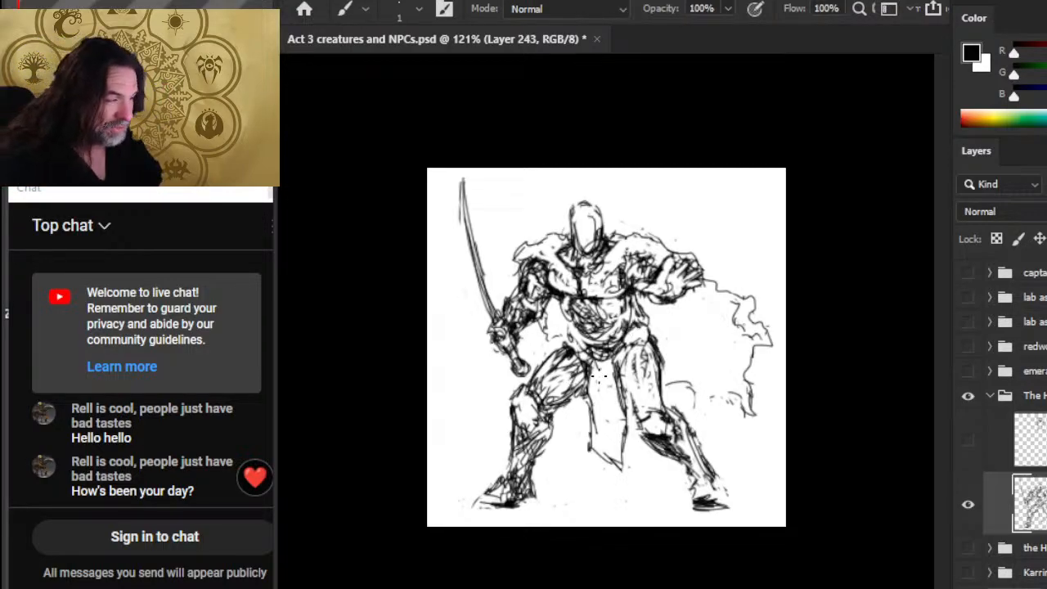
Rework the cape-side chest muscle and its transition into the shoulder of the outstretched arm
key(e)
key(b)
mouse_move(632, 290)
mouse_down()
mouse_move(639, 309)
mouse_move(619, 276)
mouse_up()
key(e)
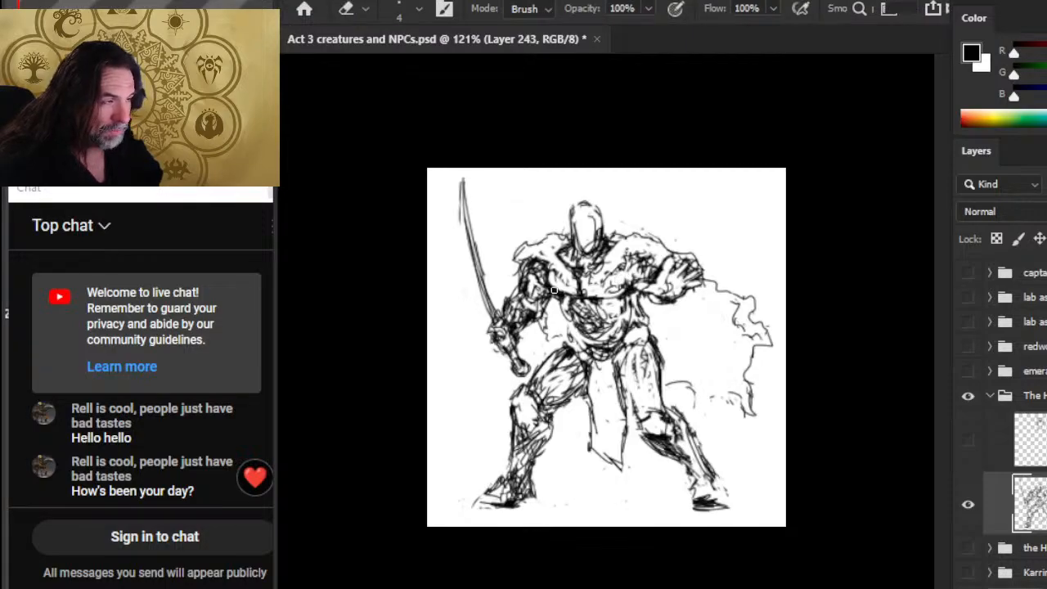
key(b)
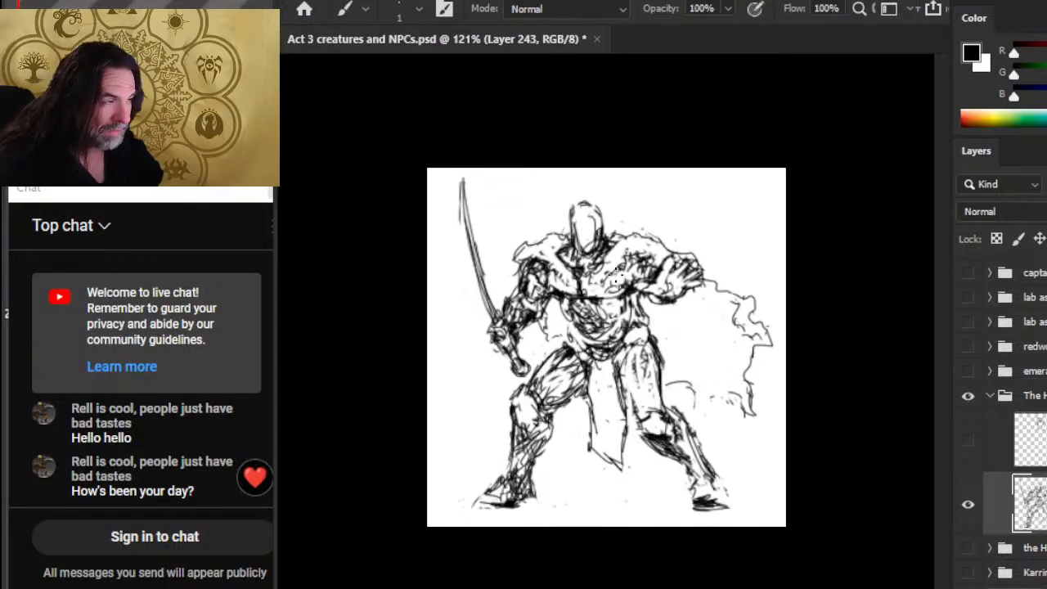
key(e)
key(b)
mouse_move(626, 280)
mouse_down()
mouse_move(628, 261)
mouse_move(632, 285)
mouse_move(652, 260)
mouse_up()
key(e)
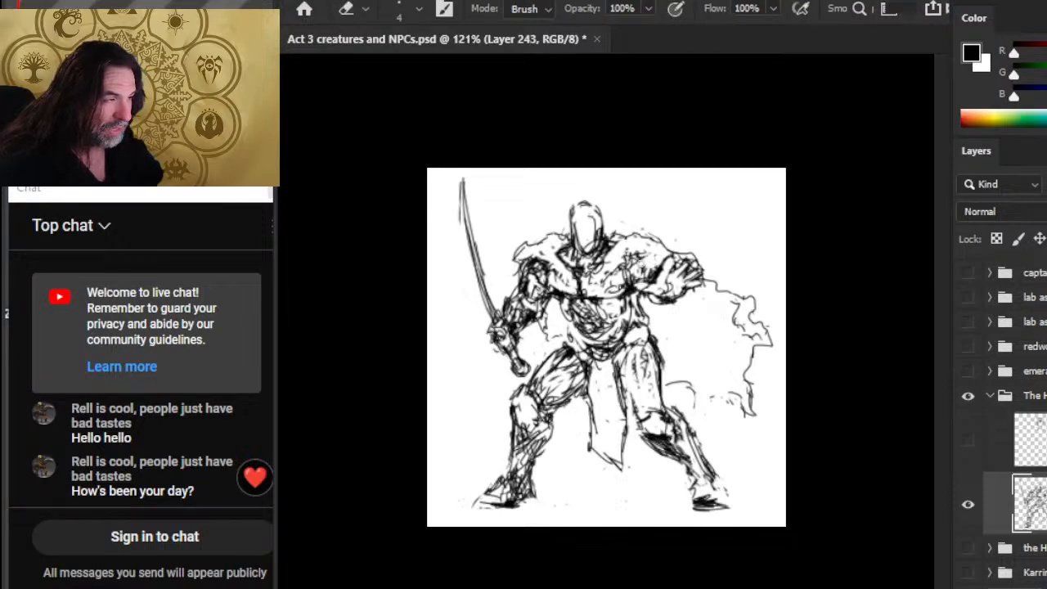
Adjust the outline at the sword-side shoulder and reshape the upper arm of the outstretched arm
mouse_move(518, 268)
mouse_down()
mouse_move(528, 261)
mouse_move(525, 274)
mouse_move(516, 255)
mouse_move(514, 278)
mouse_up()
key(b)
key(e)
key(b)
key(e)
drag(649, 262, 647, 273)
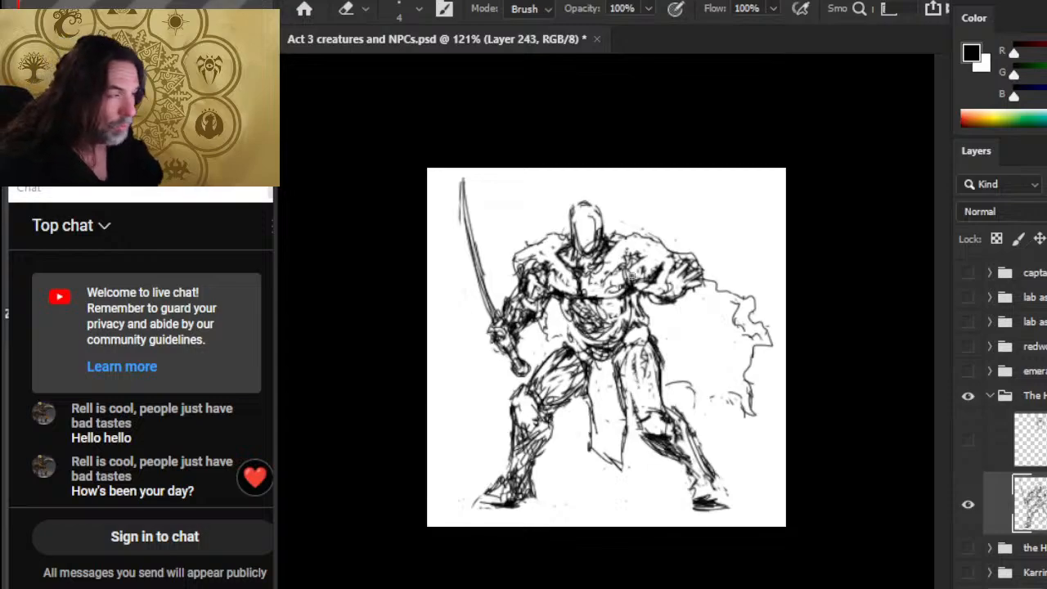
key(b)
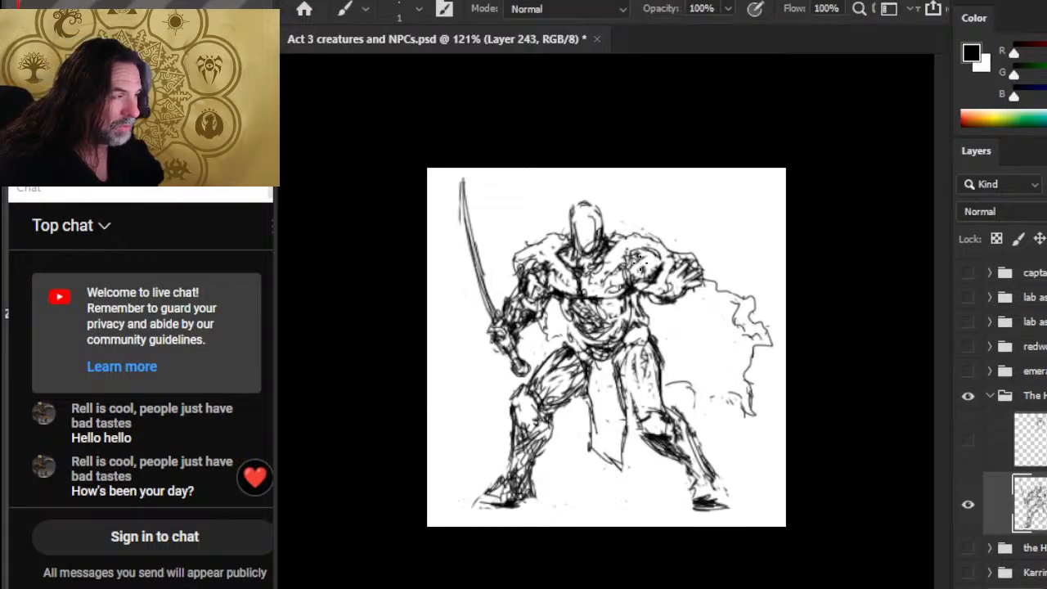
Replace the mantle's smooth outline with jagged fur tufts on both shoulders and touch up the abdomen's side
key(e)
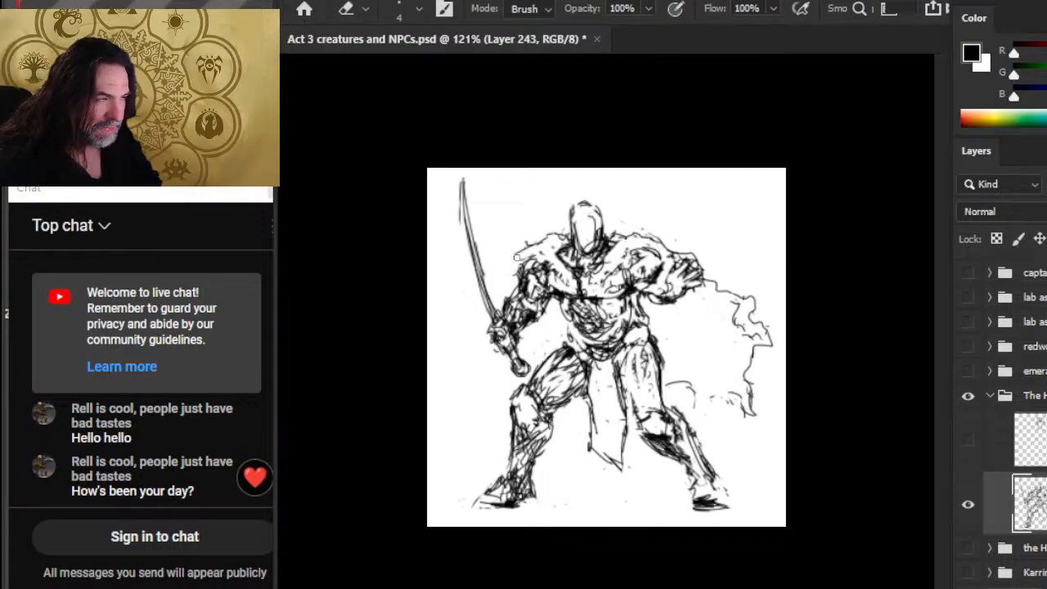
key(b)
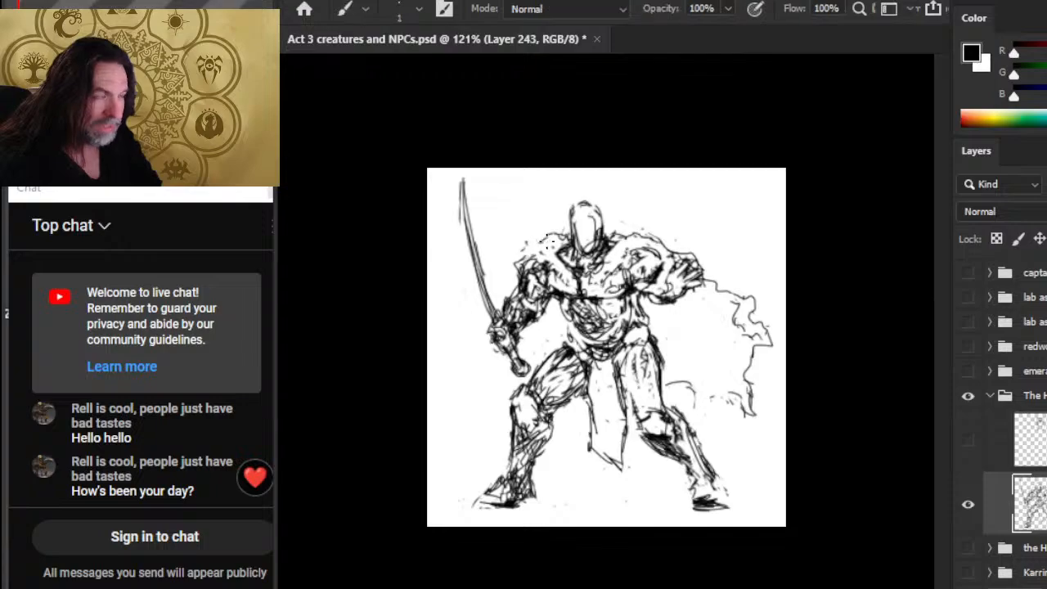
key(e)
key(b)
drag(643, 252, 662, 247)
key(e)
key(b)
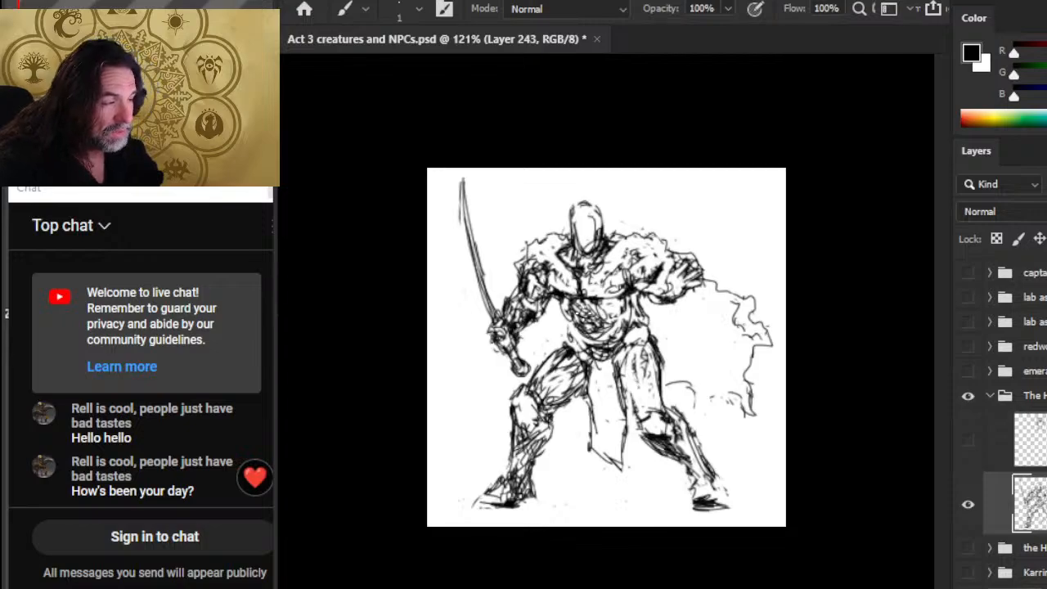
key(e)
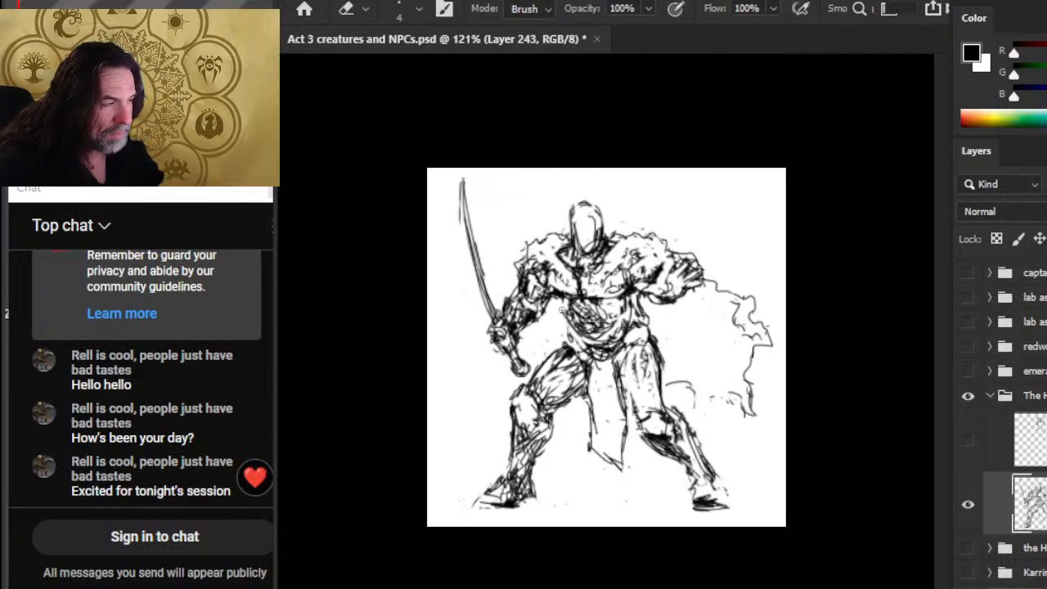
key(b)
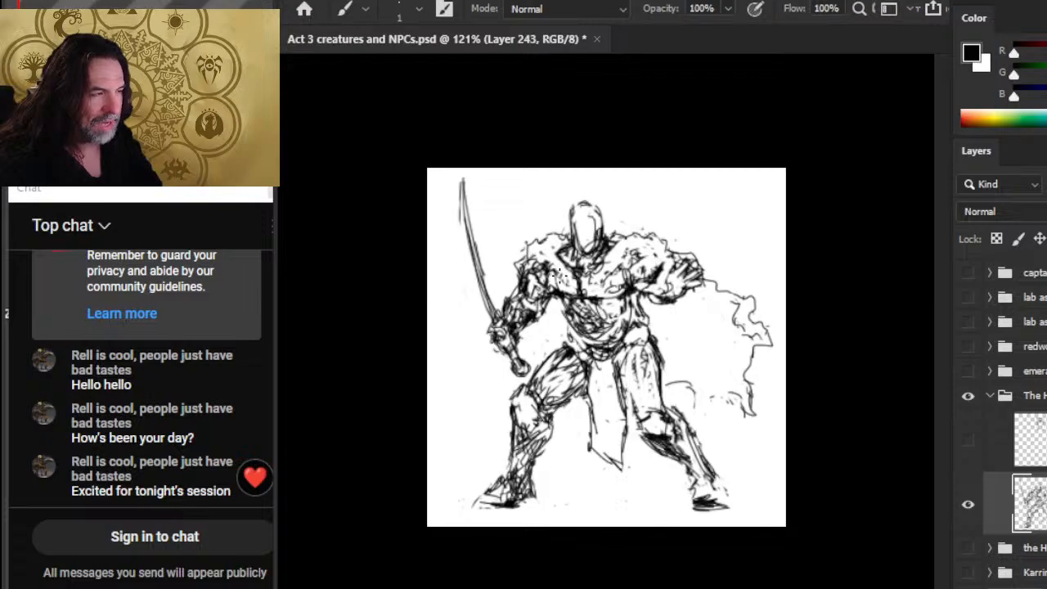
Lasso the sword, sword hand and forearm, then cut and paste them onto a separate layer
key(l)
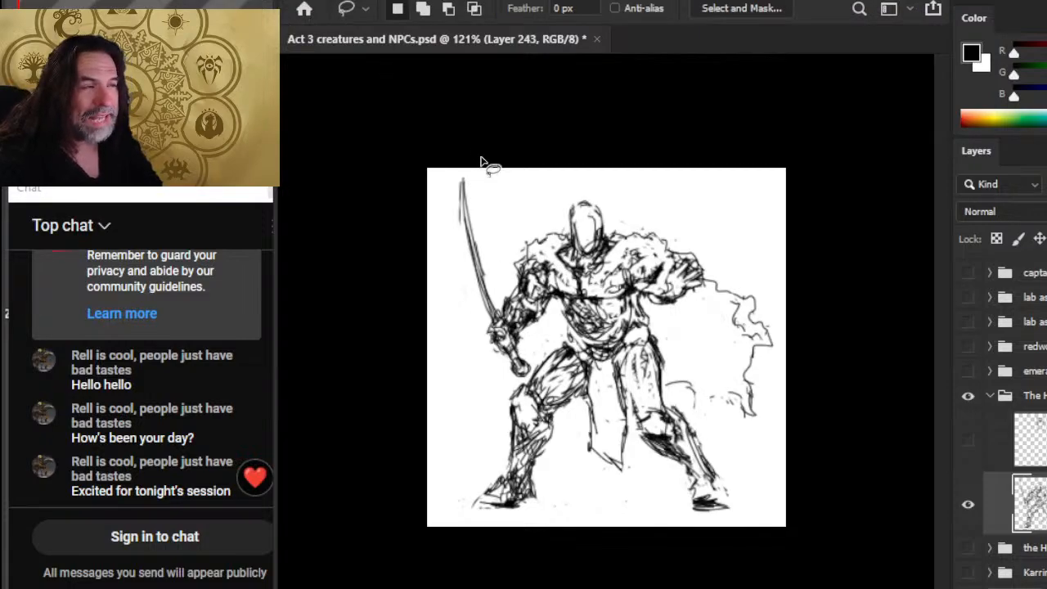
mouse_move(488, 167)
mouse_down()
mouse_move(489, 398)
mouse_move(532, 347)
mouse_up()
key(ctrl+d)
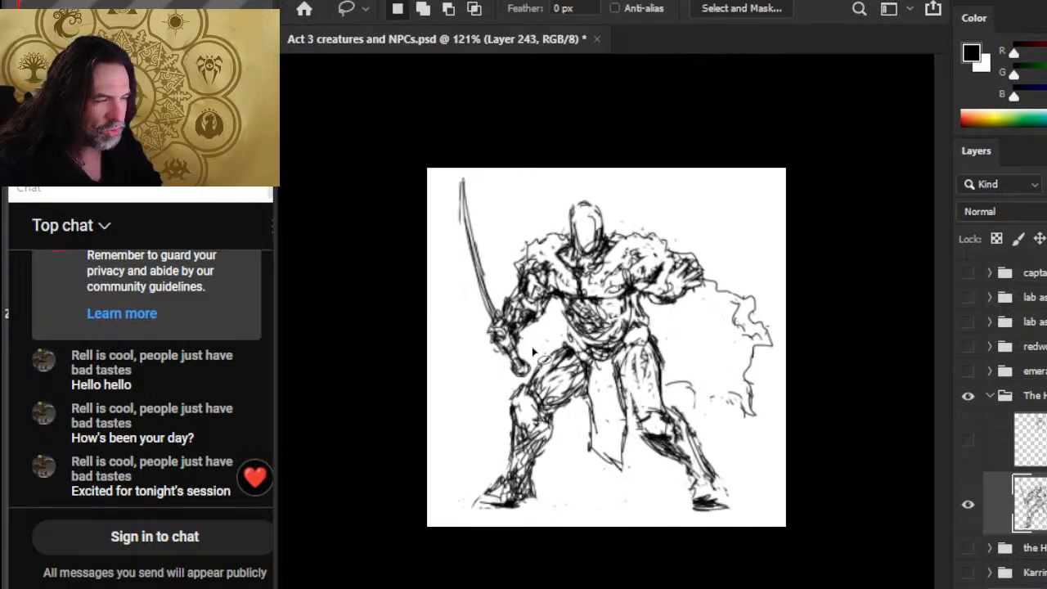
mouse_move(488, 220)
mouse_down()
mouse_move(428, 219)
mouse_move(485, 396)
mouse_up()
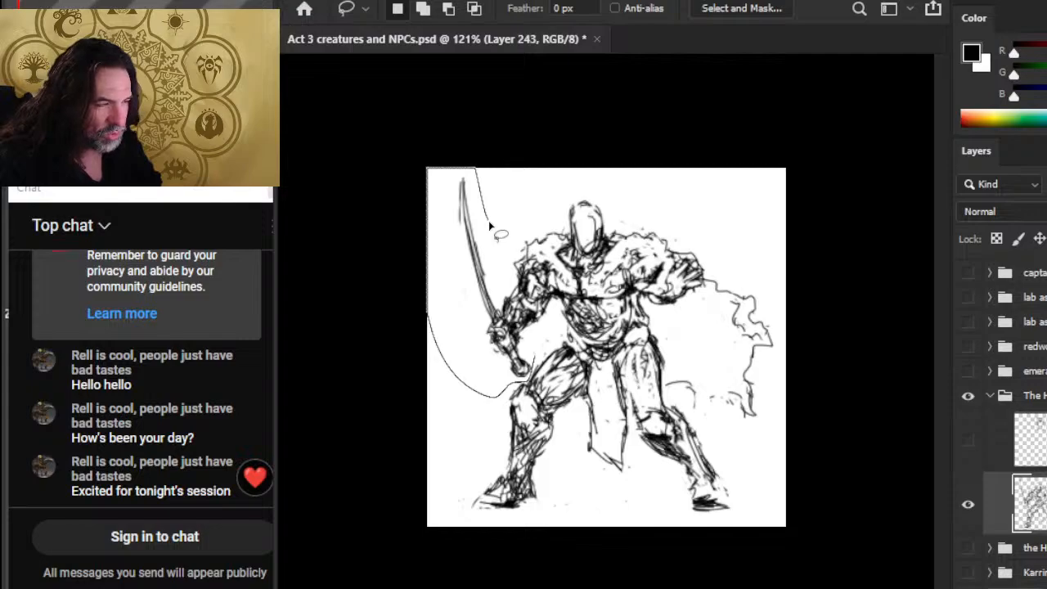
drag(531, 303, 492, 168)
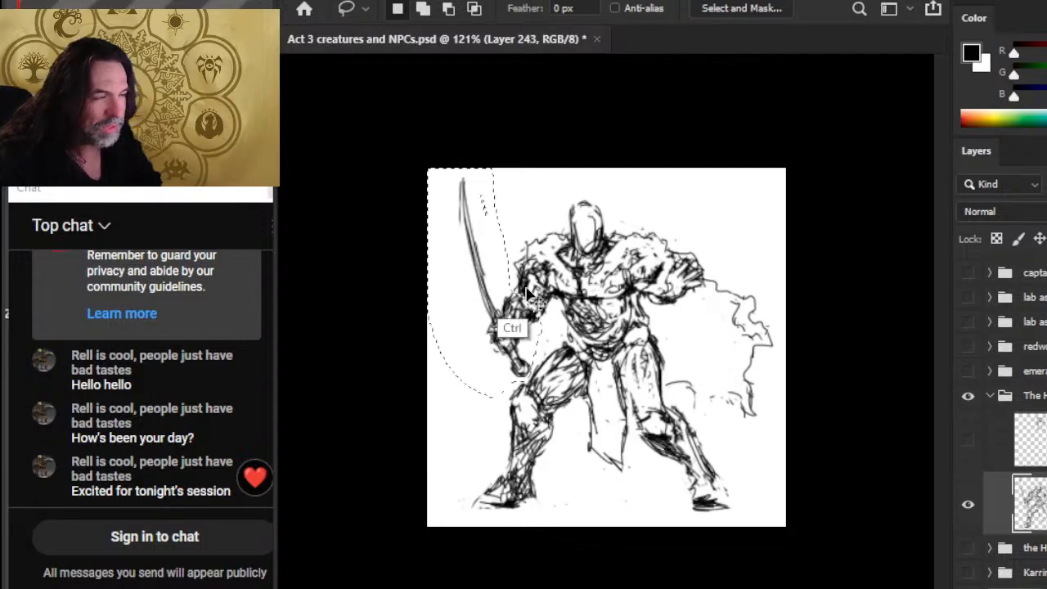
key(ctrl+x)
key(ctrl+v)
Cut the sword-side shoulder and upper arm from the figure layer onto their own layer and nudge them in toward the torso
click(1027, 564)
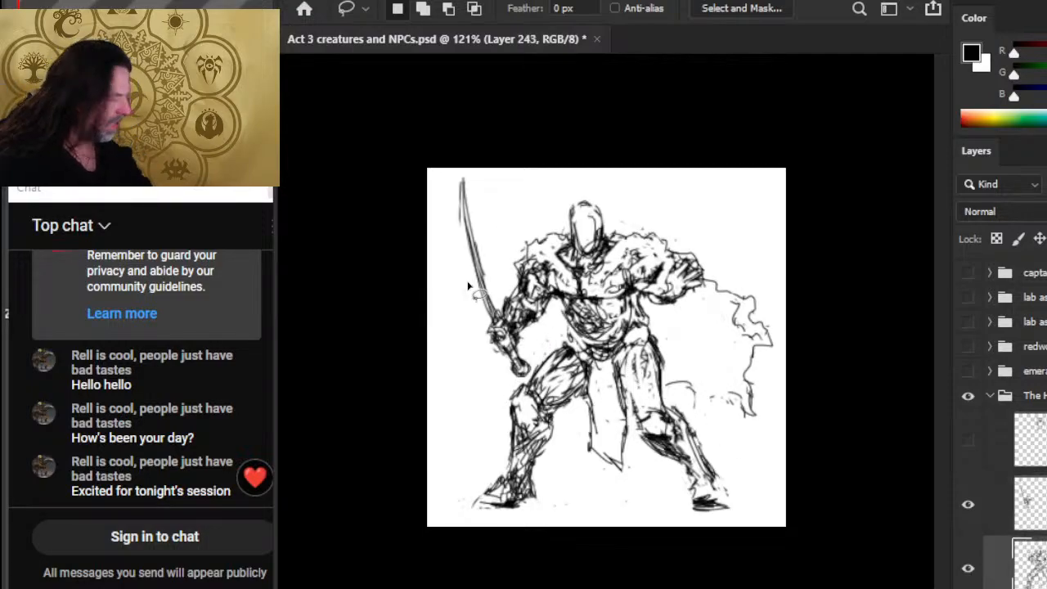
drag(528, 257, 504, 282)
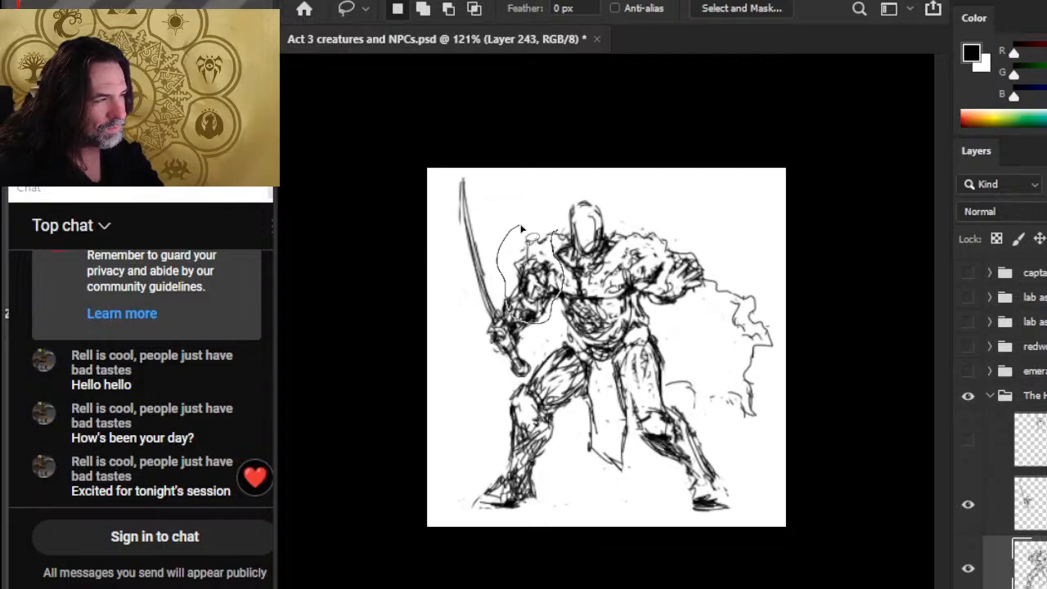
drag(521, 229, 556, 229)
key(v)
key(ctrl+x)
key(ctrl+v)
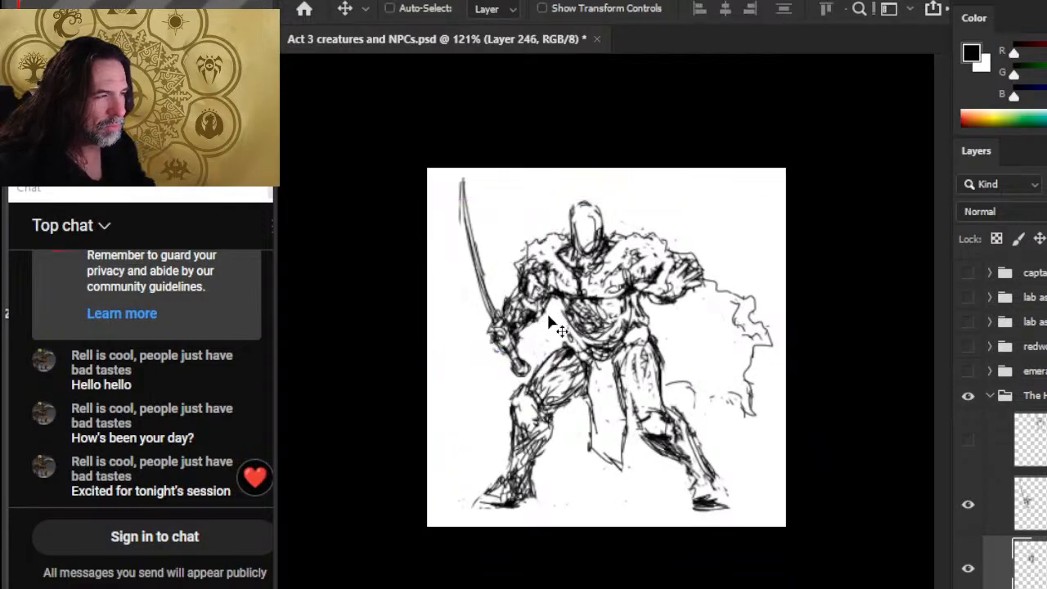
key(Right)
key(Right)
key(Right)
key(Right)
key(Right)
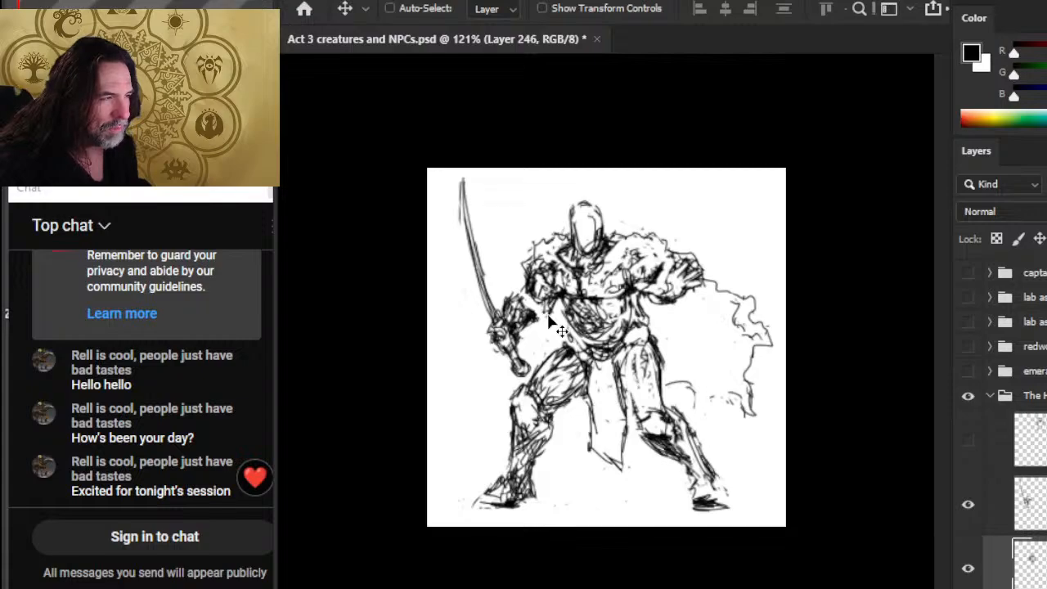
Shift the sword and forearm layer in to meet the upper arm, and merge the figure's separate sketch layers into one
click(1037, 513)
drag(659, 371, 663, 373)
key(z)
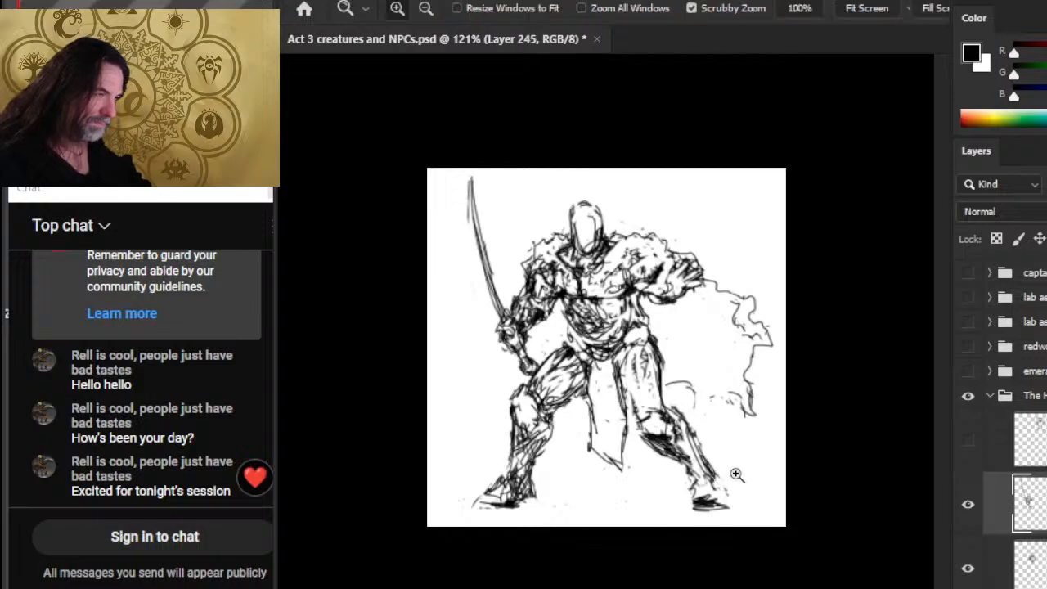
drag(736, 480, 720, 473)
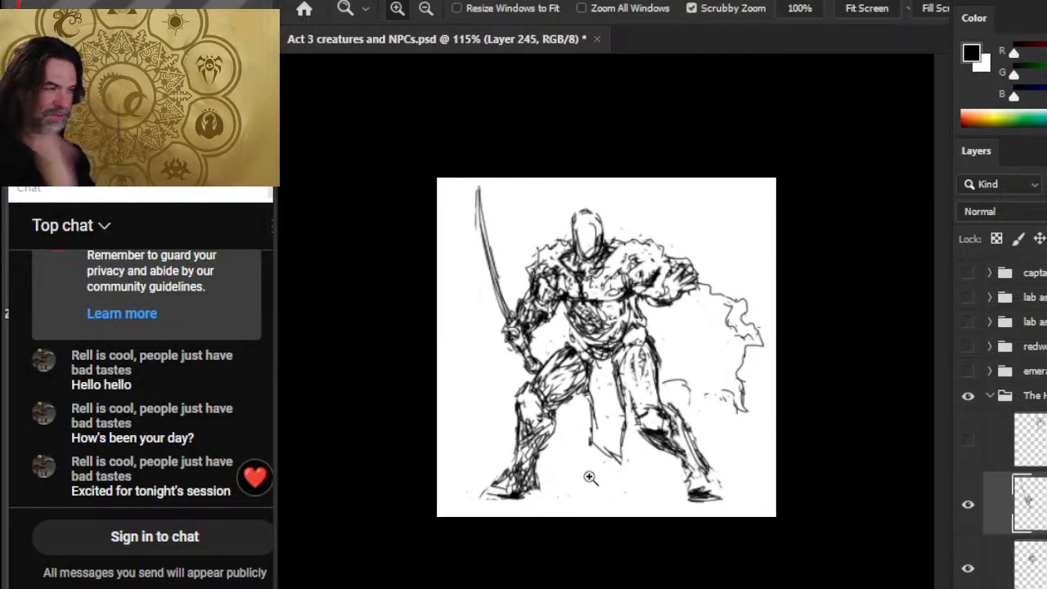
scroll(1032, 491, down, 3)
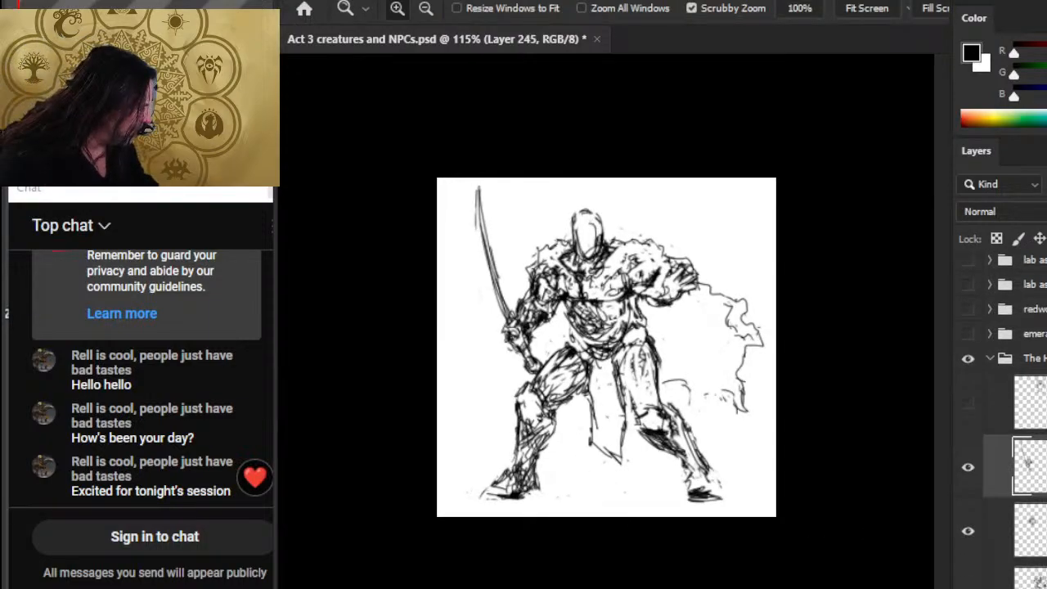
shift+click(1039, 554)
right_click(1039, 554)
click(916, 529)
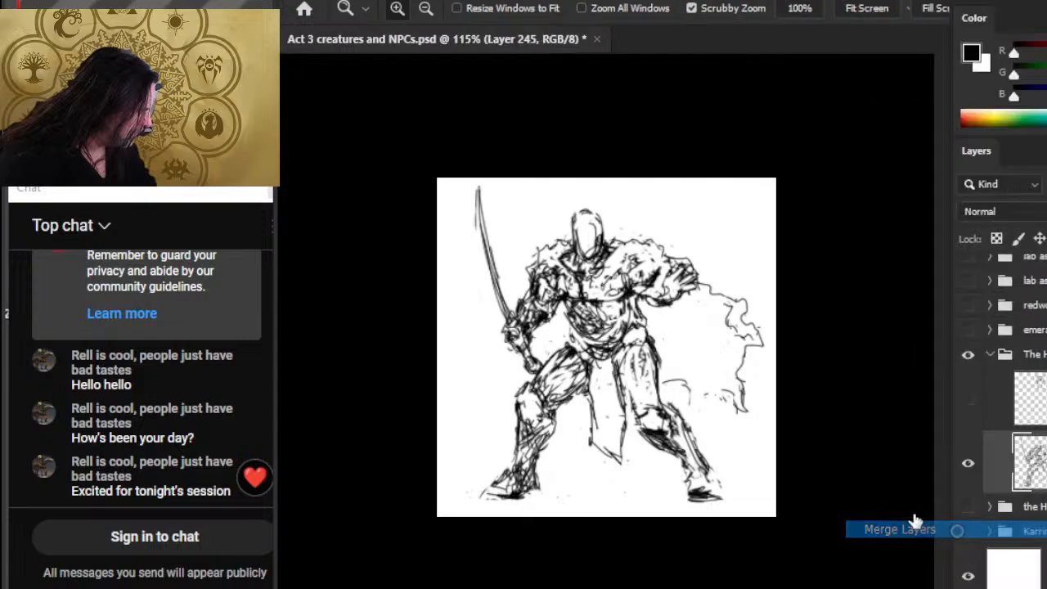
Erase the dense lines on the sword-side abdomen and redraw the fur peak on the cape-side mantle
key(e)
mouse_move(564, 315)
mouse_down()
mouse_move(582, 312)
mouse_move(563, 295)
mouse_move(568, 275)
mouse_move(579, 294)
mouse_up()
key(b)
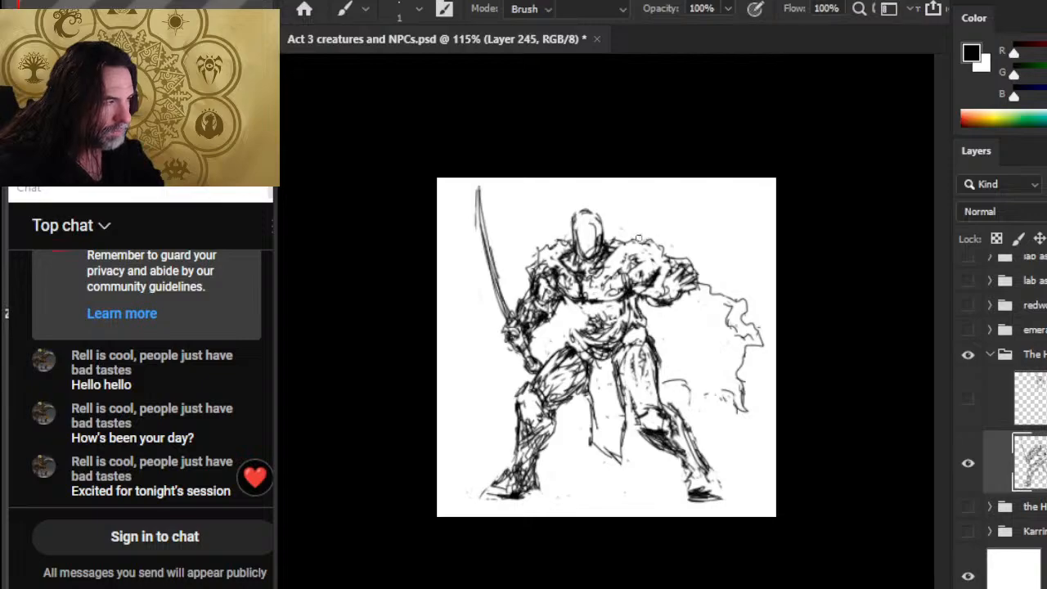
drag(642, 239, 628, 242)
key(b)
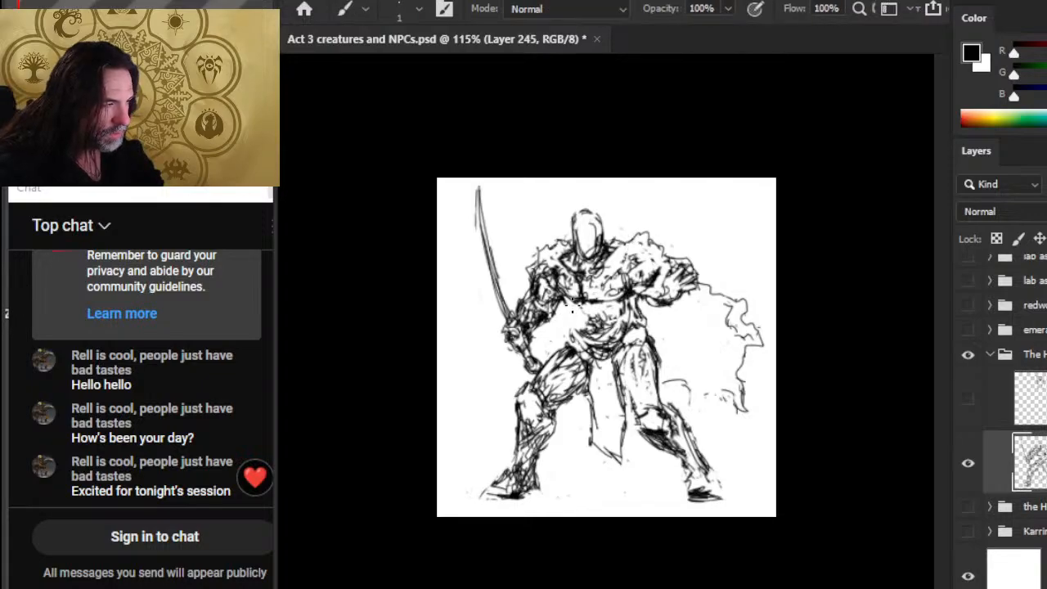
Redraw the sword-side waist contour from the chest down to the hip, alternating brush strokes with eraser cleanup
mouse_move(572, 309)
mouse_down()
mouse_move(595, 337)
mouse_move(571, 328)
mouse_move(595, 351)
mouse_move(628, 335)
mouse_move(554, 359)
mouse_move(586, 365)
mouse_move(561, 353)
mouse_move(554, 364)
mouse_move(553, 352)
mouse_move(548, 369)
mouse_move(566, 363)
mouse_move(571, 329)
mouse_move(560, 321)
mouse_move(584, 348)
mouse_up()
key(e)
key(b)
key(e)
key(b)
key(e)
key(b)
key(e)
key(b)
key(e)
key(b)
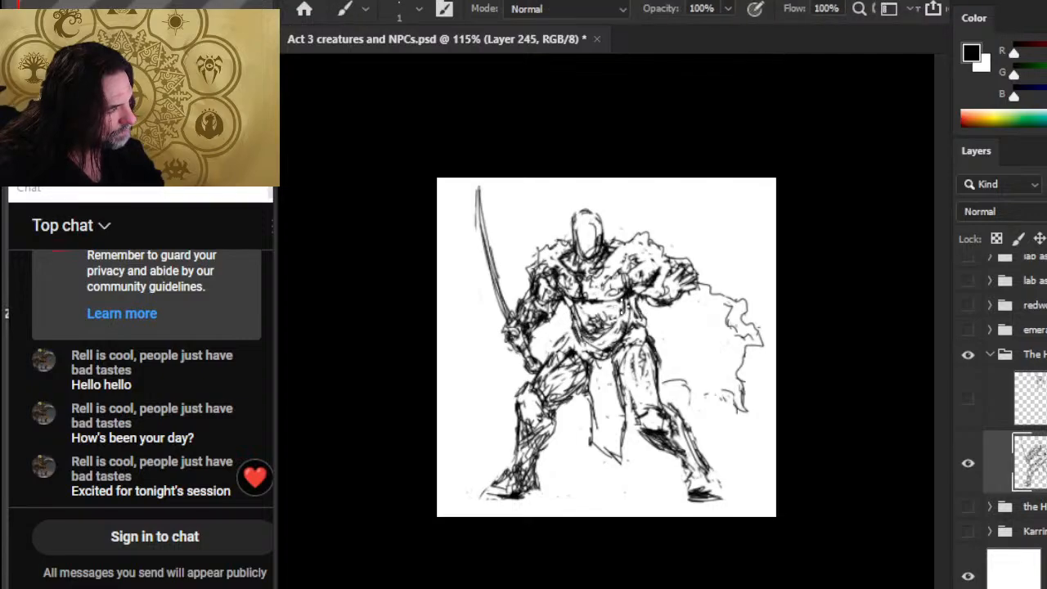
Redefine the cape-side edge of the abdomen and the hip beside it with new contour lines
drag(622, 307, 614, 333)
mouse_move(623, 315)
mouse_down()
mouse_move(605, 339)
mouse_move(633, 303)
mouse_move(638, 330)
mouse_move(632, 324)
mouse_move(626, 339)
mouse_up()
key(e)
key(b)
drag(629, 327, 616, 346)
mouse_move(637, 307)
mouse_down()
mouse_move(647, 335)
mouse_move(624, 327)
mouse_up()
key(e)
key(b)
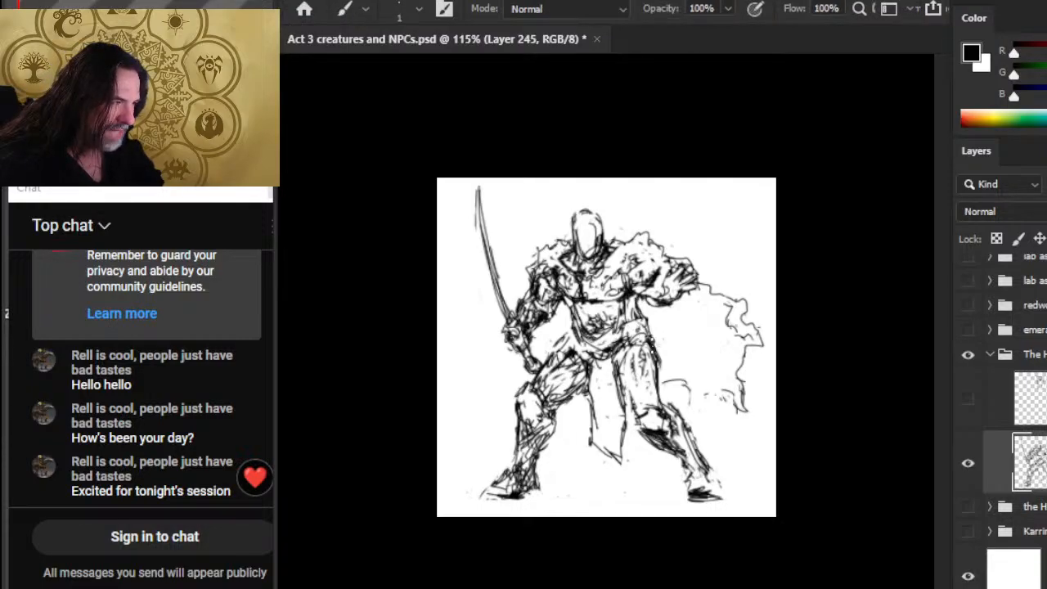
Rework the rounded lower edge of the abdomen and the pouch-like shape on the cape-side hip
key(e)
mouse_move(646, 336)
mouse_down()
mouse_move(657, 348)
mouse_move(632, 350)
mouse_move(653, 344)
mouse_move(651, 333)
mouse_move(642, 352)
mouse_move(586, 331)
mouse_move(594, 329)
mouse_move(586, 336)
mouse_move(575, 305)
mouse_move(575, 329)
mouse_move(598, 346)
mouse_up()
key(b)
key(e)
key(b)
key(e)
key(b)
key(e)
key(b)
key(e)
key(b)
key(e)
key(b)
mouse_move(630, 296)
mouse_down()
mouse_move(615, 334)
mouse_move(625, 337)
mouse_up()
key(e)
key(b)
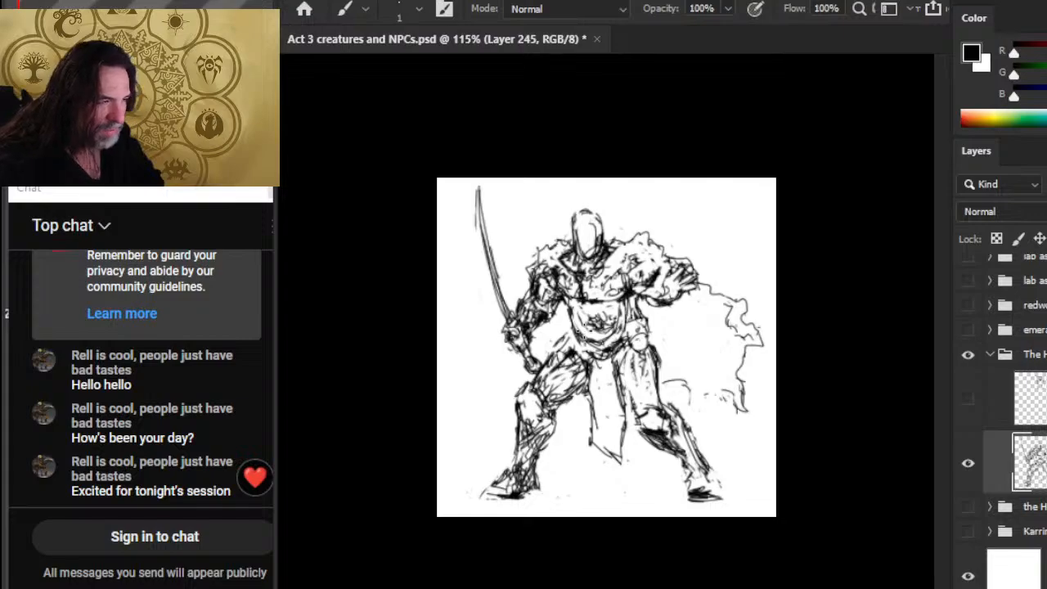
Erase the hatching on the sword-side thigh and redraw its outer contour down to the knee
key(e)
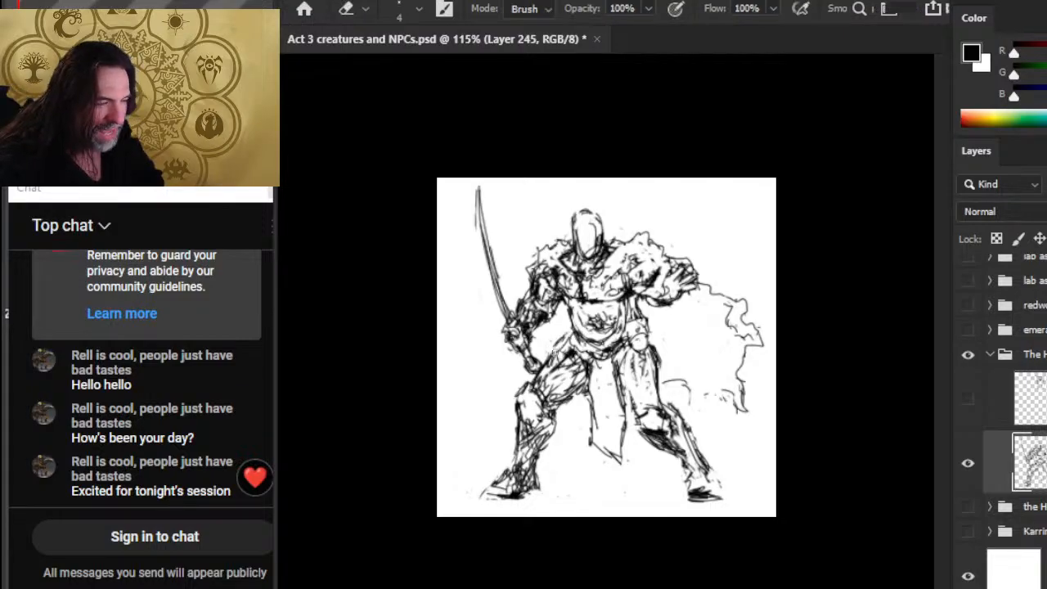
mouse_move(560, 347)
mouse_down()
mouse_move(550, 359)
mouse_move(557, 392)
mouse_up()
key(b)
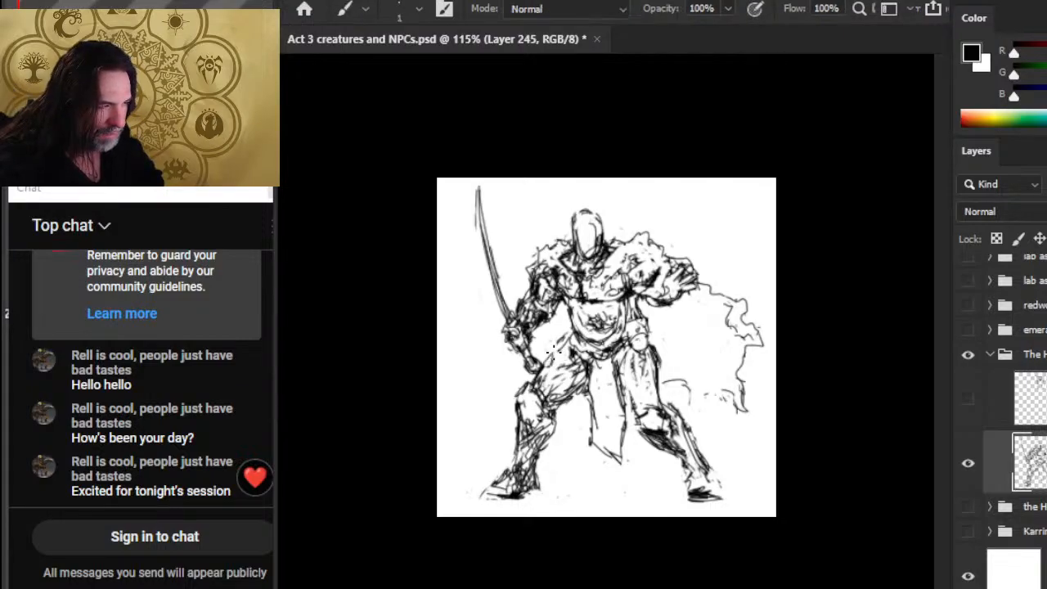
drag(542, 356, 519, 404)
key(e)
key(b)
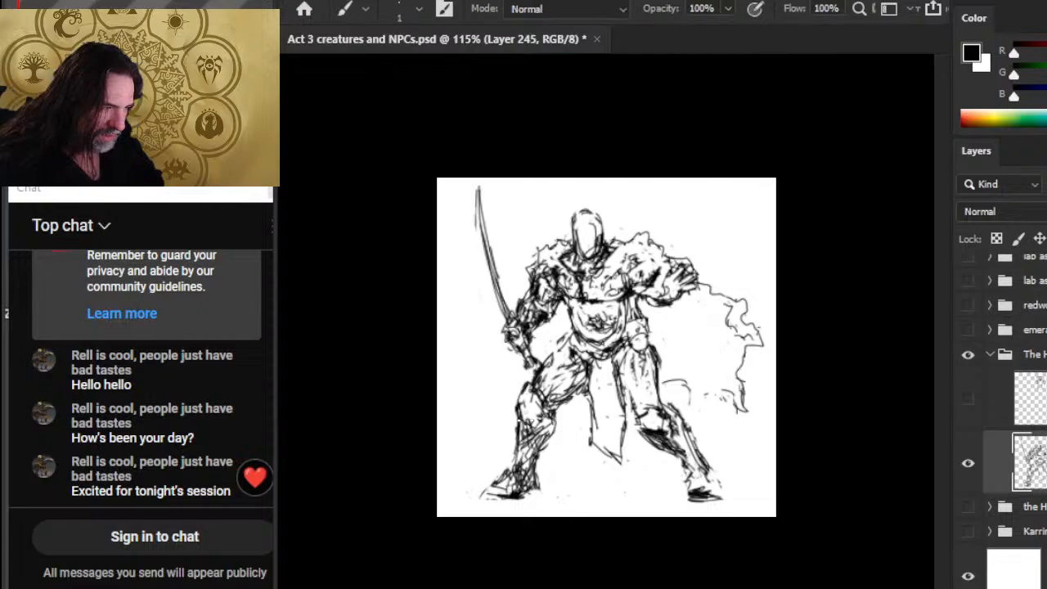
Clean up the sword-side knee and shin, and reshape the foot with a clearer toe and sole
key(e)
drag(489, 501, 529, 494)
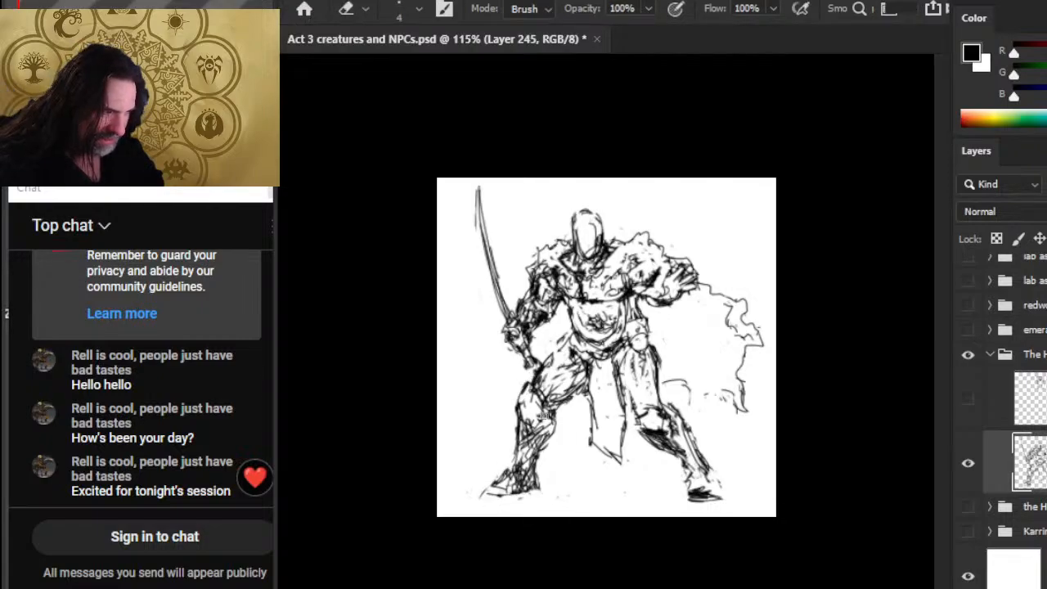
key(b)
mouse_move(532, 396)
mouse_down()
mouse_move(541, 420)
mouse_move(562, 424)
mouse_up()
key(e)
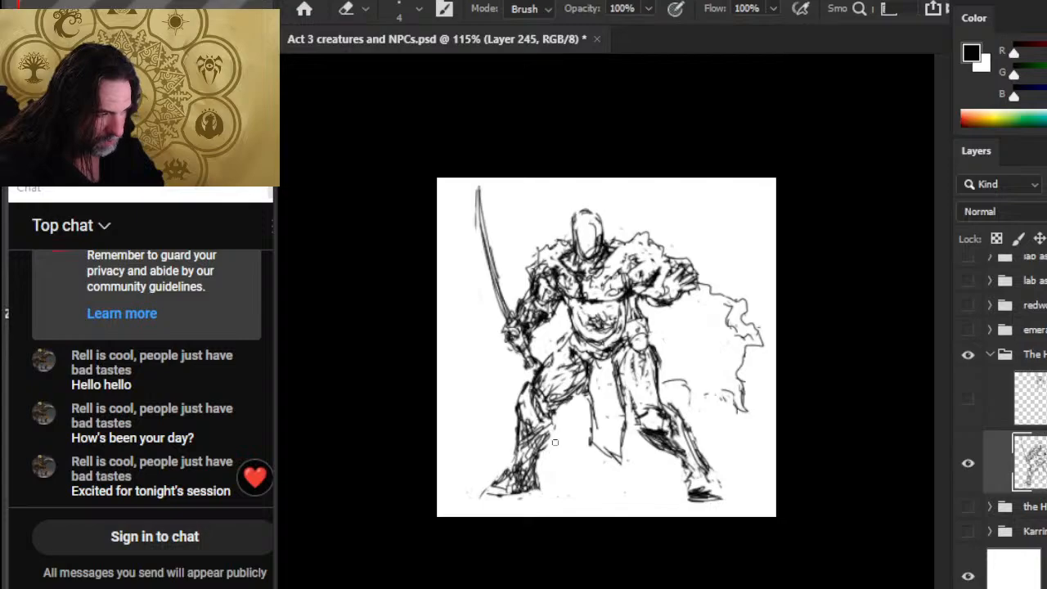
mouse_move(504, 488)
mouse_down()
mouse_move(492, 479)
mouse_move(501, 476)
mouse_up()
key(b)
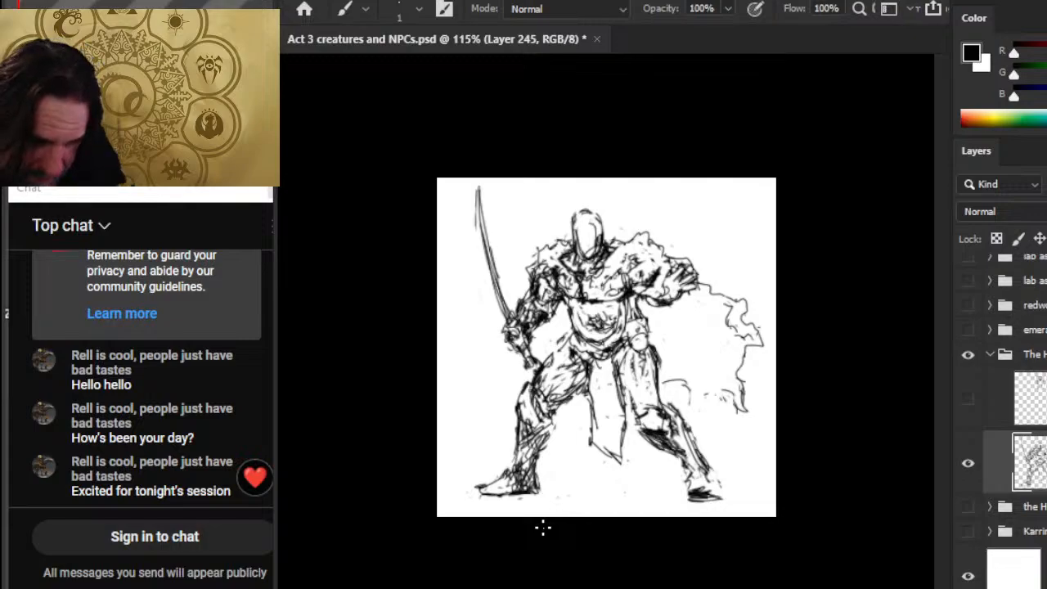
key(e)
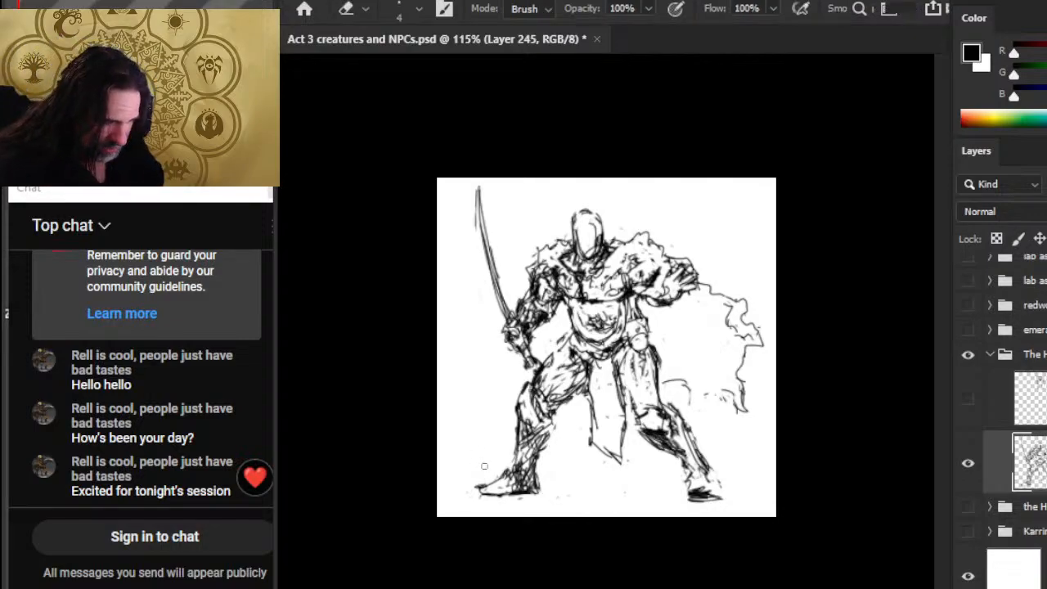
drag(484, 485, 474, 487)
key(b)
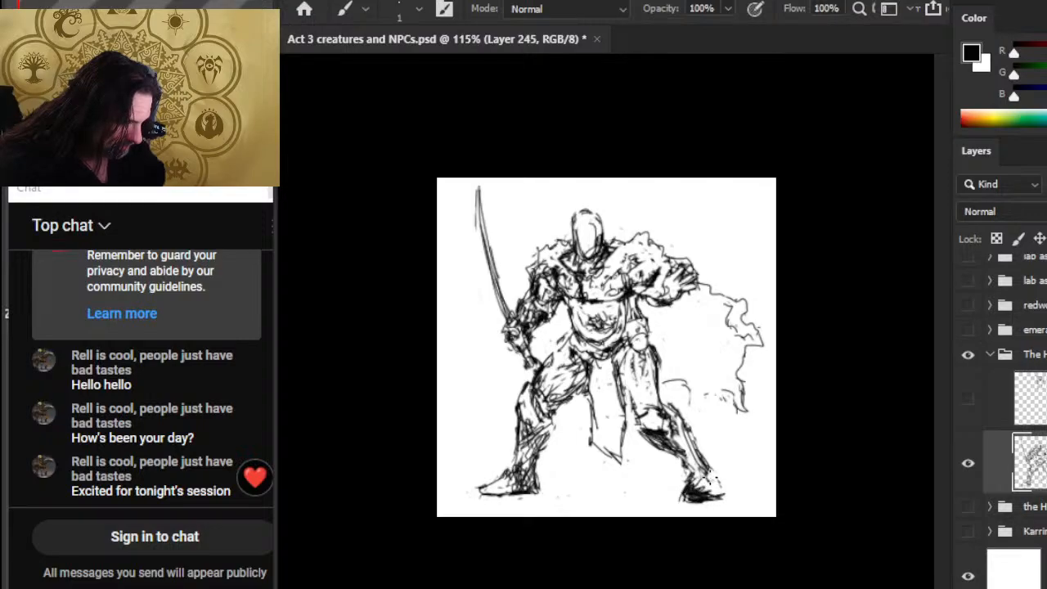
Rework the cape-side lower leg and foot, replacing the heavy black sole with a clearer foot shape
key(l)
key(v)
mouse_move(736, 481)
mouse_down()
mouse_move(677, 499)
mouse_move(712, 478)
mouse_move(716, 500)
mouse_up()
key(ctrl+d)
key(b)
key(e)
mouse_move(658, 443)
mouse_down()
mouse_move(708, 478)
mouse_move(680, 491)
mouse_move(692, 504)
mouse_move(717, 500)
mouse_up()
key(b)
key(l)
key(e)
key(b)
drag(689, 433, 708, 472)
key(e)
mouse_move(718, 489)
mouse_down()
mouse_move(716, 502)
mouse_move(691, 503)
mouse_up()
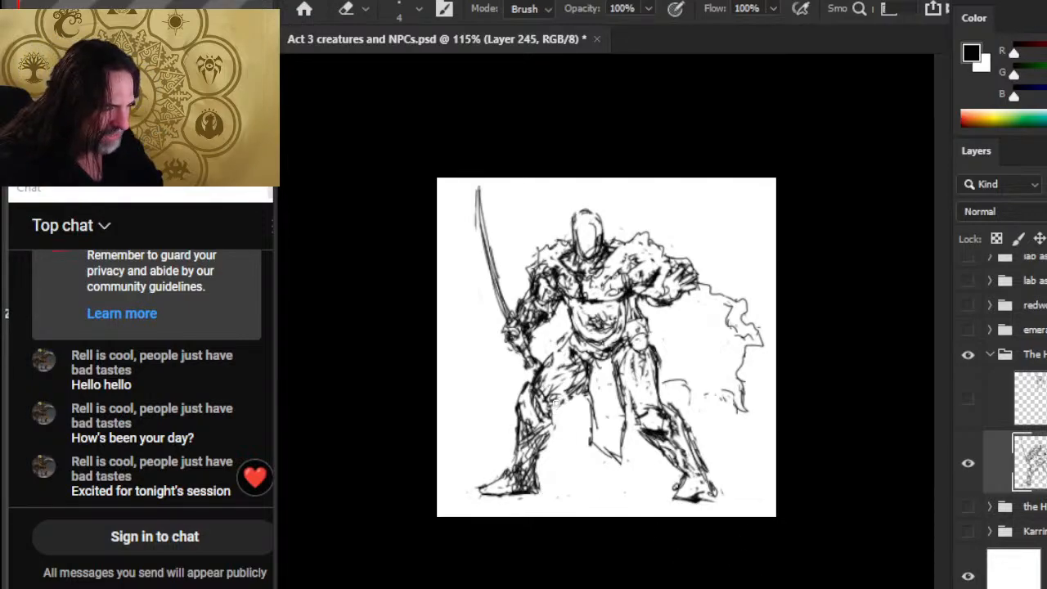
Erase and redraw the sword-side leg's inner thigh line and the folds near the groin
drag(558, 402, 580, 394)
key(b)
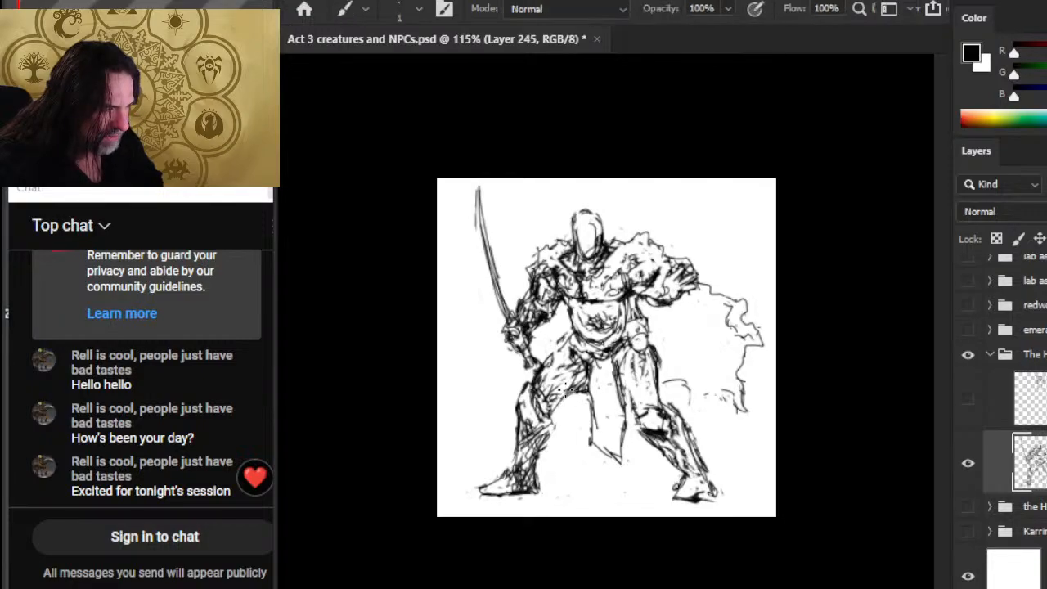
key(e)
mouse_move(583, 371)
mouse_down()
mouse_move(569, 340)
mouse_move(553, 346)
mouse_move(568, 345)
mouse_move(568, 356)
mouse_move(571, 335)
mouse_move(573, 359)
mouse_move(566, 341)
mouse_move(533, 379)
mouse_move(546, 356)
mouse_up()
key(b)
key(e)
key(b)
key(e)
key(b)
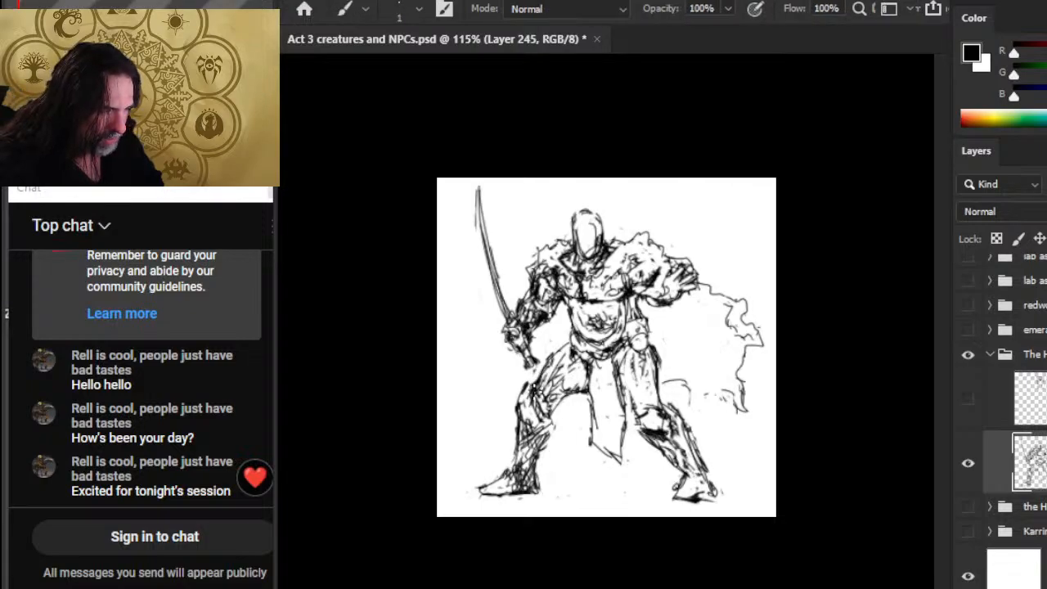
Refine the outer line of the sword-side thigh between the hip and the knee
key(e)
mouse_move(523, 391)
mouse_down()
mouse_move(537, 384)
mouse_move(522, 365)
mouse_move(560, 352)
mouse_up()
key(b)
key(e)
key(b)
Redraw the cape-side thigh's inner contour beside the loincloth and trim stray marks along its outer edge
drag(631, 386, 640, 413)
key(e)
drag(626, 362, 617, 404)
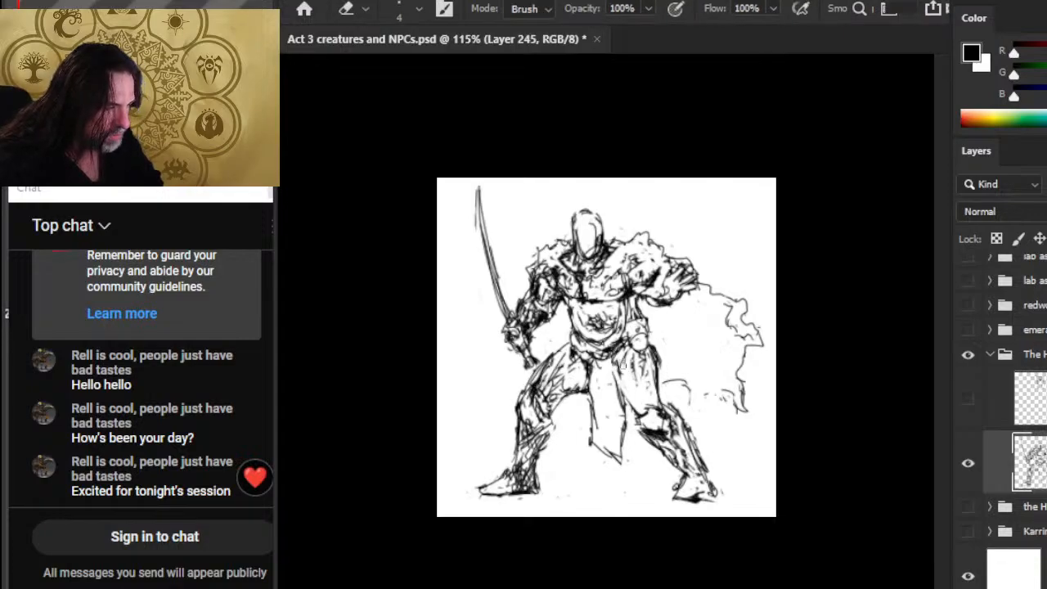
key(b)
drag(618, 362, 635, 414)
key(e)
drag(674, 367, 660, 368)
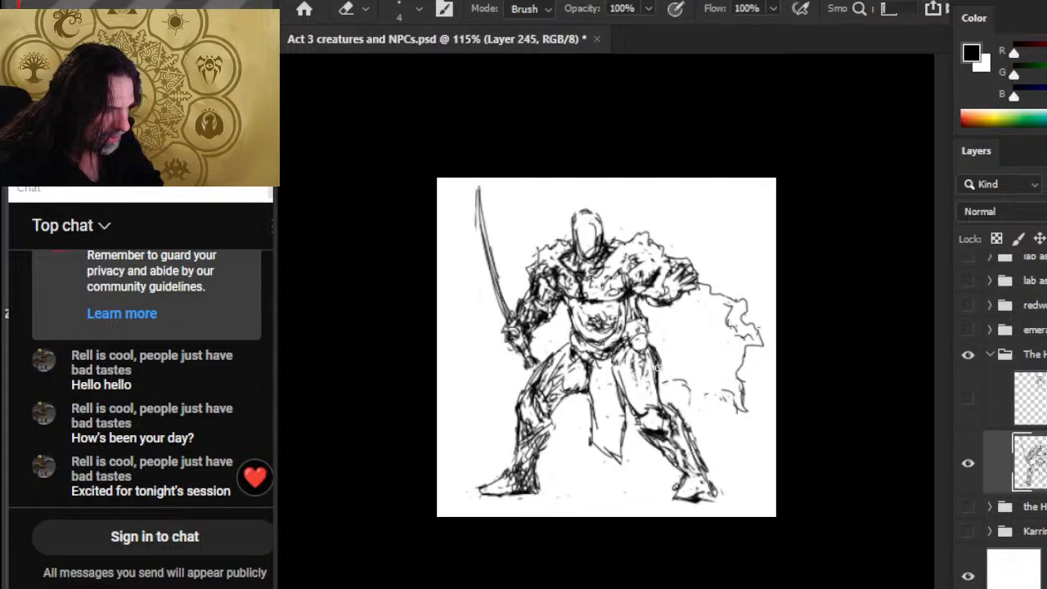
Add contour lines at the sword-side hip and clean up the edge beside the waist
key(b)
mouse_move(571, 357)
mouse_down()
mouse_move(559, 335)
mouse_move(560, 344)
mouse_move(568, 327)
mouse_move(556, 343)
mouse_up()
key(e)
key(b)
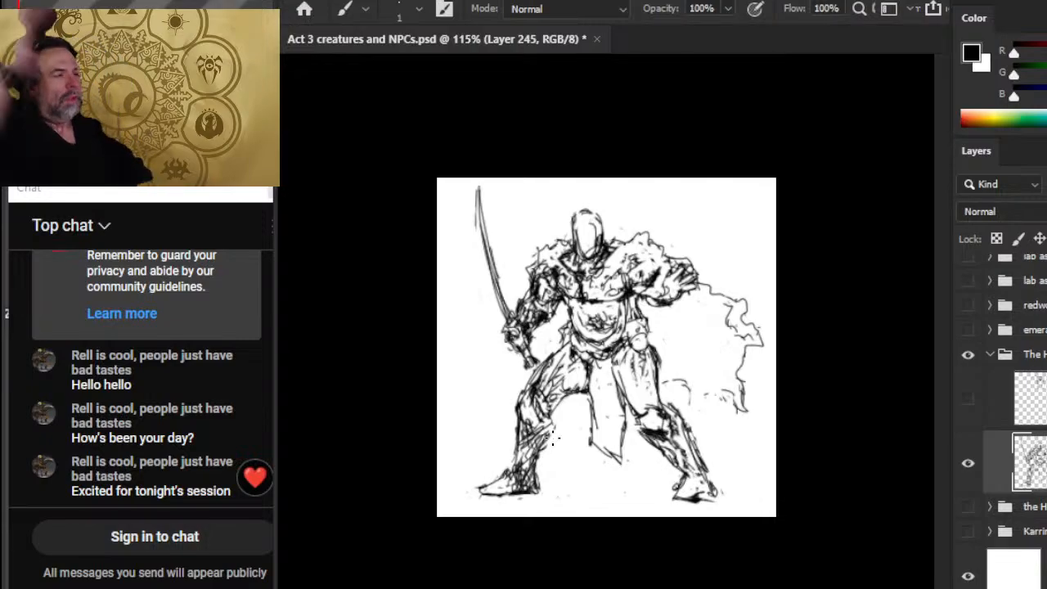
Touch up the outstretched cape-side arm and its underside with small erasures and fine strokes
key(e)
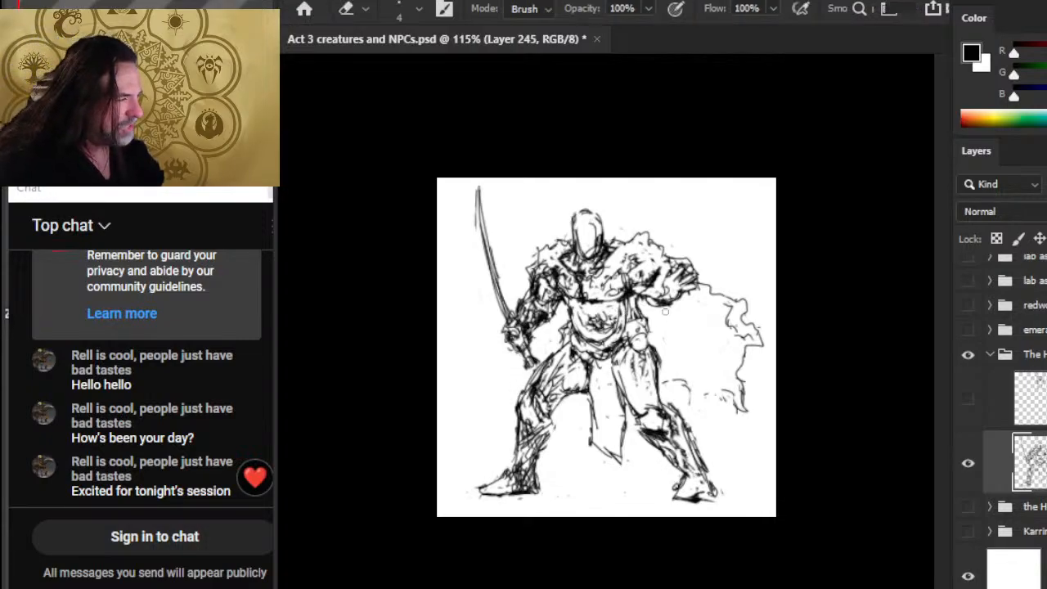
key(b)
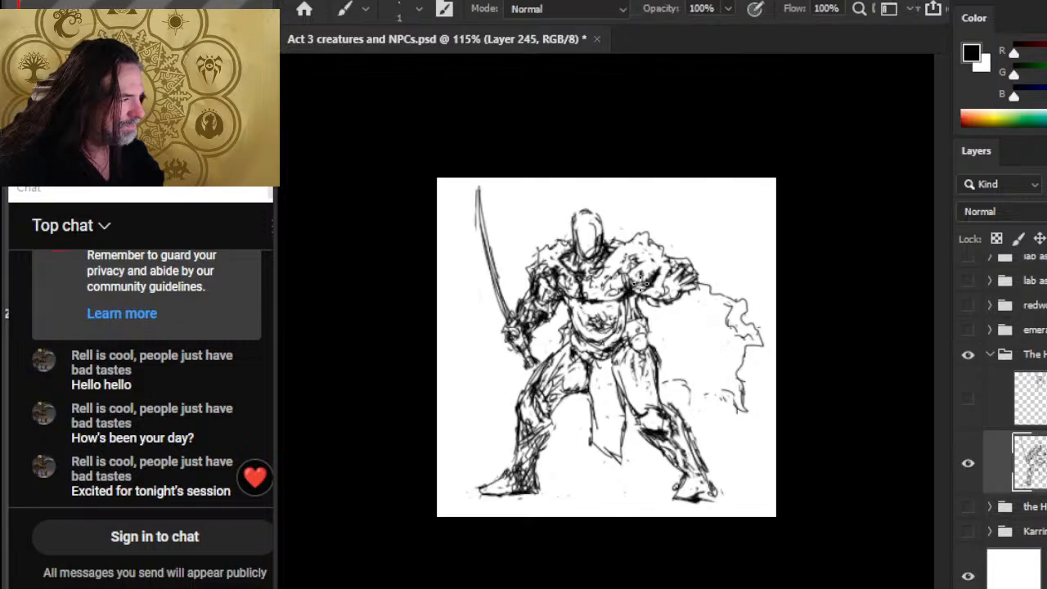
key(e)
key(b)
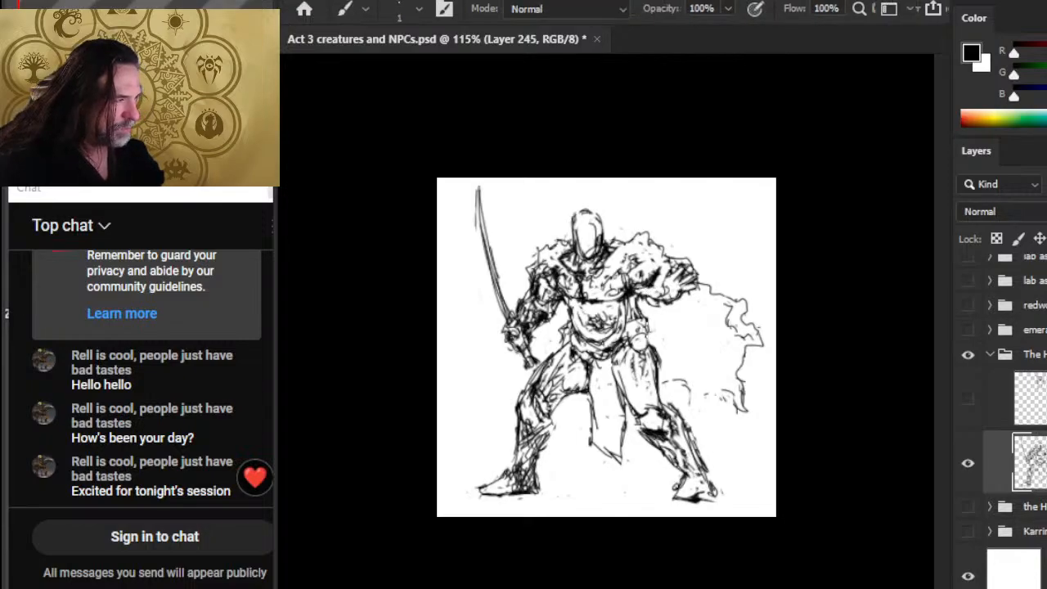
Clean up the sword-side waist edge and refine the lines at the belt and cape-side thigh
key(e)
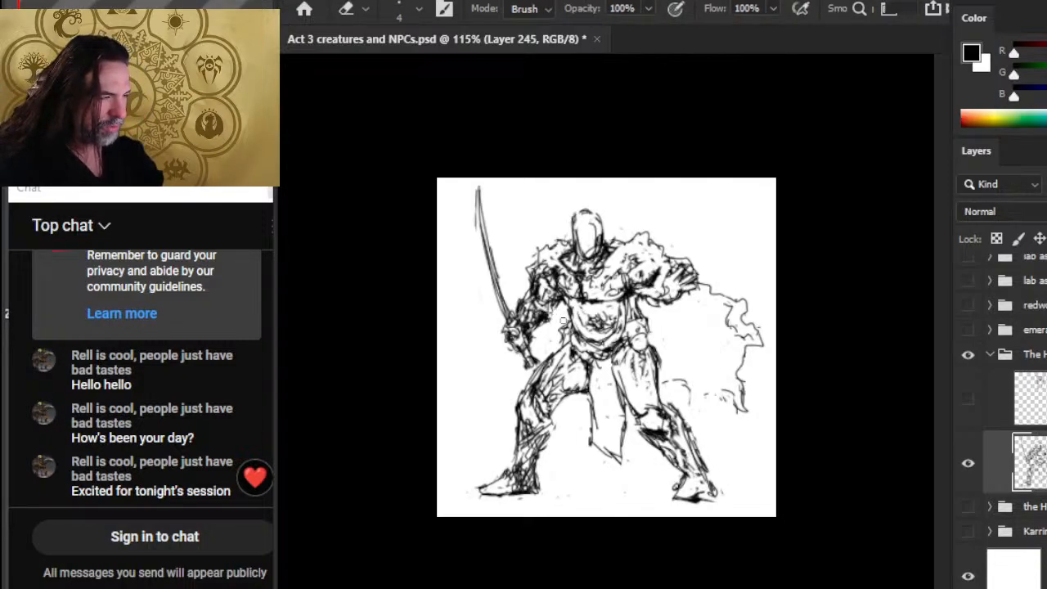
key(b)
key(e)
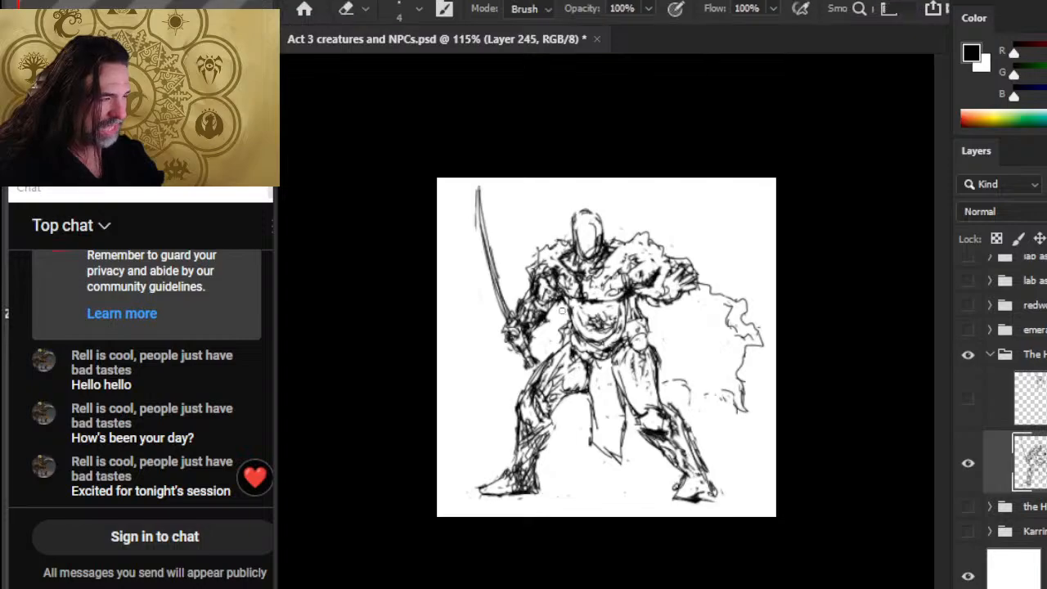
key(b)
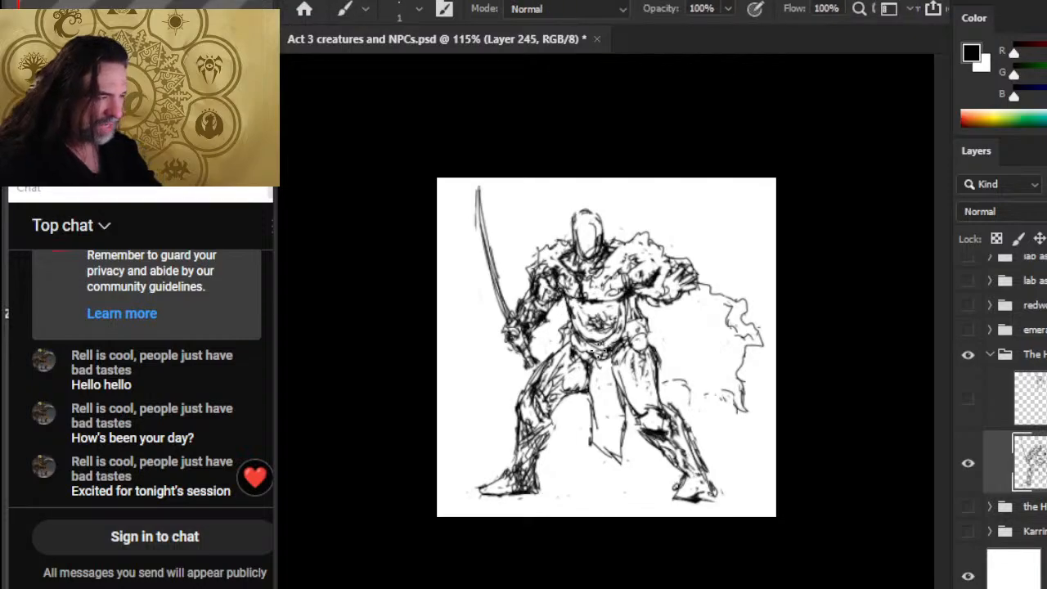
key(e)
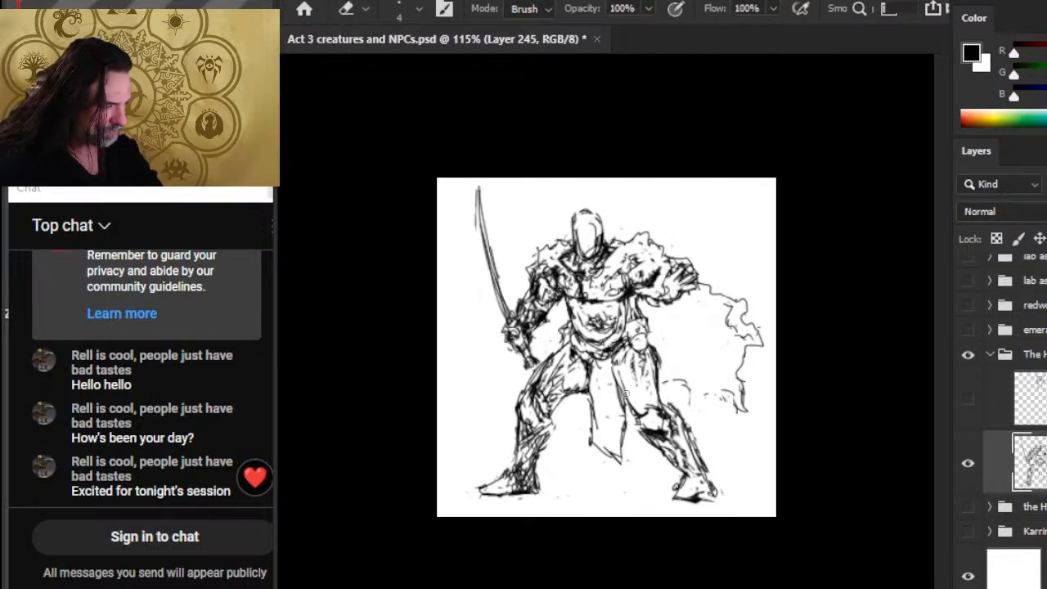
key(b)
Lasso the cape-side lower leg, nudge its position, and deselect it
key(l)
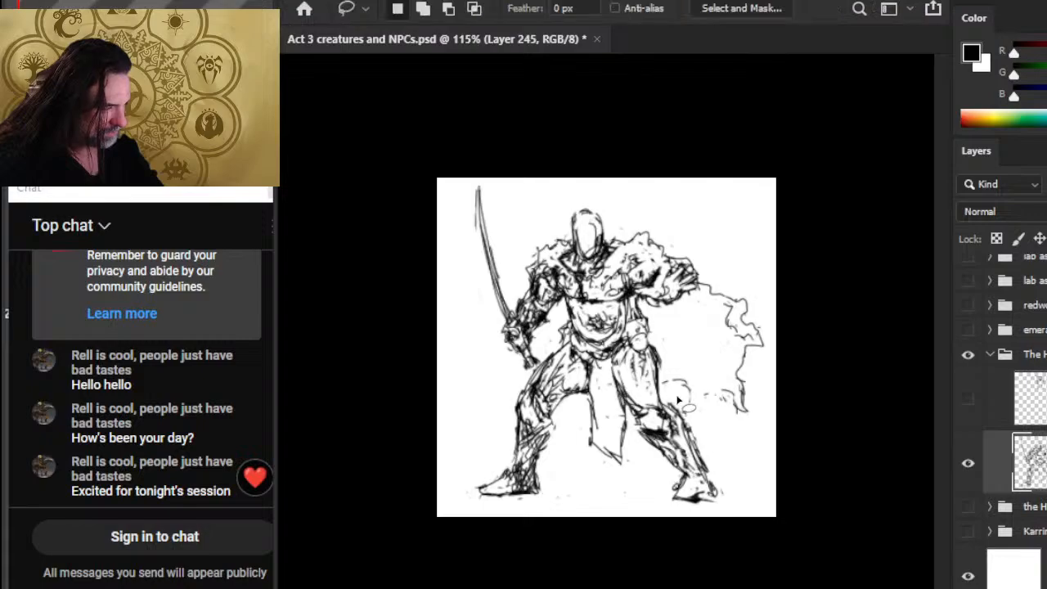
mouse_move(679, 399)
mouse_down()
mouse_move(720, 499)
mouse_move(683, 403)
mouse_move(694, 396)
mouse_up()
key(v)
key(l)
key(ctrl+d)
key(e)
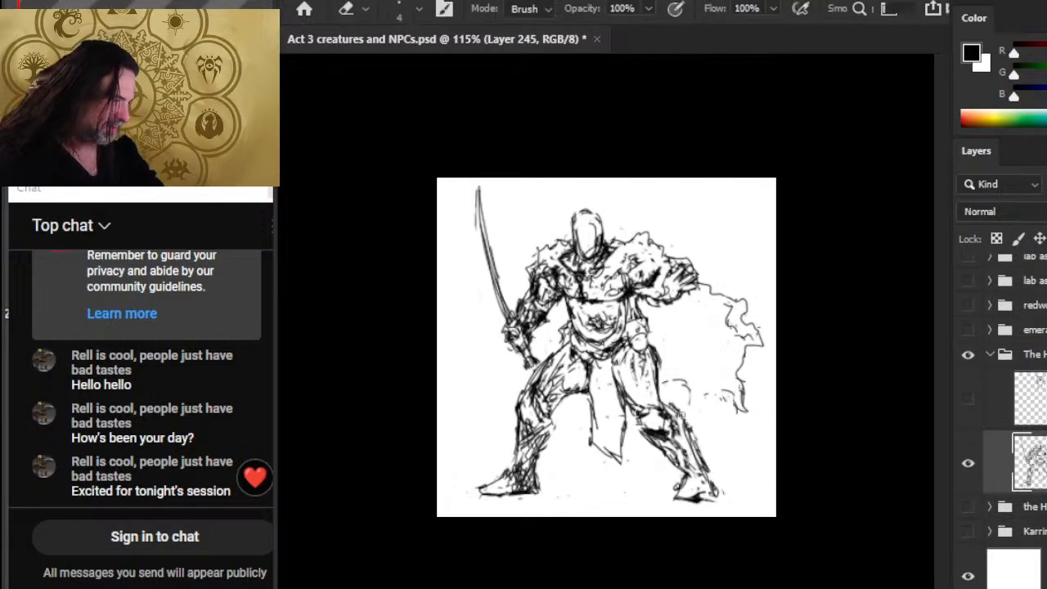
Erase and redraw the outer contour of the cape-side knee and upper shin
mouse_move(683, 418)
mouse_down()
mouse_move(653, 381)
mouse_move(649, 416)
mouse_move(663, 414)
mouse_move(645, 407)
mouse_move(684, 427)
mouse_move(677, 417)
mouse_up()
key(b)
key(e)
key(b)
key(e)
key(b)
key(e)
Erase the cape-side foot and redraw it as a shorter, more front-facing boot with a dark sole line
drag(710, 500, 684, 485)
key(b)
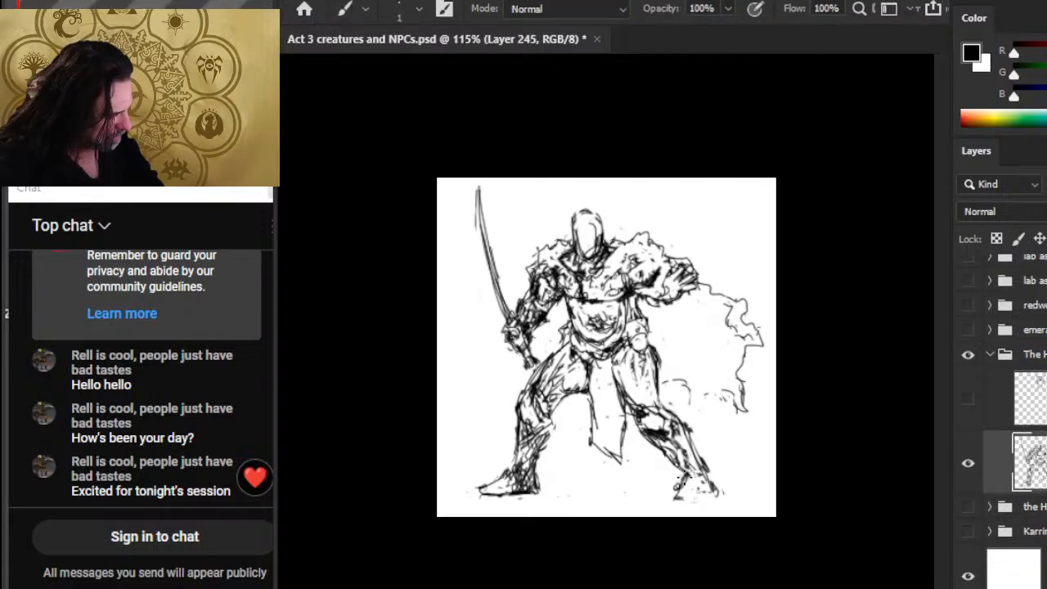
key(e)
key(b)
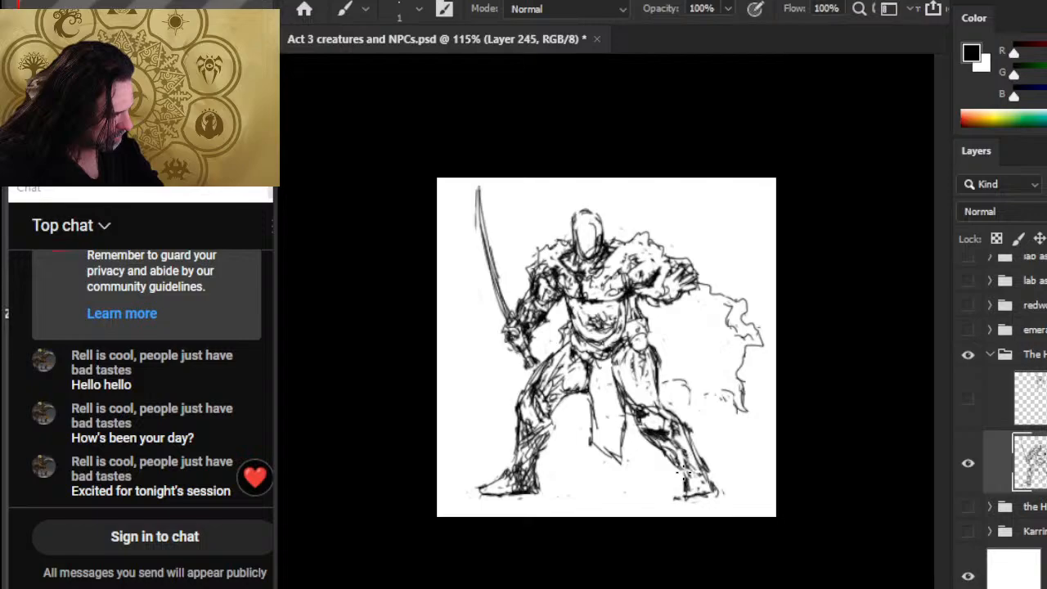
key(e)
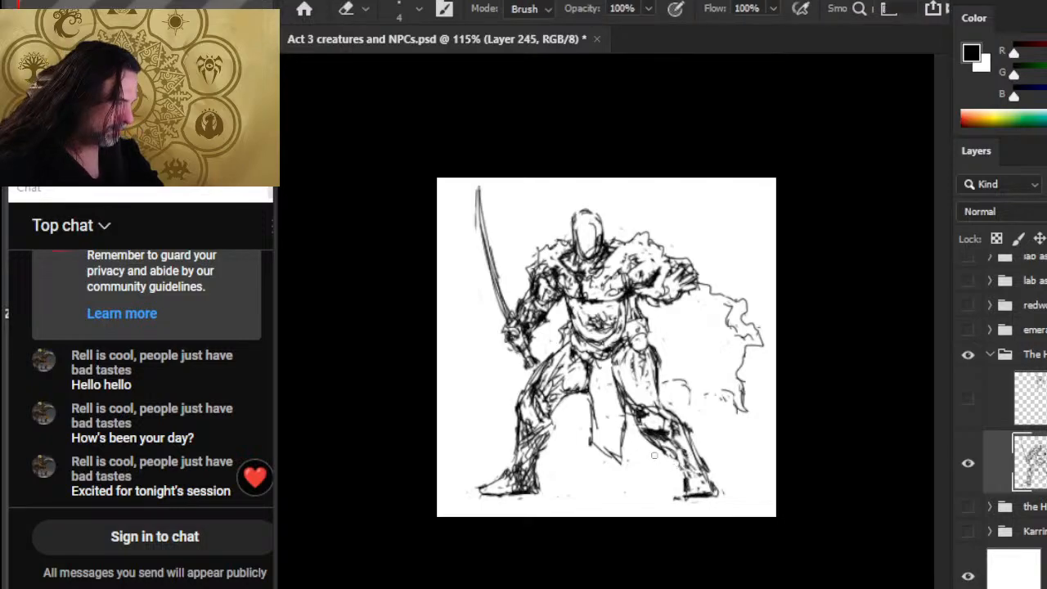
key(b)
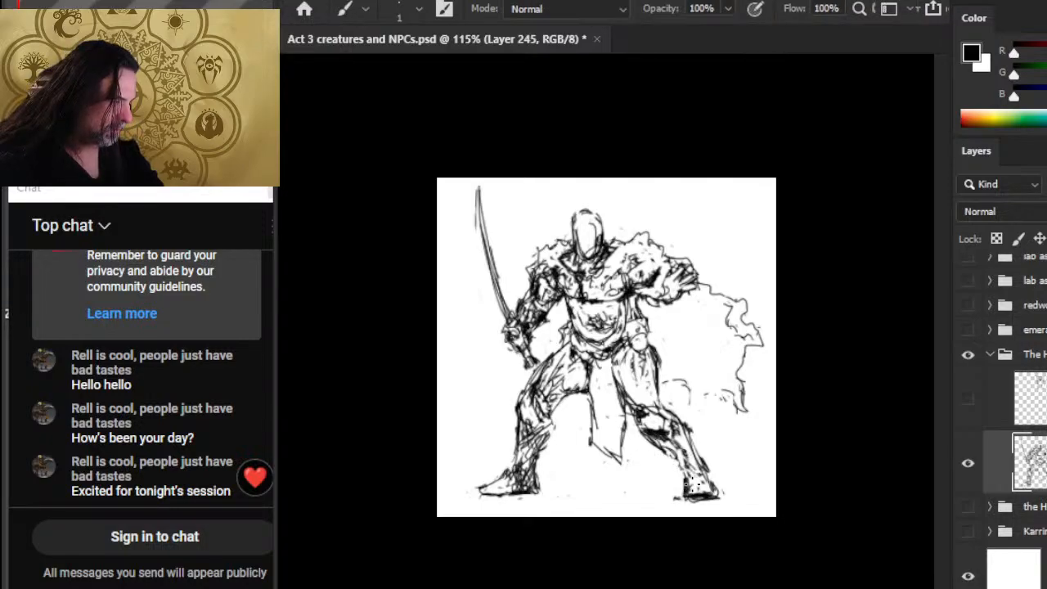
key(e)
Redraw the cape-side knee guard and both edges of the shin, trimming the excess lines down to the ankle
key(b)
mouse_move(647, 412)
mouse_down()
mouse_move(663, 425)
mouse_move(660, 408)
mouse_move(671, 467)
mouse_up()
key(e)
key(b)
drag(648, 432, 692, 475)
key(e)
drag(684, 430, 703, 463)
key(b)
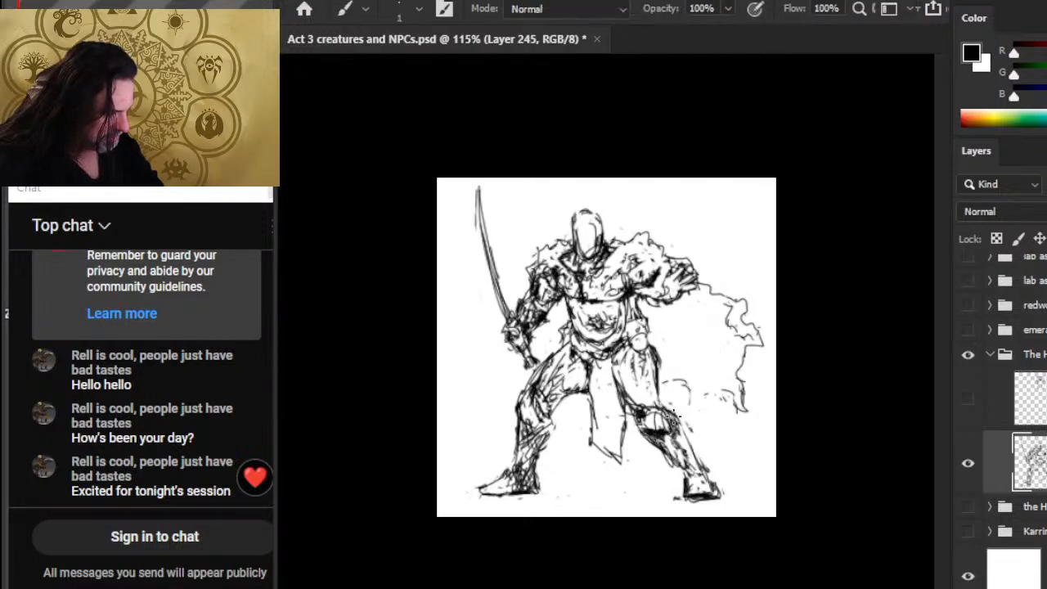
drag(681, 425, 707, 470)
key(e)
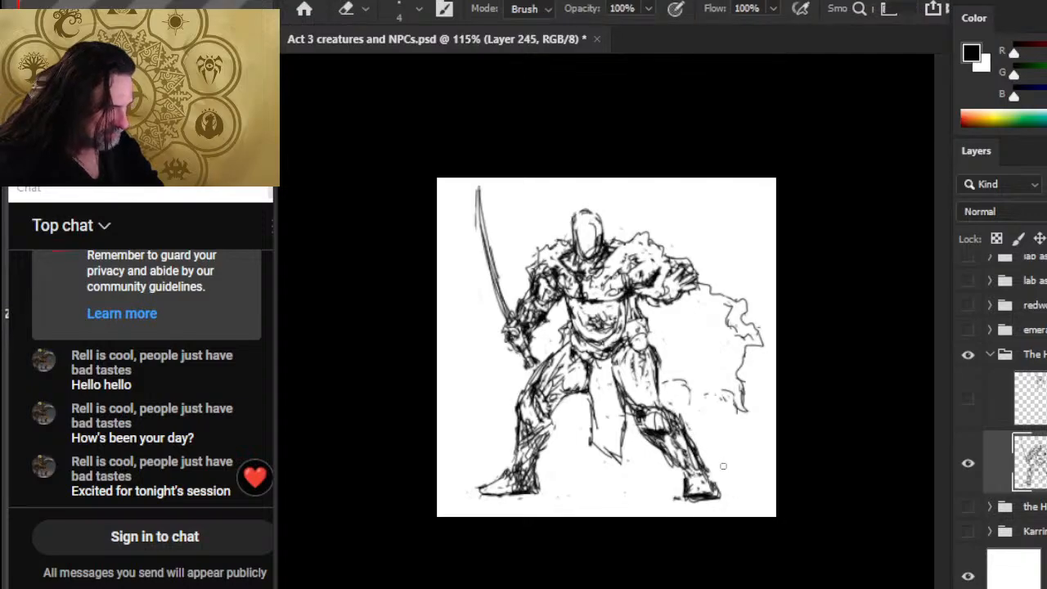
drag(700, 458, 692, 438)
key(b)
Erase and redraw the cape-side thigh's inner contour from the groin to the knee
key(e)
drag(629, 394, 639, 414)
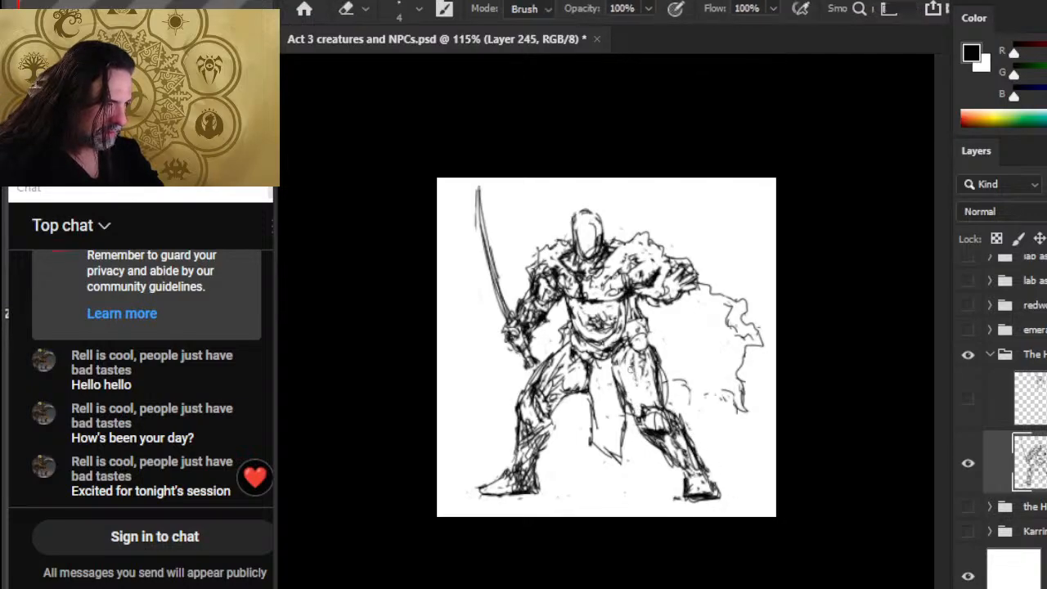
key(b)
mouse_move(604, 355)
mouse_down()
mouse_move(615, 353)
mouse_move(634, 407)
mouse_up()
Trim and redraw the cape-side thigh's outer edge and clean stray marks around the knee and shin
key(e)
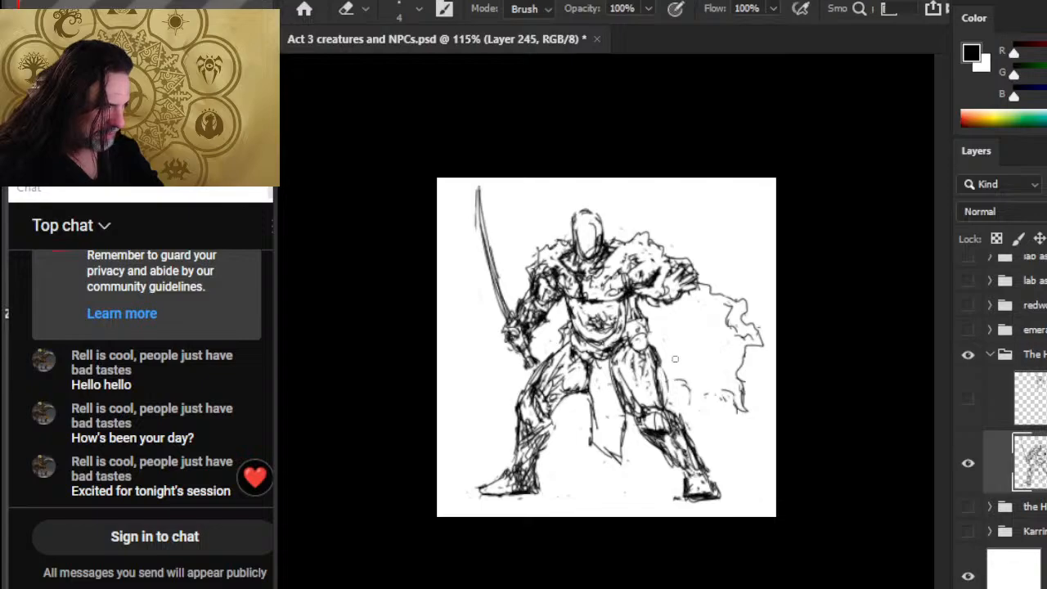
drag(675, 359, 659, 406)
key(b)
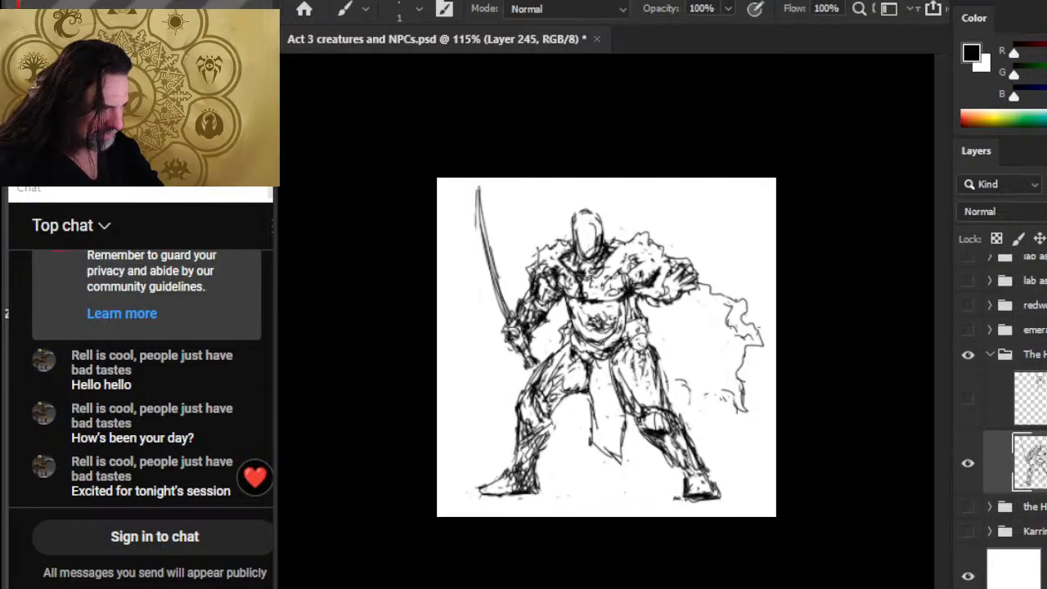
key(e)
key(b)
key(e)
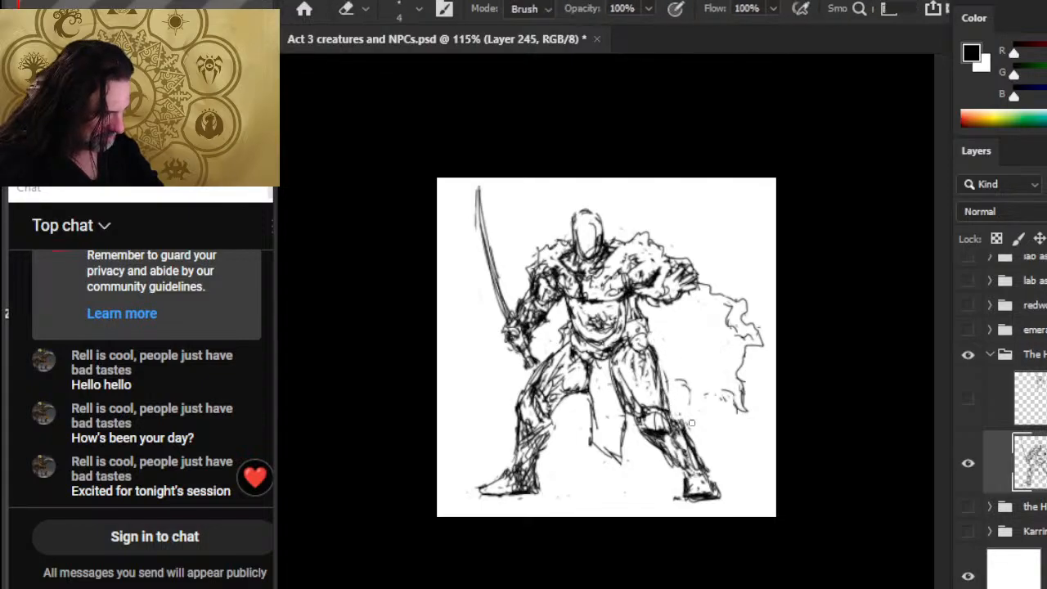
mouse_move(700, 458)
mouse_down()
mouse_move(688, 427)
mouse_move(616, 456)
mouse_up()
Rotate the whole figure sketch slightly counter-clockwise with Free Transform
key(l)
key(ctrl+space)
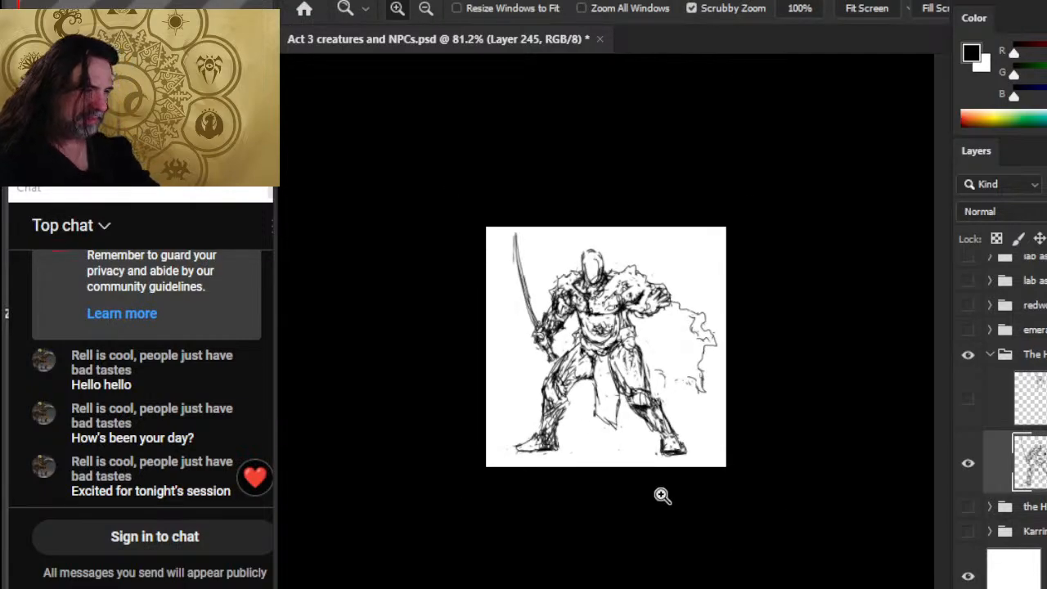
right_click(557, 368)
click(691, 263)
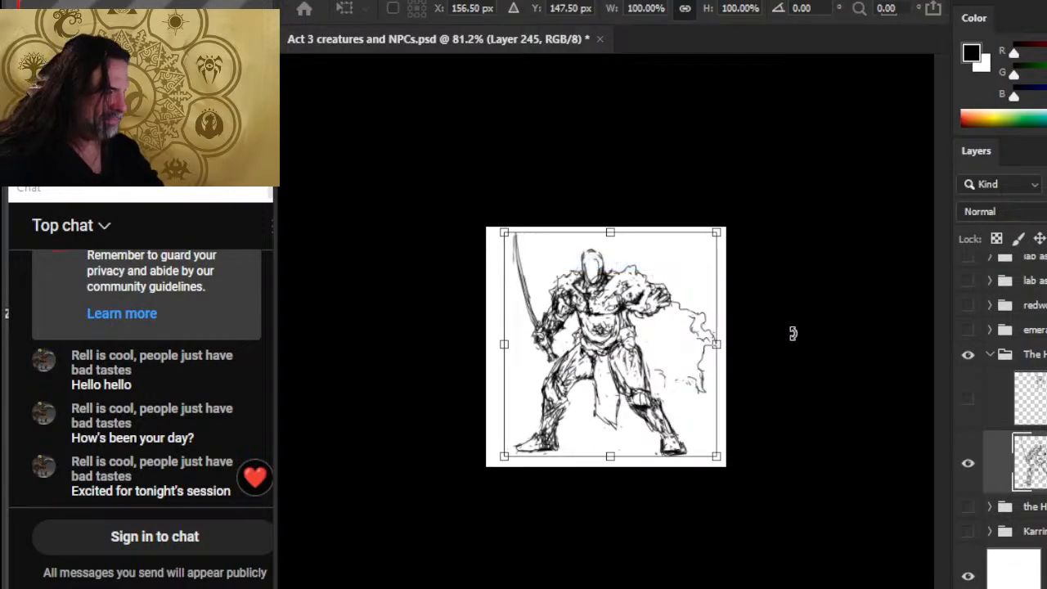
drag(791, 335, 790, 329)
key(Return)
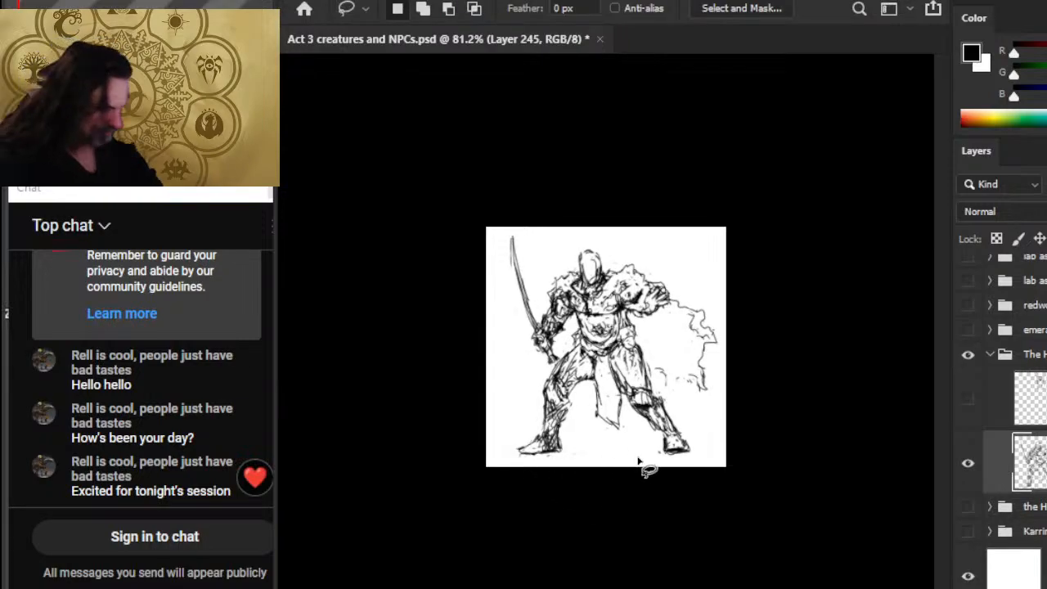
Lasso the cape-side foot and rotate it about 2.44 degrees clockwise with Free Transform
drag(653, 447, 704, 447)
right_click(651, 408)
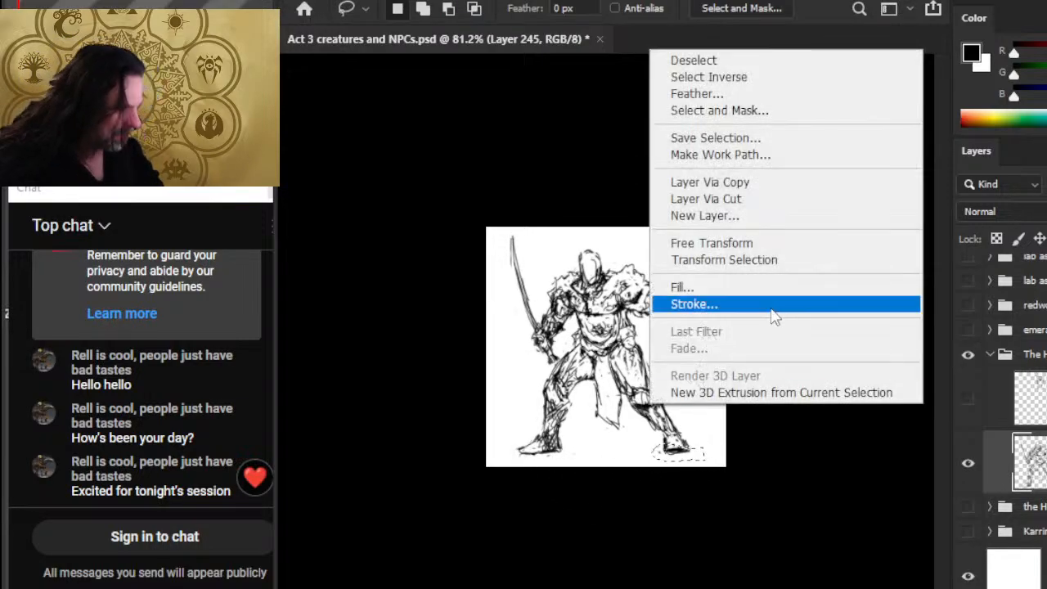
click(767, 243)
drag(797, 306, 798, 315)
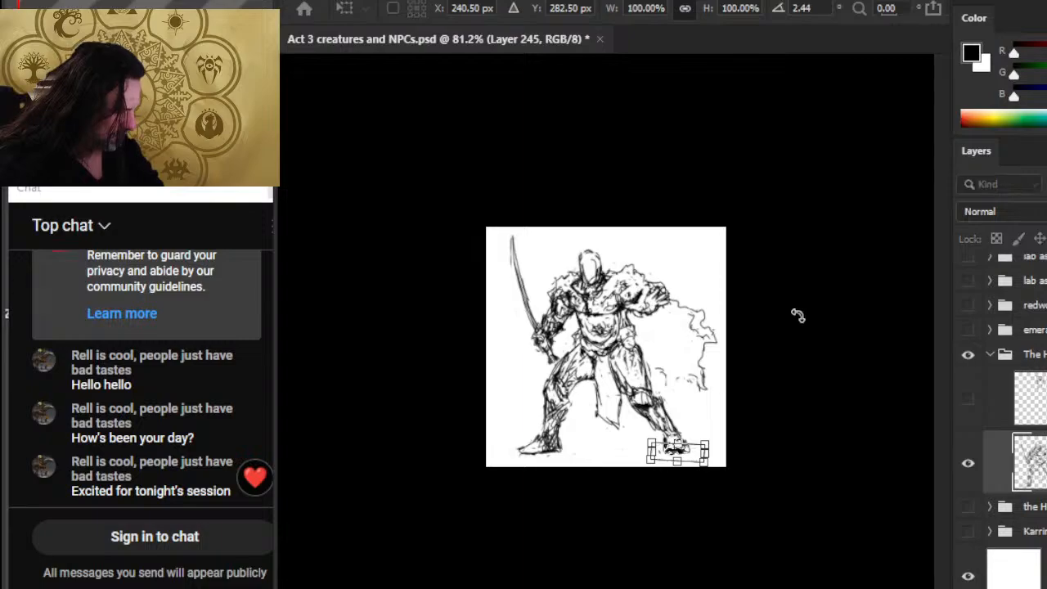
key(Return)
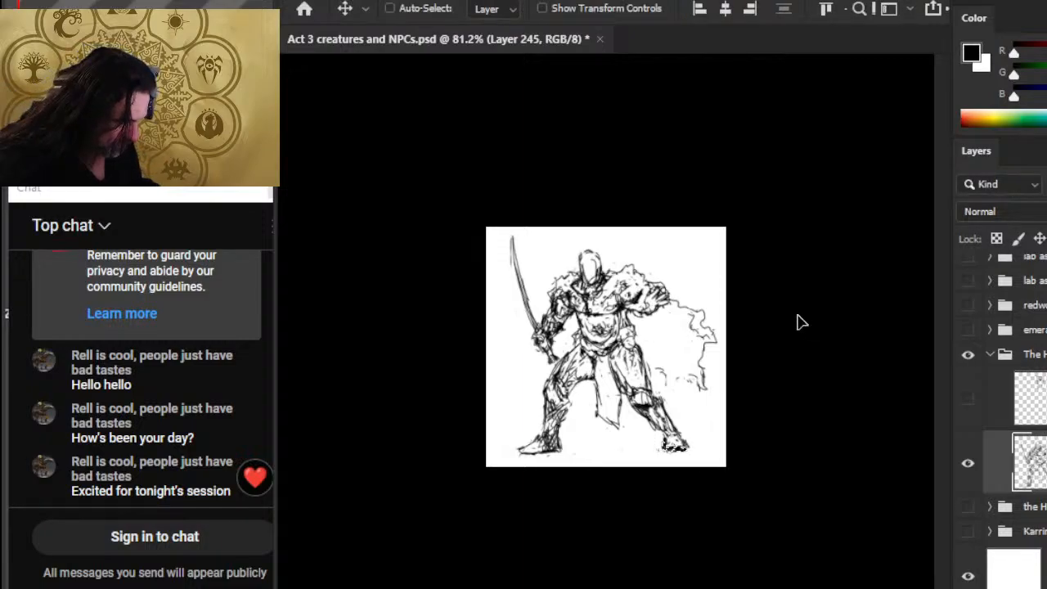
key(l)
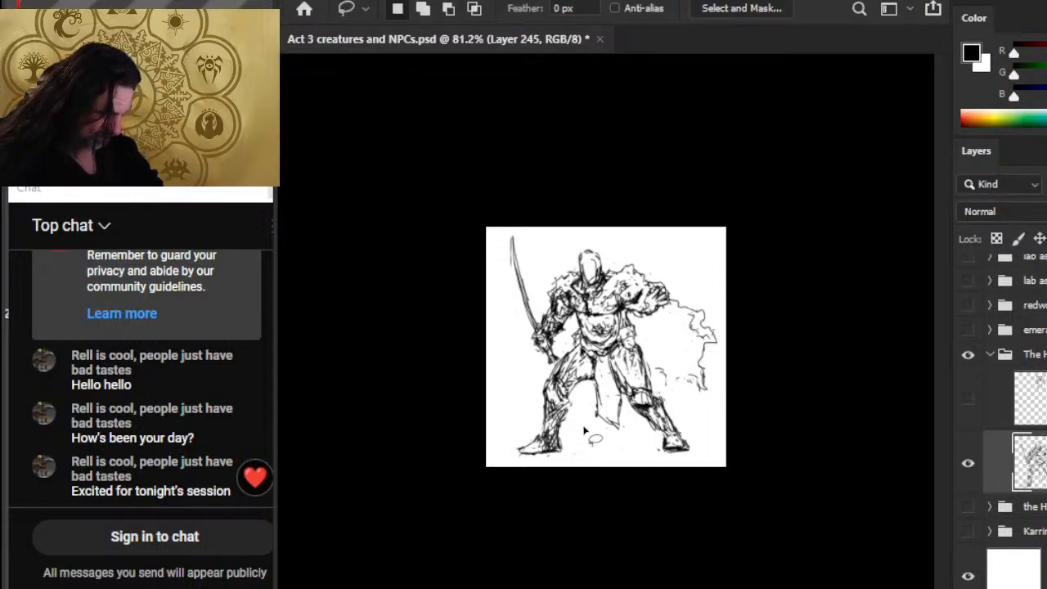
Try a very slight rotation of the whole figure sketch with Free Transform
right_click(686, 359)
click(696, 274)
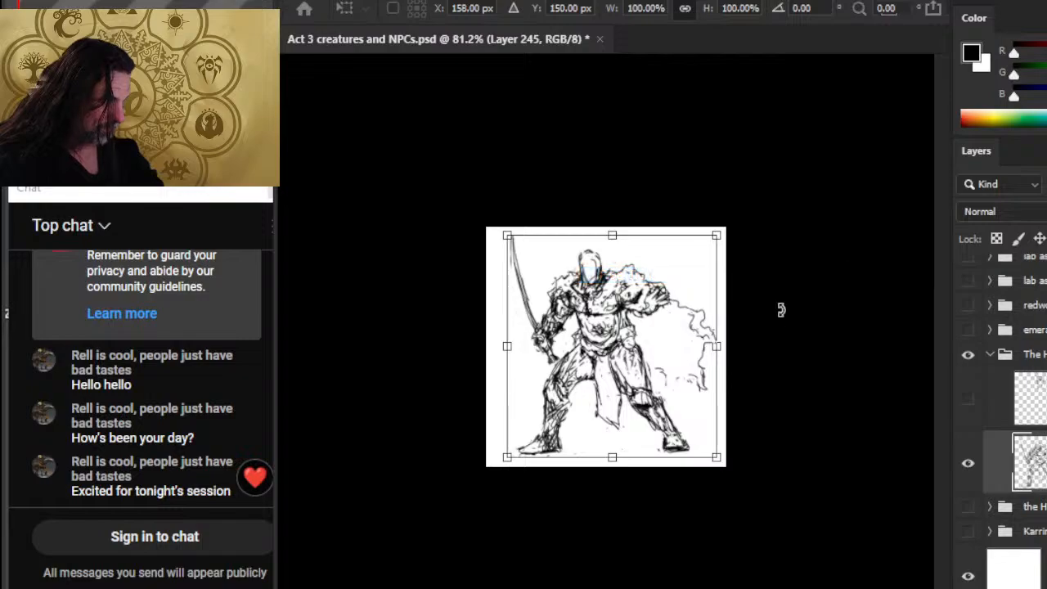
drag(778, 307, 776, 308)
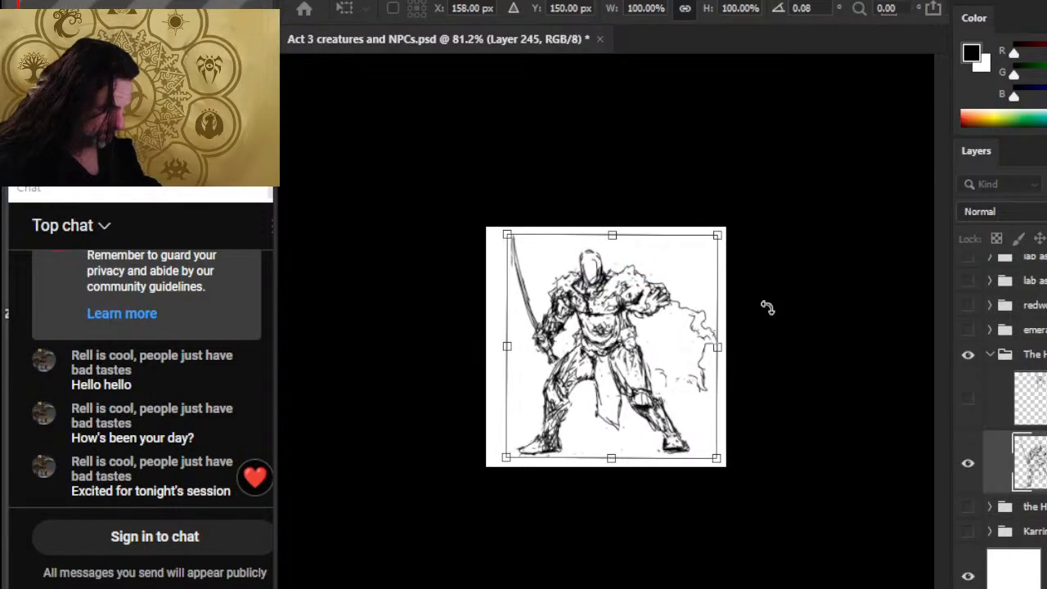
key(Return)
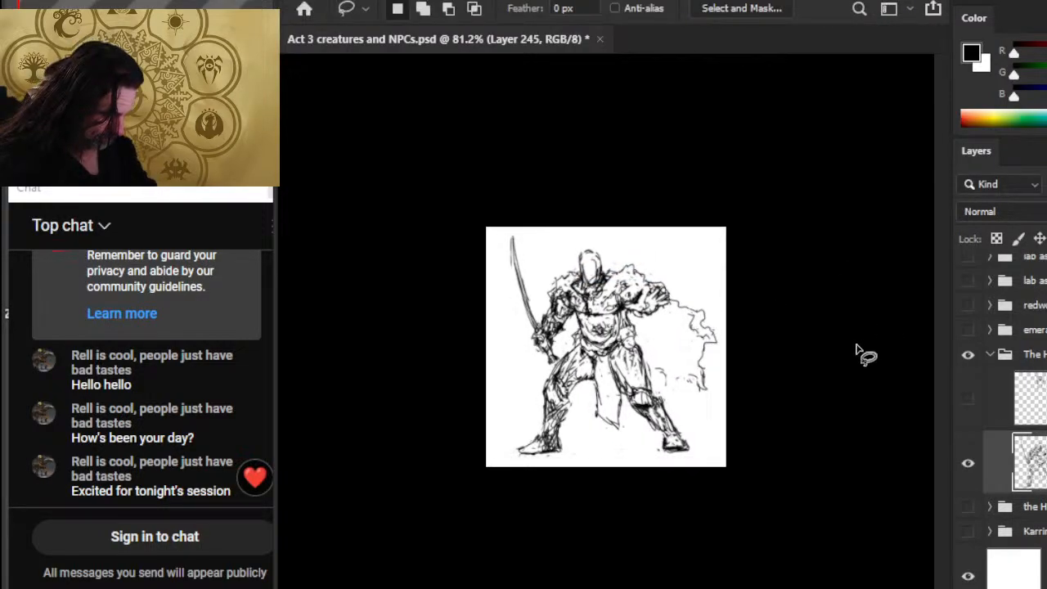
Try tilting the whole figure about 1.27 degrees clockwise, and rotate it back counter-clockwise
right_click(665, 433)
click(757, 304)
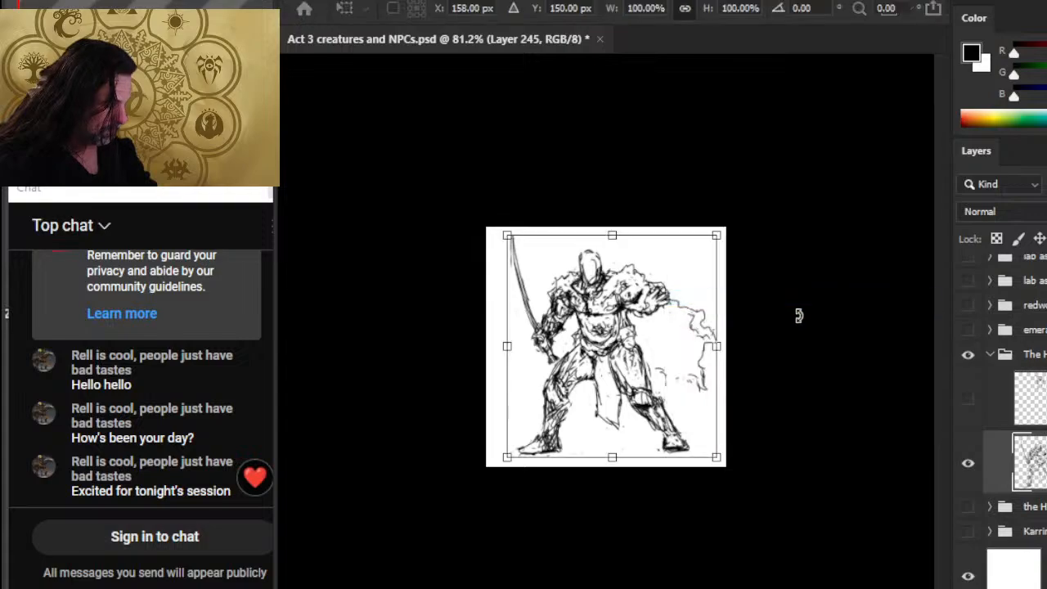
drag(797, 315, 796, 306)
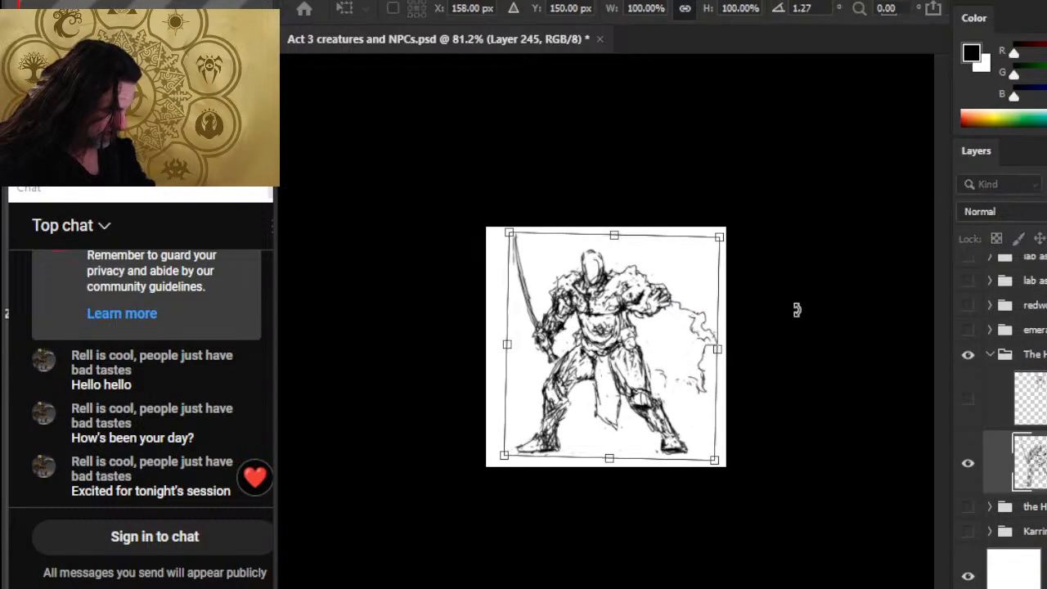
key(Return)
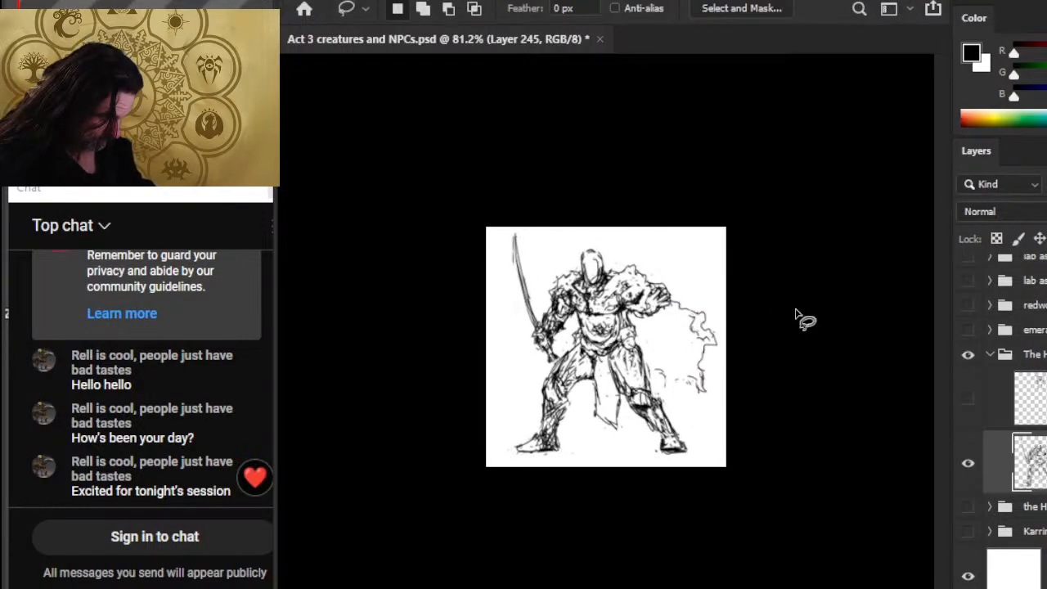
right_click(615, 404)
click(720, 252)
drag(787, 324, 784, 319)
key(Return)
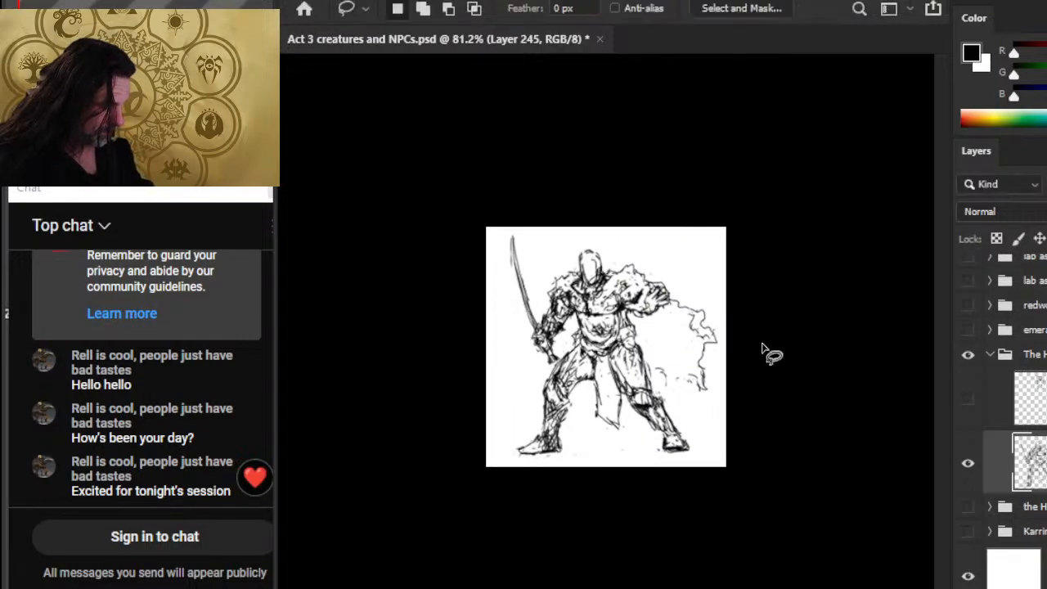
Lasso the cape-side shin and foot, move them slightly inward toward the body, and deselect
mouse_move(686, 422)
mouse_down()
mouse_move(662, 395)
mouse_move(688, 449)
mouse_move(674, 454)
mouse_up()
key(v)
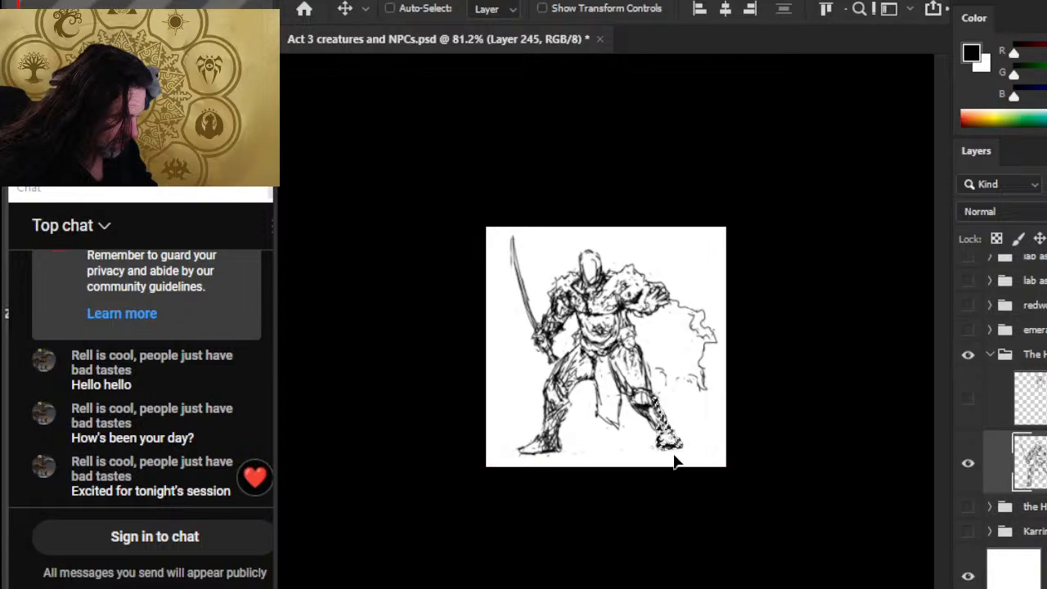
key(l)
key(ctrl+d)
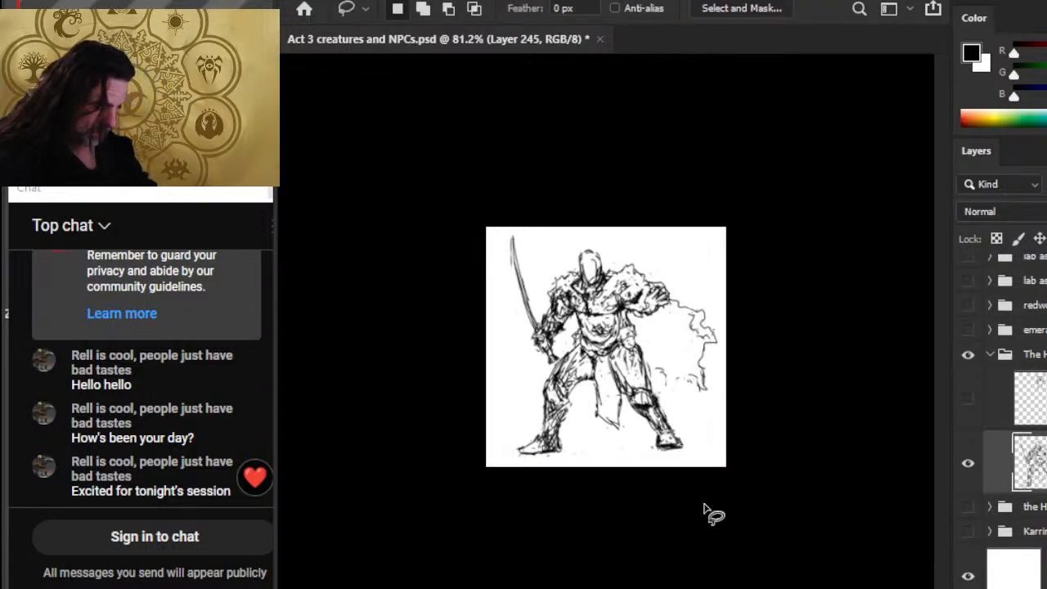
Lasso the cape-side shin and foot, enlarge them to 105.97% with Free Transform, and deselect
mouse_move(776, 337)
mouse_down()
mouse_move(767, 364)
mouse_move(703, 369)
mouse_move(640, 406)
mouse_move(657, 401)
mouse_move(650, 388)
mouse_move(634, 391)
mouse_move(628, 416)
mouse_move(691, 446)
mouse_up()
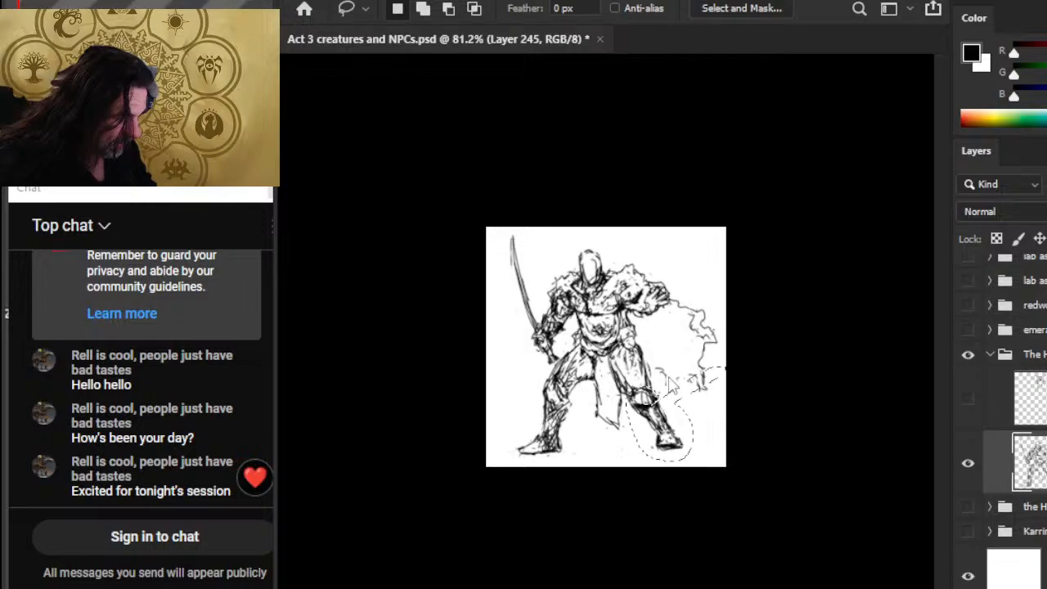
right_click(667, 384)
click(739, 229)
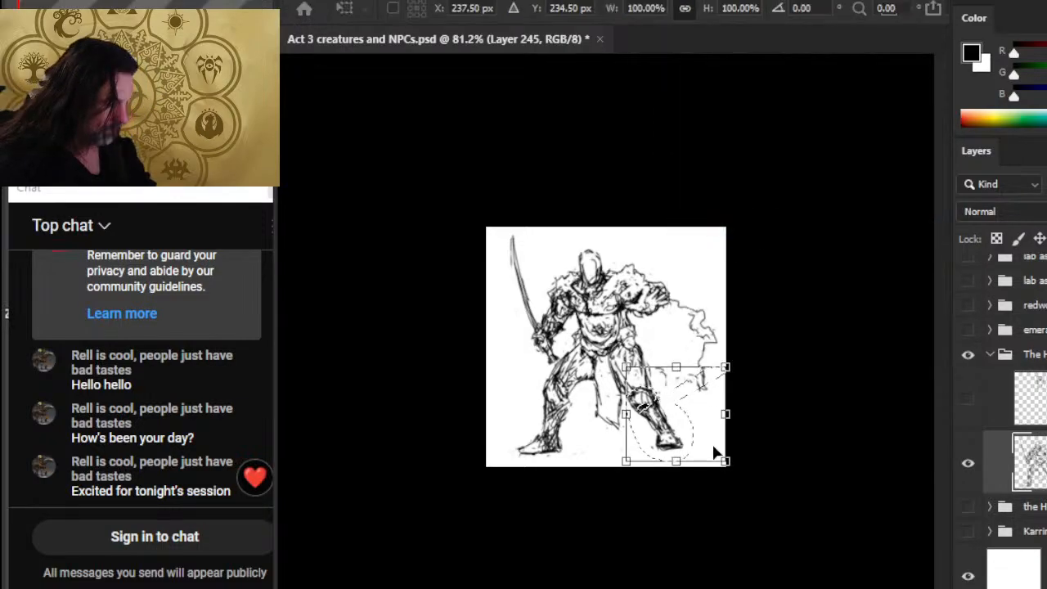
drag(726, 461, 731, 466)
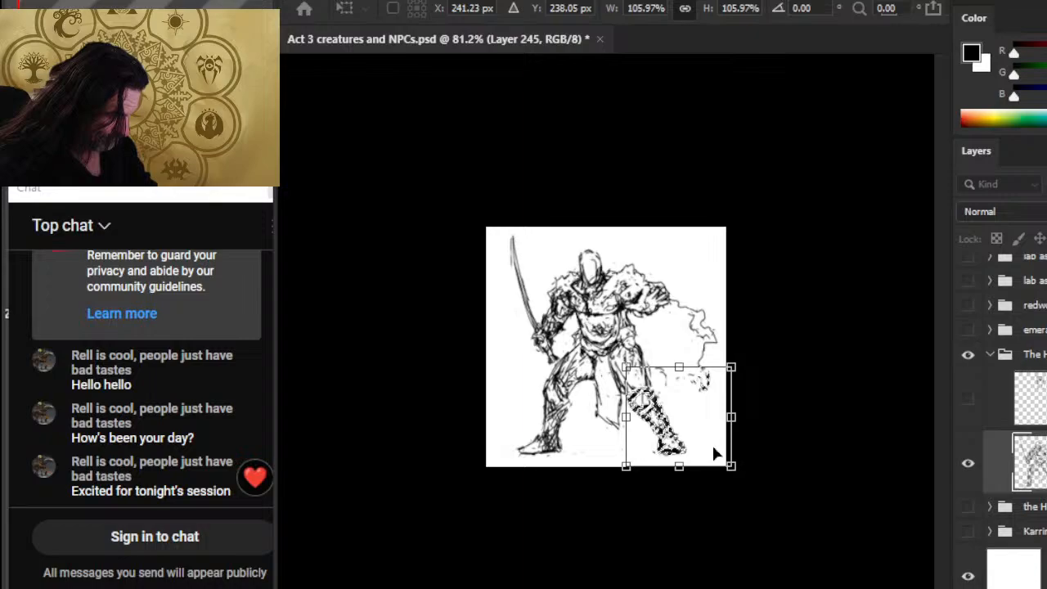
key(Return)
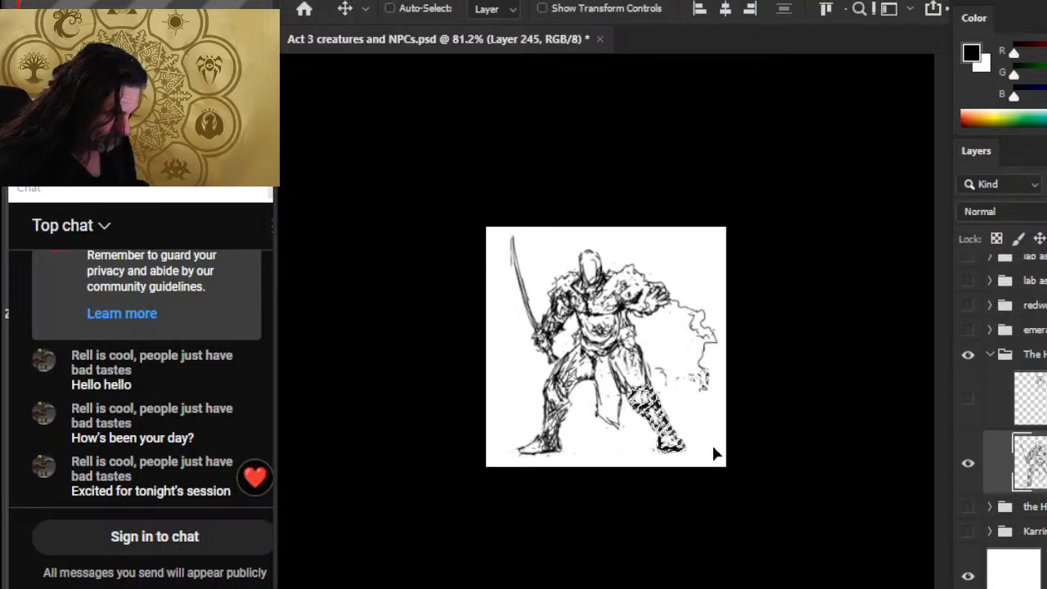
key(l)
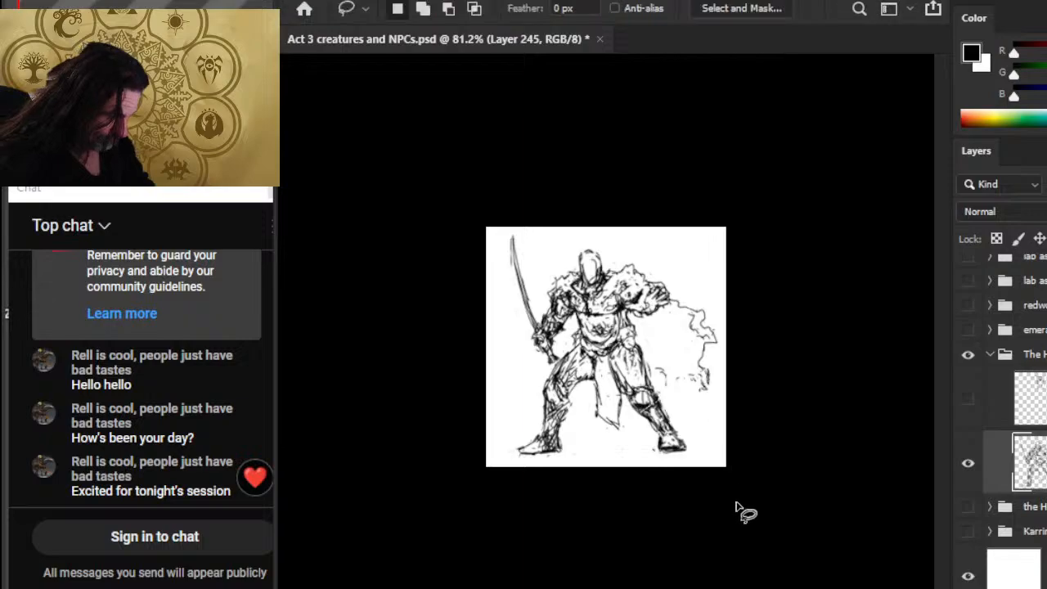
Try a very slight rotation of the whole figure sketch with Free Transform
right_click(655, 369)
click(767, 233)
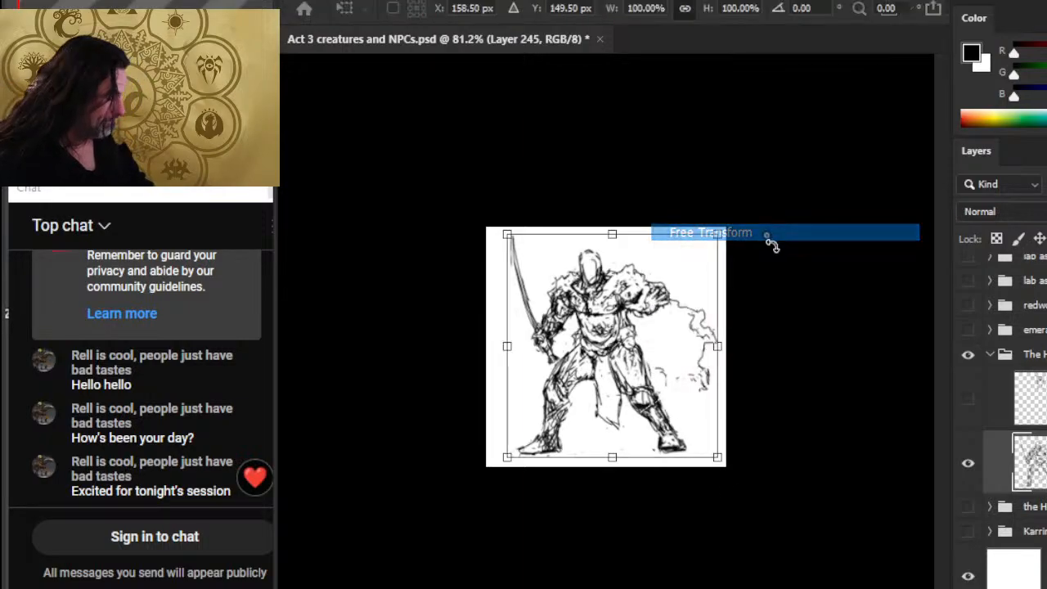
drag(809, 281, 807, 283)
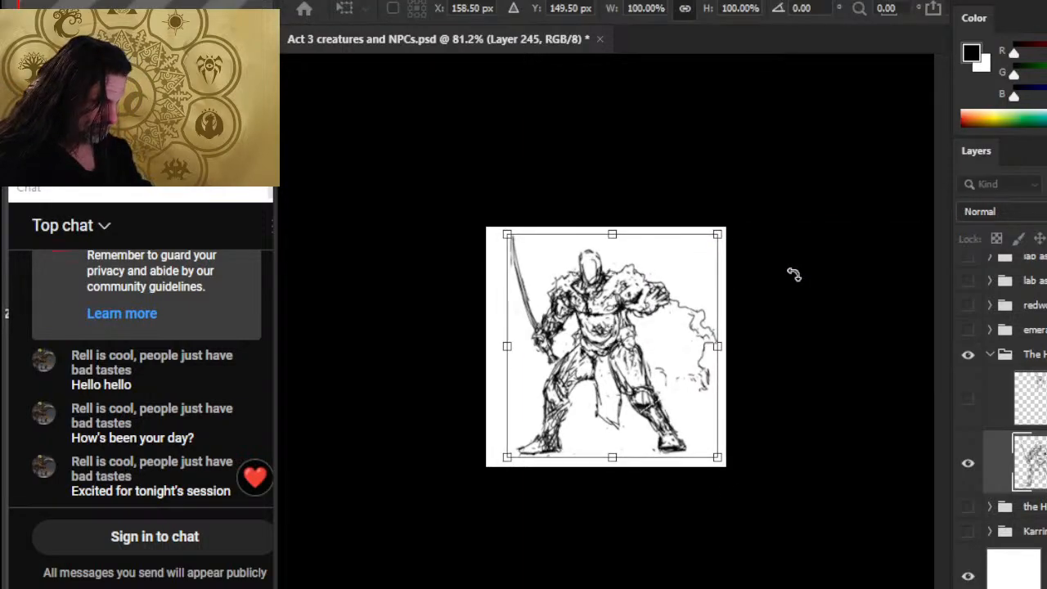
key(Return)
Clean up the outer contour of the cape-side thigh just above the knee with the Eraser and Brush
key(b)
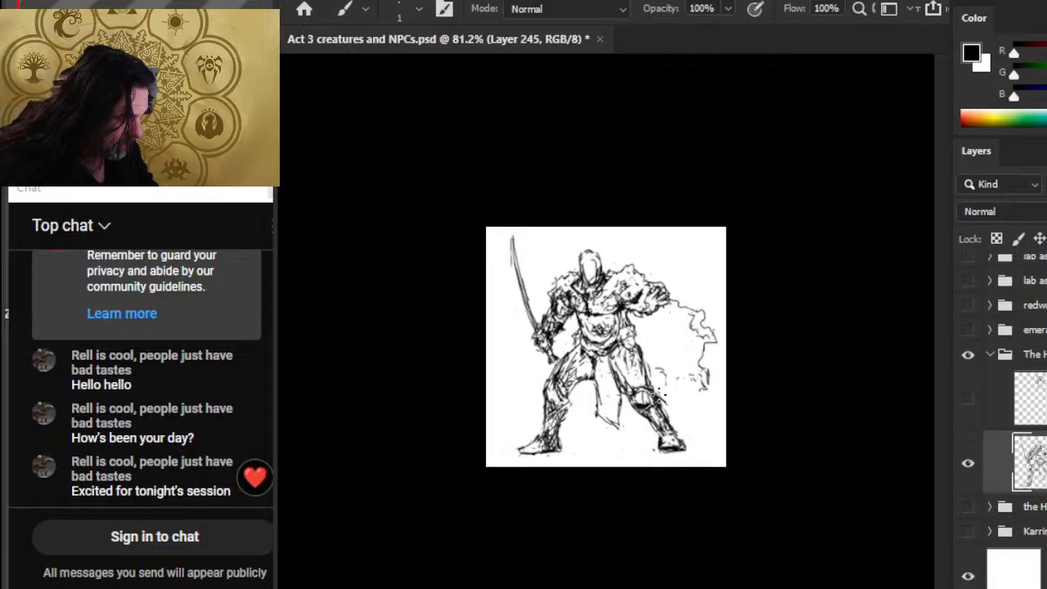
key(e)
key(b)
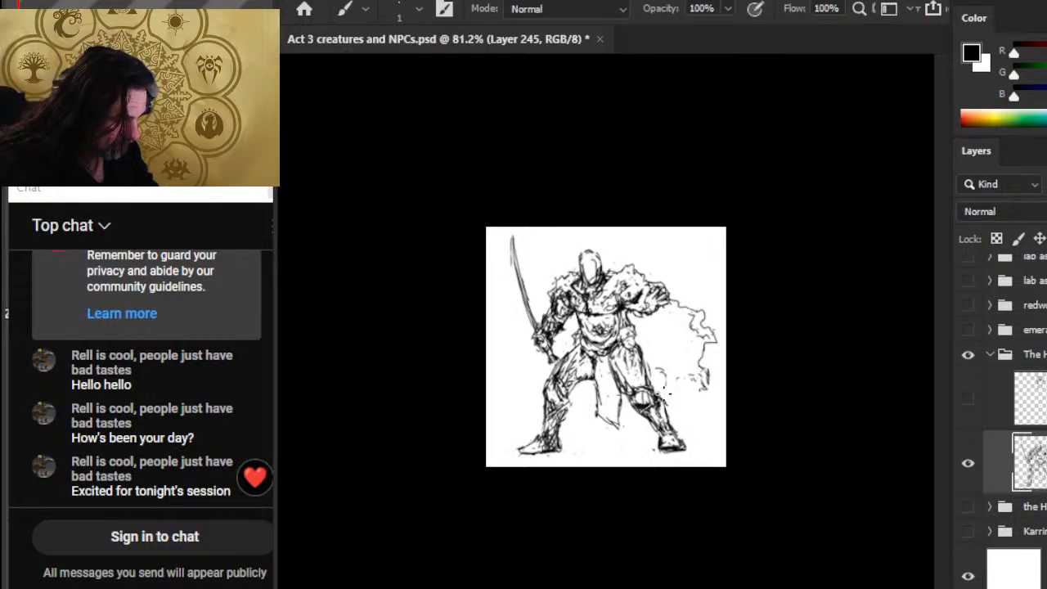
key(e)
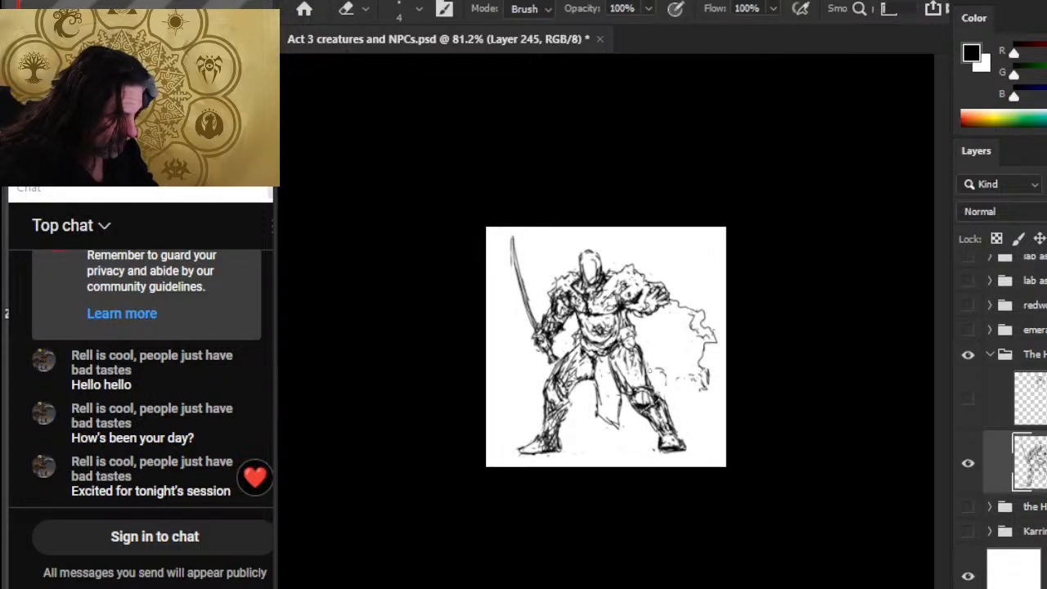
drag(647, 368, 650, 386)
key(b)
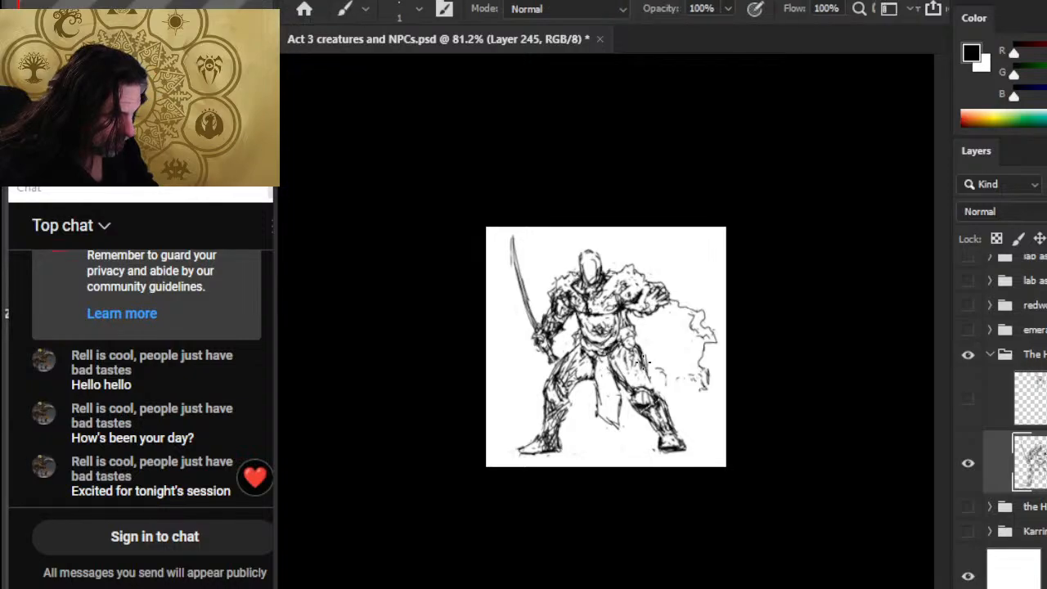
Lasso the cape-side knee, shin and foot, move them slightly outward from the body, and deselect
key(l)
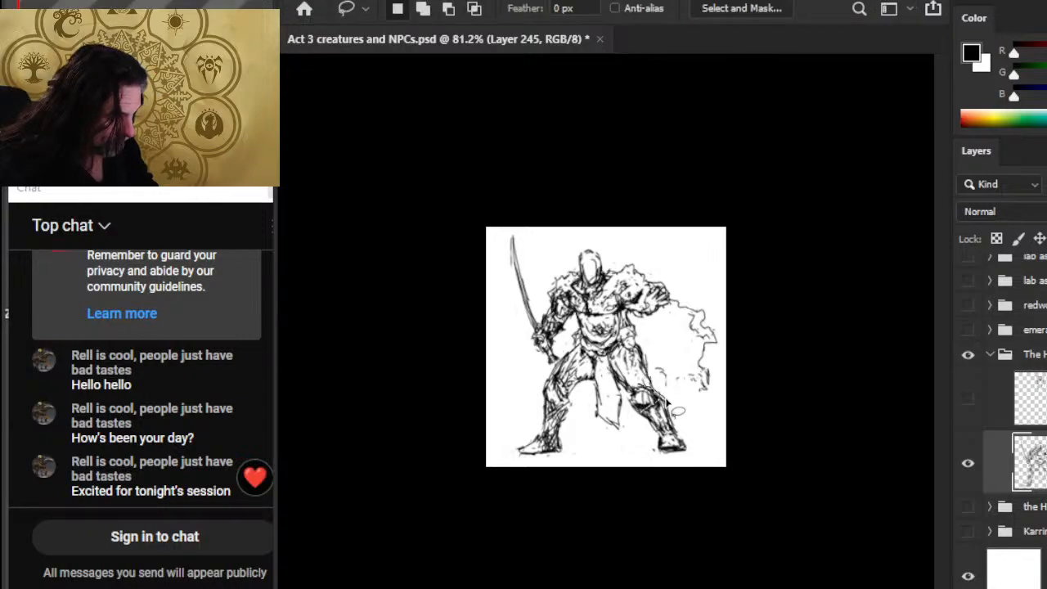
drag(667, 401, 657, 389)
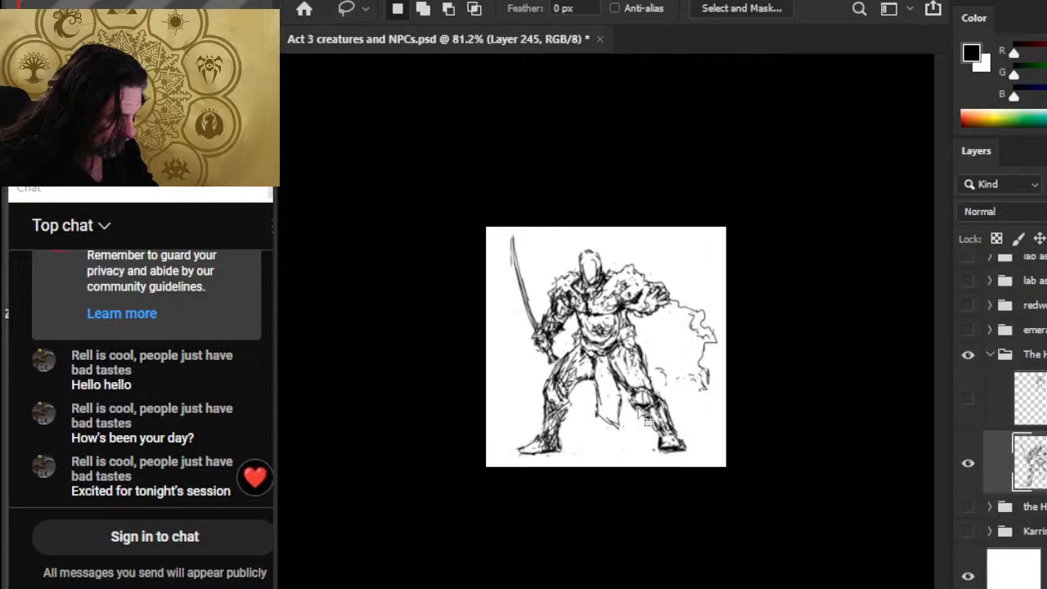
key(v)
drag(652, 426, 655, 427)
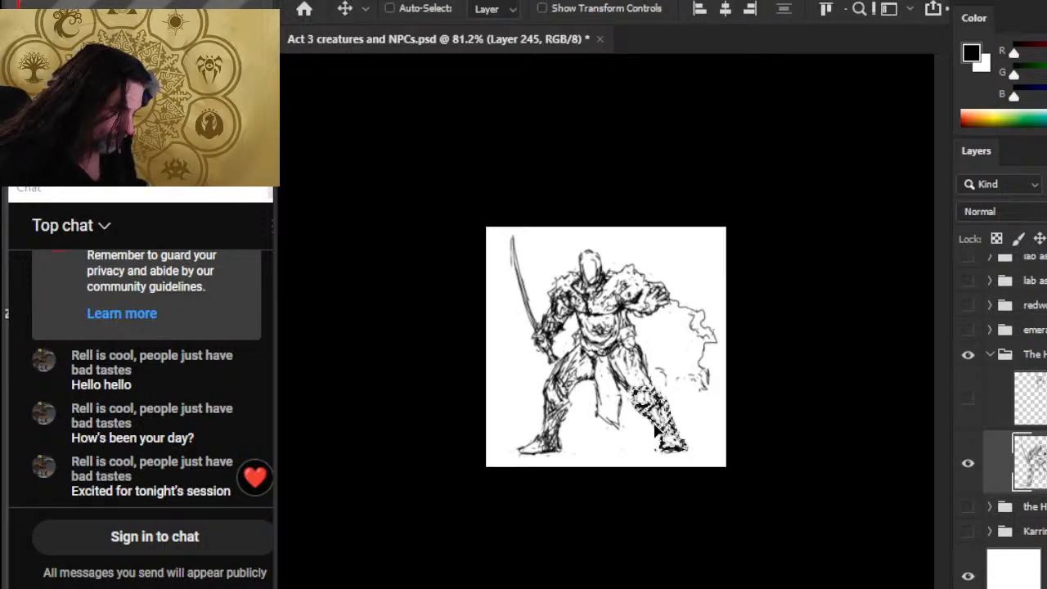
key(ctrl+d)
key(l)
Erase stray lines along the inner cape-side thigh and redraw the thigh's outer contour down to the knee
key(b)
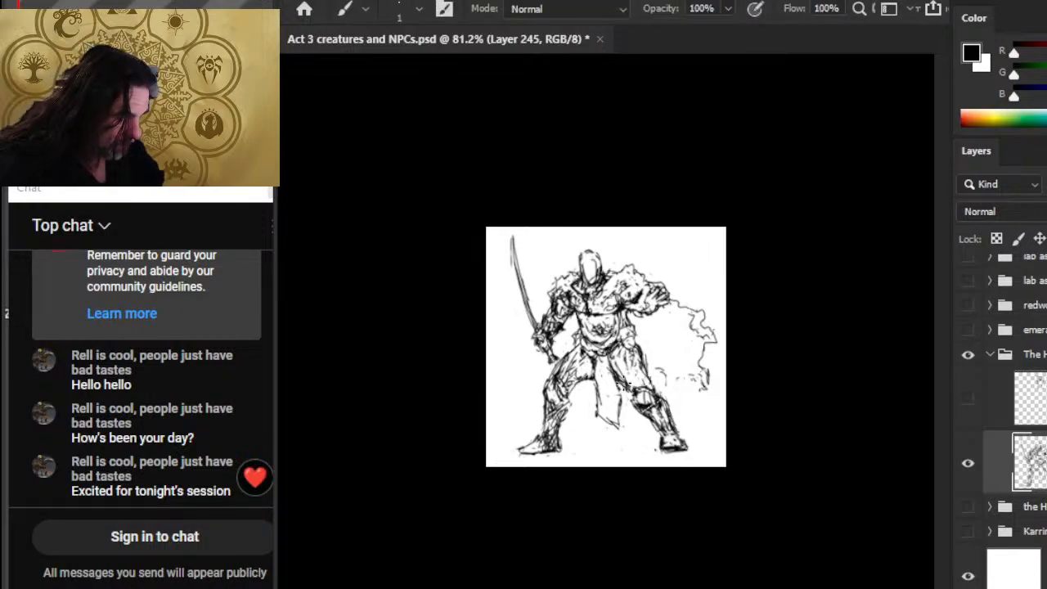
key(e)
drag(621, 377, 632, 396)
key(b)
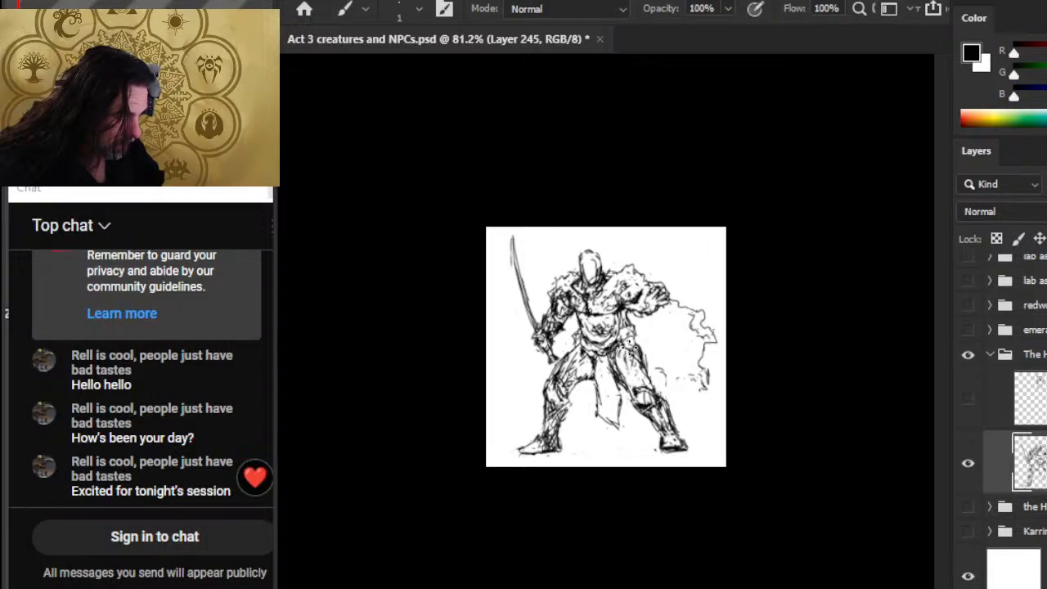
drag(639, 353, 652, 388)
Sketch and clean up lines from the sword-side waist down the hip and upper thigh
mouse_move(573, 336)
mouse_down()
mouse_move(583, 344)
mouse_move(563, 373)
mouse_up()
mouse_move(553, 382)
mouse_down()
mouse_move(578, 366)
mouse_move(611, 380)
mouse_move(557, 373)
mouse_move(576, 332)
mouse_move(581, 350)
mouse_up()
key(e)
key(b)
key(e)
key(b)
key(e)
key(b)
key(e)
key(b)
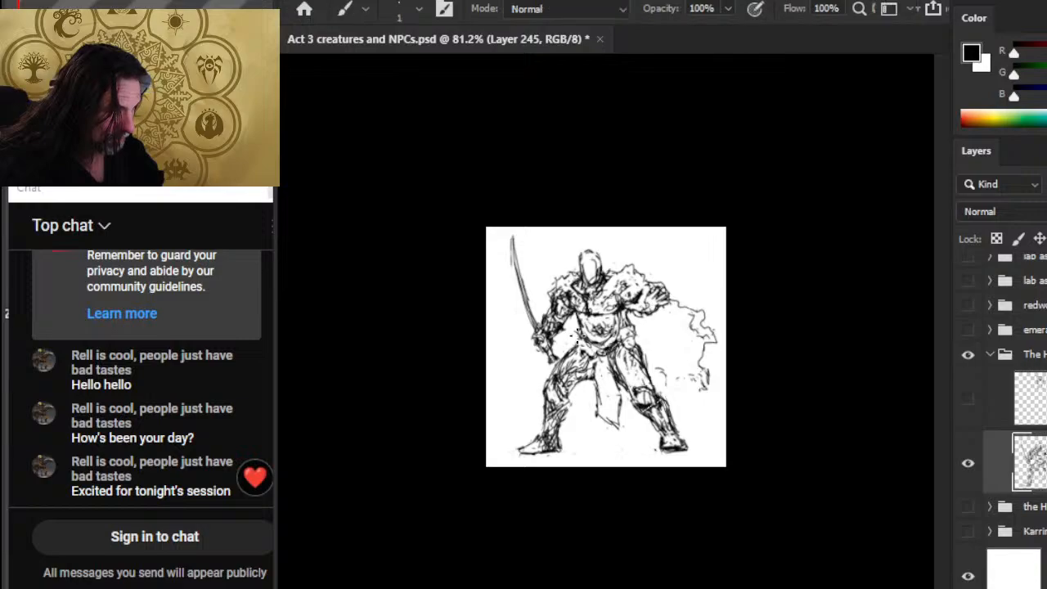
Rework the cape-side thigh, trimming its shading and outer edge and redrawing its inner contour
key(e)
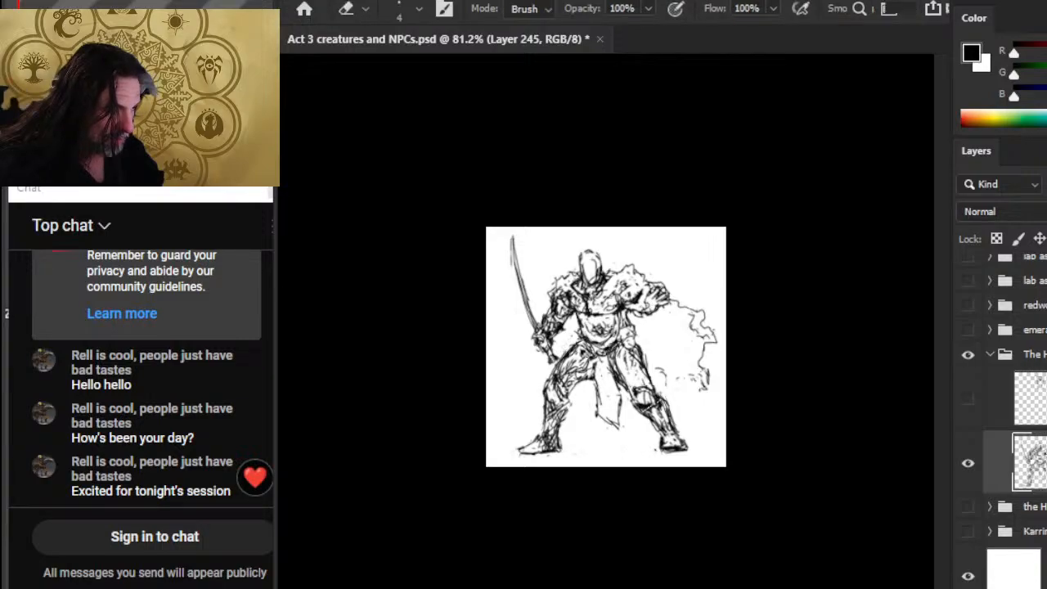
mouse_move(637, 369)
mouse_down()
mouse_move(632, 347)
mouse_move(650, 370)
mouse_move(626, 374)
mouse_move(633, 391)
mouse_up()
key(b)
drag(613, 361, 634, 388)
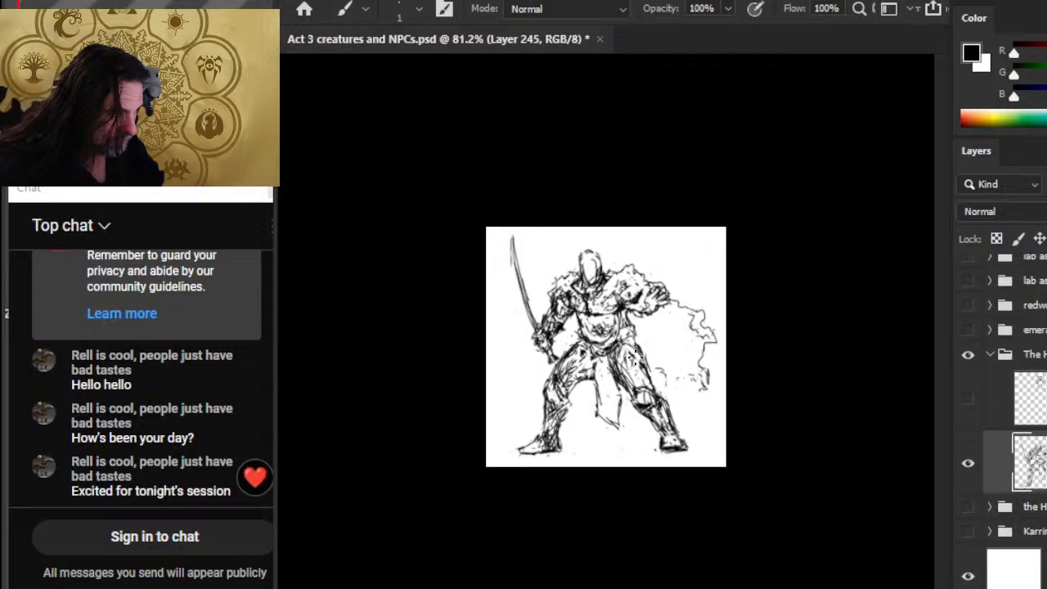
key(e)
drag(638, 347, 646, 370)
key(b)
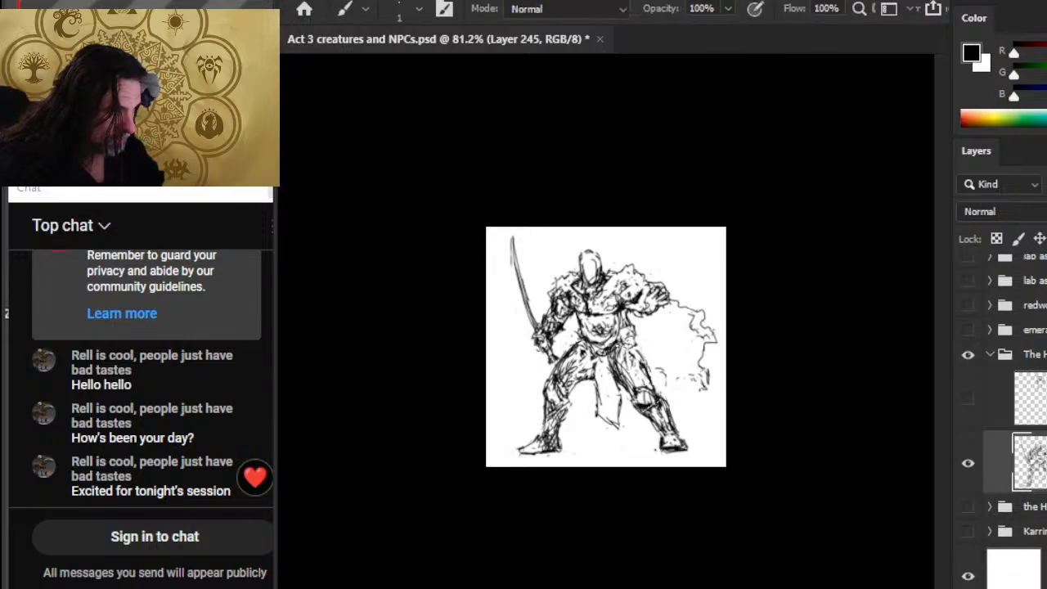
key(e)
drag(642, 355, 660, 380)
key(b)
Redraw the ragged lower edge of the cape beside the thigh, alternating Brush and Eraser
key(e)
key(b)
key(e)
key(b)
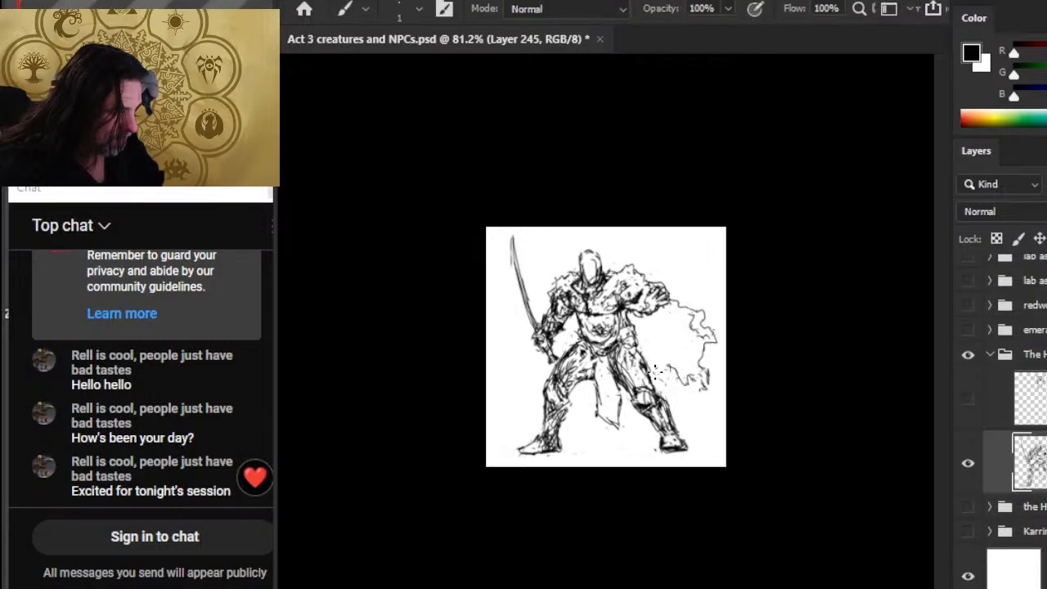
key(e)
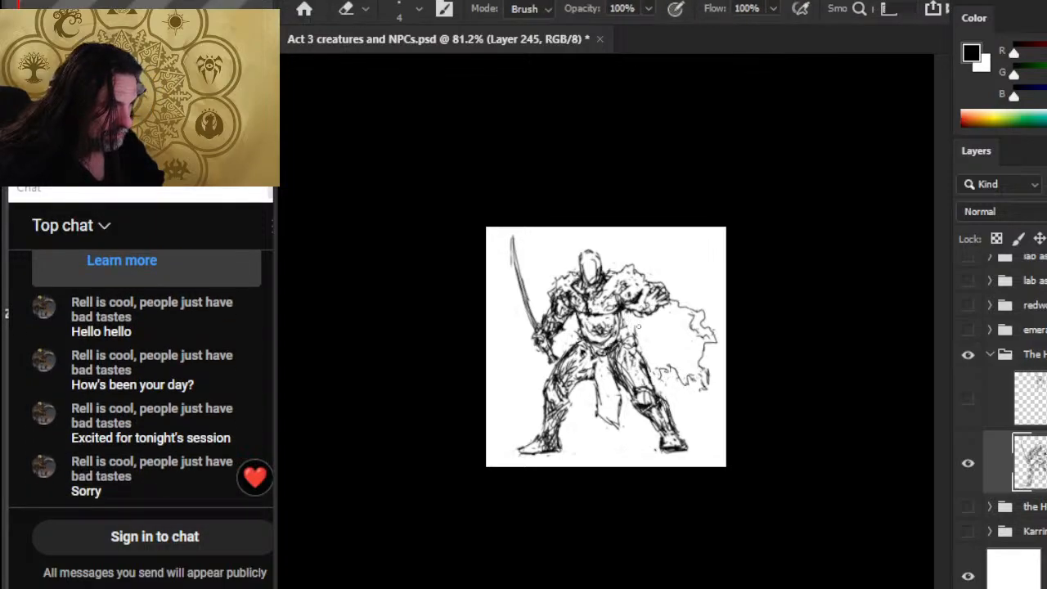
key(b)
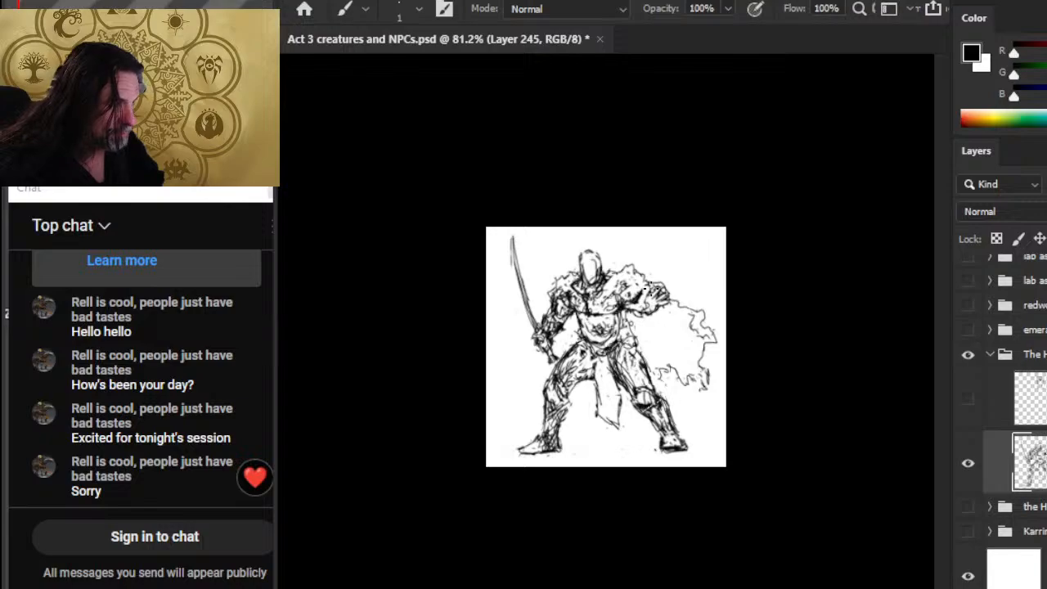
Lasso the cape-side forearm and hand, scale them down slightly with Free Transform, and deselect
key(l)
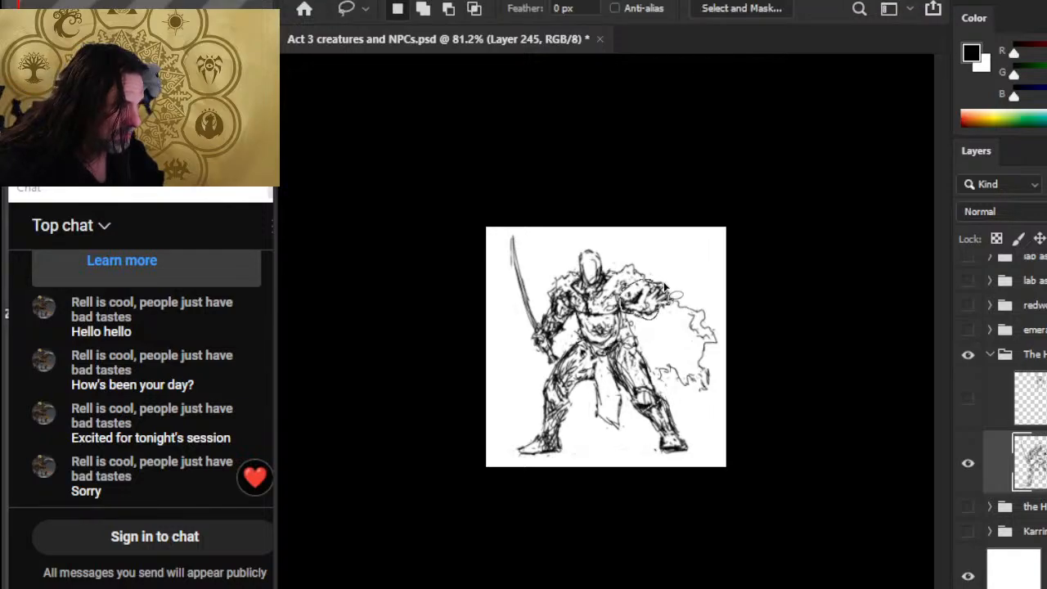
right_click(615, 332)
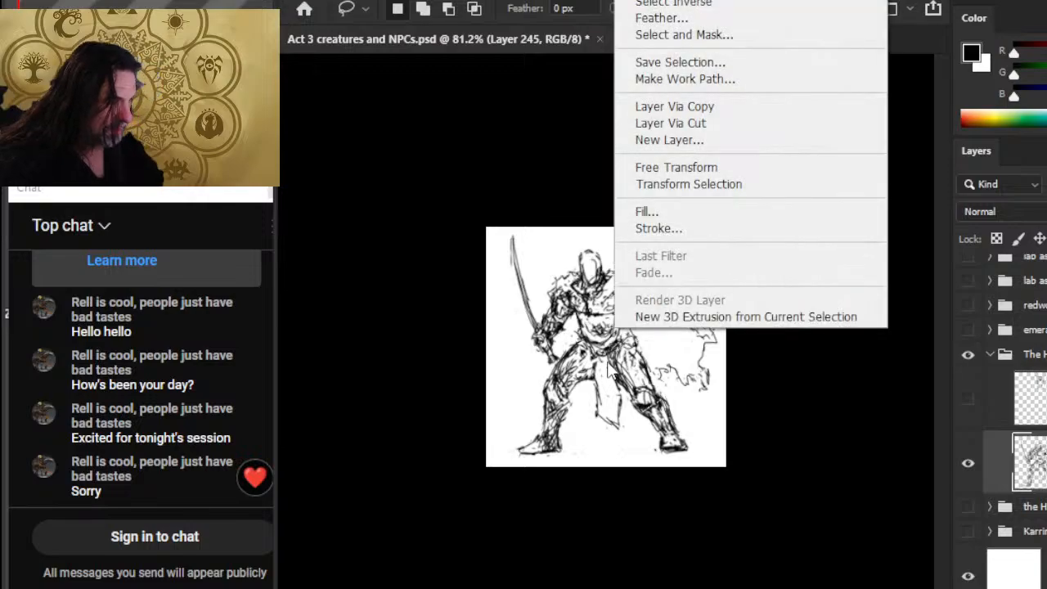
click(691, 168)
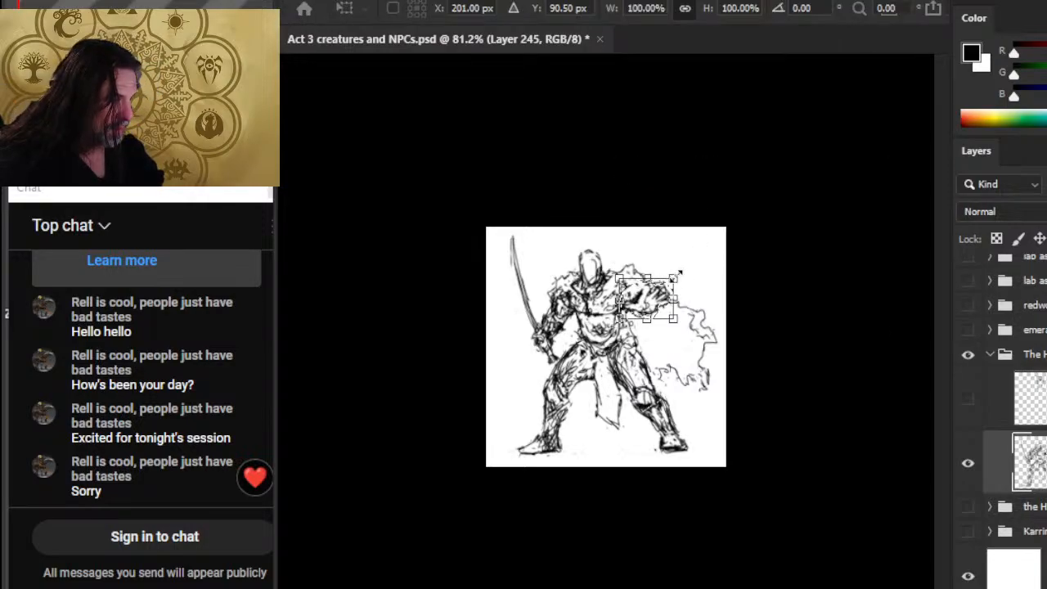
drag(680, 273, 667, 283)
key(Return)
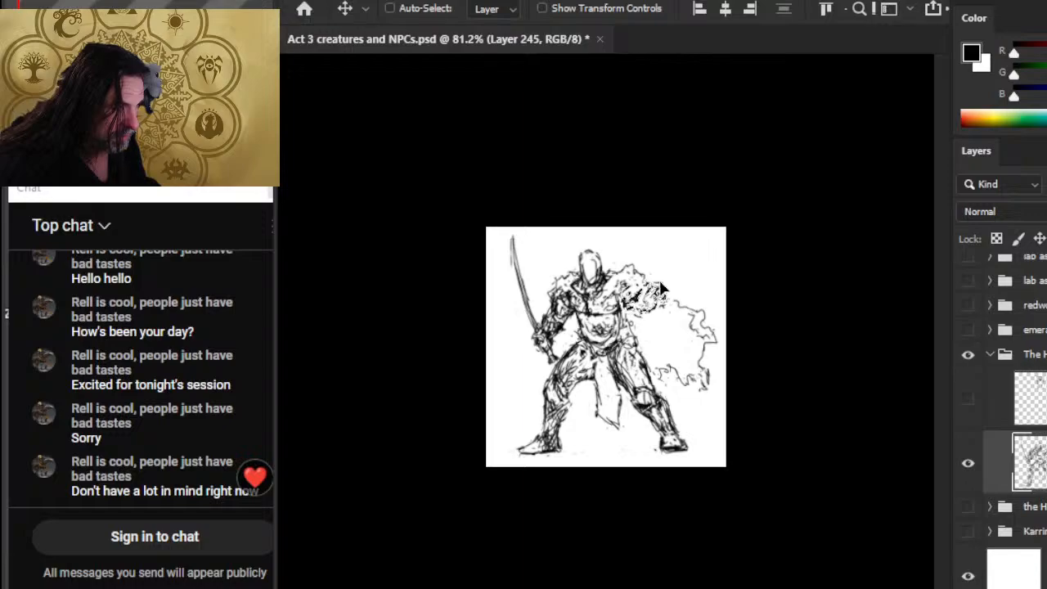
key(ctrl+d)
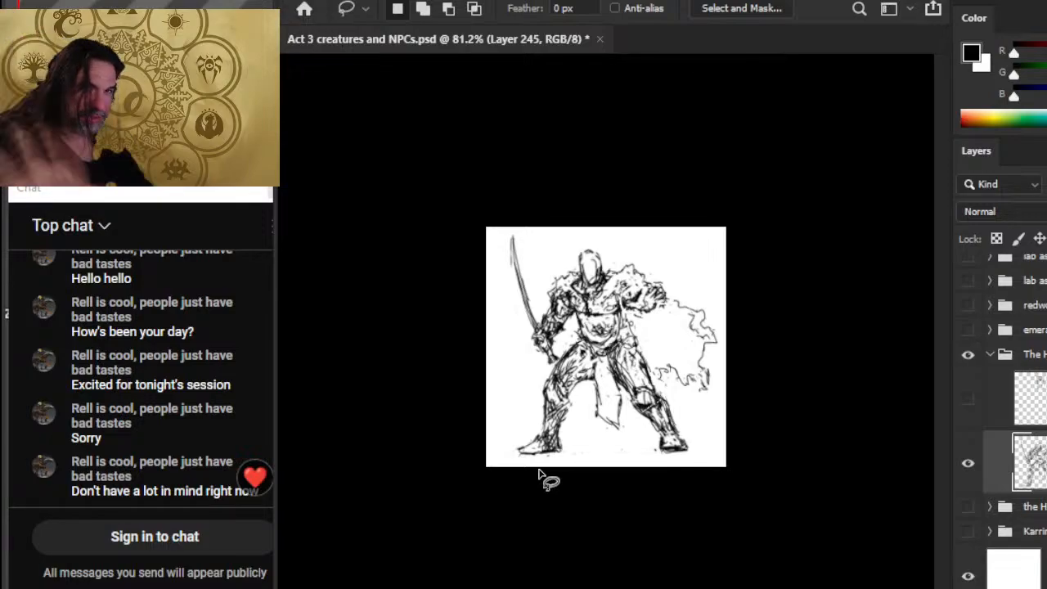
Show the horned helmet layer and move the helmet sideways so it sits over the figure's head
click(966, 401)
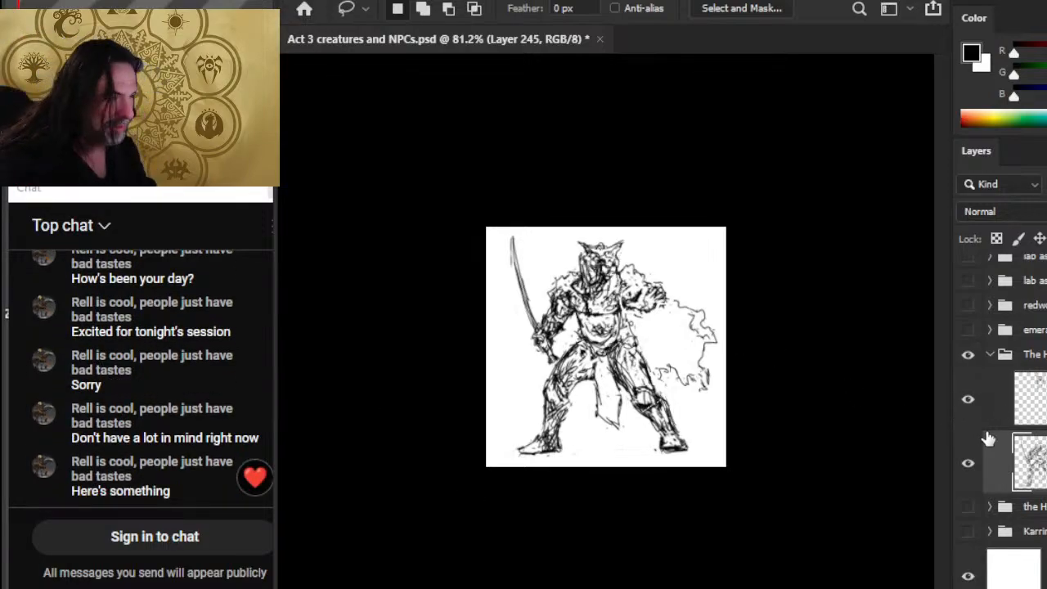
click(1029, 400)
key(v)
mouse_move(681, 367)
mouse_down()
mouse_move(664, 357)
mouse_move(668, 366)
mouse_up()
Scale the horned helmet down slightly with Free Transform to fit the head
key(l)
right_click(603, 335)
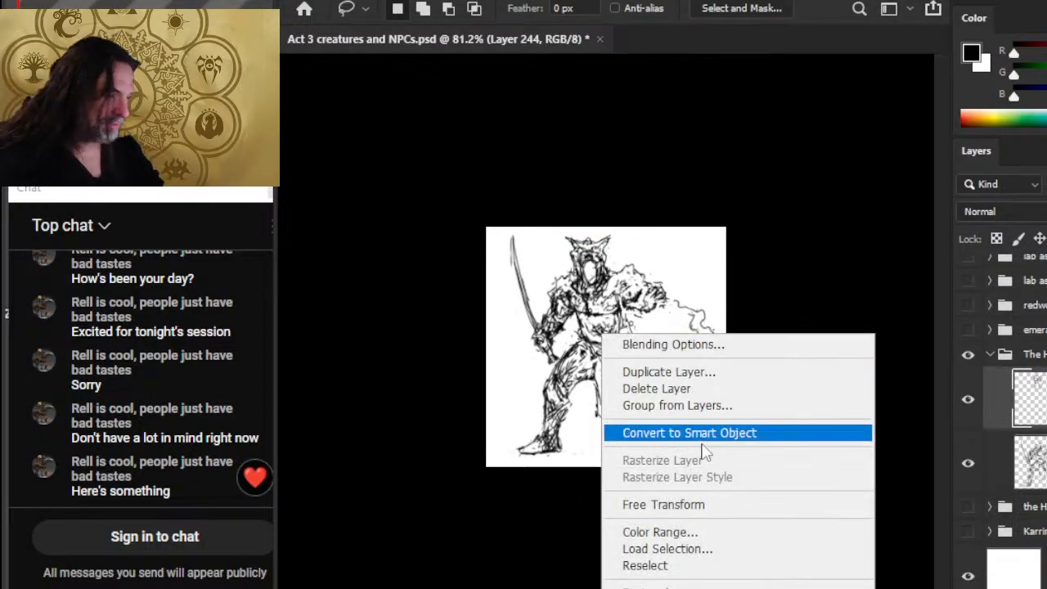
click(732, 504)
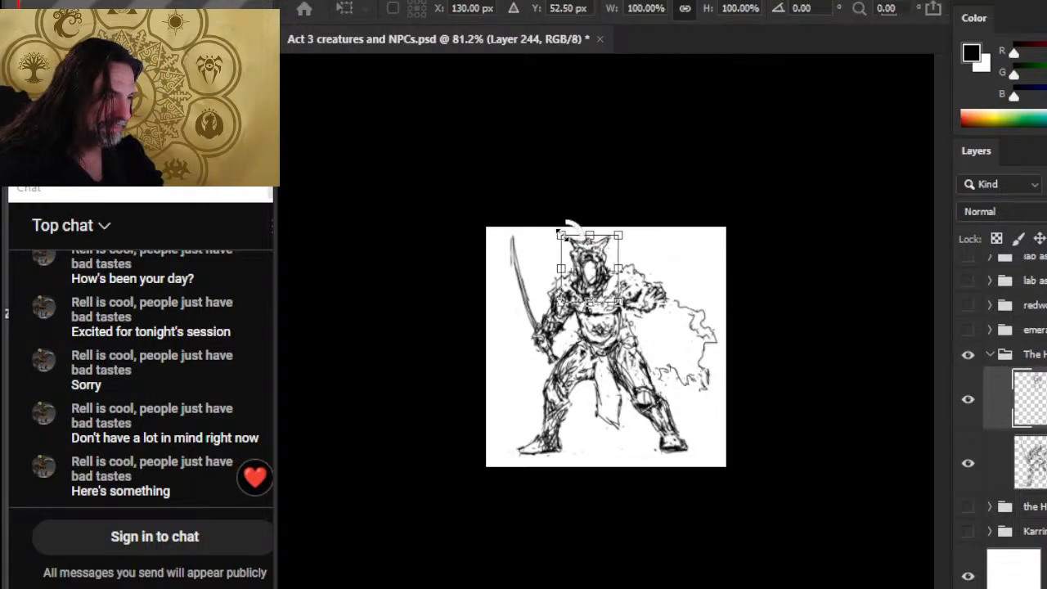
drag(562, 236, 566, 242)
key(Return)
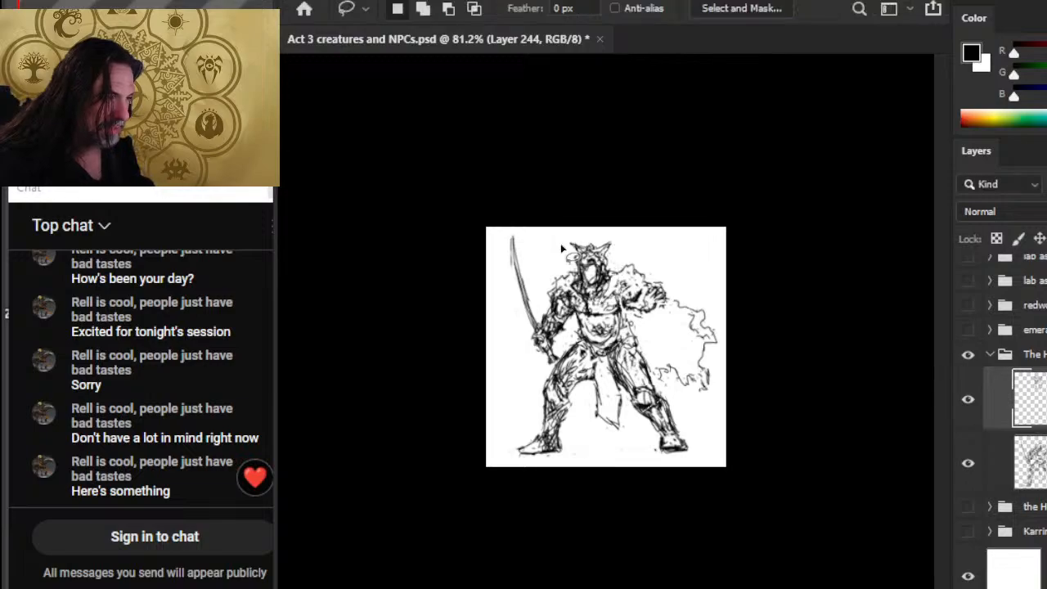
Lower the body sketch layer's opacity to 50% and select the helmet layer for drawing with the Brush
key(z)
mouse_move(570, 334)
mouse_down()
mouse_move(654, 299)
mouse_move(682, 264)
mouse_move(688, 277)
mouse_up()
key(v)
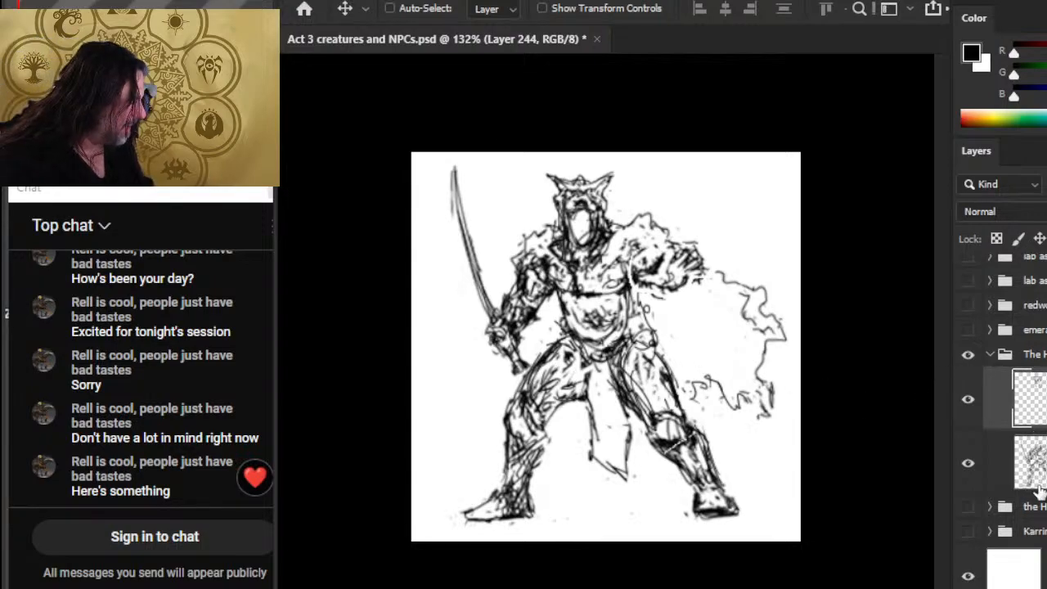
click(1028, 462)
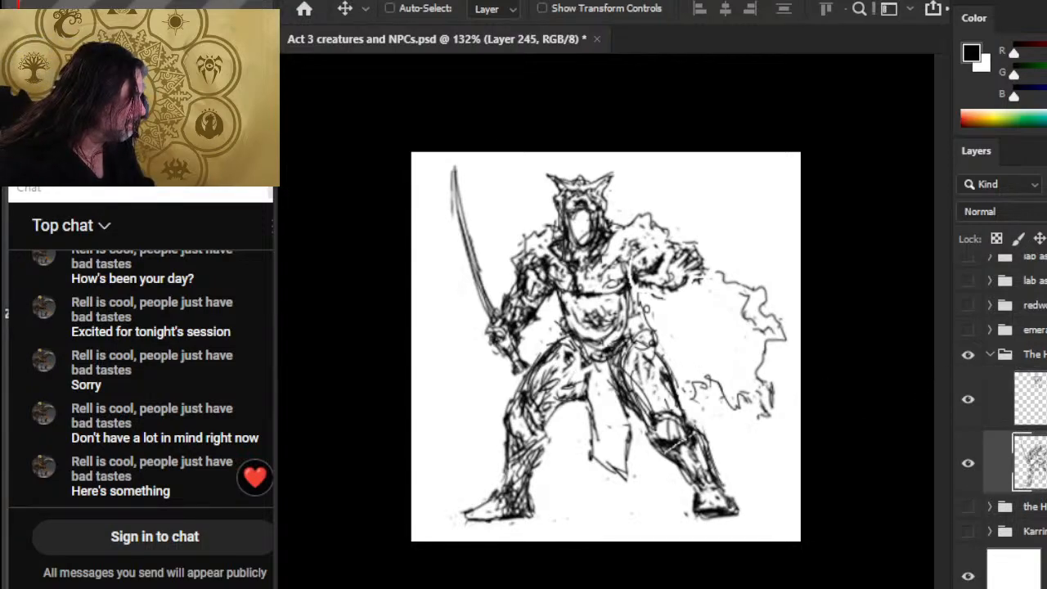
key(5)
click(1029, 399)
key(z)
mouse_move(573, 204)
mouse_down()
mouse_move(573, 167)
mouse_move(553, 159)
mouse_up()
key(e)
key(b)
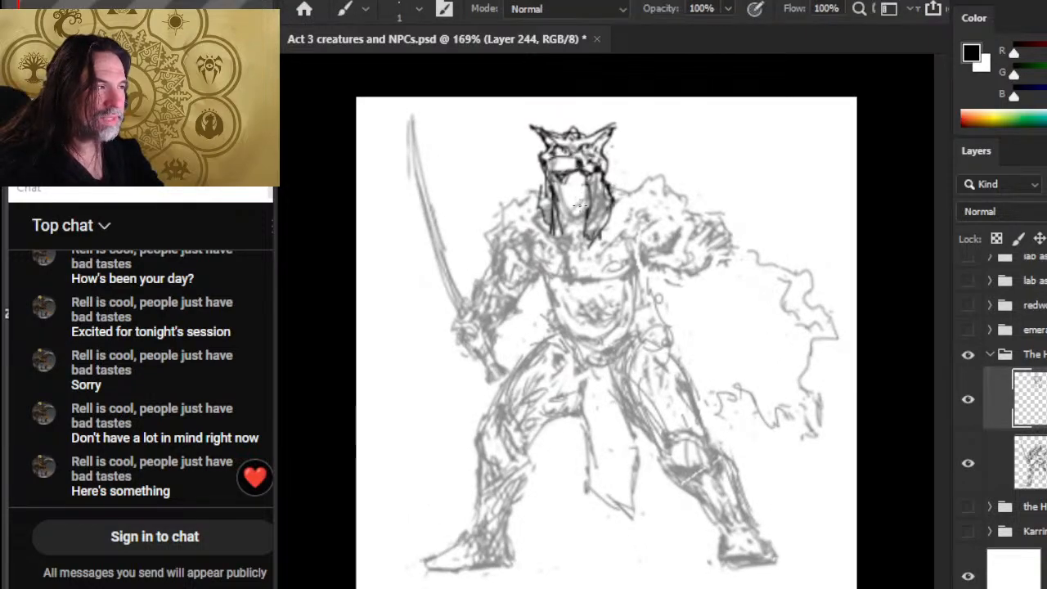
Undo the last strokes on the horned helmet's face, stepping back to its full snout drawing
key(ctrl+z)
key(ctrl+z)
key(ctrl+z)
key(ctrl+z)
key(ctrl+z)
key(ctrl+shift+z)
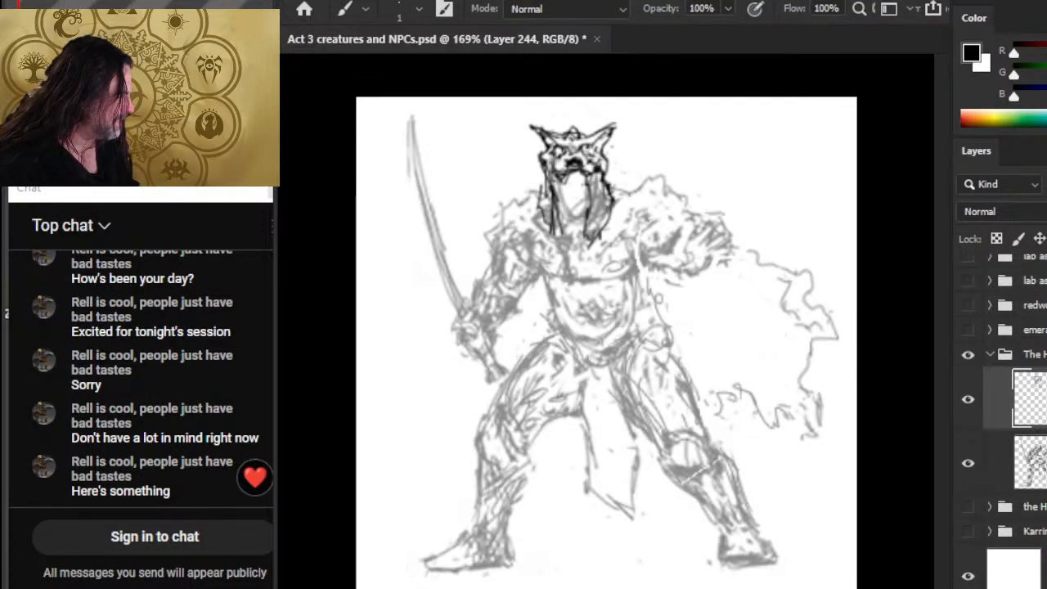
Duplicate the horned helmet layer under the default copy name and hide the original helmet layer
right_click(1001, 402)
click(949, 53)
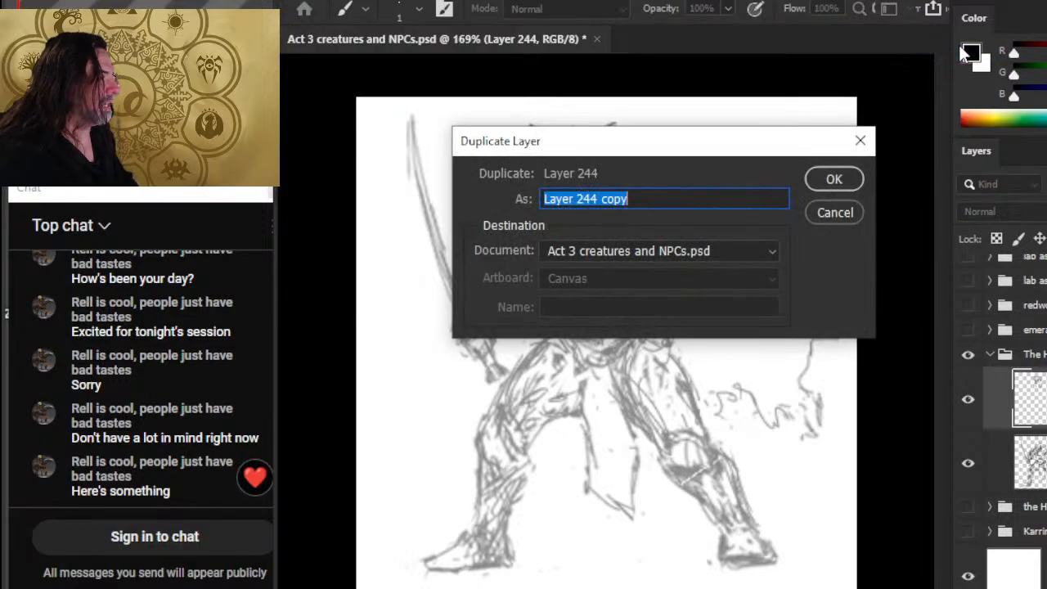
key(Return)
click(967, 463)
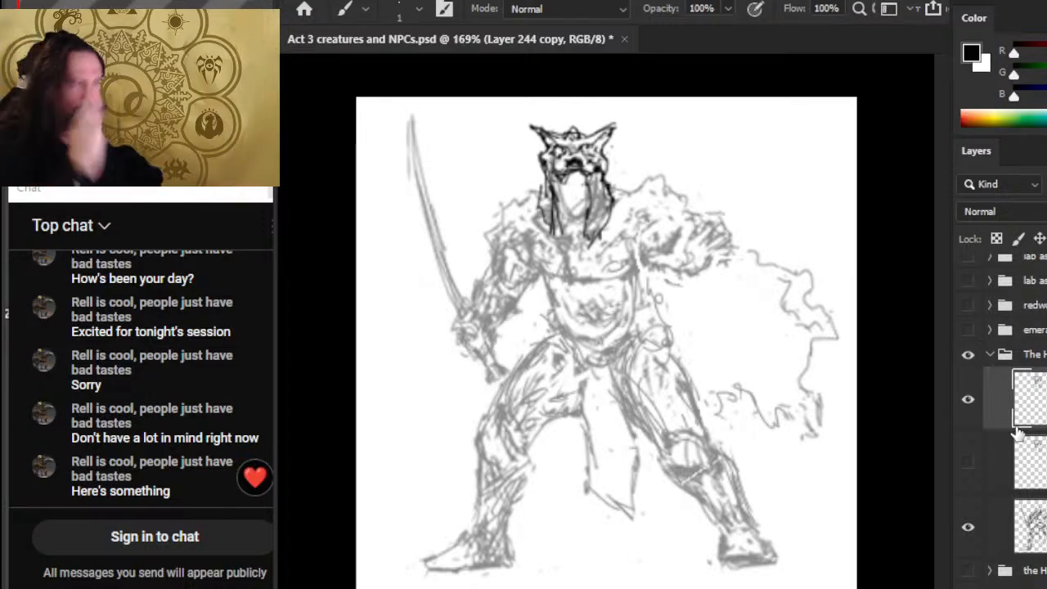
Erase the helmet's front-facing snout and redraw it as a wolf-like muzzle projecting toward the sword side, reshaping the sword-side horn
key(e)
mouse_move(579, 162)
mouse_down()
mouse_move(571, 169)
mouse_move(575, 157)
mouse_move(558, 157)
mouse_move(573, 149)
mouse_move(548, 156)
mouse_up()
key(b)
mouse_move(556, 153)
mouse_down()
mouse_move(579, 146)
mouse_move(538, 133)
mouse_move(550, 140)
mouse_up()
key(e)
mouse_move(549, 140)
mouse_down()
mouse_move(534, 130)
mouse_move(574, 128)
mouse_move(546, 139)
mouse_move(552, 145)
mouse_up()
key(b)
drag(566, 126, 624, 143)
key(e)
mouse_move(554, 164)
mouse_down()
mouse_move(544, 159)
mouse_move(566, 156)
mouse_up()
key(b)
mouse_move(551, 149)
mouse_down()
mouse_move(595, 150)
mouse_move(583, 155)
mouse_move(590, 168)
mouse_move(525, 172)
mouse_move(537, 171)
mouse_up()
key(e)
key(b)
Draw the muzzle's lower edge across the face and rework the hanging strands beneath it with alternating brush and eraser strokes
mouse_move(546, 170)
mouse_down()
mouse_move(590, 187)
mouse_move(585, 196)
mouse_up()
key(e)
drag(557, 186, 553, 198)
drag(550, 181, 550, 201)
key(b)
drag(558, 187, 552, 208)
drag(549, 191, 557, 224)
key(e)
mouse_move(556, 187)
mouse_down()
mouse_move(555, 219)
mouse_move(553, 196)
mouse_up()
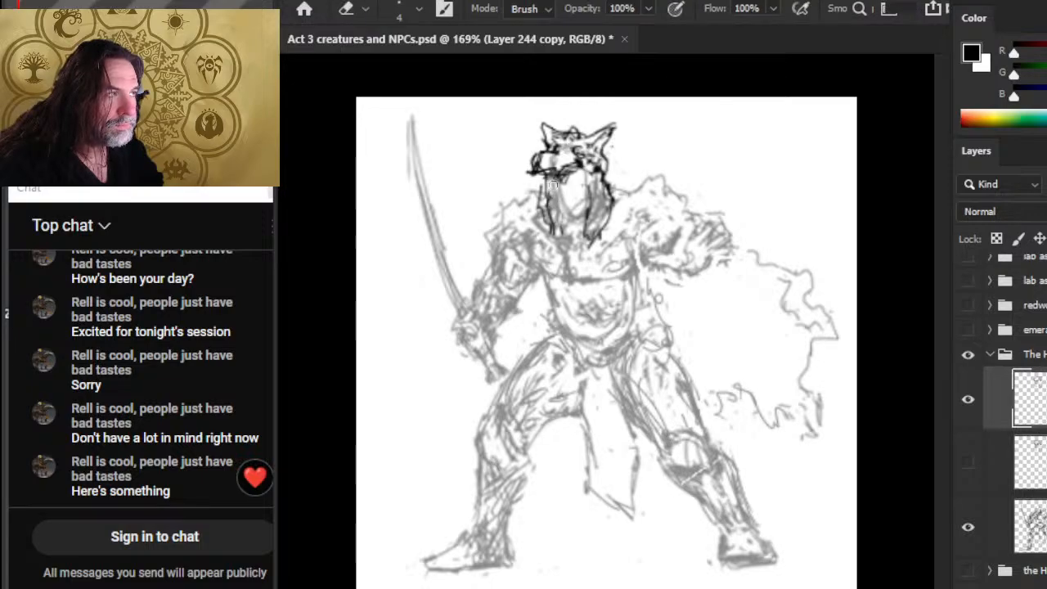
Erase the helmet's cape-side edge, sketch fur strokes behind the cheek, and clean up around the muzzle
key(b)
key(e)
mouse_move(611, 180)
mouse_down()
mouse_move(608, 190)
mouse_move(614, 174)
mouse_up()
key(b)
drag(611, 167, 628, 178)
mouse_move(605, 163)
mouse_down()
mouse_move(646, 192)
mouse_move(617, 182)
mouse_up()
key(e)
mouse_move(606, 169)
mouse_down()
mouse_move(595, 182)
mouse_move(604, 188)
mouse_up()
mouse_move(607, 170)
mouse_down()
mouse_move(599, 162)
mouse_move(612, 176)
mouse_move(614, 158)
mouse_move(625, 160)
mouse_move(635, 184)
mouse_move(561, 131)
mouse_move(590, 139)
mouse_move(564, 144)
mouse_move(546, 182)
mouse_move(568, 175)
mouse_move(534, 174)
mouse_up()
Refine the wolf muzzle's nose and brow, and extend a ragged mane from the head to the cape-side shoulder
key(b)
key(e)
key(b)
key(e)
mouse_move(533, 174)
mouse_down()
mouse_move(581, 179)
mouse_move(584, 162)
mouse_move(551, 192)
mouse_move(535, 159)
mouse_up()
key(b)
key(e)
mouse_move(535, 159)
mouse_down()
mouse_move(546, 151)
mouse_move(527, 170)
mouse_move(555, 147)
mouse_move(556, 161)
mouse_move(549, 152)
mouse_move(535, 160)
mouse_move(555, 144)
mouse_move(589, 149)
mouse_move(586, 139)
mouse_up()
key(b)
mouse_move(577, 145)
mouse_down()
mouse_move(546, 185)
mouse_move(539, 175)
mouse_move(564, 174)
mouse_move(561, 196)
mouse_move(568, 175)
mouse_move(543, 174)
mouse_move(560, 206)
mouse_up()
drag(606, 171, 650, 173)
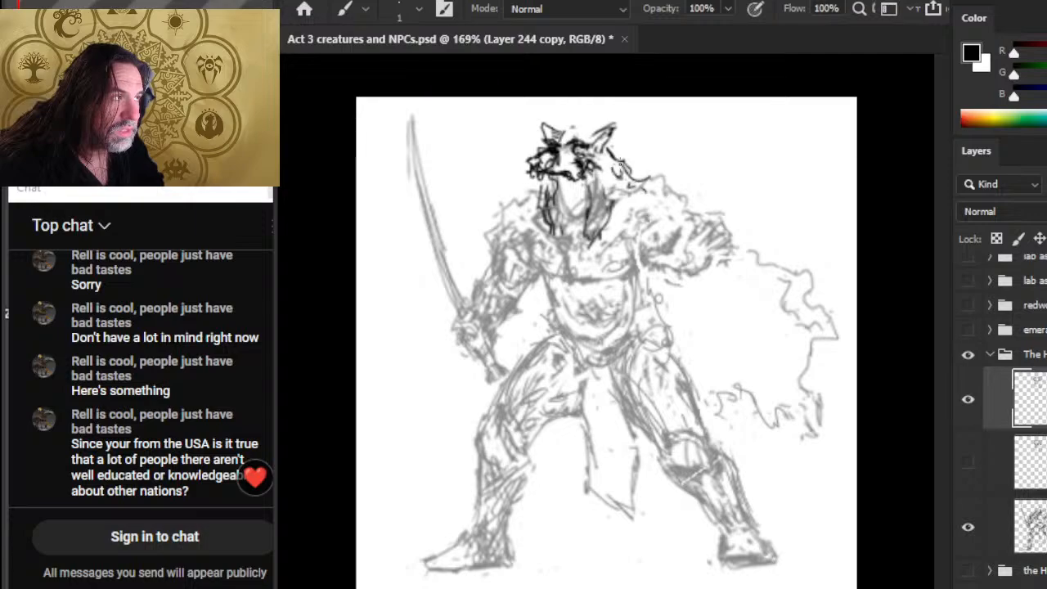
Redraw the sword-side ear and the top of the wolf head with short brush strokes and eraser touch-ups
key(e)
key(b)
mouse_move(566, 127)
mouse_down()
mouse_move(583, 125)
mouse_move(556, 120)
mouse_move(548, 133)
mouse_up()
key(e)
key(b)
mouse_move(555, 134)
mouse_down()
mouse_move(567, 129)
mouse_move(553, 150)
mouse_move(563, 156)
mouse_move(553, 146)
mouse_up()
key(e)
key(b)
mouse_move(547, 130)
mouse_down()
mouse_move(563, 146)
mouse_move(562, 131)
mouse_move(553, 143)
mouse_move(563, 131)
mouse_move(548, 138)
mouse_move(562, 127)
mouse_up()
key(e)
key(b)
key(e)
key(b)
key(b)
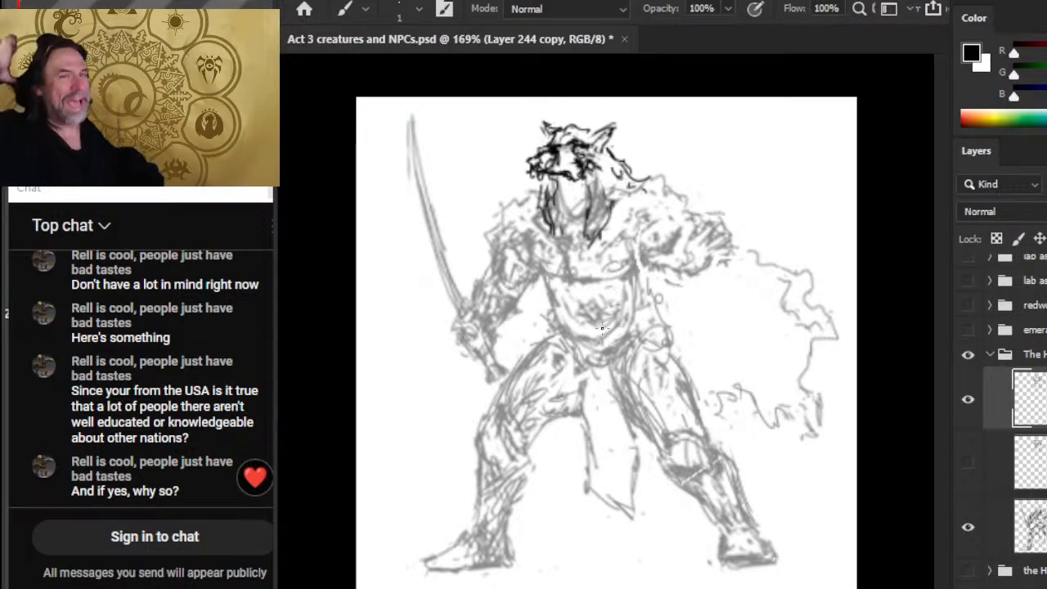
key(e)
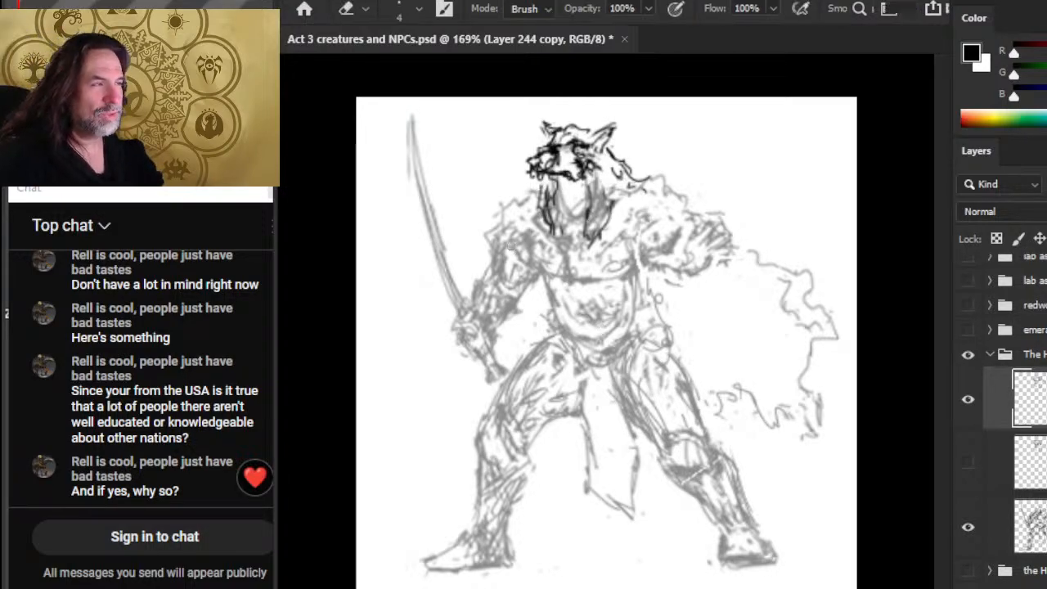
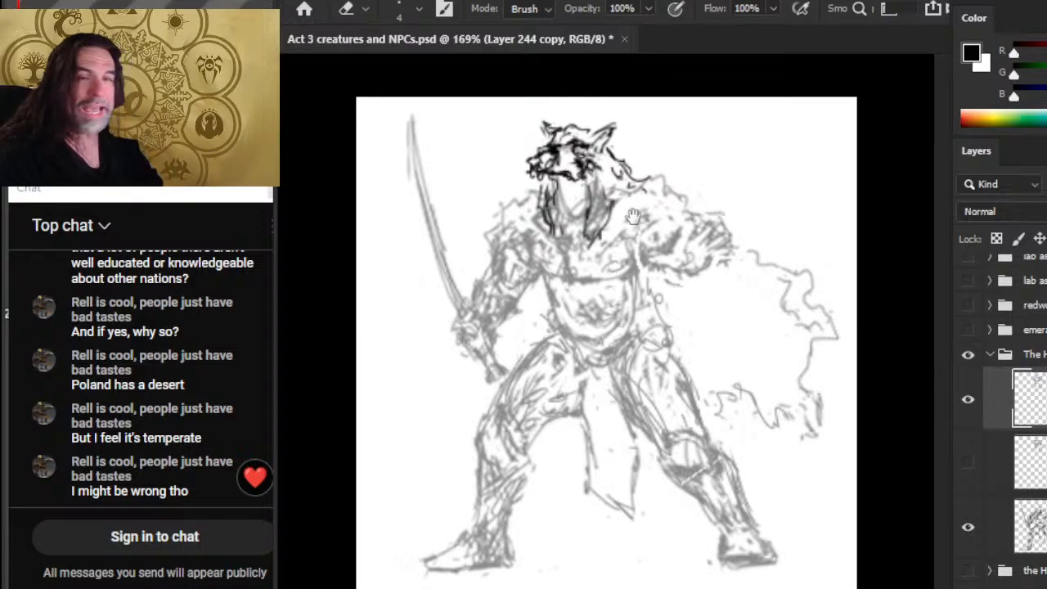
Draw fangs along the underside of the wolf helmet's upper jaw at 230% zoom
key(z)
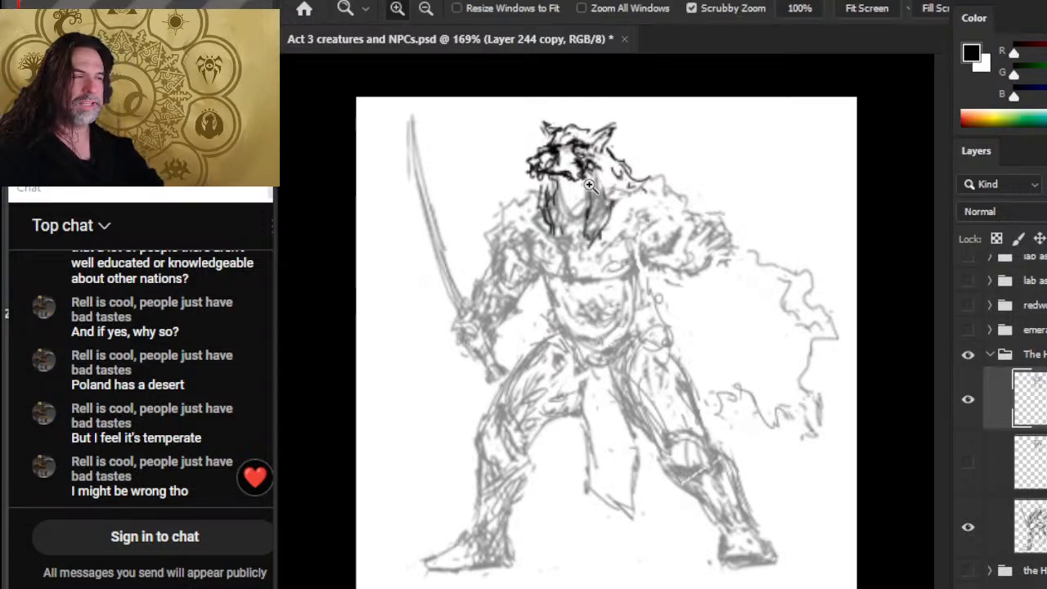
click(592, 185)
drag(594, 183, 609, 247)
key(b)
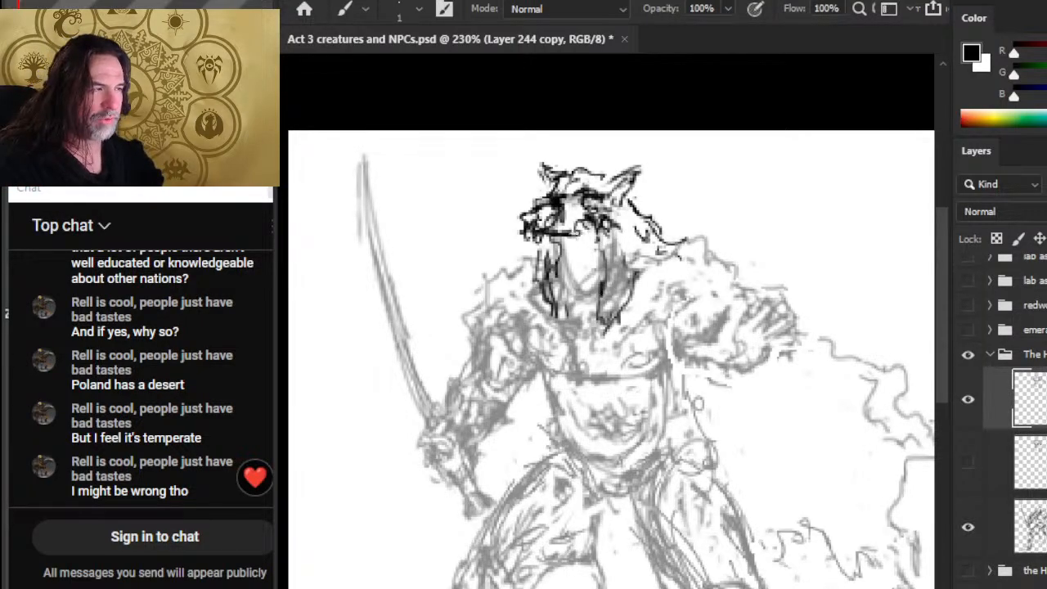
key(e)
key(b)
mouse_move(562, 237)
mouse_down()
mouse_move(574, 238)
mouse_move(535, 241)
mouse_up()
key(e)
key(b)
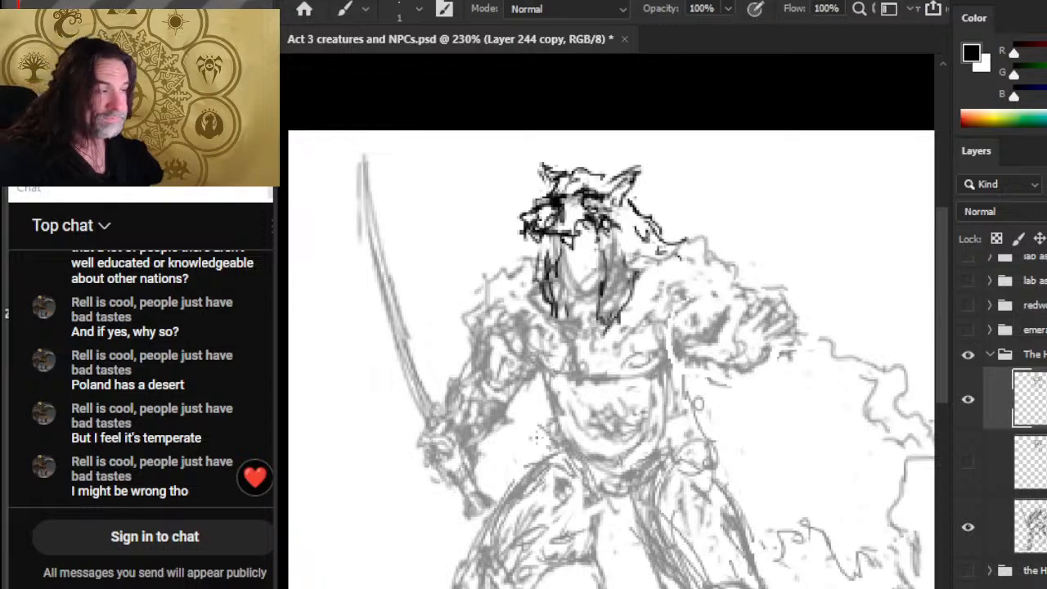
Clean up the strands below the muzzle and outline the face opening down to the chin under the wolf helmet
key(e)
drag(558, 253, 554, 274)
key(b)
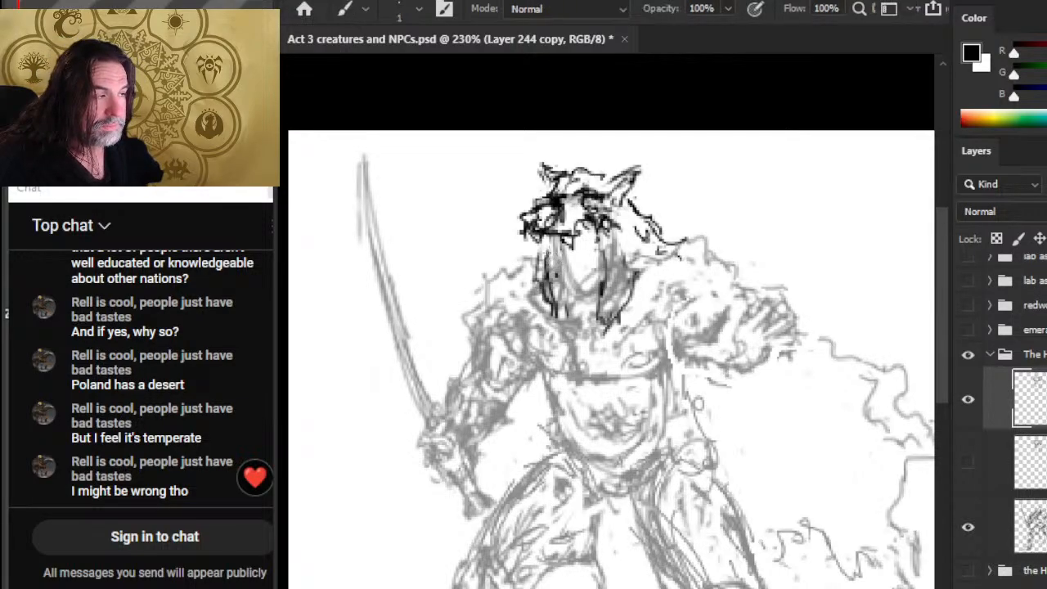
mouse_move(544, 232)
mouse_down()
mouse_move(584, 298)
mouse_move(604, 280)
mouse_move(577, 294)
mouse_move(604, 284)
mouse_move(595, 292)
mouse_move(584, 291)
mouse_move(596, 281)
mouse_move(571, 288)
mouse_move(566, 279)
mouse_move(577, 289)
mouse_up()
key(e)
key(b)
key(e)
key(b)
key(e)
key(b)
key(e)
key(b)
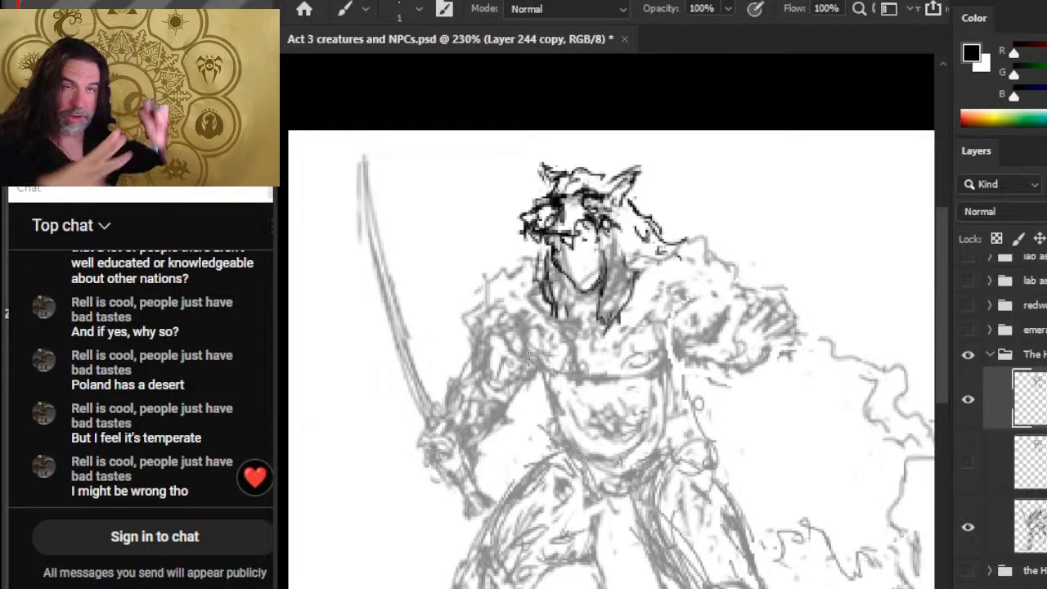
Doodle a rough map coastline in the blank area beside the sword, with a pointing arrow, small labels and hatched terrain marks
mouse_move(518, 263)
mouse_down()
mouse_move(727, 272)
mouse_move(709, 275)
mouse_up()
drag(508, 306, 550, 401)
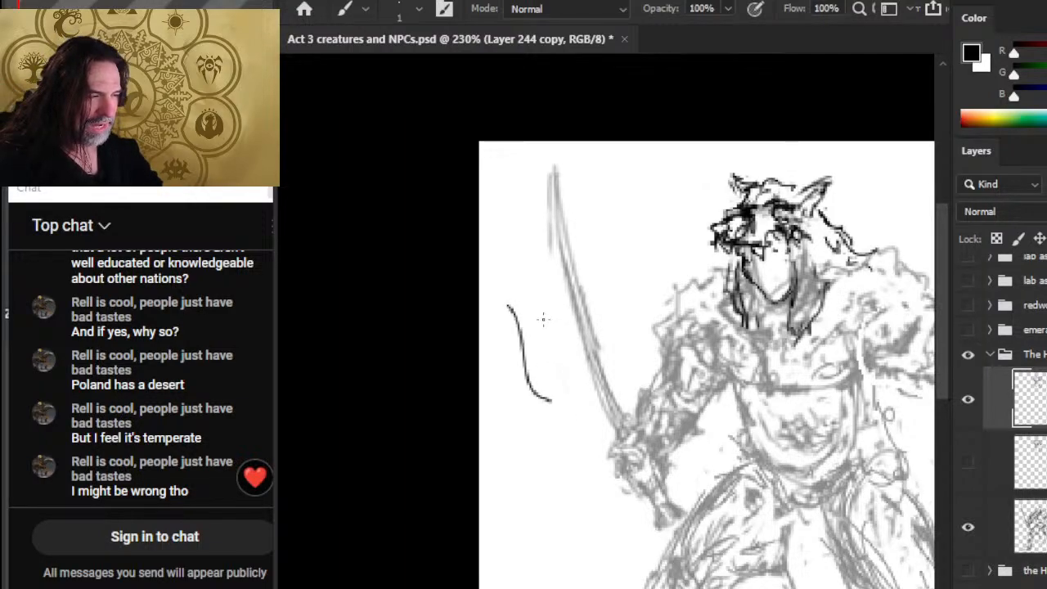
mouse_move(554, 328)
mouse_down()
mouse_move(561, 372)
mouse_move(572, 352)
mouse_move(543, 309)
mouse_move(537, 334)
mouse_move(527, 309)
mouse_move(533, 334)
mouse_move(505, 318)
mouse_up()
key(e)
key(b)
mouse_move(499, 312)
mouse_down()
mouse_move(499, 326)
mouse_move(530, 310)
mouse_move(509, 313)
mouse_move(519, 299)
mouse_move(511, 314)
mouse_move(533, 335)
mouse_move(537, 364)
mouse_move(548, 348)
mouse_move(530, 350)
mouse_move(546, 361)
mouse_move(529, 365)
mouse_move(540, 339)
mouse_move(530, 337)
mouse_move(549, 332)
mouse_move(560, 352)
mouse_move(543, 361)
mouse_move(563, 373)
mouse_move(538, 371)
mouse_move(550, 398)
mouse_move(548, 373)
mouse_move(560, 370)
mouse_move(537, 371)
mouse_move(551, 360)
mouse_move(561, 375)
mouse_move(559, 365)
mouse_up()
key(e)
key(b)
mouse_move(548, 373)
mouse_down()
mouse_move(533, 379)
mouse_move(544, 365)
mouse_up()
key(e)
key(b)
mouse_move(547, 366)
mouse_down()
mouse_move(550, 401)
mouse_move(540, 406)
mouse_move(558, 418)
mouse_up()
key(e)
key(b)
Extend the map doodle with peninsula and gulf outlines across the figure's sword arm, adding pointer lines and marks along the coast
mouse_move(526, 375)
mouse_down()
mouse_move(530, 390)
mouse_move(615, 435)
mouse_up()
mouse_move(549, 409)
mouse_down()
mouse_move(540, 489)
mouse_move(553, 496)
mouse_move(556, 478)
mouse_move(644, 537)
mouse_up()
mouse_move(610, 501)
mouse_down()
mouse_move(620, 423)
mouse_move(673, 399)
mouse_move(702, 425)
mouse_move(730, 404)
mouse_move(766, 475)
mouse_move(767, 395)
mouse_up()
drag(669, 427, 736, 446)
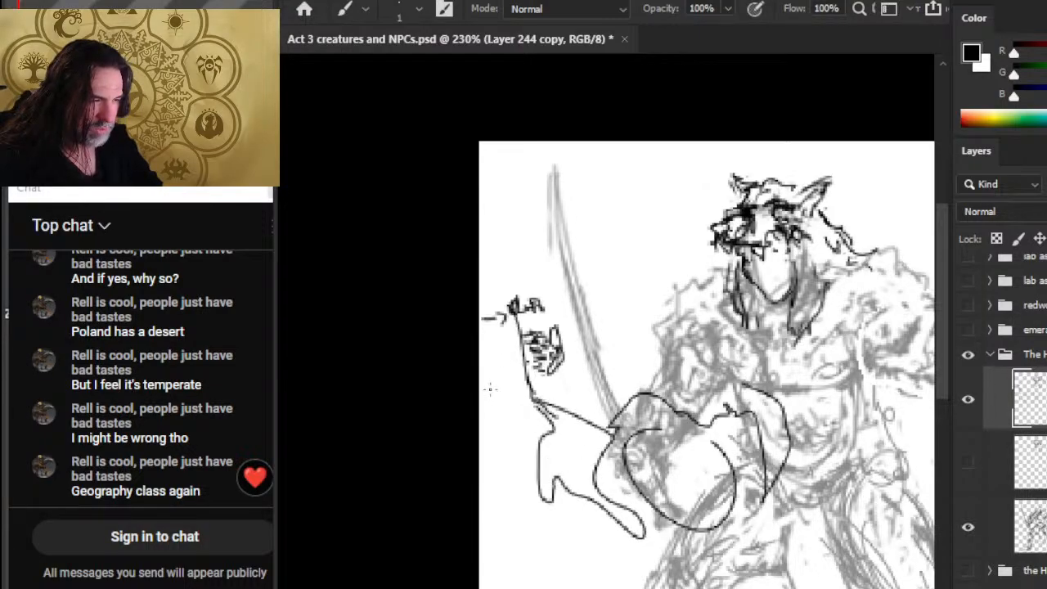
drag(489, 388, 523, 370)
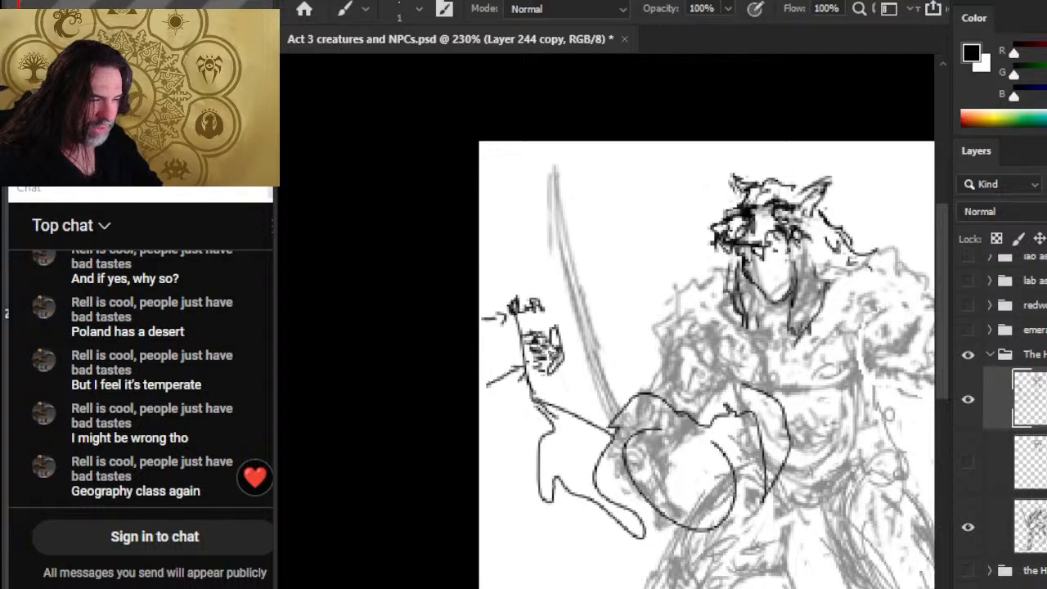
mouse_move(495, 404)
mouse_down()
mouse_move(546, 385)
mouse_move(514, 410)
mouse_move(542, 394)
mouse_move(558, 400)
mouse_move(546, 398)
mouse_move(537, 417)
mouse_move(562, 425)
mouse_move(541, 410)
mouse_move(527, 430)
mouse_move(553, 463)
mouse_up()
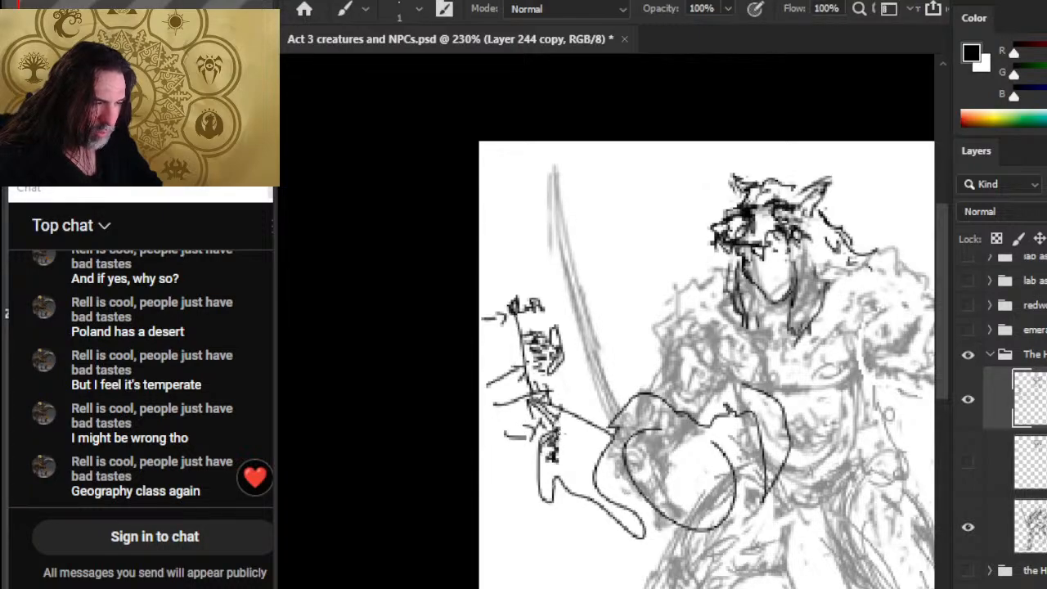
Erase the narrow middle of the map doodle beside the sword and redraw it with short 1 px lines
key(e)
mouse_move(539, 367)
mouse_down()
mouse_move(558, 427)
mouse_move(527, 380)
mouse_up()
key(b)
mouse_move(539, 363)
mouse_down()
mouse_move(527, 380)
mouse_move(533, 396)
mouse_move(570, 402)
mouse_up()
drag(536, 399, 561, 413)
drag(558, 363, 595, 368)
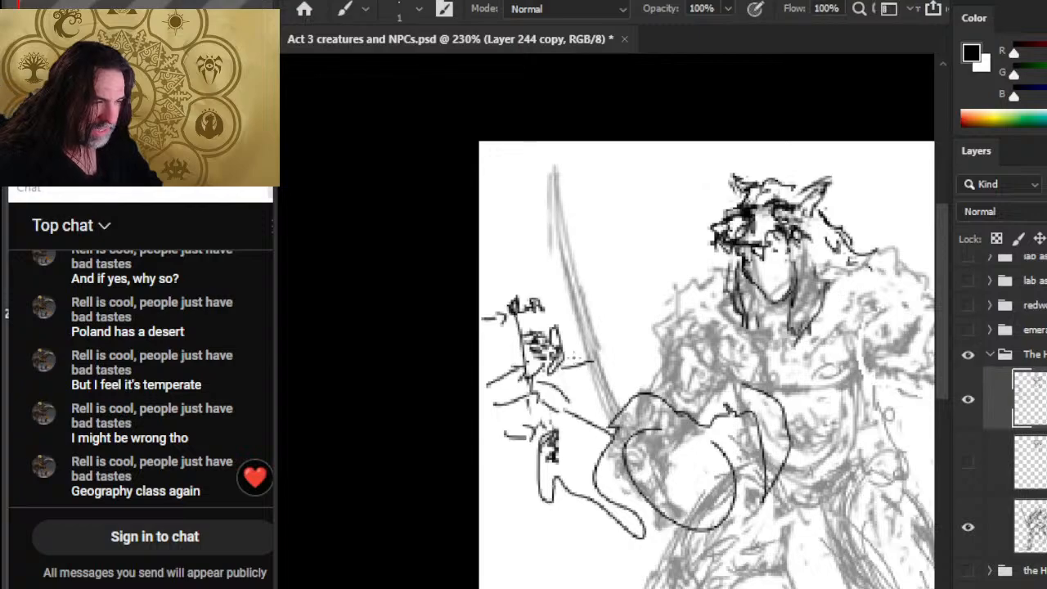
Draw an outline from the map doodle's middle across the sword to the sword arm, erasing stray marks beside it
drag(562, 329, 584, 343)
mouse_move(563, 335)
mouse_down()
mouse_move(619, 382)
mouse_move(611, 401)
mouse_move(558, 399)
mouse_up()
mouse_move(595, 383)
mouse_down()
mouse_move(566, 392)
mouse_move(625, 365)
mouse_move(645, 368)
mouse_move(660, 391)
mouse_move(601, 406)
mouse_up()
key(e)
mouse_move(604, 355)
mouse_down()
mouse_move(615, 425)
mouse_move(610, 401)
mouse_up()
drag(577, 365, 570, 400)
key(b)
drag(579, 348, 638, 376)
key(e)
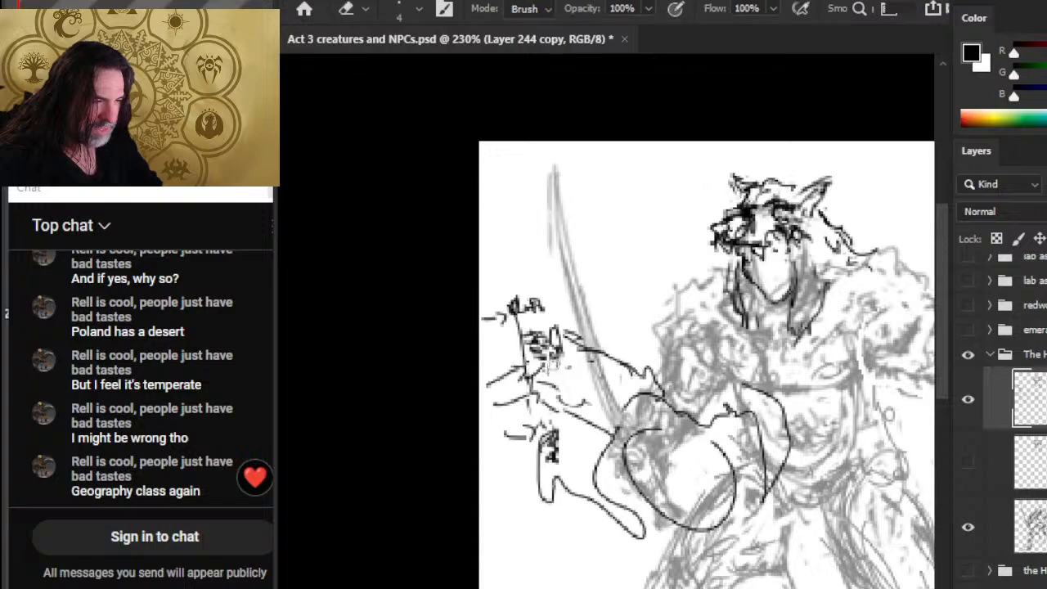
Add dark detail strokes inside the map doodle's middle and rework the outline crossing the sword blade
key(b)
drag(558, 358, 557, 381)
mouse_move(559, 372)
mouse_down()
mouse_move(560, 352)
mouse_move(553, 363)
mouse_up()
mouse_move(542, 359)
mouse_down()
mouse_move(527, 371)
mouse_move(545, 375)
mouse_up()
drag(539, 374, 549, 382)
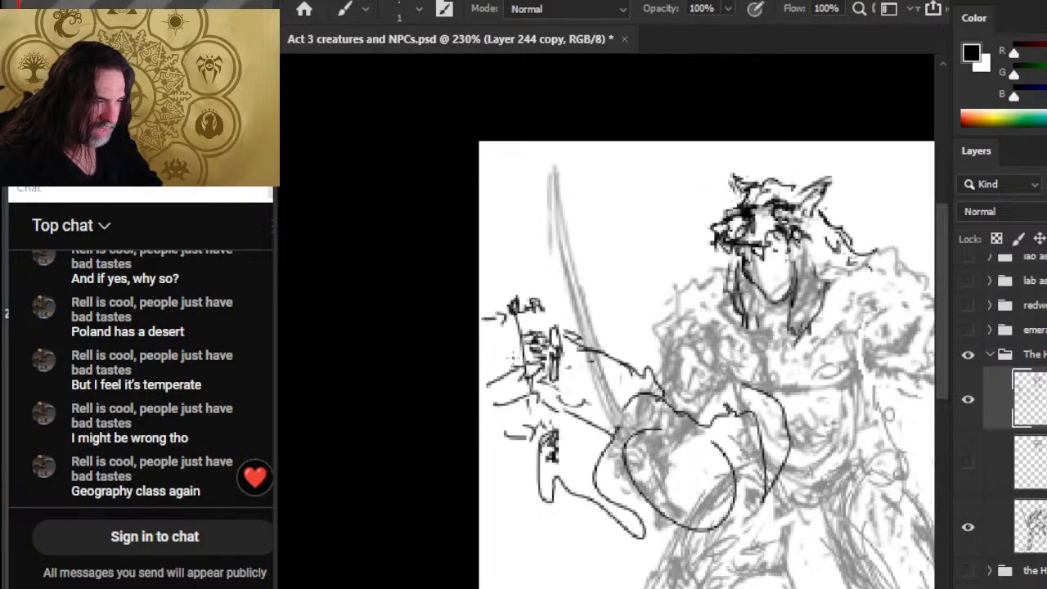
key(e)
mouse_move(575, 338)
mouse_down()
mouse_move(620, 363)
mouse_move(638, 360)
mouse_up()
key(b)
drag(619, 317, 664, 394)
key(e)
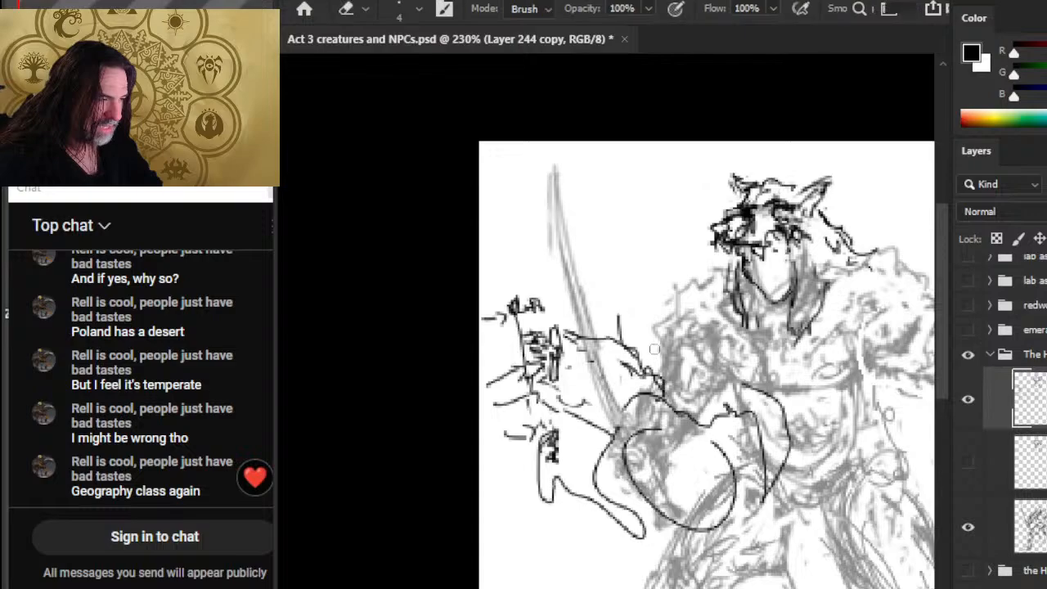
Draw the map doodle's upper boundary across the sword, with a jagged edge near the arm and a far-side outline
mouse_move(637, 350)
mouse_down()
mouse_move(626, 347)
mouse_move(663, 387)
mouse_move(615, 323)
mouse_up()
key(b)
mouse_move(623, 316)
mouse_down()
mouse_move(602, 325)
mouse_move(620, 334)
mouse_up()
mouse_move(595, 312)
mouse_down()
mouse_move(603, 323)
mouse_move(605, 309)
mouse_up()
mouse_move(607, 329)
mouse_down()
mouse_move(621, 332)
mouse_move(597, 293)
mouse_up()
drag(595, 296, 629, 292)
drag(531, 300, 636, 290)
mouse_move(540, 298)
mouse_down()
mouse_move(530, 309)
mouse_move(495, 221)
mouse_up()
drag(509, 302, 520, 314)
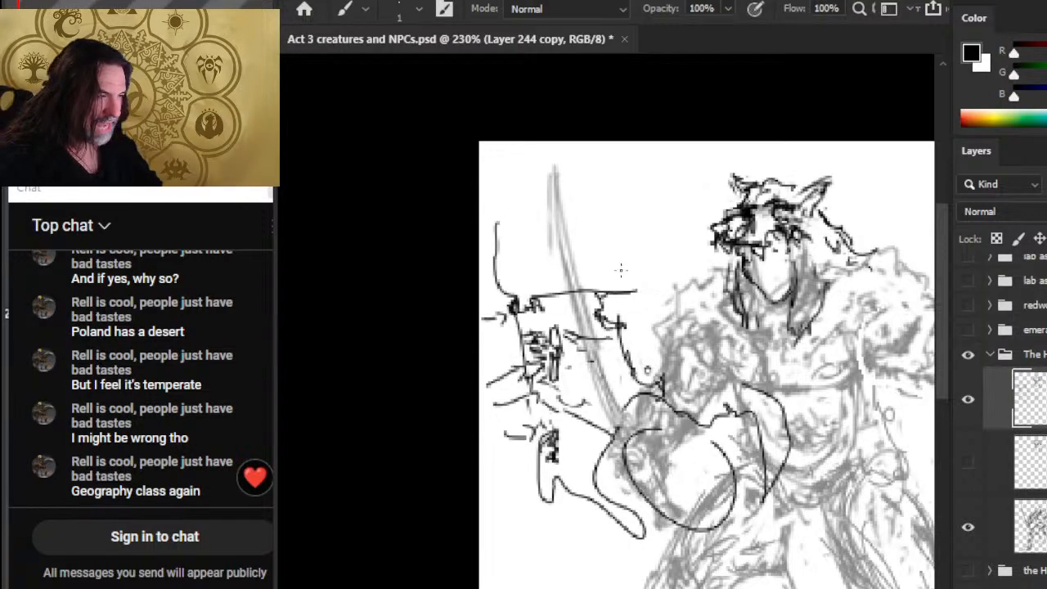
Hatch the area above the map doodle's upper boundary with slanted strokes reaching towards the wolf's muzzle
mouse_move(604, 263)
mouse_down()
mouse_move(591, 286)
mouse_move(659, 260)
mouse_up()
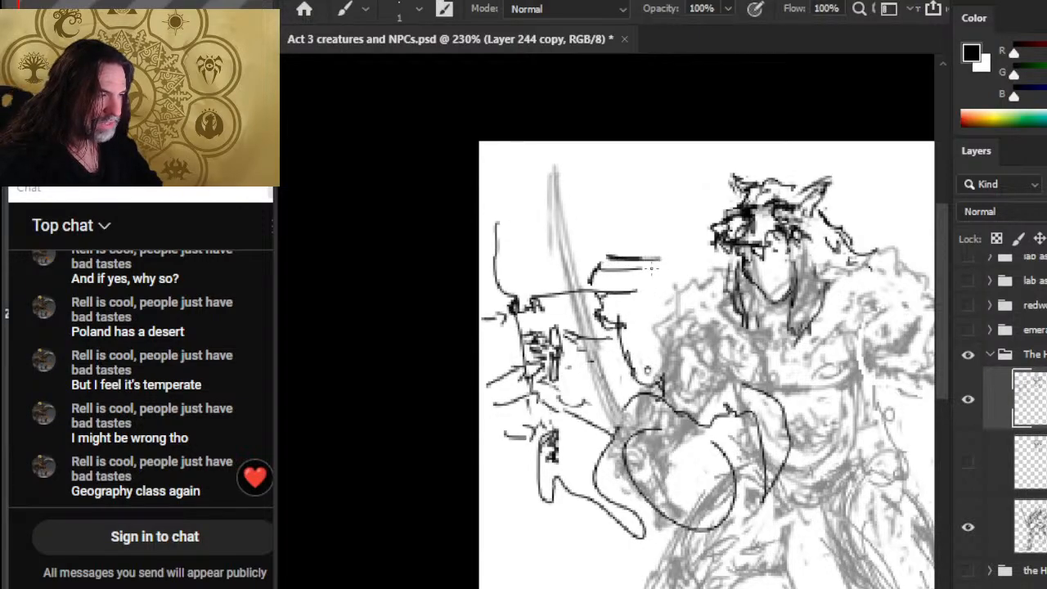
mouse_move(501, 291)
mouse_down()
mouse_move(550, 275)
mouse_move(569, 245)
mouse_up()
mouse_move(507, 263)
mouse_down()
mouse_move(600, 221)
mouse_move(644, 249)
mouse_up()
drag(635, 237, 671, 256)
drag(674, 244, 692, 254)
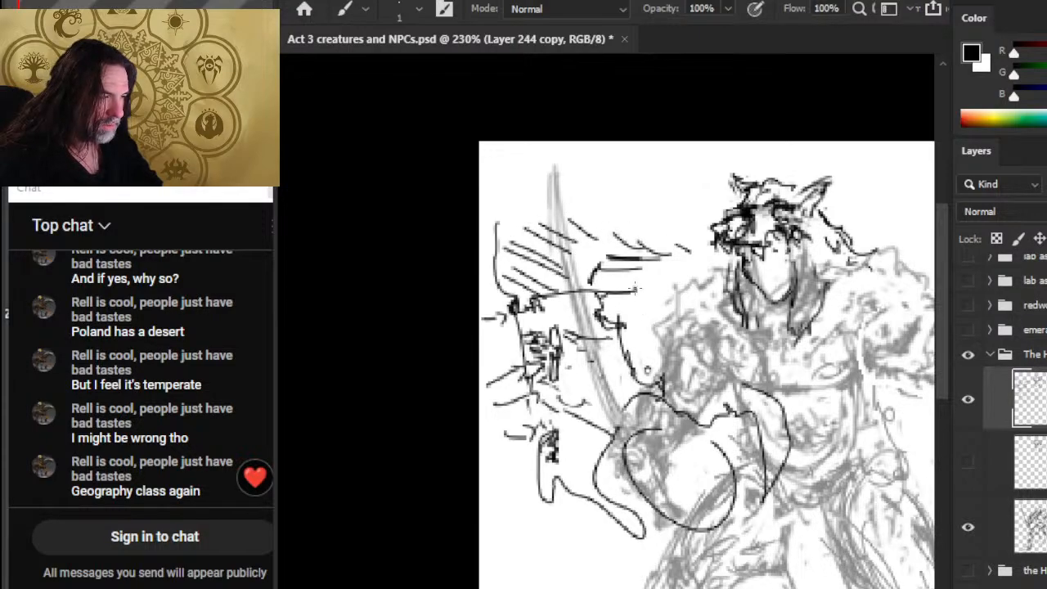
Add small marks below the upper boundary and extend the doodle's jagged outline down the sword arm
mouse_move(635, 288)
mouse_down()
mouse_move(692, 286)
mouse_move(607, 312)
mouse_move(630, 317)
mouse_up()
mouse_move(661, 288)
mouse_down()
mouse_move(638, 316)
mouse_move(651, 310)
mouse_up()
mouse_move(672, 291)
mouse_down()
mouse_move(653, 309)
mouse_move(646, 302)
mouse_move(665, 298)
mouse_up()
key(e)
key(b)
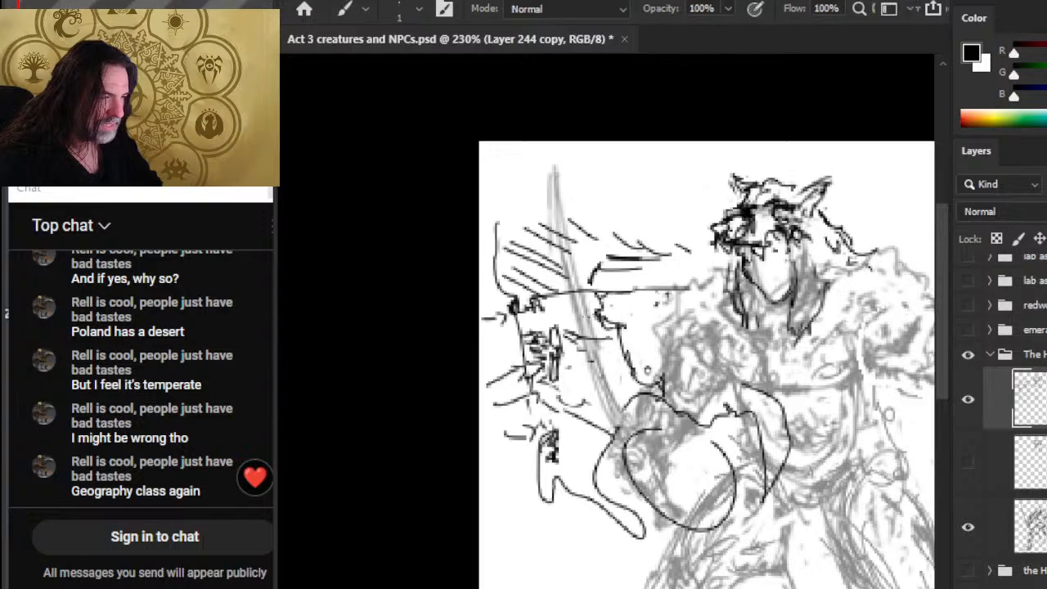
mouse_move(599, 323)
mouse_down()
mouse_move(620, 345)
mouse_move(625, 336)
mouse_move(636, 360)
mouse_move(679, 368)
mouse_move(682, 402)
mouse_up()
key(e)
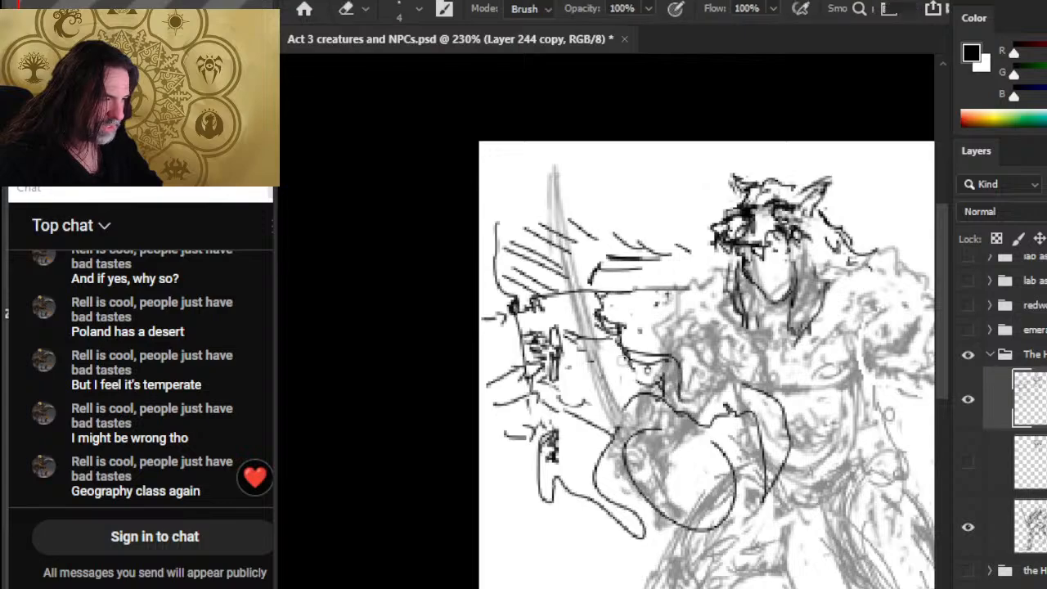
Refine the jagged coastline between the sword blade and the shoulder with small brush details and eraser touch-ups
mouse_move(646, 372)
mouse_down()
mouse_move(626, 327)
mouse_move(638, 372)
mouse_up()
key(b)
mouse_move(604, 329)
mouse_down()
mouse_move(605, 360)
mouse_move(636, 355)
mouse_move(604, 336)
mouse_move(591, 358)
mouse_move(601, 356)
mouse_move(579, 334)
mouse_move(597, 338)
mouse_up()
key(e)
key(b)
mouse_move(572, 328)
mouse_down()
mouse_move(583, 342)
mouse_move(572, 354)
mouse_up()
drag(599, 331, 605, 370)
key(e)
key(b)
mouse_move(644, 332)
mouse_down()
mouse_move(673, 302)
mouse_move(659, 293)
mouse_move(681, 302)
mouse_move(665, 299)
mouse_move(687, 288)
mouse_up()
key(e)
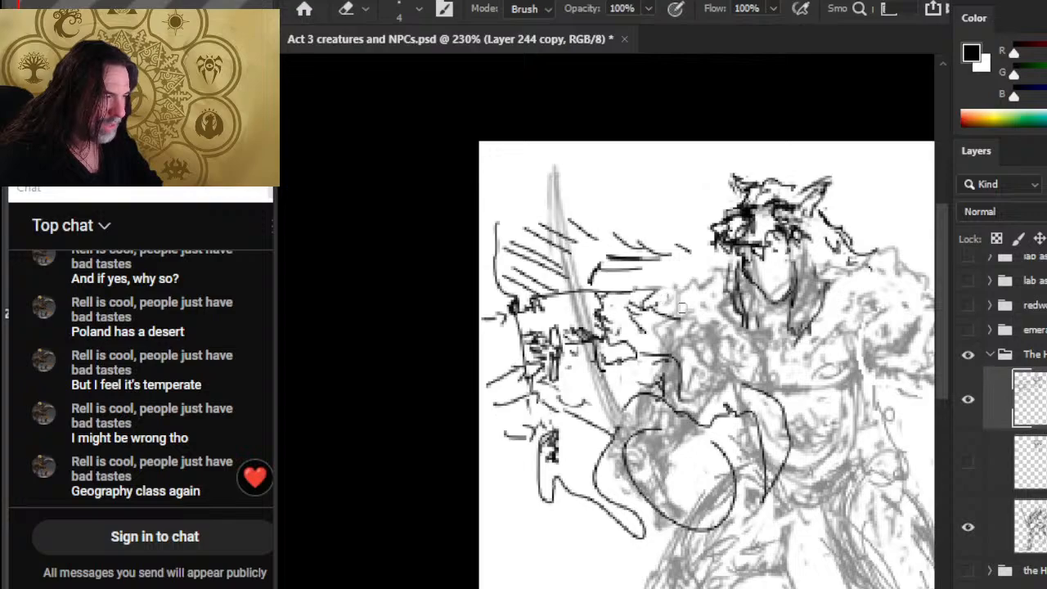
Extend the map doodle from the shoulder to the wolf's jaw and down across the chest to the waist
key(b)
mouse_move(683, 329)
mouse_down()
mouse_move(702, 284)
mouse_move(684, 296)
mouse_up()
mouse_move(669, 319)
mouse_down()
mouse_move(686, 316)
mouse_move(691, 295)
mouse_move(757, 271)
mouse_move(714, 300)
mouse_move(761, 264)
mouse_up()
key(e)
key(b)
drag(751, 281, 760, 268)
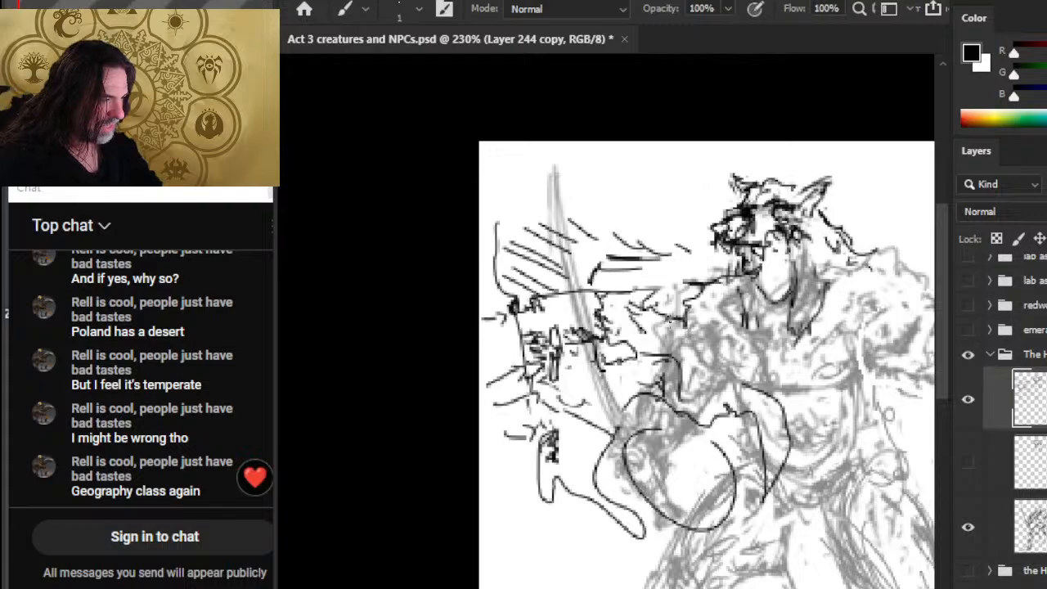
mouse_move(667, 317)
mouse_down()
mouse_move(706, 353)
mouse_move(745, 365)
mouse_move(745, 403)
mouse_move(775, 419)
mouse_move(783, 451)
mouse_up()
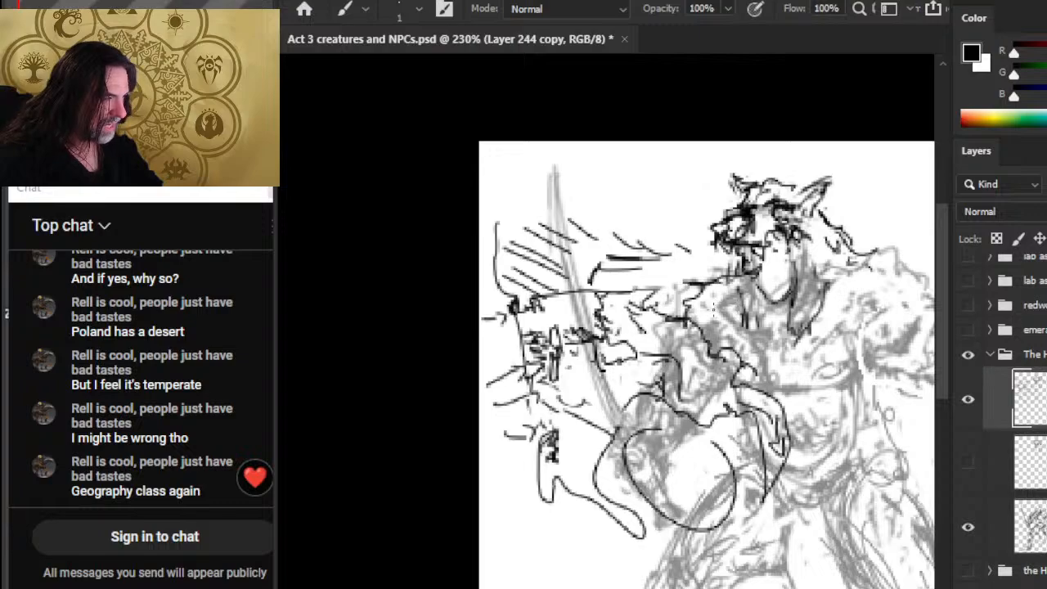
Add short boundary strokes to the map doodle over the shoulder and below the wolf's jaw
drag(695, 302, 742, 324)
key(e)
key(b)
mouse_move(703, 286)
mouse_down()
mouse_move(689, 300)
mouse_move(712, 314)
mouse_up()
mouse_move(676, 293)
mouse_down()
mouse_move(746, 282)
mouse_move(756, 320)
mouse_up()
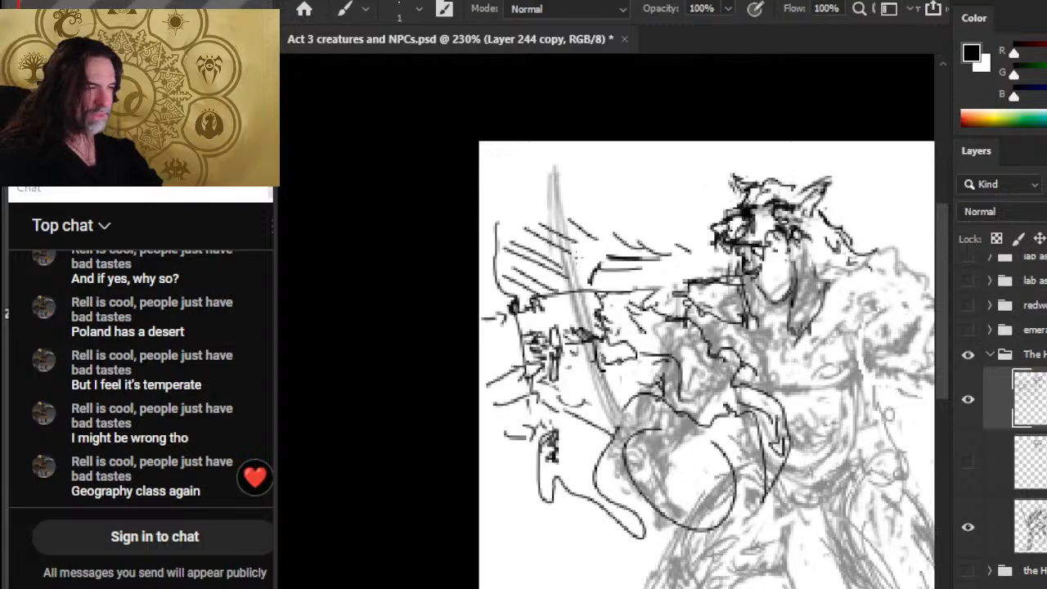
Extend the hatching towards the muzzle, draw two long curves above it and add a short chest mark
mouse_move(575, 258)
mouse_down()
mouse_move(679, 225)
mouse_move(702, 260)
mouse_up()
drag(566, 177, 685, 180)
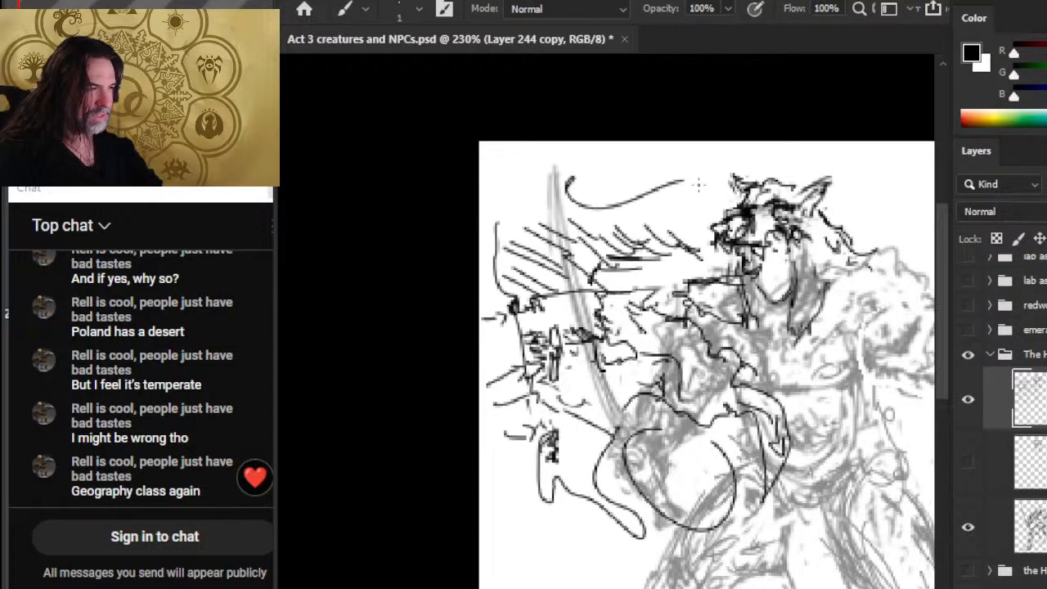
drag(550, 214, 682, 216)
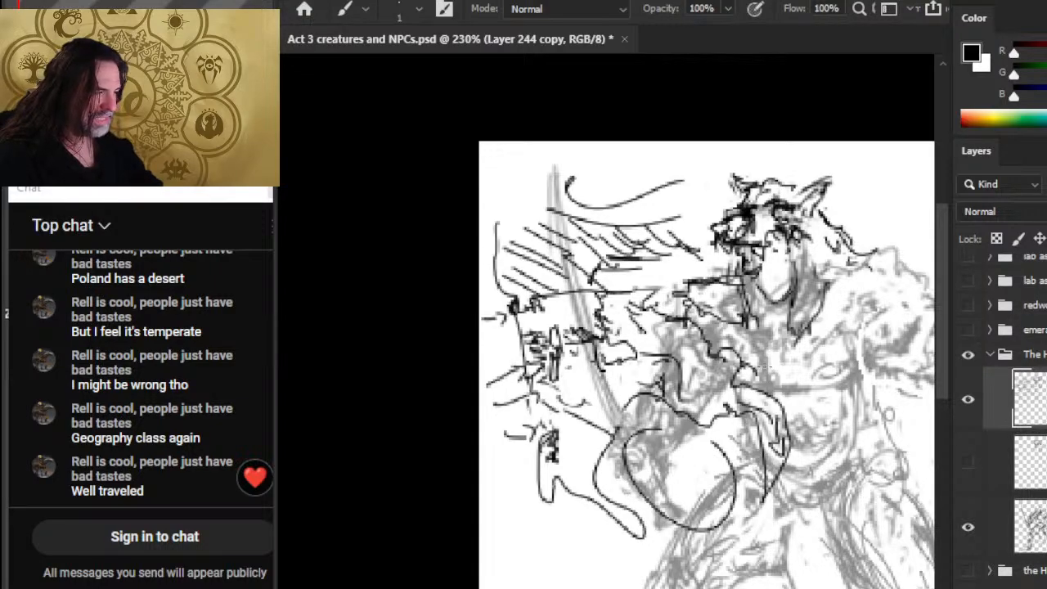
drag(761, 371, 780, 372)
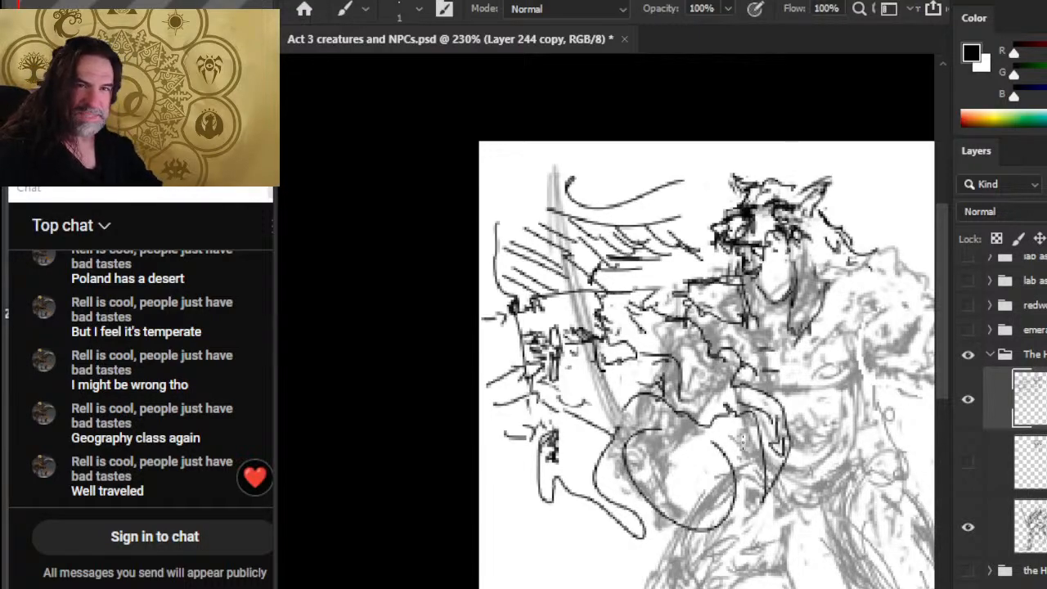
Enlarge the eraser to 6 px and erase the whole map doodle from the sword, arm and torso
key(e)
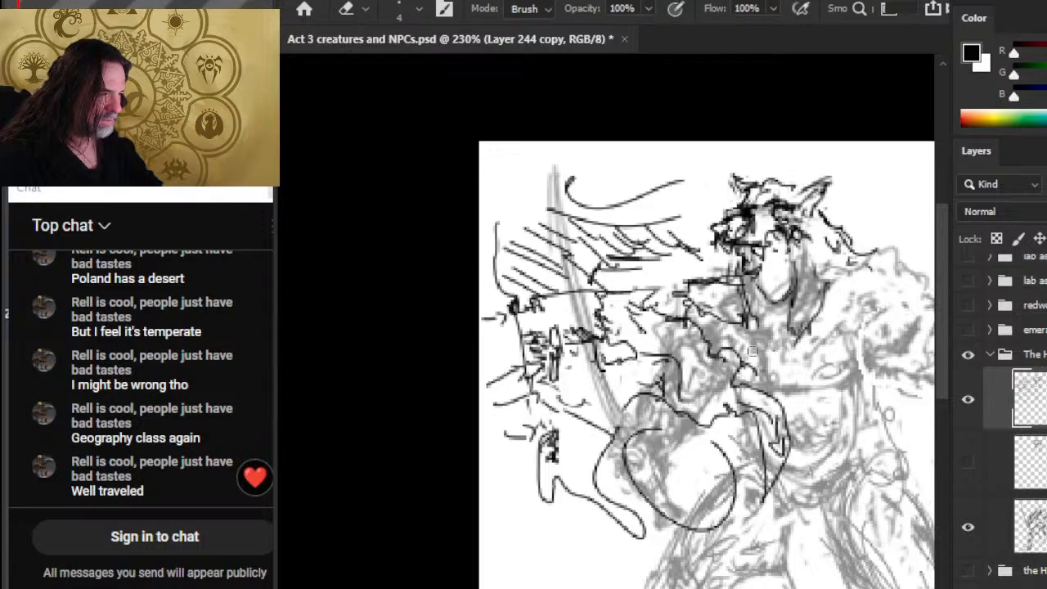
key(bracketright)
key(bracketright)
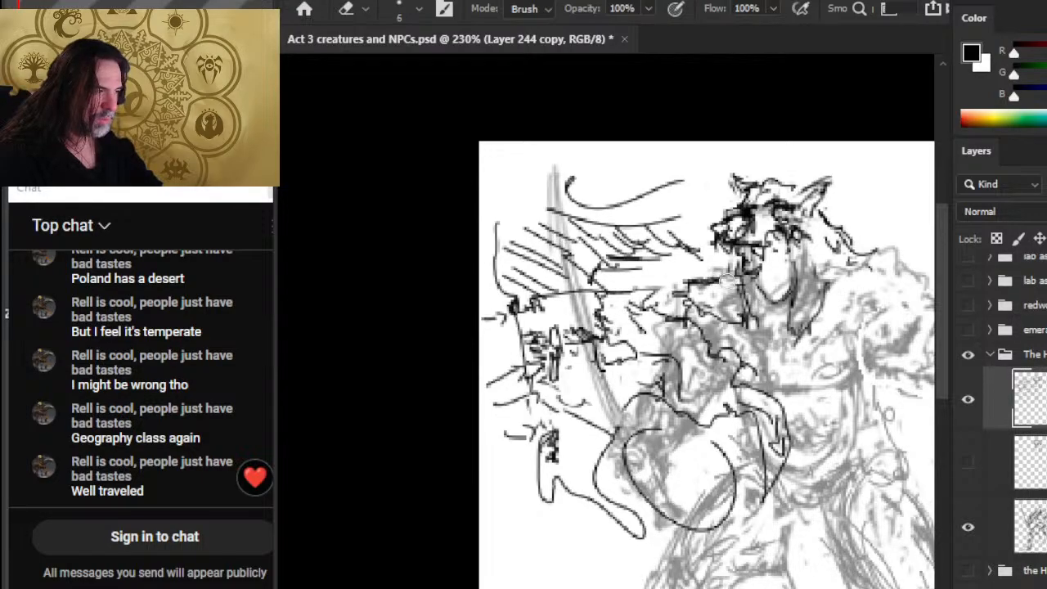
mouse_move(692, 282)
mouse_down()
mouse_move(650, 242)
mouse_move(695, 252)
mouse_move(609, 238)
mouse_move(585, 245)
mouse_move(593, 286)
mouse_move(585, 207)
mouse_move(536, 303)
mouse_move(503, 327)
mouse_move(497, 229)
mouse_move(528, 425)
mouse_move(568, 335)
mouse_move(585, 344)
mouse_move(634, 328)
mouse_move(595, 331)
mouse_move(573, 491)
mouse_move(638, 523)
mouse_move(640, 319)
mouse_move(658, 384)
mouse_move(678, 385)
mouse_move(691, 328)
mouse_move(725, 409)
mouse_move(744, 409)
mouse_move(759, 433)
mouse_move(773, 483)
mouse_move(746, 321)
mouse_move(788, 442)
mouse_move(728, 491)
mouse_up()
mouse_move(718, 448)
mouse_down()
mouse_move(733, 505)
mouse_move(754, 499)
mouse_move(687, 528)
mouse_move(673, 522)
mouse_up()
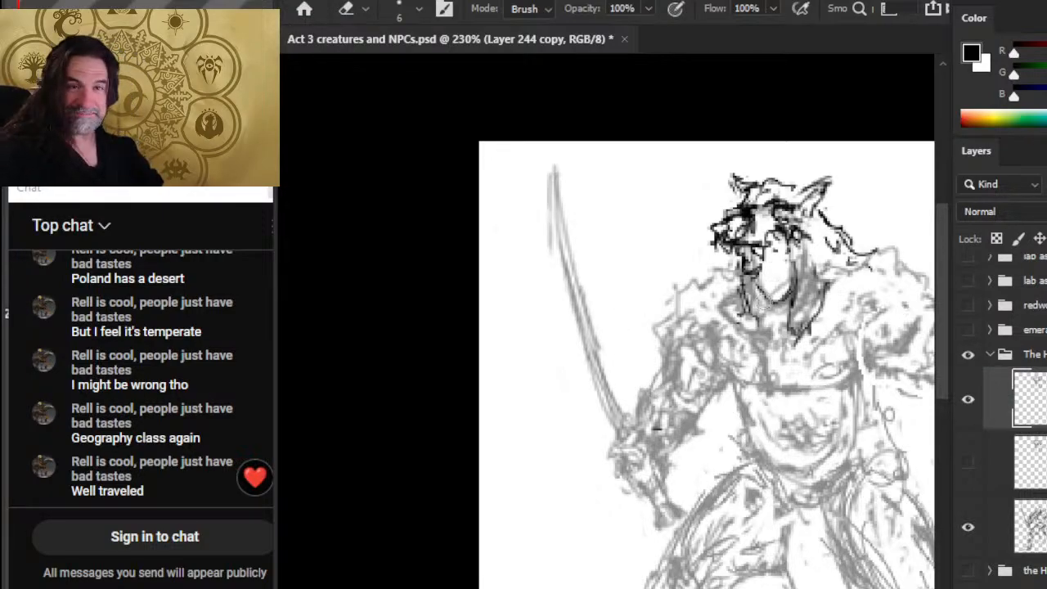
Clean up the ink below the wolf's jaw and on its cheek, redrawing the jaw strands
mouse_move(757, 320)
mouse_down()
mouse_move(746, 299)
mouse_move(738, 316)
mouse_up()
key(b)
mouse_move(746, 277)
mouse_down()
mouse_move(743, 310)
mouse_move(768, 310)
mouse_up()
key(ctrl+space)
drag(858, 405, 782, 390)
drag(591, 189, 683, 193)
key(e)
mouse_move(597, 150)
mouse_down()
mouse_move(581, 157)
mouse_move(566, 144)
mouse_move(579, 139)
mouse_up()
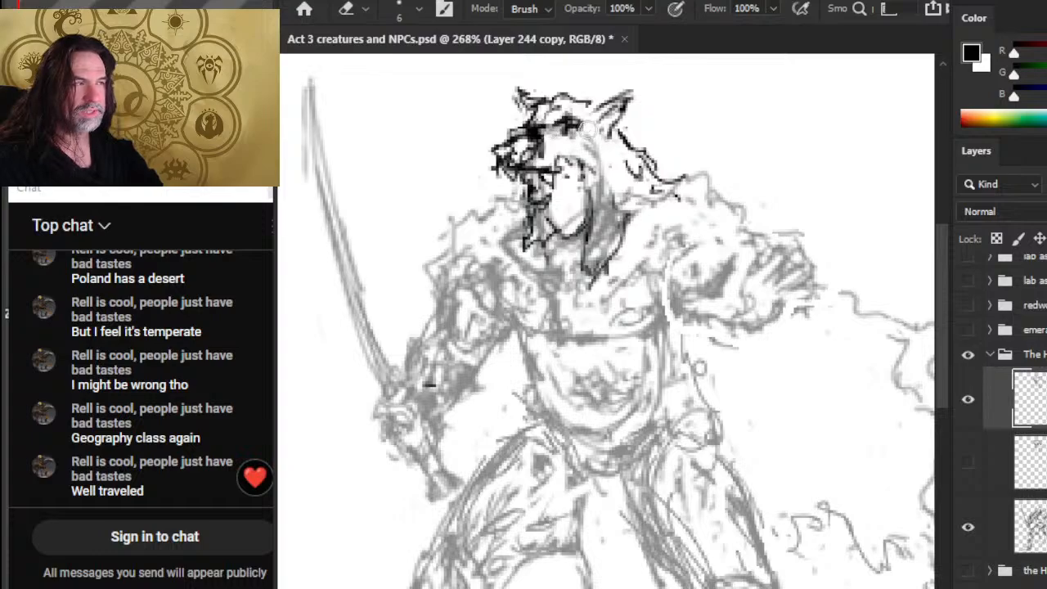
Redraw both of the wolf's ears with sharper 1 px outlines, trimming the tips with the eraser
key(b)
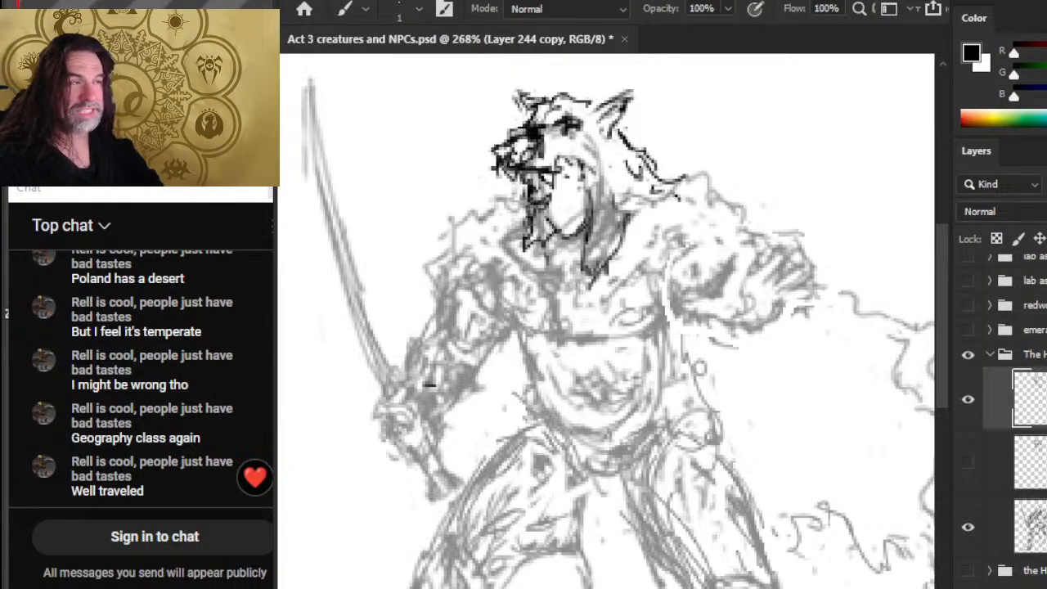
drag(514, 92, 541, 101)
drag(514, 94, 527, 115)
key(e)
drag(620, 89, 640, 90)
key(b)
mouse_move(641, 91)
mouse_down()
mouse_move(602, 119)
mouse_move(639, 94)
mouse_up()
key(e)
key(b)
key(e)
key(b)
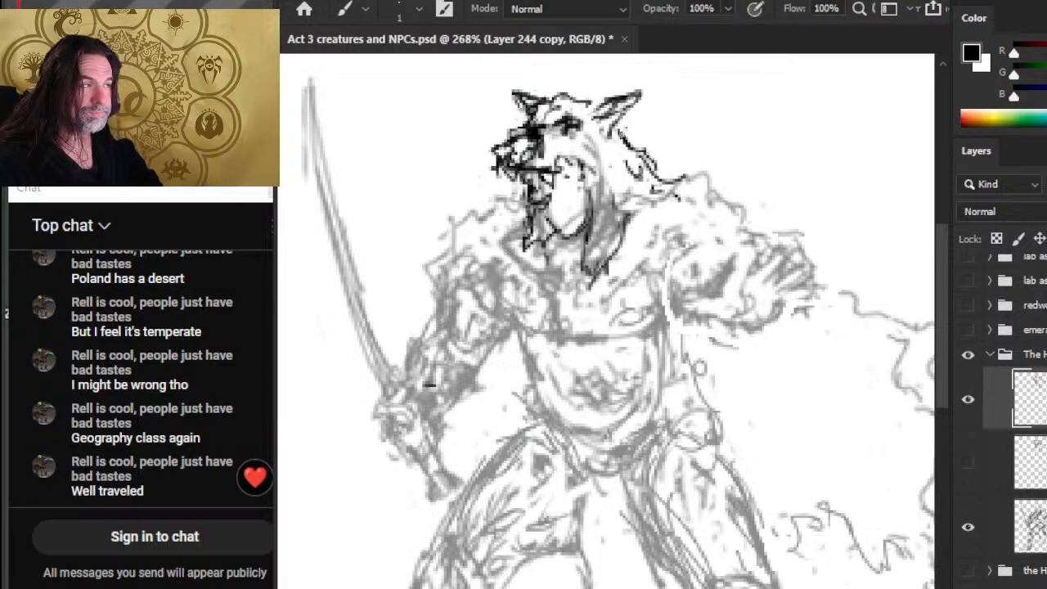
Rework the mane behind the near ear into a jagged fur edge and trim the lines down to the collar
key(e)
mouse_move(621, 134)
mouse_down()
mouse_move(661, 180)
mouse_move(676, 182)
mouse_up()
key(b)
key(e)
key(b)
key(e)
mouse_move(635, 151)
mouse_down()
mouse_move(638, 178)
mouse_move(654, 191)
mouse_move(589, 278)
mouse_up()
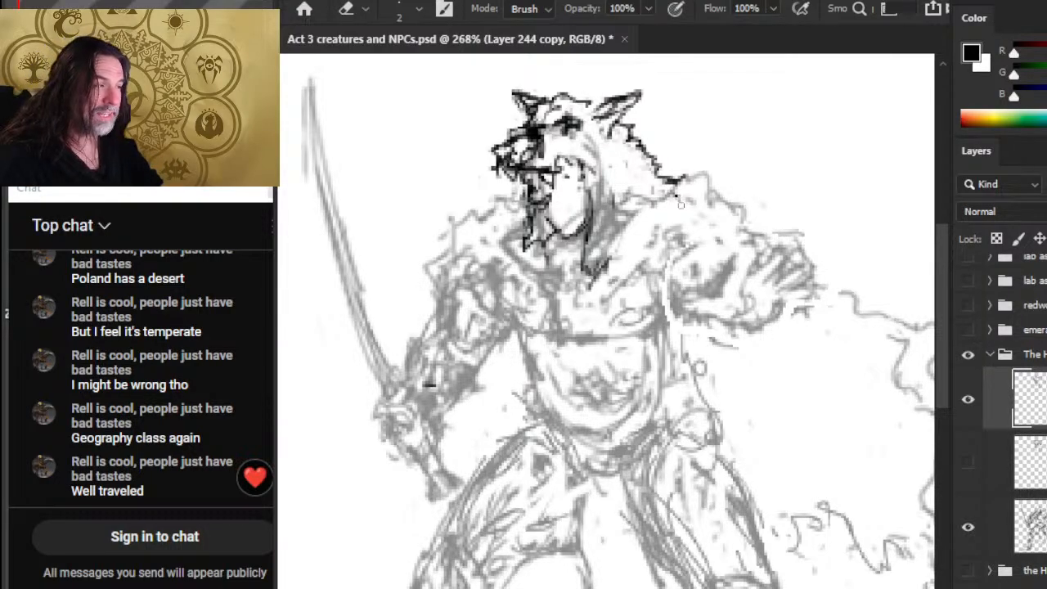
key(b)
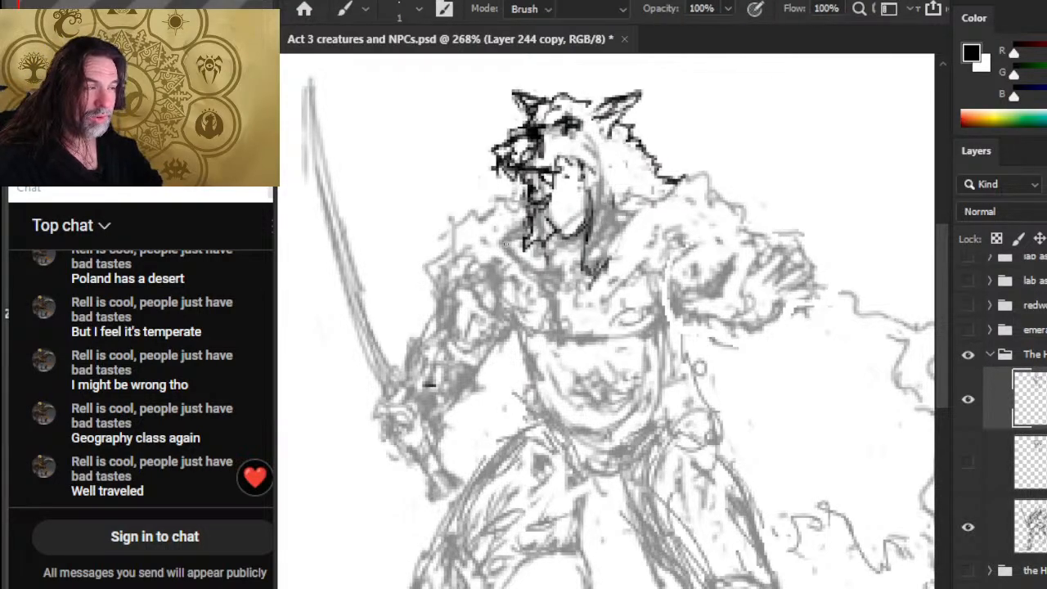
Erase and redraw the hanging fur strands on both sides of the wolf's open jaw
key(e)
mouse_move(528, 229)
mouse_down()
mouse_move(522, 252)
mouse_move(527, 217)
mouse_move(513, 256)
mouse_move(556, 236)
mouse_move(586, 237)
mouse_move(593, 278)
mouse_up()
key(b)
key(e)
key(b)
mouse_move(592, 195)
mouse_down()
mouse_move(592, 252)
mouse_move(615, 209)
mouse_up()
key(e)
mouse_move(548, 181)
mouse_down()
mouse_move(542, 214)
mouse_move(525, 173)
mouse_up()
key(b)
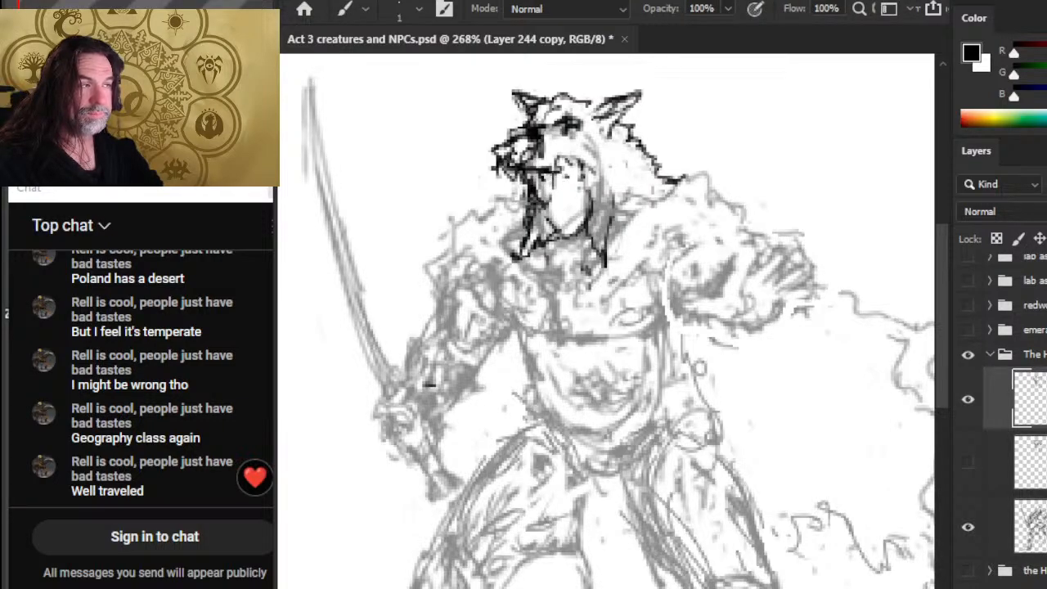
key(e)
key(b)
key(e)
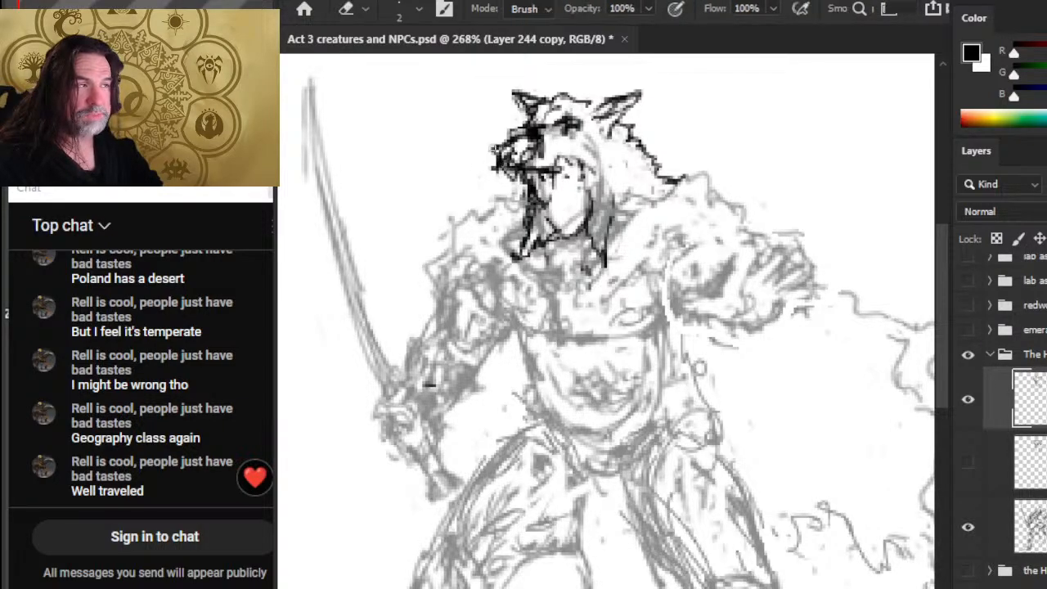
Clean up the wolf's muzzle between nose and eye, redrawing its snout and teeth with finer lines
mouse_move(493, 157)
mouse_down()
mouse_move(508, 138)
mouse_move(542, 157)
mouse_move(501, 148)
mouse_move(543, 123)
mouse_move(569, 137)
mouse_up()
key(b)
key(e)
key(b)
key(e)
key(b)
key(e)
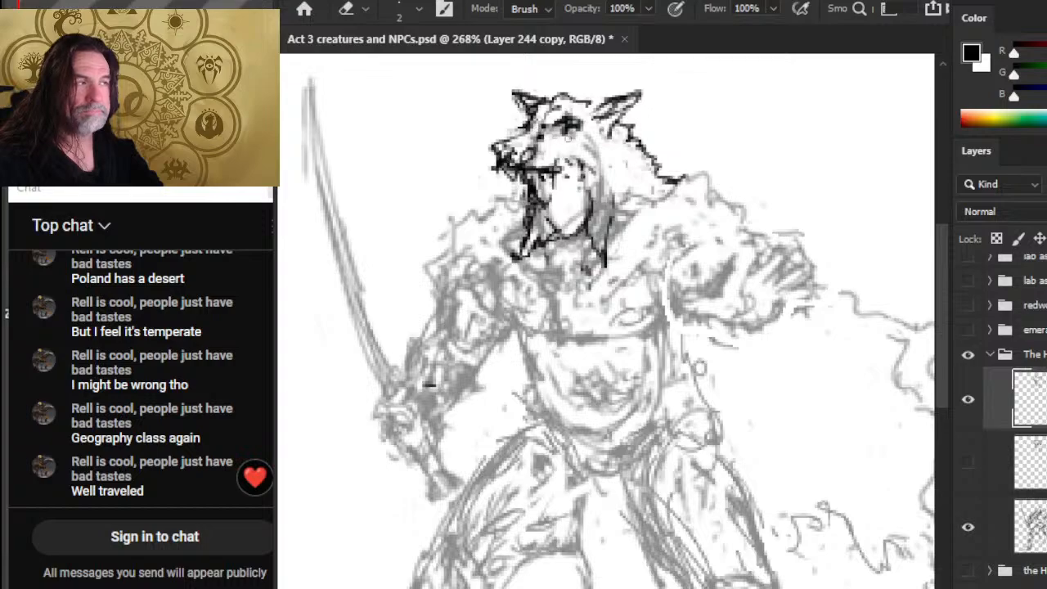
Erase the far ear's outer tip and redraw the ear narrower
mouse_move(510, 87)
mouse_down()
mouse_move(538, 117)
mouse_move(521, 119)
mouse_move(536, 110)
mouse_move(539, 123)
mouse_move(550, 98)
mouse_up()
key(b)
key(e)
key(b)
mouse_move(527, 94)
mouse_down()
mouse_move(533, 127)
mouse_move(562, 126)
mouse_move(542, 119)
mouse_move(544, 97)
mouse_move(550, 105)
mouse_move(520, 103)
mouse_move(528, 124)
mouse_move(533, 100)
mouse_up()
key(e)
key(b)
key(e)
key(b)
Redraw the top of the wolf's head as a fur line running between the two ears
mouse_move(532, 119)
mouse_down()
mouse_move(534, 131)
mouse_move(571, 97)
mouse_move(592, 93)
mouse_move(536, 113)
mouse_move(574, 101)
mouse_up()
key(e)
key(b)
drag(570, 90, 598, 102)
key(e)
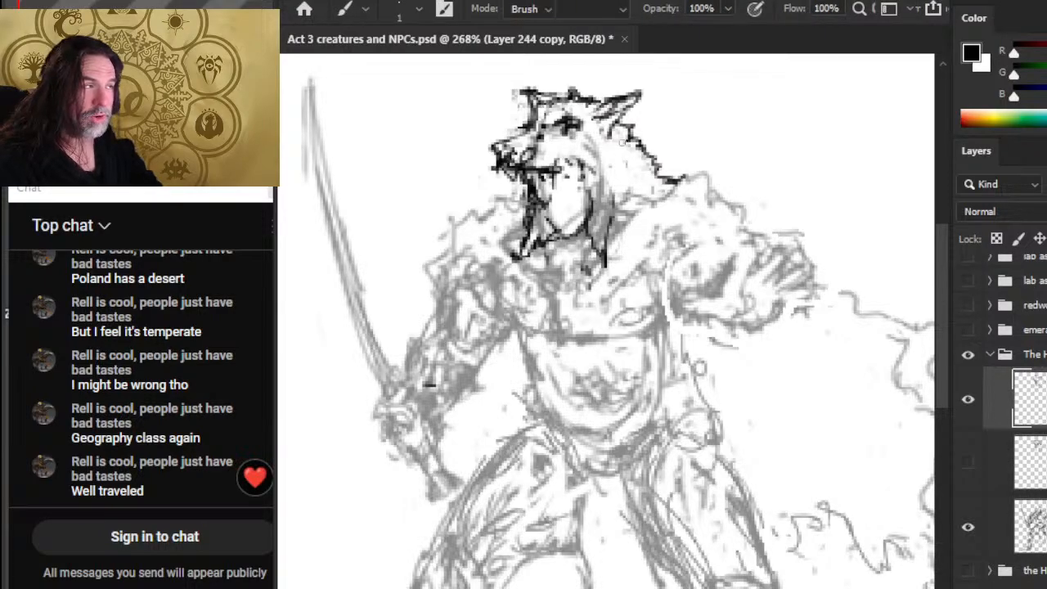
Erase the mane's back edge and redraw it as looser fur tufts down to the shoulder
mouse_move(623, 142)
mouse_down()
mouse_move(645, 132)
mouse_move(649, 155)
mouse_move(689, 182)
mouse_up()
key(b)
key(e)
key(b)
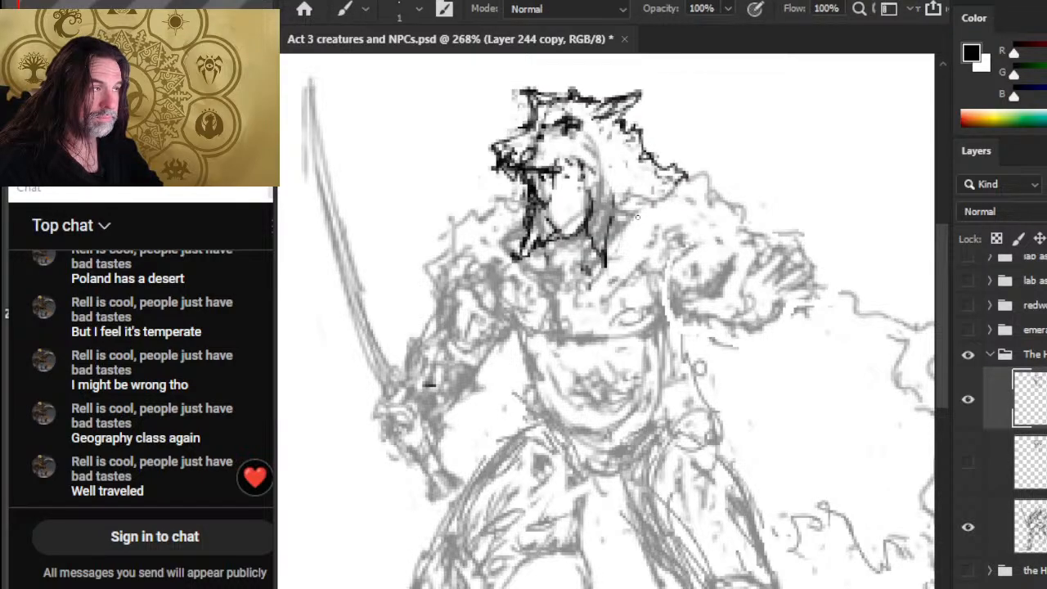
key(e)
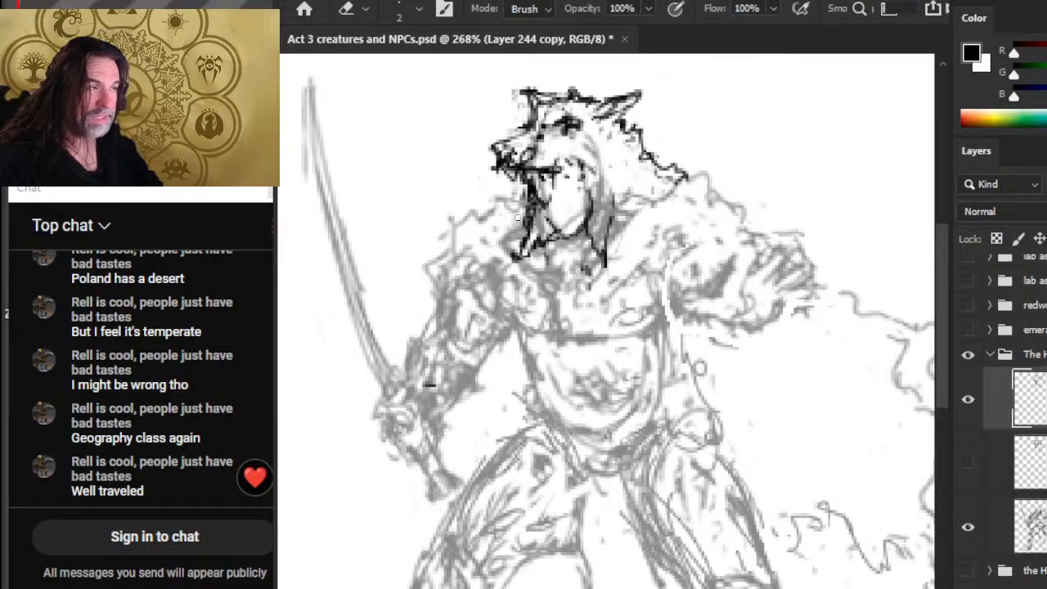
Clean the lines inside the wolf's open jaw and redraw a clear rounded outline around the opening
mouse_move(531, 218)
mouse_down()
mouse_move(540, 197)
mouse_move(554, 227)
mouse_move(586, 231)
mouse_up()
key(b)
key(e)
key(b)
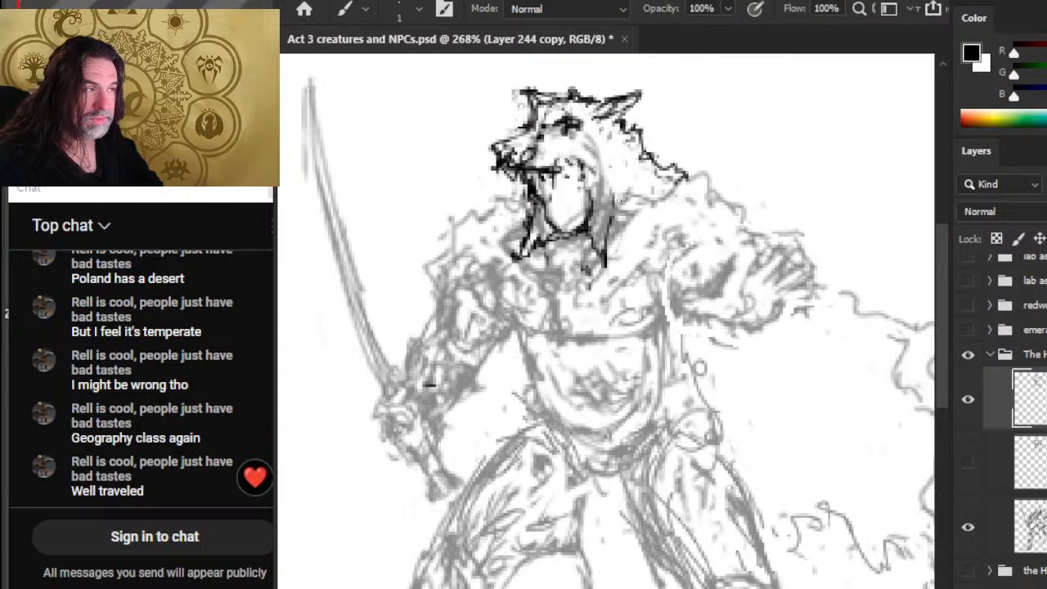
Replace the strand behind the jaw with longer fur locks hanging from the mane onto the chest
mouse_move(635, 204)
mouse_down()
mouse_move(655, 192)
mouse_move(618, 229)
mouse_up()
key(e)
drag(603, 271, 598, 233)
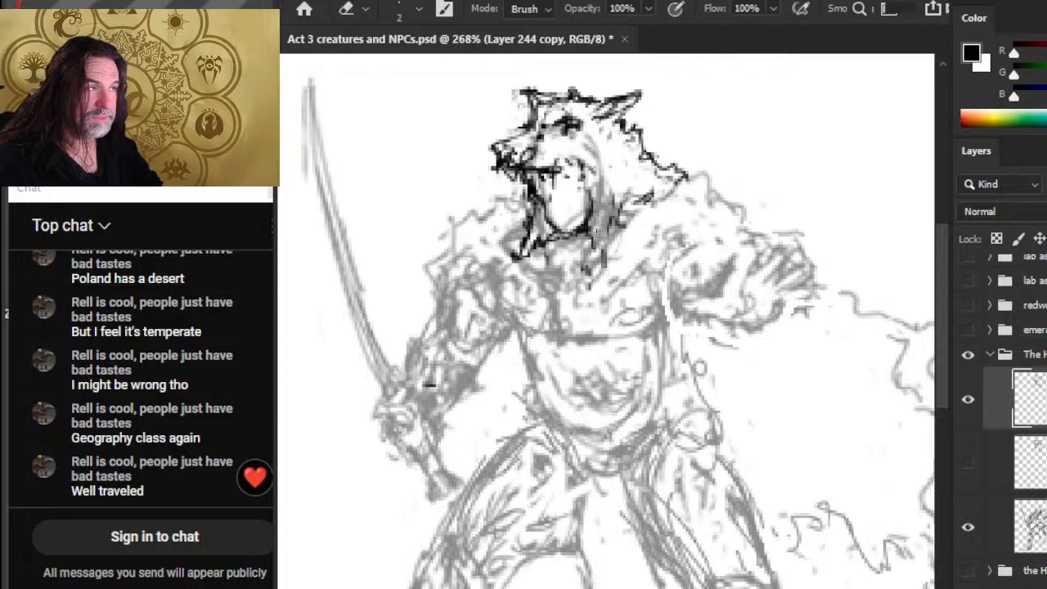
key(b)
mouse_move(590, 288)
mouse_down()
mouse_move(595, 238)
mouse_move(615, 319)
mouse_move(616, 251)
mouse_move(631, 216)
mouse_move(620, 202)
mouse_up()
Erase the front strand hanging below the muzzle and tidy the jaw's front edge
key(e)
mouse_move(525, 260)
mouse_down()
mouse_move(536, 238)
mouse_move(548, 242)
mouse_move(523, 178)
mouse_move(535, 224)
mouse_move(518, 254)
mouse_move(526, 224)
mouse_up()
key(b)
key(e)
key(b)
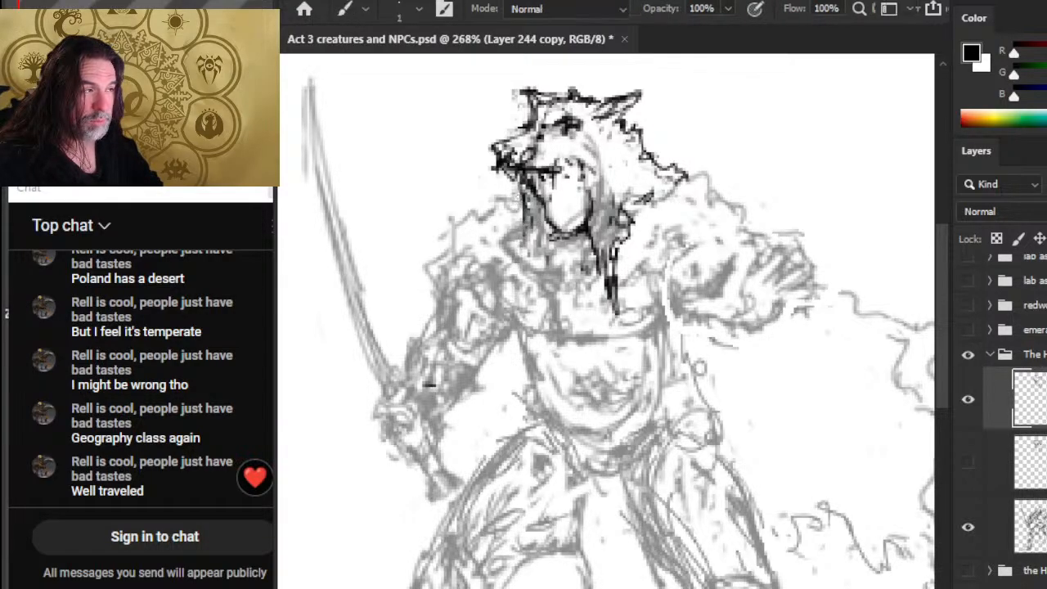
Erase stray marks below the muzzle and ink the upper fur edge along the front of the open jaw
key(e)
mouse_move(521, 188)
mouse_down()
mouse_move(526, 220)
mouse_move(513, 184)
mouse_move(550, 322)
mouse_move(561, 225)
mouse_move(563, 239)
mouse_move(548, 221)
mouse_move(561, 237)
mouse_move(579, 234)
mouse_move(566, 239)
mouse_move(591, 226)
mouse_move(560, 255)
mouse_move(597, 250)
mouse_move(583, 258)
mouse_move(597, 243)
mouse_move(546, 283)
mouse_move(517, 208)
mouse_up()
key(b)
key(e)
key(b)
key(e)
key(b)
key(e)
key(b)
key(e)
key(b)
key(e)
key(b)
key(e)
key(b)
key(e)
key(b)
key(e)
key(b)
Ink long pointed fur locks from the front of the jaw down to the chest and a curved line beneath the jaw
mouse_move(517, 243)
mouse_down()
mouse_move(515, 209)
mouse_move(545, 303)
mouse_up()
key(e)
mouse_move(554, 246)
mouse_down()
mouse_move(549, 281)
mouse_move(539, 260)
mouse_move(536, 275)
mouse_up()
key(b)
drag(540, 251, 551, 296)
key(e)
key(b)
key(e)
drag(548, 247, 600, 260)
key(b)
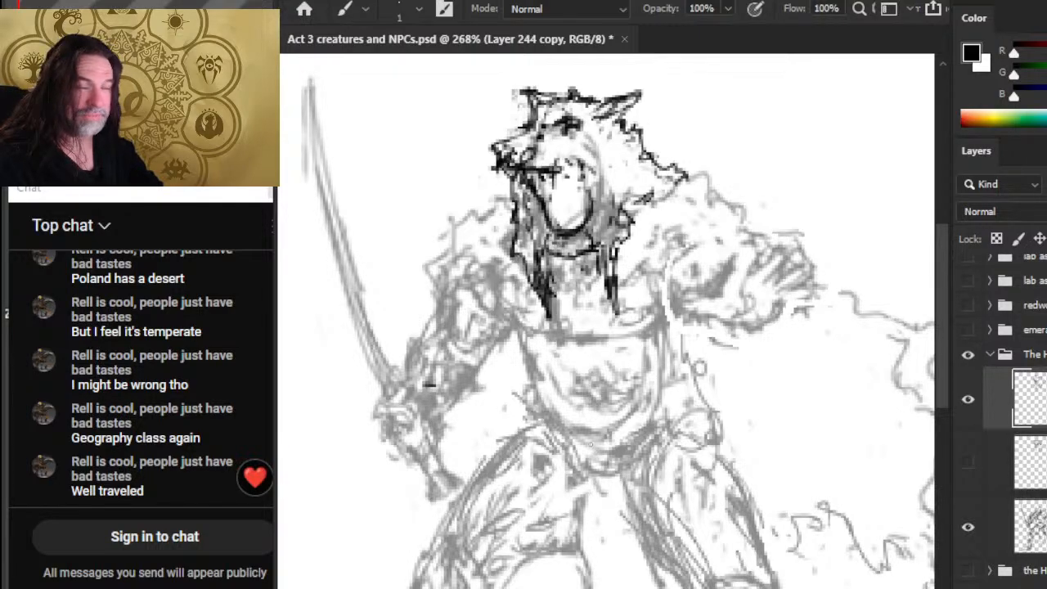
Trim the fur behind the jaw and redraw its hanging lock and ragged outer edge
key(e)
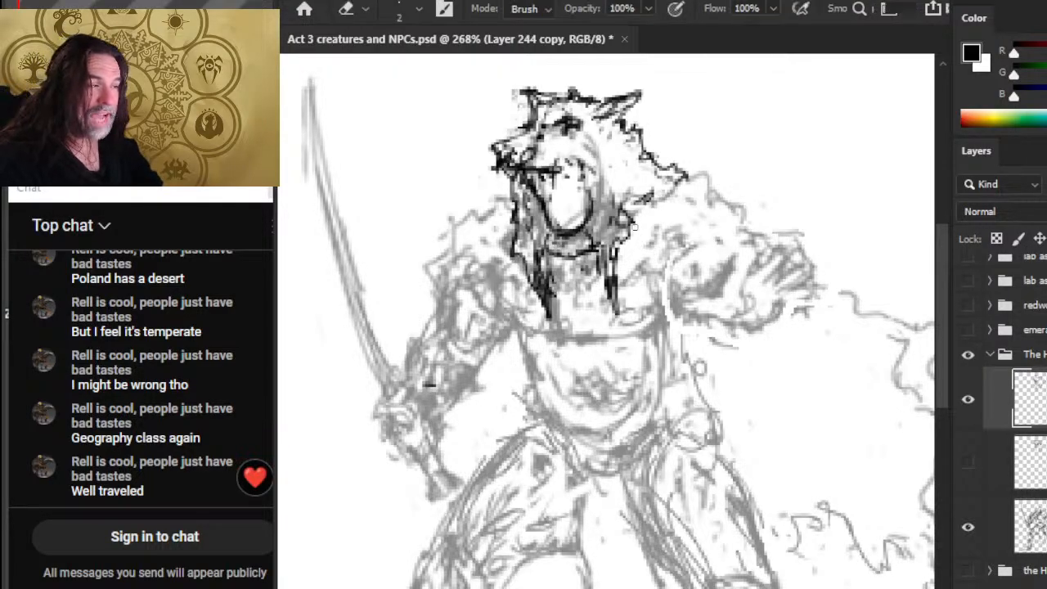
key(b)
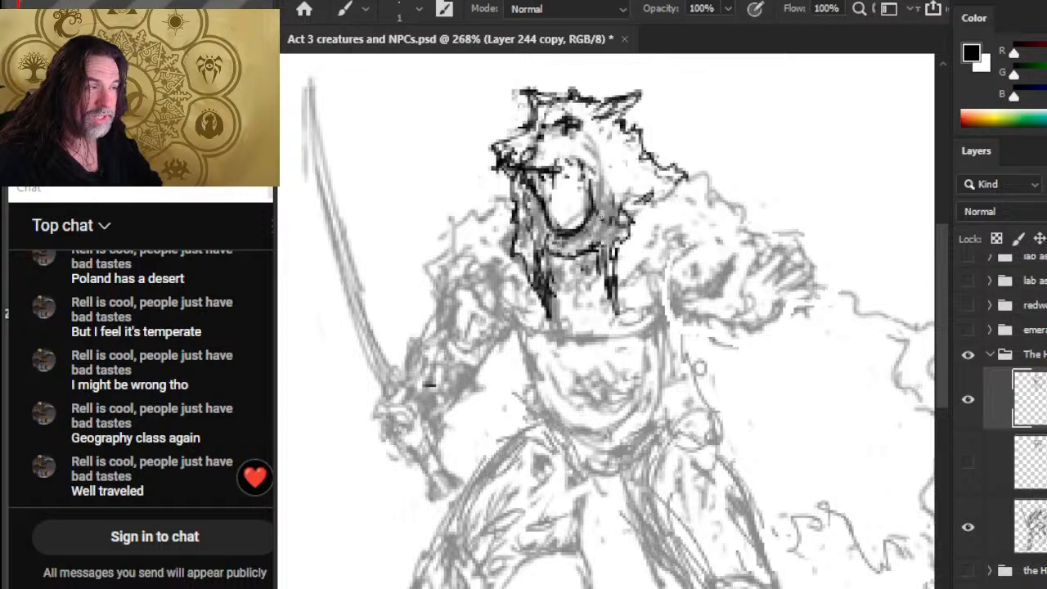
key(e)
drag(601, 220, 610, 286)
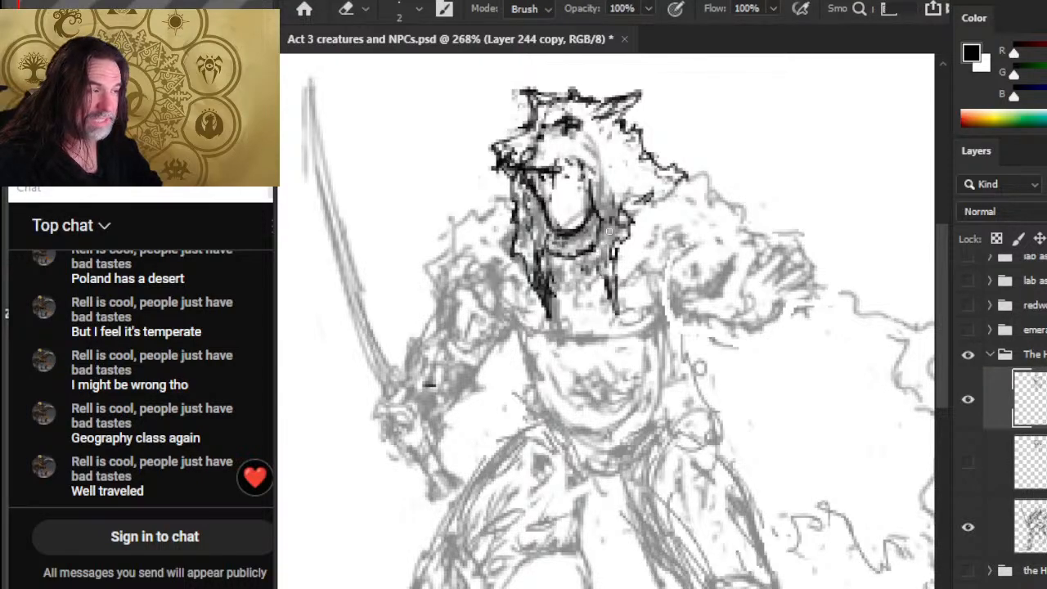
key(b)
mouse_move(602, 244)
mouse_down()
mouse_move(605, 281)
mouse_move(622, 303)
mouse_up()
key(e)
mouse_move(631, 218)
mouse_down()
mouse_move(622, 242)
mouse_move(639, 231)
mouse_move(624, 246)
mouse_up()
key(b)
mouse_move(633, 234)
mouse_down()
mouse_move(614, 292)
mouse_move(600, 256)
mouse_move(608, 279)
mouse_move(590, 209)
mouse_up()
Darken the lock behind the jaw, ink the rear inner edge of the mouth opening, and clean the fur's outer side
key(e)
key(b)
key(e)
key(b)
mouse_move(572, 160)
mouse_down()
mouse_move(583, 201)
mouse_move(598, 211)
mouse_move(613, 291)
mouse_up()
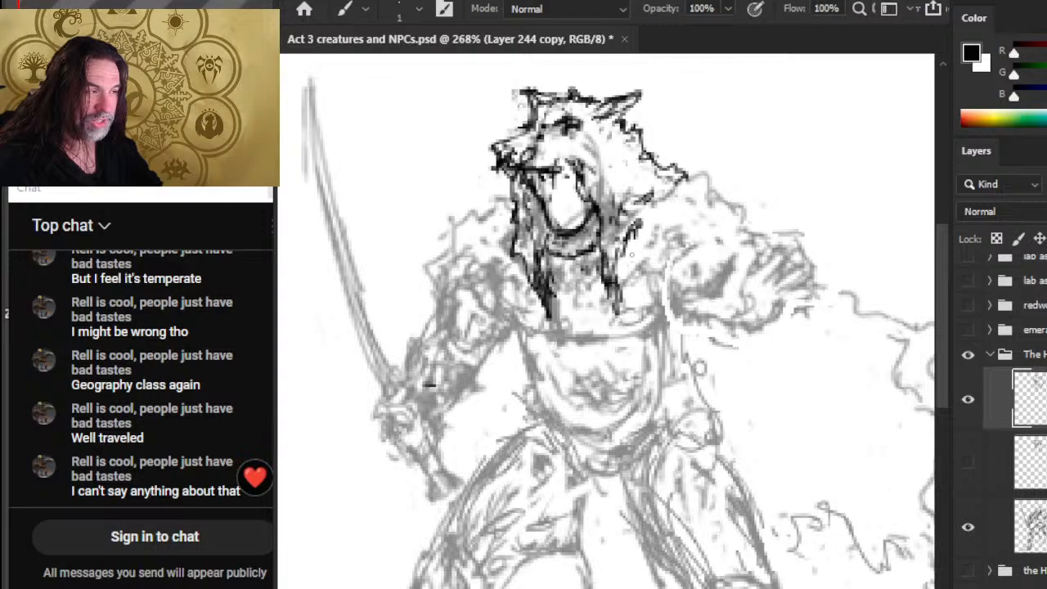
key(e)
mouse_move(631, 255)
mouse_down()
mouse_move(626, 226)
mouse_move(640, 219)
mouse_move(613, 301)
mouse_up()
key(b)
Refine the curved line under the open jaw with short brush and eraser touches
key(e)
key(b)
mouse_move(554, 233)
mouse_down()
mouse_move(537, 255)
mouse_move(595, 239)
mouse_move(571, 238)
mouse_move(583, 226)
mouse_up()
key(e)
key(b)
key(e)
key(b)
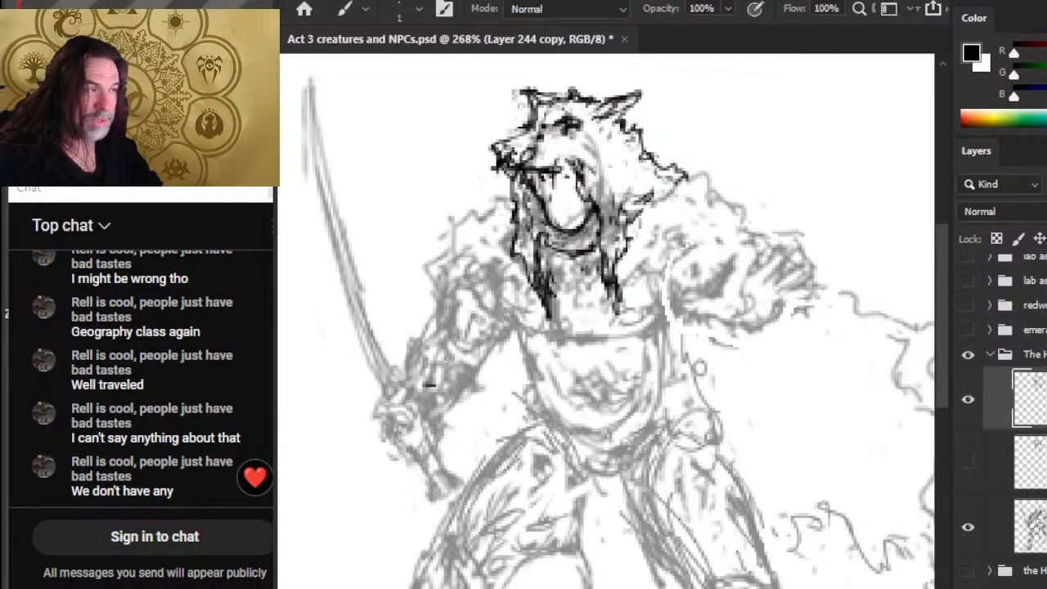
Rework the front inner edge of the open mouth and add small dark details inside the opening and along the upper lip
key(e)
mouse_move(551, 183)
mouse_down()
mouse_move(559, 207)
mouse_move(541, 193)
mouse_move(534, 207)
mouse_move(532, 189)
mouse_move(544, 209)
mouse_move(541, 187)
mouse_move(569, 204)
mouse_move(543, 182)
mouse_move(562, 157)
mouse_move(576, 167)
mouse_move(617, 162)
mouse_move(580, 194)
mouse_move(528, 196)
mouse_up()
key(b)
key(e)
key(b)
key(e)
key(b)
key(e)
key(b)
key(e)
key(b)
key(e)
key(b)
key(e)
key(b)
key(e)
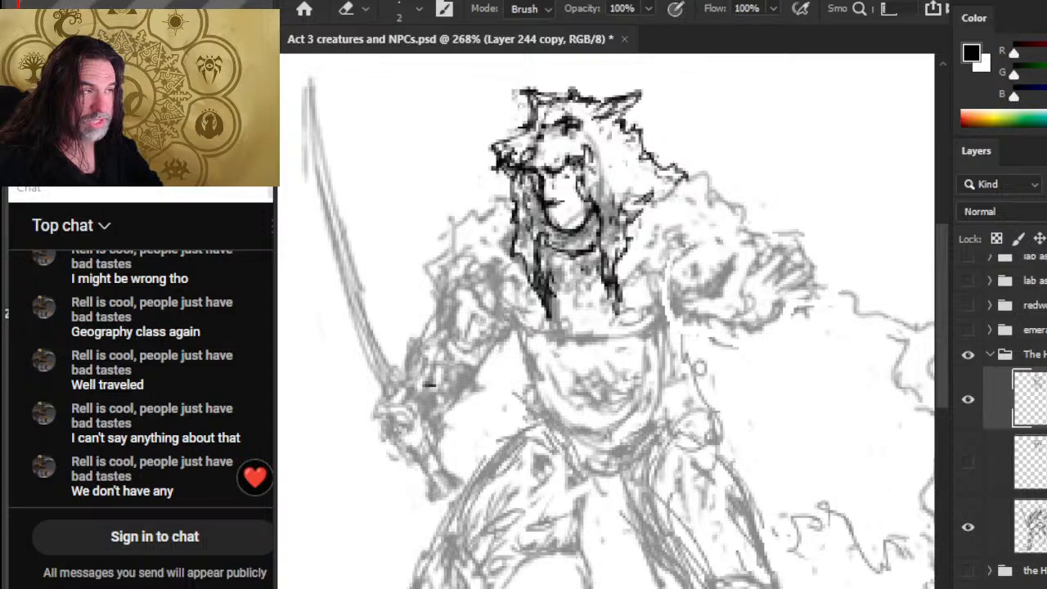
key(b)
key(e)
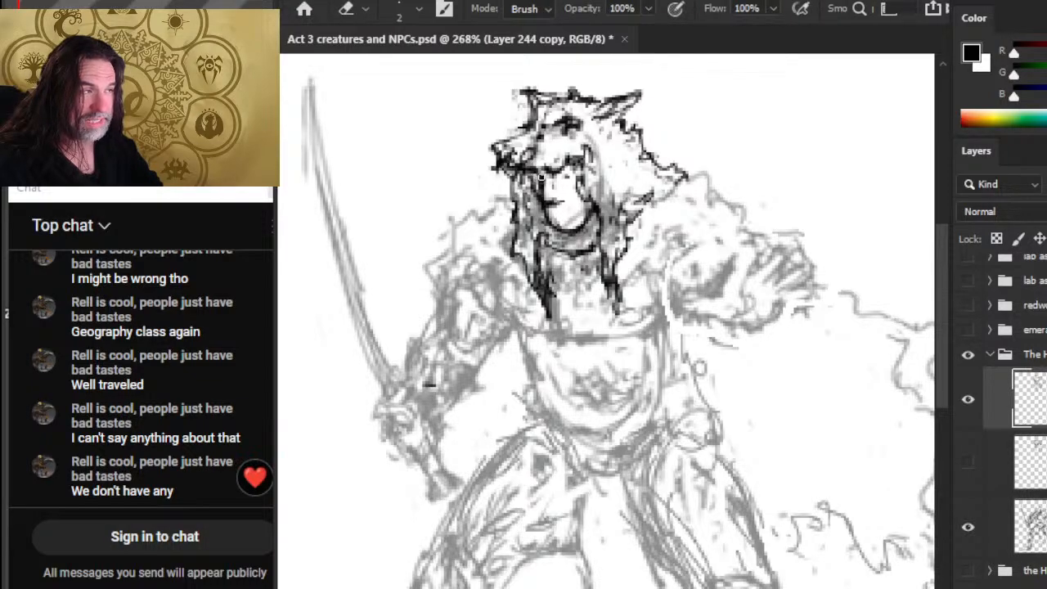
Touch up the line along the upper lip and the front inner corner of the mouth
key(b)
drag(554, 173, 570, 175)
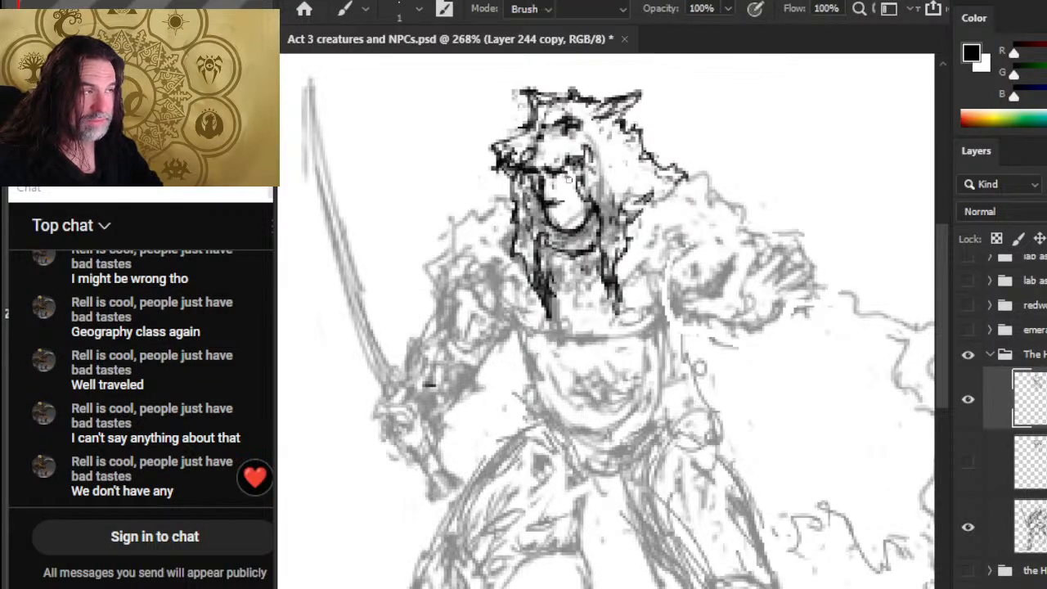
key(e)
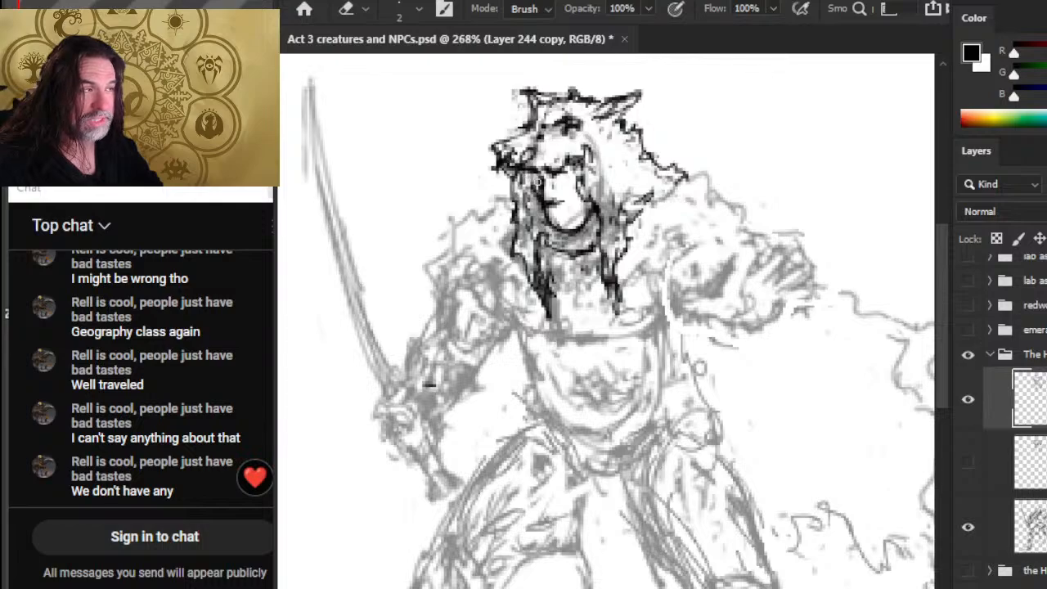
key(b)
key(e)
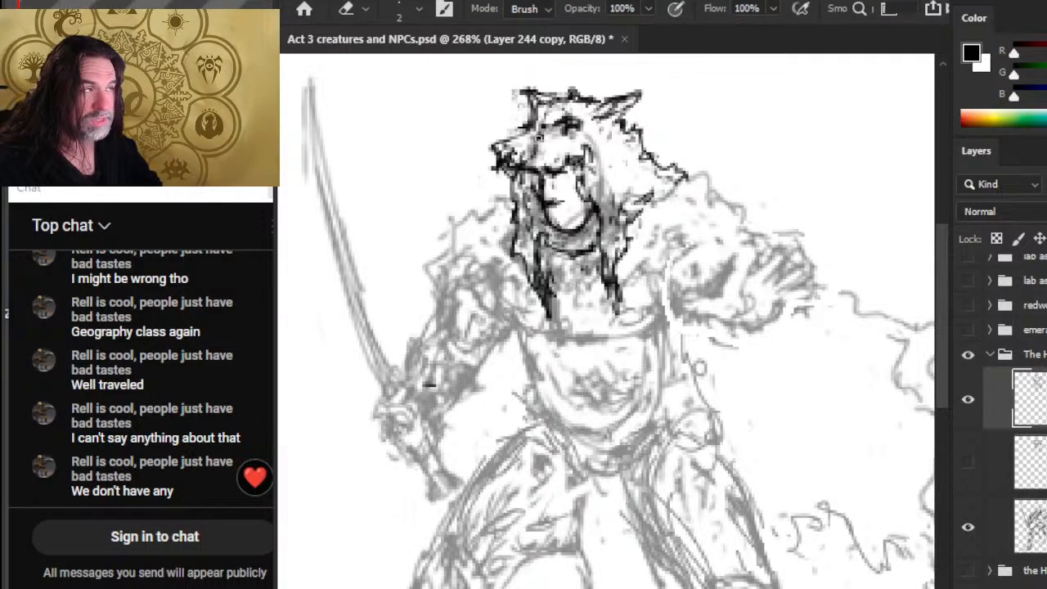
Darken the muzzle bridge below the brow, clear fur marks behind the rear ear, and redraw that ear's lower edge
key(b)
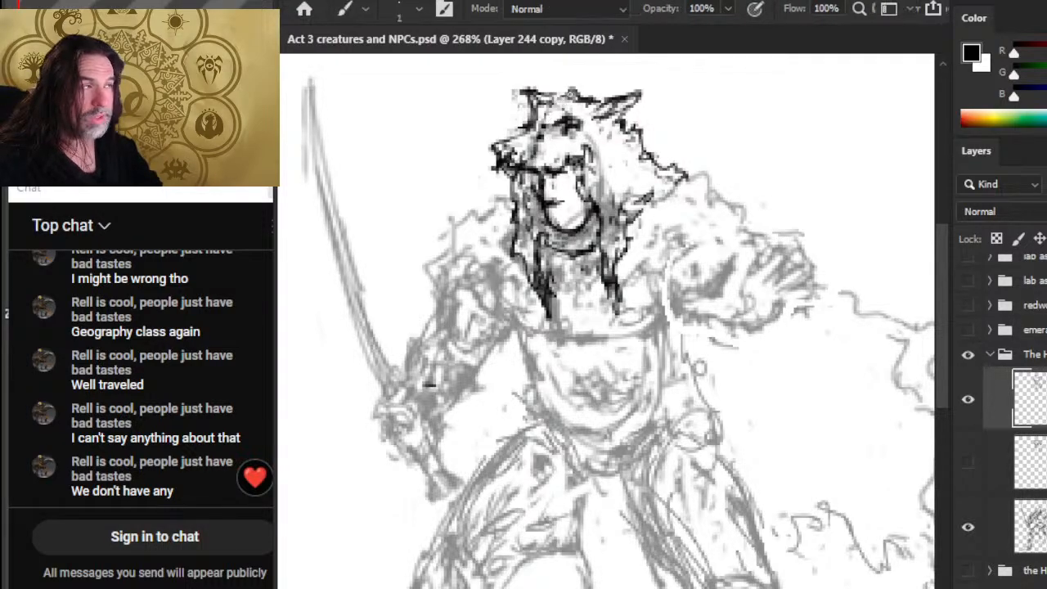
key(e)
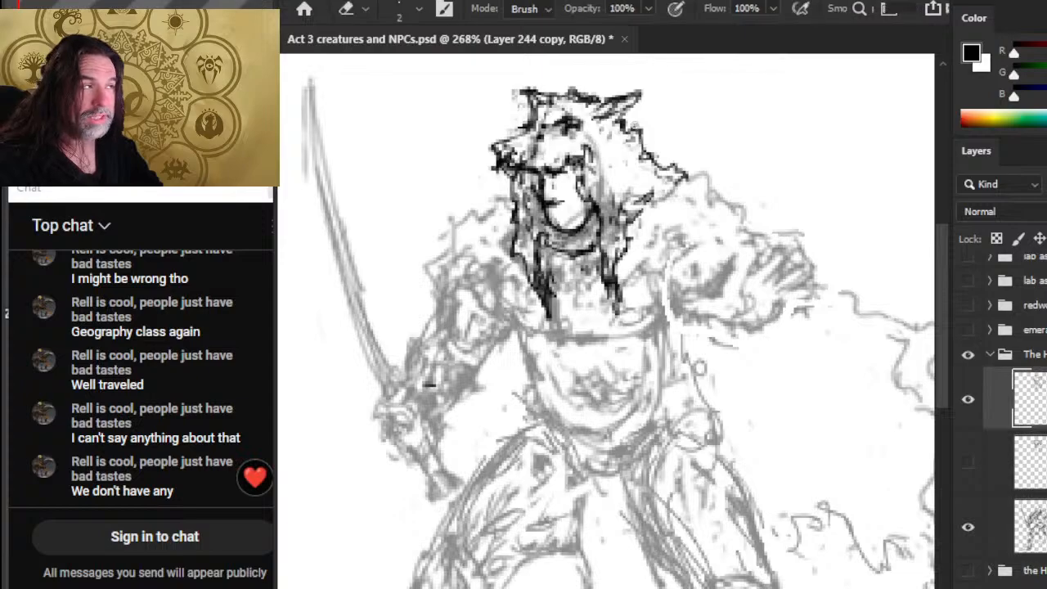
key(b)
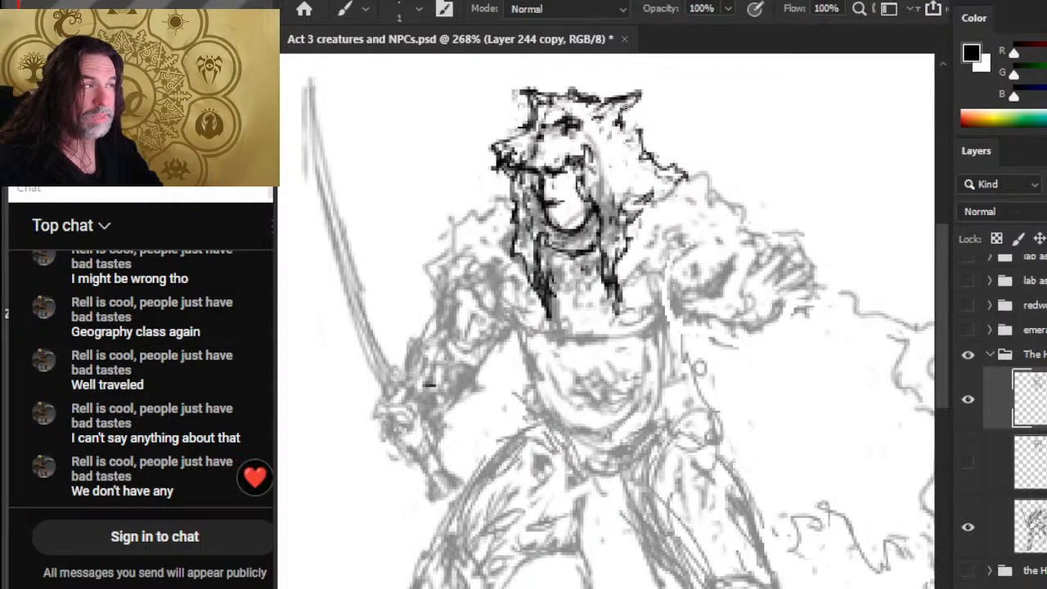
key(e)
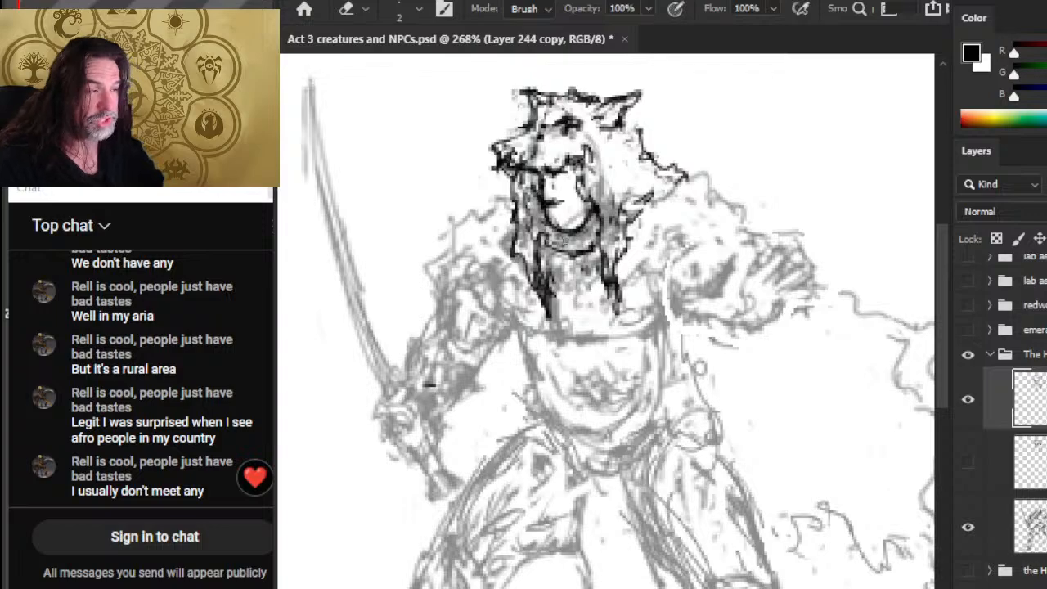
Thicken the curved band beneath the open jaw with darker, cleaner strokes
key(b)
mouse_move(542, 232)
mouse_down()
mouse_move(577, 251)
mouse_move(604, 239)
mouse_move(580, 262)
mouse_move(594, 236)
mouse_move(602, 248)
mouse_move(602, 229)
mouse_move(544, 237)
mouse_move(552, 247)
mouse_move(598, 230)
mouse_up()
key(e)
key(b)
key(e)
key(b)
key(e)
key(b)
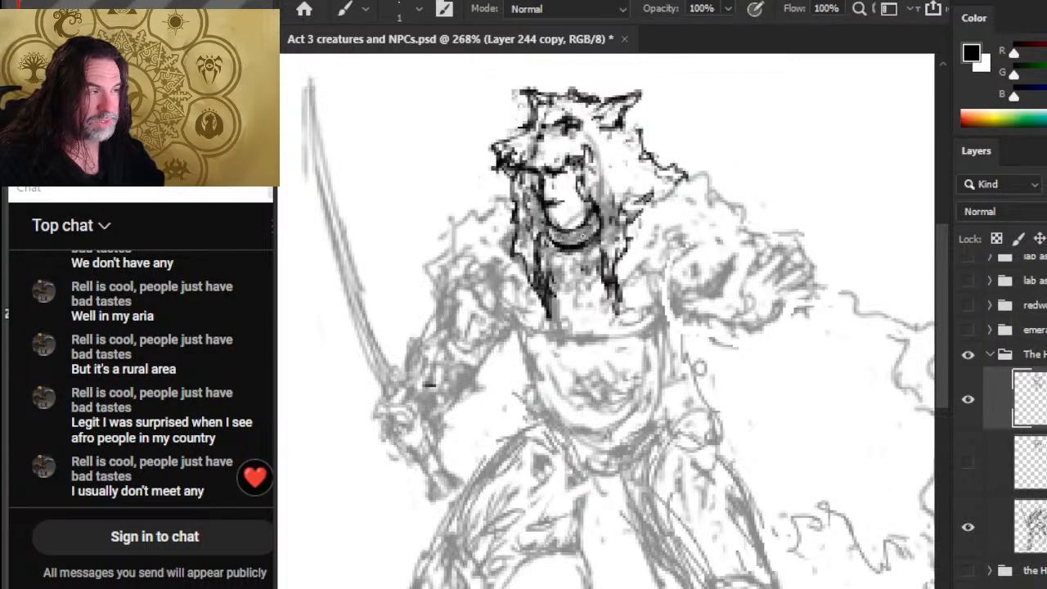
Erase the outer fur edge beneath the muzzle and tidy the lines at the upper lip and mouth corner
key(e)
mouse_move(500, 204)
mouse_down()
mouse_move(517, 218)
mouse_move(536, 185)
mouse_move(553, 198)
mouse_move(531, 179)
mouse_move(534, 187)
mouse_up()
key(b)
key(e)
key(b)
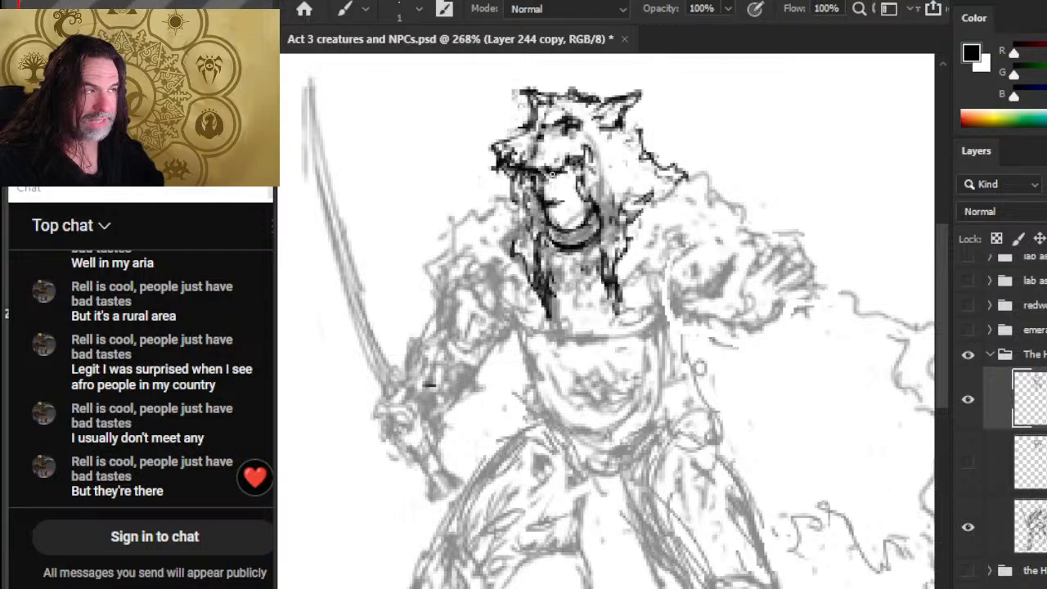
key(e)
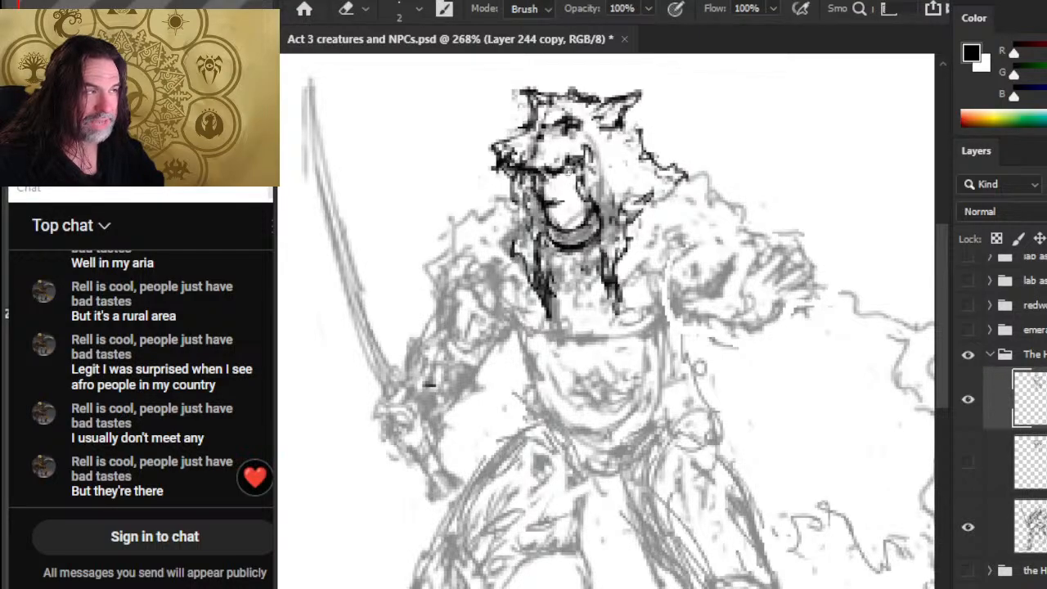
key(b)
key(e)
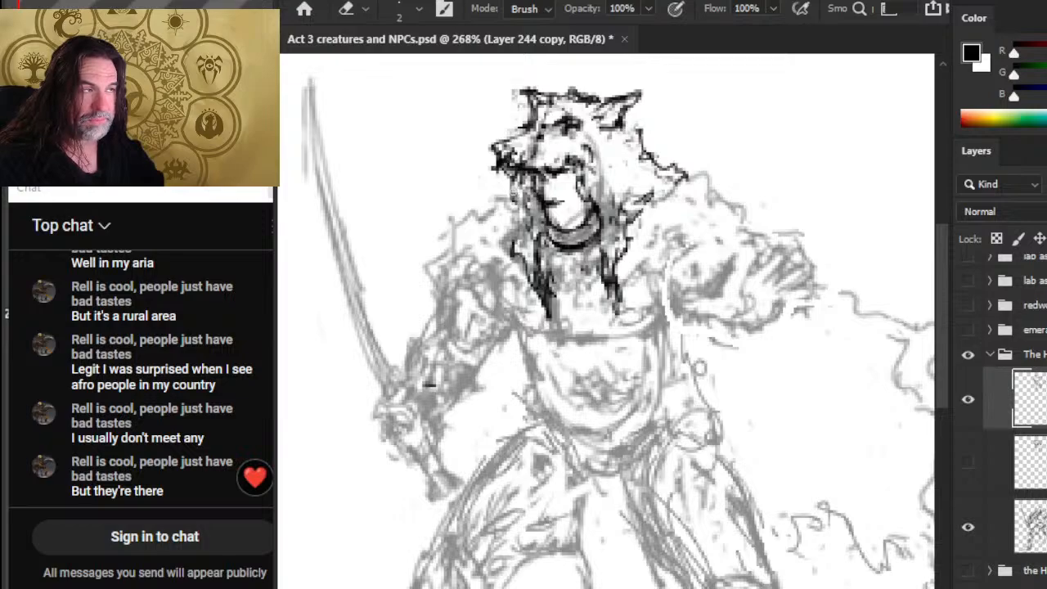
key(b)
Redraw the jaw's front edge and the front fur lock running down to the chest
mouse_move(522, 179)
mouse_down()
mouse_move(533, 263)
mouse_move(528, 237)
mouse_move(516, 254)
mouse_move(528, 229)
mouse_move(542, 264)
mouse_up()
key(e)
key(b)
key(e)
key(b)
key(e)
key(b)
drag(535, 224, 548, 299)
Thin the inner side of the rear fur lock and clean the outer contour of the front lock
key(e)
mouse_move(603, 241)
mouse_down()
mouse_move(603, 276)
mouse_move(595, 260)
mouse_move(617, 306)
mouse_move(625, 255)
mouse_move(615, 267)
mouse_up()
key(b)
key(e)
key(b)
key(e)
mouse_move(525, 239)
mouse_down()
mouse_move(511, 261)
mouse_move(526, 283)
mouse_up()
key(b)
Rework the fur tufts behind the jaw and trim the edge just below the front of the muzzle
key(e)
mouse_move(603, 226)
mouse_down()
mouse_move(590, 280)
mouse_move(636, 203)
mouse_up()
key(b)
key(e)
key(b)
key(e)
drag(526, 209, 523, 198)
key(b)
Erase part of the forehead line and redraw the base of the front ear
key(e)
mouse_move(578, 97)
mouse_down()
mouse_move(587, 97)
mouse_move(571, 93)
mouse_move(531, 123)
mouse_move(532, 110)
mouse_up()
key(b)
key(e)
key(b)
key(e)
key(b)
key(e)
Clean the tip of the muzzle and redraw the nose as a rounded, darker shape
mouse_move(485, 141)
mouse_down()
mouse_move(521, 149)
mouse_move(517, 165)
mouse_move(496, 144)
mouse_up()
key(b)
key(e)
key(b)
drag(496, 144, 498, 180)
key(e)
mouse_move(500, 172)
mouse_down()
mouse_move(494, 161)
mouse_move(515, 172)
mouse_move(499, 165)
mouse_up()
key(b)
Ink the brow contour from the top of the muzzle up to the front ear
key(e)
key(b)
mouse_move(517, 129)
mouse_down()
mouse_move(498, 141)
mouse_move(531, 108)
mouse_move(543, 111)
mouse_up()
key(e)
key(b)
key(e)
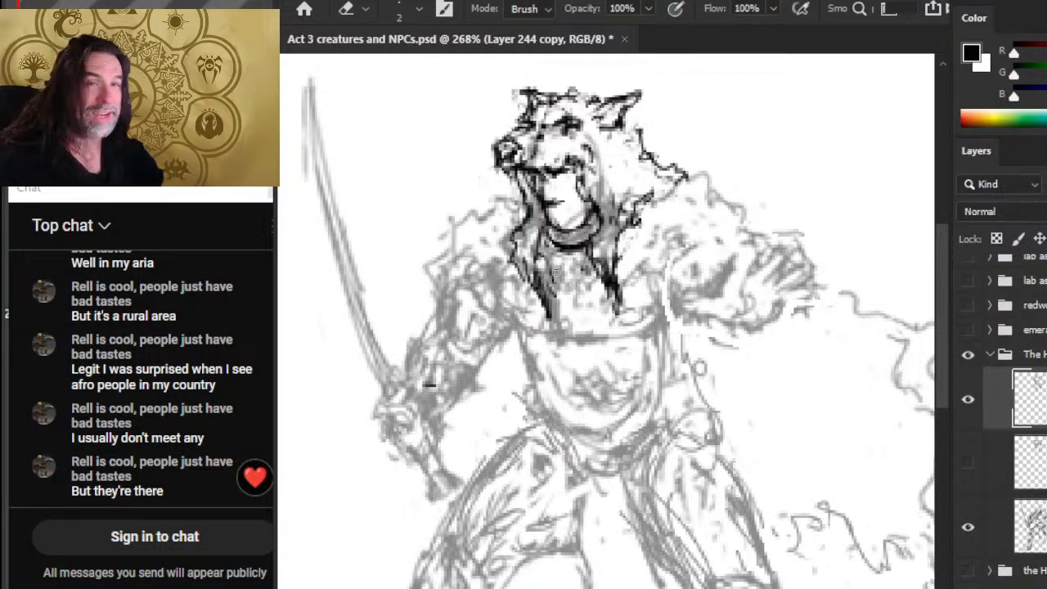
Redraw the rear ear with a darker outline and extend its back edge down into the mane
scroll(589, 237, up, 2)
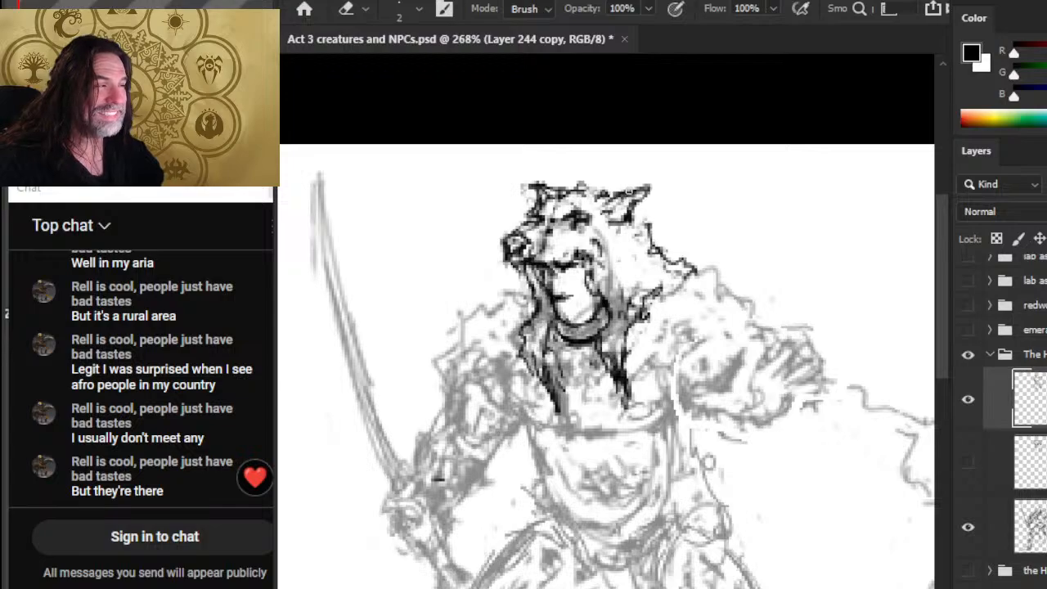
key(b)
mouse_move(596, 209)
mouse_down()
mouse_move(653, 184)
mouse_move(625, 194)
mouse_move(630, 202)
mouse_move(652, 185)
mouse_move(636, 225)
mouse_up()
key(e)
key(b)
key(e)
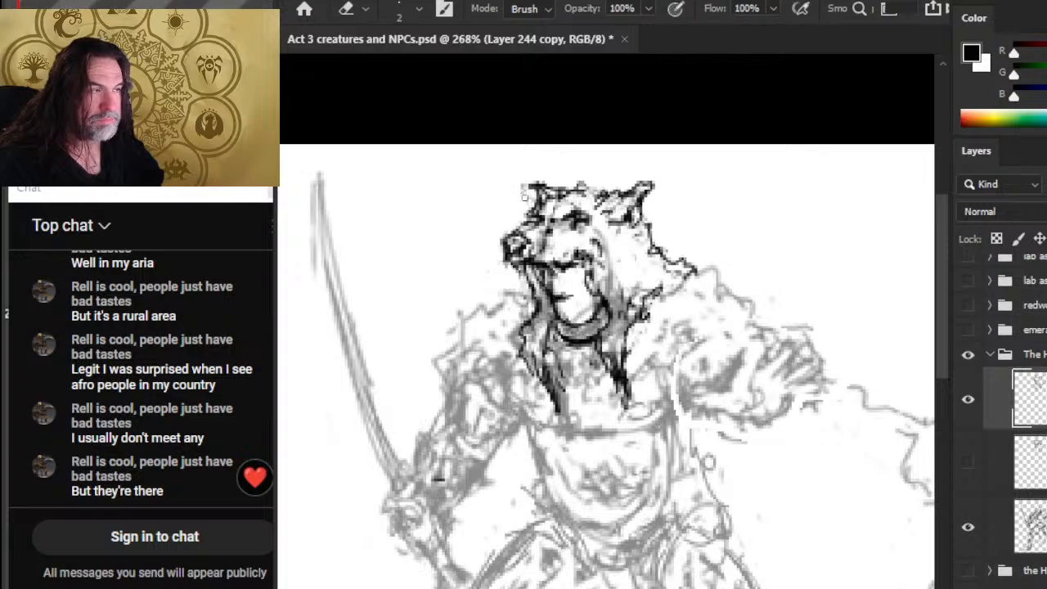
Clean up the front ear and replace the heavy dark eye with a lighter curved eye line
mouse_move(527, 187)
mouse_down()
mouse_move(525, 197)
mouse_move(561, 180)
mouse_move(536, 192)
mouse_move(522, 176)
mouse_move(553, 193)
mouse_move(576, 189)
mouse_move(557, 223)
mouse_move(574, 213)
mouse_move(583, 223)
mouse_up()
key(b)
key(e)
key(b)
key(e)
key(b)
key(e)
Refine the upper lip, then rework the muzzle bridge and its contour up to the front ear
mouse_move(573, 259)
mouse_down()
mouse_move(556, 268)
mouse_move(587, 253)
mouse_move(582, 265)
mouse_move(592, 265)
mouse_up()
key(b)
key(e)
mouse_move(529, 244)
mouse_down()
mouse_move(579, 230)
mouse_move(582, 217)
mouse_move(541, 208)
mouse_move(530, 210)
mouse_move(579, 217)
mouse_move(559, 229)
mouse_move(540, 220)
mouse_move(549, 215)
mouse_move(515, 233)
mouse_move(564, 196)
mouse_up()
key(b)
key(e)
key(b)
key(e)
key(b)
key(e)
key(b)
key(e)
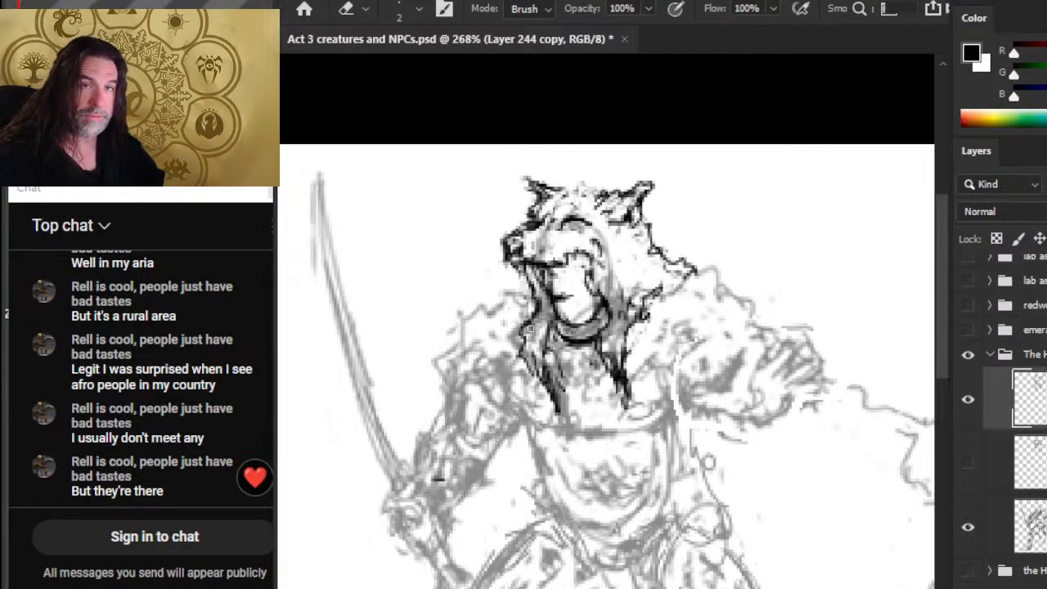
Ink the crown between the ears and redraw the mane's back edge as a smoother line below the rear ear
key(b)
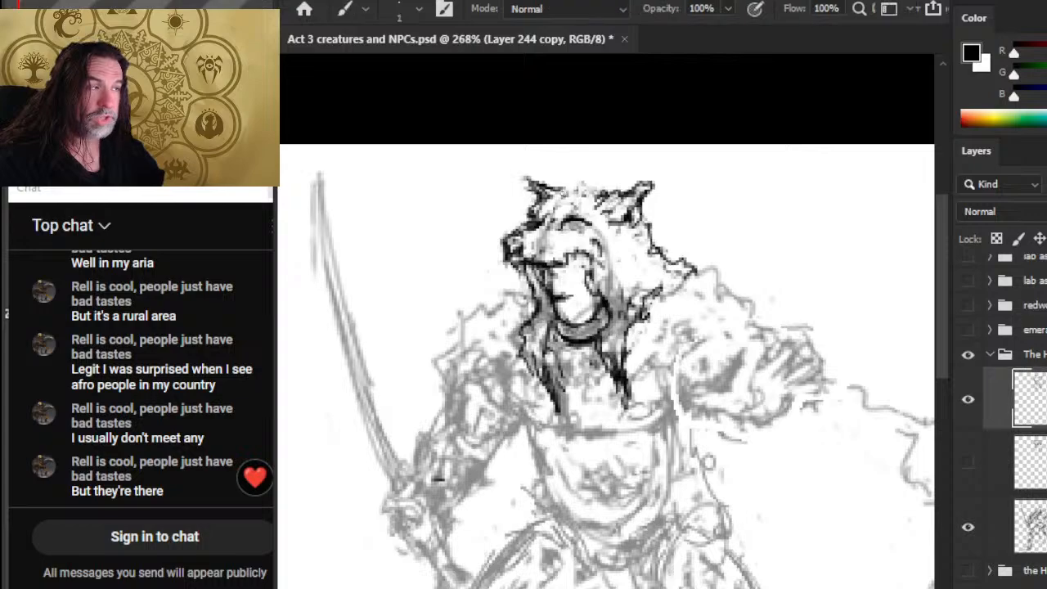
key(e)
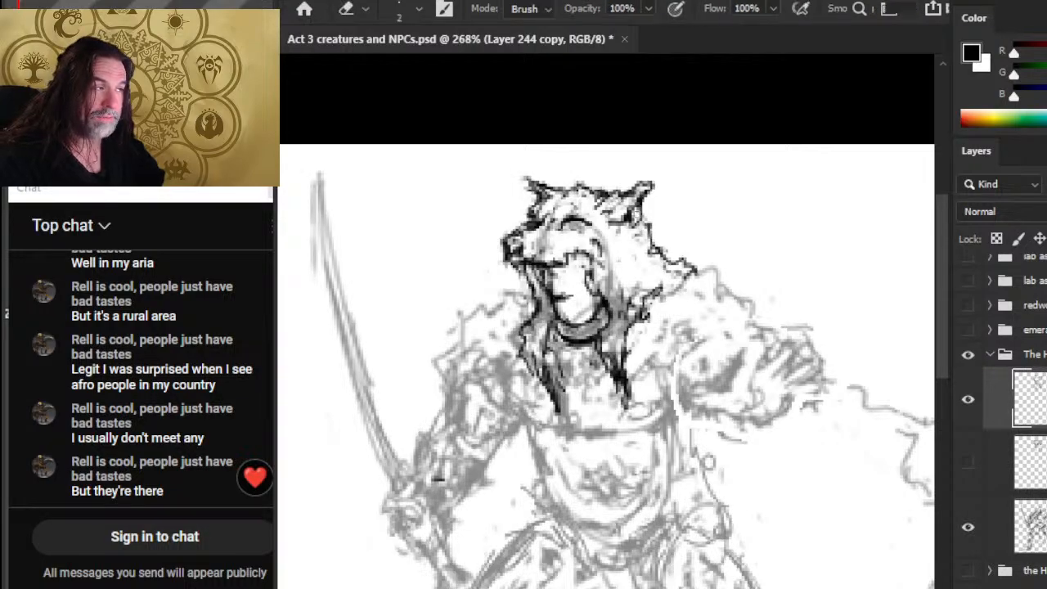
key(b)
mouse_move(636, 209)
mouse_down()
mouse_move(668, 246)
mouse_move(654, 251)
mouse_move(672, 256)
mouse_move(685, 278)
mouse_move(644, 308)
mouse_move(662, 302)
mouse_move(658, 285)
mouse_move(650, 322)
mouse_up()
key(e)
key(b)
key(e)
key(b)
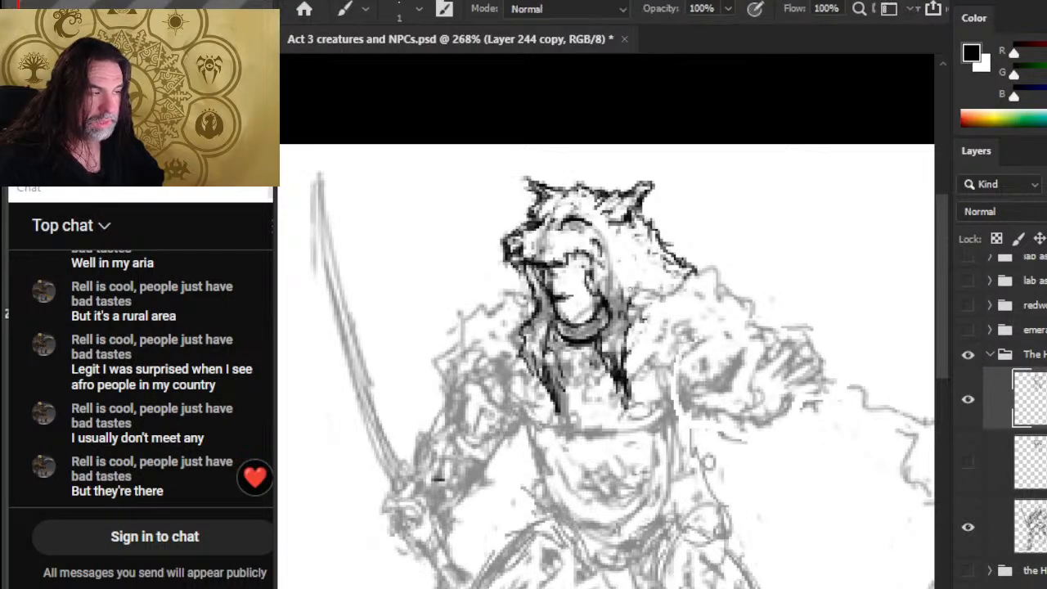
Simplify the ragged fur lock behind the jaw and redraw it as a tapered dark lock
drag(634, 281, 618, 342)
key(e)
drag(623, 314, 623, 350)
key(b)
key(e)
mouse_move(593, 299)
mouse_down()
mouse_move(610, 330)
mouse_move(601, 339)
mouse_up()
key(b)
key(e)
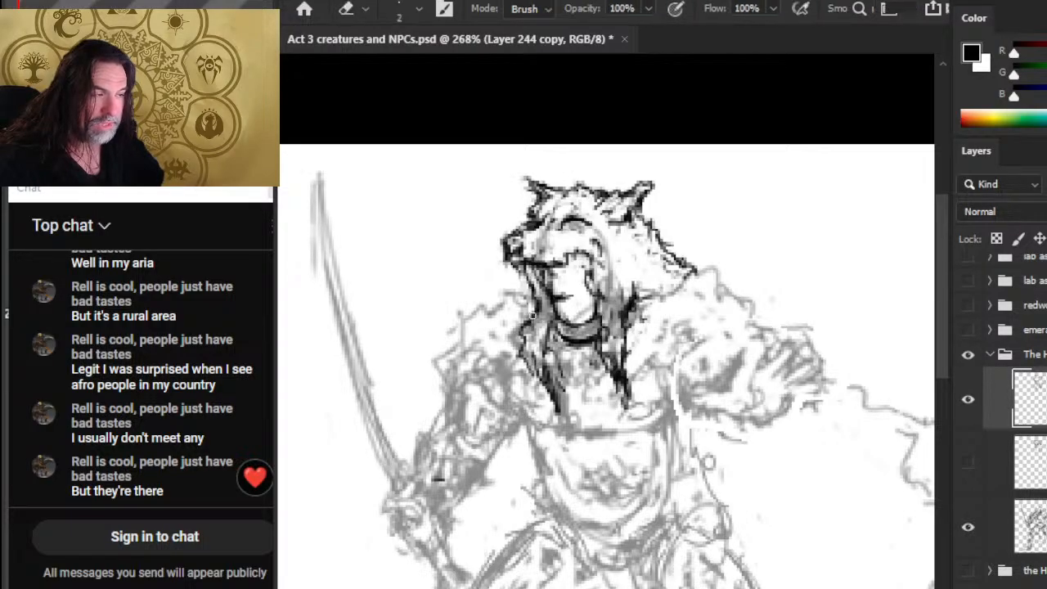
Erase stray marks at the front of the open mouth and draw pointed fangs along the upper jaw
drag(543, 305, 533, 321)
mouse_move(538, 288)
mouse_down()
mouse_move(527, 327)
mouse_move(535, 292)
mouse_move(524, 281)
mouse_up()
key(b)
key(e)
key(b)
key(e)
key(b)
key(e)
key(b)
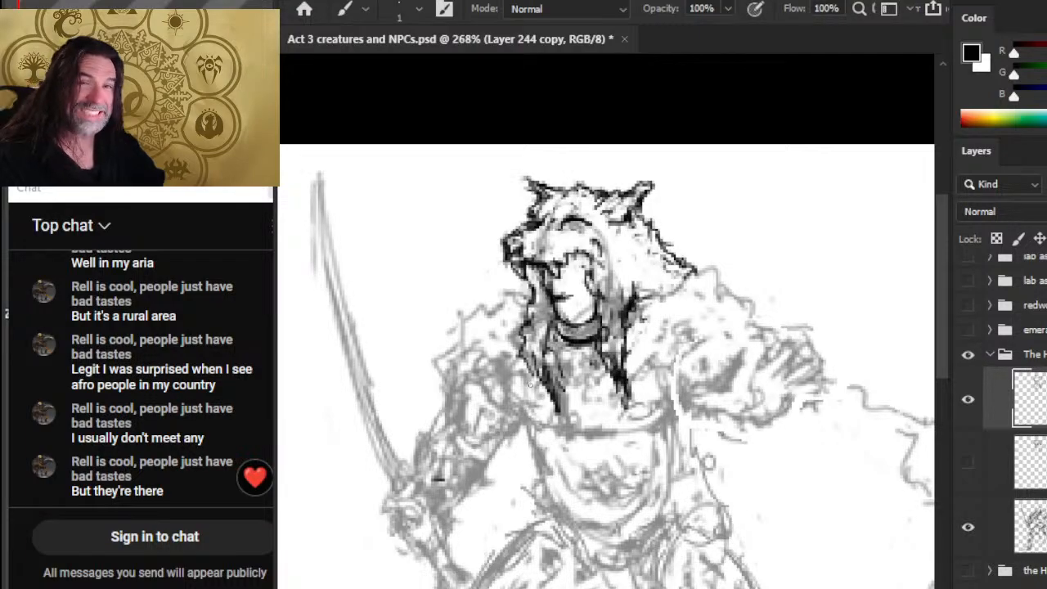
Clean the inside of the mouth and redraw the back of the upper lip and cheek crease
key(e)
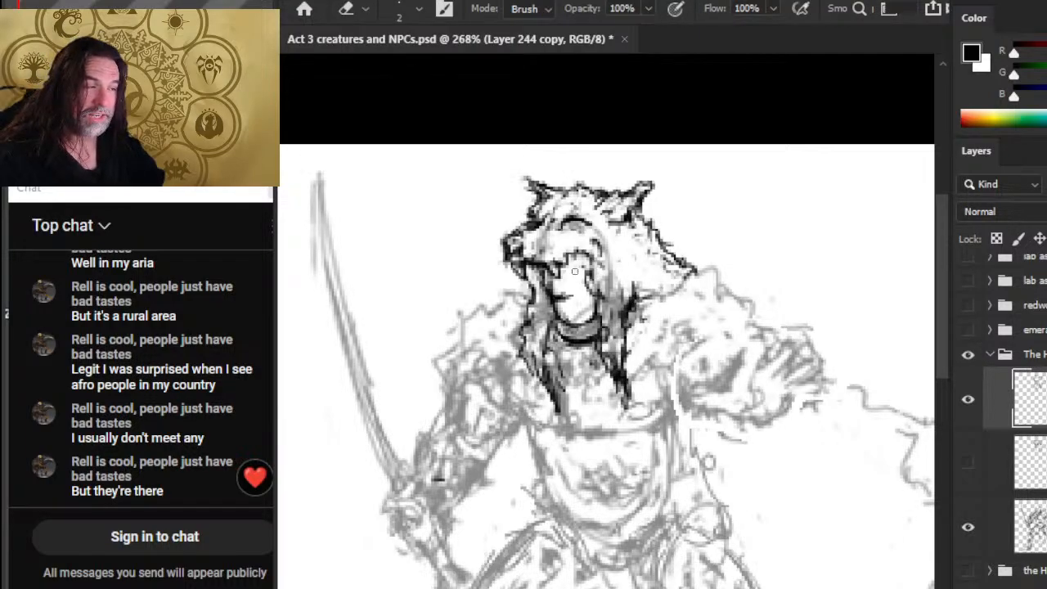
mouse_move(575, 272)
mouse_down()
mouse_move(588, 286)
mouse_move(605, 239)
mouse_move(607, 255)
mouse_move(564, 225)
mouse_move(590, 213)
mouse_move(533, 216)
mouse_move(546, 194)
mouse_up()
key(b)
key(e)
key(b)
key(e)
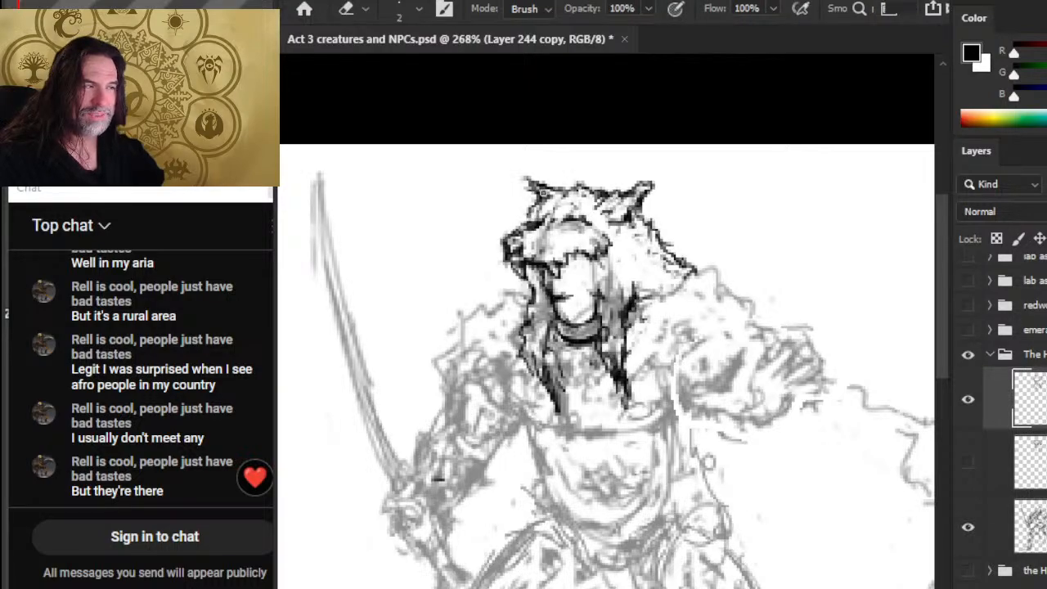
key(w)
click(632, 191)
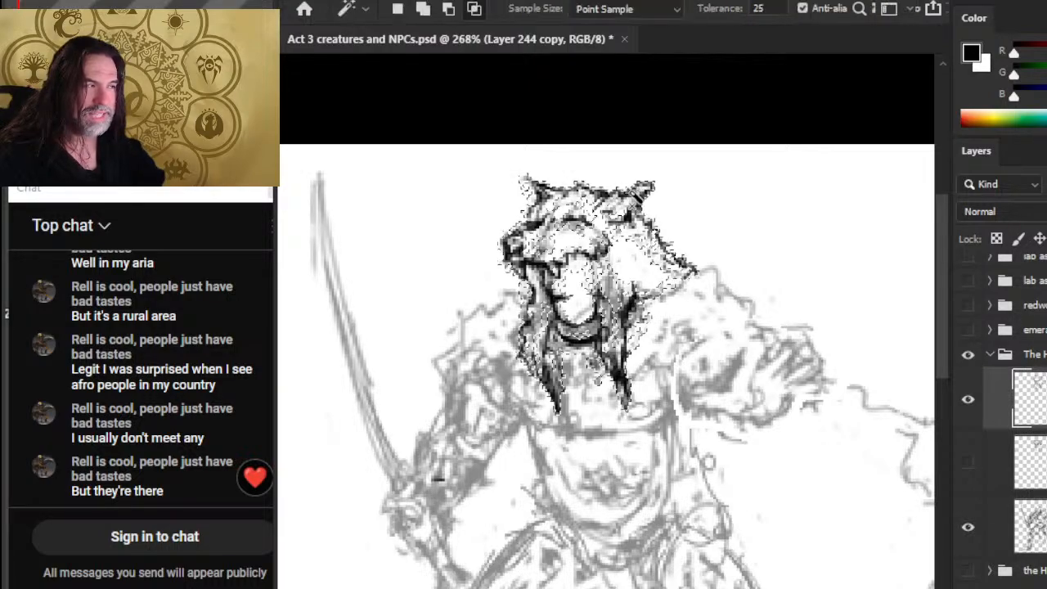
key(b)
key(l)
click(694, 207)
Redraw the rear ear with a longer tip pointing outward
key(e)
drag(644, 203, 659, 185)
key(b)
key(e)
Erase the rough marks below the front ear and redraw the contour from the ear to the muzzle
drag(532, 204, 530, 229)
key(b)
key(e)
key(b)
key(e)
key(b)
key(e)
key(b)
mouse_move(537, 223)
mouse_down()
mouse_move(517, 234)
mouse_move(524, 216)
mouse_move(538, 219)
mouse_up()
key(e)
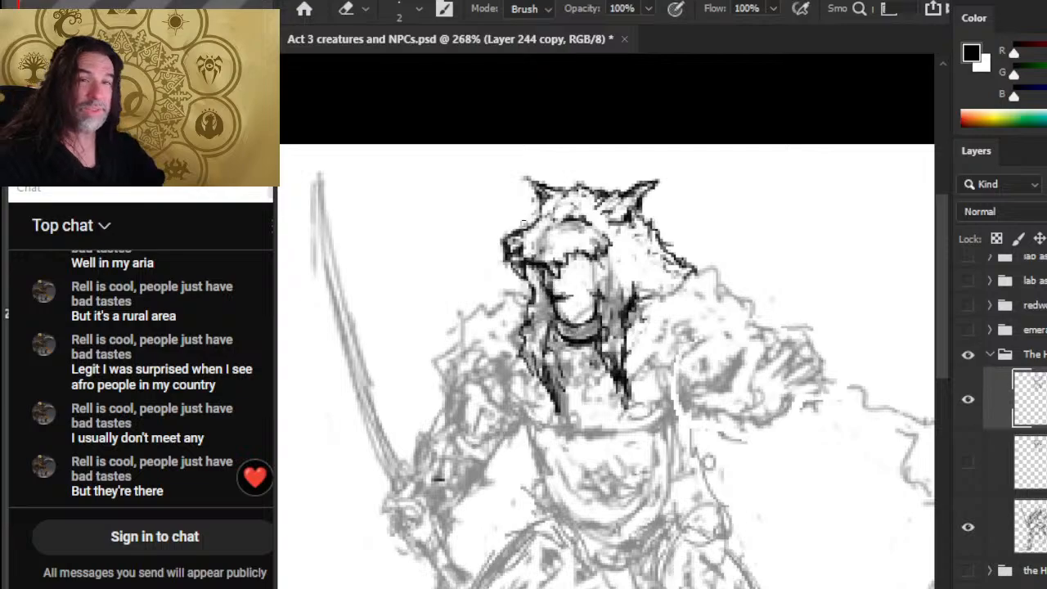
Redraw the eye and brow with angled strokes reaching the rear ear, and tidy the front ear's base
mouse_move(629, 218)
mouse_down()
mouse_move(615, 224)
mouse_move(627, 198)
mouse_move(630, 218)
mouse_move(575, 213)
mouse_move(605, 232)
mouse_up()
key(b)
key(e)
key(b)
key(e)
key(b)
key(e)
key(b)
key(e)
key(b)
key(e)
mouse_move(537, 213)
mouse_down()
mouse_move(550, 213)
mouse_move(533, 214)
mouse_move(547, 203)
mouse_up()
key(b)
key(e)
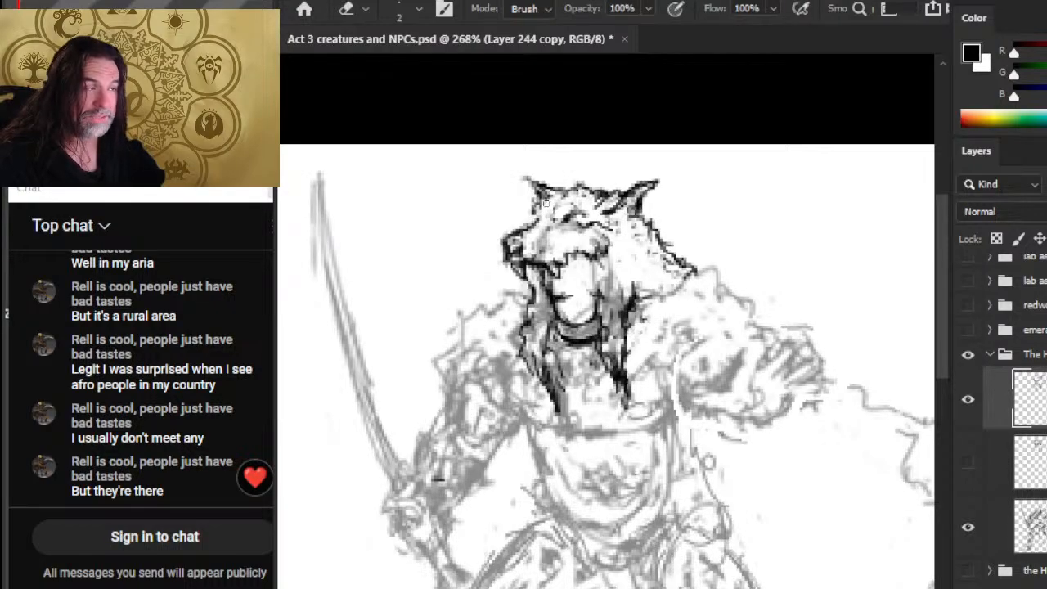
Lasso the front ear and shift it slightly inward on the head
key(b)
key(l)
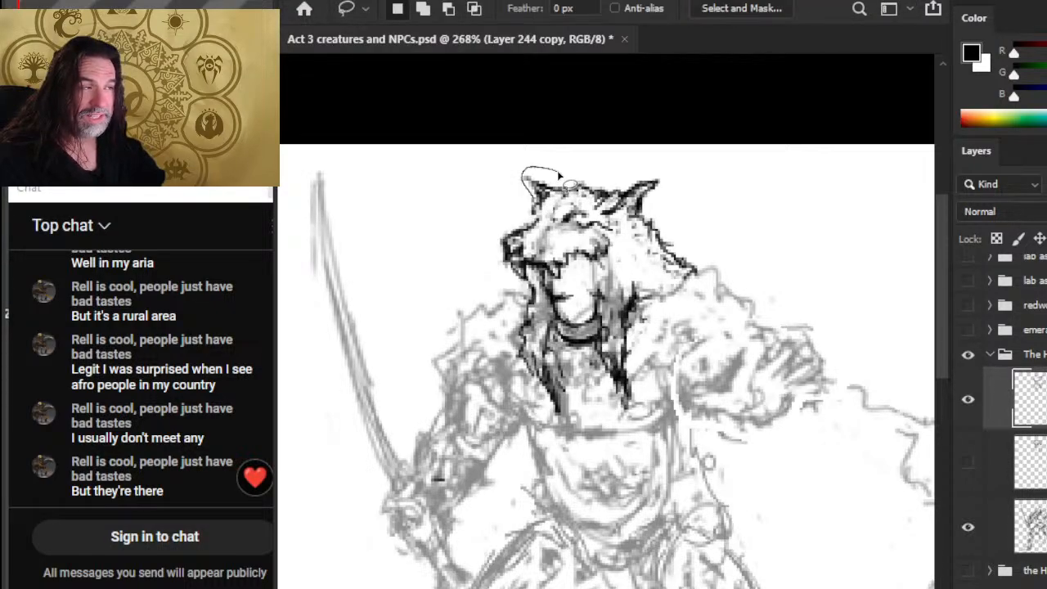
key(v)
mouse_move(557, 171)
mouse_down()
mouse_move(533, 214)
mouse_move(614, 207)
mouse_move(656, 173)
mouse_move(617, 211)
mouse_move(604, 198)
mouse_move(657, 232)
mouse_up()
key(l)
Rework the forehead and brow lines and redraw the rear ear's front edge
key(e)
key(b)
key(e)
key(b)
key(e)
key(b)
key(e)
key(b)
key(e)
key(b)
key(e)
drag(612, 201, 648, 173)
key(b)
drag(608, 202, 617, 197)
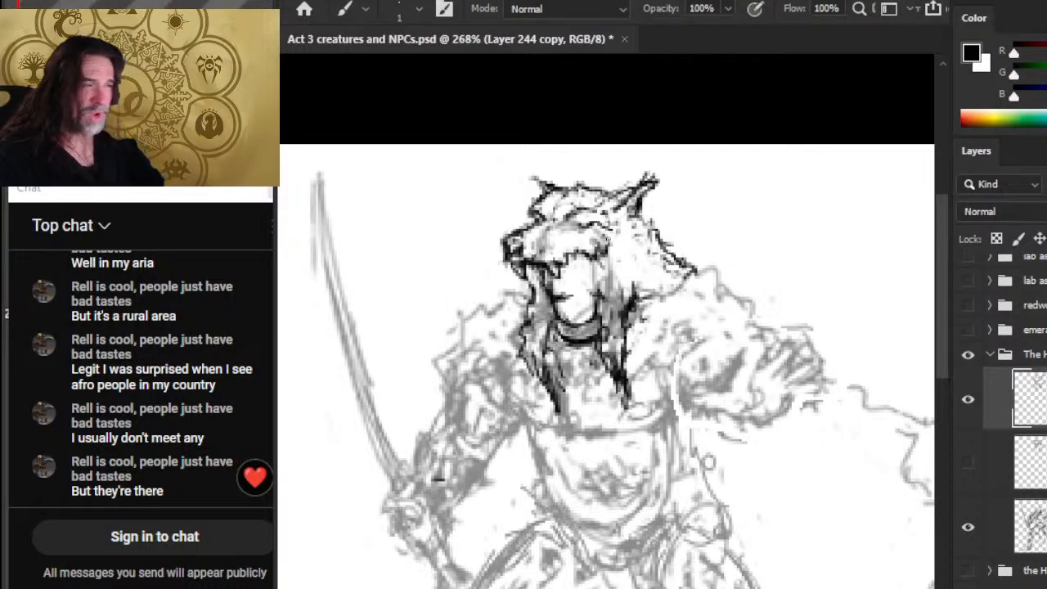
Redraw the front ear with a defined tip and a darker edge running down to the brow
key(e)
key(b)
mouse_move(548, 195)
mouse_down()
mouse_move(540, 183)
mouse_move(539, 213)
mouse_up()
mouse_move(545, 182)
mouse_down()
mouse_move(562, 191)
mouse_move(545, 186)
mouse_up()
key(e)
mouse_move(538, 187)
mouse_down()
mouse_move(532, 178)
mouse_move(561, 192)
mouse_move(535, 194)
mouse_move(533, 219)
mouse_move(552, 213)
mouse_move(532, 229)
mouse_up()
key(b)
key(e)
key(b)
key(e)
key(b)
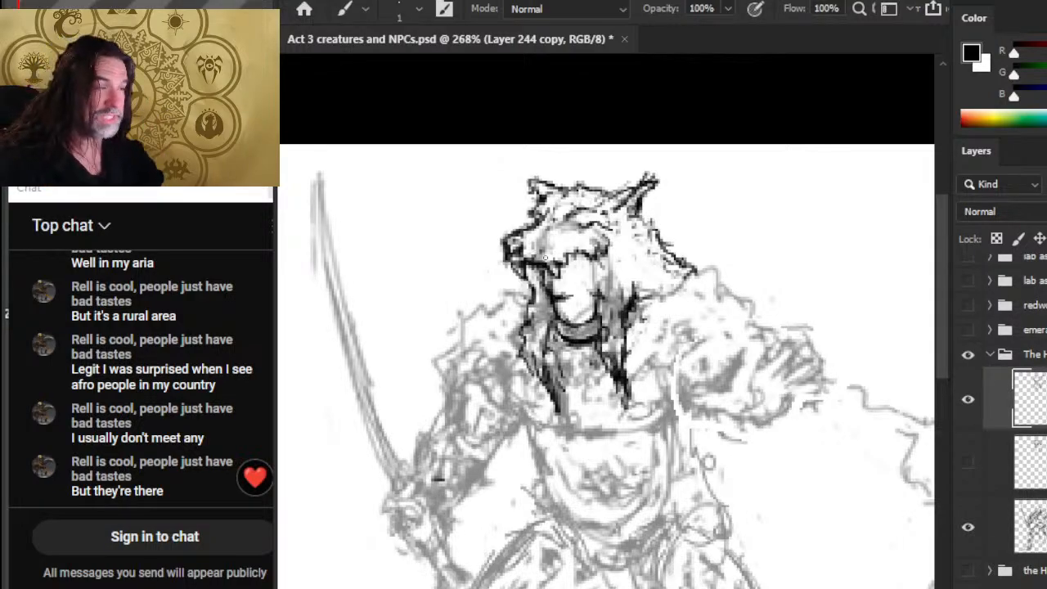
Ink a darker brow line above the eye, clean around it, and save the document
key(e)
key(b)
mouse_move(571, 204)
mouse_down()
mouse_move(598, 208)
mouse_move(589, 209)
mouse_move(589, 234)
mouse_move(576, 232)
mouse_move(596, 232)
mouse_move(611, 216)
mouse_move(573, 206)
mouse_move(607, 210)
mouse_up()
key(e)
key(b)
key(e)
key(b)
key(e)
key(ctrl+s)
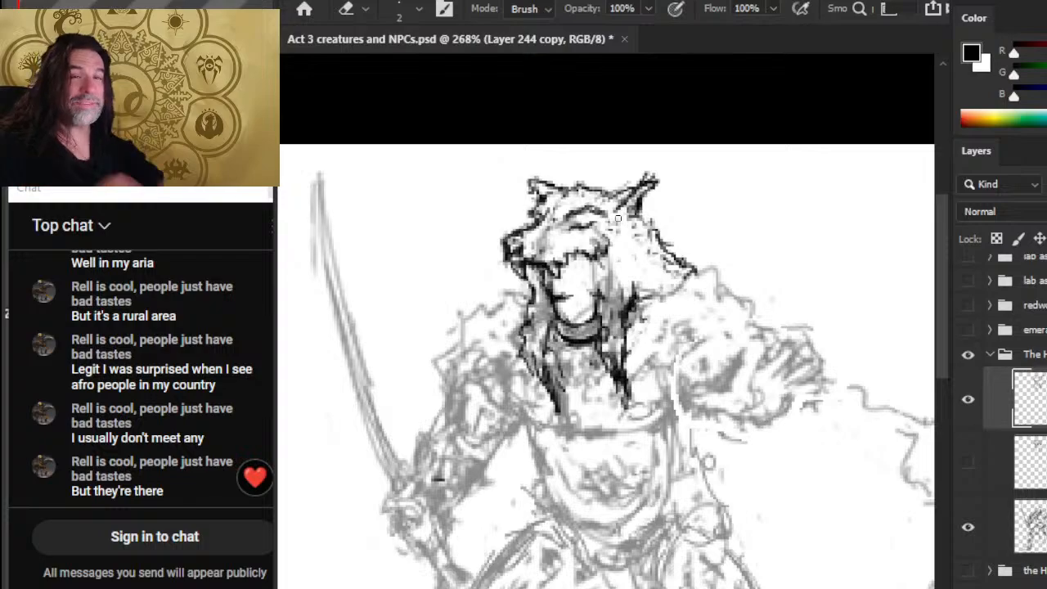
Clean the tips of both ears and redraw their outlines as sharper points
mouse_move(639, 178)
mouse_down()
mouse_move(652, 174)
mouse_move(629, 188)
mouse_move(655, 181)
mouse_up()
key(b)
key(e)
mouse_move(552, 181)
mouse_down()
mouse_move(537, 181)
mouse_move(563, 189)
mouse_move(529, 181)
mouse_move(539, 206)
mouse_up()
key(b)
key(e)
key(b)
key(e)
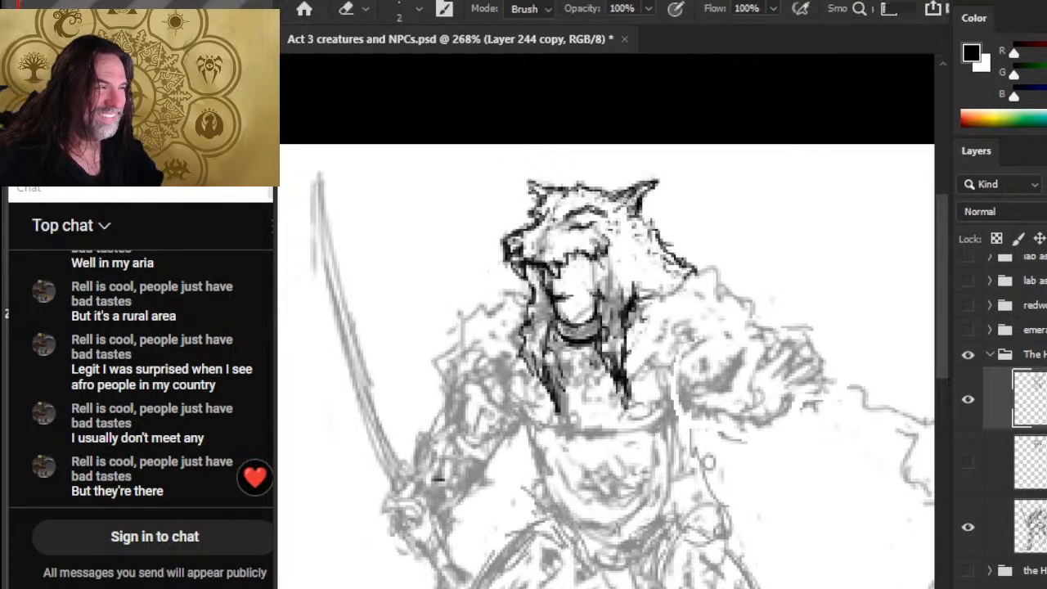
Tidy the rear ear's base and touch up the forehead beside the front ear
drag(623, 195, 615, 211)
key(b)
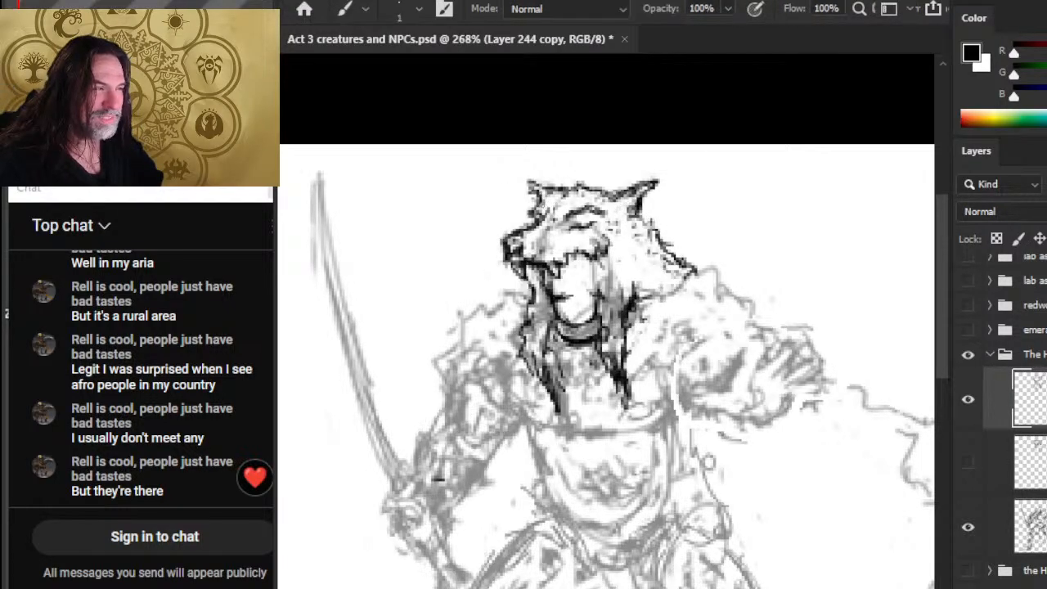
drag(560, 193, 541, 206)
key(e)
Refine the eye and ink a curved cheek line with a darker back edge of the mouth
mouse_move(625, 207)
mouse_down()
mouse_move(635, 195)
mouse_move(608, 213)
mouse_move(590, 204)
mouse_move(603, 215)
mouse_move(585, 221)
mouse_move(611, 227)
mouse_move(601, 297)
mouse_up()
key(b)
key(e)
key(b)
key(e)
key(b)
key(e)
Erase the large front fangs and redraw the upper teeth as a smaller, cleaner row
mouse_move(528, 273)
mouse_down()
mouse_move(533, 302)
mouse_move(556, 266)
mouse_move(547, 278)
mouse_move(570, 275)
mouse_up()
key(b)
key(e)
key(b)
key(e)
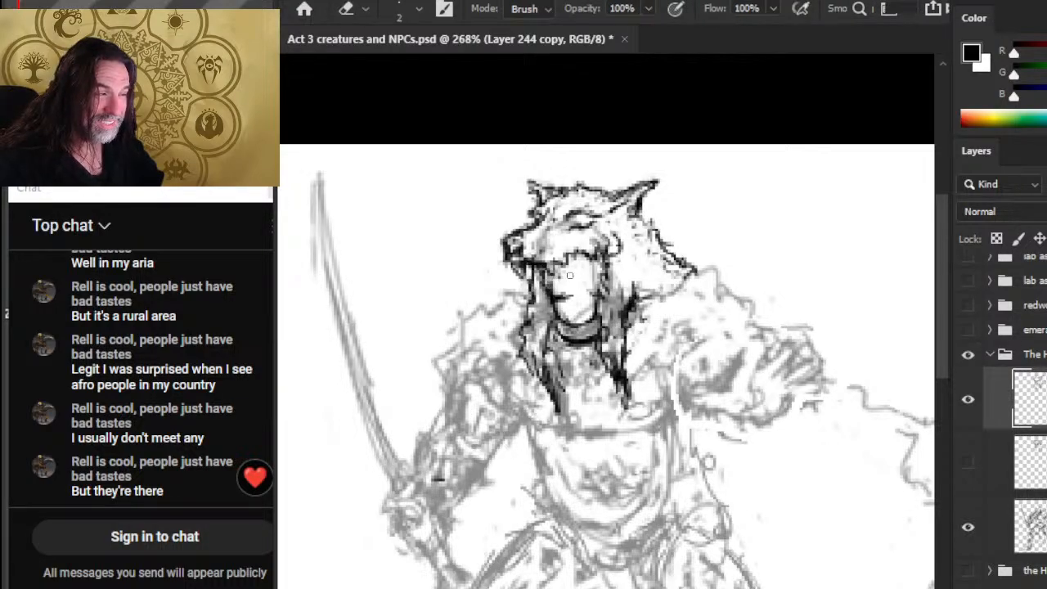
key(b)
click(567, 262)
key(e)
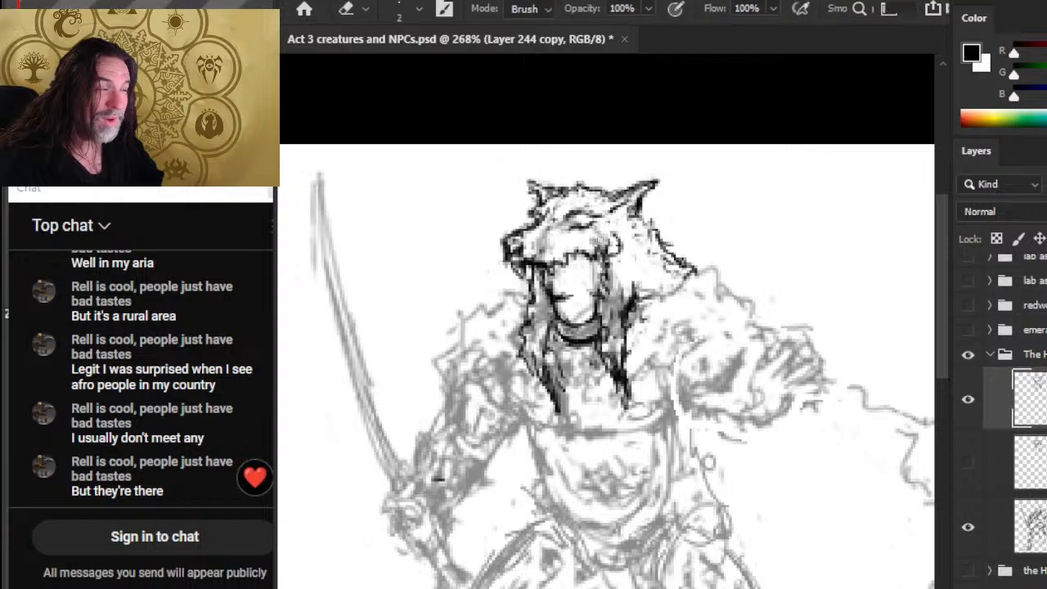
Add fur strokes to the mane behind the rear ear and trim the rear ear's upper edge
key(b)
mouse_move(661, 232)
mouse_down()
mouse_move(638, 216)
mouse_move(653, 231)
mouse_up()
drag(651, 230, 666, 238)
key(e)
drag(634, 188, 607, 199)
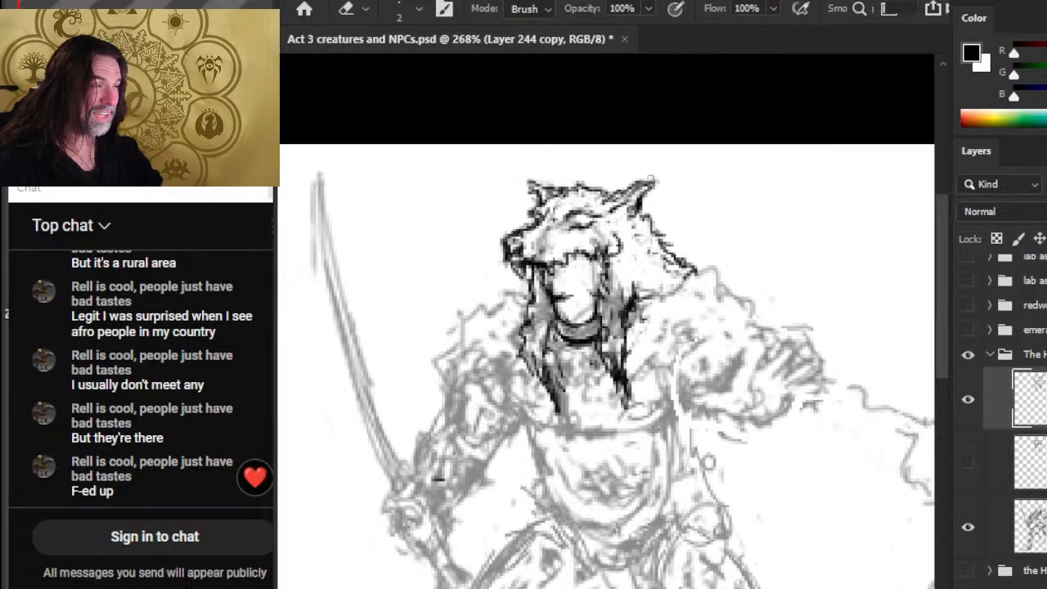
Ink the mane's lower rear fringe and carry the contour onto the top of the shoulder behind the head
key(b)
key(e)
key(b)
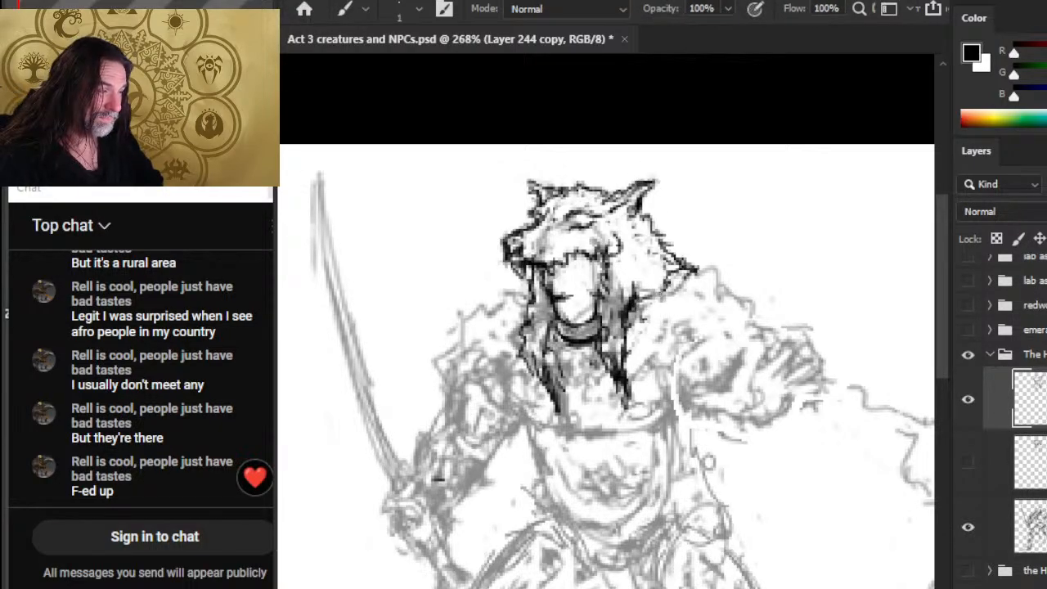
key(e)
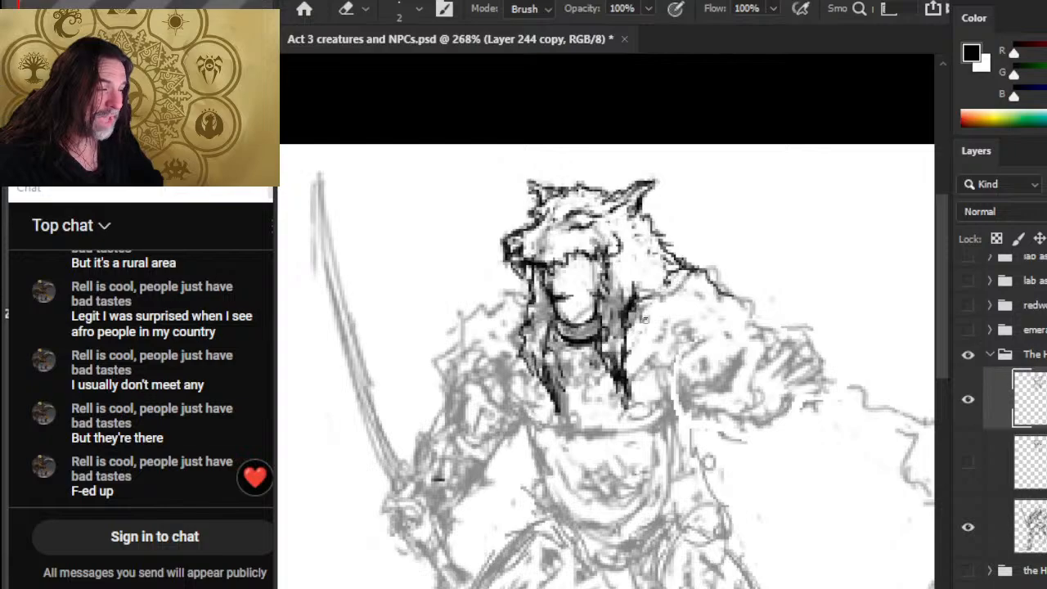
key(b)
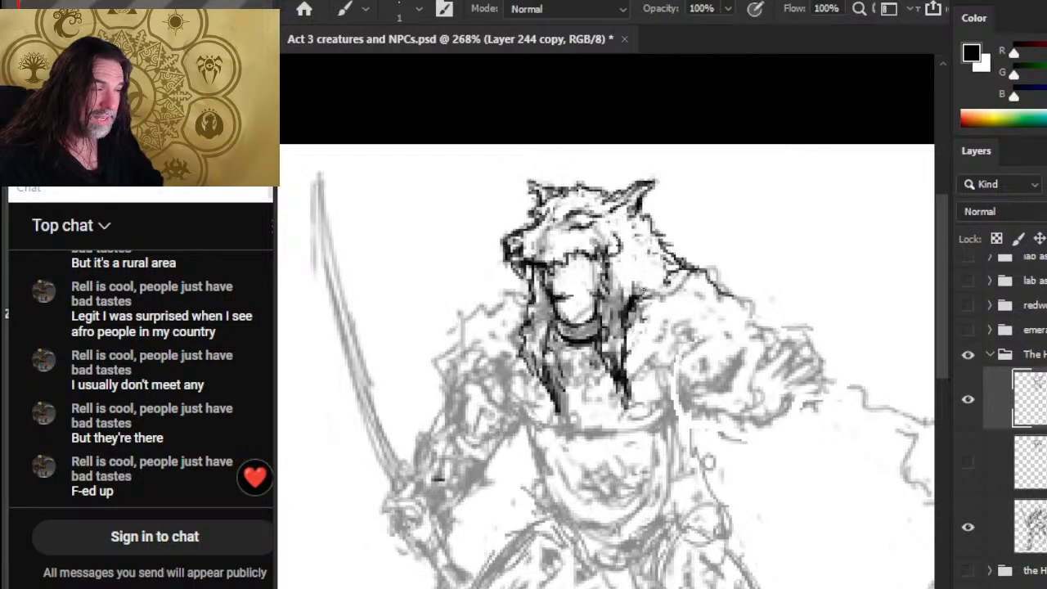
key(e)
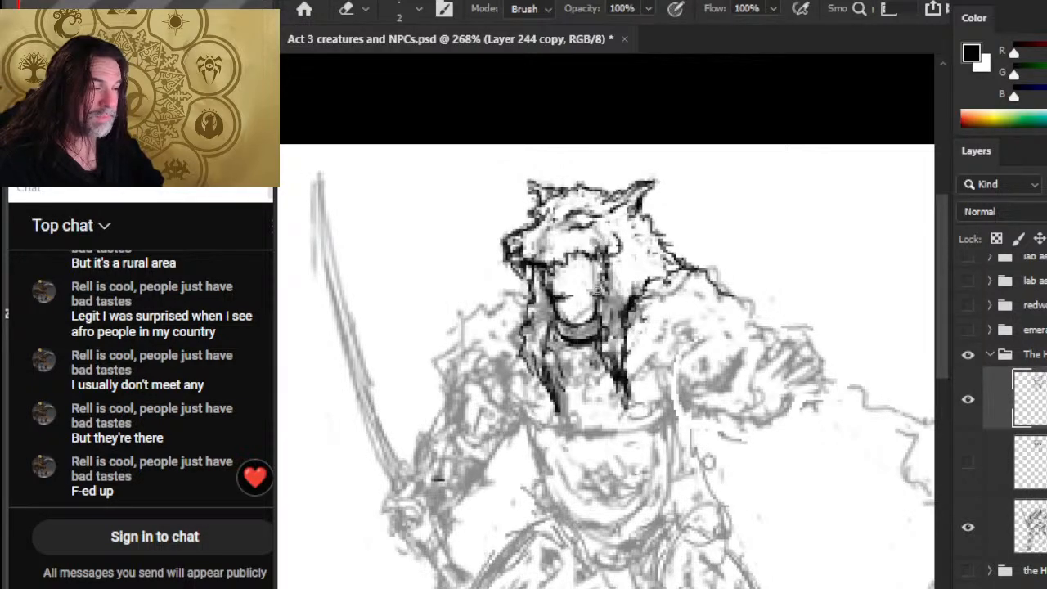
Tidy the back edge of the open mouth and ink the hair line running down beside the jaw
key(b)
key(e)
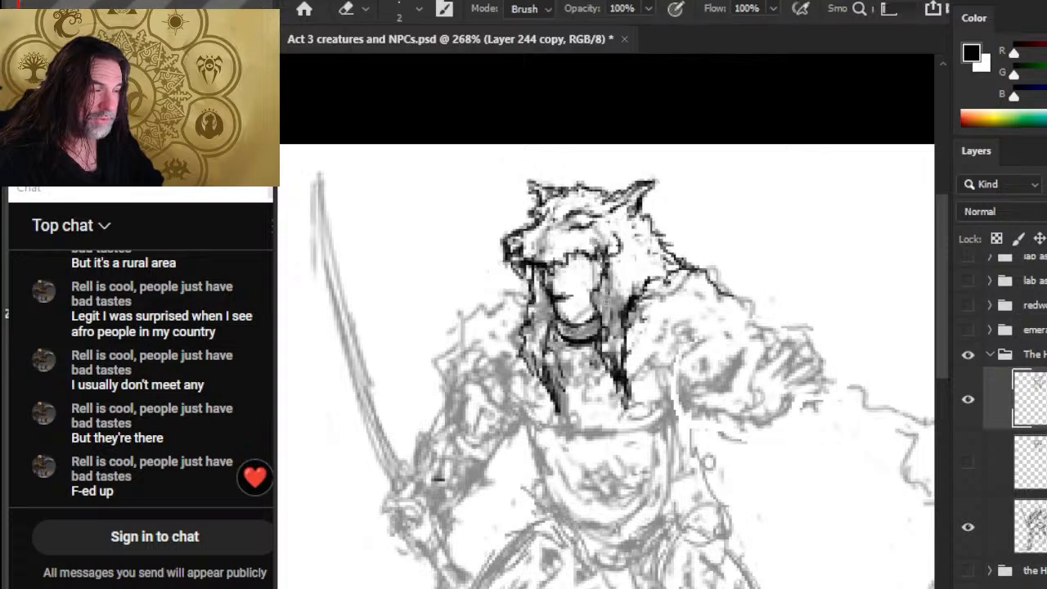
key(b)
key(e)
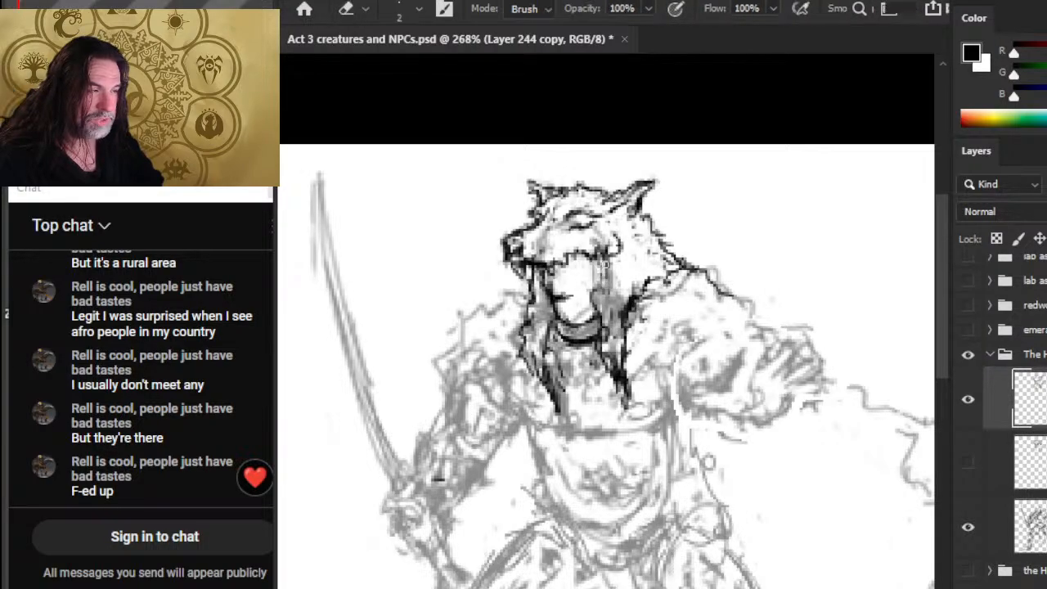
key(b)
key(e)
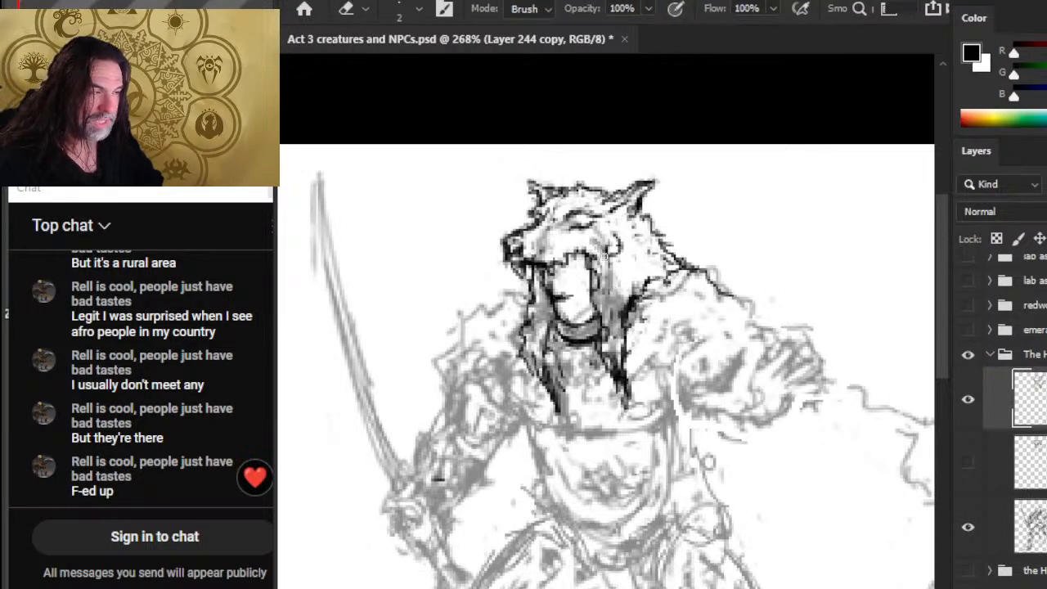
key(b)
drag(614, 247, 611, 311)
Clean up and redraw the ragged lower edge of the mane above the outstretched arm's shoulder
key(e)
mouse_move(628, 269)
mouse_down()
mouse_move(632, 302)
mouse_move(652, 298)
mouse_move(637, 279)
mouse_move(676, 277)
mouse_move(679, 264)
mouse_up()
key(b)
key(e)
key(b)
key(e)
key(b)
Darken and refine the upper contour of the outstretched arm's shoulder
mouse_move(681, 267)
mouse_down()
mouse_move(692, 256)
mouse_move(680, 278)
mouse_move(692, 278)
mouse_up()
key(e)
mouse_move(697, 265)
mouse_down()
mouse_move(674, 276)
mouse_move(703, 289)
mouse_move(705, 270)
mouse_move(746, 309)
mouse_up()
key(b)
key(e)
key(b)
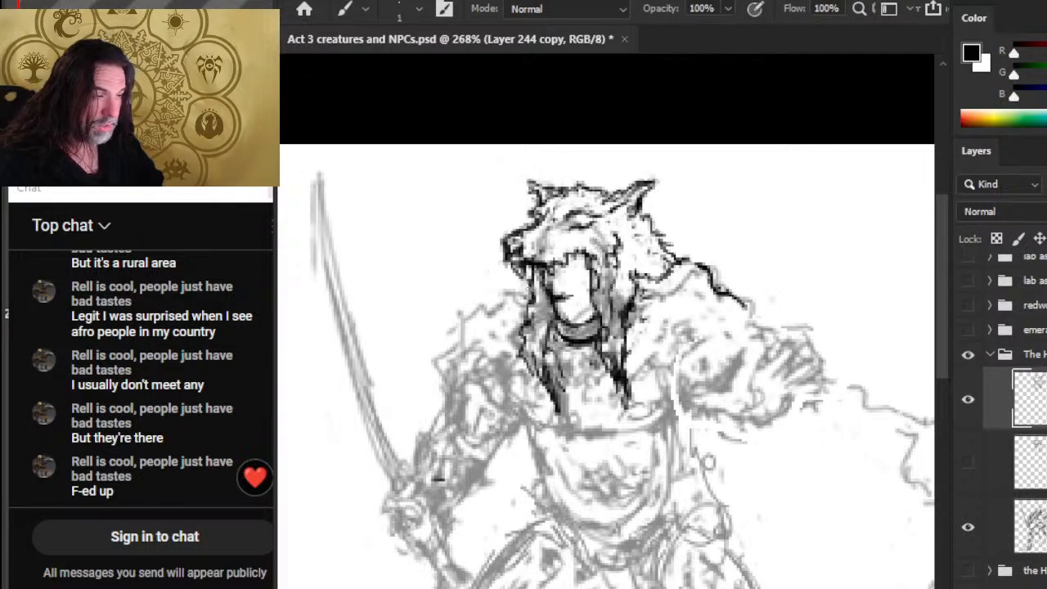
Ink a jagged outline over the sword arm's shoulder and rework the outer slope of the opposite shoulder
mouse_move(526, 283)
mouse_down()
mouse_move(487, 306)
mouse_move(456, 347)
mouse_up()
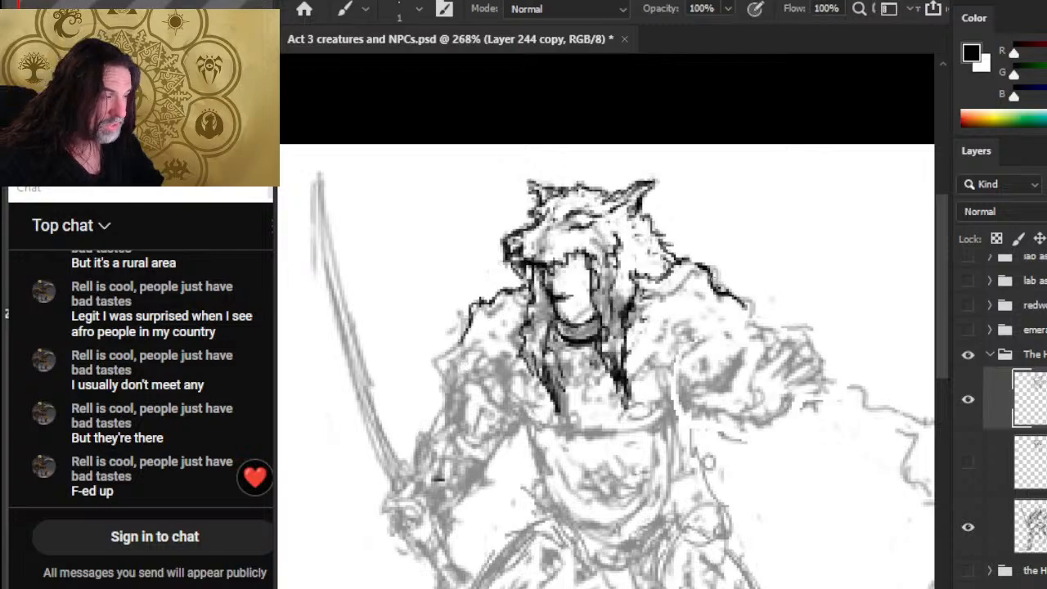
key(e)
key(b)
key(e)
drag(699, 261, 719, 317)
key(b)
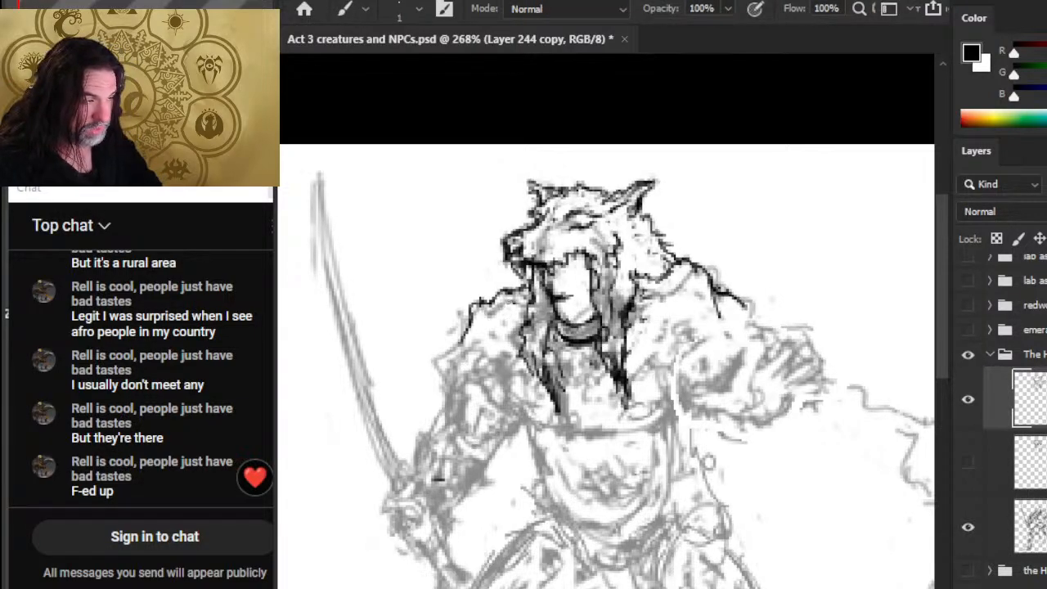
Add fur lines beneath the mane and along the collar toward the outstretched arm's shoulder
drag(506, 314, 517, 304)
drag(637, 308, 686, 281)
key(e)
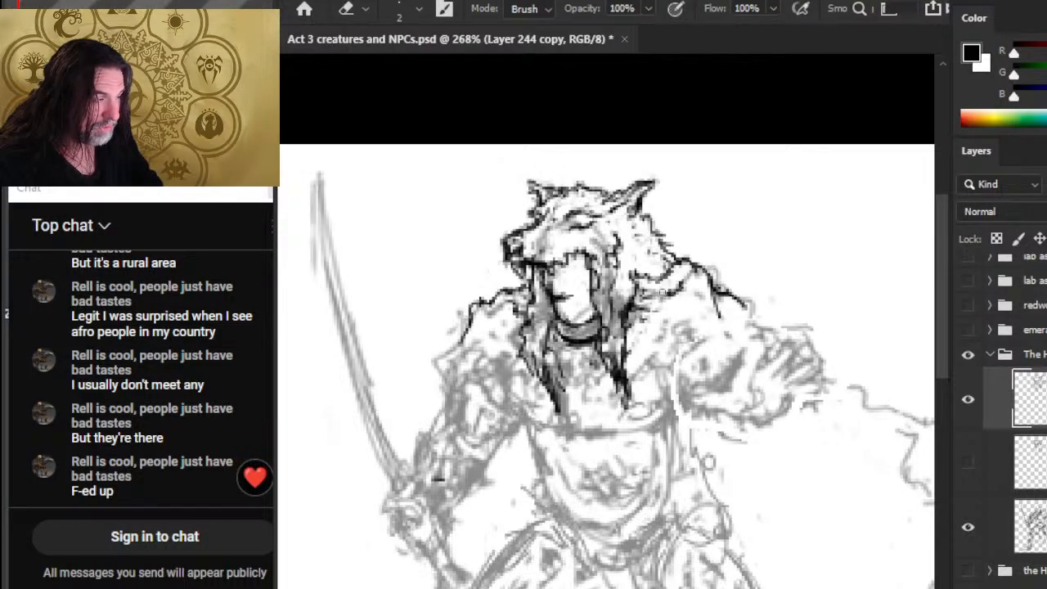
key(b)
mouse_move(681, 292)
mouse_down()
mouse_move(708, 285)
mouse_move(714, 296)
mouse_move(709, 276)
mouse_move(733, 287)
mouse_up()
Redraw the outstretched arm's shoulder contour as a furry edge and tidy the lines inside it
key(e)
key(b)
key(e)
key(b)
mouse_move(732, 285)
mouse_down()
mouse_move(758, 313)
mouse_move(732, 291)
mouse_move(741, 301)
mouse_up()
key(e)
key(b)
drag(695, 279, 712, 286)
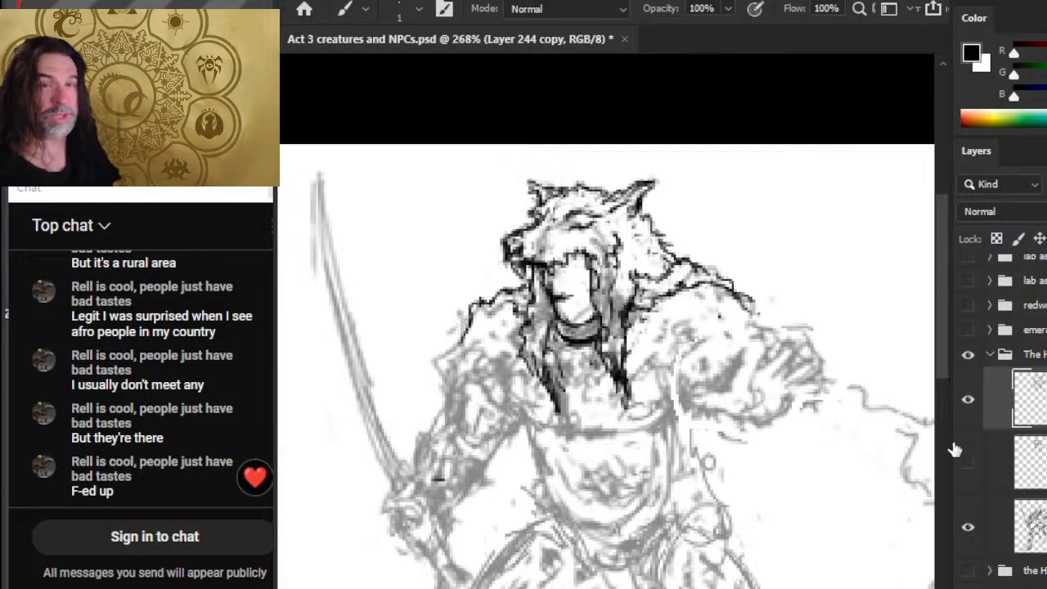
Clean the sword arm's shoulder outline and ink the ragged lower edge of its fur
key(e)
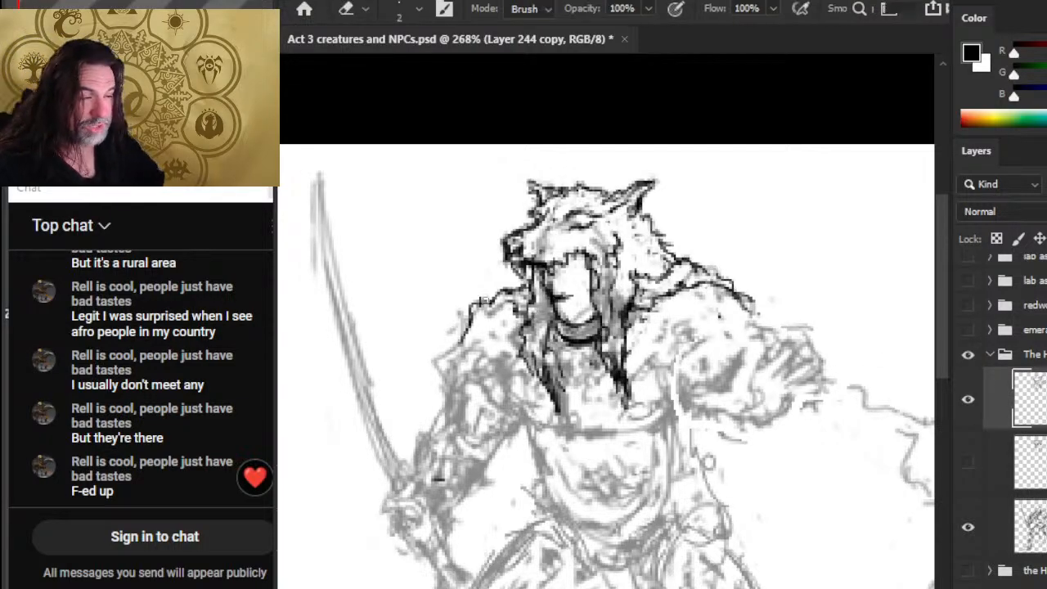
mouse_move(471, 321)
mouse_down()
mouse_move(517, 390)
mouse_move(494, 344)
mouse_move(476, 347)
mouse_move(520, 376)
mouse_up()
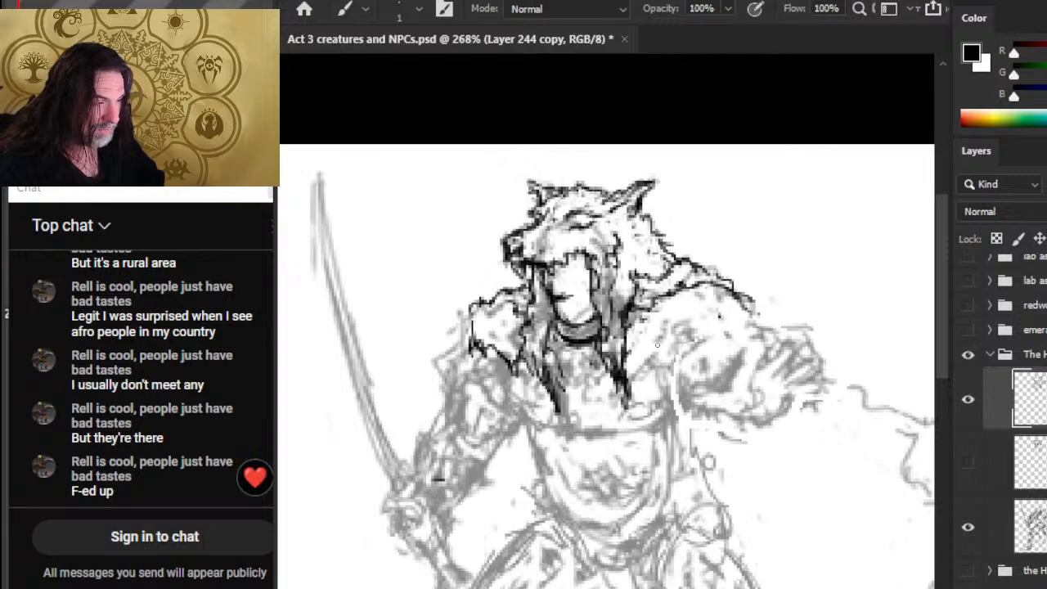
Ink the jagged fur edge from the chest up over the outstretched arm's shoulder and thicken the outer contour
mouse_move(646, 353)
mouse_down()
mouse_move(661, 360)
mouse_move(648, 373)
mouse_move(658, 354)
mouse_move(710, 332)
mouse_move(708, 296)
mouse_up()
key(e)
key(b)
mouse_move(708, 296)
mouse_down()
mouse_move(741, 303)
mouse_move(720, 285)
mouse_move(768, 321)
mouse_up()
key(e)
key(b)
drag(724, 294, 757, 317)
key(e)
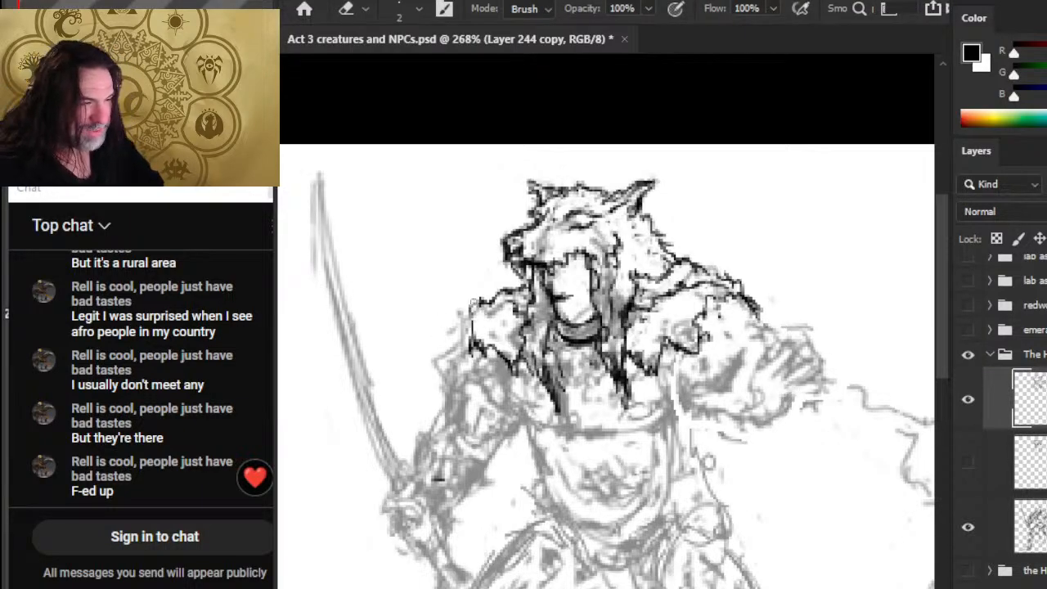
Erase and redraw the outer edge of the fur on the sword arm's shoulder
mouse_move(473, 304)
mouse_down()
mouse_move(499, 291)
mouse_move(478, 329)
mouse_up()
key(b)
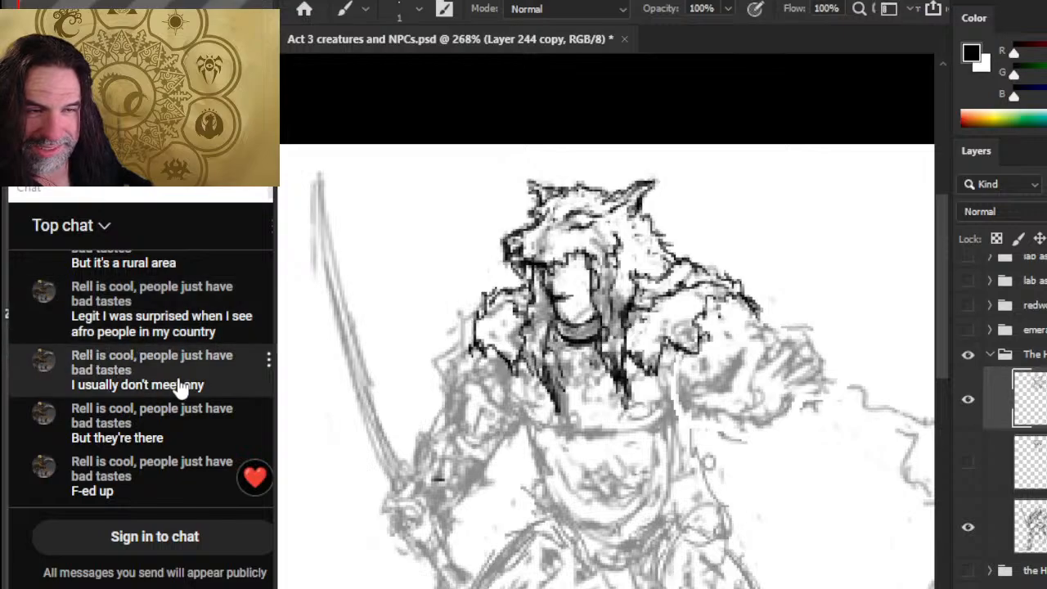
scroll(170, 413, up, 2)
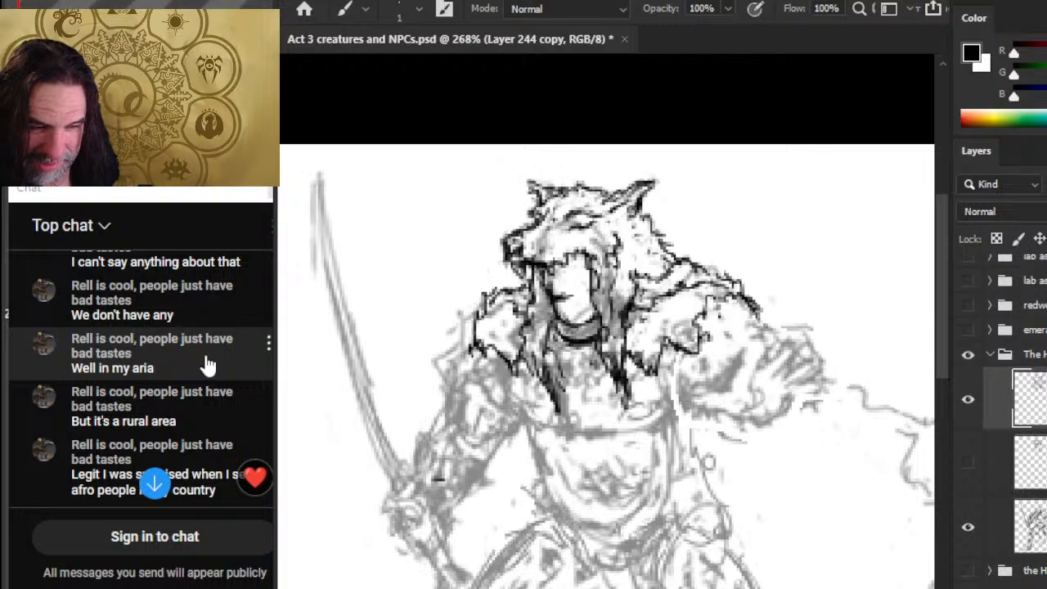
scroll(201, 352, up, 2)
scroll(201, 348, down, 5)
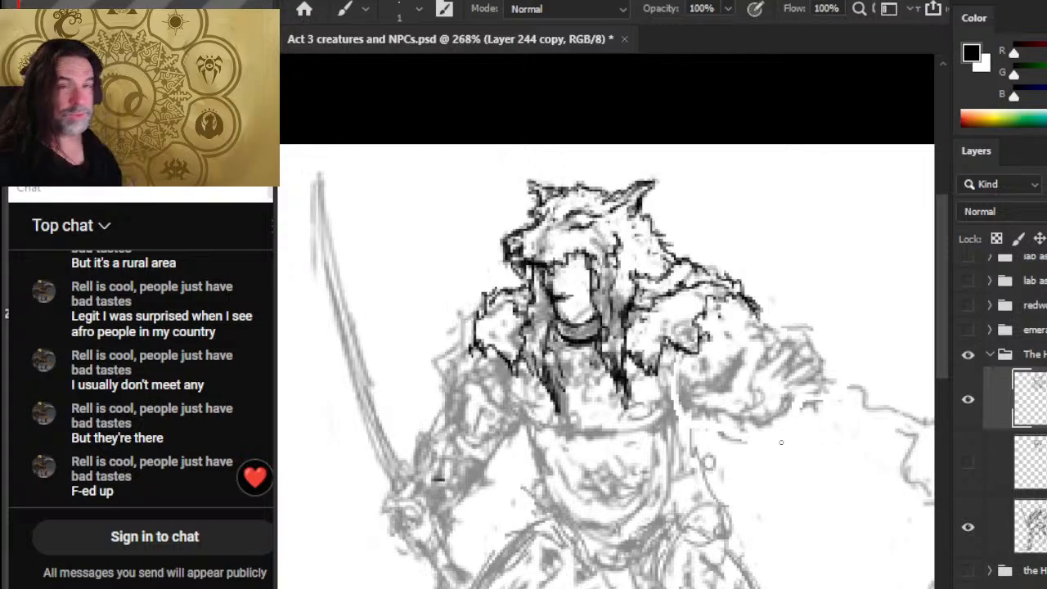
Refine the upper contour of the sword arm's shoulder where it meets the muzzle
key(e)
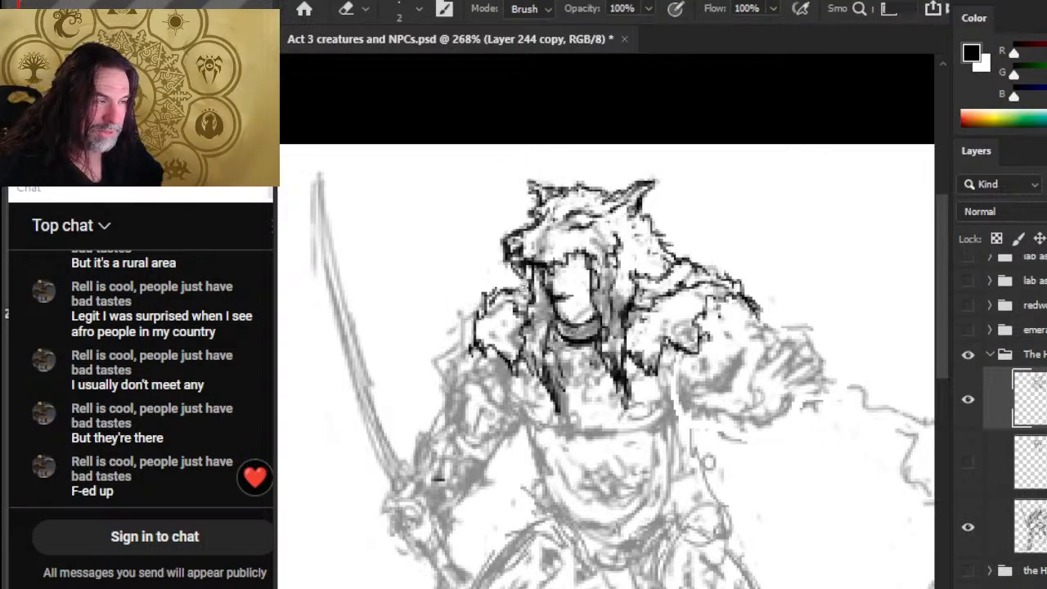
mouse_move(526, 285)
mouse_down()
mouse_move(518, 289)
mouse_move(536, 289)
mouse_move(531, 280)
mouse_move(533, 300)
mouse_move(476, 317)
mouse_move(517, 297)
mouse_up()
key(b)
key(e)
key(b)
key(e)
key(b)
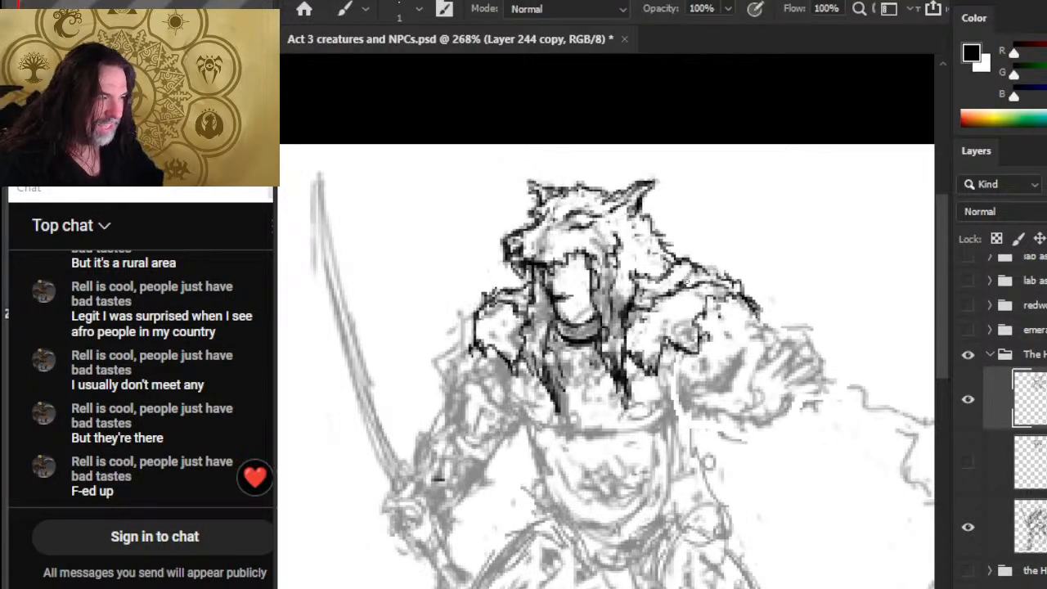
Erase surplus strokes on top of the outstretched arm's shoulder and redraw its fur edge more cleanly
key(e)
mouse_move(687, 283)
mouse_down()
mouse_move(724, 286)
mouse_move(736, 295)
mouse_move(712, 299)
mouse_move(757, 313)
mouse_move(723, 288)
mouse_move(757, 310)
mouse_move(740, 284)
mouse_up()
key(b)
key(e)
key(b)
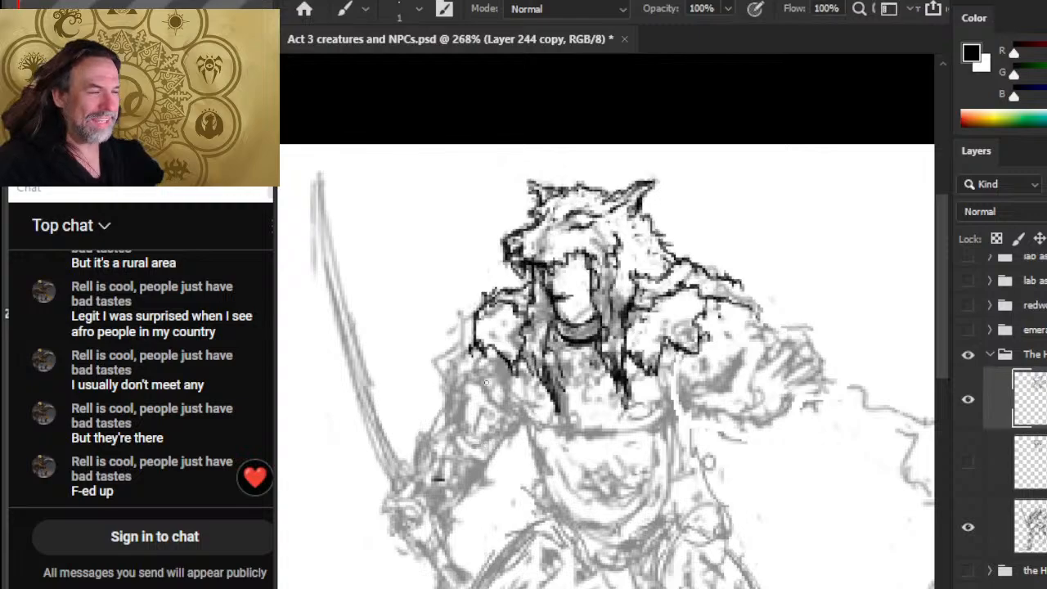
Remove stray strokes from the top of the sword arm's shoulder and smooth its outline
key(e)
mouse_move(493, 306)
mouse_down()
mouse_move(499, 291)
mouse_move(475, 314)
mouse_move(497, 304)
mouse_move(487, 305)
mouse_up()
key(b)
key(e)
key(b)
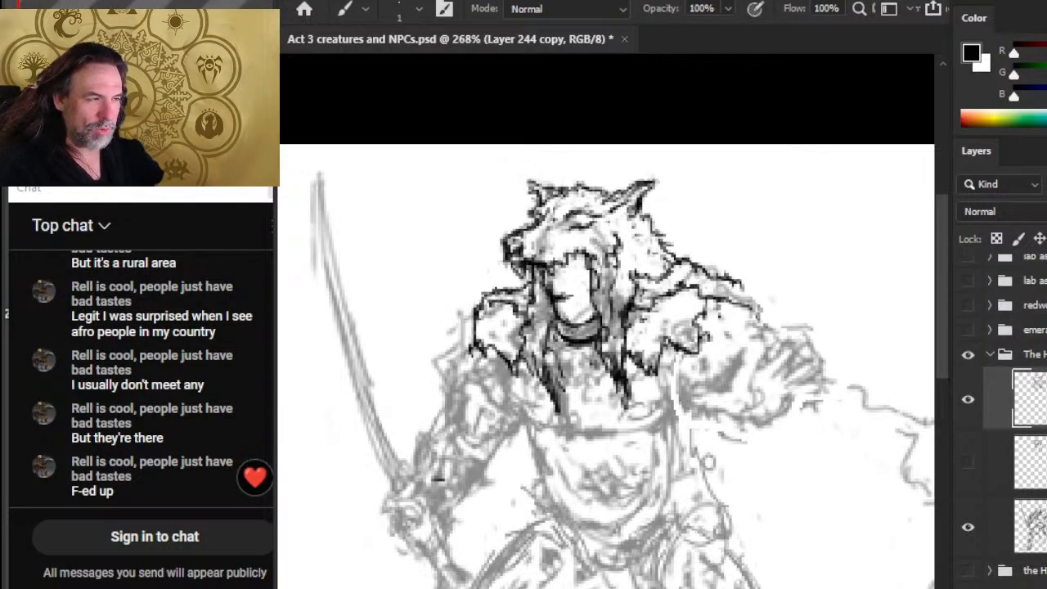
Rework the fur edge on the outstretched arm's shoulder and ink a curved lower rim beneath it
key(e)
mouse_move(703, 288)
mouse_down()
mouse_move(757, 287)
mouse_move(737, 284)
mouse_move(746, 299)
mouse_move(708, 325)
mouse_move(699, 315)
mouse_move(701, 332)
mouse_move(711, 330)
mouse_move(675, 346)
mouse_move(667, 325)
mouse_move(662, 364)
mouse_move(713, 301)
mouse_up()
key(b)
key(e)
key(b)
key(e)
key(b)
key(e)
key(b)
drag(687, 350, 764, 326)
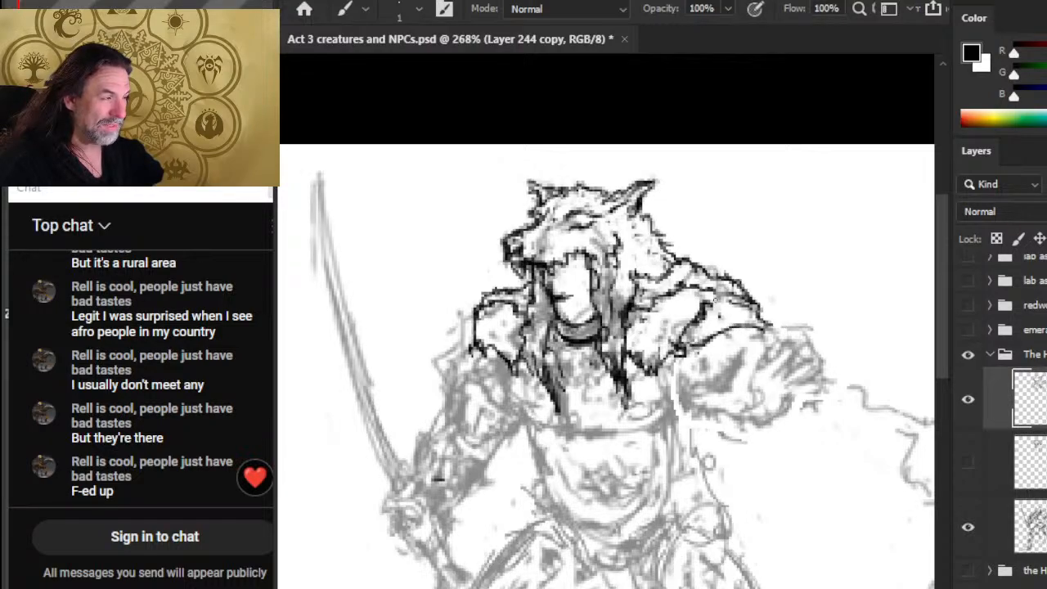
Ink the rounded shoulder guard on the sword arm and strengthen the rim of the opposite one
drag(715, 296, 770, 329)
mouse_move(483, 314)
mouse_down()
mouse_move(460, 335)
mouse_move(453, 365)
mouse_move(502, 360)
mouse_up()
mouse_move(667, 358)
mouse_down()
mouse_move(700, 355)
mouse_move(688, 360)
mouse_move(740, 332)
mouse_up()
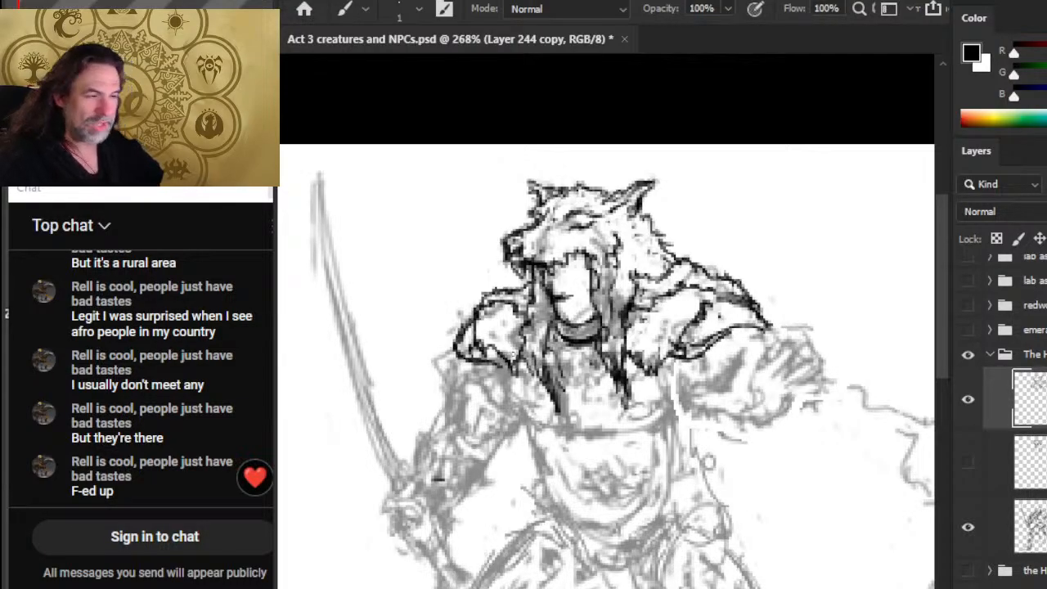
Clean up and thicken the lower rim of the sword arm's shoulder guard
key(e)
mouse_move(462, 344)
mouse_down()
mouse_move(488, 357)
mouse_move(455, 345)
mouse_move(479, 356)
mouse_move(454, 333)
mouse_move(469, 331)
mouse_move(459, 340)
mouse_move(499, 356)
mouse_move(472, 357)
mouse_move(512, 365)
mouse_up()
key(b)
key(e)
key(b)
key(e)
key(b)
key(e)
key(b)
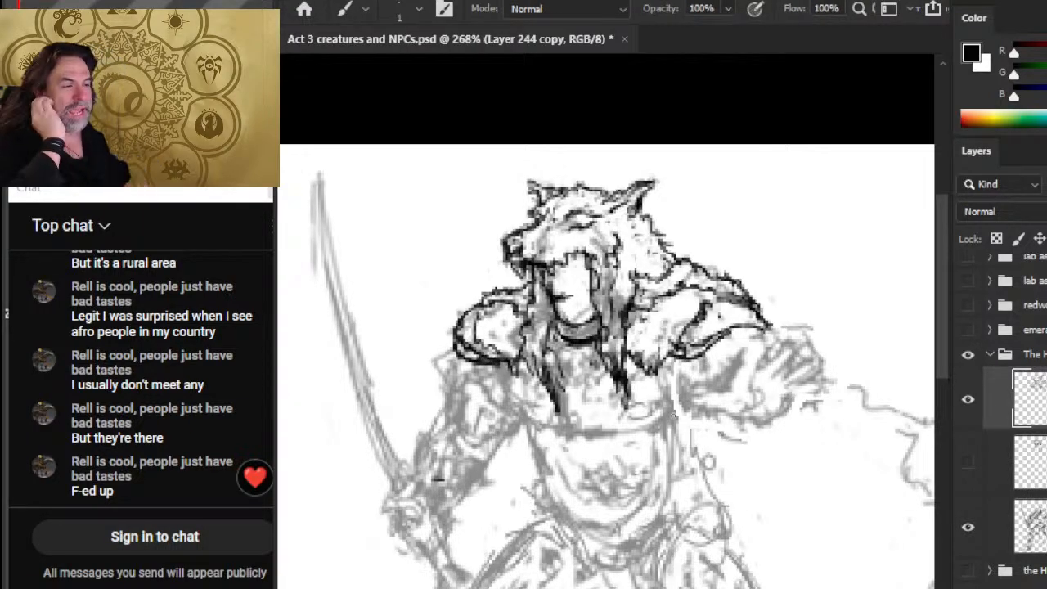
Lasso the sword arm's shoulder guard, shift it slightly toward the neck and deselect it
key(l)
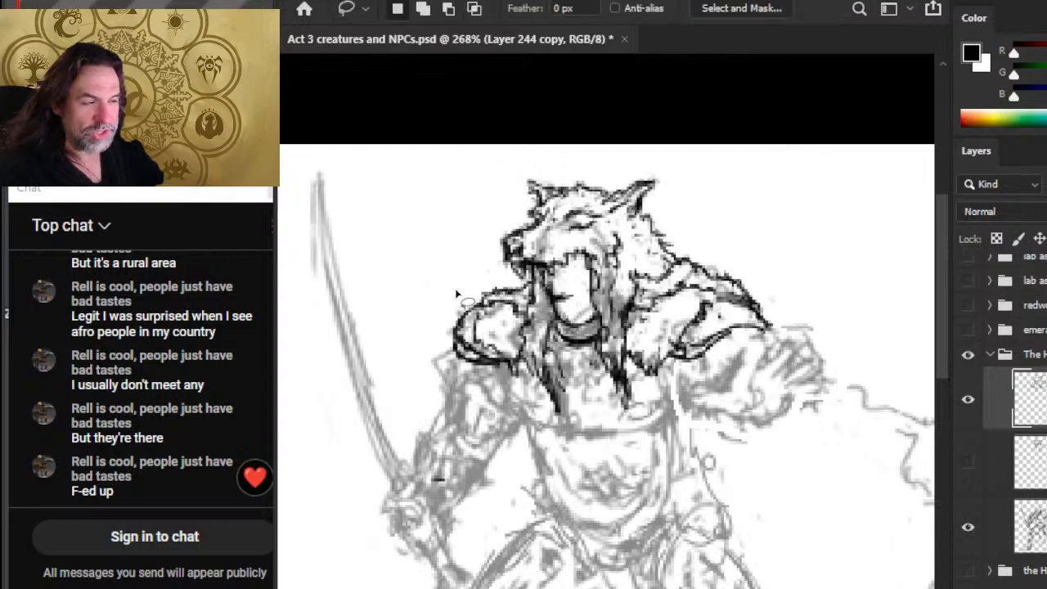
mouse_move(500, 372)
mouse_down()
mouse_move(498, 301)
mouse_move(459, 275)
mouse_move(480, 335)
mouse_move(460, 379)
mouse_move(458, 369)
mouse_move(470, 403)
mouse_up()
key(v)
key(l)
key(ctrl+d)
key(b)
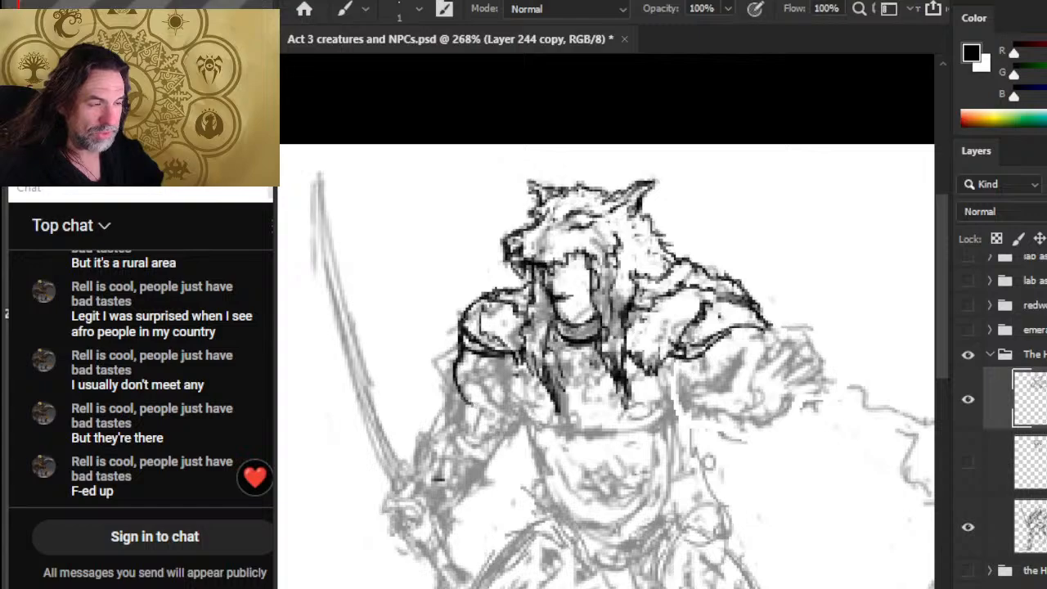
Ink the lower band of the sword arm's shoulder guard and the outer contour of the upper arm
mouse_move(458, 363)
mouse_down()
mouse_move(465, 423)
mouse_move(450, 355)
mouse_move(526, 364)
mouse_up()
key(e)
key(b)
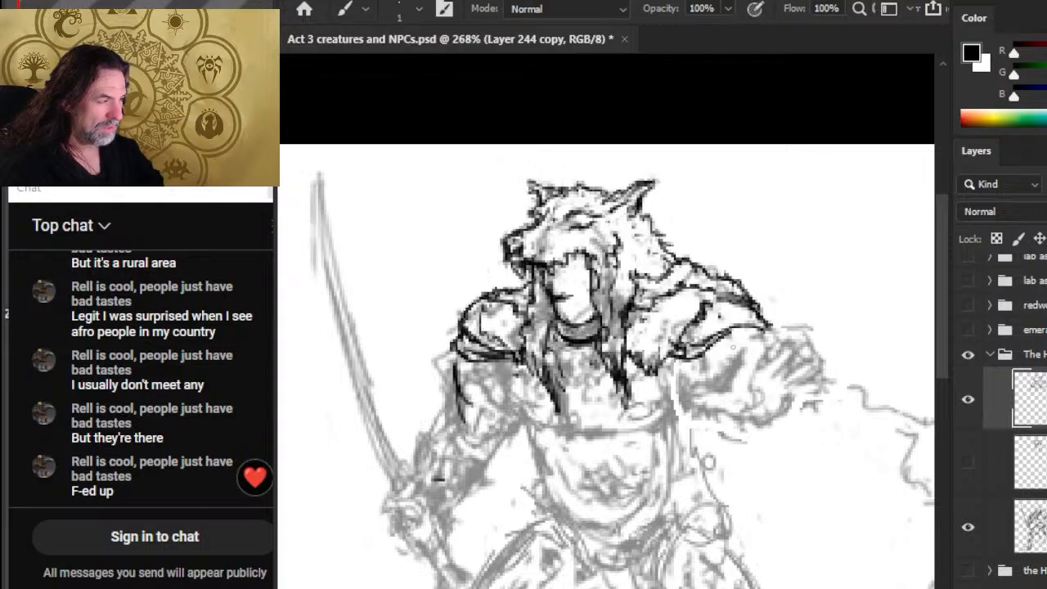
Ink the outstretched forearm's rounded contours and the start of the hand's lower edge
mouse_move(718, 324)
mouse_down()
mouse_move(756, 342)
mouse_move(709, 390)
mouse_move(720, 399)
mouse_up()
drag(679, 366, 731, 407)
mouse_move(750, 324)
mouse_down()
mouse_move(786, 345)
mouse_move(720, 409)
mouse_move(742, 427)
mouse_move(703, 405)
mouse_move(724, 407)
mouse_up()
key(e)
key(b)
key(e)
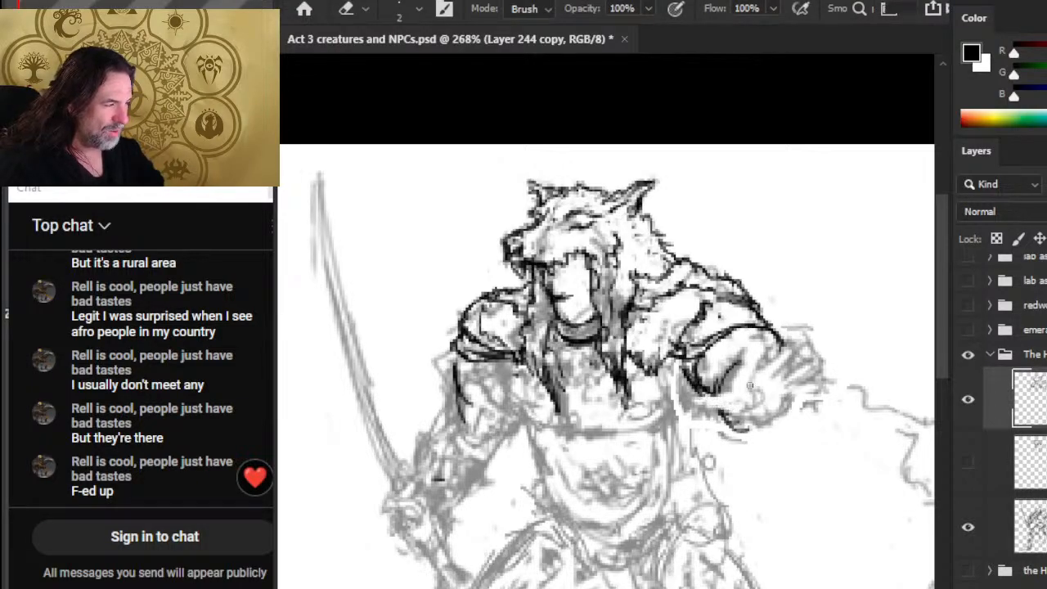
Ink the spread fingers and palm outline of the outstretched hand, correcting the strokes with the eraser
key(b)
mouse_move(749, 354)
mouse_down()
mouse_move(721, 394)
mouse_move(758, 364)
mouse_move(754, 383)
mouse_move(795, 338)
mouse_move(771, 386)
mouse_move(818, 361)
mouse_move(792, 390)
mouse_move(835, 390)
mouse_move(800, 401)
mouse_move(761, 435)
mouse_move(737, 422)
mouse_move(773, 430)
mouse_move(759, 435)
mouse_move(836, 388)
mouse_move(800, 386)
mouse_up()
key(e)
key(b)
key(e)
key(b)
key(e)
key(b)
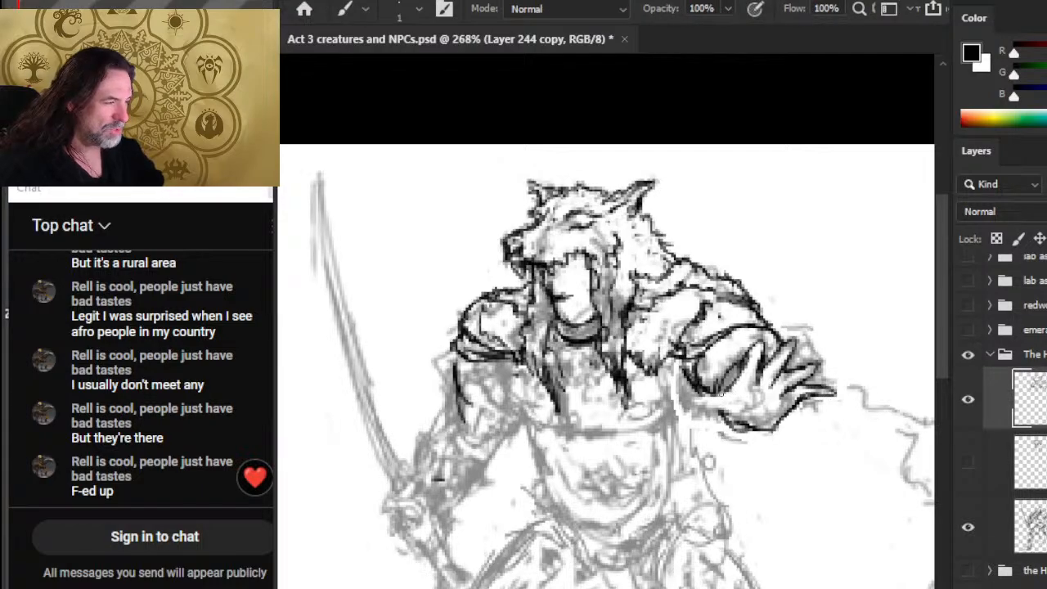
Ink the outstretched hand's thumb and clean up the palm's lower contour
mouse_move(688, 394)
mouse_down()
mouse_move(720, 396)
mouse_move(720, 416)
mouse_move(764, 432)
mouse_move(785, 412)
mouse_up()
key(e)
key(b)
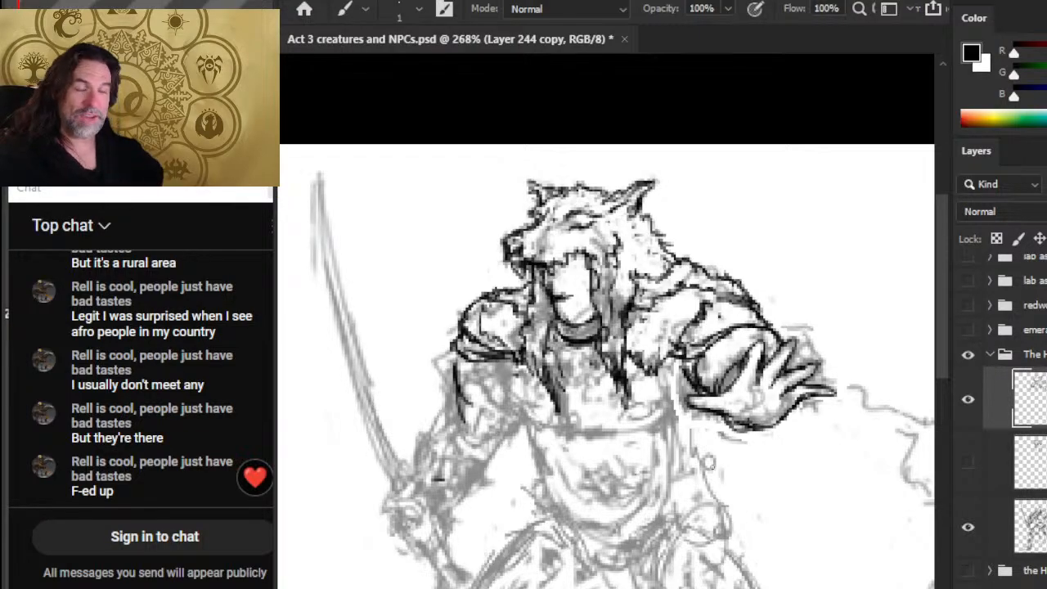
Erase parts of the two dark hair locks hanging over the chest and redraw them with thinner, broken strands
key(e)
mouse_move(616, 355)
mouse_down()
mouse_move(607, 363)
mouse_move(624, 402)
mouse_move(599, 378)
mouse_move(622, 412)
mouse_move(620, 384)
mouse_up()
key(b)
mouse_move(631, 348)
mouse_down()
mouse_move(635, 375)
mouse_move(635, 356)
mouse_move(645, 365)
mouse_move(624, 360)
mouse_up()
key(e)
key(b)
key(e)
drag(531, 344, 549, 414)
key(b)
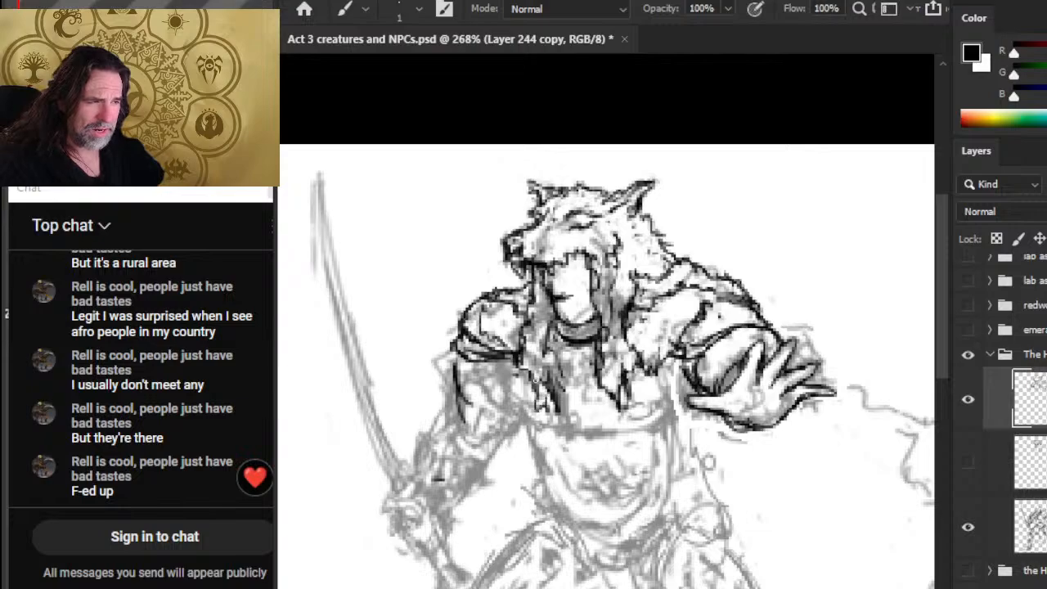
Erase the tip of the hair lock nearest the sword arm and redraw it as shorter, wavy strands
key(e)
mouse_move(553, 356)
mouse_down()
mouse_move(546, 398)
mouse_move(561, 378)
mouse_move(545, 414)
mouse_up()
mouse_move(548, 366)
mouse_down()
mouse_move(540, 412)
mouse_move(562, 385)
mouse_move(559, 368)
mouse_move(532, 404)
mouse_move(544, 378)
mouse_up()
key(b)
mouse_move(544, 369)
mouse_down()
mouse_move(554, 381)
mouse_move(561, 347)
mouse_move(548, 320)
mouse_up()
key(e)
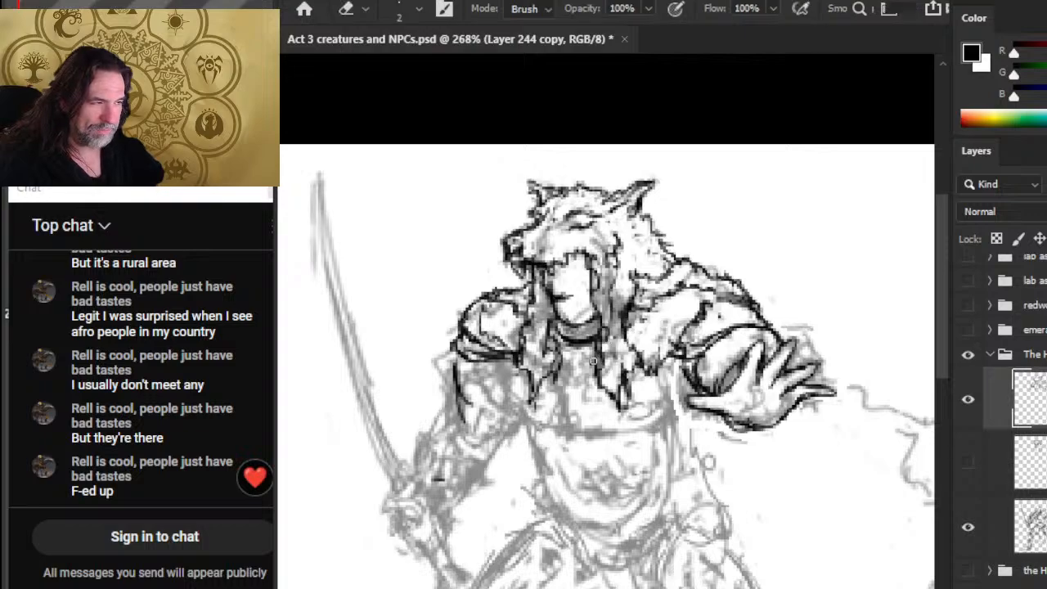
Erase the lower part of the hair lock nearest the outstretched arm and redraw it as loose, pointed strands
mouse_move(594, 352)
mouse_down()
mouse_move(626, 398)
mouse_move(620, 412)
mouse_move(604, 401)
mouse_move(607, 410)
mouse_up()
key(b)
mouse_move(610, 401)
mouse_down()
mouse_move(623, 378)
mouse_move(632, 390)
mouse_up()
key(e)
drag(615, 378, 607, 409)
key(b)
drag(610, 382, 617, 406)
mouse_move(613, 396)
mouse_down()
mouse_move(622, 368)
mouse_move(627, 389)
mouse_move(603, 400)
mouse_move(614, 409)
mouse_up()
key(e)
key(b)
drag(597, 366, 602, 393)
drag(605, 391, 610, 414)
drag(615, 368, 626, 359)
mouse_move(623, 365)
mouse_down()
mouse_move(644, 350)
mouse_move(641, 374)
mouse_up()
key(e)
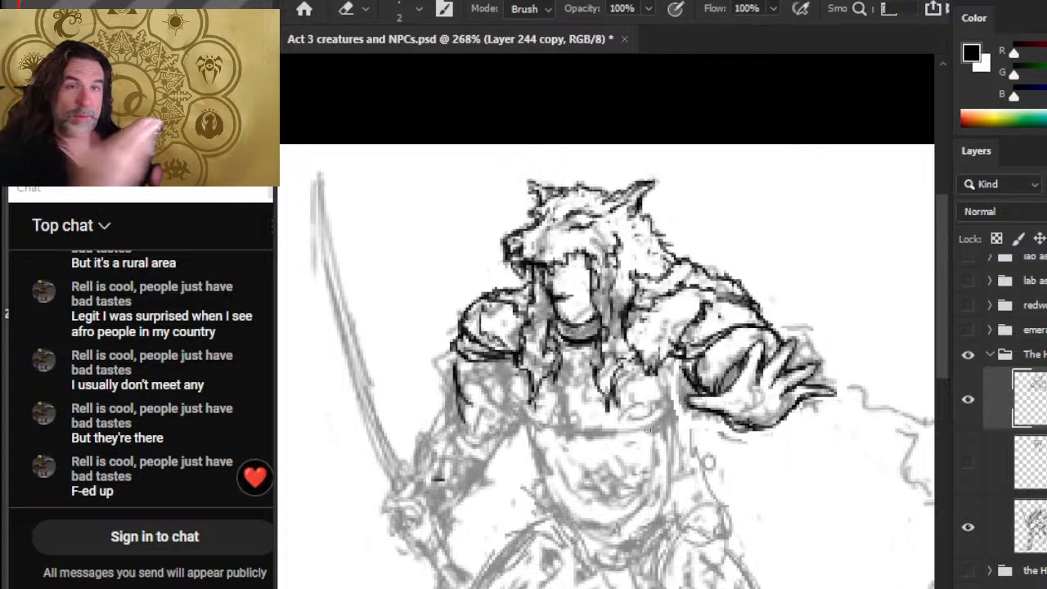
Erase parts of the hair lock nearest the outstretched arm and redraw its tip with extra pointed strands
mouse_move(609, 331)
mouse_down()
mouse_move(603, 359)
mouse_move(607, 335)
mouse_move(604, 346)
mouse_move(587, 332)
mouse_move(612, 404)
mouse_up()
key(b)
key(b)
drag(607, 388, 599, 409)
drag(611, 391, 601, 409)
key(e)
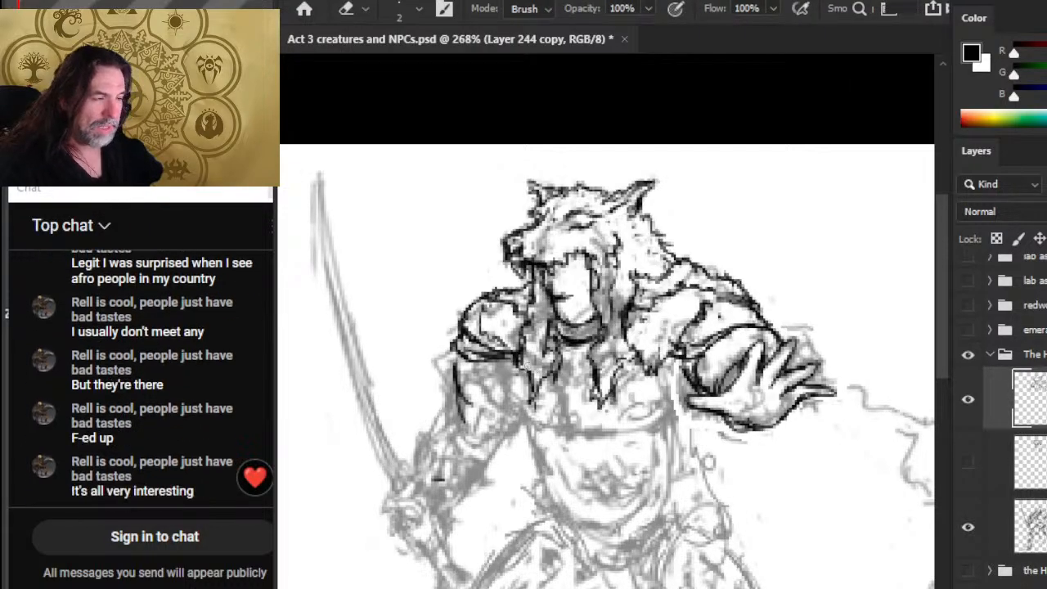
Rework the hair lock nearest the sword arm with short wavy strands and trim the upper part of the opposite lock
drag(520, 354, 538, 407)
key(b)
mouse_move(555, 370)
mouse_down()
mouse_move(546, 406)
mouse_move(535, 400)
mouse_move(545, 403)
mouse_up()
key(e)
key(b)
mouse_move(516, 358)
mouse_down()
mouse_move(544, 404)
mouse_move(553, 384)
mouse_up()
key(e)
mouse_move(610, 364)
mouse_down()
mouse_move(595, 401)
mouse_move(615, 409)
mouse_move(595, 382)
mouse_up()
key(b)
key(e)
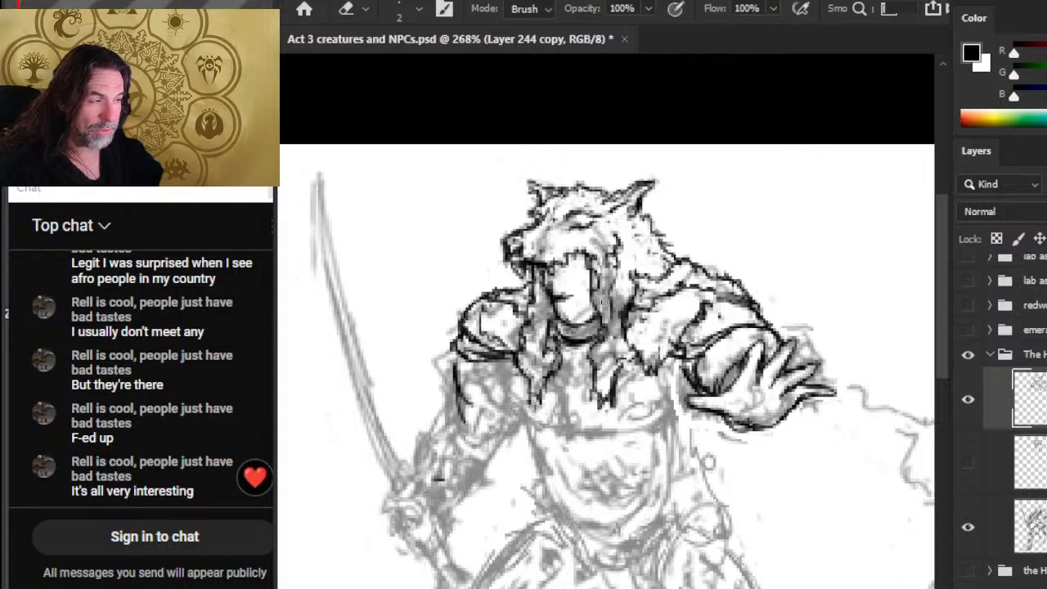
Ink and clean up the thin hair strands beside the open mouth and collar on the outstretched-arm side
key(b)
drag(605, 312, 618, 330)
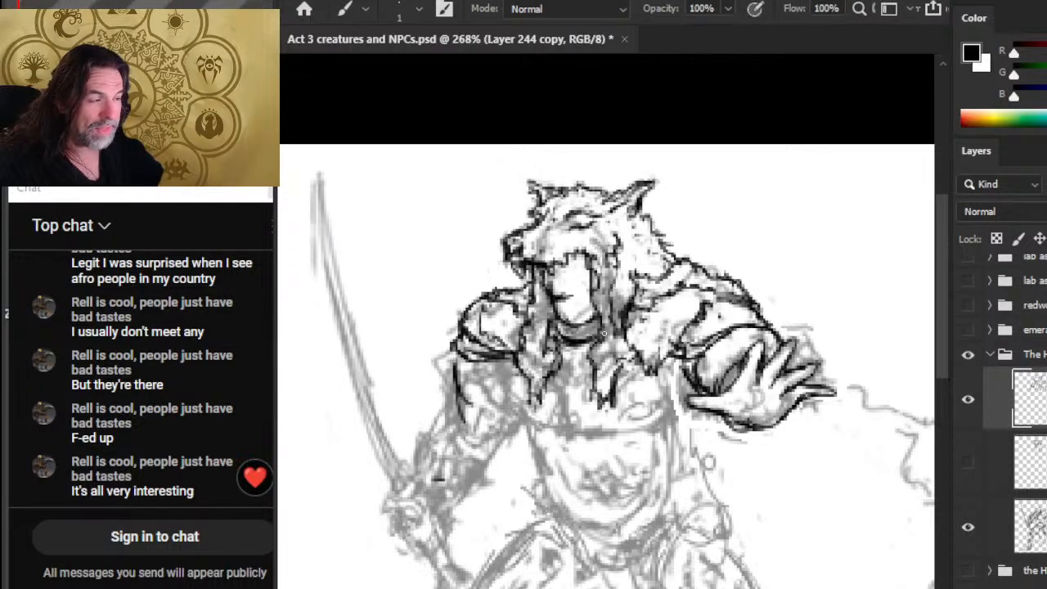
key(e)
key(b)
mouse_move(598, 290)
mouse_down()
mouse_move(592, 311)
mouse_move(592, 300)
mouse_up()
mouse_move(593, 296)
mouse_down()
mouse_move(586, 317)
mouse_move(605, 342)
mouse_up()
key(e)
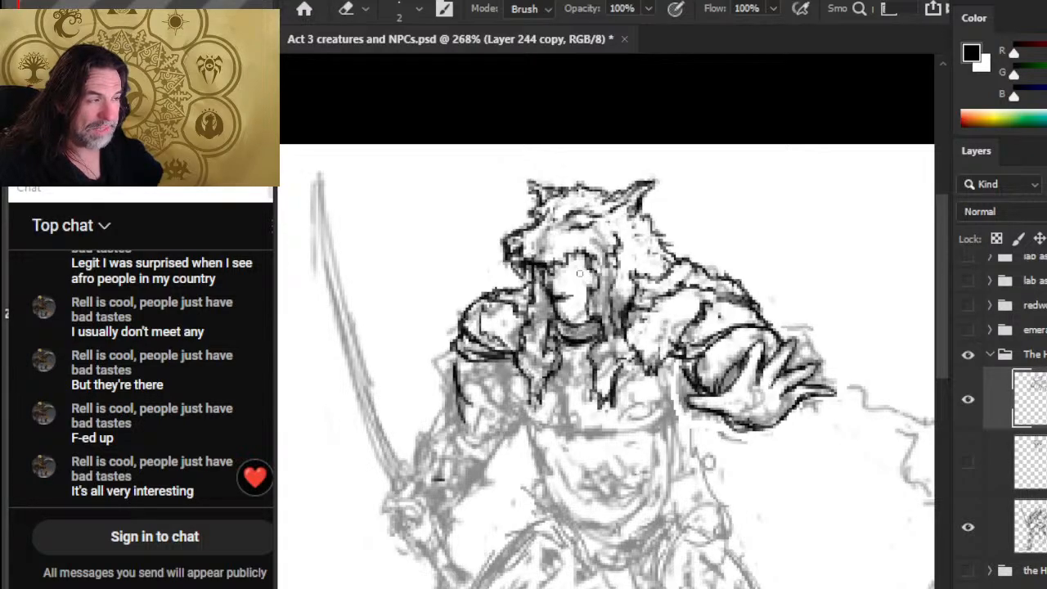
key(b)
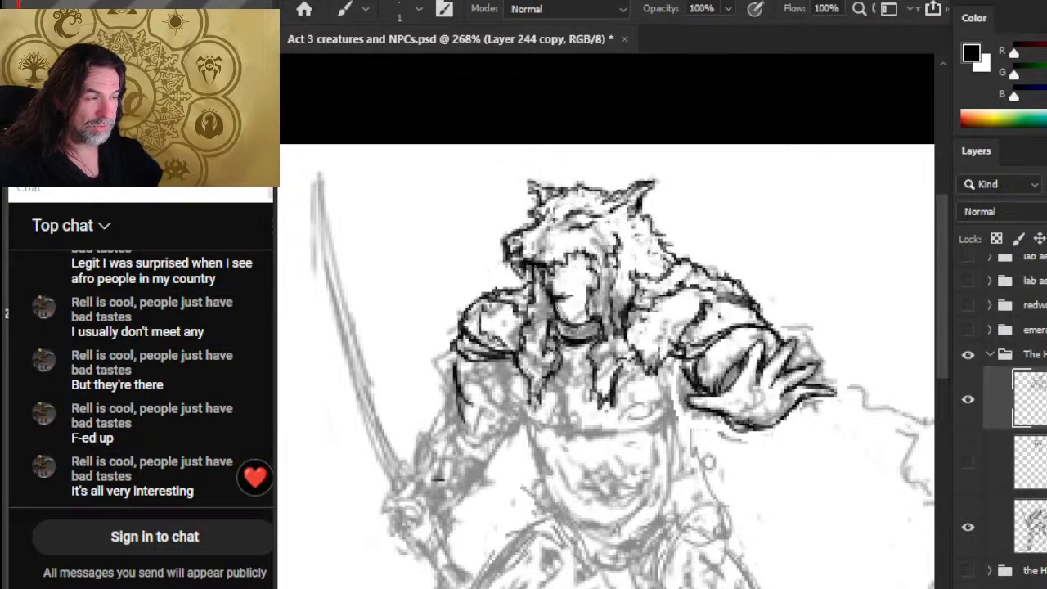
key(e)
key(b)
key(e)
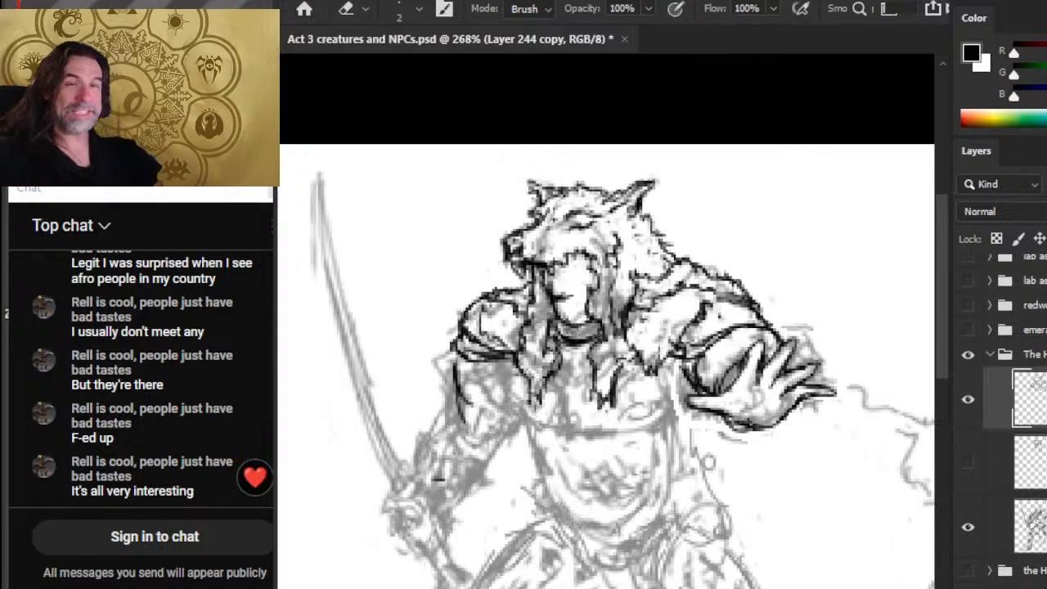
Lasso the wolf's eye, shift and narrow it slightly with Free Transform, and deselect it
key(l)
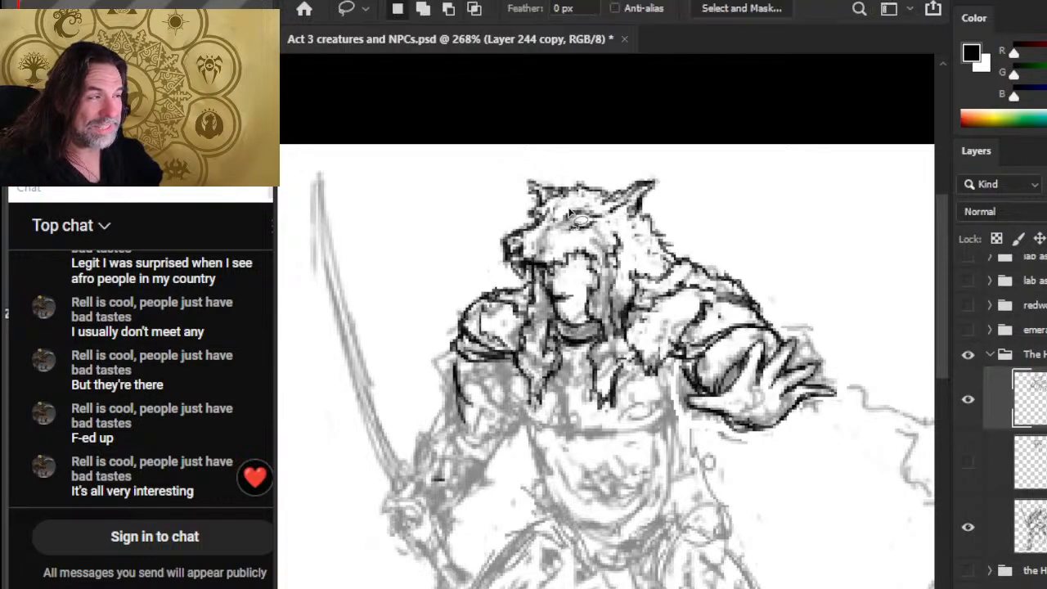
drag(567, 211, 570, 215)
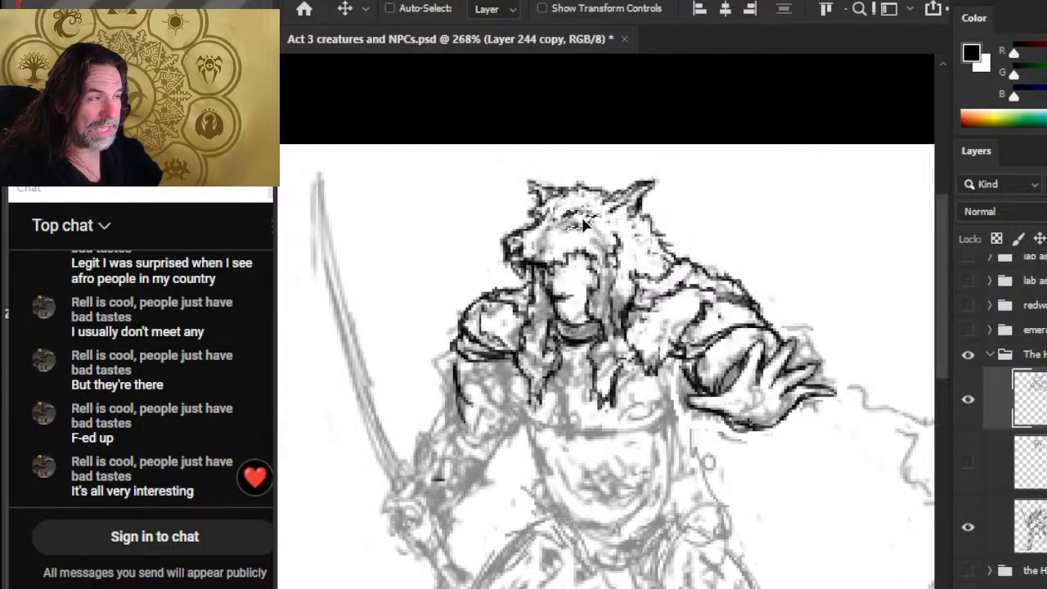
right_click(542, 269)
click(662, 462)
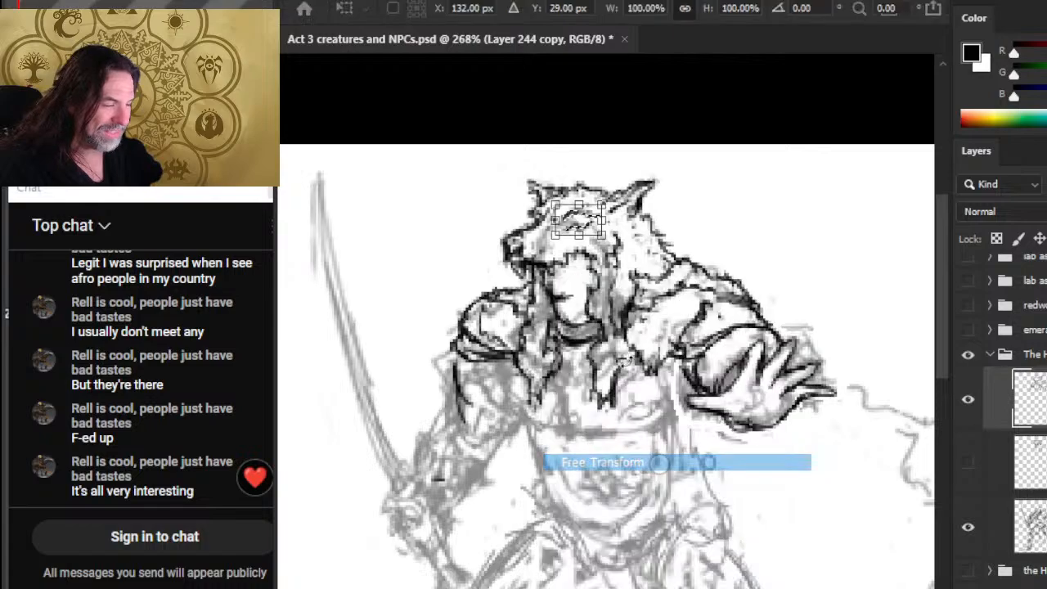
drag(603, 219, 595, 222)
key(Return)
key(ctrl+d)
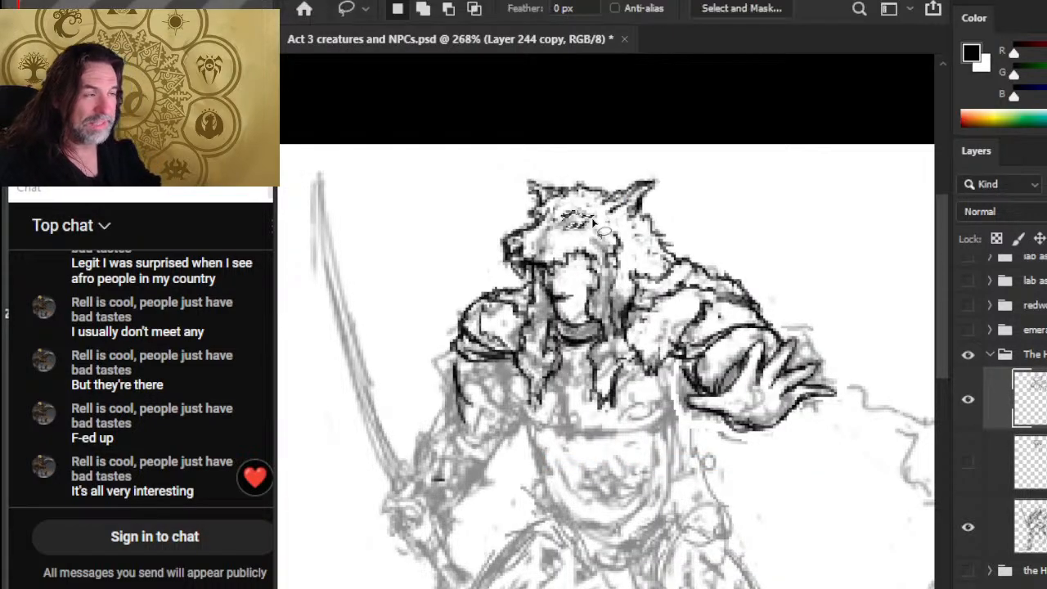
key(v)
key(l)
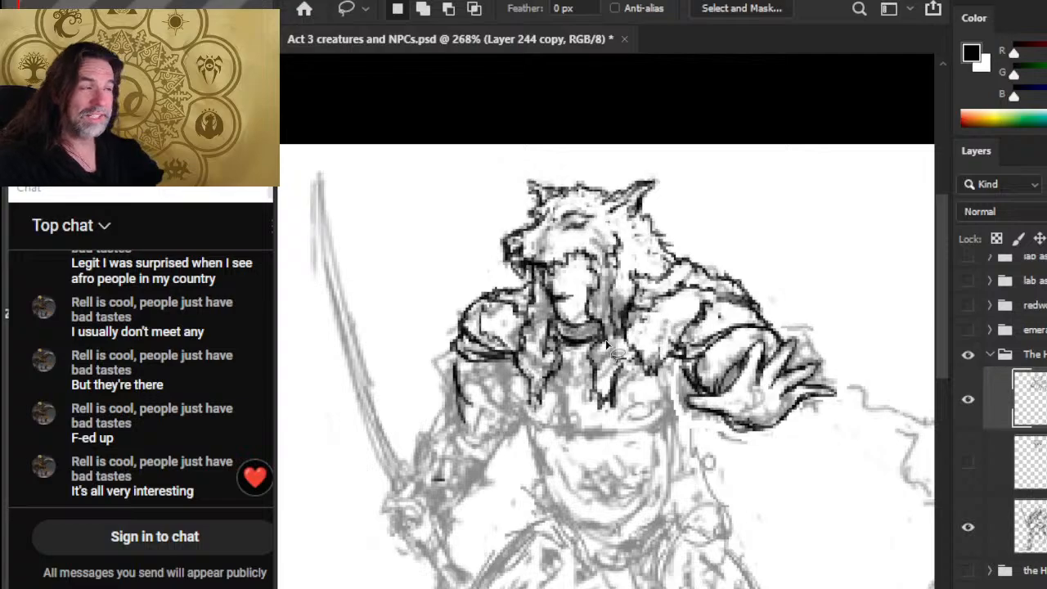
Erase and redraw the wolf's eye with a dark upper lid and a clear lower rim
key(e)
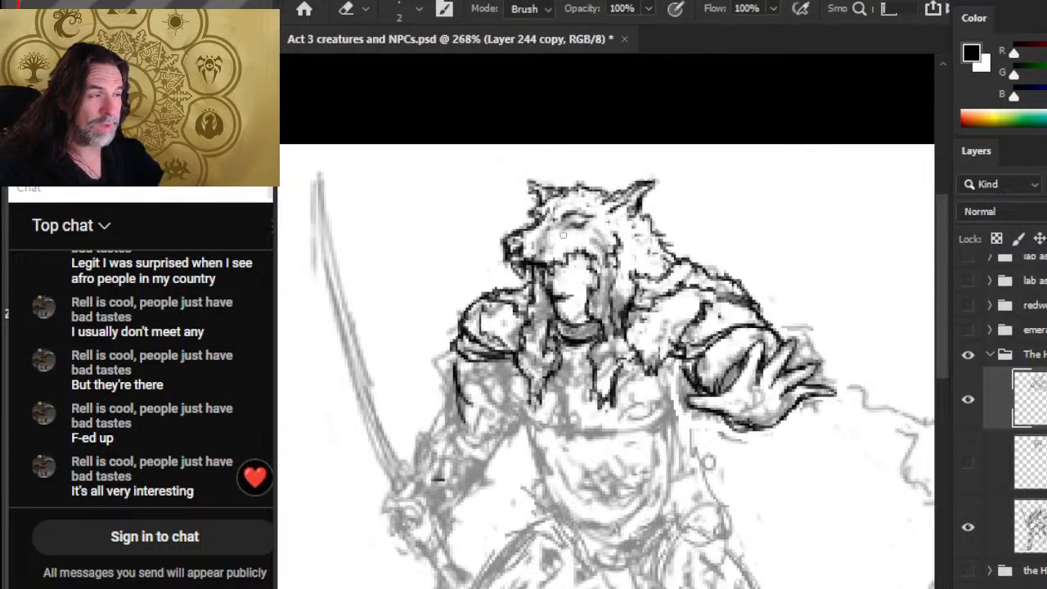
key(b)
key(e)
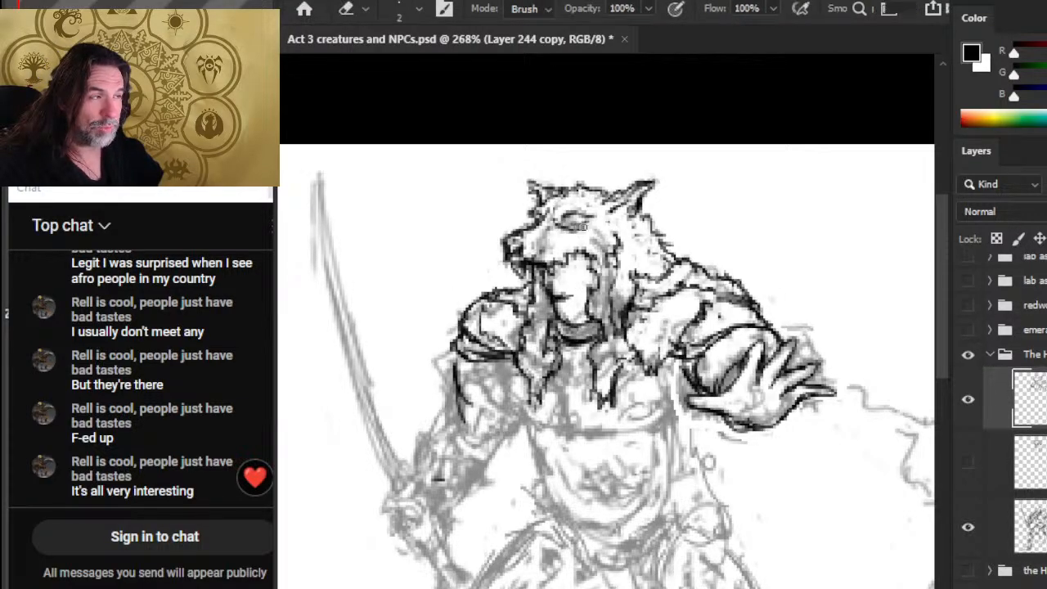
key(b)
key(e)
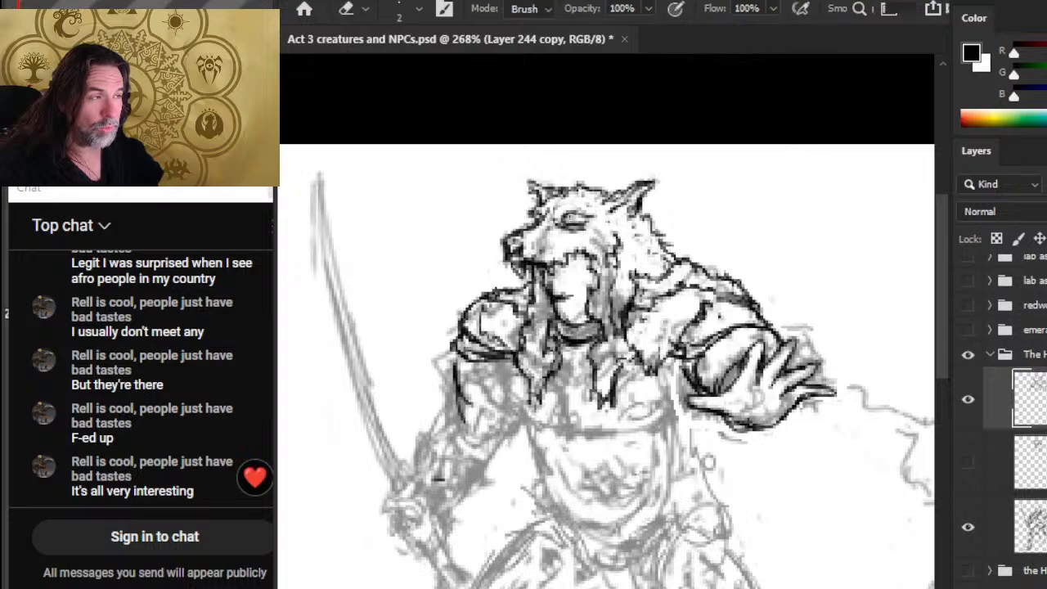
key(b)
key(e)
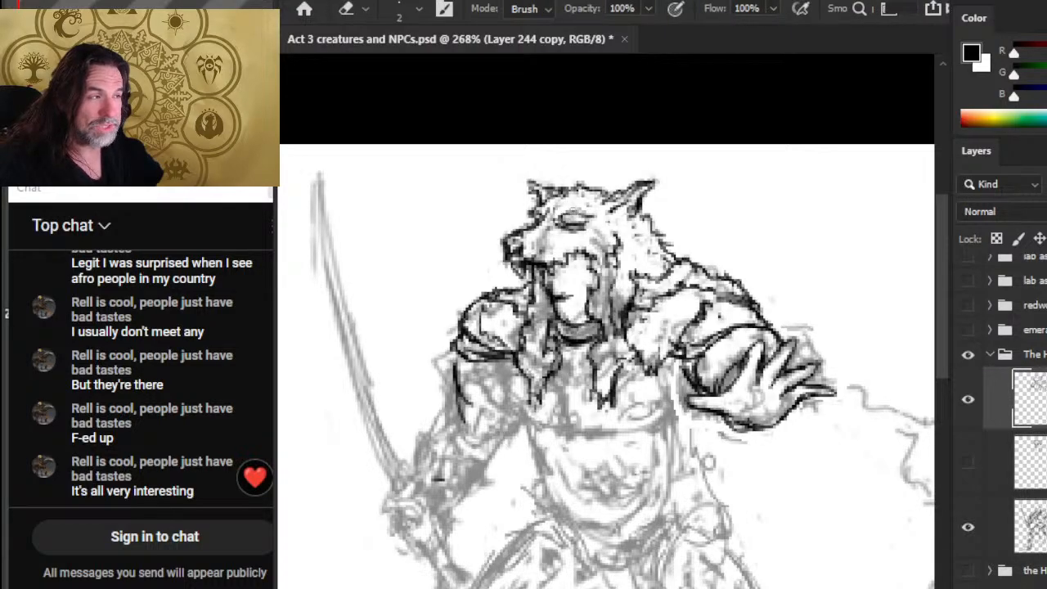
key(b)
key(e)
key(b)
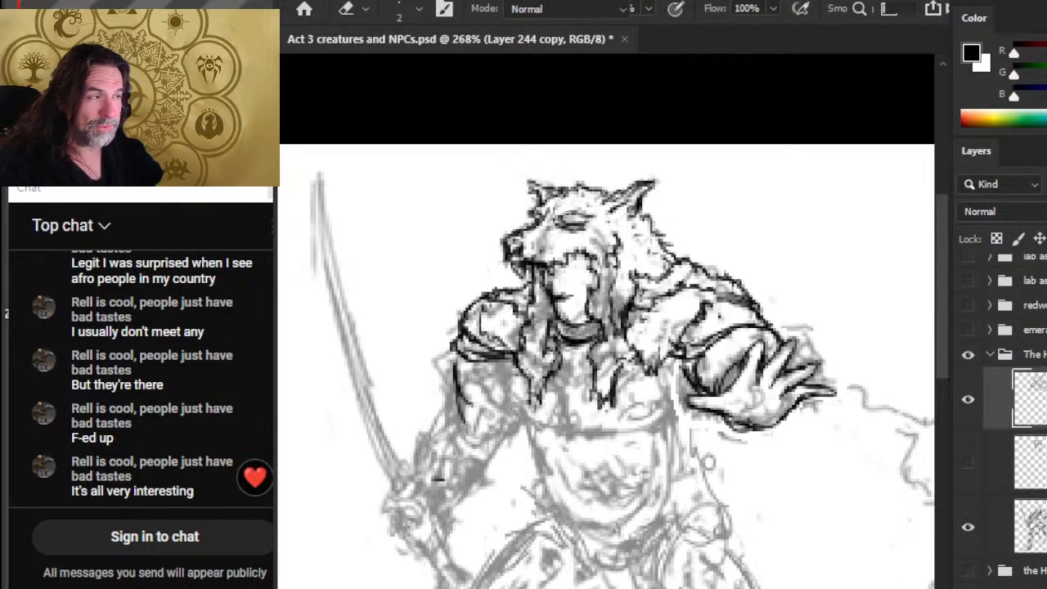
key(e)
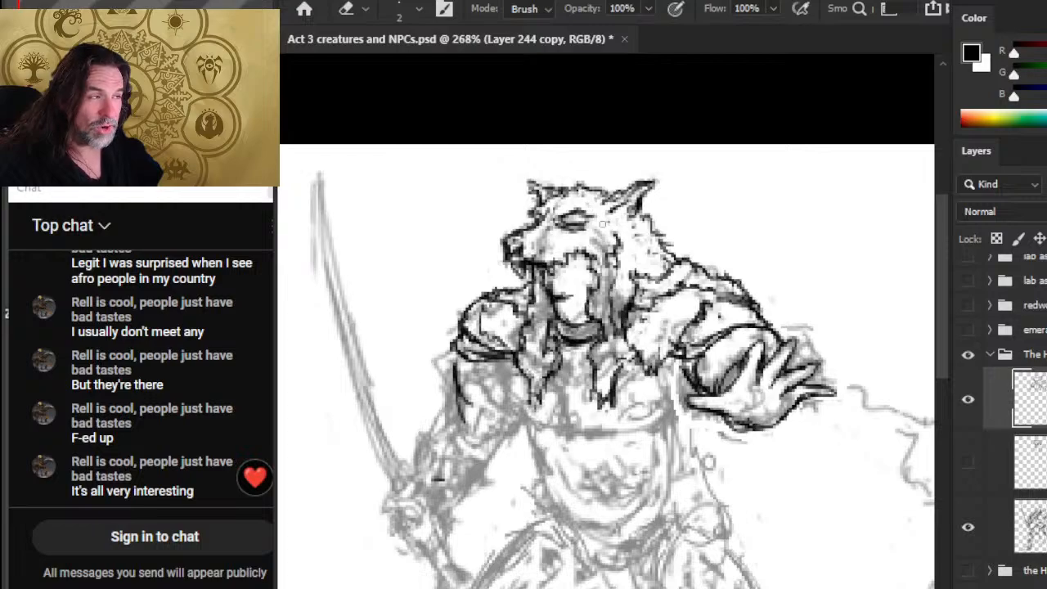
Refine the eye's outer corner and brow, reshaping them into a narrow, angry slant
key(b)
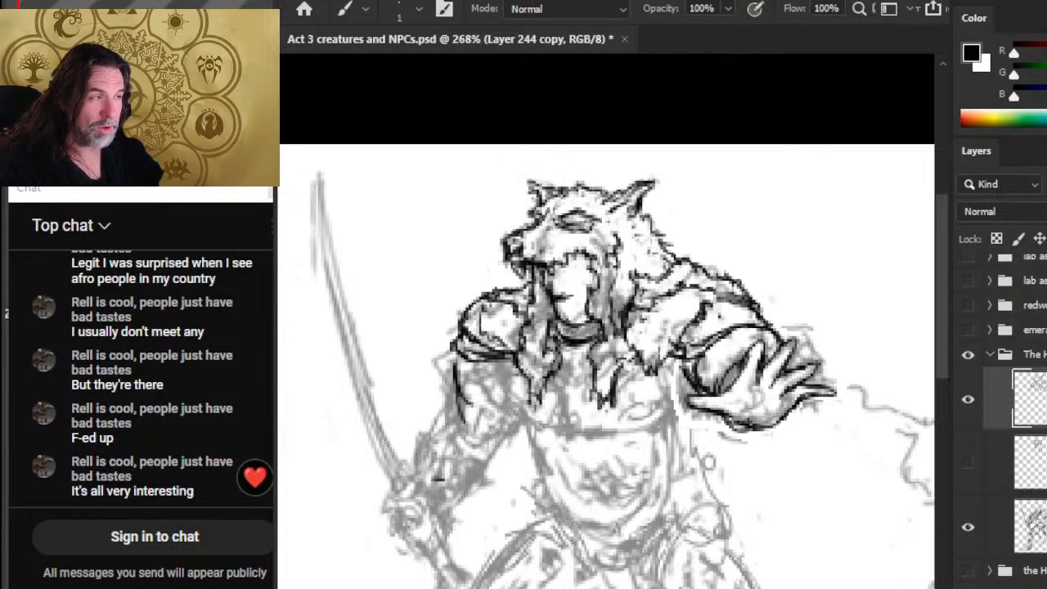
key(e)
key(b)
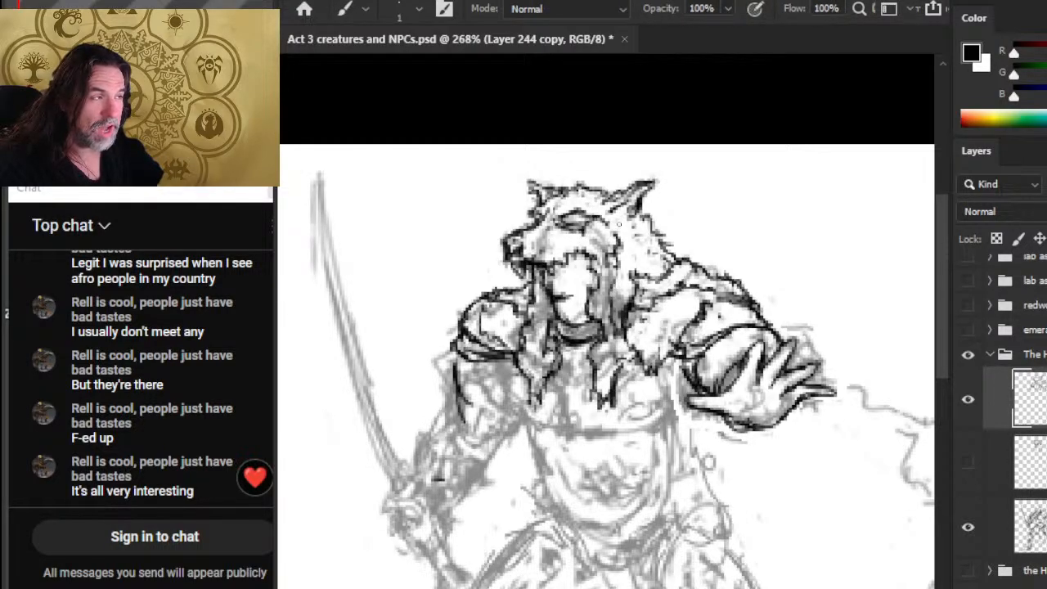
key(e)
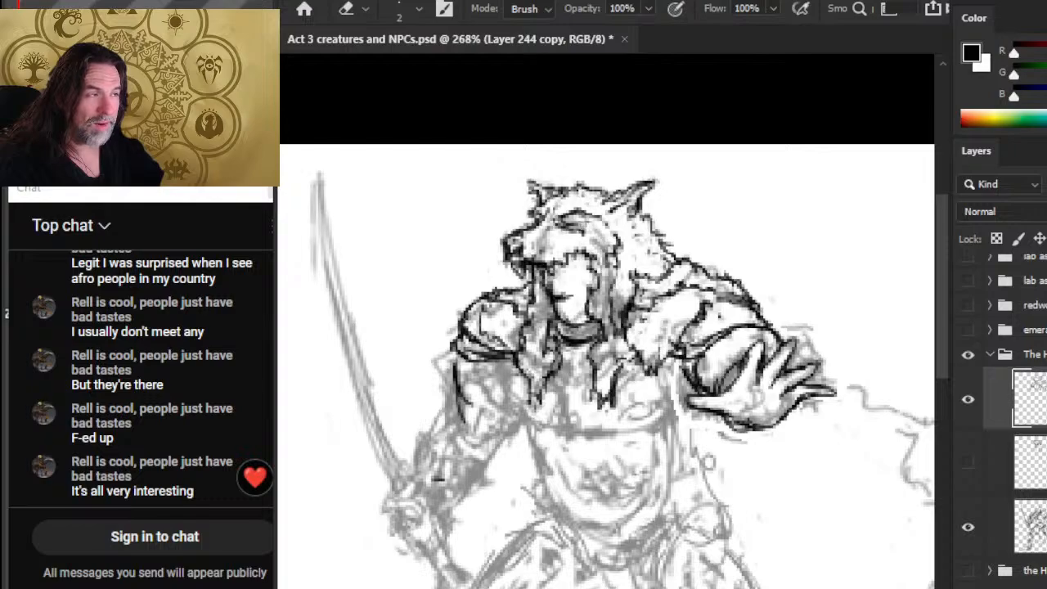
key(b)
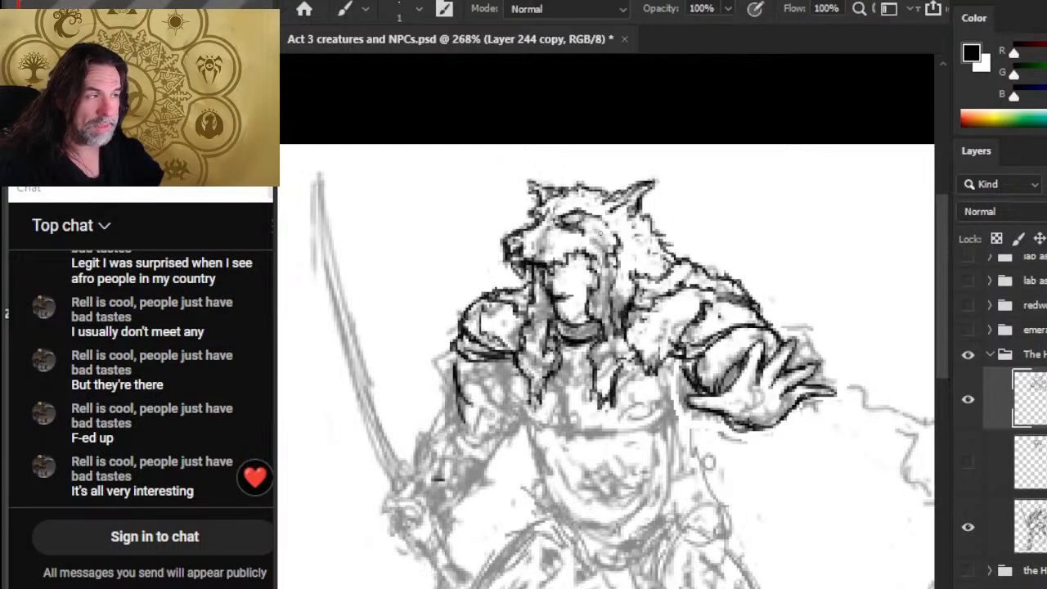
key(e)
key(b)
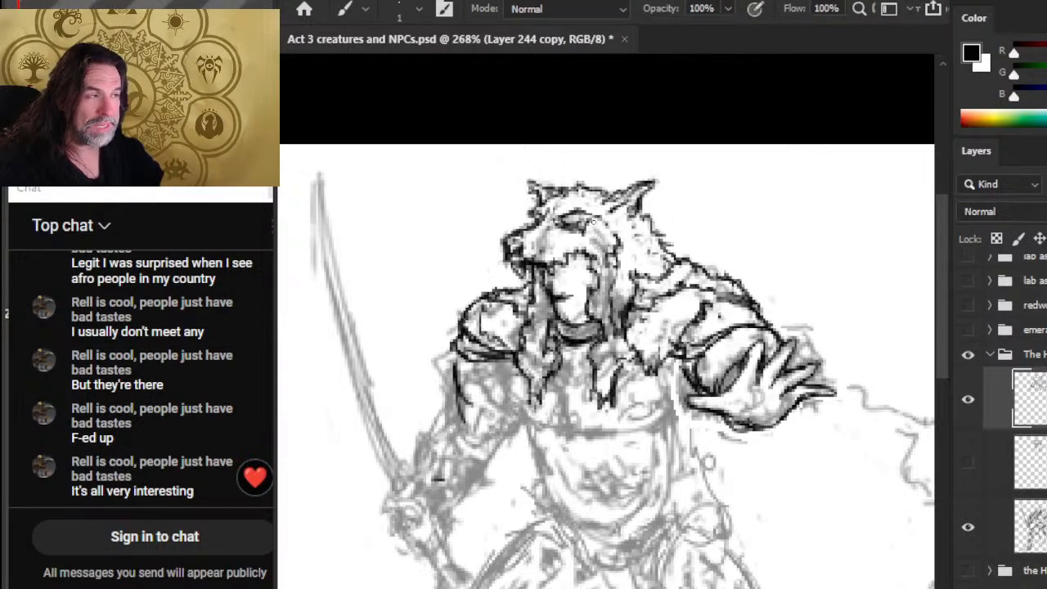
key(e)
key(b)
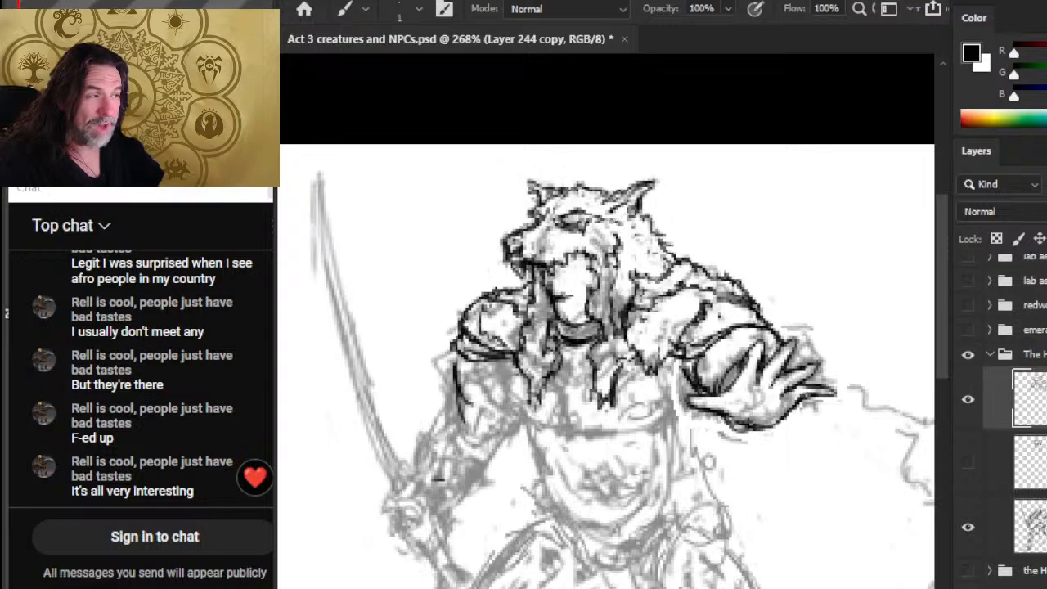
Ink fur strokes running from behind the wolf's eye across the cheek into the mane
mouse_move(612, 219)
mouse_down()
mouse_move(630, 234)
mouse_move(627, 197)
mouse_move(605, 219)
mouse_move(605, 188)
mouse_move(646, 216)
mouse_move(655, 235)
mouse_up()
key(e)
key(b)
key(e)
key(b)
key(e)
key(b)
key(e)
key(b)
key(e)
key(b)
key(e)
Erase and redraw the mane's rear edge below the ear as layered fur tufts sloping toward the shoulder
mouse_move(654, 232)
mouse_down()
mouse_move(674, 246)
mouse_move(664, 234)
mouse_move(680, 275)
mouse_move(692, 255)
mouse_move(630, 244)
mouse_move(639, 241)
mouse_move(615, 224)
mouse_move(673, 245)
mouse_up()
key(b)
key(e)
key(b)
key(e)
key(b)
key(e)
key(b)
key(e)
key(b)
key(e)
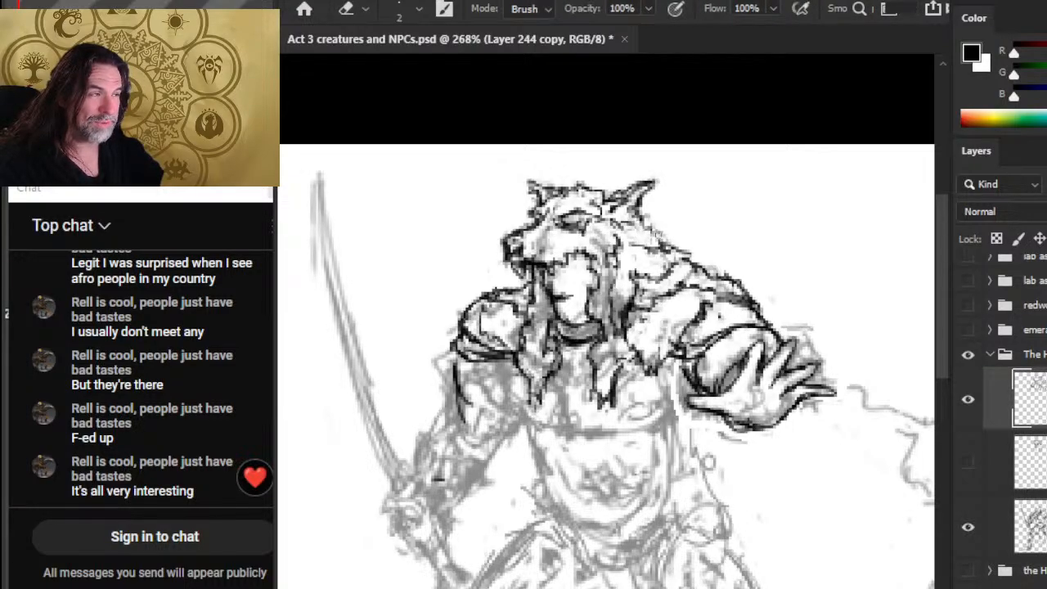
key(b)
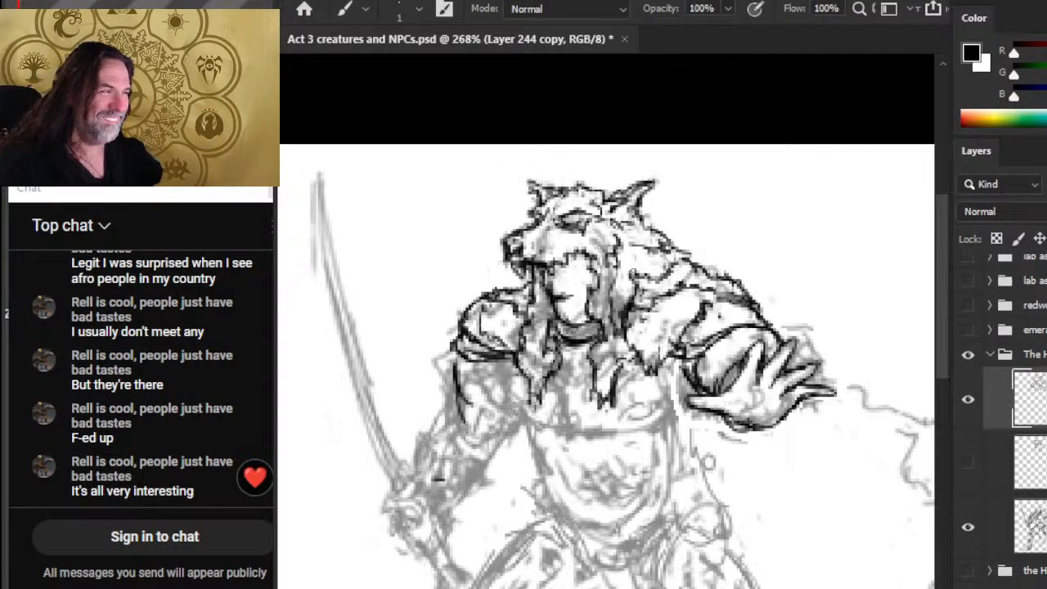
Erase the ragged back outline from the ear to the shoulder and reink it as a fuller, continuous slope of fur
key(e)
mouse_move(626, 203)
mouse_down()
mouse_move(641, 226)
mouse_move(661, 229)
mouse_move(628, 218)
mouse_move(700, 266)
mouse_move(666, 234)
mouse_move(681, 241)
mouse_move(655, 245)
mouse_move(686, 247)
mouse_move(659, 240)
mouse_move(705, 273)
mouse_move(666, 249)
mouse_move(662, 263)
mouse_move(679, 258)
mouse_move(645, 262)
mouse_move(691, 260)
mouse_move(715, 278)
mouse_up()
key(b)
key(e)
key(b)
key(e)
key(b)
key(e)
key(b)
key(e)
key(b)
key(e)
key(b)
key(e)
key(b)
key(e)
key(b)
key(e)
key(b)
key(e)
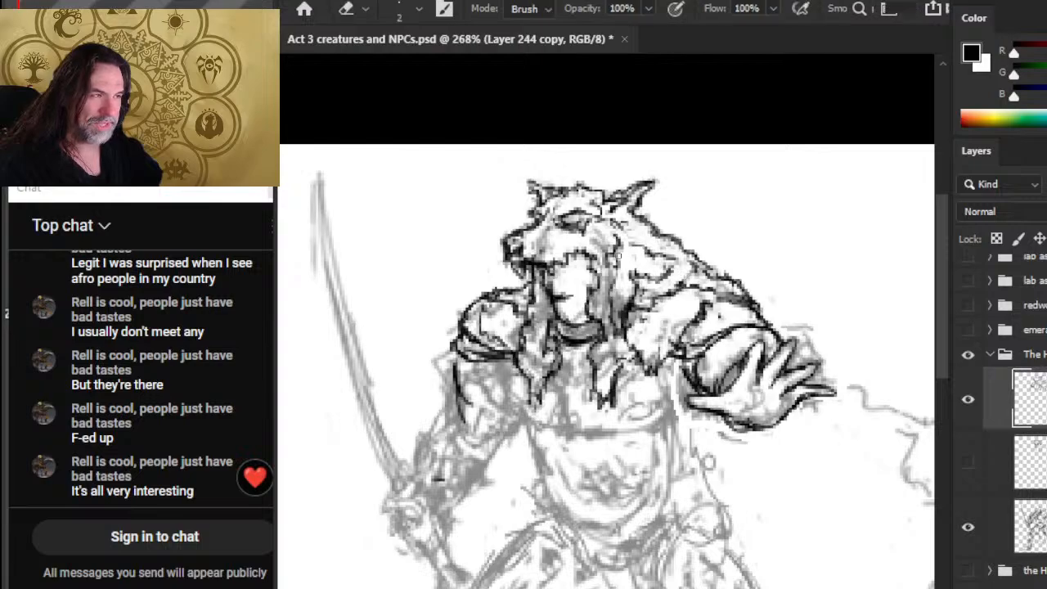
Erase and redraw the wolf's lower jaw and front fangs, cleaning up the lines around the mouth
key(b)
key(e)
mouse_move(528, 284)
mouse_down()
mouse_move(530, 293)
mouse_move(512, 290)
mouse_up()
key(b)
mouse_move(515, 281)
mouse_down()
mouse_move(508, 295)
mouse_move(536, 298)
mouse_move(515, 277)
mouse_move(559, 275)
mouse_move(523, 276)
mouse_move(505, 253)
mouse_move(521, 282)
mouse_up()
key(e)
key(b)
key(e)
key(b)
key(e)
key(b)
key(e)
key(b)
key(e)
key(b)
key(e)
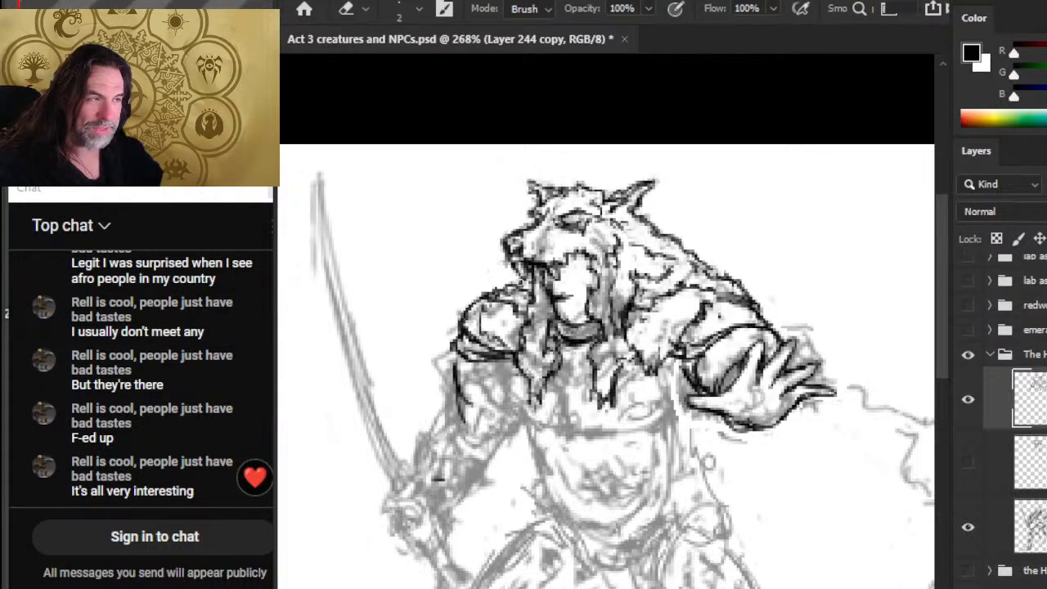
key(b)
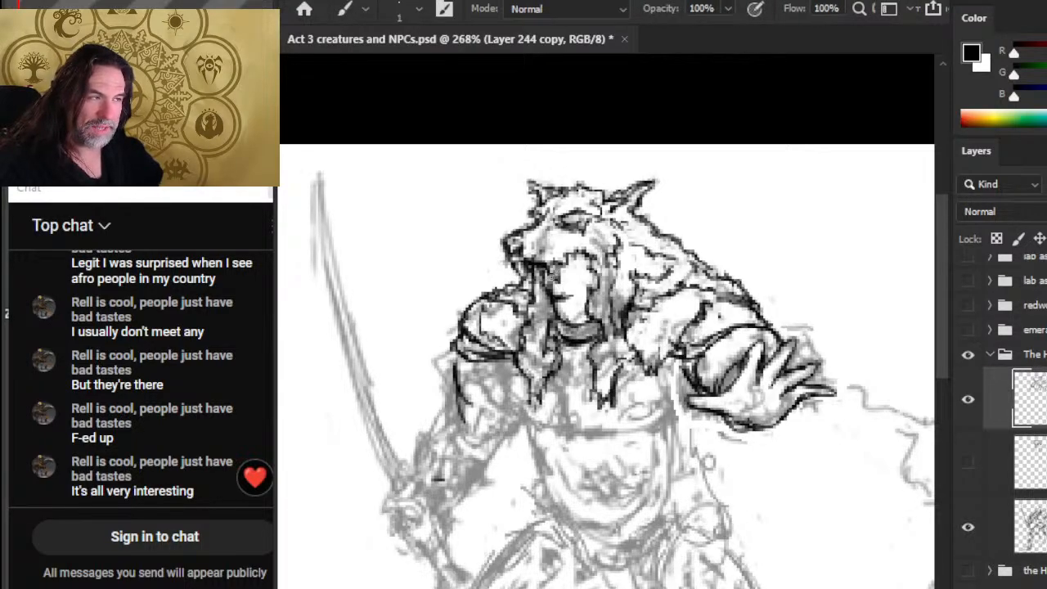
key(e)
drag(533, 255, 542, 262)
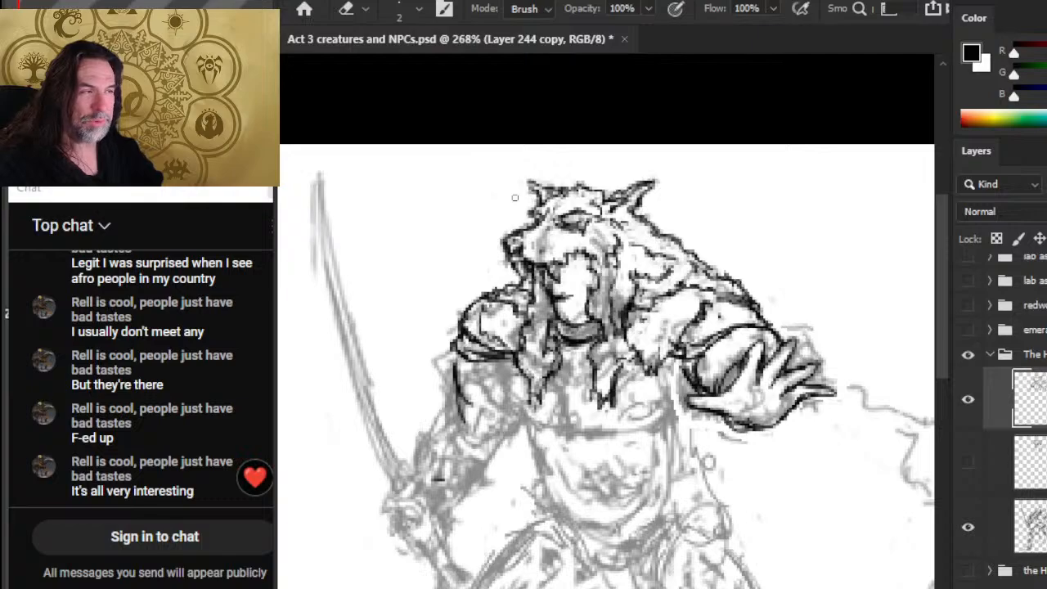
Redraw the wolf's far ear as a sharper point and reink the top of the head between the ears
key(b)
mouse_move(526, 183)
mouse_down()
mouse_move(540, 196)
mouse_move(568, 193)
mouse_move(534, 185)
mouse_move(609, 193)
mouse_move(599, 189)
mouse_move(605, 201)
mouse_move(627, 194)
mouse_move(623, 186)
mouse_up()
key(e)
key(b)
key(e)
key(b)
key(e)
key(b)
key(e)
key(b)
key(e)
key(b)
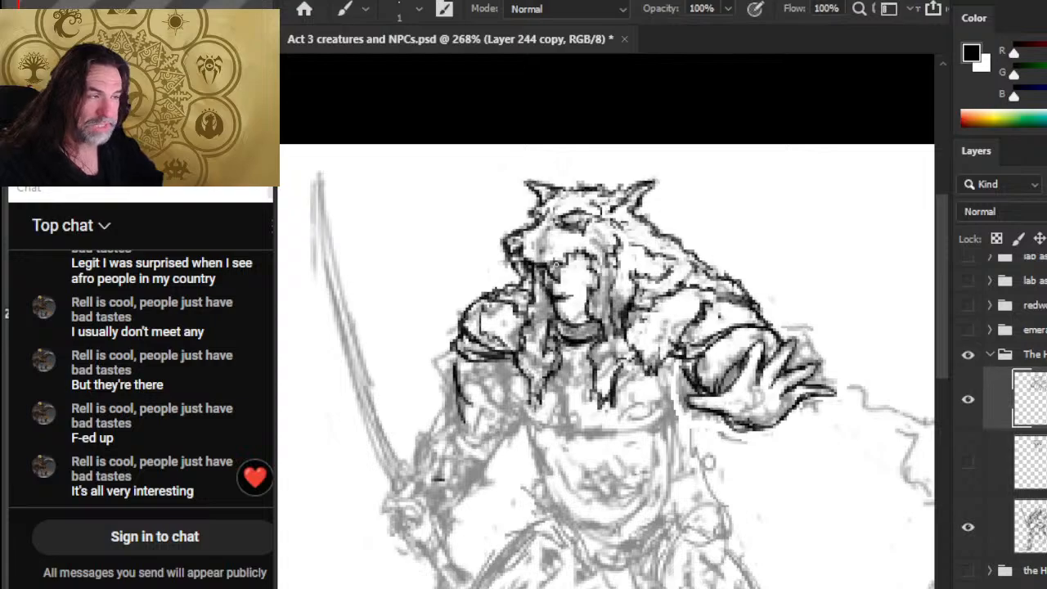
key(e)
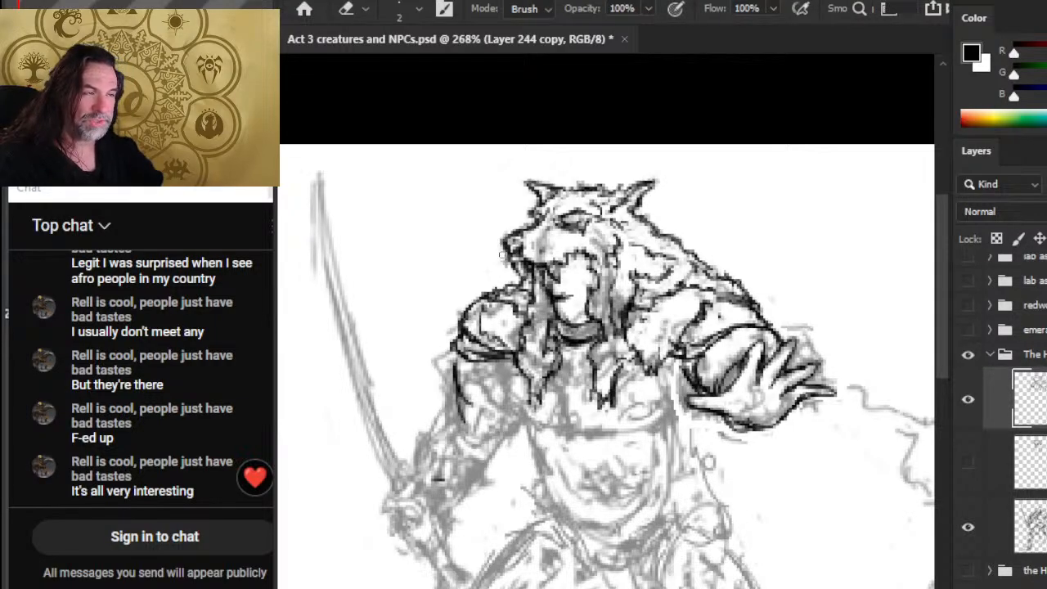
key(b)
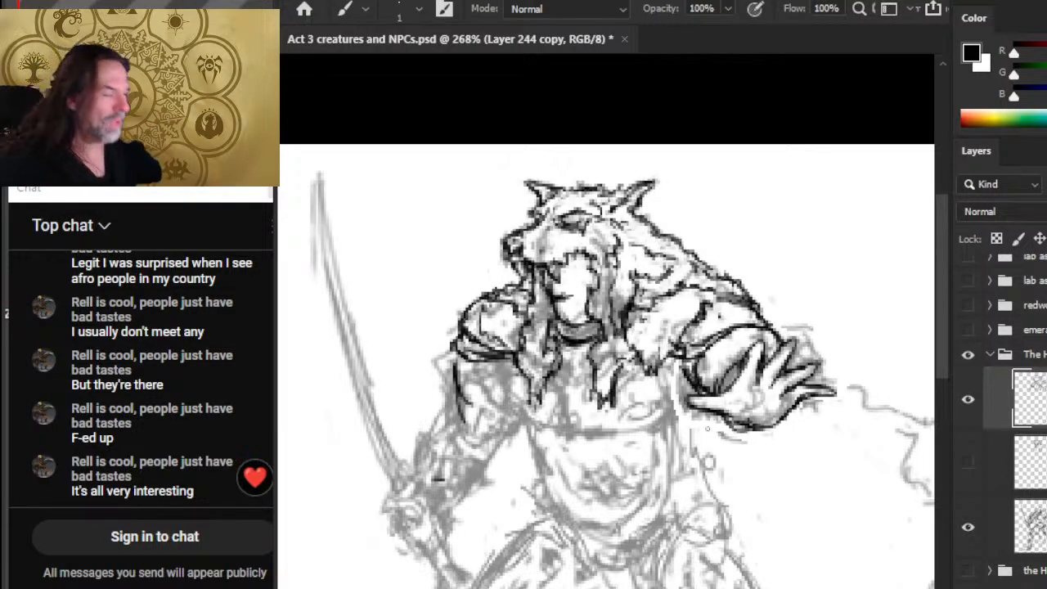
Erase around the outstretched hand's nearest finger and reshape its contour against the dark forearm
key(e)
mouse_move(746, 371)
mouse_down()
mouse_move(746, 358)
mouse_move(739, 384)
mouse_up()
key(b)
key(e)
mouse_move(748, 346)
mouse_down()
mouse_move(737, 380)
mouse_move(769, 377)
mouse_up()
key(b)
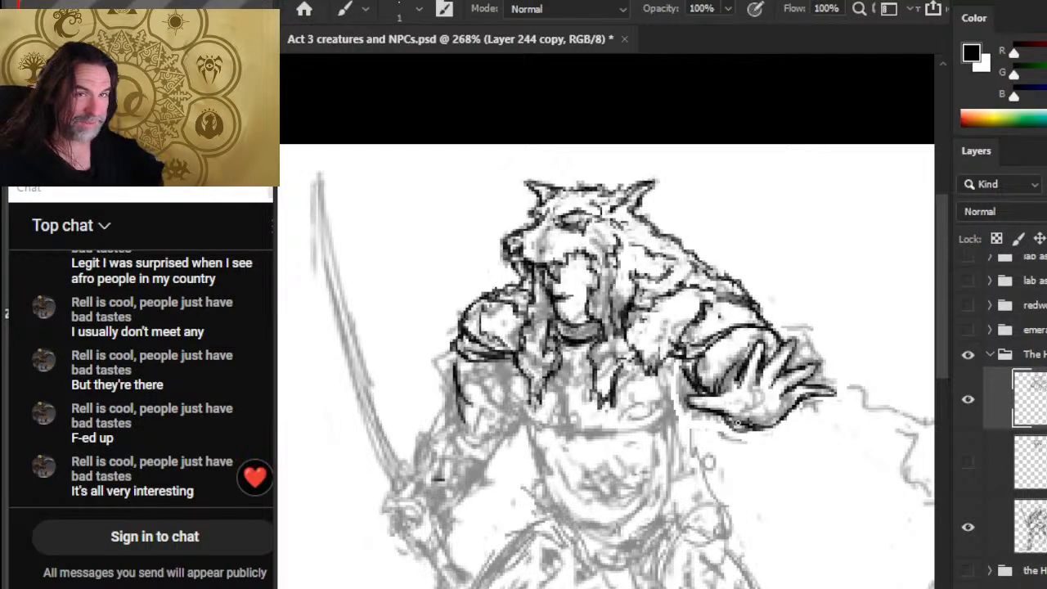
key(e)
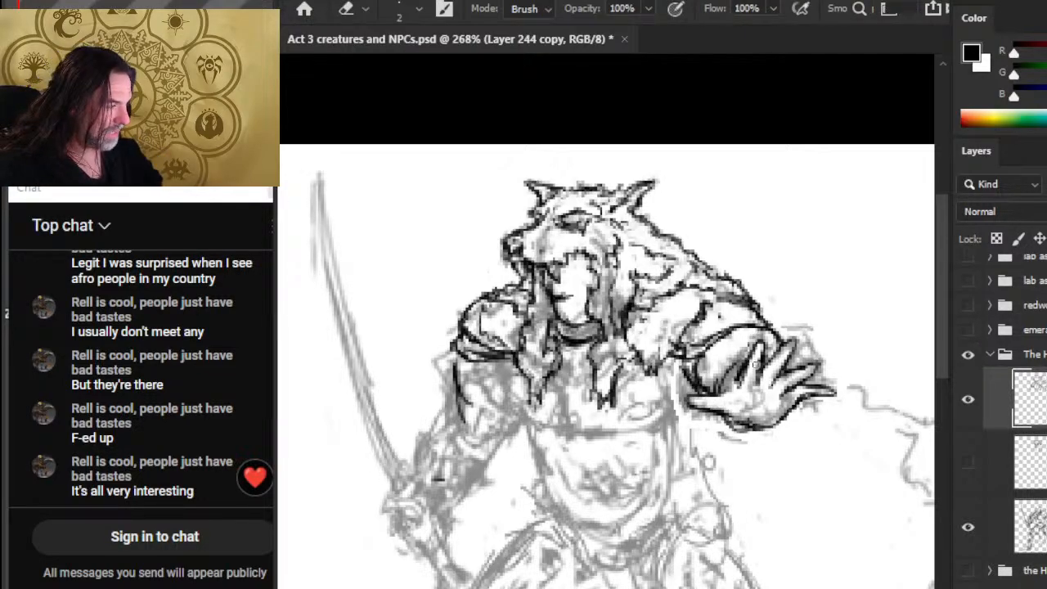
Ink dark curved shading on the forearm behind the outstretched hand's fingers
key(b)
mouse_move(757, 337)
mouse_down()
mouse_move(741, 385)
mouse_move(713, 399)
mouse_up()
key(e)
key(b)
drag(738, 355, 725, 396)
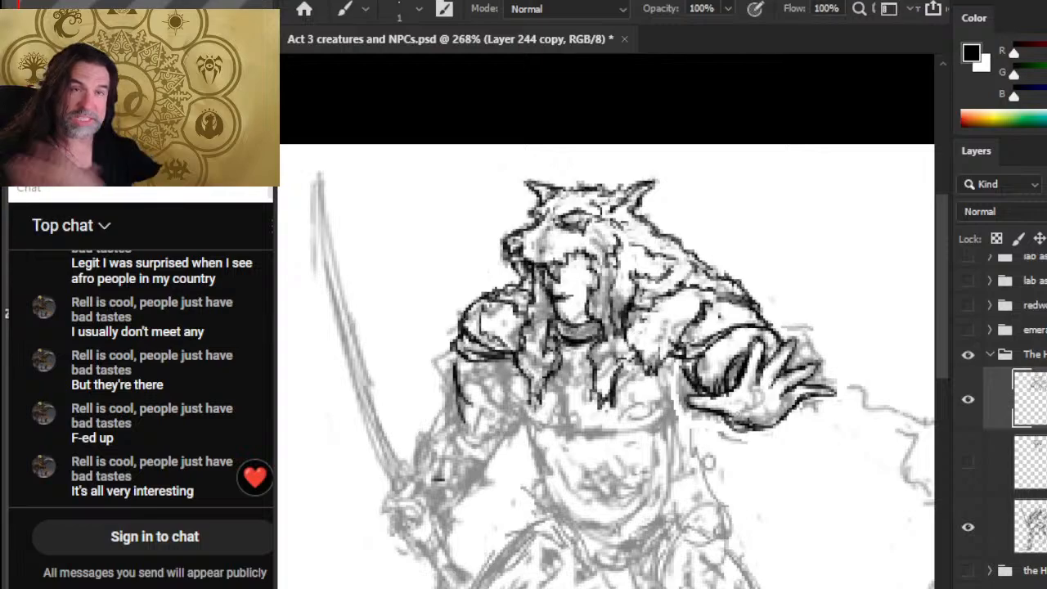
Erase and touch up the ink lines at the outstretched hand's thumb and along the back of the forearm
key(e)
mouse_move(695, 381)
mouse_down()
mouse_move(730, 398)
mouse_move(710, 395)
mouse_up()
key(b)
key(e)
drag(763, 318, 787, 342)
key(b)
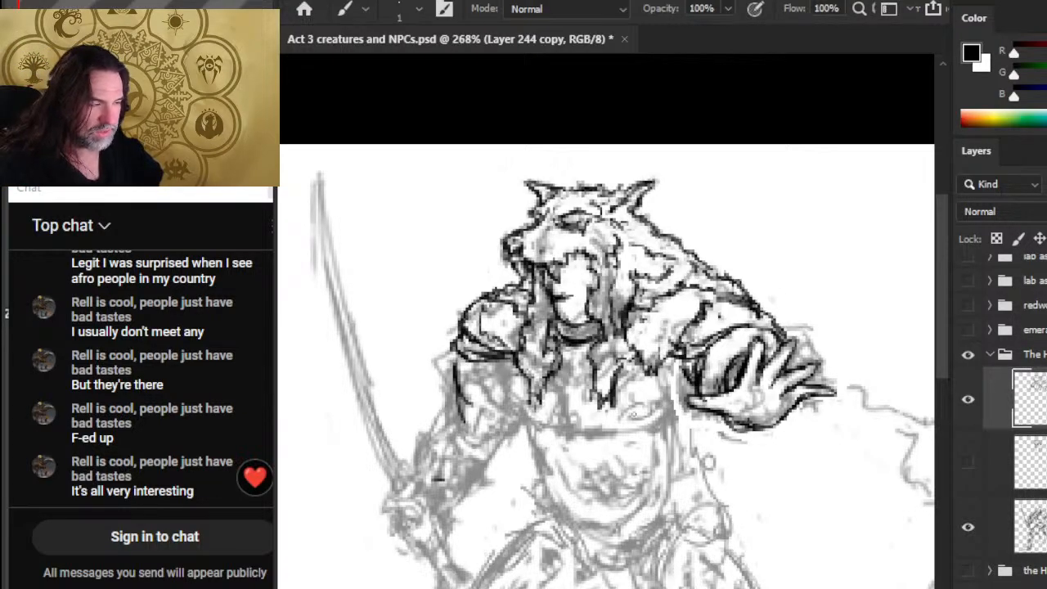
Erase the lower end of the hair lock hanging on the chest and reink it as a thin pointed tip
key(e)
mouse_move(616, 391)
mouse_down()
mouse_move(613, 409)
mouse_move(622, 362)
mouse_move(614, 399)
mouse_up()
key(b)
key(e)
key(b)
drag(615, 398, 602, 424)
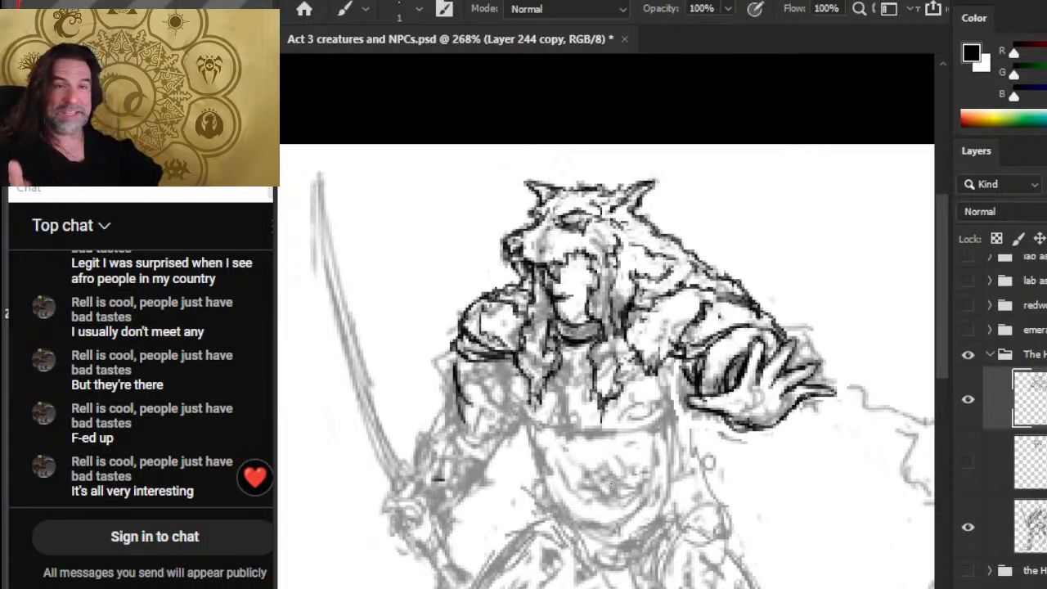
Rework the mane locks beside the neck with alternating ink strokes and eraser cuts
mouse_move(631, 343)
mouse_down()
mouse_move(622, 367)
mouse_move(627, 324)
mouse_move(631, 346)
mouse_move(616, 339)
mouse_move(602, 349)
mouse_move(618, 321)
mouse_up()
key(e)
key(b)
key(e)
key(b)
key(e)
key(b)
key(e)
mouse_move(630, 300)
mouse_down()
mouse_move(620, 313)
mouse_move(630, 314)
mouse_move(620, 310)
mouse_move(631, 300)
mouse_move(620, 309)
mouse_move(628, 294)
mouse_move(617, 304)
mouse_move(613, 296)
mouse_move(606, 331)
mouse_up()
key(b)
key(e)
key(b)
key(e)
Break up the mane's lower edge between the chest and the outstretched arm into ragged fur tufts
mouse_move(616, 314)
mouse_down()
mouse_move(608, 333)
mouse_move(624, 362)
mouse_move(619, 334)
mouse_move(639, 351)
mouse_move(634, 359)
mouse_up()
key(b)
key(e)
key(b)
key(e)
mouse_move(672, 325)
mouse_down()
mouse_move(689, 345)
mouse_move(665, 337)
mouse_up()
key(b)
key(e)
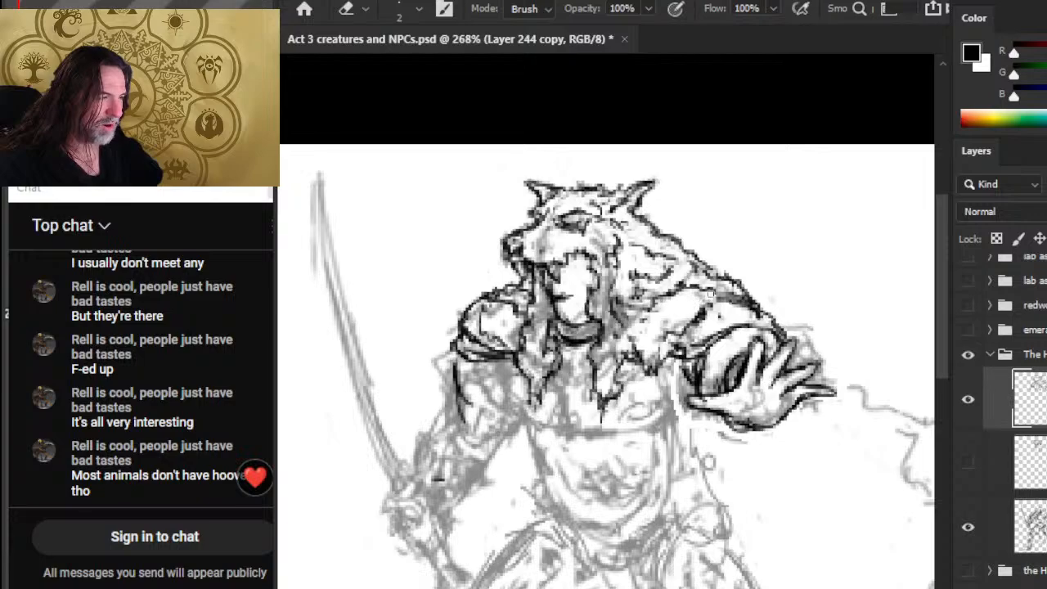
Reink the outer contour of the outstretched arm's shoulder and erase the heavy lines just inside it
key(b)
key(e)
key(b)
drag(756, 307, 781, 322)
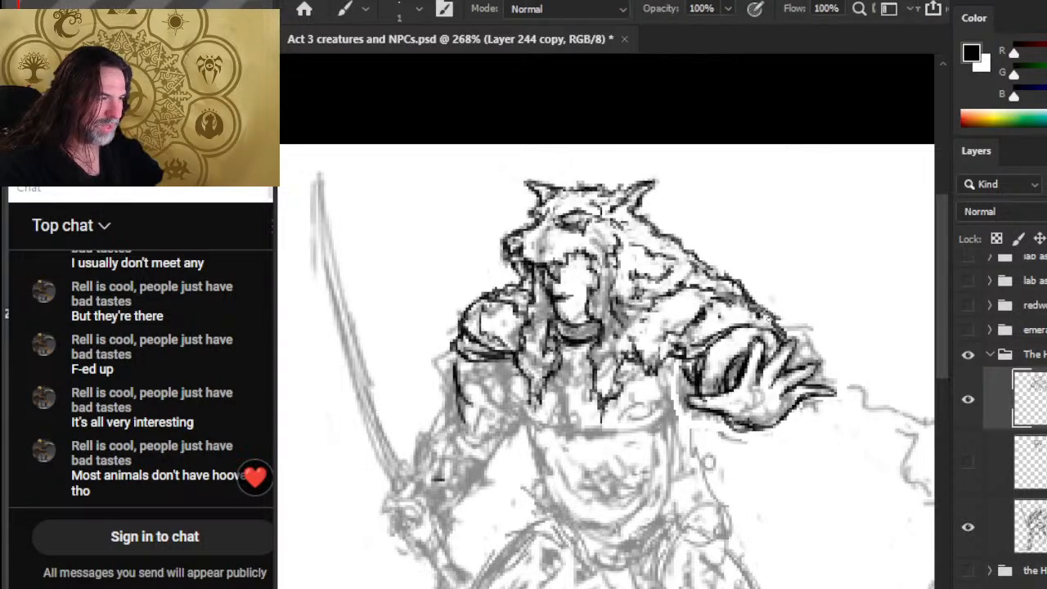
key(e)
mouse_move(720, 292)
mouse_down()
mouse_move(735, 305)
mouse_move(711, 287)
mouse_move(722, 278)
mouse_move(645, 221)
mouse_move(777, 320)
mouse_up()
key(b)
key(e)
key(b)
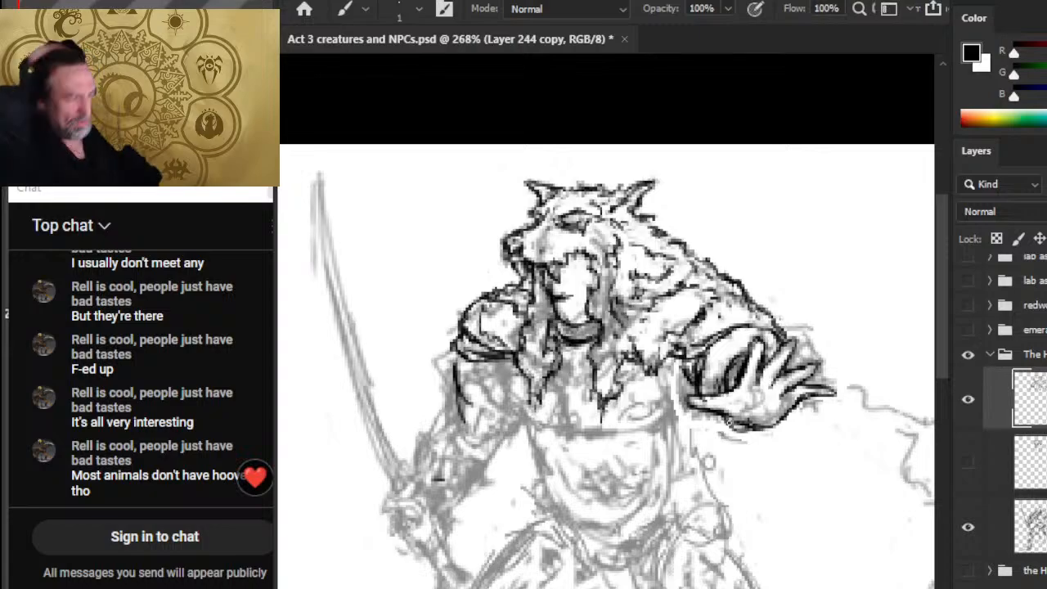
Erase the dark inner lines on the outstretched upper arm and redraw the fur's ragged edge over the shoulder
key(e)
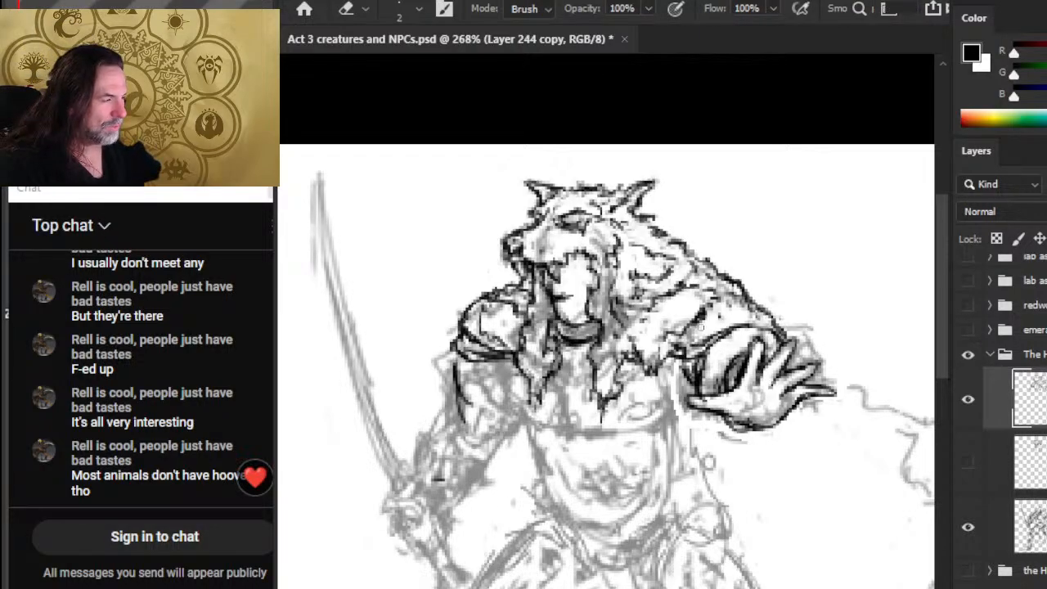
drag(701, 330, 685, 314)
key(b)
key(e)
mouse_move(690, 325)
mouse_down()
mouse_move(715, 304)
mouse_move(697, 312)
mouse_move(731, 307)
mouse_move(715, 298)
mouse_up()
key(b)
key(e)
mouse_move(710, 298)
mouse_down()
mouse_move(735, 292)
mouse_move(741, 315)
mouse_move(701, 299)
mouse_up()
key(b)
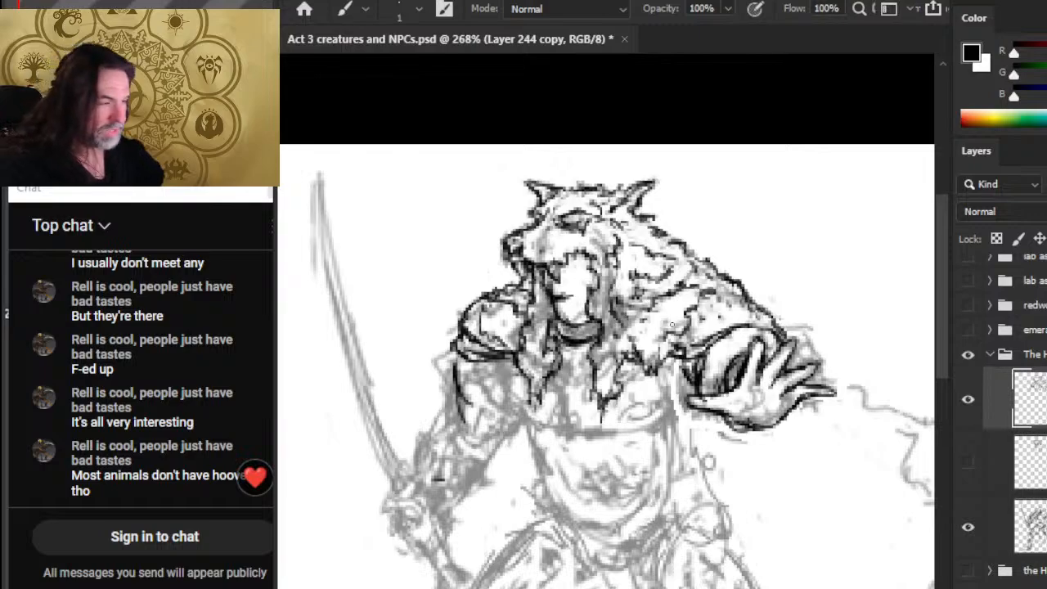
Ink a thin descending line on the sword arm just below the shoulder armor
key(e)
key(b)
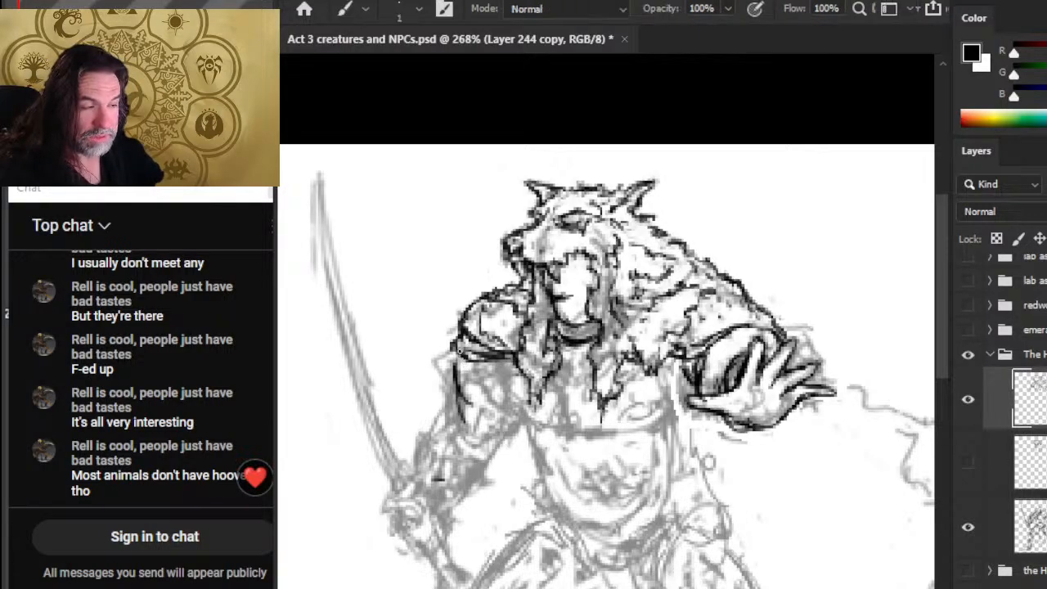
drag(460, 351, 463, 401)
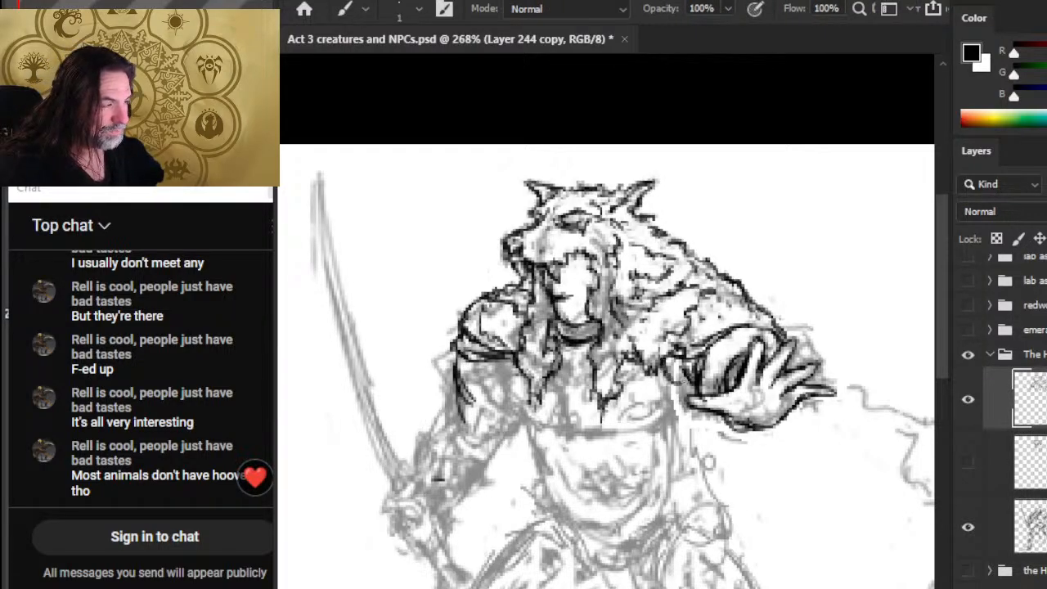
key(e)
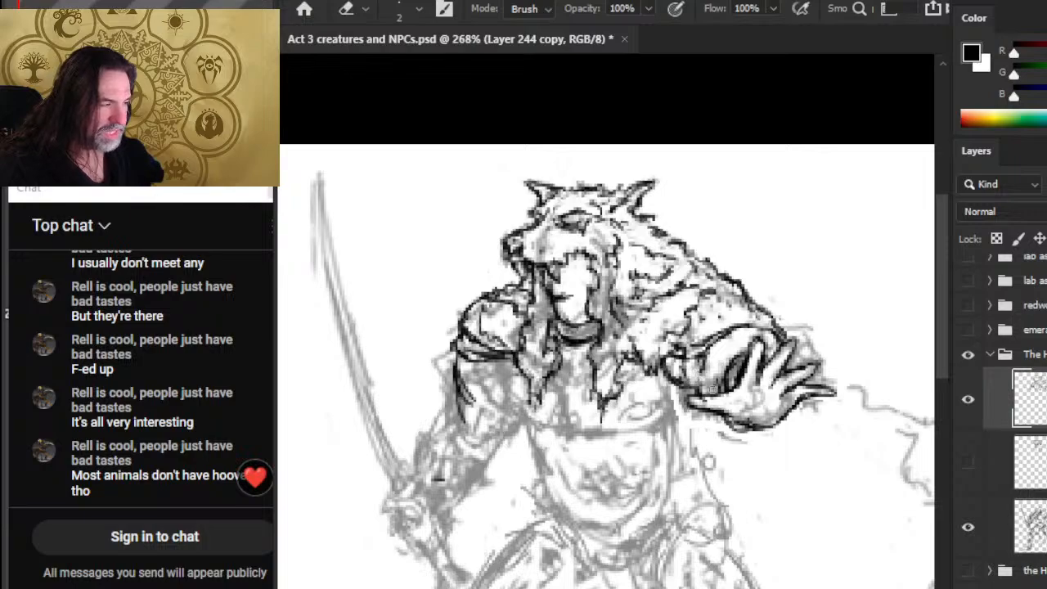
Ink the underside of the outstretched arm behind the thumb and tidy the adjoining fur tips
key(b)
drag(691, 361, 709, 396)
mouse_move(650, 367)
mouse_down()
mouse_move(672, 384)
mouse_move(659, 383)
mouse_move(653, 361)
mouse_up()
key(e)
key(b)
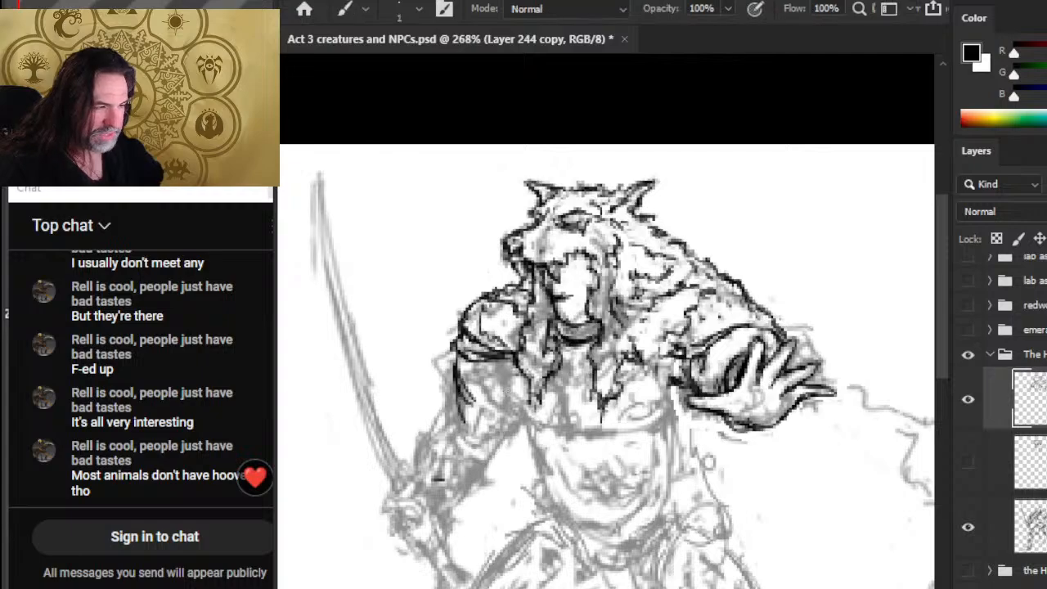
Ink the curved lower edges of the chest armor and the torso's contour on the sword side
mouse_move(504, 365)
mouse_down()
mouse_move(514, 393)
mouse_move(566, 429)
mouse_move(571, 395)
mouse_move(574, 417)
mouse_move(628, 427)
mouse_move(591, 439)
mouse_move(633, 434)
mouse_move(599, 431)
mouse_move(654, 409)
mouse_up()
key(e)
key(b)
key(e)
key(b)
mouse_move(529, 411)
mouse_down()
mouse_move(534, 447)
mouse_move(581, 494)
mouse_move(548, 468)
mouse_up()
key(e)
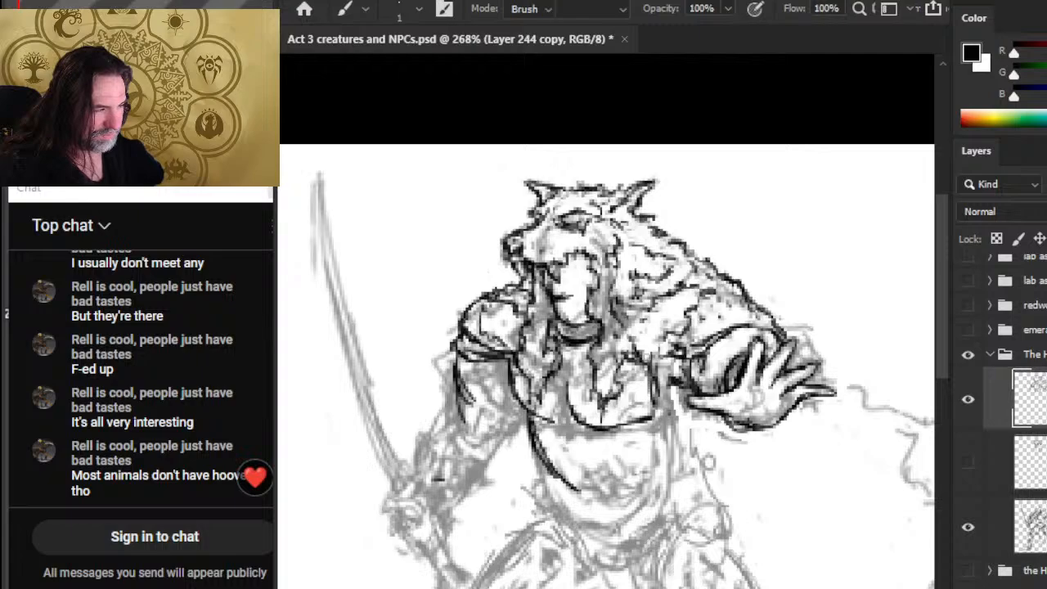
Erase the inner edge of the outstretched arm's shoulder and ink a new rounded shoulder outline
mouse_move(638, 380)
mouse_down()
mouse_move(646, 344)
mouse_move(679, 329)
mouse_move(671, 311)
mouse_move(684, 296)
mouse_move(696, 306)
mouse_move(701, 296)
mouse_up()
key(b)
key(e)
drag(697, 303, 680, 336)
drag(687, 288, 669, 328)
mouse_move(675, 306)
mouse_down()
mouse_move(669, 336)
mouse_move(660, 329)
mouse_up()
key(b)
mouse_move(662, 323)
mouse_down()
mouse_move(669, 344)
mouse_move(703, 298)
mouse_move(734, 289)
mouse_move(692, 319)
mouse_move(749, 309)
mouse_up()
Clean up the outstretched arm's shoulder cap and reink its upper rim and inner border
key(e)
mouse_move(688, 309)
mouse_down()
mouse_move(768, 311)
mouse_move(774, 322)
mouse_up()
key(b)
drag(739, 292, 767, 320)
drag(754, 301, 774, 319)
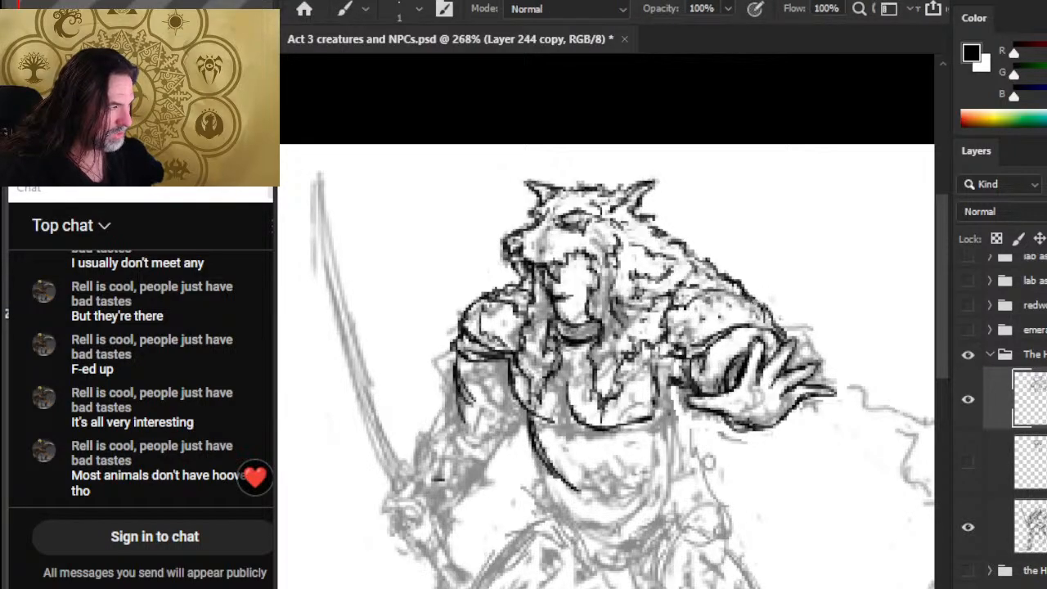
drag(713, 289, 757, 304)
mouse_move(656, 311)
mouse_down()
mouse_move(646, 368)
mouse_move(673, 352)
mouse_up()
mouse_move(677, 306)
mouse_down()
mouse_move(696, 296)
mouse_move(777, 327)
mouse_up()
key(e)
key(b)
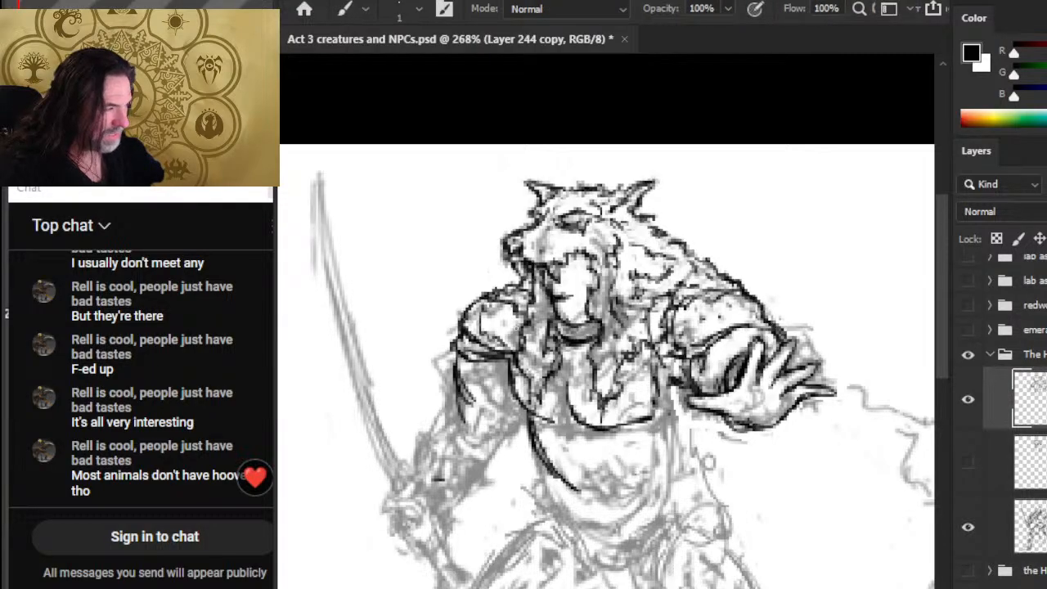
Erase and refine the outline of the sword arm's shoulder armor and the lines beside the hanging hair
key(e)
mouse_move(473, 299)
mouse_down()
mouse_move(463, 332)
mouse_move(468, 300)
mouse_move(474, 326)
mouse_move(464, 324)
mouse_up()
key(b)
key(e)
key(b)
key(e)
drag(497, 391, 514, 310)
key(b)
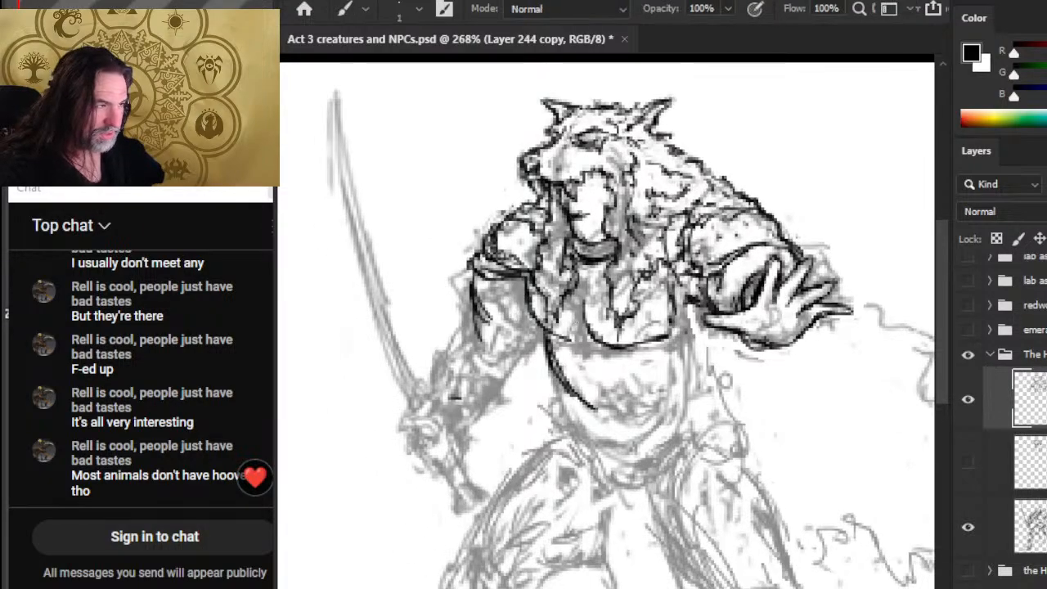
Rework the chest plate's lower edge into a pointed centre, erasing the excess curve beneath it
key(e)
key(b)
mouse_move(566, 337)
mouse_down()
mouse_move(579, 340)
mouse_move(592, 327)
mouse_move(583, 325)
mouse_up()
key(e)
mouse_move(570, 338)
mouse_down()
mouse_move(582, 320)
mouse_move(614, 343)
mouse_move(586, 332)
mouse_move(560, 357)
mouse_move(586, 340)
mouse_move(619, 366)
mouse_move(677, 340)
mouse_up()
key(b)
key(e)
mouse_move(539, 341)
mouse_down()
mouse_move(560, 358)
mouse_move(643, 358)
mouse_move(630, 365)
mouse_move(679, 342)
mouse_move(627, 344)
mouse_up()
Ink the chest plate's lower rim and a vertical centre line running down from the collar
key(b)
key(e)
key(b)
key(e)
key(b)
mouse_move(672, 319)
mouse_down()
mouse_move(625, 344)
mouse_move(672, 328)
mouse_move(599, 333)
mouse_move(582, 319)
mouse_up()
drag(580, 283, 582, 311)
key(e)
key(b)
drag(584, 263, 584, 327)
drag(584, 291, 579, 315)
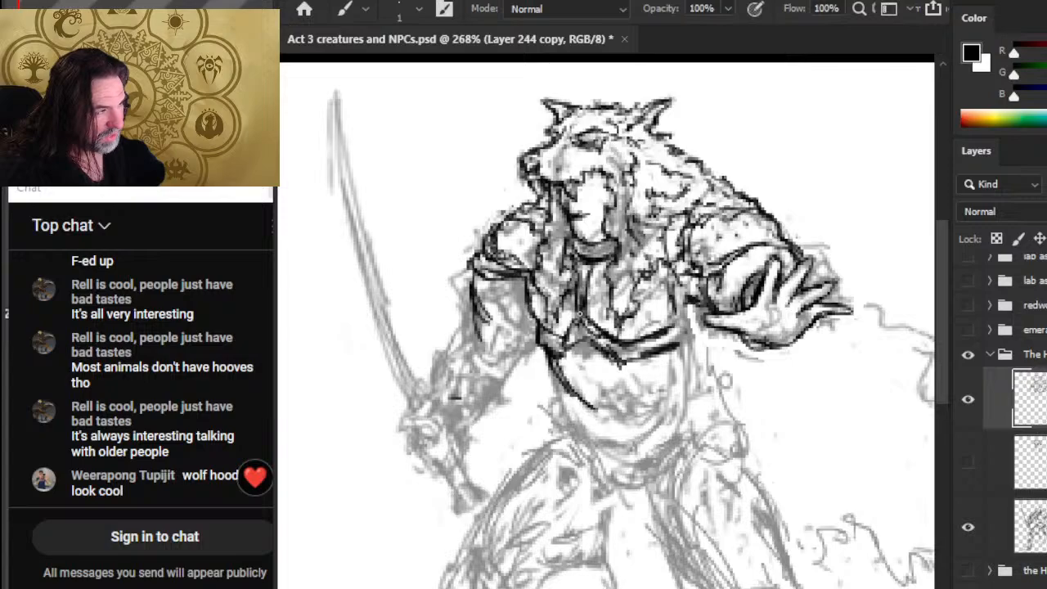
Erase and reink the collar band around the neck with dark curved lines
key(e)
mouse_move(605, 267)
mouse_down()
mouse_move(586, 283)
mouse_move(577, 255)
mouse_move(611, 254)
mouse_move(571, 260)
mouse_up()
key(b)
key(e)
key(b)
key(e)
key(b)
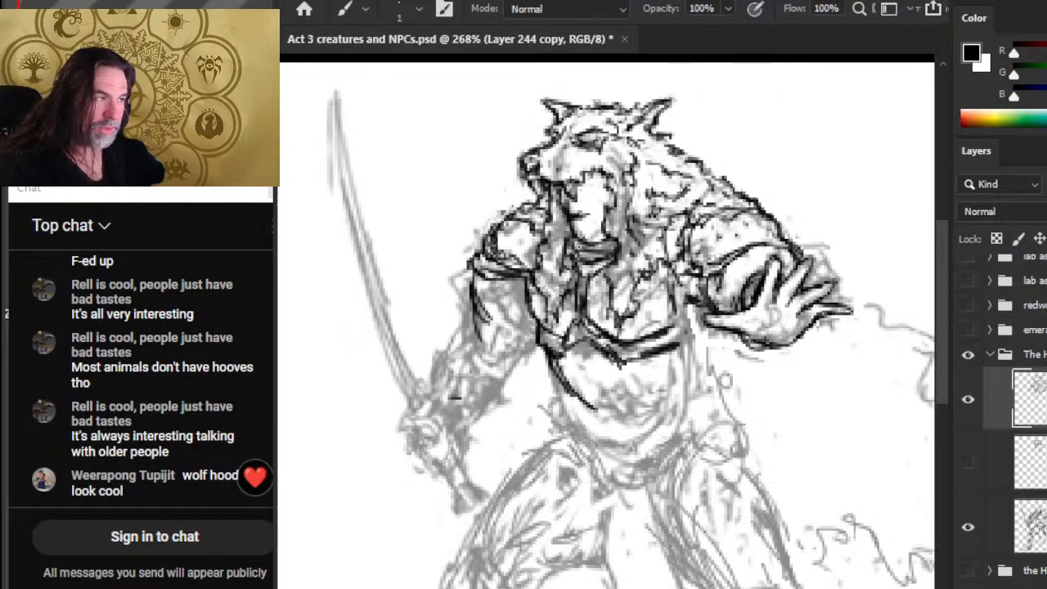
mouse_move(627, 240)
mouse_down()
mouse_move(572, 262)
mouse_move(595, 260)
mouse_move(573, 257)
mouse_up()
key(e)
key(b)
key(e)
key(b)
key(e)
key(b)
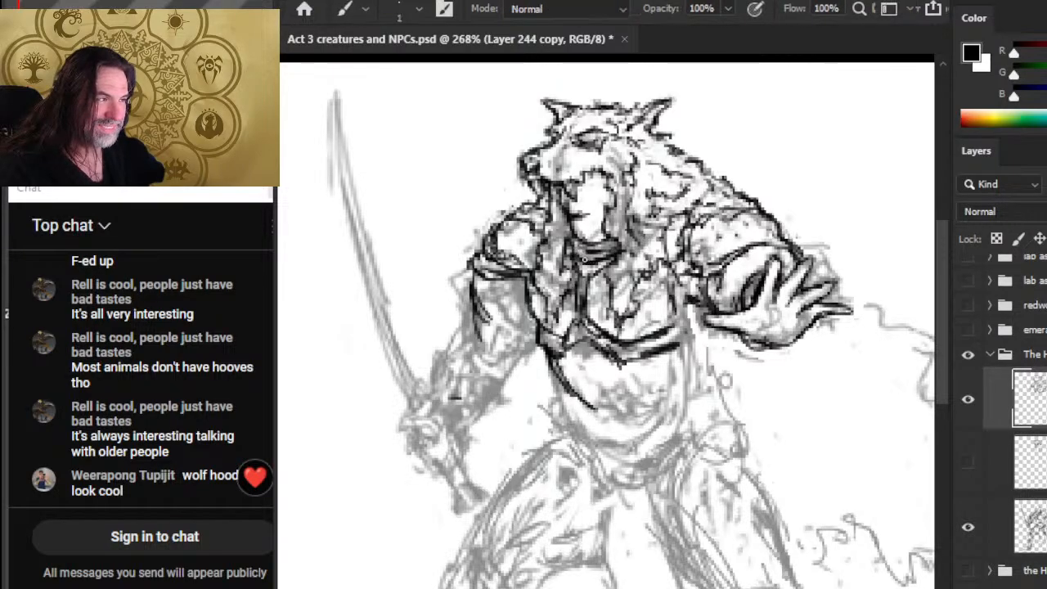
Ink the torso's side below the outstretched arm and erase the old belly curve on the sword side
mouse_move(672, 301)
mouse_down()
mouse_move(657, 326)
mouse_move(695, 319)
mouse_move(686, 333)
mouse_up()
mouse_move(687, 309)
mouse_down()
mouse_move(681, 342)
mouse_move(700, 318)
mouse_move(693, 343)
mouse_move(706, 360)
mouse_move(654, 407)
mouse_up()
key(e)
key(b)
key(e)
key(b)
key(e)
drag(582, 401, 556, 360)
key(b)
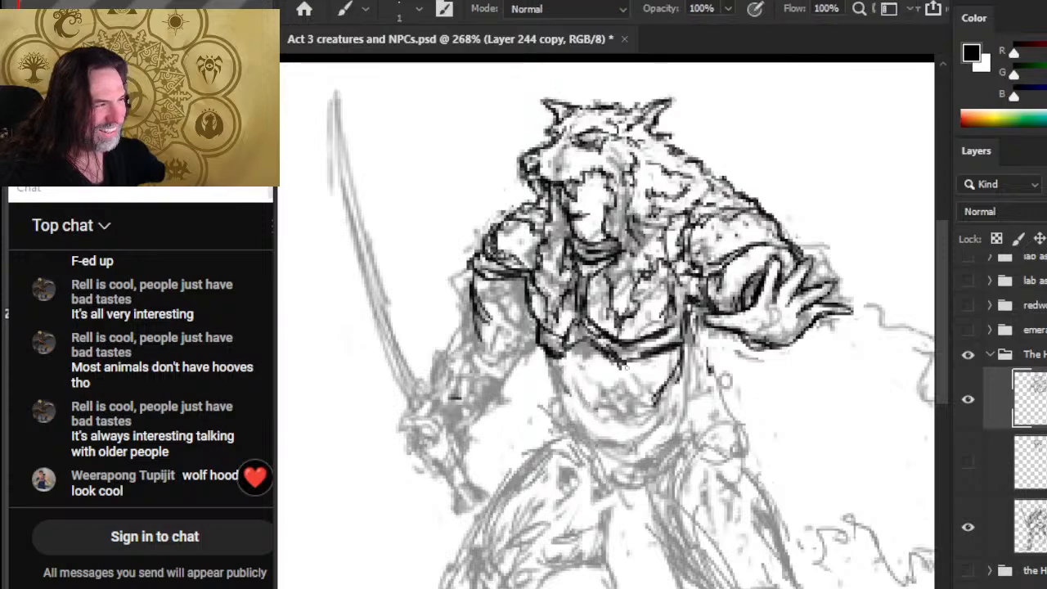
Thin the chest plate's heavy lower rim with the eraser and touch up its ink line
key(e)
mouse_move(670, 346)
mouse_down()
mouse_move(630, 355)
mouse_move(675, 347)
mouse_move(540, 335)
mouse_up()
key(b)
key(e)
key(b)
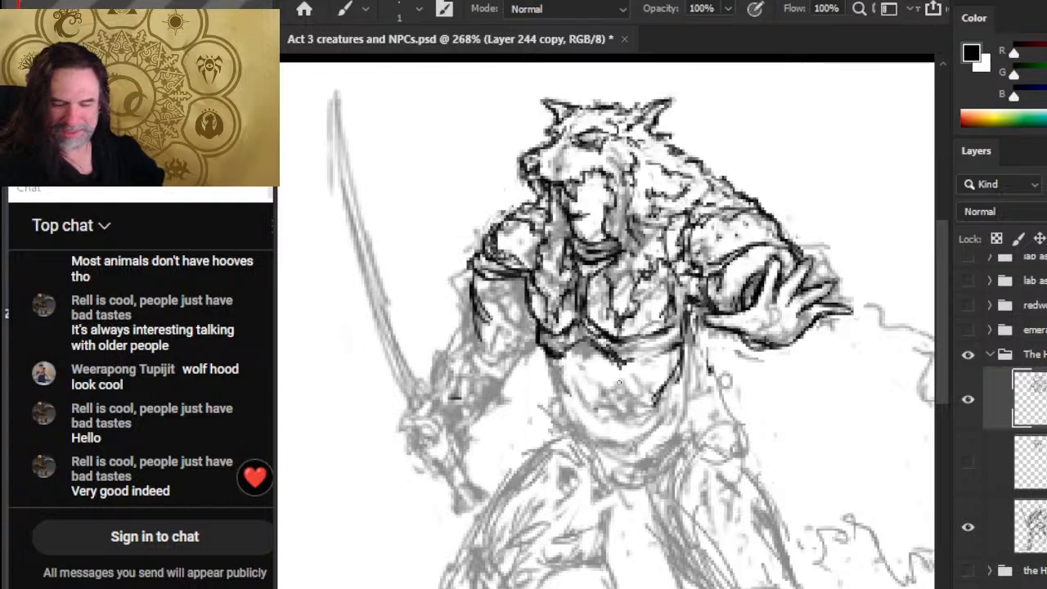
Erase stray marks beneath the chest plate and ink the abdomen's contour on the sword side
key(e)
mouse_move(607, 348)
mouse_down()
mouse_move(619, 364)
mouse_move(585, 372)
mouse_up()
key(z)
drag(614, 296, 664, 311)
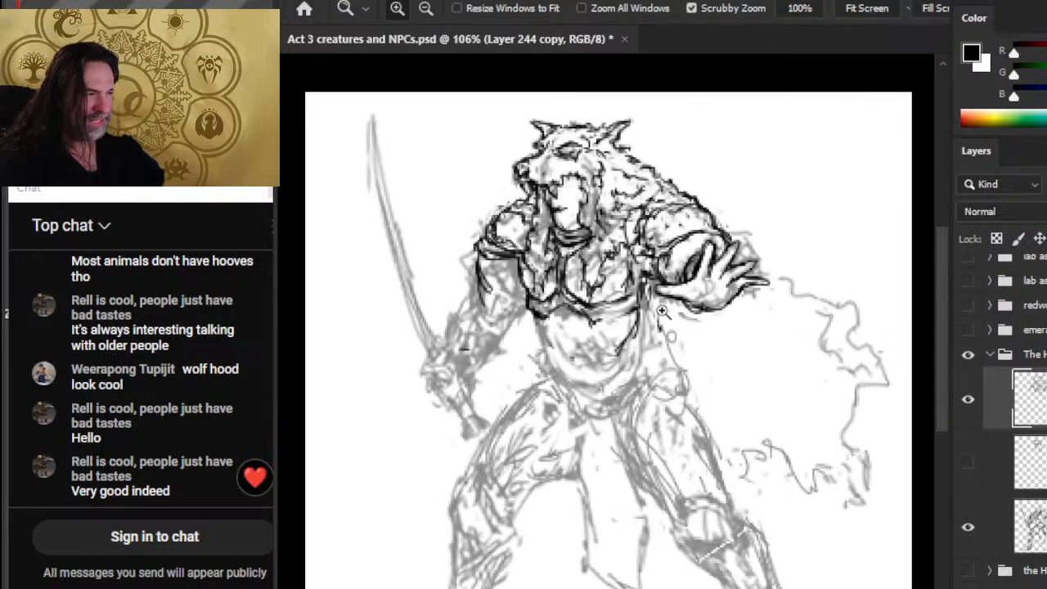
key(b)
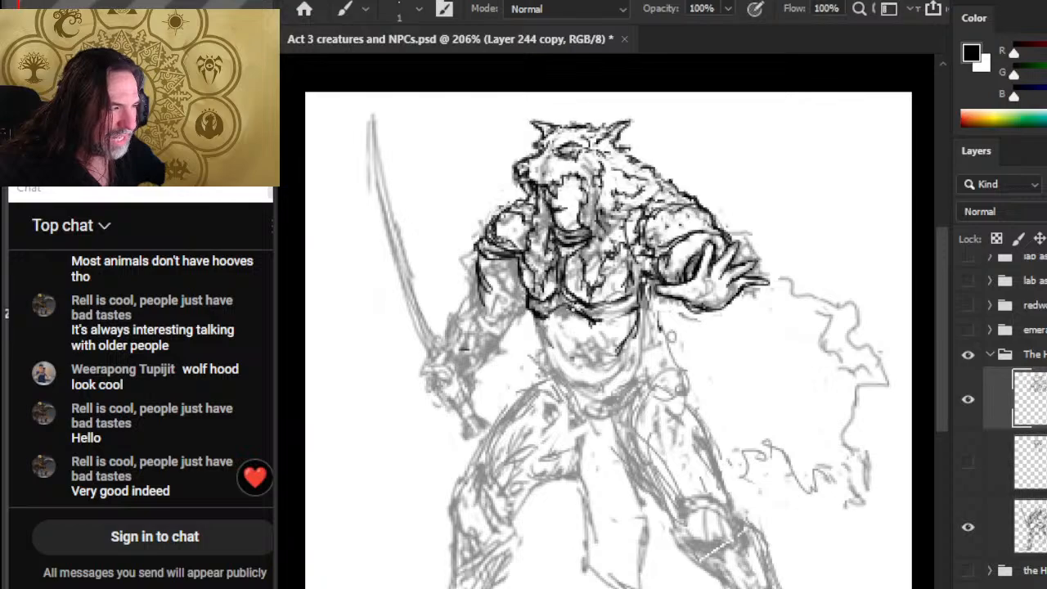
key(e)
mouse_move(623, 312)
mouse_down()
mouse_move(634, 307)
mouse_move(615, 317)
mouse_up()
mouse_move(547, 318)
mouse_down()
mouse_move(537, 325)
mouse_move(550, 343)
mouse_up()
key(b)
mouse_move(534, 313)
mouse_down()
mouse_move(564, 358)
mouse_move(571, 352)
mouse_up()
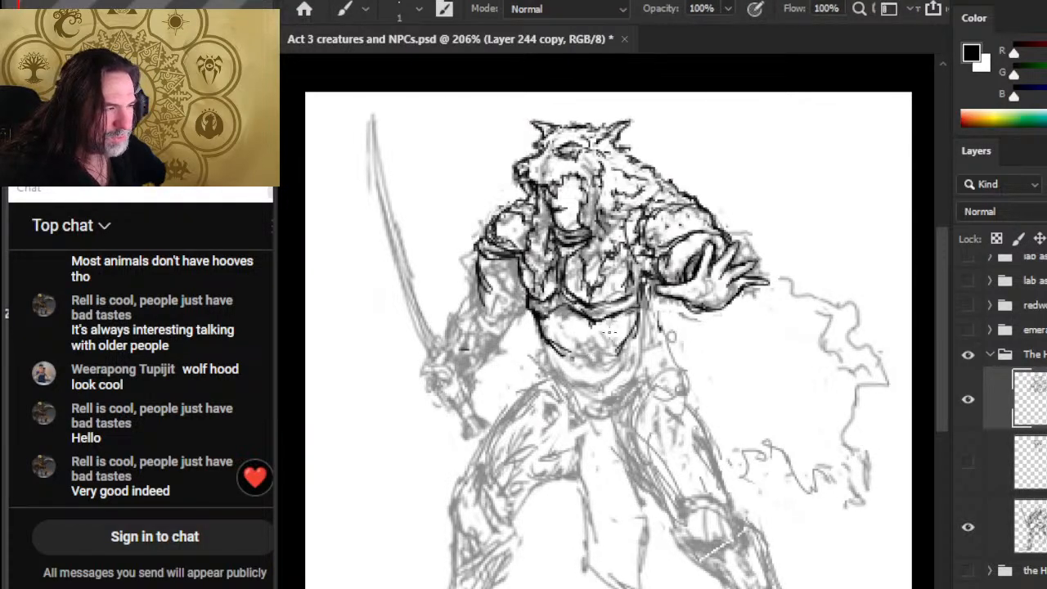
Ink the abdomen plate's inner vertical edge and its rounded lower edge
drag(620, 325, 612, 344)
drag(618, 312, 595, 353)
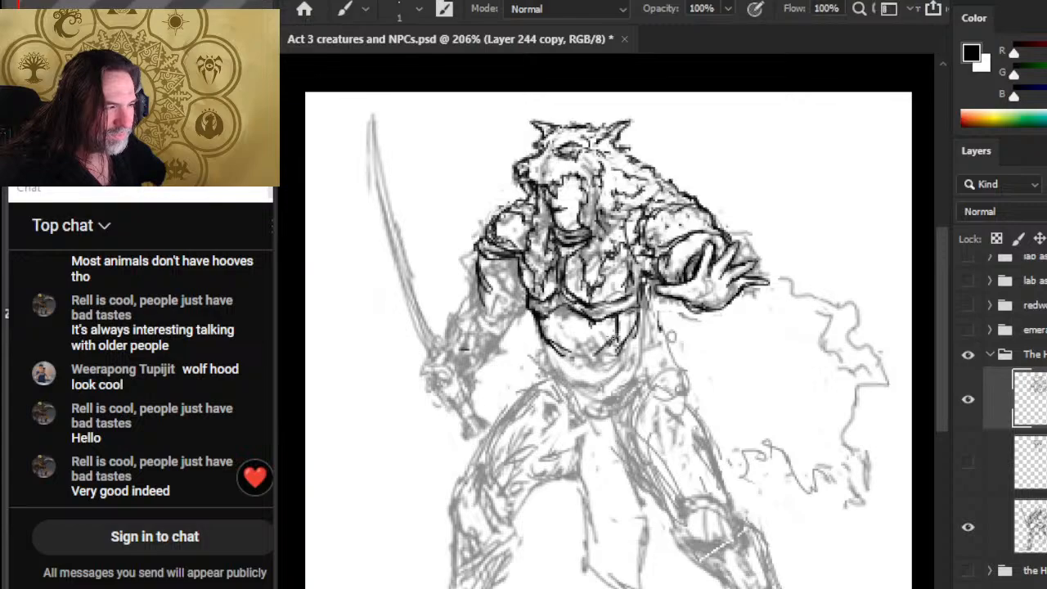
drag(539, 331, 577, 358)
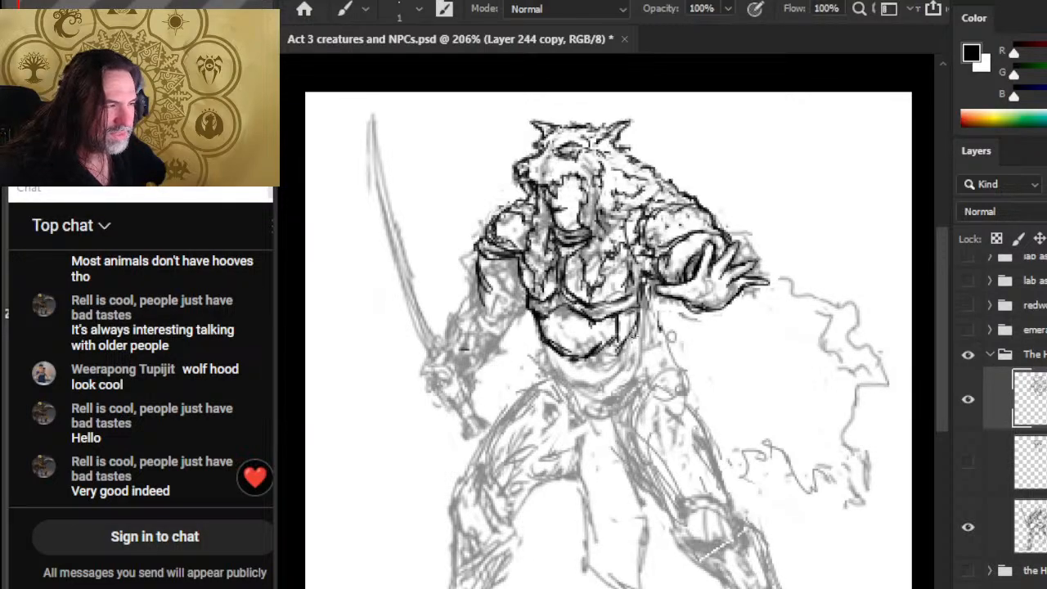
Erase and re-ink the abdomen plate's side edge beneath the outstretched arm
key(e)
drag(629, 327, 626, 347)
key(b)
drag(637, 303, 632, 349)
drag(636, 327, 617, 373)
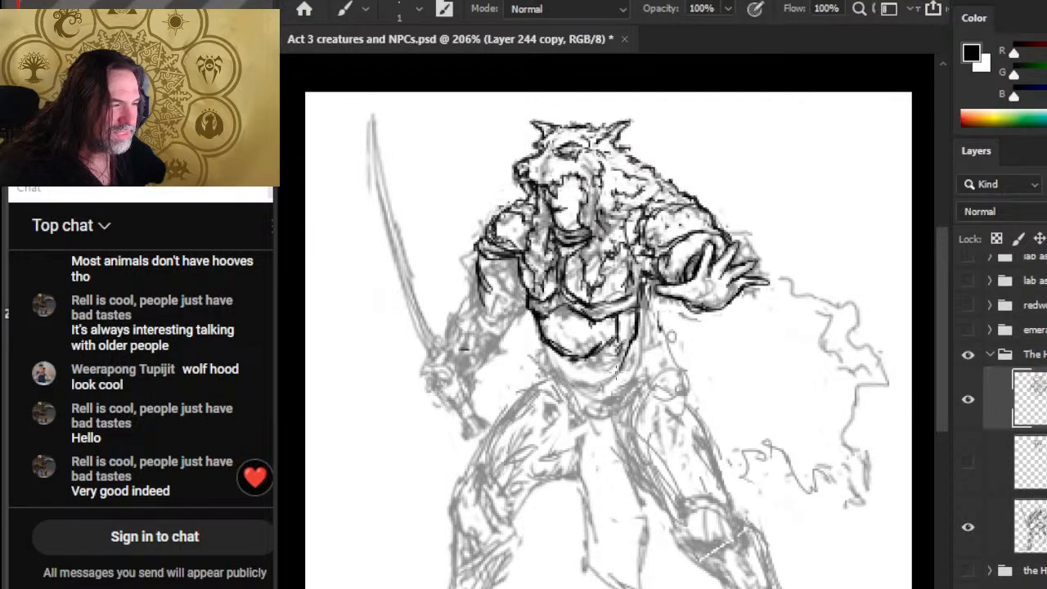
Ink a second rim line along the abdomen plate's lower edge and trim its rough parts with the eraser
mouse_move(541, 335)
mouse_down()
mouse_move(561, 368)
mouse_move(593, 373)
mouse_move(609, 352)
mouse_move(612, 360)
mouse_move(604, 357)
mouse_move(618, 335)
mouse_up()
key(e)
key(b)
drag(613, 355, 627, 333)
mouse_move(584, 373)
mouse_down()
mouse_move(642, 346)
mouse_move(601, 374)
mouse_move(631, 334)
mouse_up()
key(e)
key(b)
key(e)
mouse_move(615, 362)
mouse_down()
mouse_move(625, 350)
mouse_move(598, 375)
mouse_up()
key(b)
mouse_move(599, 372)
mouse_down()
mouse_move(575, 374)
mouse_move(541, 338)
mouse_move(536, 314)
mouse_move(573, 358)
mouse_move(593, 324)
mouse_up()
Refine the chest plate's lower rim and its sword-side edge with alternating eraser and ink strokes
key(e)
key(b)
key(e)
key(b)
key(e)
key(b)
mouse_move(566, 285)
mouse_down()
mouse_move(581, 305)
mouse_move(632, 284)
mouse_up()
mouse_move(599, 316)
mouse_down()
mouse_move(636, 287)
mouse_move(600, 312)
mouse_move(536, 301)
mouse_move(527, 286)
mouse_move(542, 299)
mouse_up()
key(e)
key(b)
mouse_move(517, 256)
mouse_down()
mouse_move(528, 293)
mouse_move(541, 296)
mouse_move(515, 280)
mouse_move(525, 281)
mouse_move(518, 289)
mouse_move(522, 281)
mouse_up()
key(e)
key(b)
key(e)
key(b)
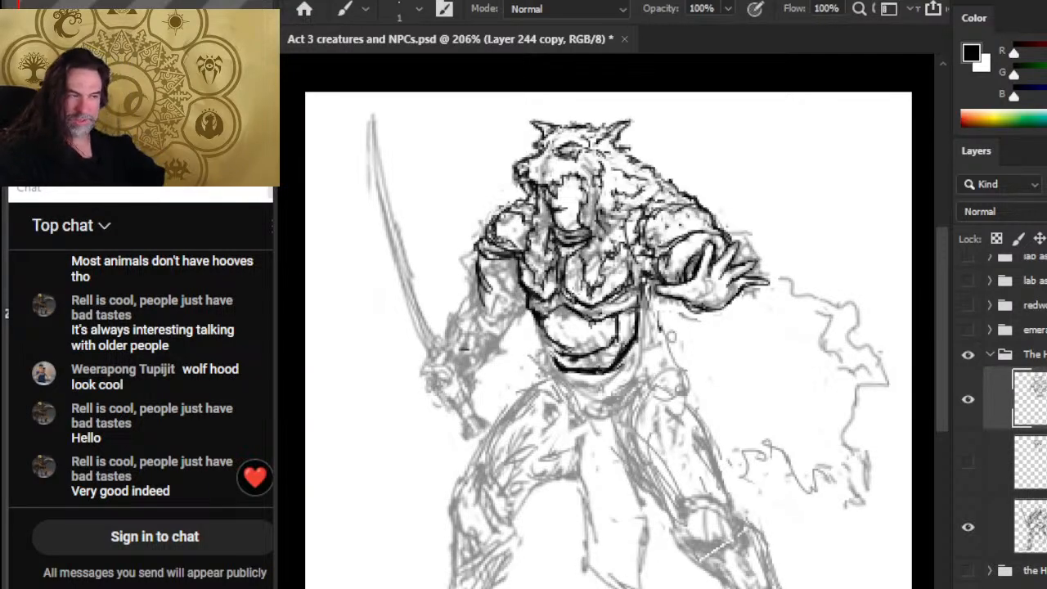
Clean up the chest plate's edge near the outstretched arm and ink the dark contour below the armpit
key(e)
mouse_move(591, 311)
mouse_down()
mouse_move(625, 289)
mouse_move(596, 302)
mouse_move(622, 280)
mouse_move(642, 274)
mouse_move(638, 283)
mouse_move(633, 256)
mouse_move(647, 274)
mouse_move(642, 261)
mouse_up()
key(b)
key(e)
key(b)
key(e)
key(b)
key(e)
key(b)
key(e)
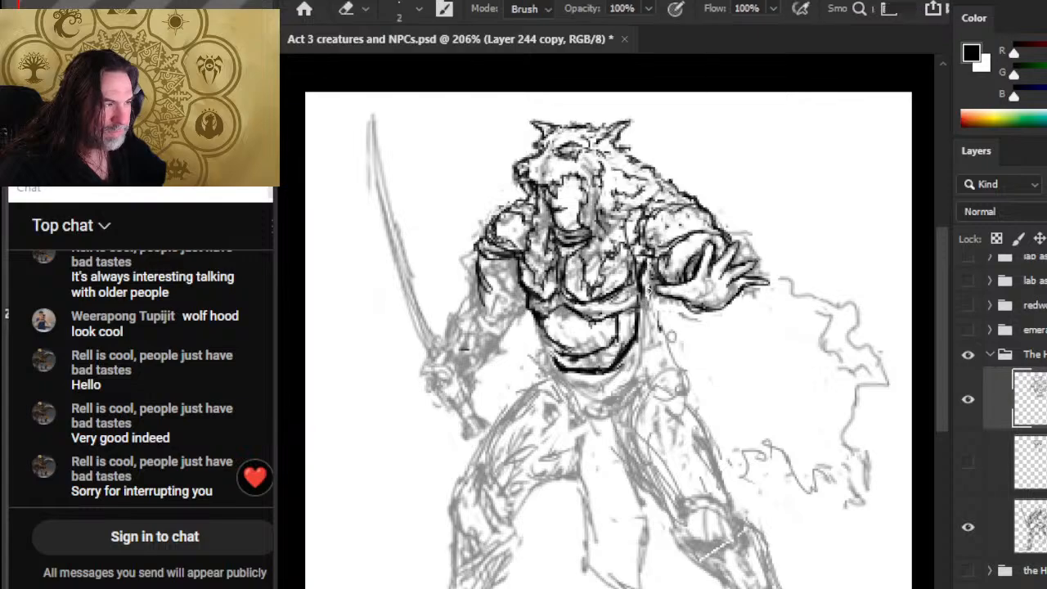
Ink the tapering strap running from the armpit down to the hip and trim its edges
key(b)
mouse_move(646, 293)
mouse_down()
mouse_move(641, 321)
mouse_move(664, 343)
mouse_move(646, 332)
mouse_move(650, 308)
mouse_up()
key(e)
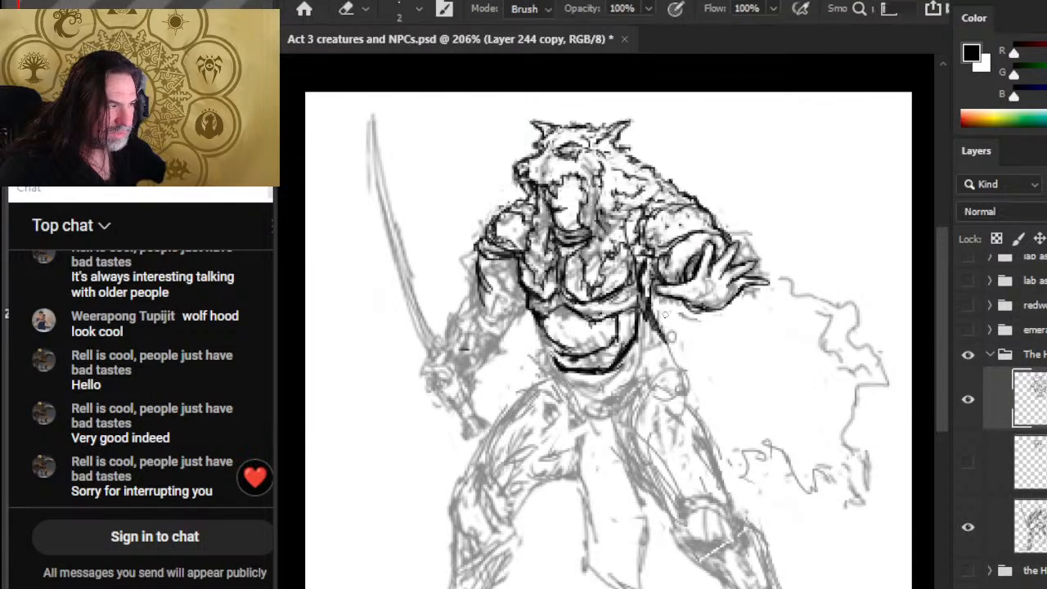
key(b)
drag(664, 342, 654, 335)
mouse_move(643, 317)
mouse_down()
mouse_move(665, 342)
mouse_move(651, 326)
mouse_move(655, 269)
mouse_move(658, 283)
mouse_up()
key(e)
key(b)
key(e)
key(b)
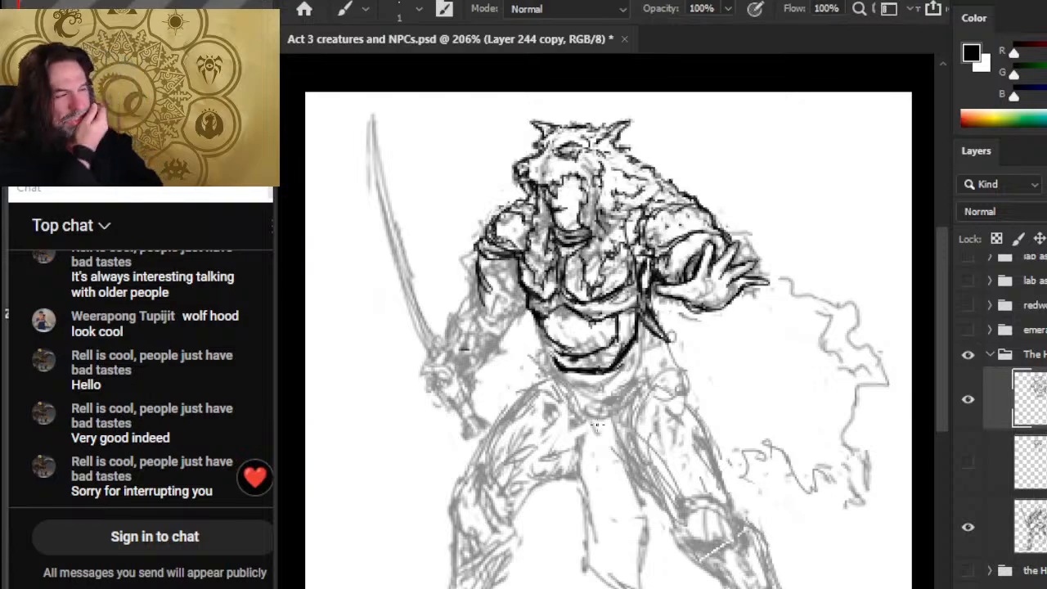
Ink the angular flap of the hip pouch at the end of the strap and clean its corner
key(e)
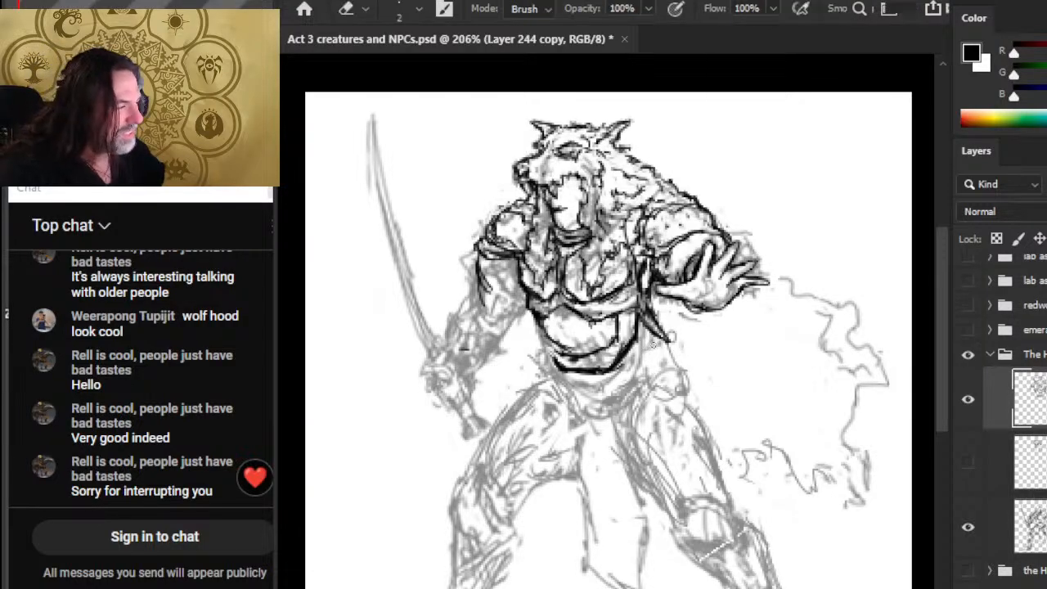
key(b)
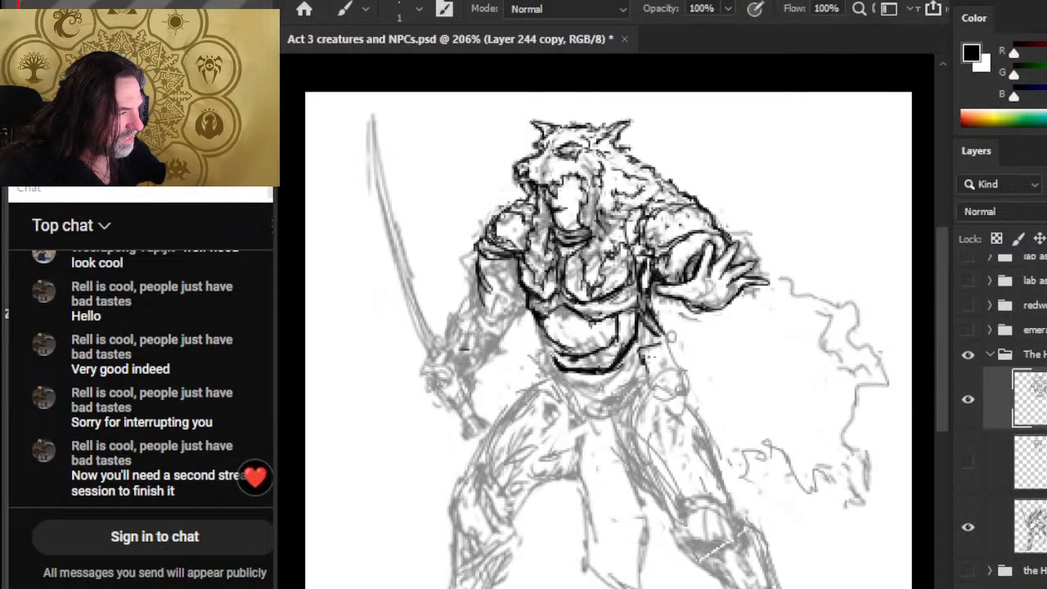
drag(665, 350, 670, 337)
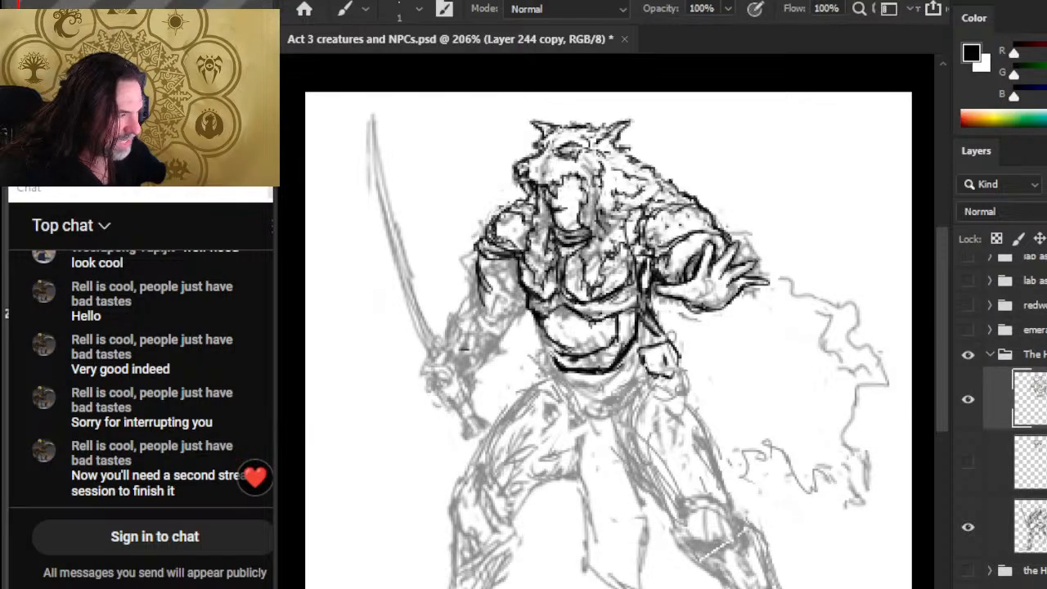
drag(676, 373, 683, 358)
key(e)
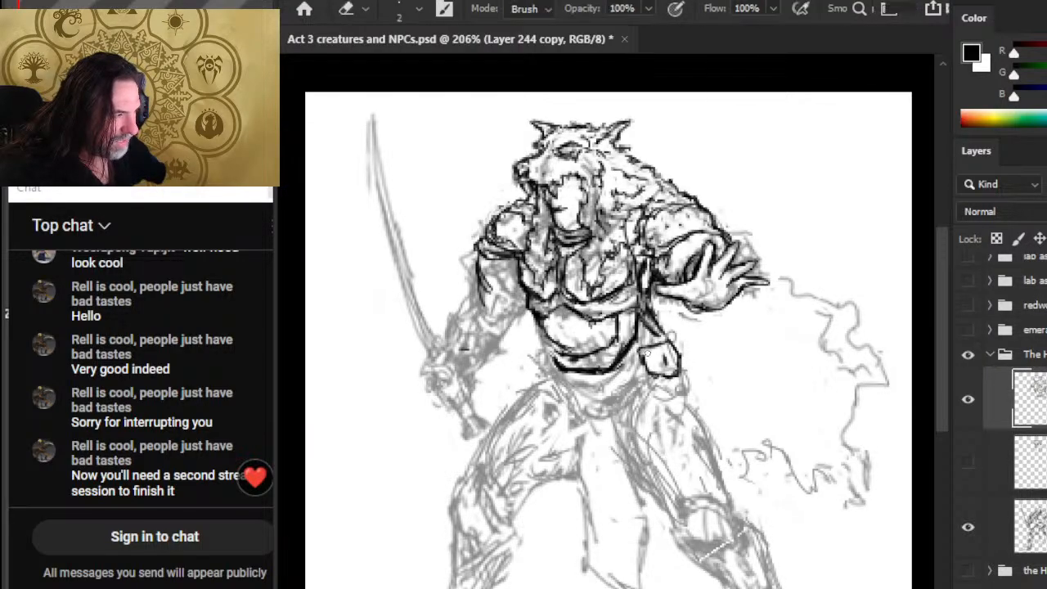
key(b)
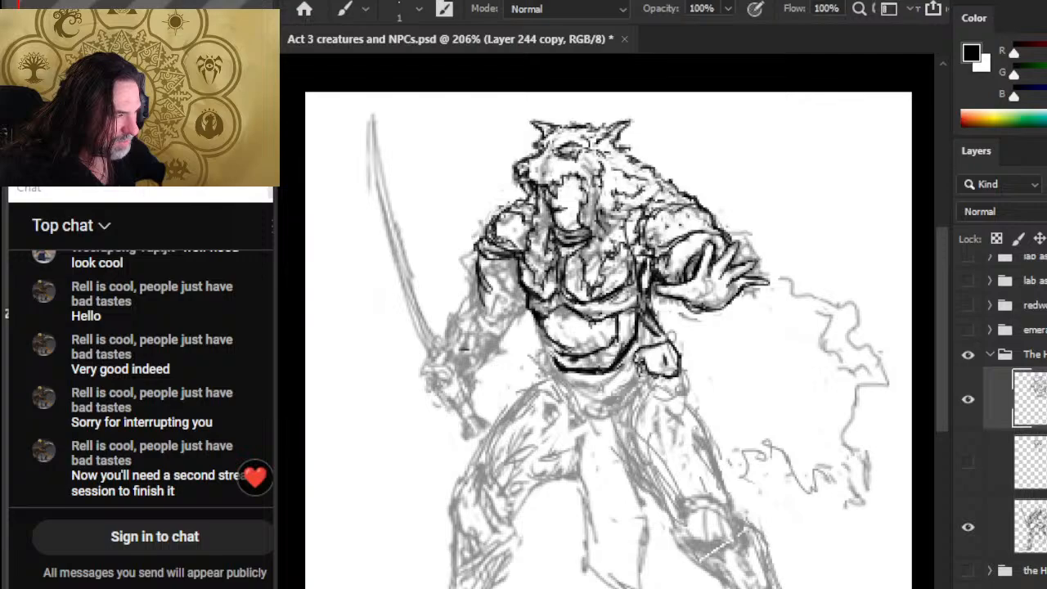
Ink the rounded body of the hip pouch below its flap and refine its outer and lower edges
mouse_move(636, 364)
mouse_down()
mouse_move(648, 391)
mouse_move(664, 395)
mouse_up()
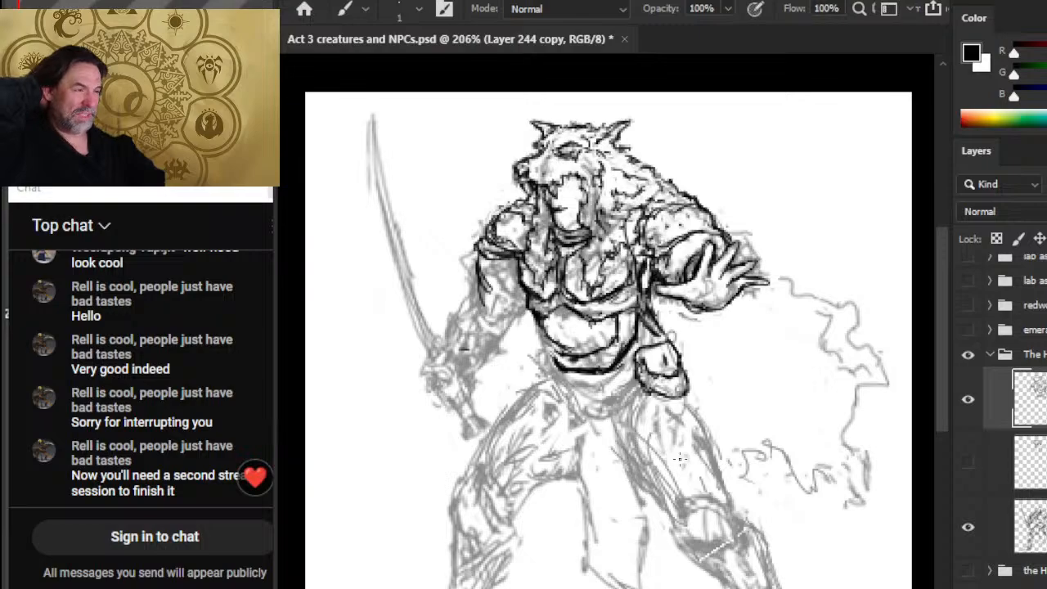
key(e)
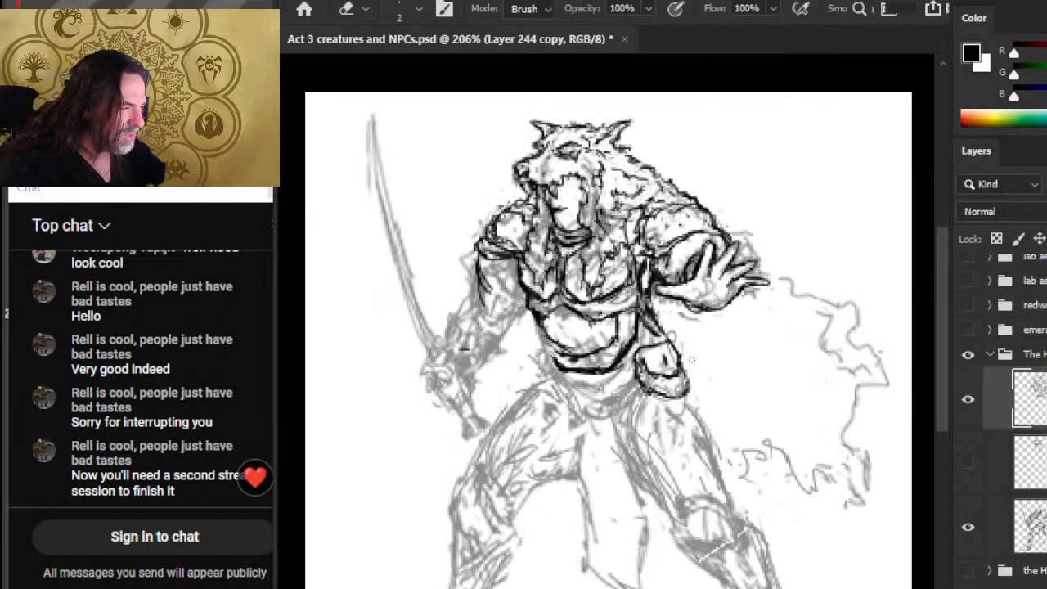
mouse_move(685, 381)
mouse_down()
mouse_move(681, 366)
mouse_move(679, 376)
mouse_up()
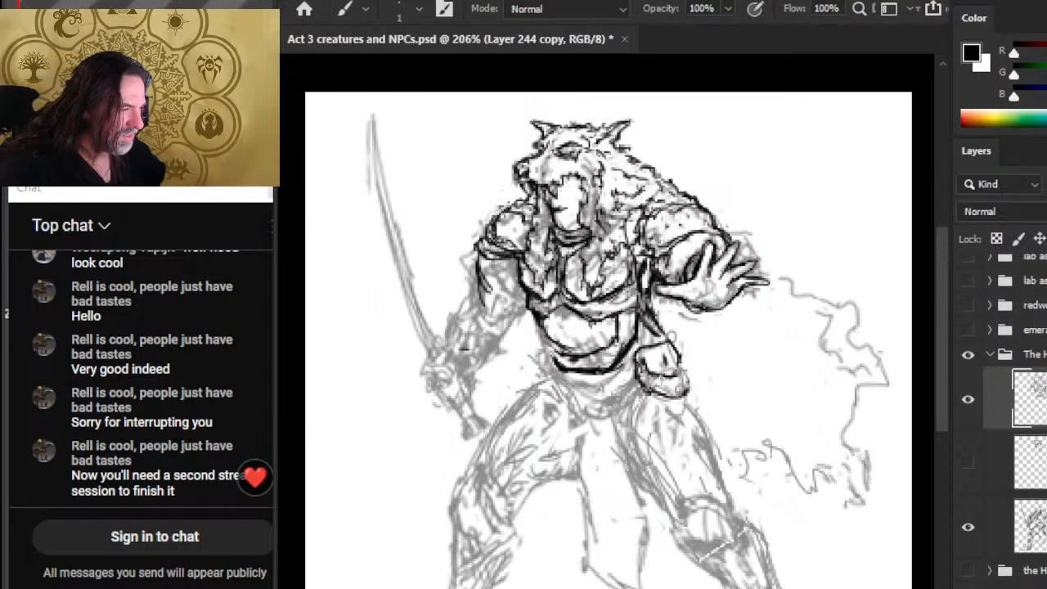
key(b)
drag(687, 370, 681, 399)
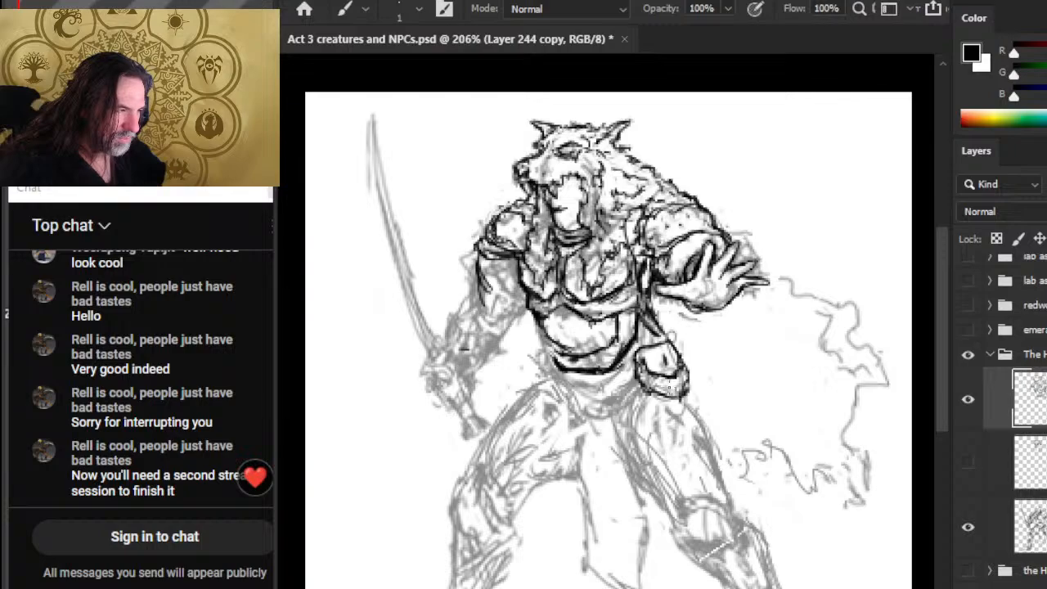
key(e)
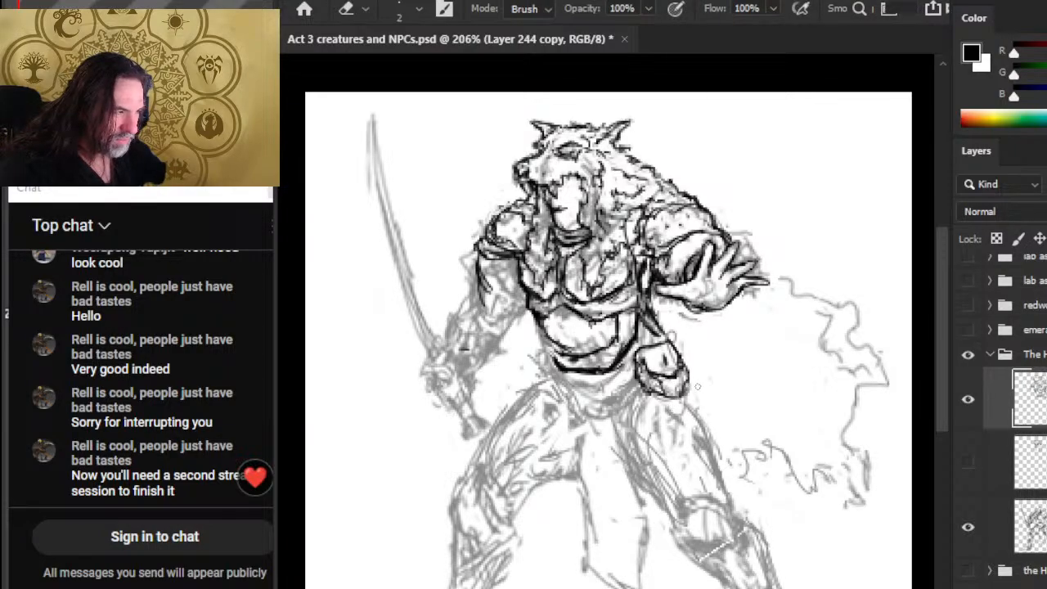
key(b)
key(e)
key(b)
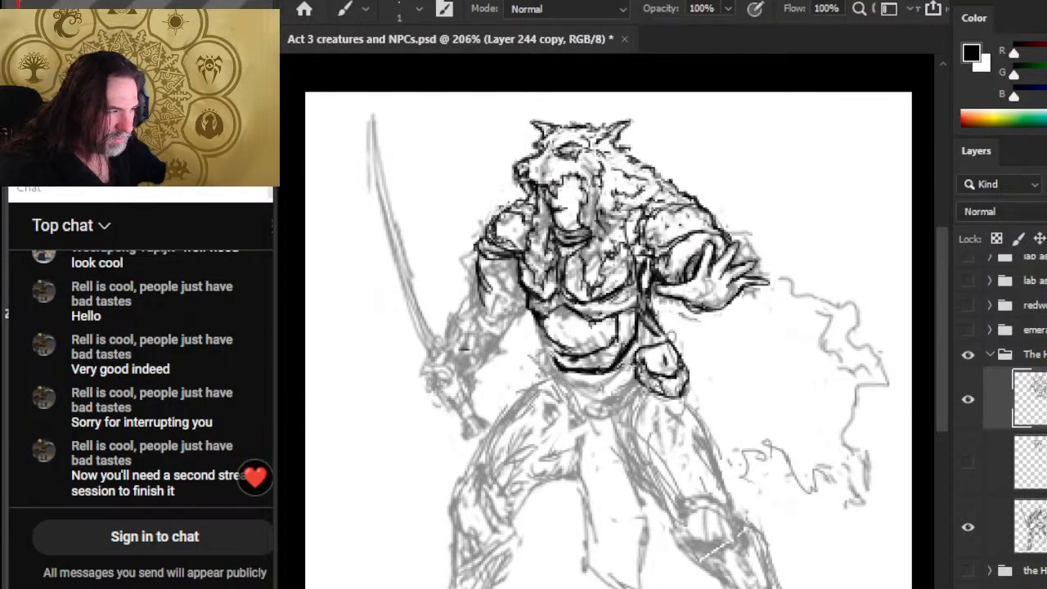
Ink the curved waist belt beneath the abdomen plate, extending it to the hip pouch
key(e)
key(b)
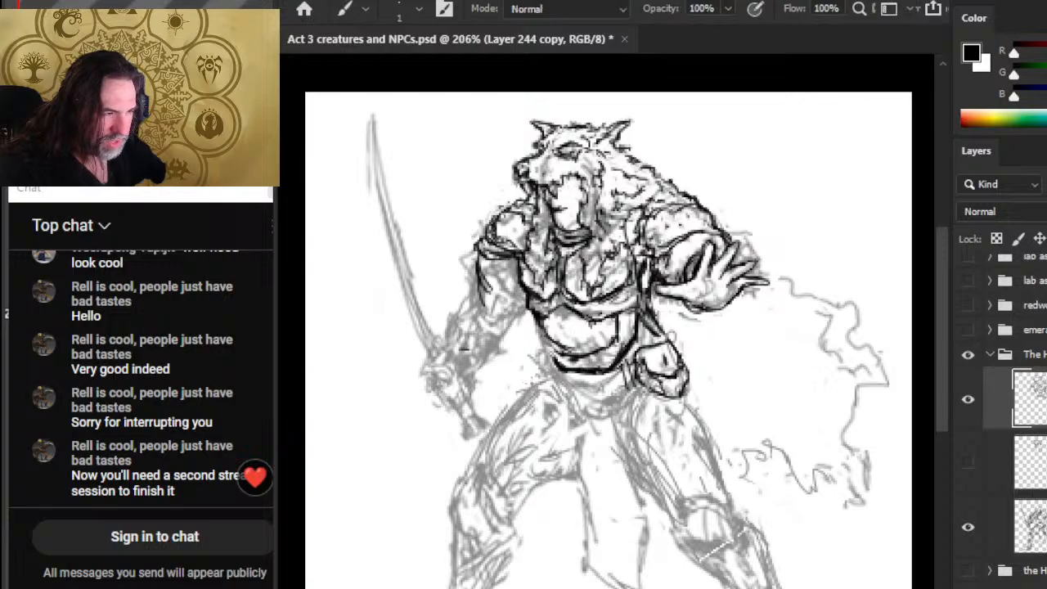
mouse_move(550, 368)
mouse_down()
mouse_move(574, 389)
mouse_move(624, 382)
mouse_move(649, 341)
mouse_up()
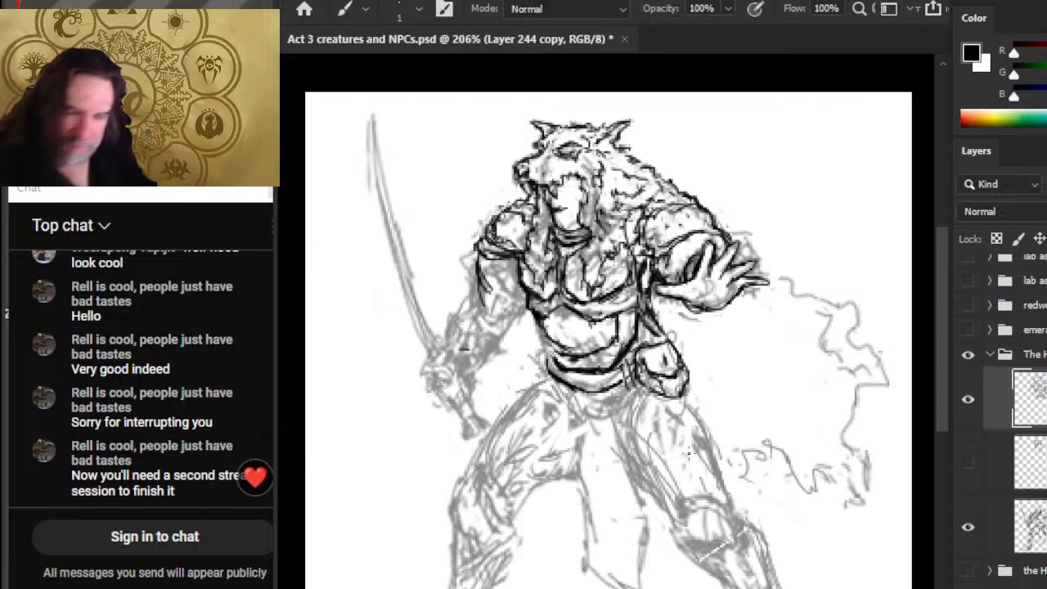
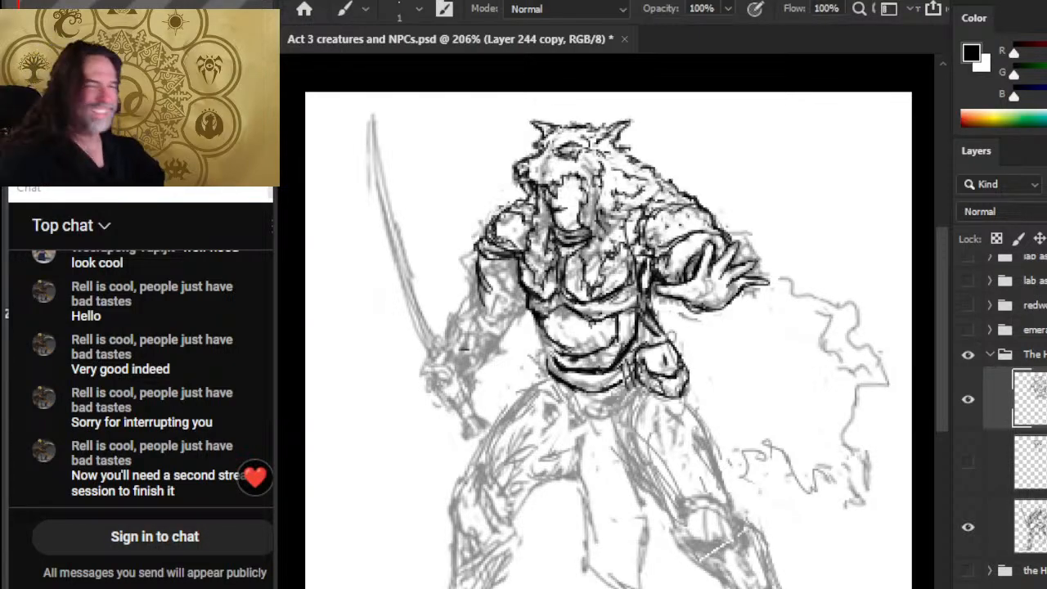
Lighten the heavy black strap below the armpit with the eraser and touch up the adjoining chest plate rim
key(e)
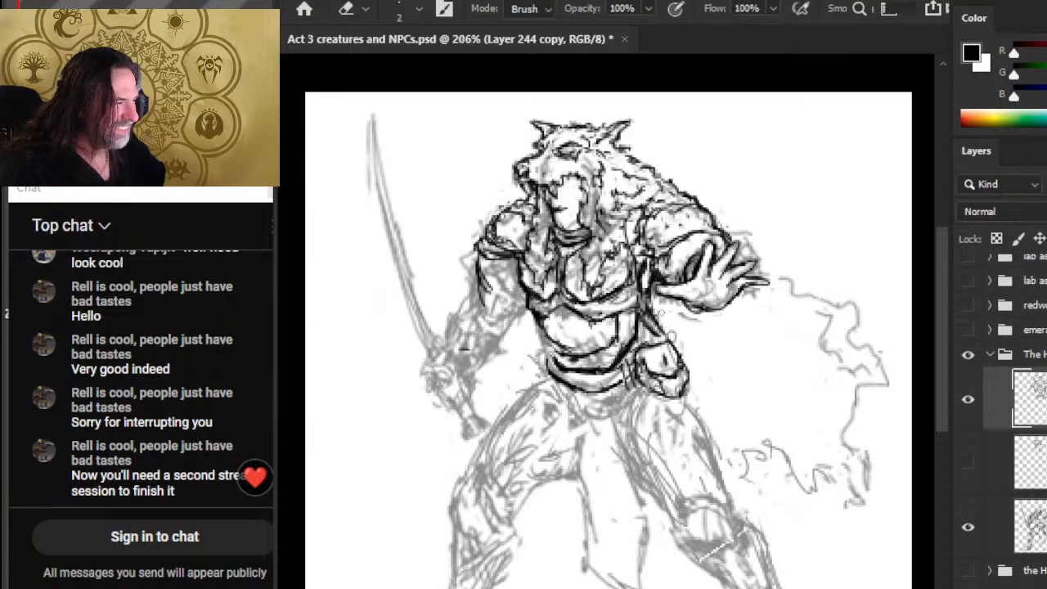
mouse_move(651, 311)
mouse_down()
mouse_move(664, 332)
mouse_move(657, 275)
mouse_move(625, 319)
mouse_up()
key(b)
key(e)
key(b)
key(e)
key(b)
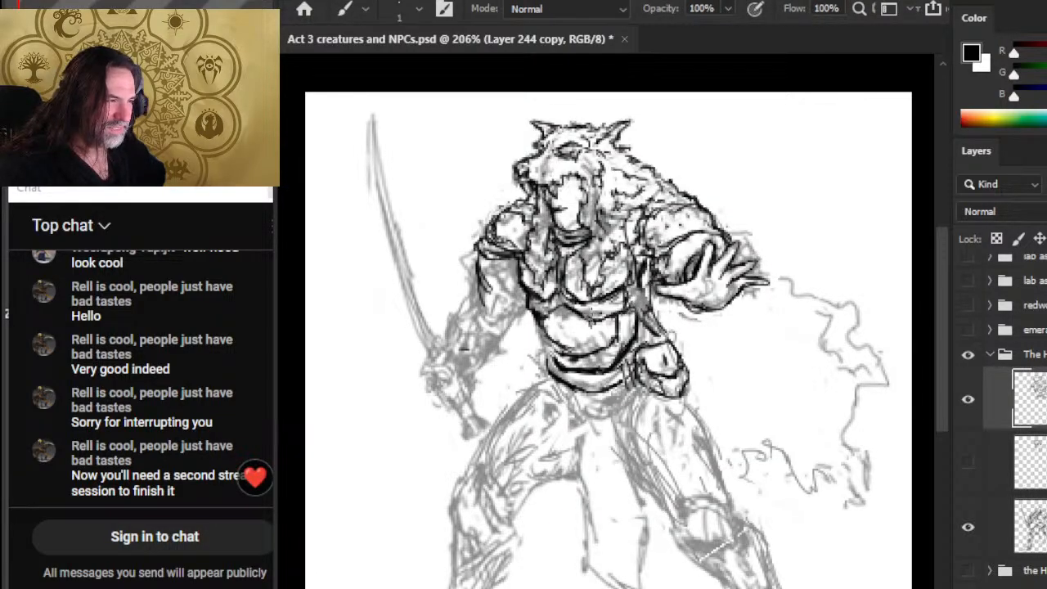
key(e)
key(b)
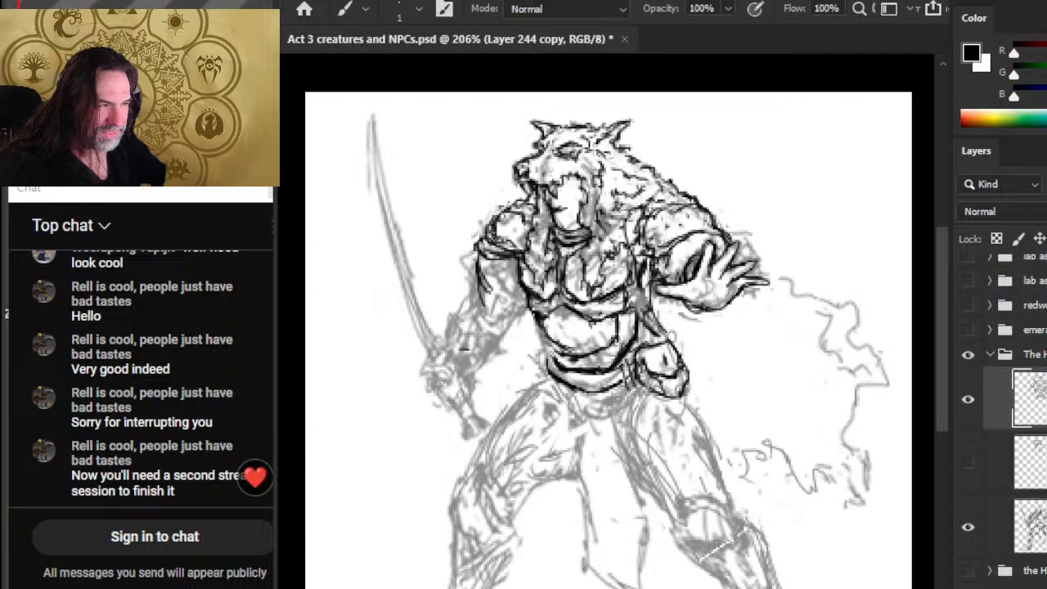
Ink the waist's side contour, the small belt piece and the hip folds on the sword side
mouse_move(532, 310)
mouse_down()
mouse_move(551, 365)
mouse_move(571, 368)
mouse_move(553, 374)
mouse_move(554, 404)
mouse_up()
key(e)
key(b)
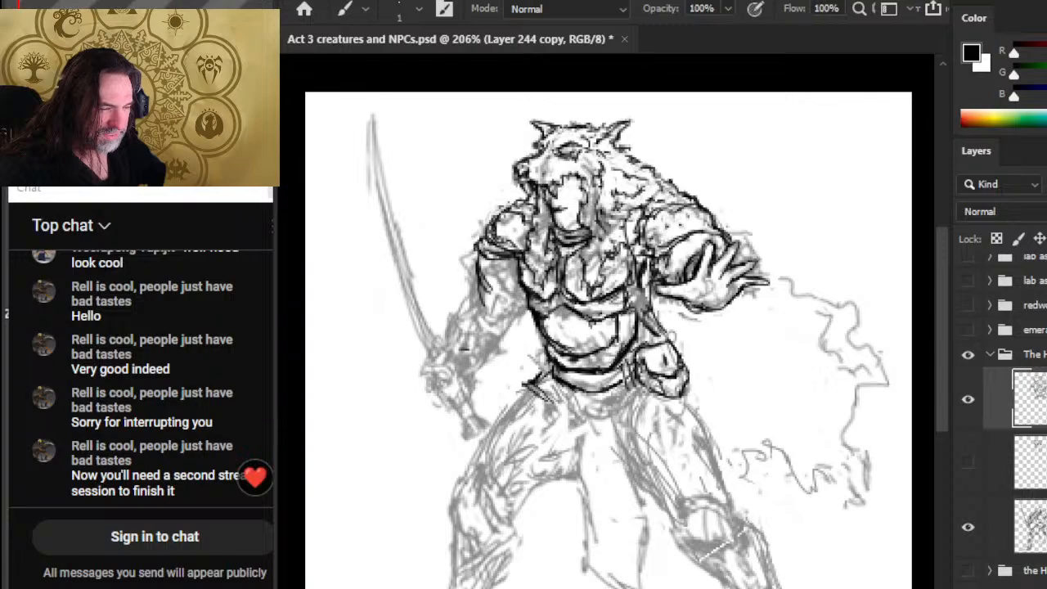
mouse_move(530, 357)
mouse_down()
mouse_move(553, 380)
mouse_move(543, 373)
mouse_move(531, 391)
mouse_move(607, 365)
mouse_up()
key(e)
key(b)
key(e)
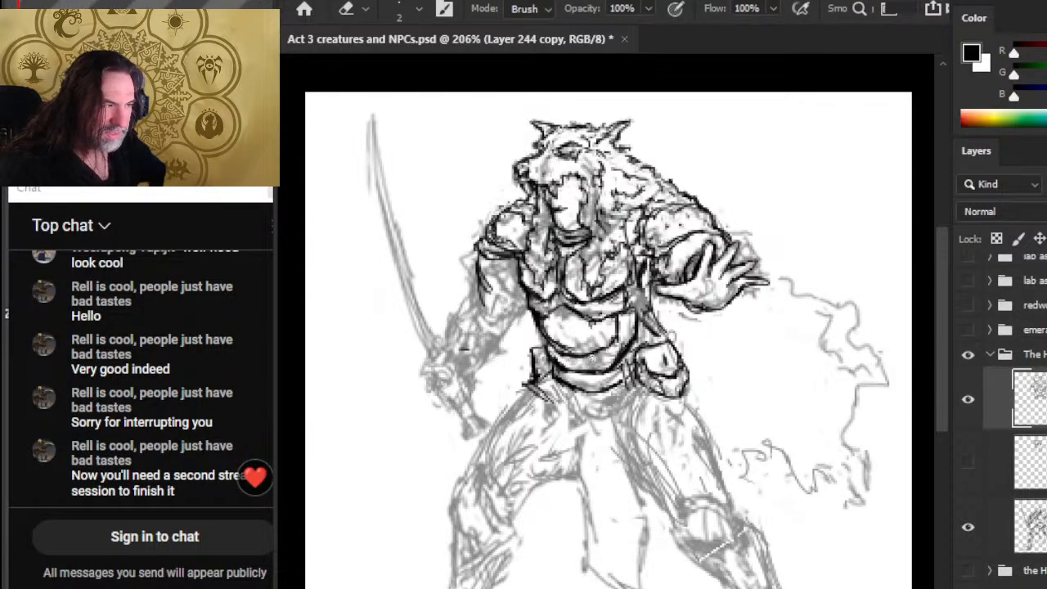
Erase the mane's outer contour behind the wolf's head and re-ink it down to the shoulder
key(z)
drag(695, 413, 632, 417)
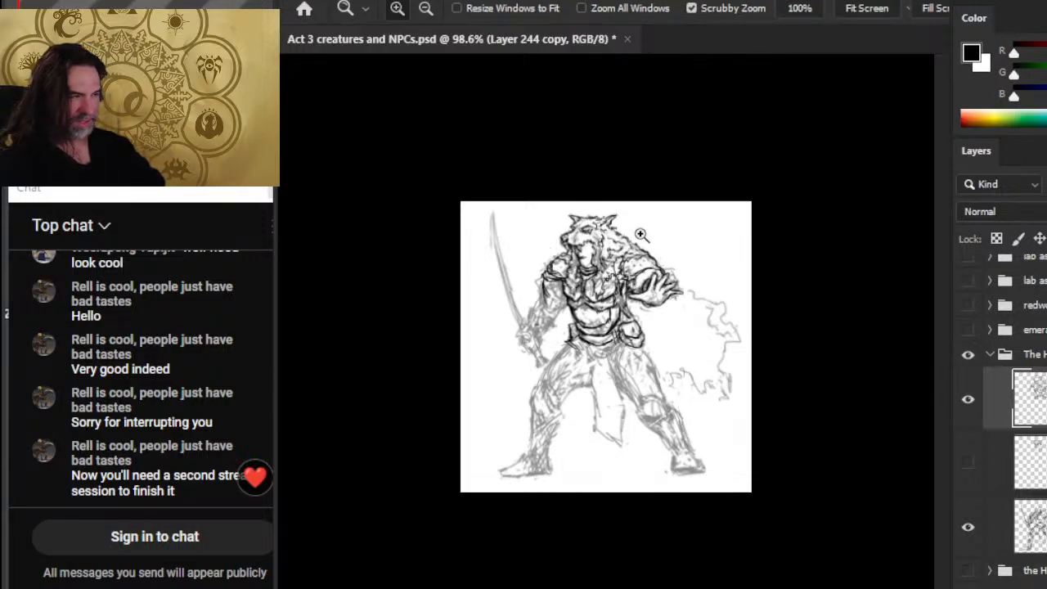
drag(642, 236, 669, 258)
key(e)
drag(627, 157, 647, 170)
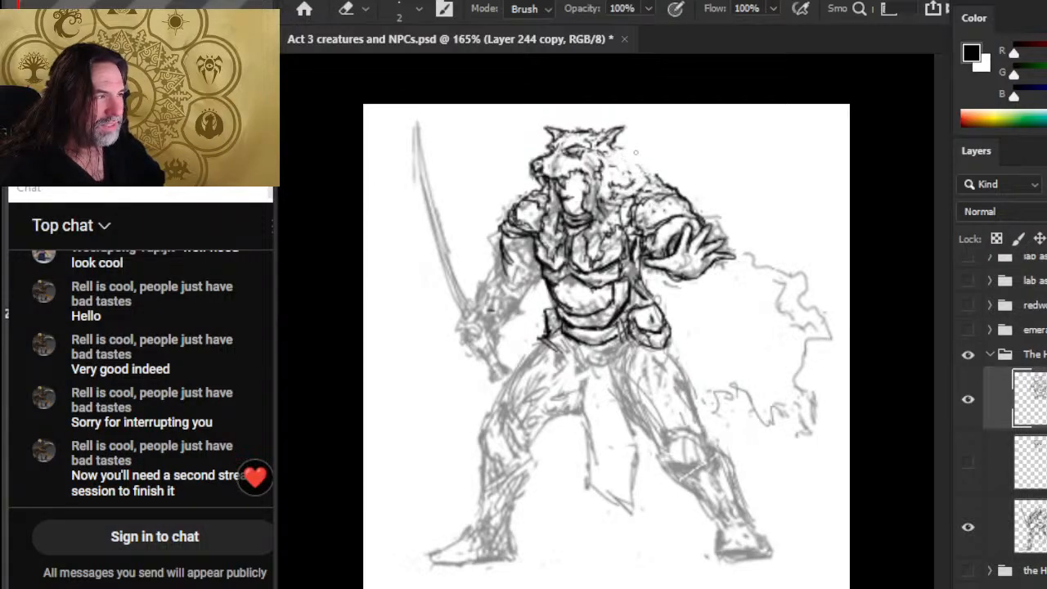
key(b)
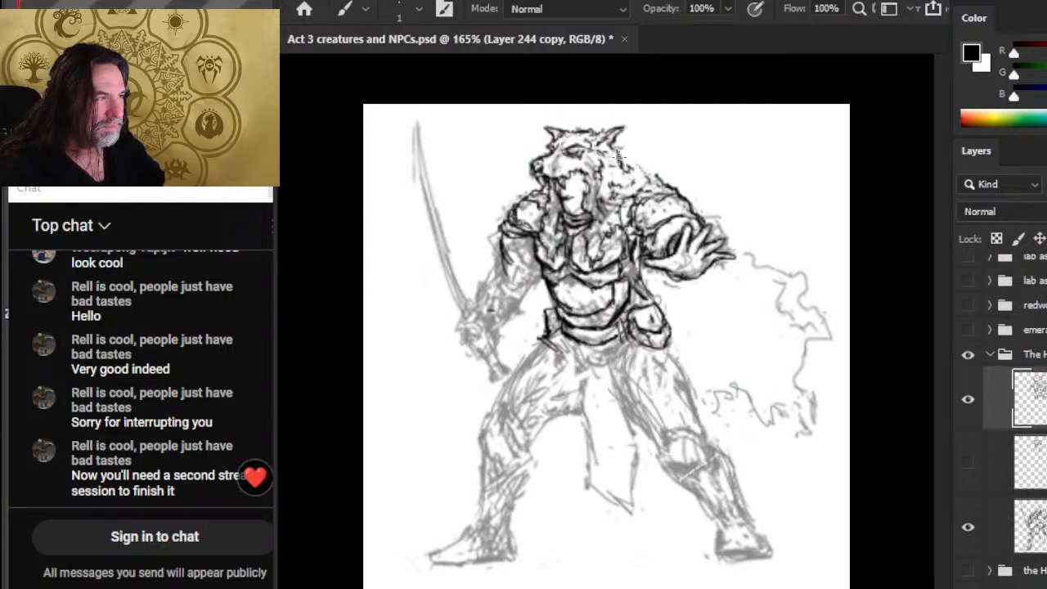
drag(620, 154, 671, 197)
key(e)
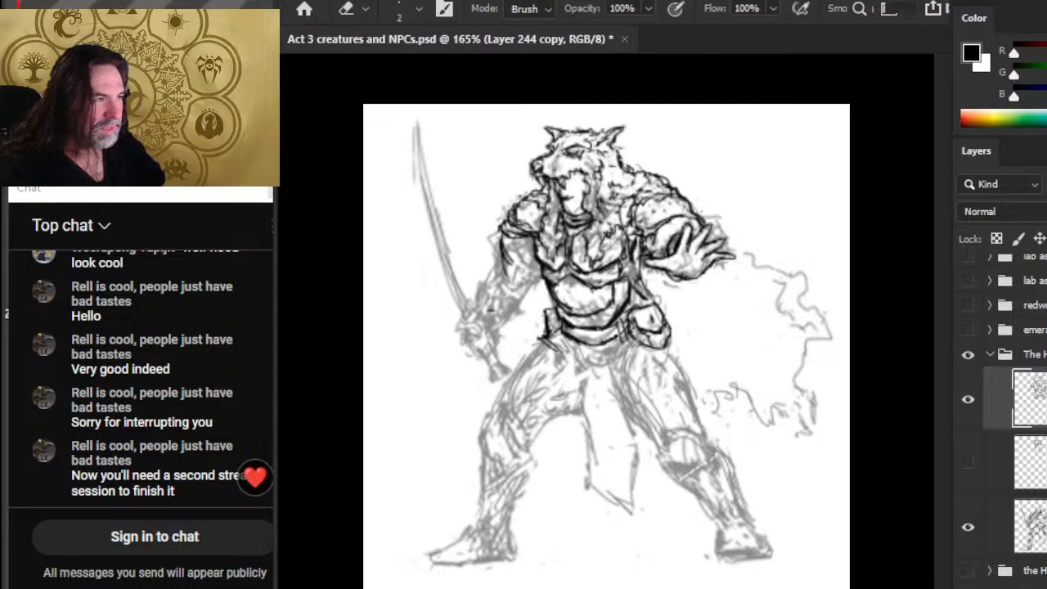
Rework the upper edge of the sword-side shoulder and touch up the opposite shoulder with eraser and ink
drag(537, 199, 513, 204)
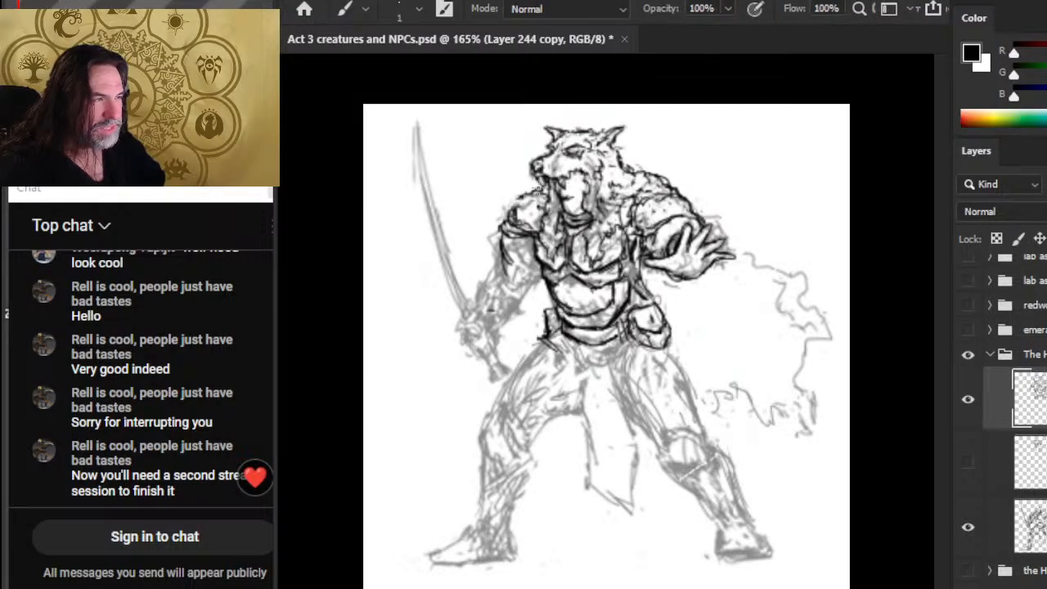
key(e)
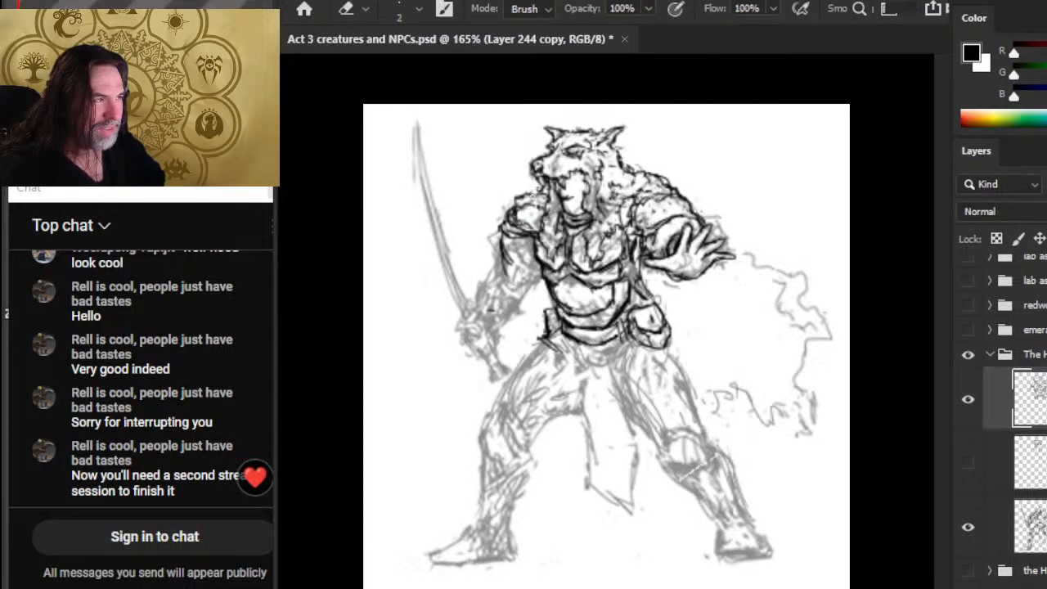
key(b)
key(e)
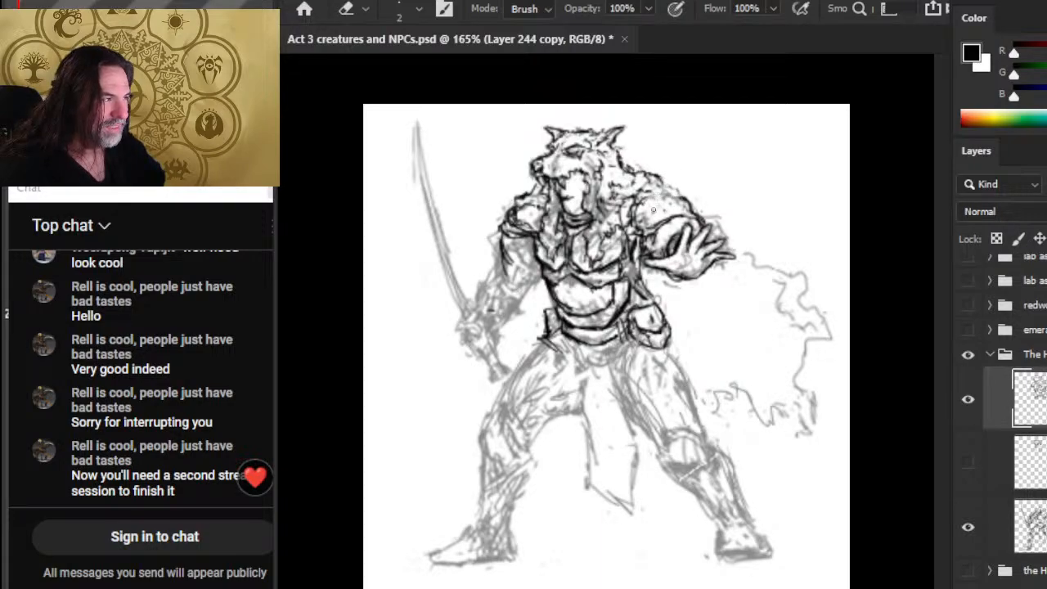
key(b)
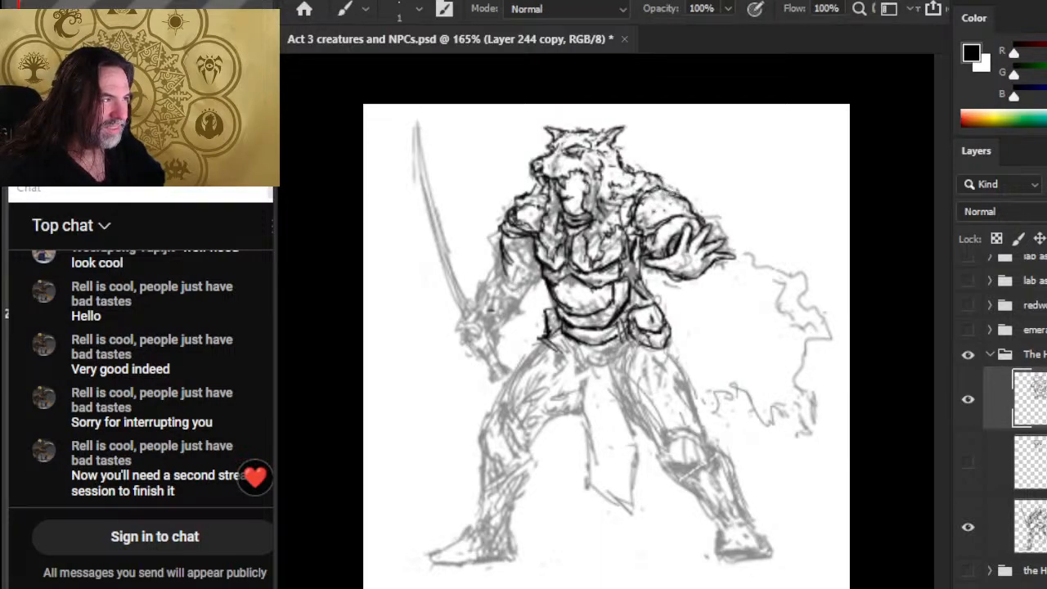
Ink the cloak's ragged outline from the shoulder past the outstretched hand, around the billow and back toward the knee
key(e)
mouse_move(673, 185)
mouse_down()
mouse_move(630, 167)
mouse_move(683, 187)
mouse_move(701, 221)
mouse_move(660, 224)
mouse_move(702, 209)
mouse_move(708, 229)
mouse_move(735, 230)
mouse_move(755, 261)
mouse_move(777, 269)
mouse_up()
key(b)
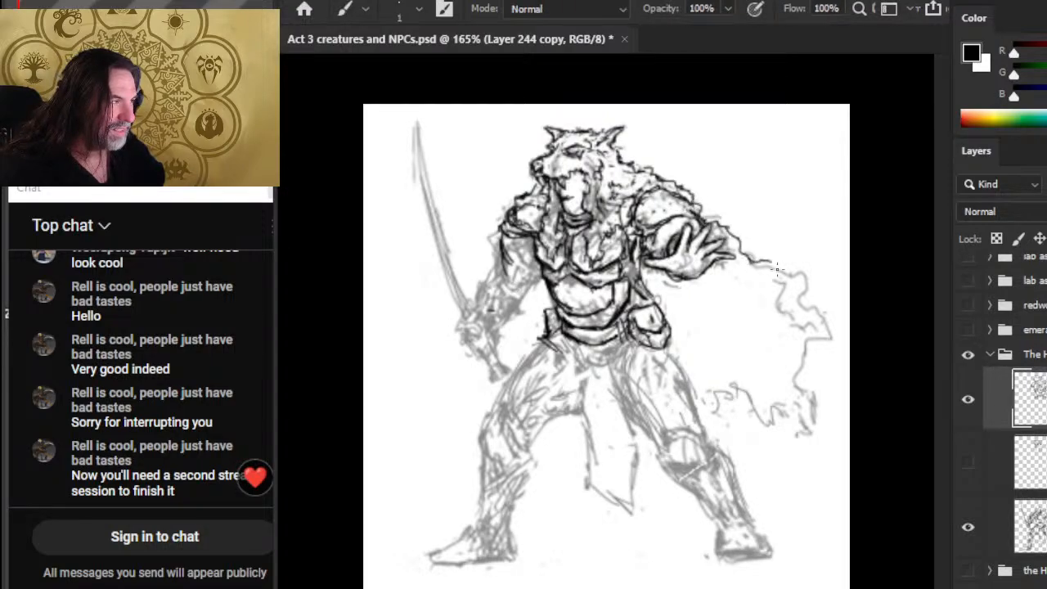
key(e)
key(b)
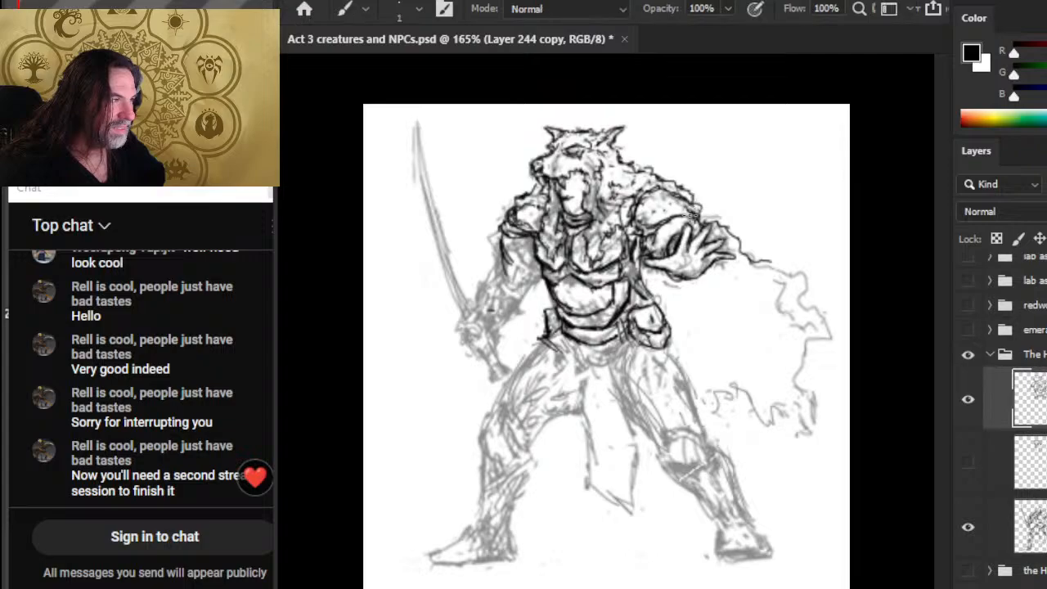
mouse_move(762, 262)
mouse_down()
mouse_move(800, 284)
mouse_move(825, 332)
mouse_move(800, 346)
mouse_move(810, 412)
mouse_move(722, 418)
mouse_up()
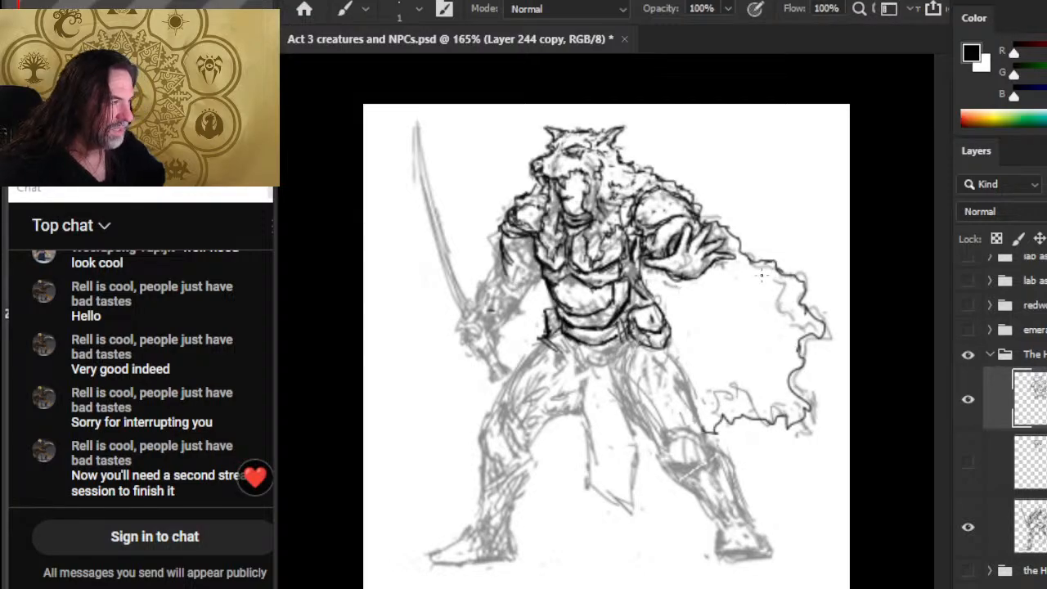
Ink the cloak's inner fold along the billow's outer edge and the curled fold at its lower end near the knee
drag(772, 277, 783, 305)
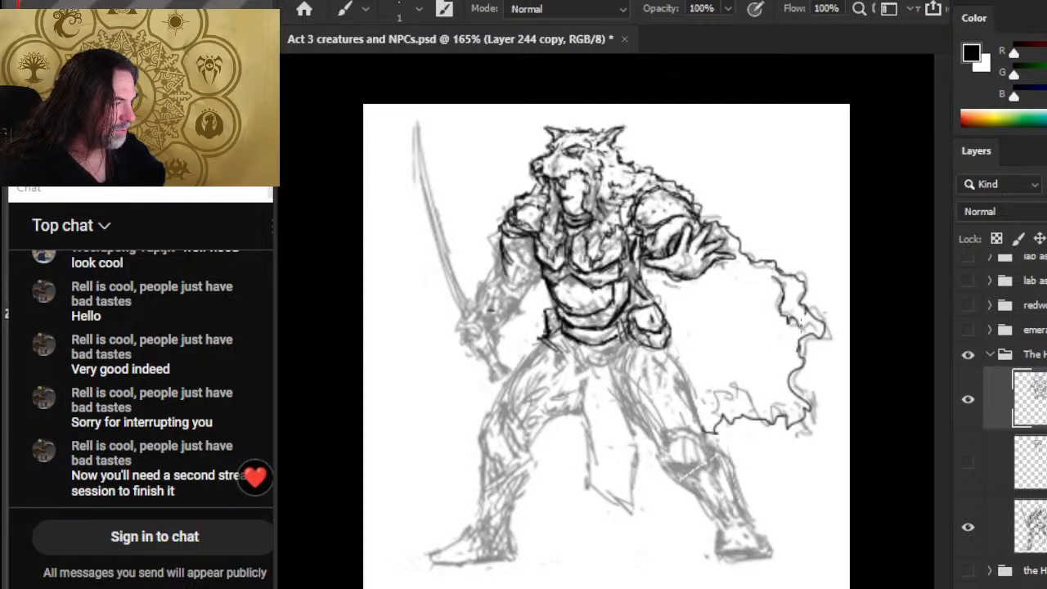
key(e)
key(b)
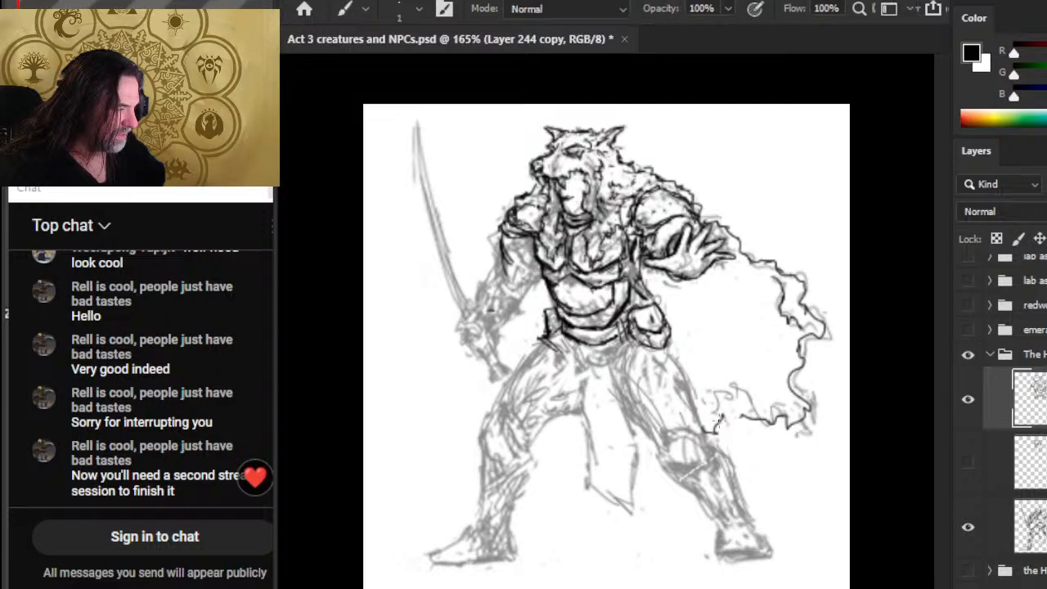
key(e)
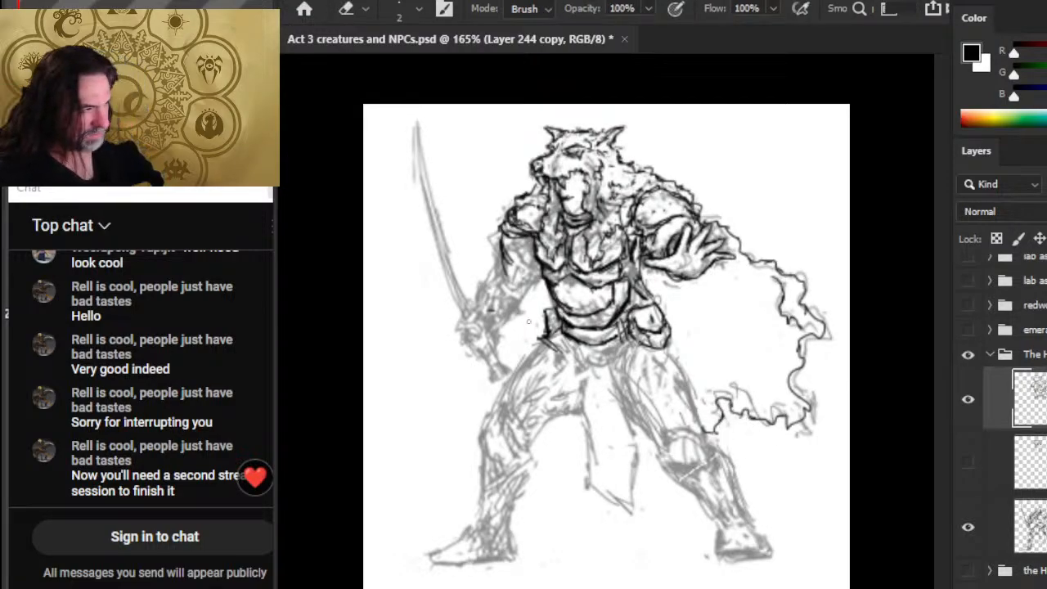
Ink the small ragged edge between the sword arm and the waist, alternating ink and eraser up to the chest armor
key(b)
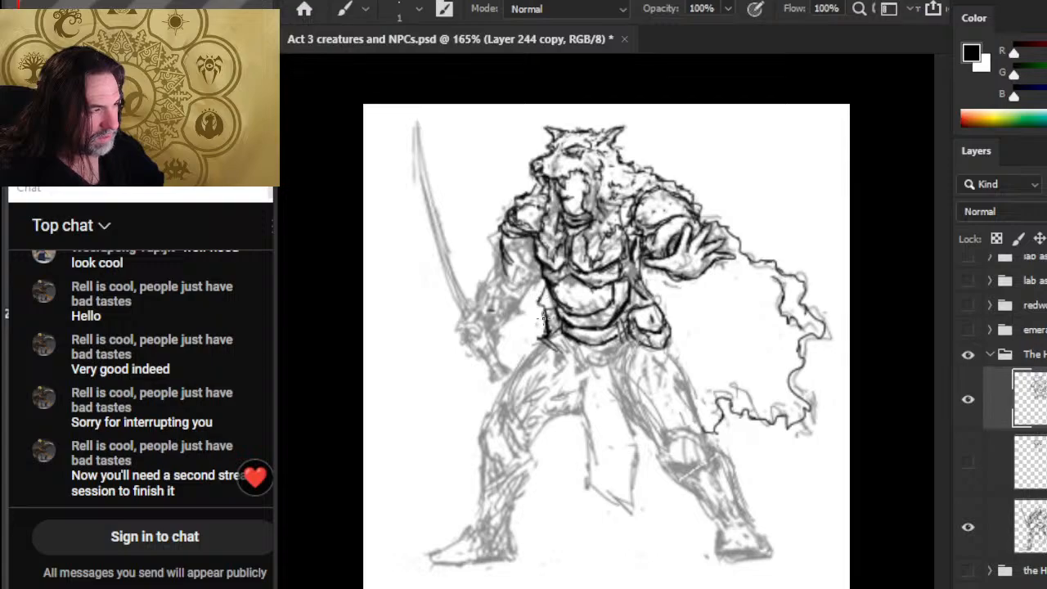
key(e)
key(b)
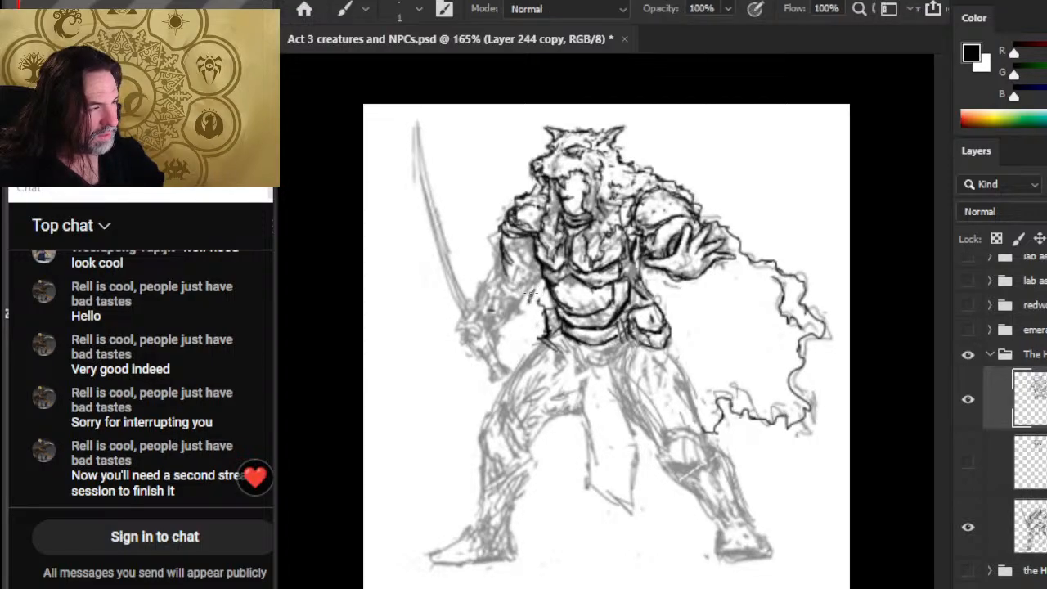
key(e)
key(b)
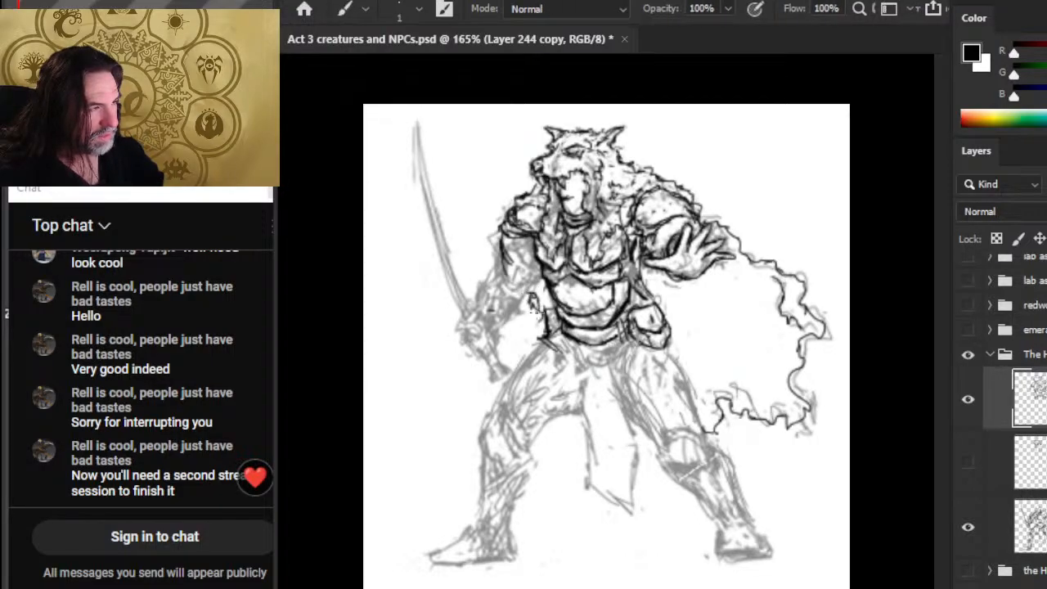
key(e)
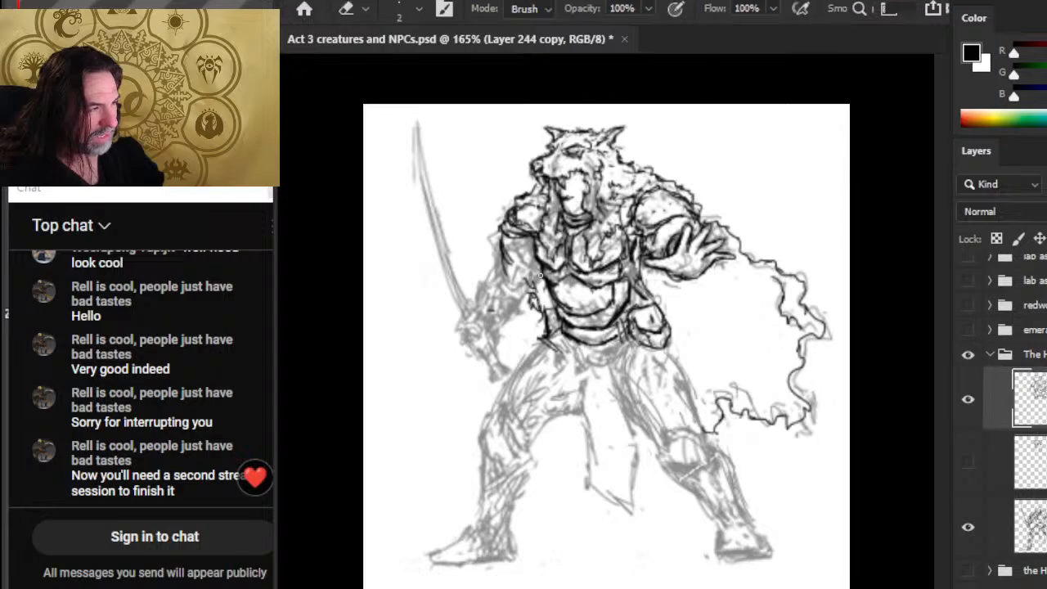
key(b)
key(e)
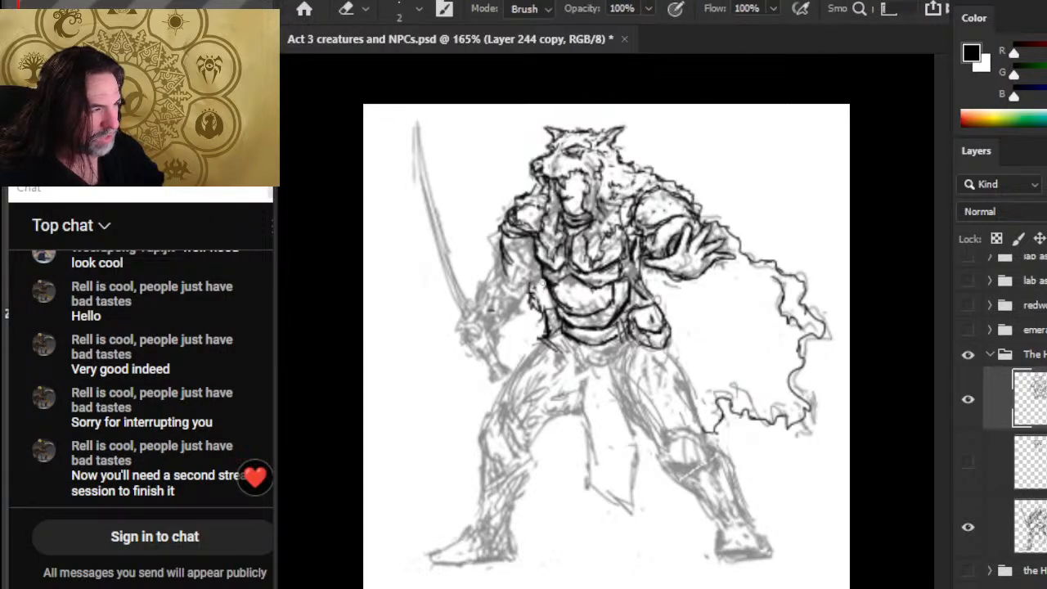
key(b)
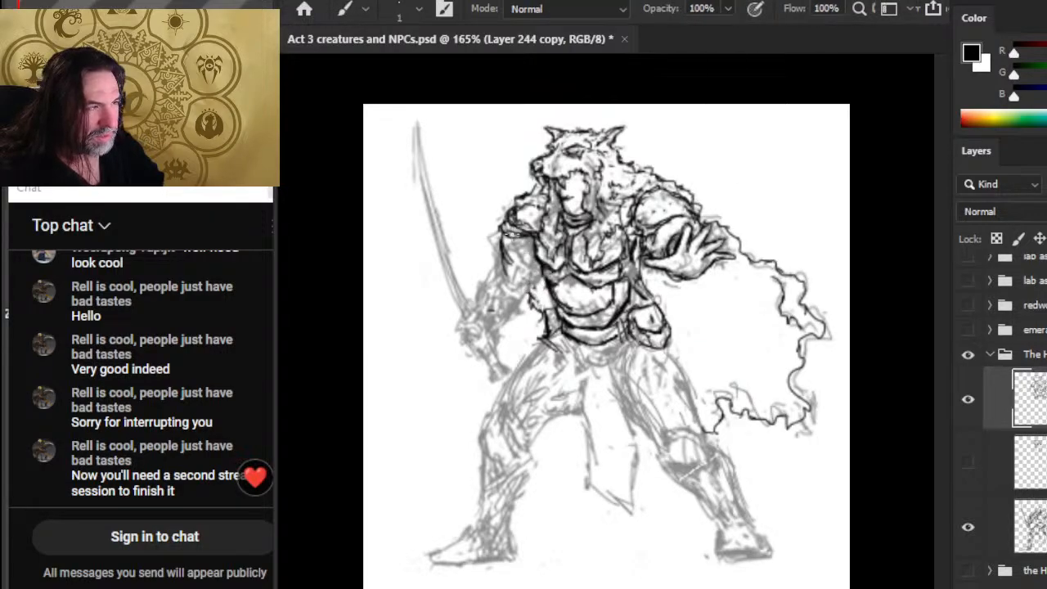
Ink the sword arm's upper arm and forearm contours from below the shoulder pad to the wrist
mouse_move(507, 234)
mouse_down()
mouse_move(519, 297)
mouse_move(544, 270)
mouse_move(509, 283)
mouse_move(523, 253)
mouse_move(499, 258)
mouse_move(505, 229)
mouse_move(494, 258)
mouse_move(519, 234)
mouse_move(503, 254)
mouse_move(499, 235)
mouse_move(492, 244)
mouse_move(507, 283)
mouse_move(503, 270)
mouse_move(489, 276)
mouse_move(488, 332)
mouse_move(515, 303)
mouse_move(508, 297)
mouse_move(535, 281)
mouse_up()
key(e)
key(b)
key(e)
key(b)
key(e)
key(b)
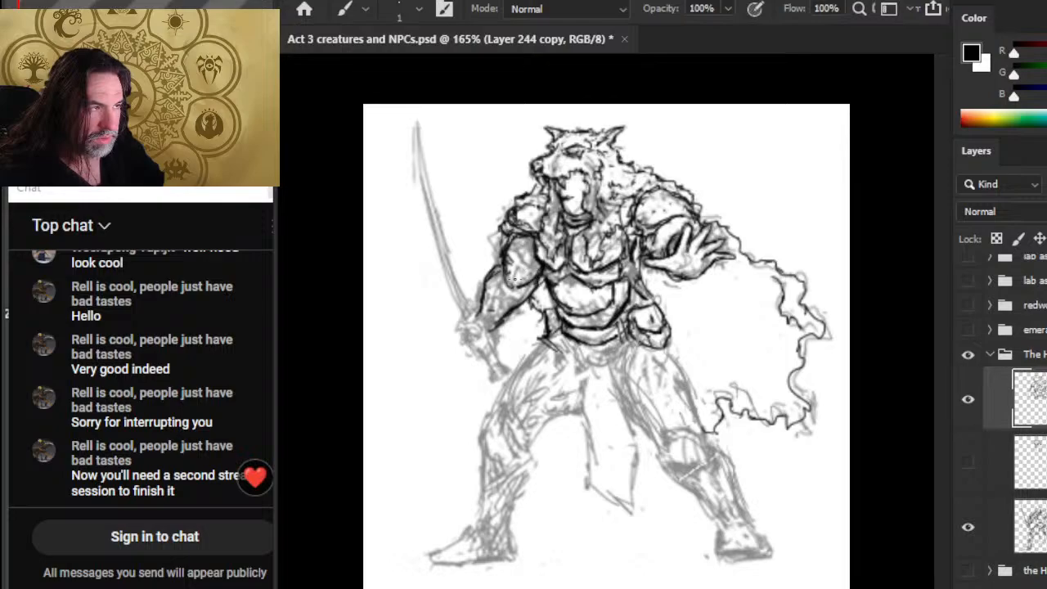
key(e)
key(b)
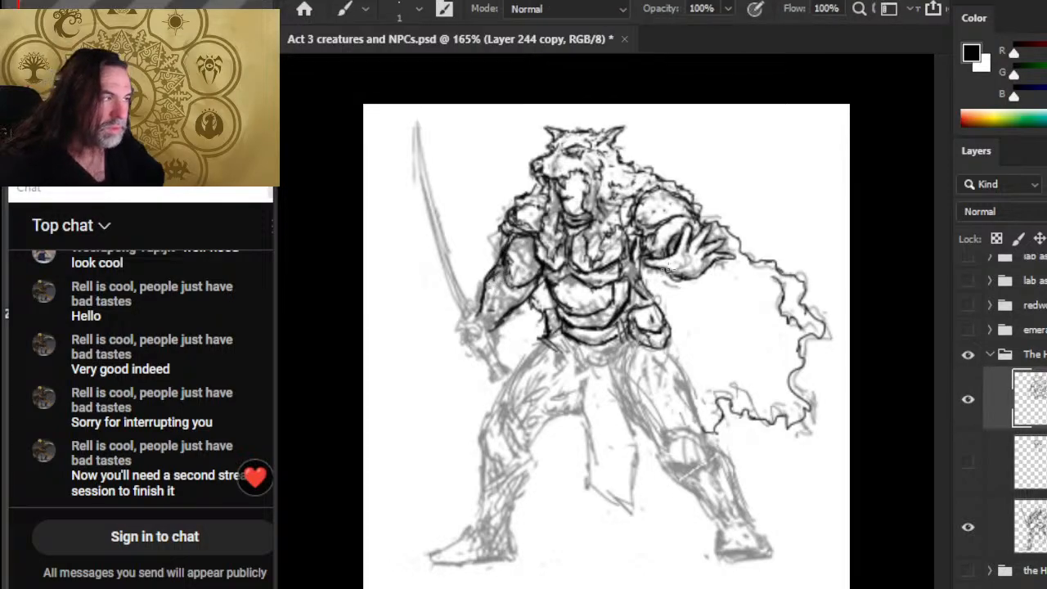
key(e)
key(b)
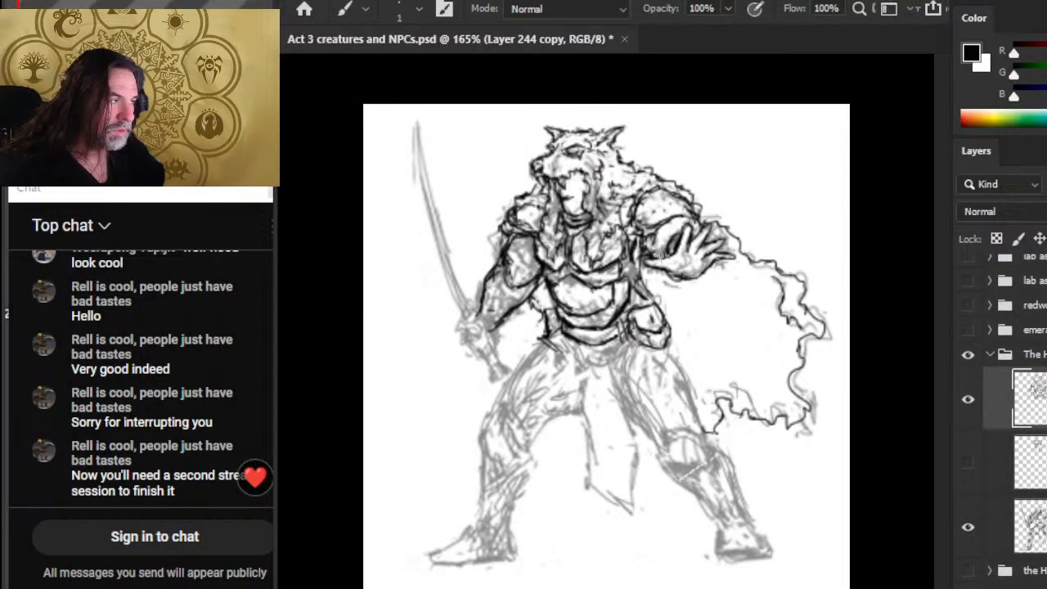
Rework the lower rim of the shoulder pad above the outstretched hand with eraser and ink
key(e)
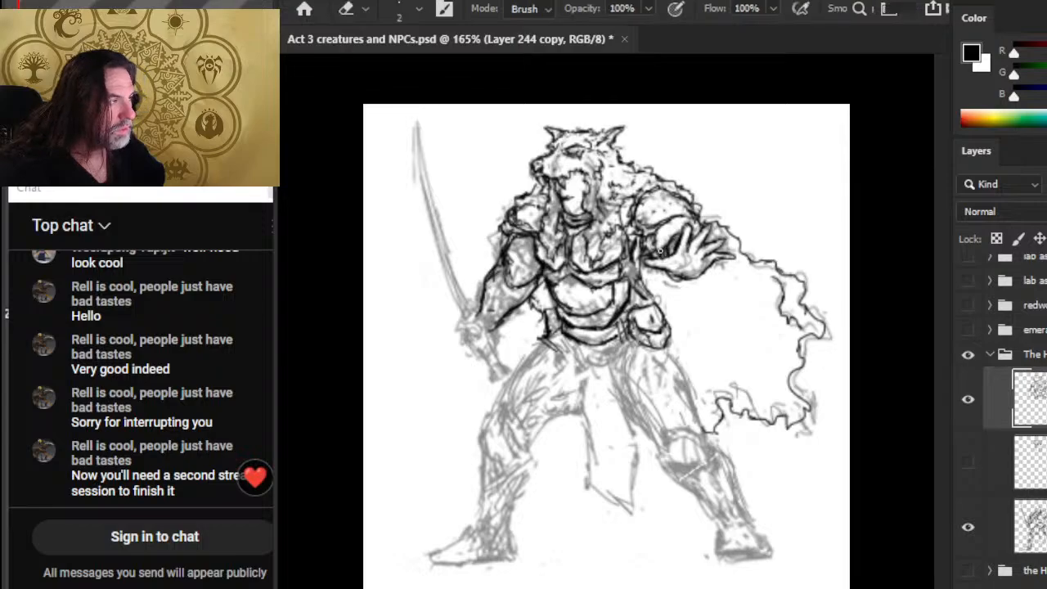
key(b)
key(e)
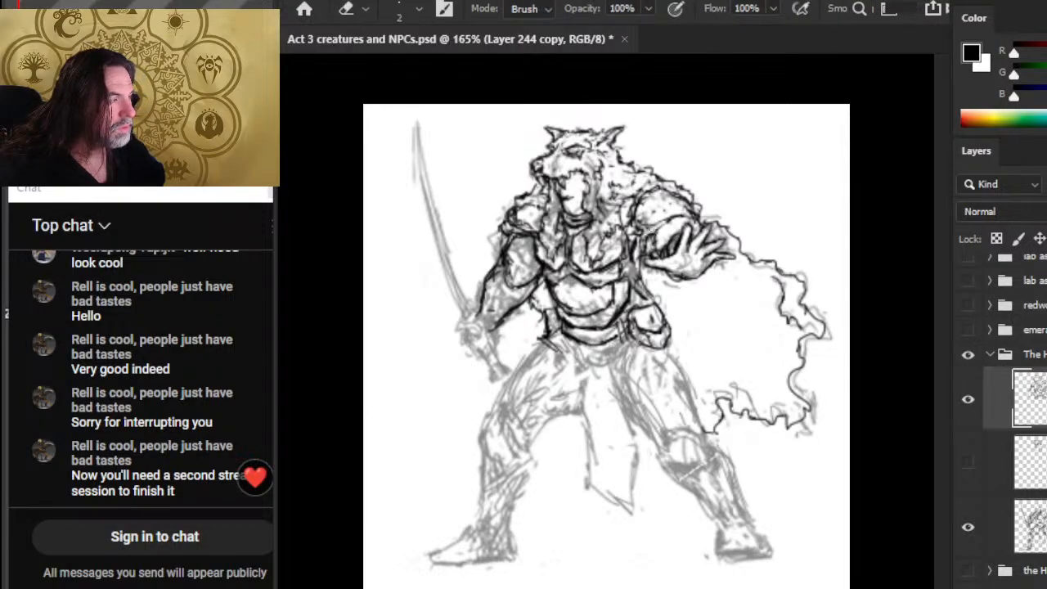
key(b)
key(e)
key(b)
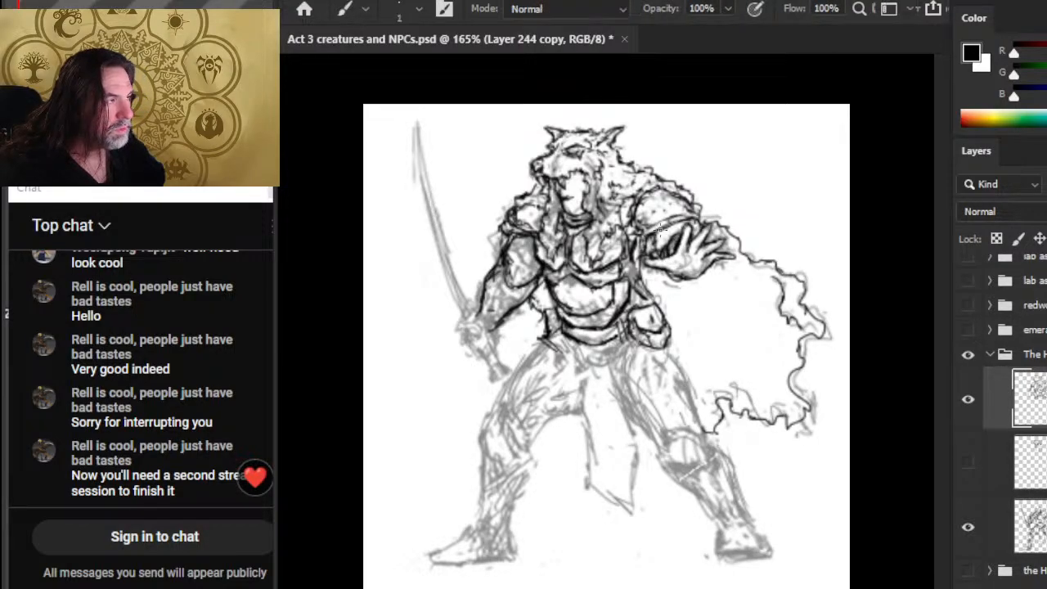
key(e)
key(b)
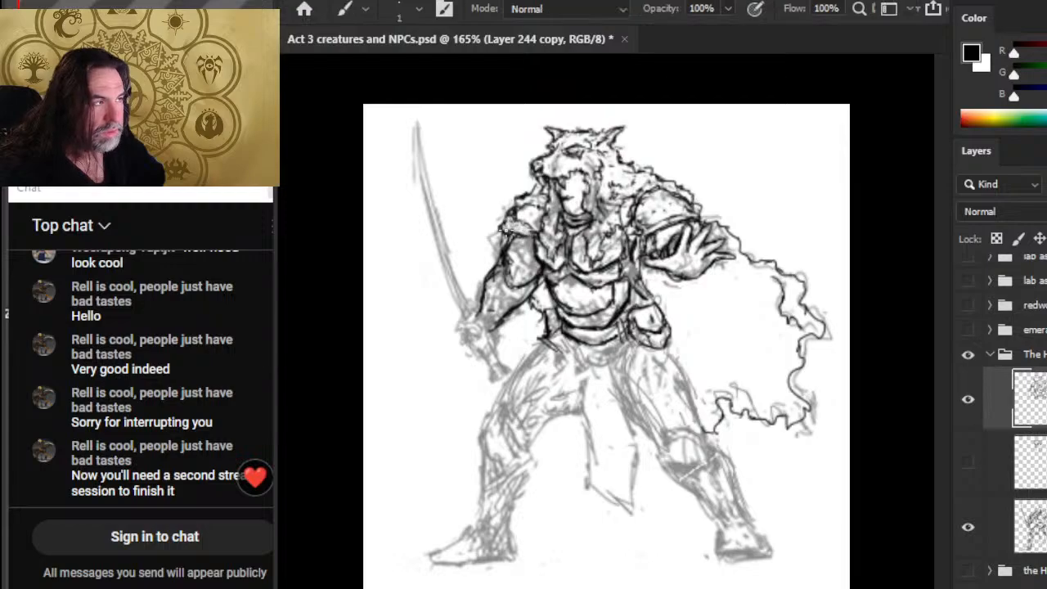
Erase the lower edge of the sword-side shoulder pad and re-ink its curved outline
key(e)
key(b)
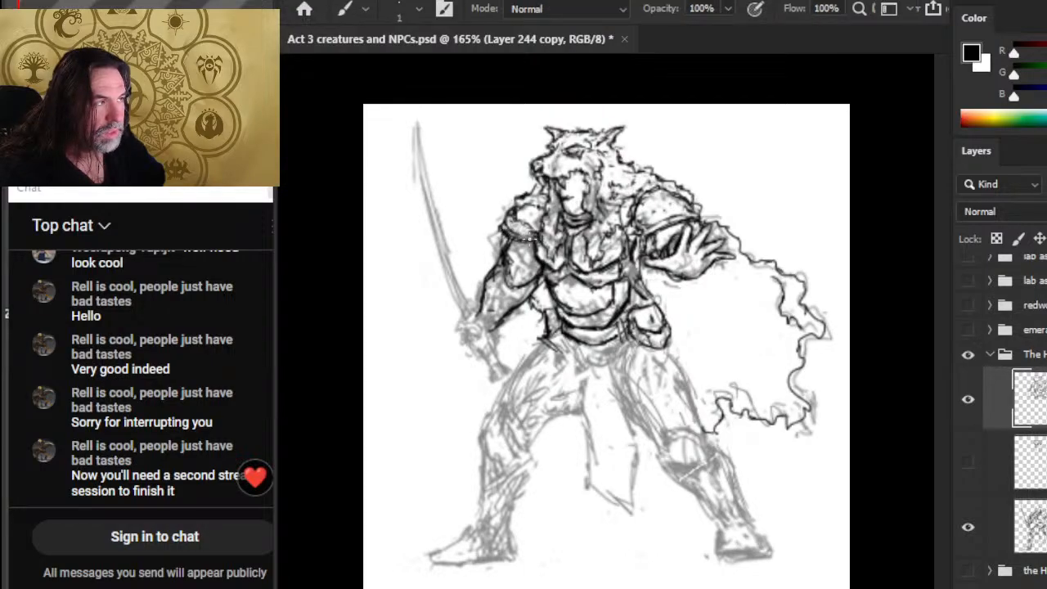
key(e)
key(b)
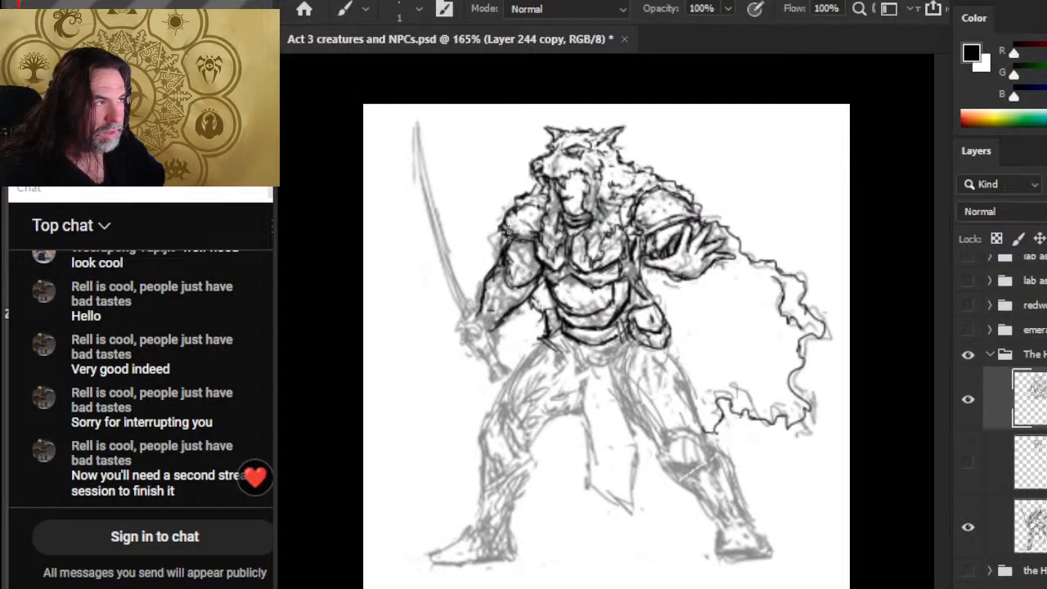
key(e)
key(b)
drag(522, 239, 501, 234)
key(e)
key(b)
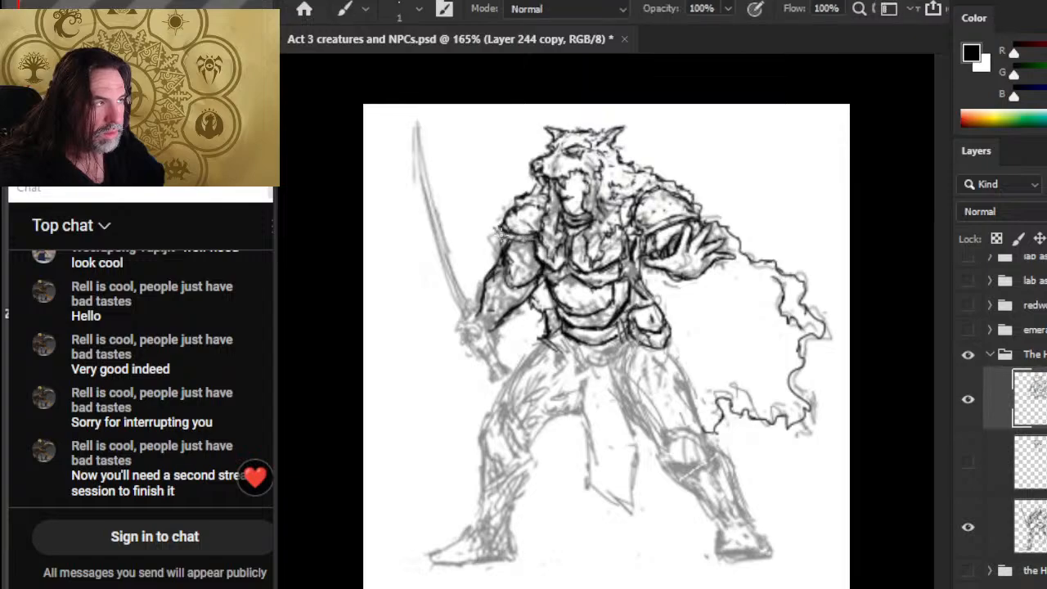
key(e)
key(b)
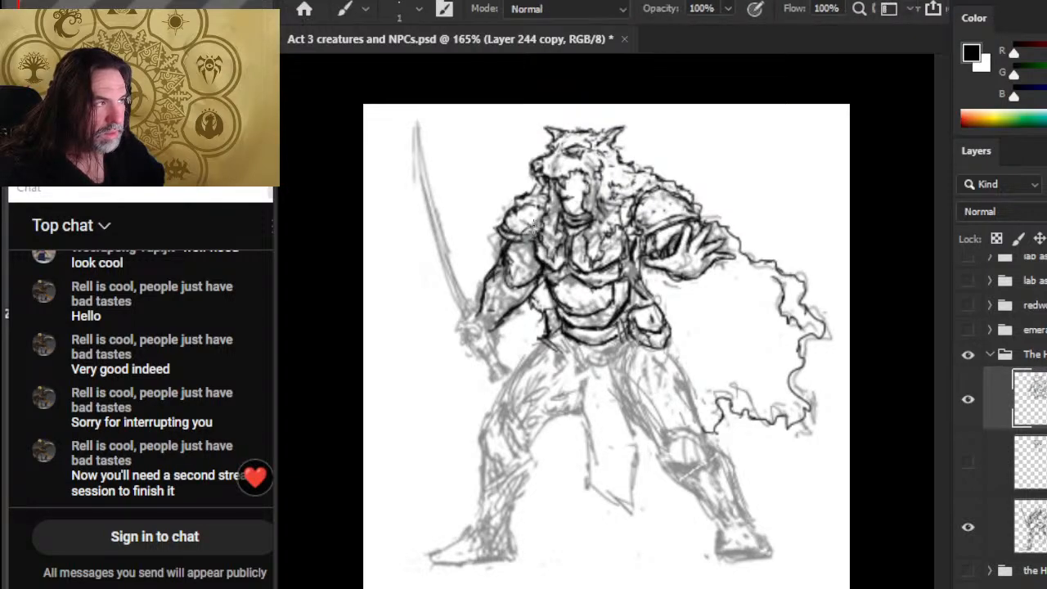
Refine the rim band of the sword-side shoulder pad where it meets the upper arm and chest, using eraser and ink
key(e)
key(b)
key(e)
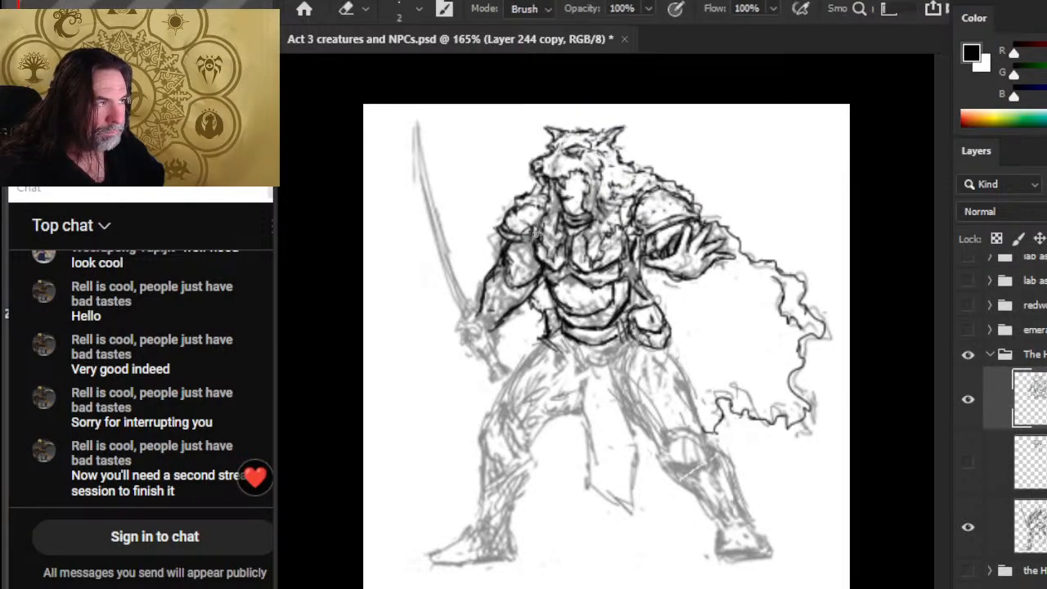
key(b)
key(e)
key(b)
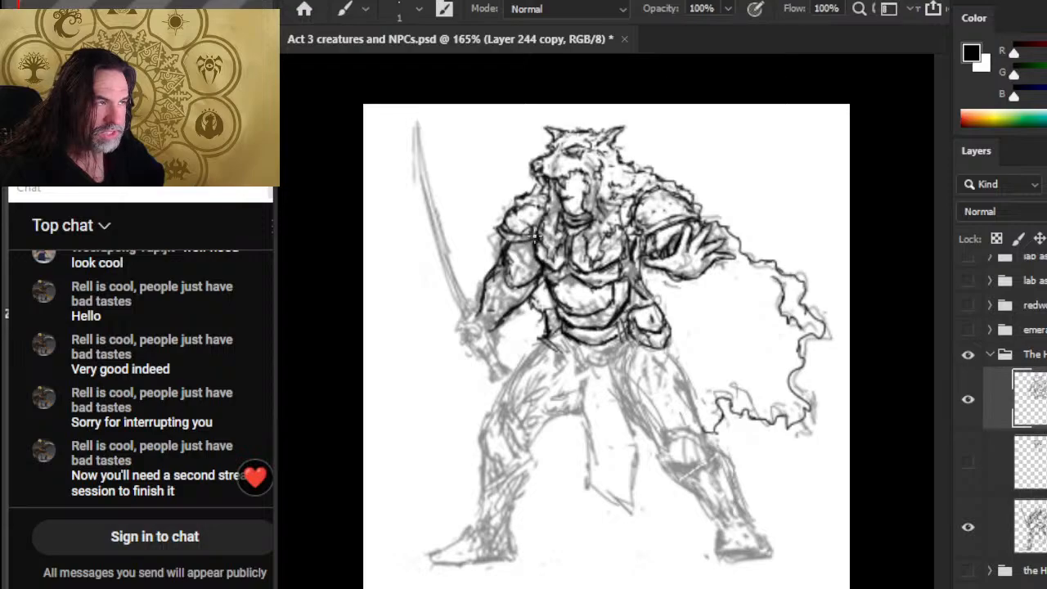
key(e)
key(b)
key(e)
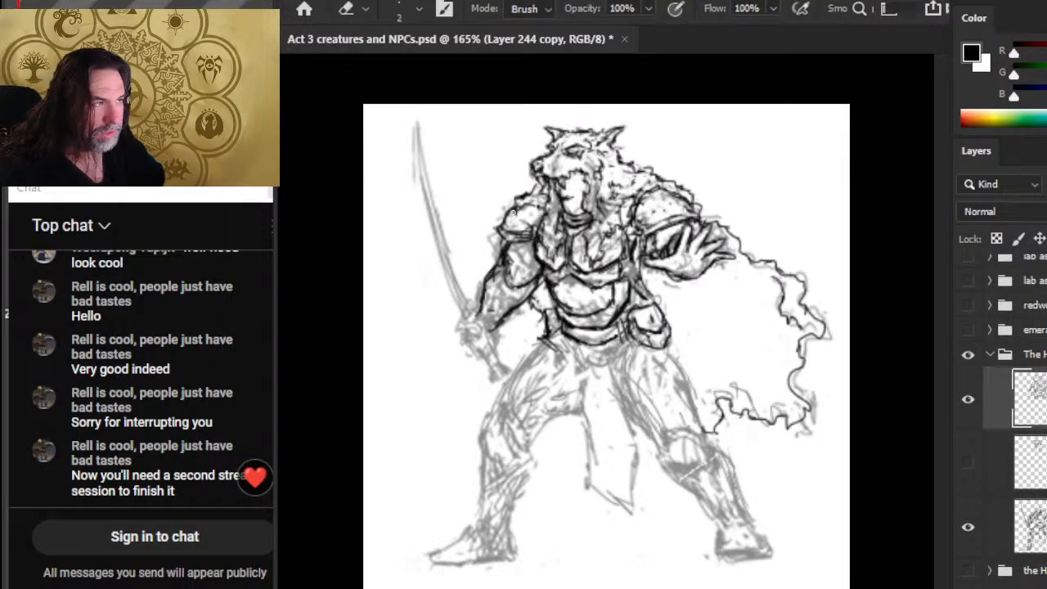
key(b)
key(e)
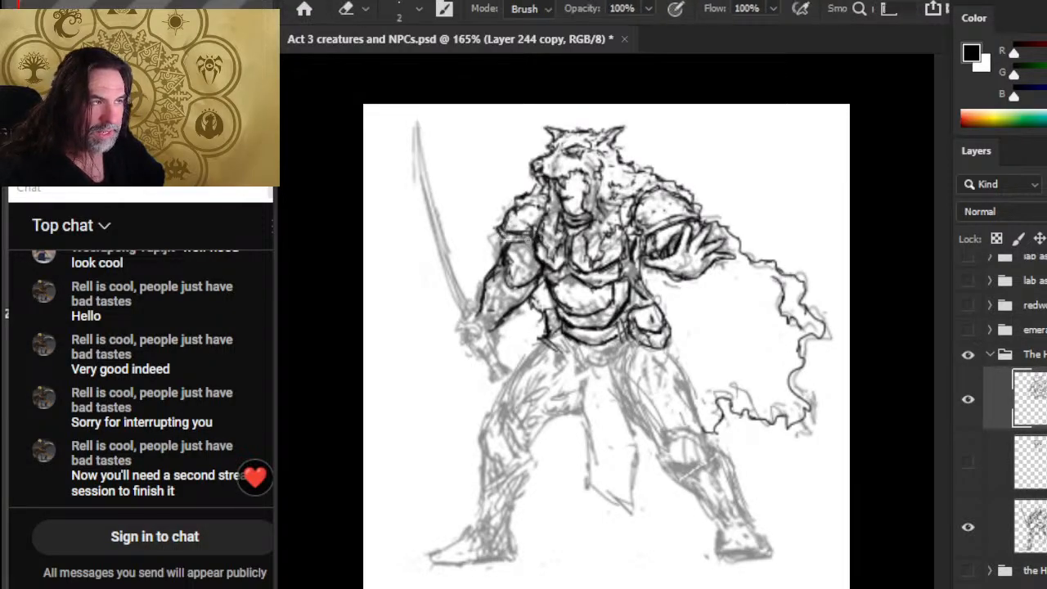
key(b)
key(e)
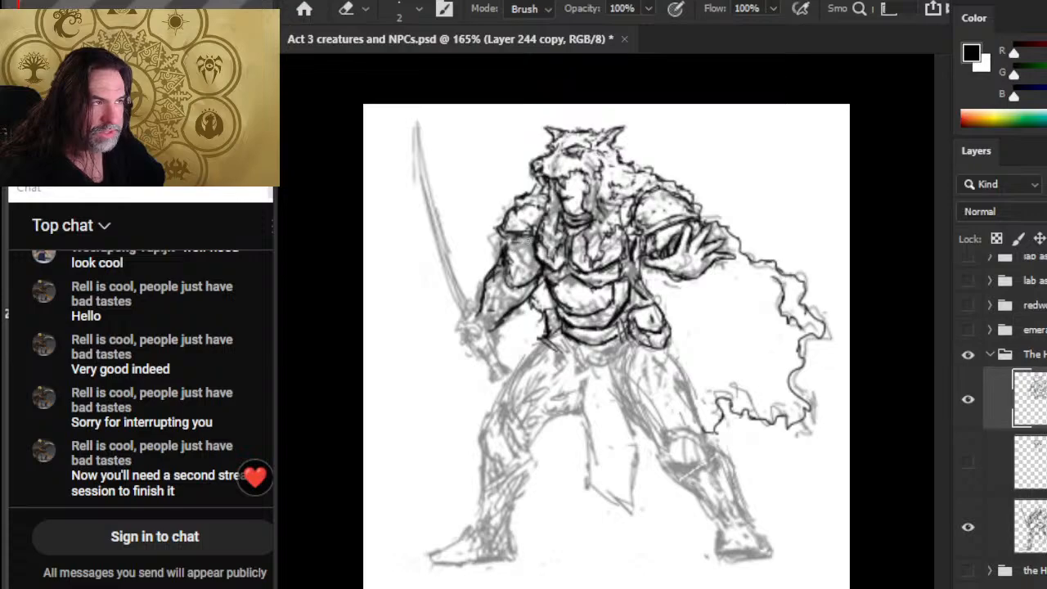
key(b)
key(e)
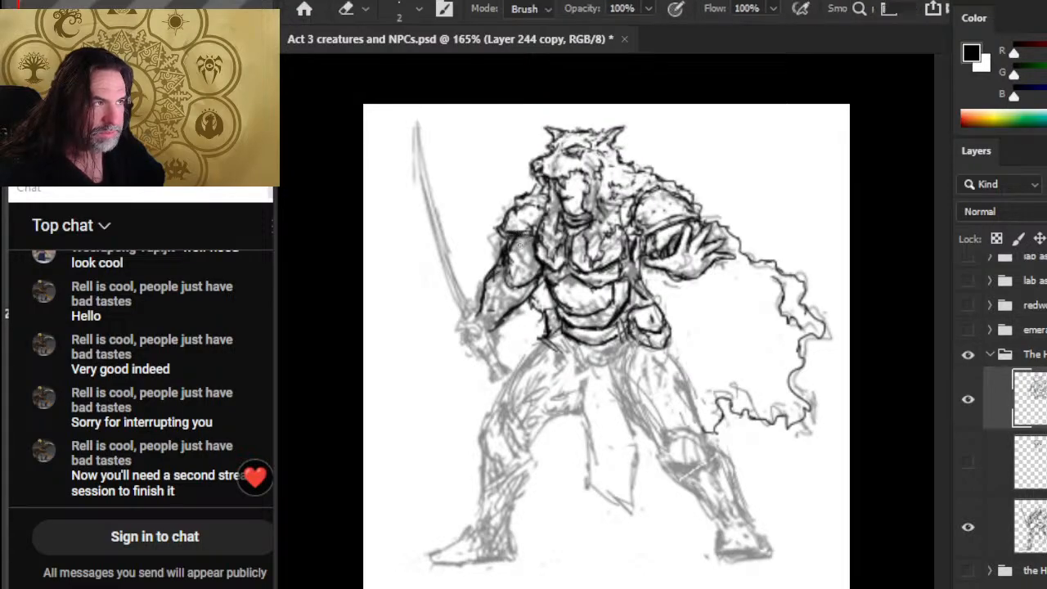
key(b)
key(e)
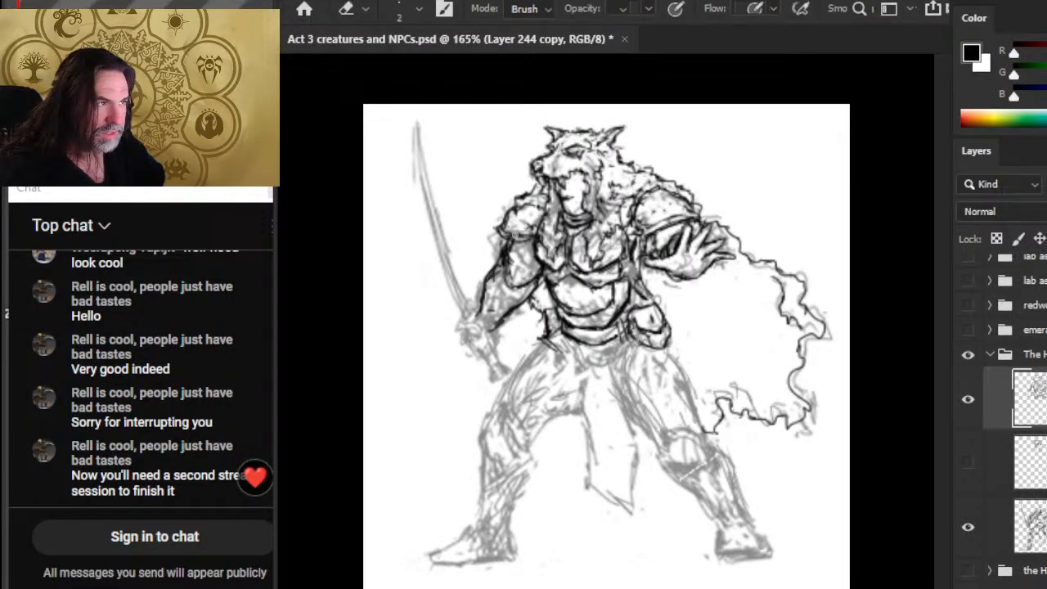
key(b)
drag(511, 229, 534, 237)
Correct the sword arm's upper arm and elbow outline by erasing stray lines and inking cleaner contours
key(z)
drag(574, 304, 536, 308)
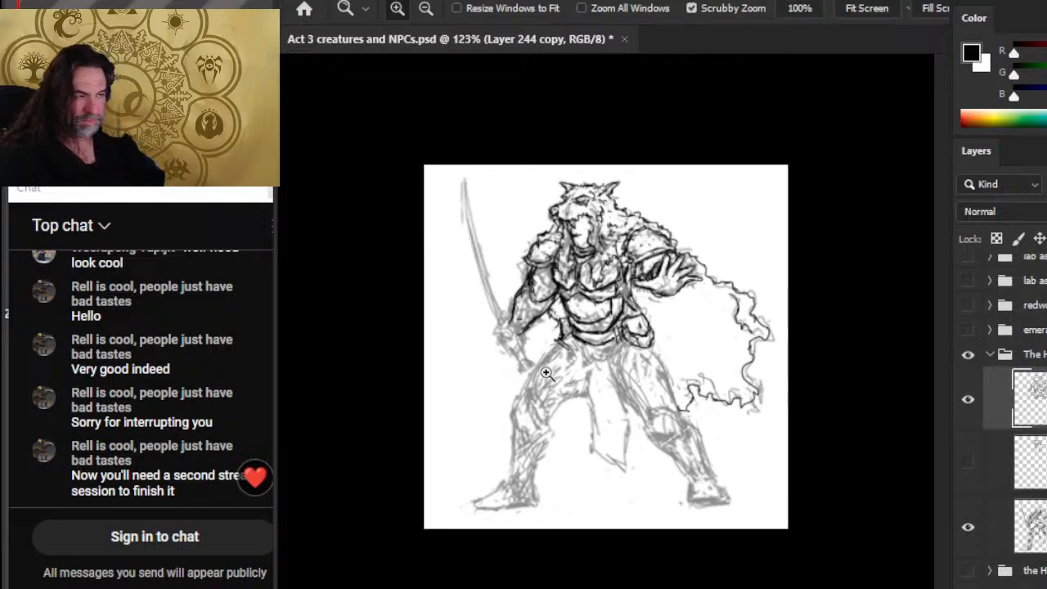
drag(484, 230, 517, 248)
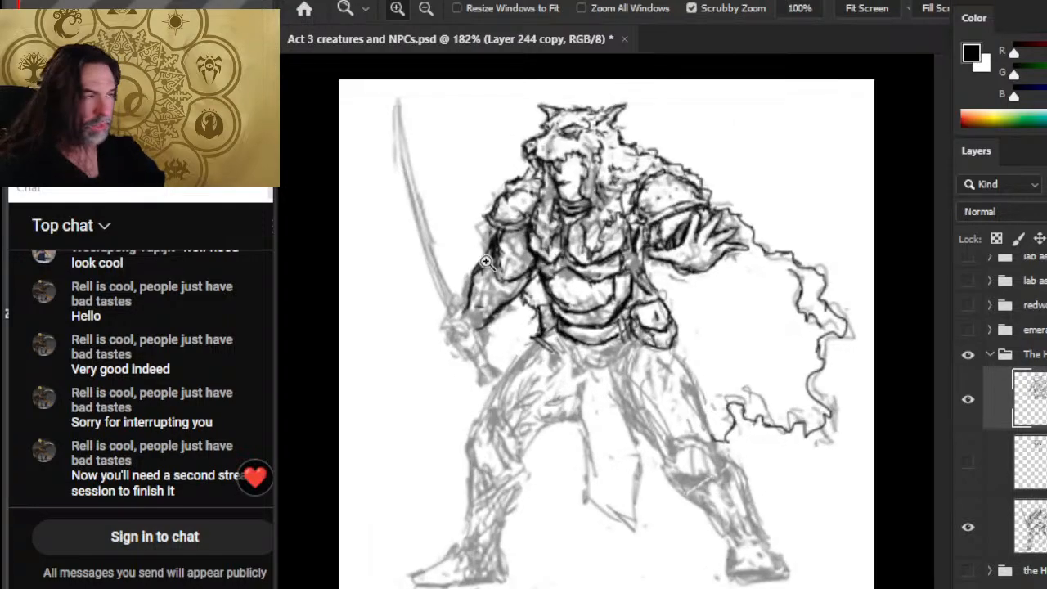
key(e)
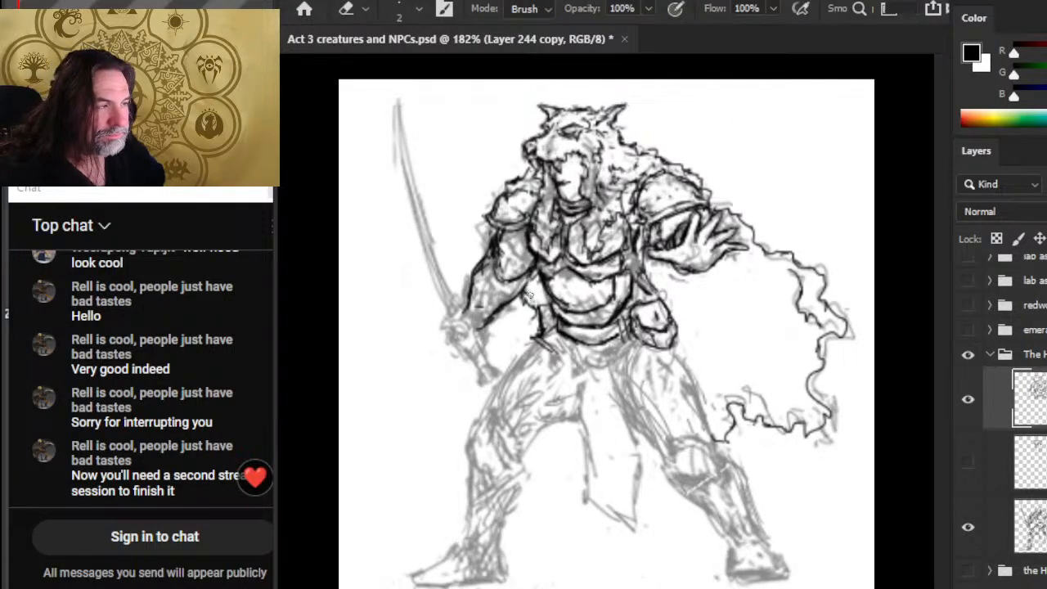
key(b)
key(e)
key(b)
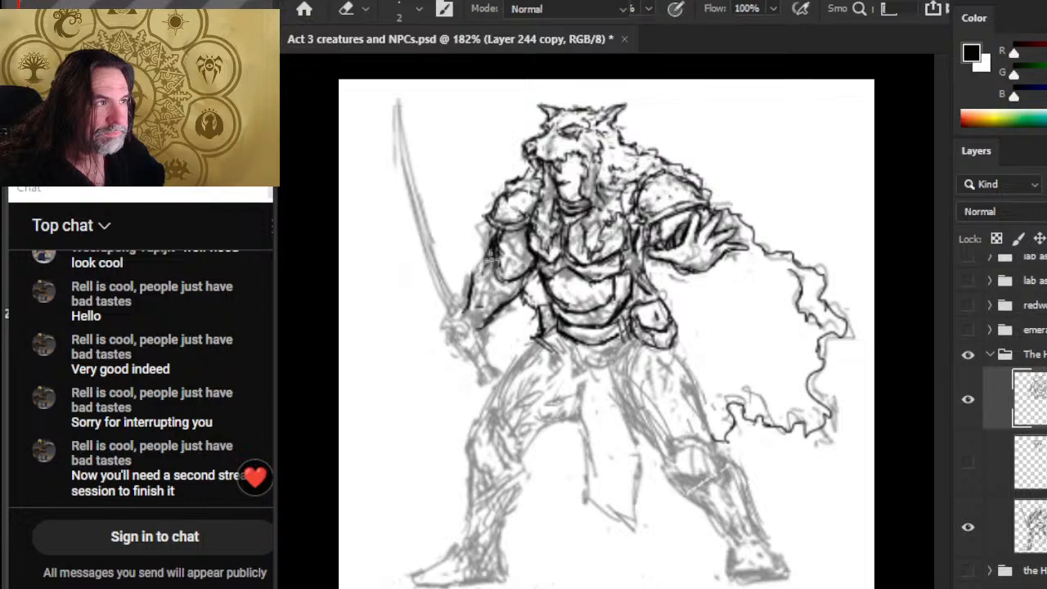
mouse_move(491, 259)
mouse_down()
mouse_move(477, 285)
mouse_move(496, 234)
mouse_move(494, 279)
mouse_up()
key(e)
key(b)
key(e)
key(b)
key(e)
key(b)
key(e)
key(b)
key(e)
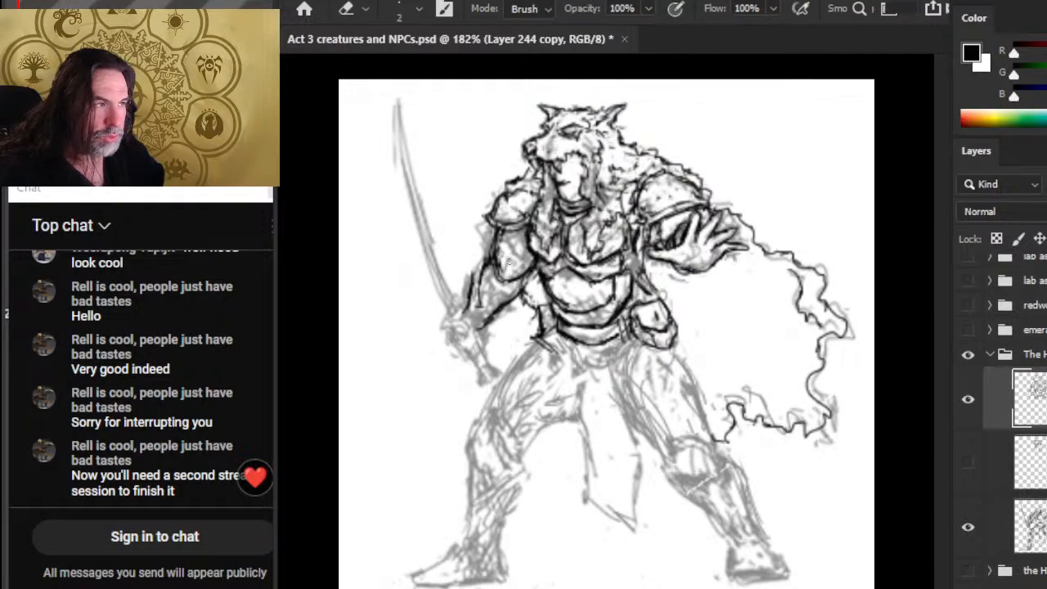
Clean up the lines inside the sword arm and re-ink the forearm's outer contour toward the wrist
mouse_move(502, 239)
mouse_down()
mouse_move(486, 279)
mouse_move(492, 261)
mouse_move(482, 301)
mouse_move(489, 280)
mouse_move(476, 271)
mouse_move(473, 323)
mouse_up()
key(b)
key(e)
key(b)
key(e)
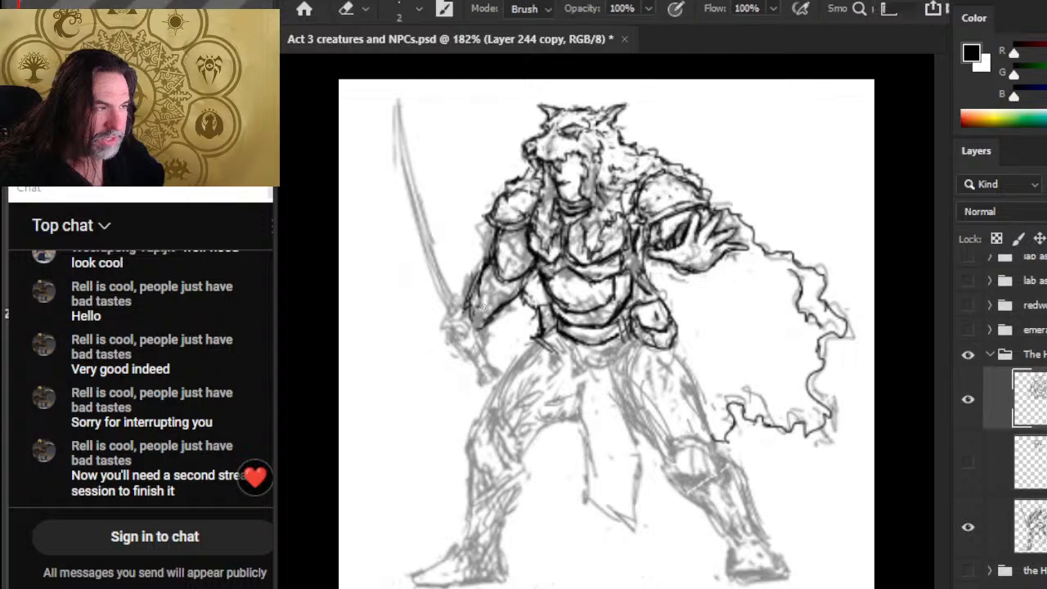
Ink the forearm's lower end, the wrist and the back of the sword hand, erasing stray lines along the forearm
mouse_move(484, 266)
mouse_down()
mouse_move(457, 321)
mouse_move(477, 339)
mouse_move(462, 330)
mouse_move(474, 304)
mouse_move(459, 328)
mouse_move(471, 277)
mouse_move(476, 302)
mouse_move(487, 266)
mouse_move(465, 314)
mouse_move(486, 330)
mouse_up()
key(b)
key(e)
key(b)
key(e)
key(b)
key(e)
key(b)
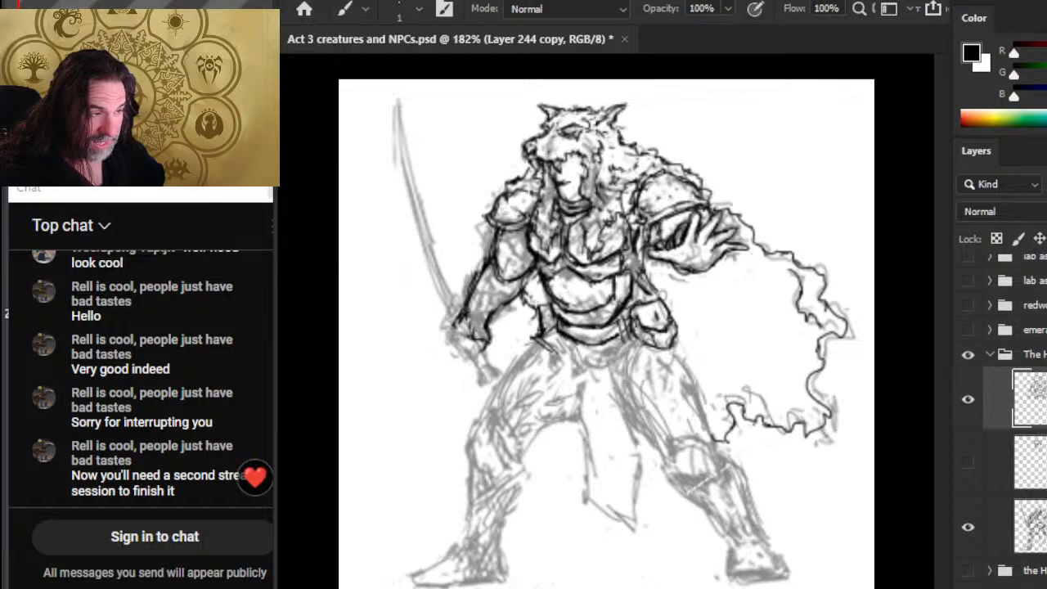
Ink the knuckles and fingers of the sword hand gripping the hilt, trimming overlapping lines with the eraser
key(e)
mouse_move(478, 344)
mouse_down()
mouse_move(491, 347)
mouse_move(480, 323)
mouse_move(463, 356)
mouse_move(473, 342)
mouse_move(483, 360)
mouse_move(468, 342)
mouse_move(484, 354)
mouse_move(486, 330)
mouse_up()
key(b)
key(e)
key(b)
key(e)
key(b)
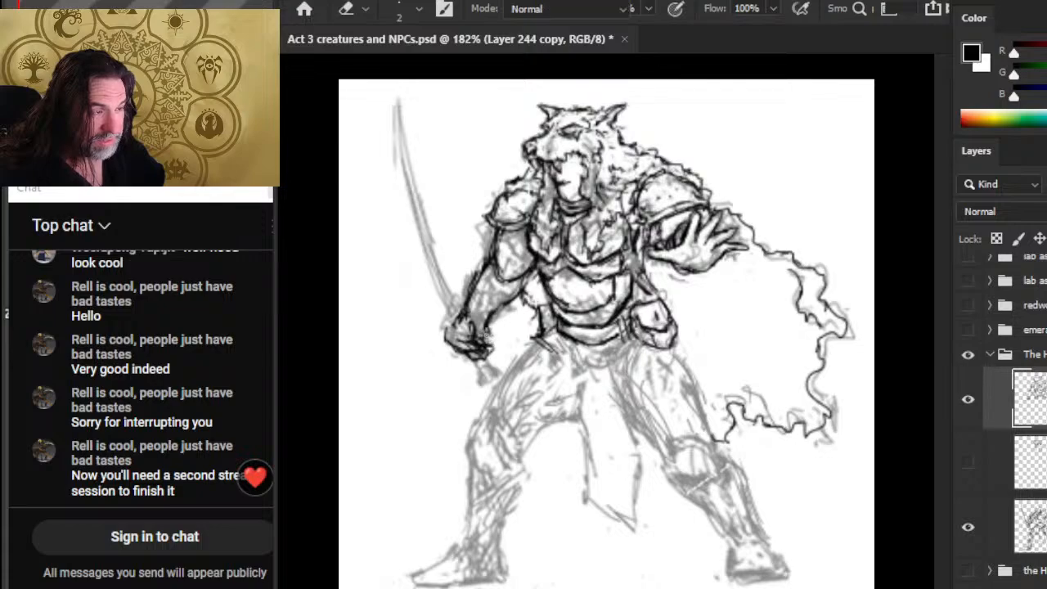
Refine the sword hand's back and knuckles around the grip, erasing overlapping lines and re-inking cleaner ones
key(e)
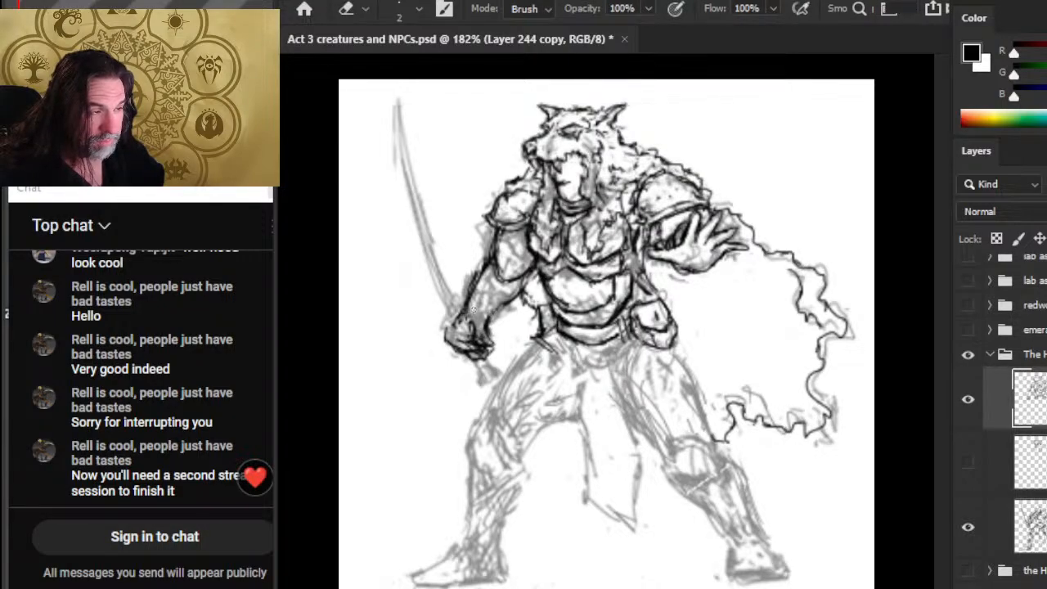
key(b)
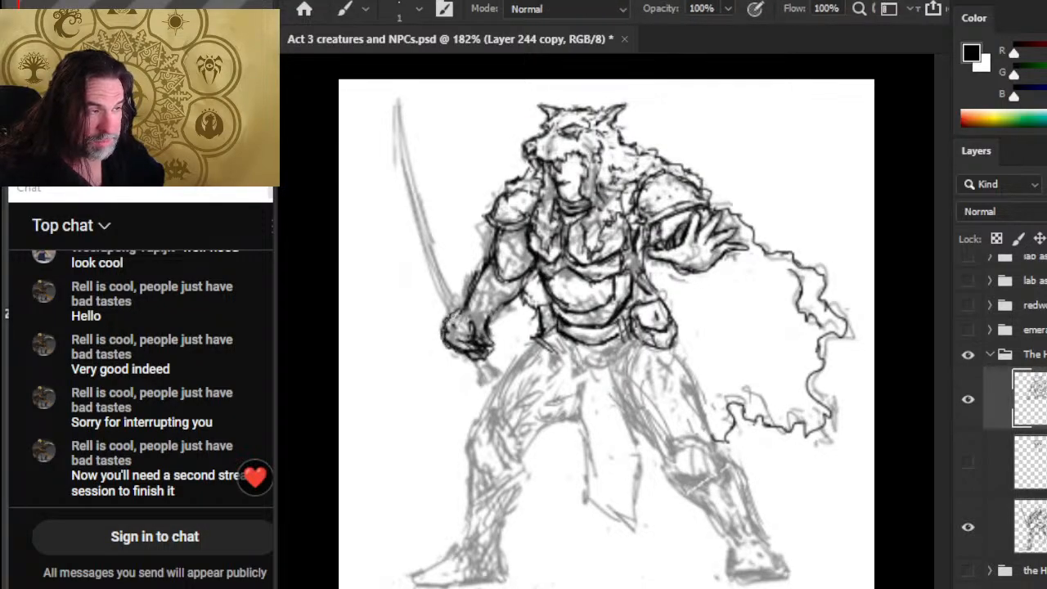
key(e)
mouse_move(469, 311)
mouse_down()
mouse_move(474, 270)
mouse_move(491, 250)
mouse_move(450, 347)
mouse_move(441, 335)
mouse_move(482, 361)
mouse_move(474, 323)
mouse_move(488, 352)
mouse_up()
key(b)
key(e)
key(b)
key(e)
key(b)
key(e)
key(b)
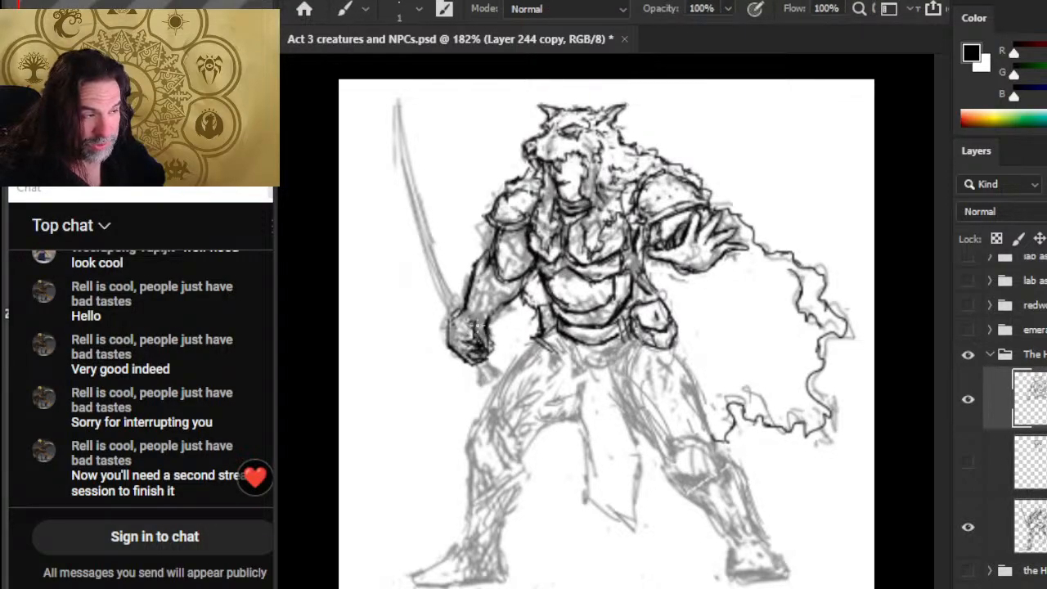
Re-ink the outer edge of the sword fist and the area below the wrist, erasing excess lines around the fingers
key(e)
key(b)
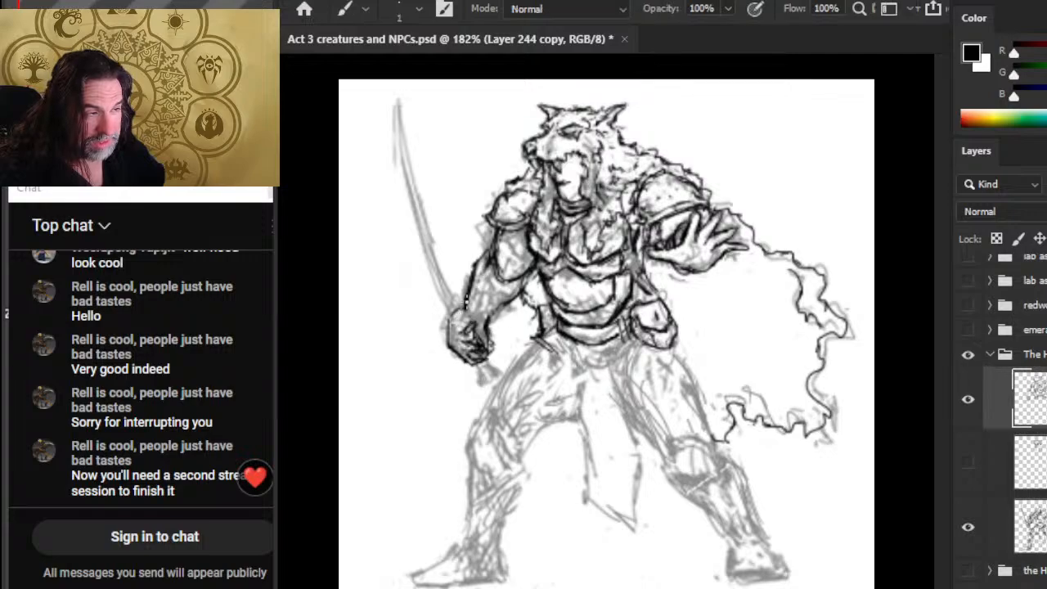
key(e)
drag(448, 342, 473, 357)
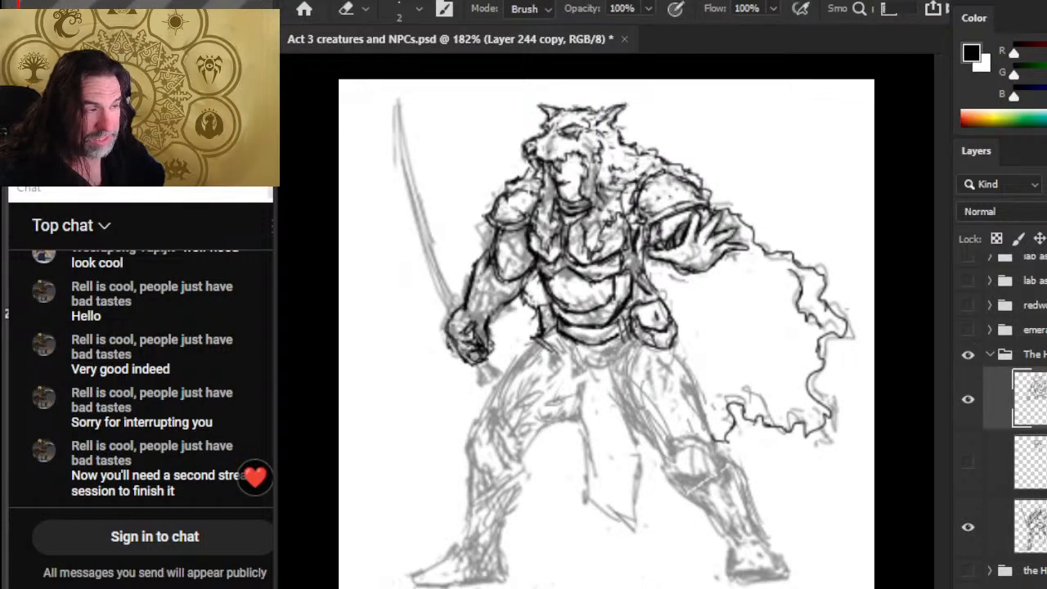
key(b)
drag(455, 302, 463, 314)
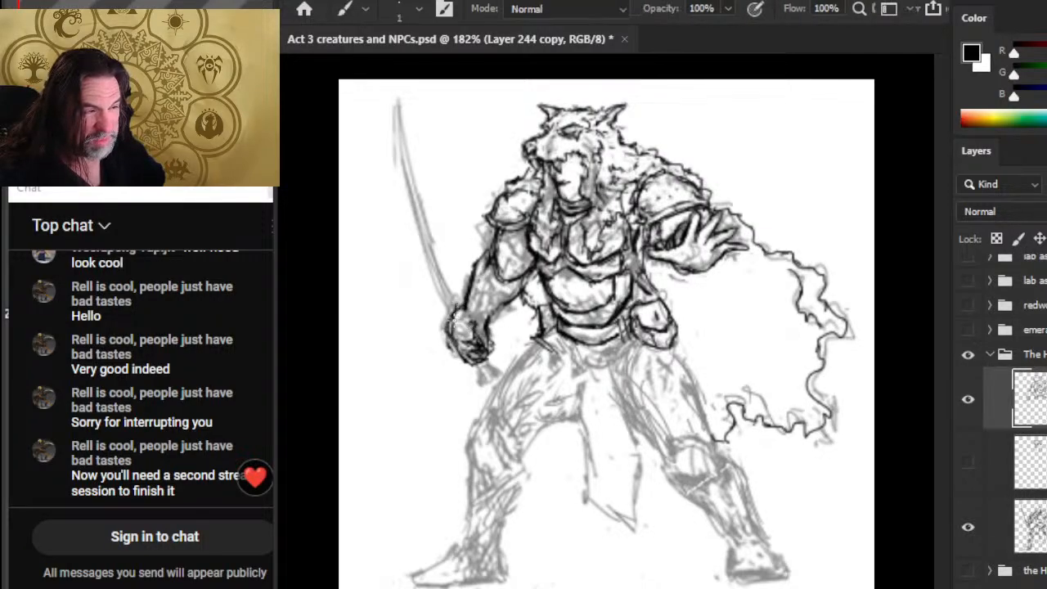
key(e)
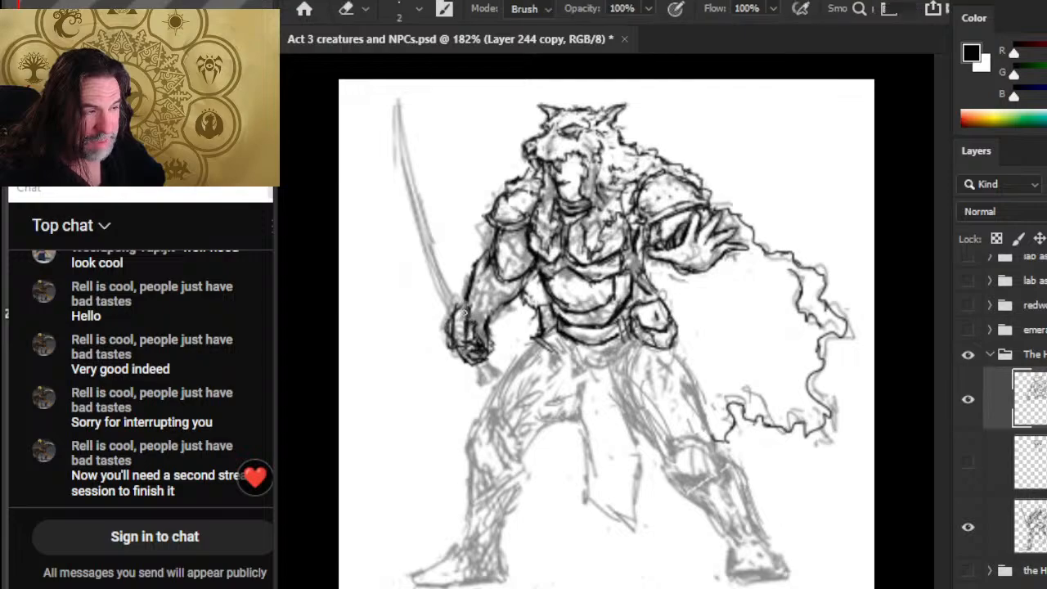
key(b)
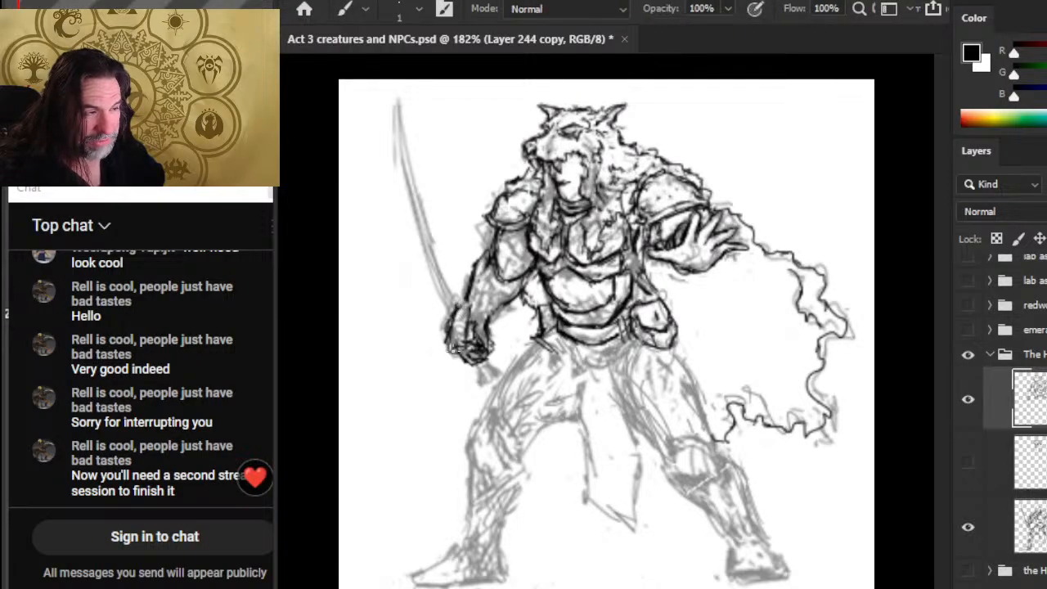
Ink the straight upright edges of the guard over the back of the sword hand and clean up between them
drag(474, 324, 471, 306)
key(e)
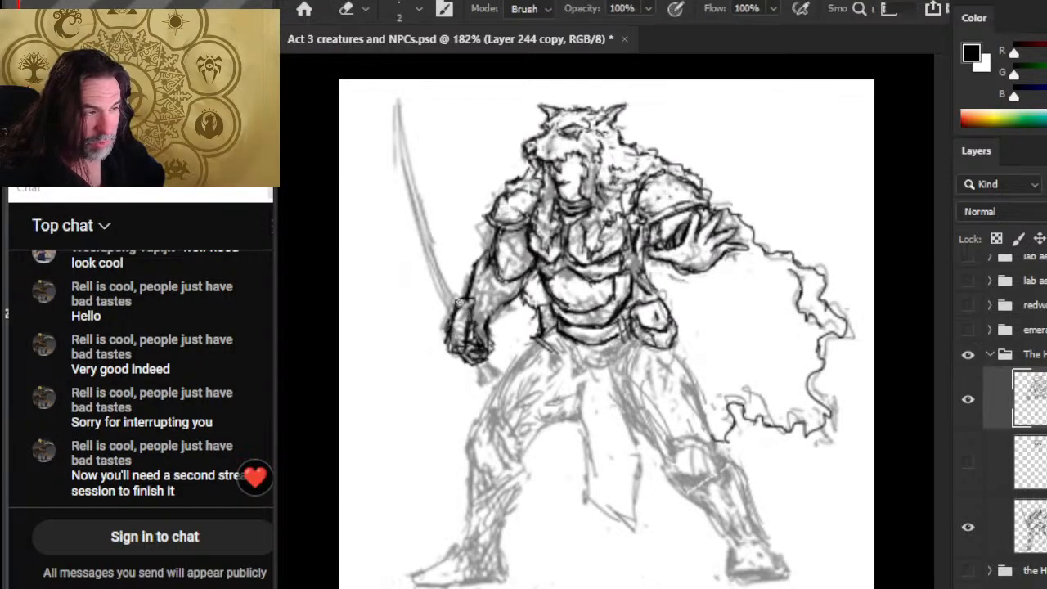
key(b)
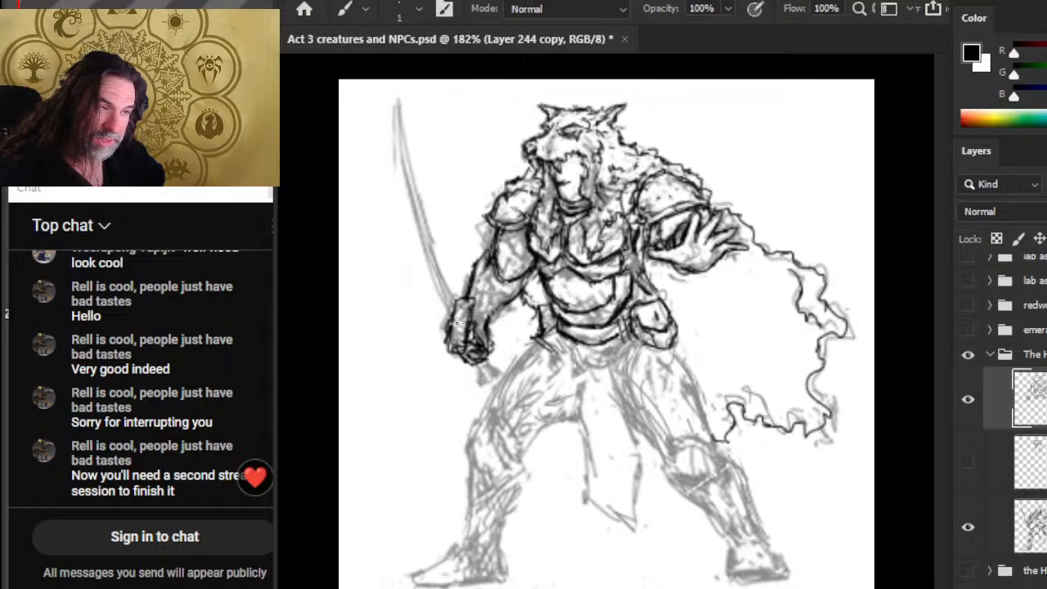
key(e)
key(b)
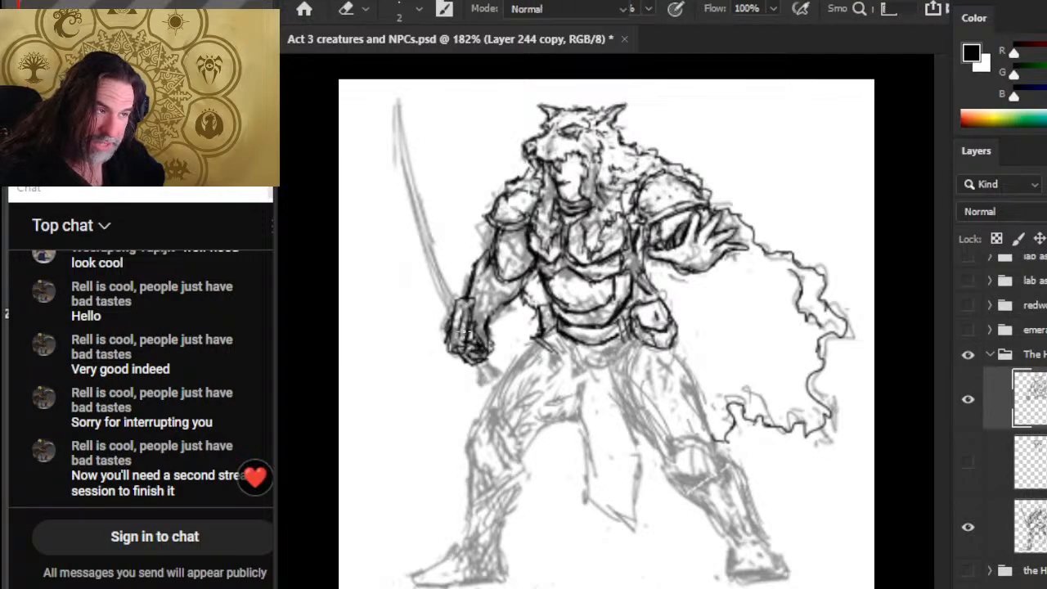
key(e)
key(b)
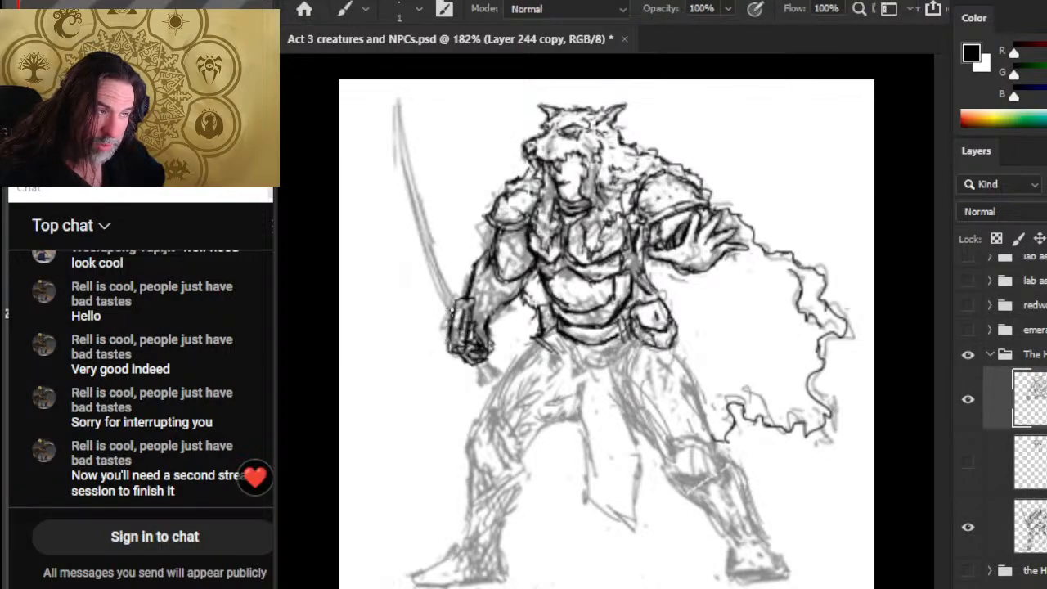
key(e)
key(b)
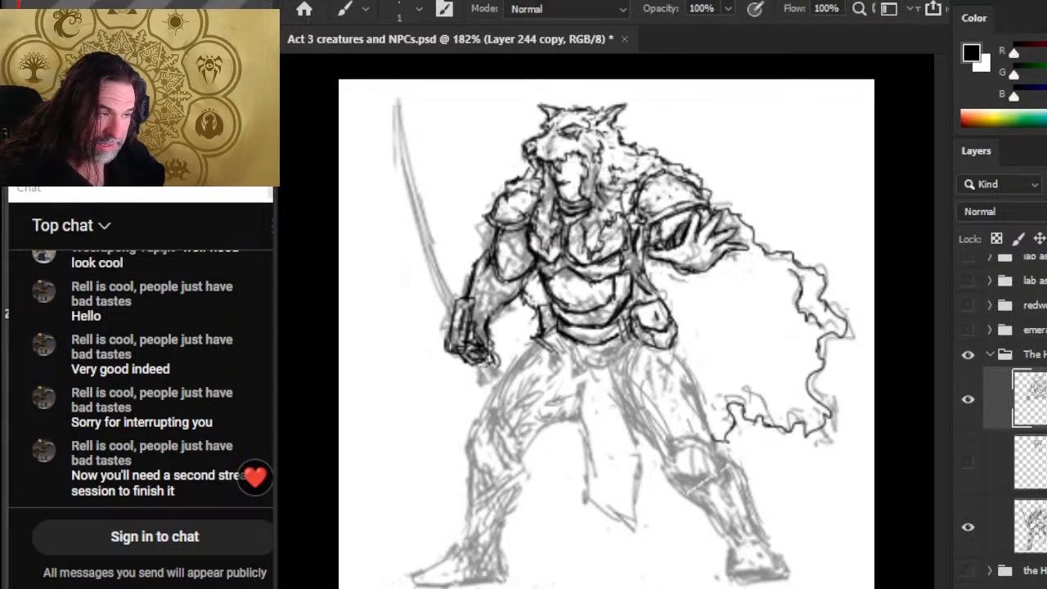
Ink the rounded hilt end below the sword fist and tidy the lines where it meets the fingers
key(e)
key(b)
drag(491, 365, 483, 331)
key(e)
key(b)
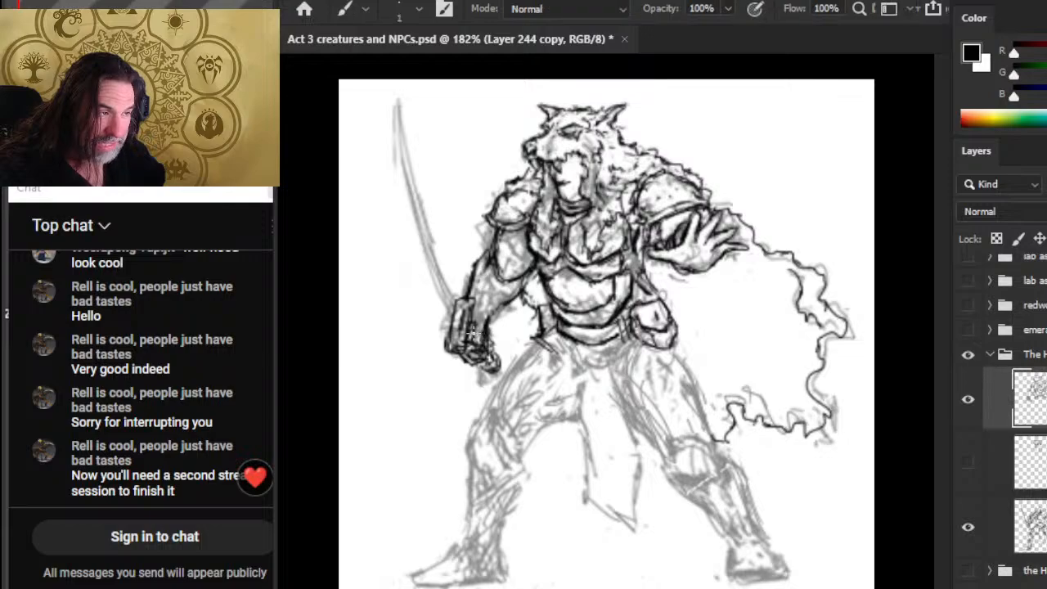
key(e)
key(b)
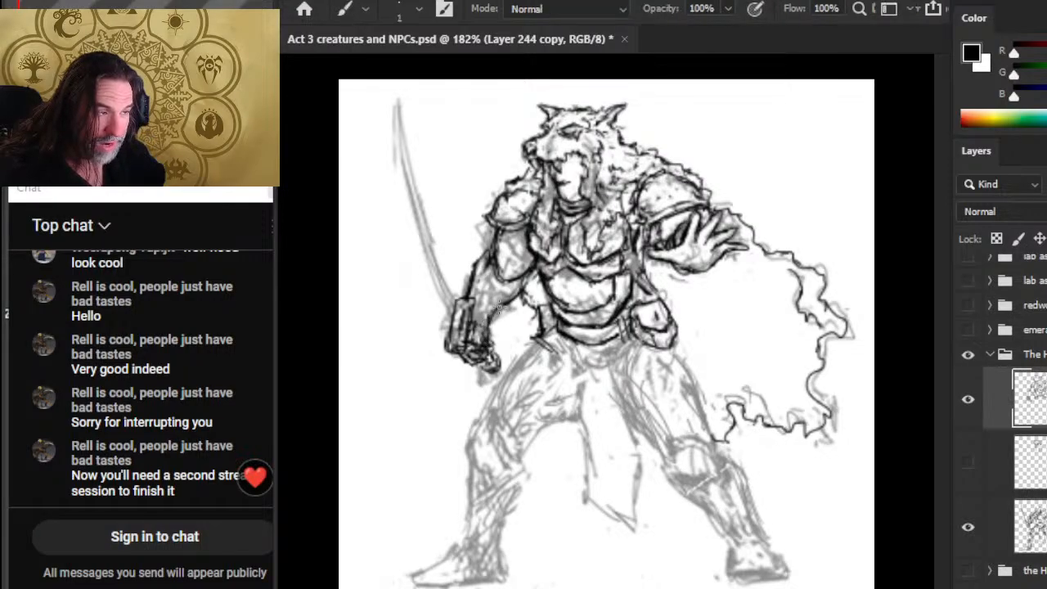
Ink the wrist between forearm and hand guard, and darken the forearm's outer contour down to the guard
mouse_move(496, 311)
mouse_down()
mouse_move(488, 336)
mouse_move(495, 316)
mouse_move(468, 301)
mouse_move(462, 315)
mouse_up()
key(e)
key(b)
key(e)
key(b)
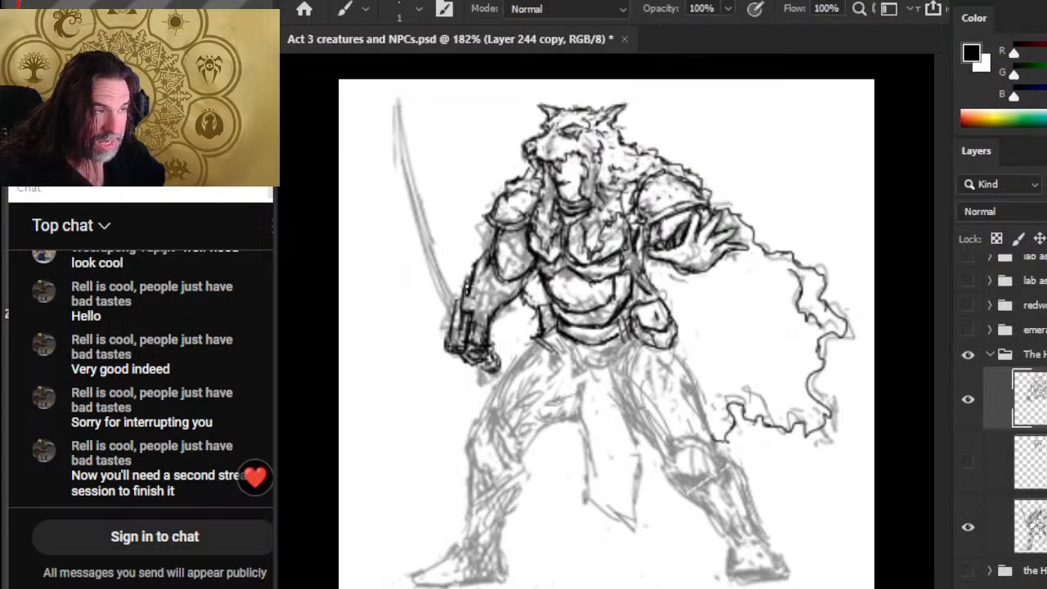
drag(474, 268, 460, 313)
Erase stray lines inside the sword arm from the forearm toward the elbow and touch up the inking
key(z)
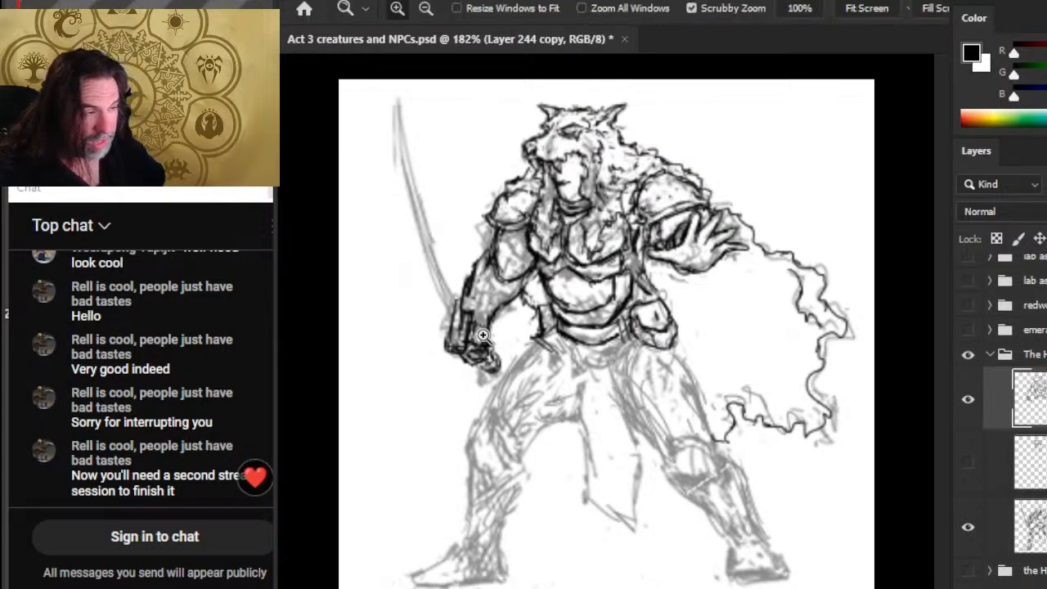
drag(467, 341, 442, 331)
key(e)
drag(503, 307, 520, 259)
key(b)
key(e)
key(b)
key(e)
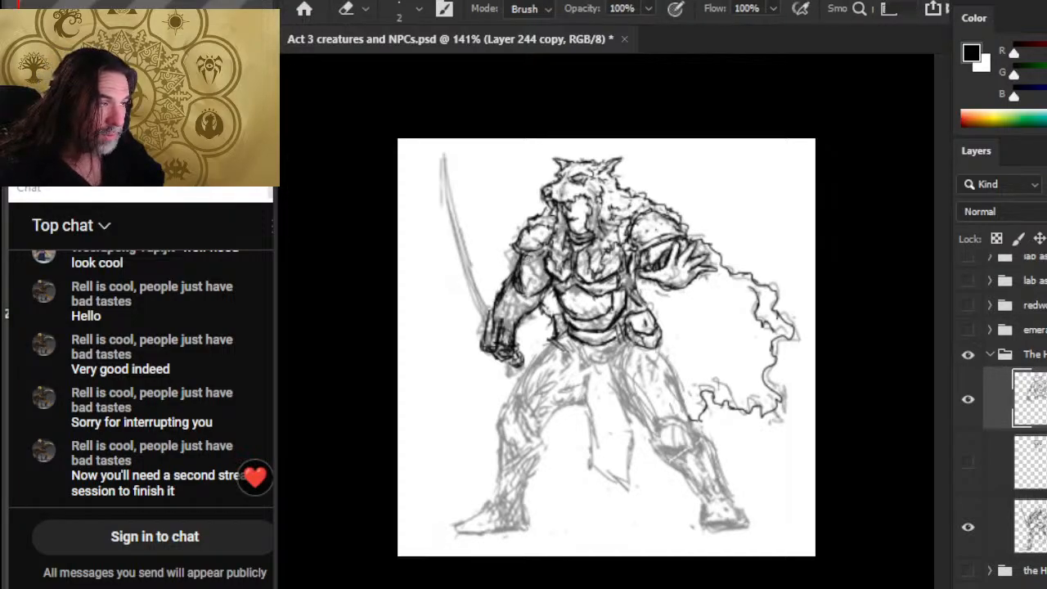
key(b)
key(e)
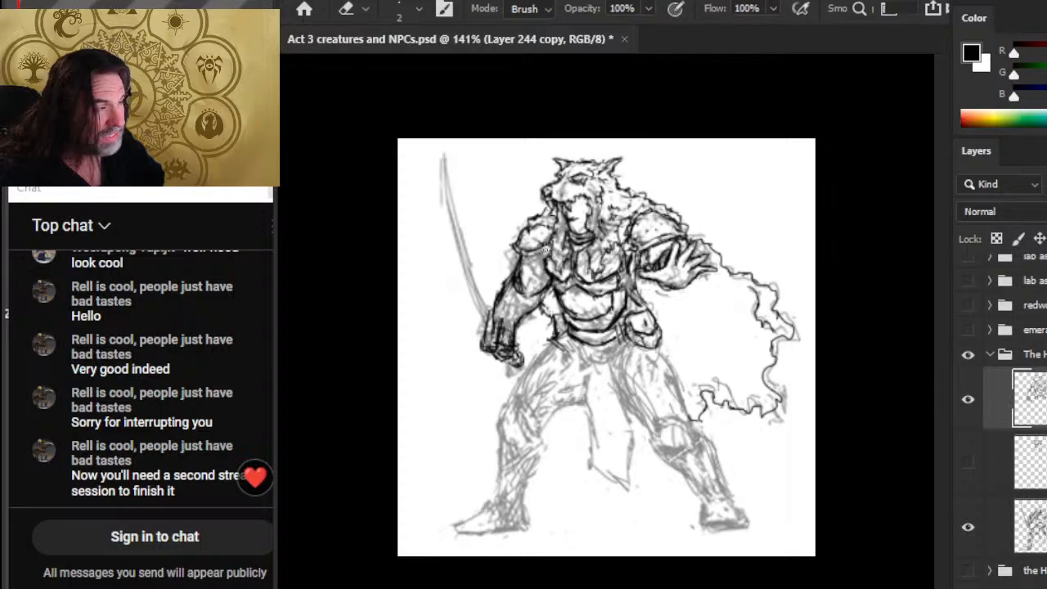
Ink the lower rim of the sword-side shoulder guard and the breastplate's edge beside the upper arm
key(b)
drag(531, 255, 552, 246)
key(e)
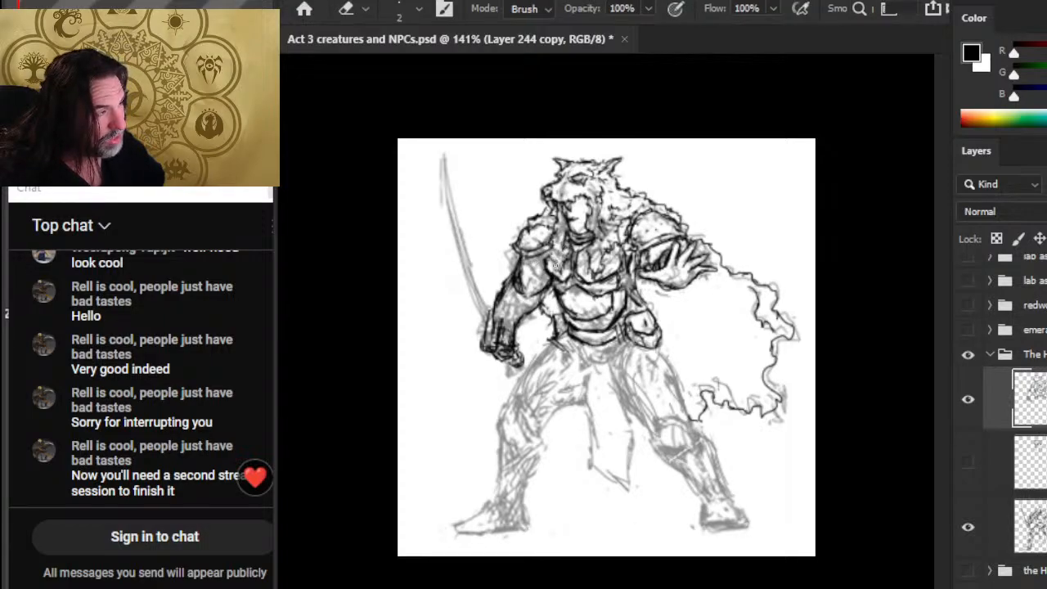
key(b)
key(e)
key(b)
drag(553, 266, 558, 283)
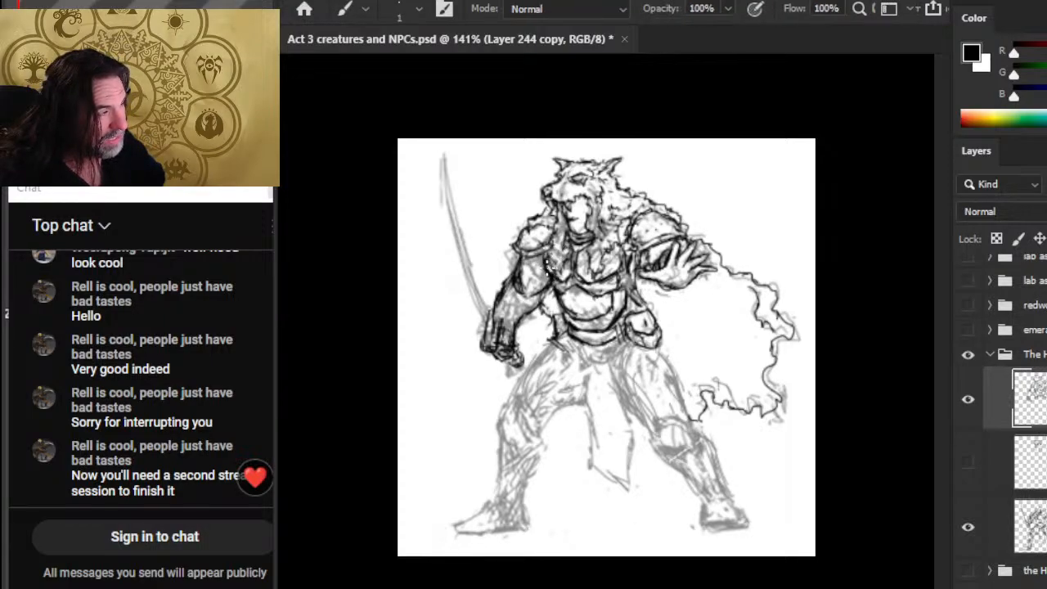
key(e)
key(b)
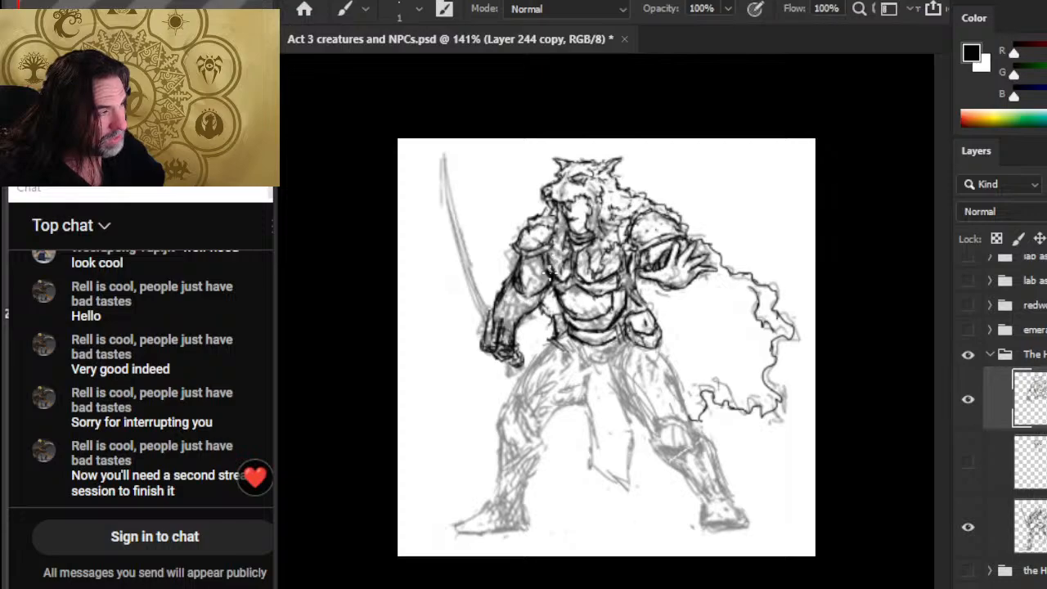
key(e)
key(b)
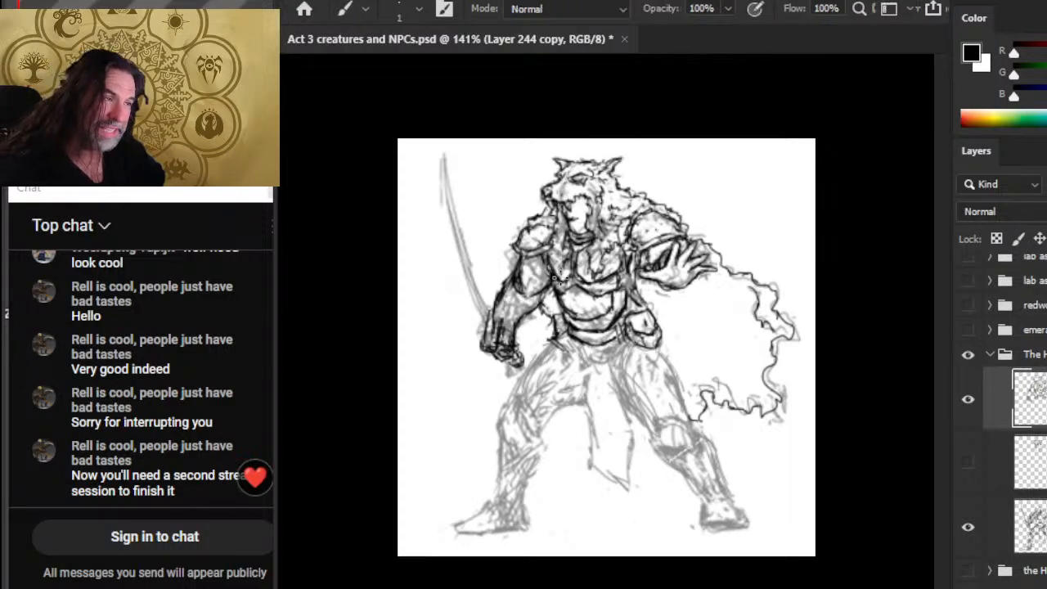
Clean up the gap between the sword-side upper arm and the breastplate with alternating eraser and brush touches
key(e)
key(b)
key(e)
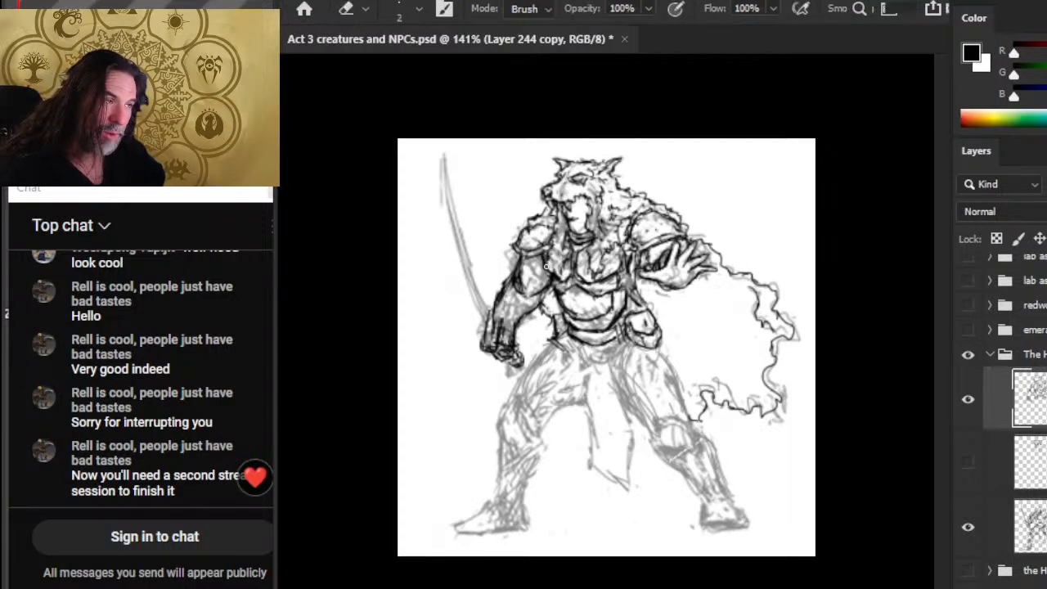
key(b)
key(e)
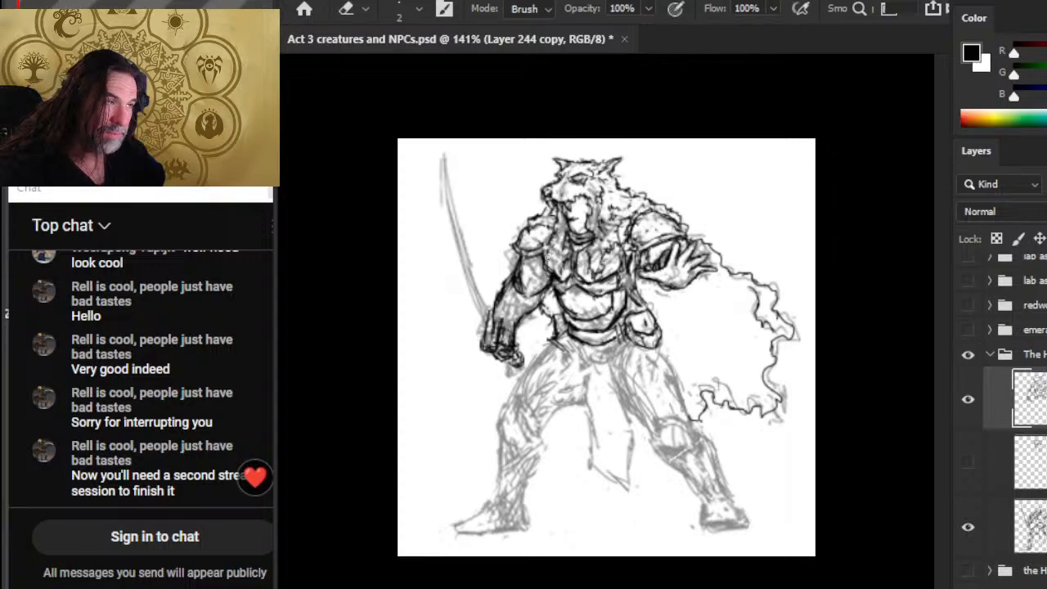
key(b)
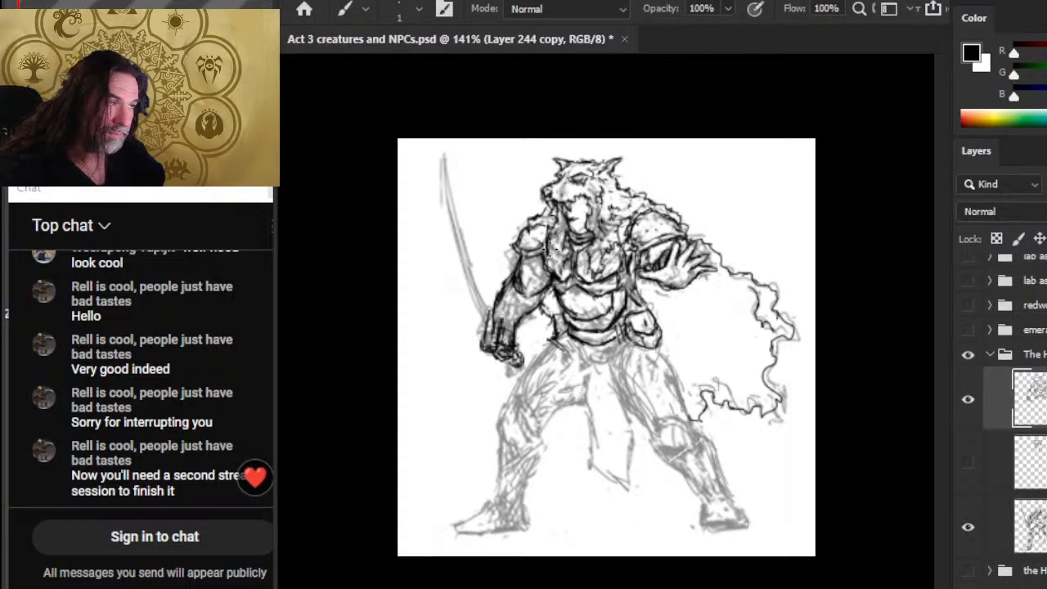
key(e)
key(b)
key(e)
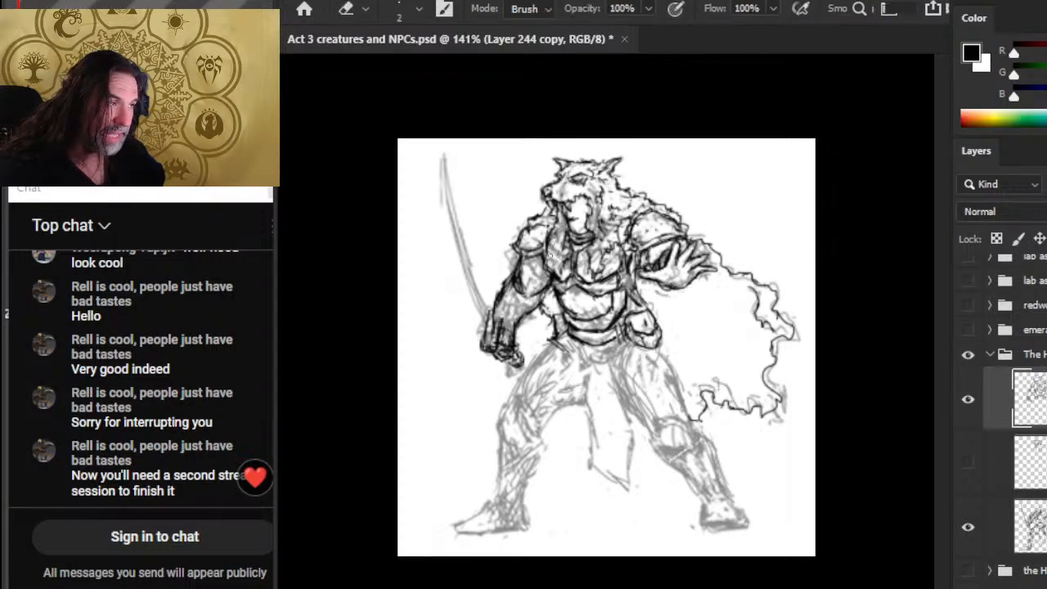
key(b)
key(e)
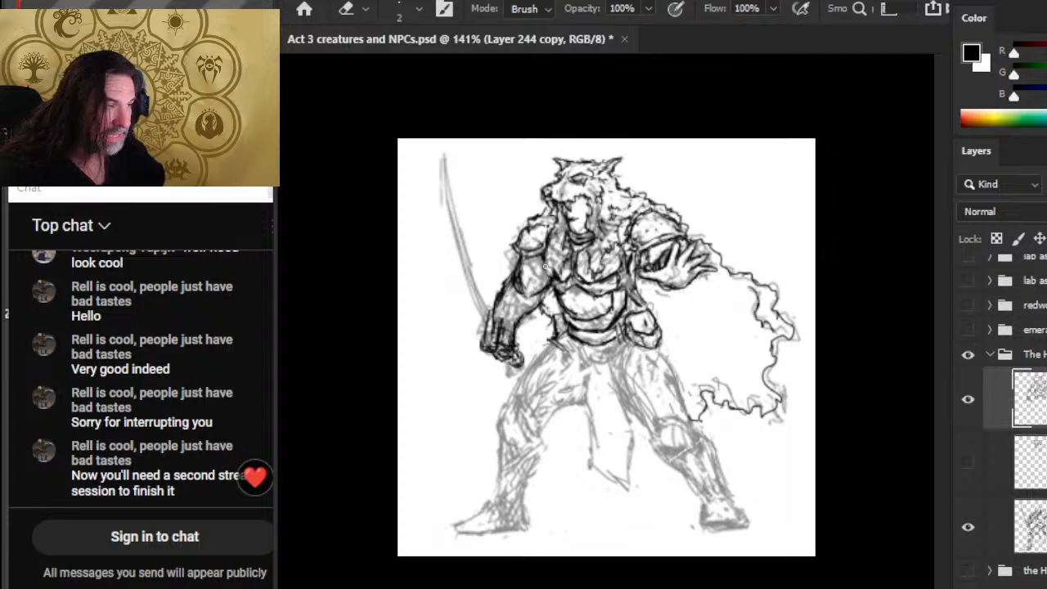
key(b)
key(e)
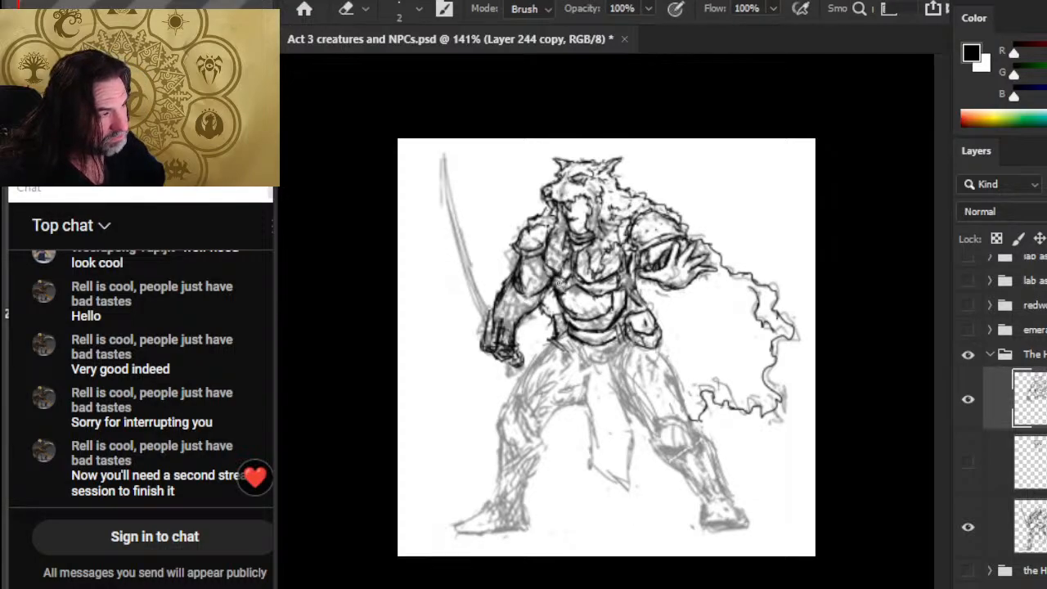
Re-ink the breastplate's lower side edge next to the sword arm, trimming excess lines down to the waist
key(b)
key(e)
key(b)
mouse_move(557, 264)
mouse_down()
mouse_move(563, 281)
mouse_move(556, 278)
mouse_up()
key(e)
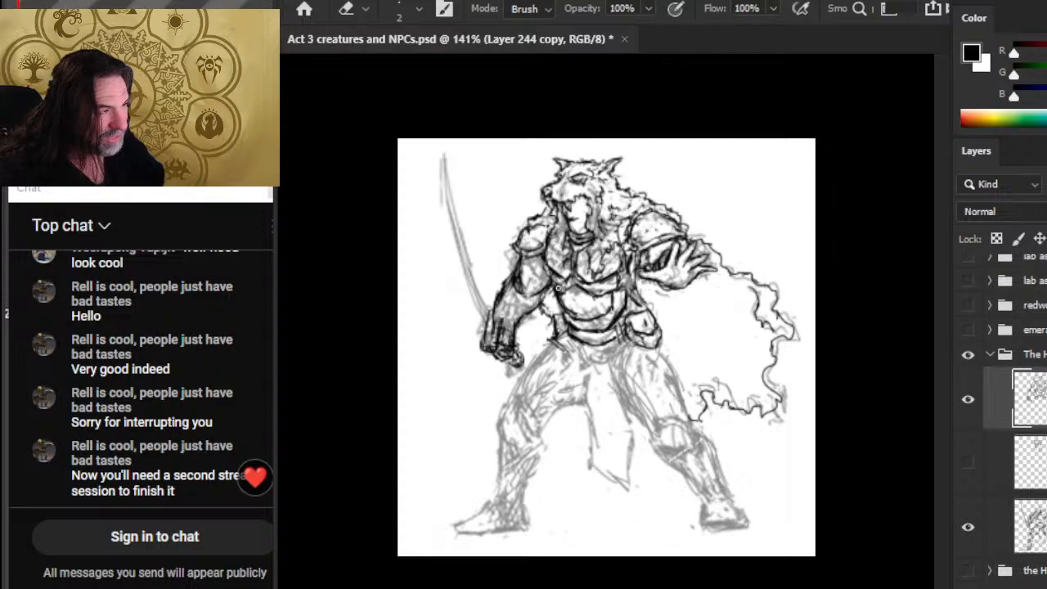
key(b)
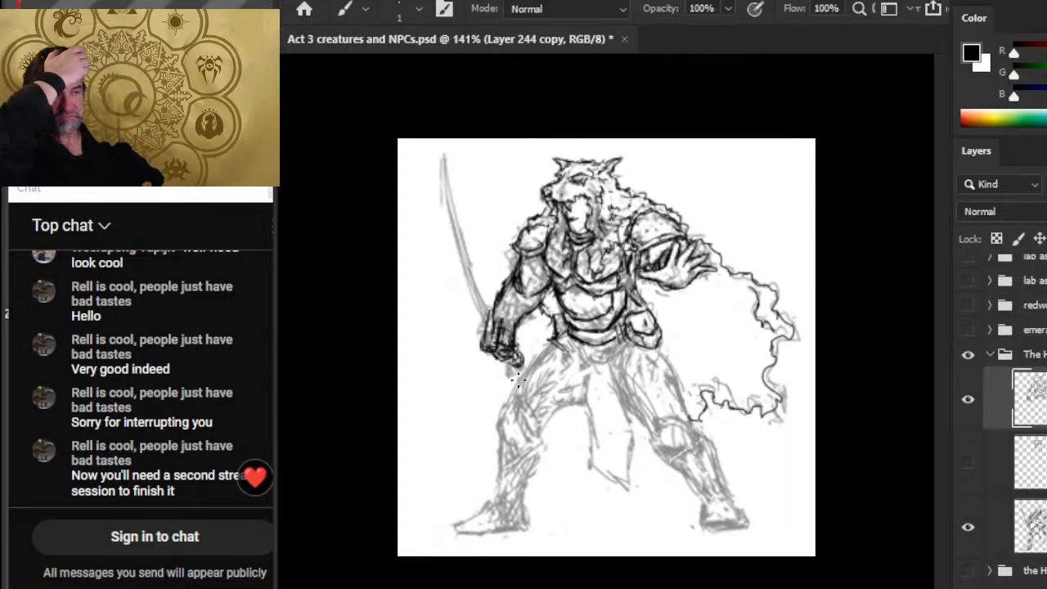
key(e)
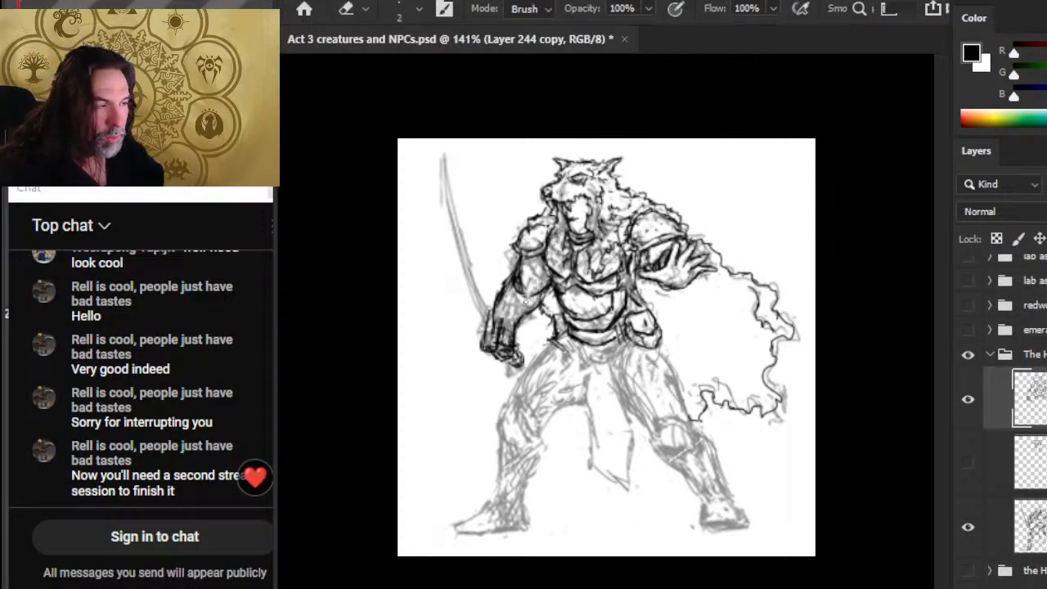
Rework the sword arm's forearm and elbow interior, erasing rough lines and inking the muscle contours
mouse_move(535, 311)
mouse_down()
mouse_move(499, 309)
mouse_move(499, 287)
mouse_move(510, 296)
mouse_move(530, 267)
mouse_move(518, 265)
mouse_move(521, 291)
mouse_move(516, 265)
mouse_move(514, 297)
mouse_move(517, 272)
mouse_up()
key(b)
key(e)
key(b)
key(e)
key(b)
key(e)
mouse_move(520, 280)
mouse_down()
mouse_move(521, 253)
mouse_move(522, 294)
mouse_move(557, 280)
mouse_move(550, 270)
mouse_move(533, 314)
mouse_move(553, 281)
mouse_move(540, 308)
mouse_move(551, 332)
mouse_move(540, 297)
mouse_up()
Refine the sword arm's inner forearm and elbow lines, erasing stray marks up to the shoulder guard
key(b)
key(e)
key(b)
key(e)
key(b)
key(e)
drag(518, 253, 515, 249)
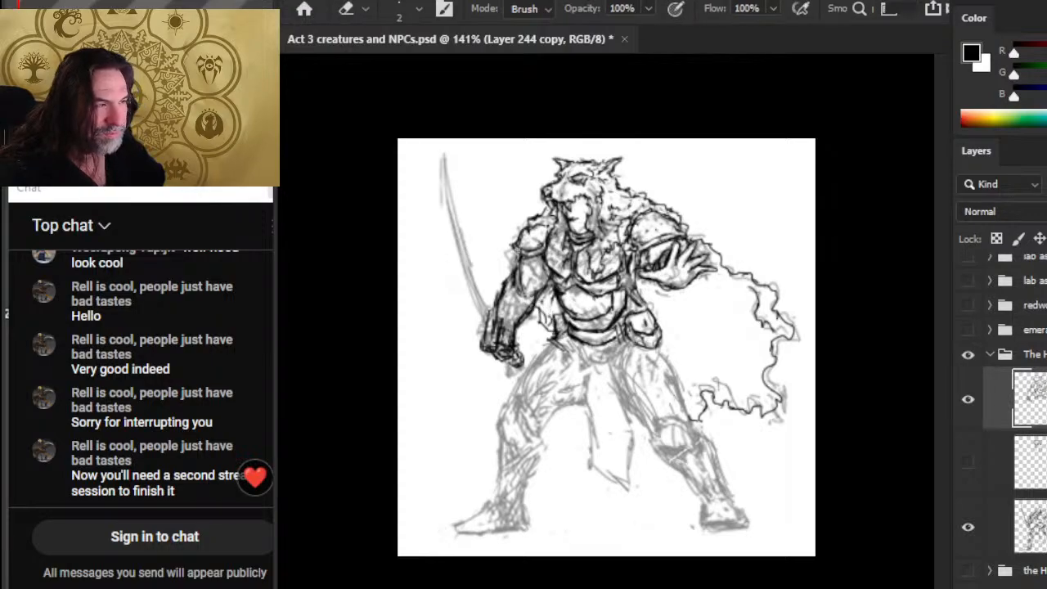
Ink details from the sword-side shoulder guard across the breastplate, trimming rough lines over the chest
key(b)
mouse_move(534, 214)
mouse_down()
mouse_move(516, 244)
mouse_move(540, 222)
mouse_move(567, 260)
mouse_move(554, 235)
mouse_move(604, 240)
mouse_move(597, 273)
mouse_up()
key(e)
key(b)
key(e)
key(b)
key(e)
key(b)
key(e)
key(b)
Ink the wolf pelt's fur between the chest and the cloak-side shoulder guard, erasing overlapping strokes
mouse_move(607, 235)
mouse_down()
mouse_move(617, 250)
mouse_move(605, 256)
mouse_move(617, 220)
mouse_up()
key(e)
key(b)
key(e)
key(b)
mouse_move(642, 211)
mouse_down()
mouse_move(612, 222)
mouse_move(608, 244)
mouse_up()
key(e)
key(b)
key(e)
key(b)
Ink the fur edge and collar below the wolf's jaw and clean up the surrounding lines
mouse_move(558, 221)
mouse_down()
mouse_move(558, 236)
mouse_move(577, 230)
mouse_up()
key(e)
key(b)
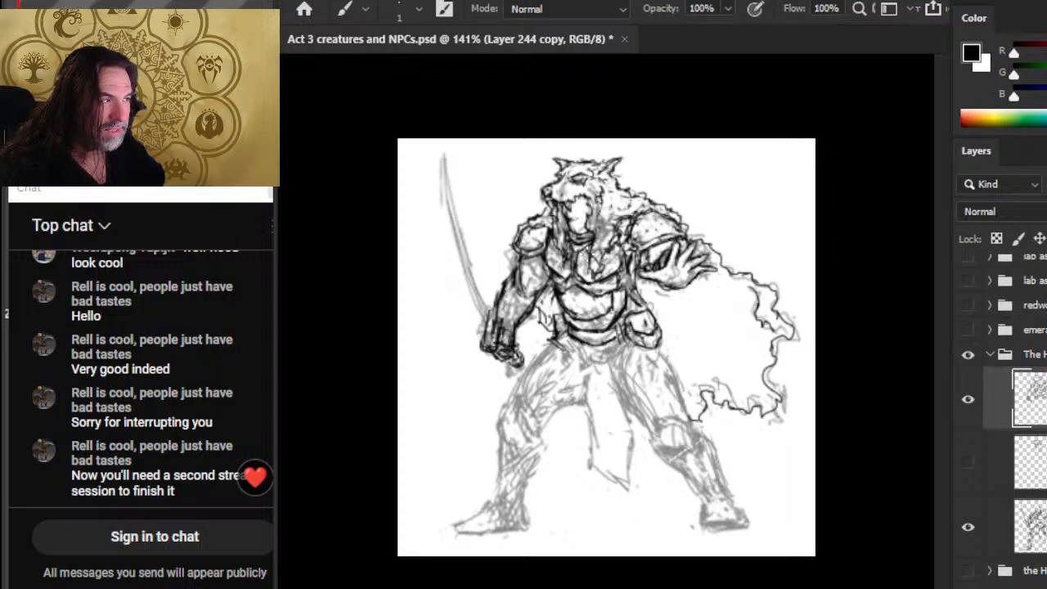
key(e)
key(b)
Ink the folds at the sword-side hip below the belt and the thigh's outer contour toward the knee
drag(545, 317, 566, 352)
mouse_move(562, 339)
mouse_down()
mouse_move(575, 359)
mouse_move(565, 367)
mouse_move(537, 358)
mouse_up()
drag(546, 342, 517, 406)
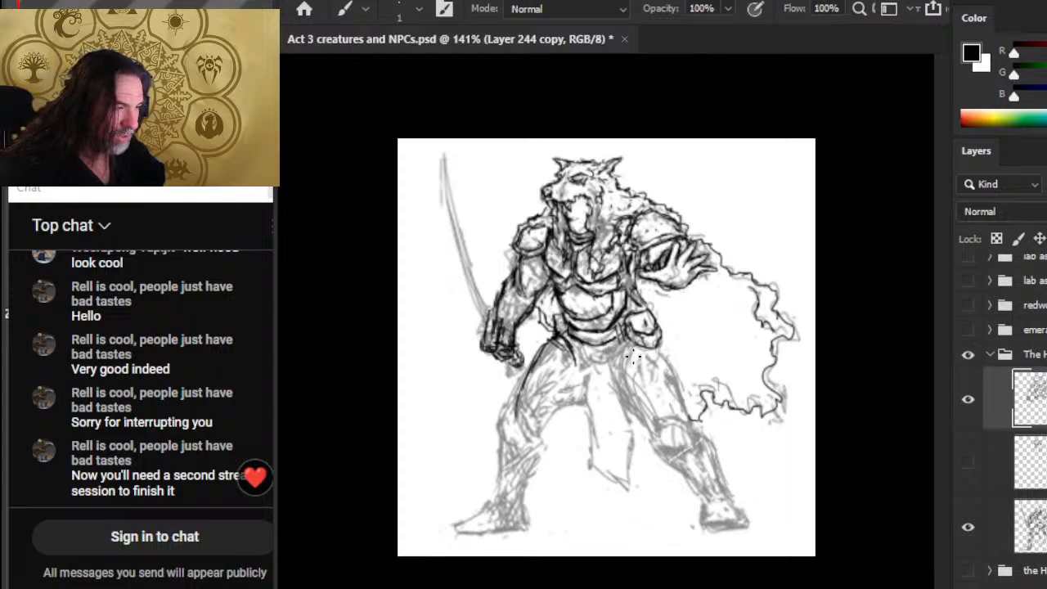
Ink the inner and outer contours of the cloak-side thigh from the belt pouch down to the knee, trimming stray lines
drag(634, 340, 625, 406)
mouse_move(627, 361)
mouse_down()
mouse_move(632, 397)
mouse_move(658, 428)
mouse_up()
key(e)
drag(630, 389, 635, 400)
key(b)
mouse_move(654, 344)
mouse_down()
mouse_move(679, 386)
mouse_move(687, 434)
mouse_move(695, 427)
mouse_move(686, 431)
mouse_up()
key(e)
key(b)
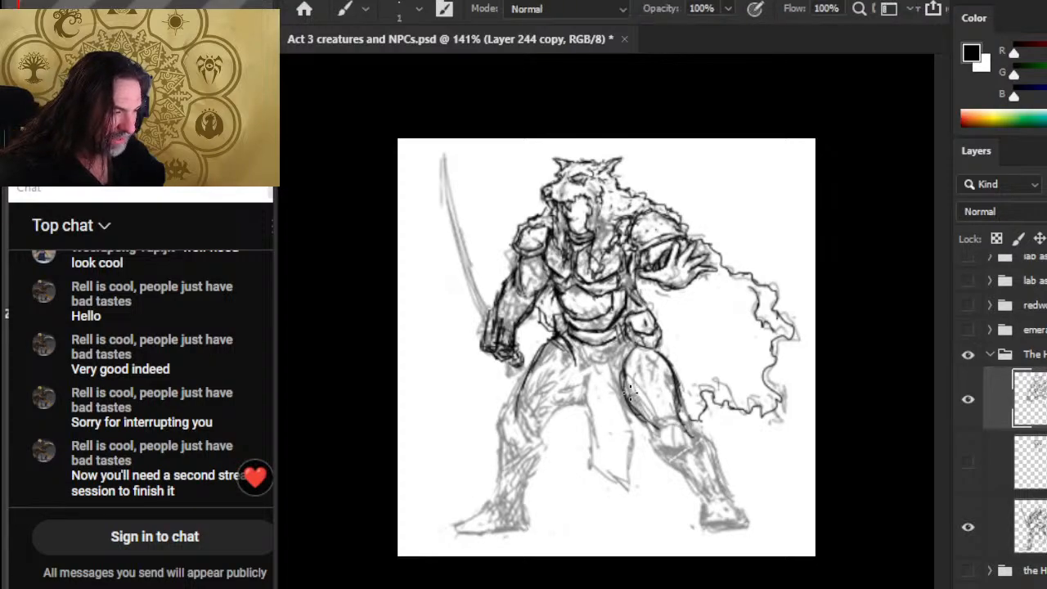
Ink the rounded knee guard on the cloak-side leg and erase overlapping strokes around it
drag(632, 402, 656, 437)
drag(636, 404, 659, 443)
key(e)
mouse_move(635, 399)
mouse_down()
mouse_move(646, 432)
mouse_move(672, 457)
mouse_move(661, 450)
mouse_move(694, 427)
mouse_up()
key(b)
key(e)
key(b)
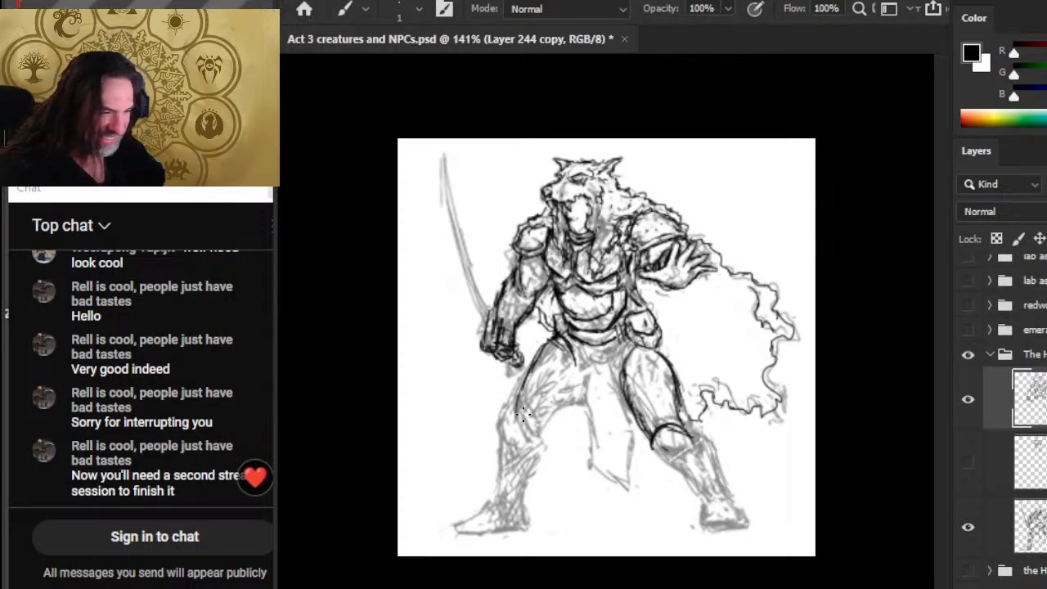
Ink the sword-side lower leg from the knee down, including the shin contours and the pointed boot
mouse_move(507, 408)
mouse_down()
mouse_move(530, 423)
mouse_move(512, 441)
mouse_move(516, 422)
mouse_move(534, 451)
mouse_move(501, 491)
mouse_up()
drag(504, 455, 502, 514)
mouse_move(530, 431)
mouse_down()
mouse_move(540, 453)
mouse_move(538, 519)
mouse_move(530, 515)
mouse_up()
mouse_move(494, 485)
mouse_down()
mouse_move(504, 507)
mouse_move(460, 537)
mouse_move(489, 536)
mouse_up()
mouse_move(519, 528)
mouse_down()
mouse_move(486, 533)
mouse_move(530, 529)
mouse_move(533, 493)
mouse_up()
key(e)
key(b)
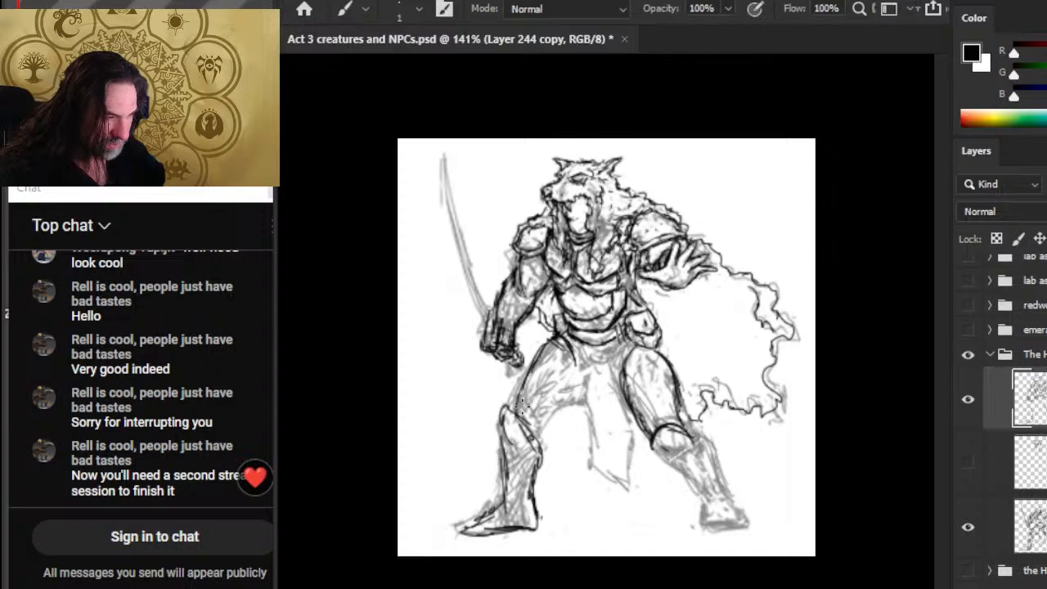
Refine the sword-side thigh's outer contour from the hip to the top of the knee, cleaning up rough lines
key(e)
key(b)
mouse_move(514, 398)
mouse_down()
mouse_move(528, 383)
mouse_move(508, 416)
mouse_up()
key(e)
key(b)
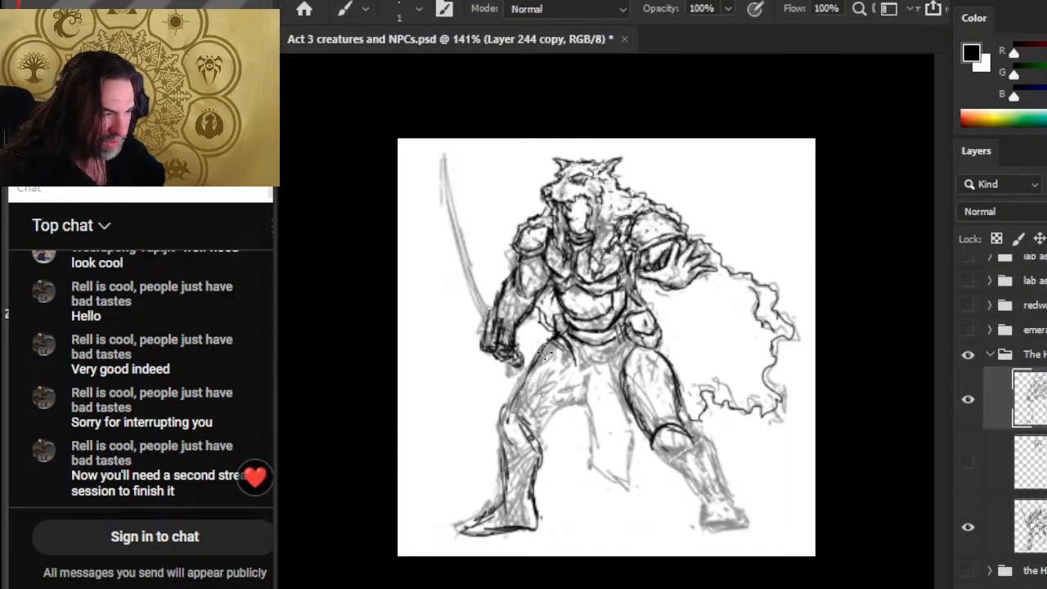
drag(543, 346, 513, 407)
drag(507, 419, 521, 385)
drag(542, 351, 519, 422)
Ink the sword-side inner thigh and the long cloth hanging from the belt between the legs, erasing stray lines
mouse_move(584, 377)
mouse_down()
mouse_move(584, 404)
mouse_move(548, 419)
mouse_move(538, 447)
mouse_up()
mouse_move(580, 359)
mouse_down()
mouse_move(589, 452)
mouse_move(612, 496)
mouse_move(630, 495)
mouse_move(625, 348)
mouse_move(675, 379)
mouse_move(656, 353)
mouse_move(594, 392)
mouse_move(612, 346)
mouse_move(584, 396)
mouse_up()
key(e)
key(b)
key(e)
key(b)
key(e)
key(b)
drag(599, 353, 578, 421)
Ink both contours of the cloak-side lower leg from the knee guard down to the boot
mouse_move(649, 341)
mouse_down()
mouse_move(692, 440)
mouse_move(708, 448)
mouse_move(747, 524)
mouse_up()
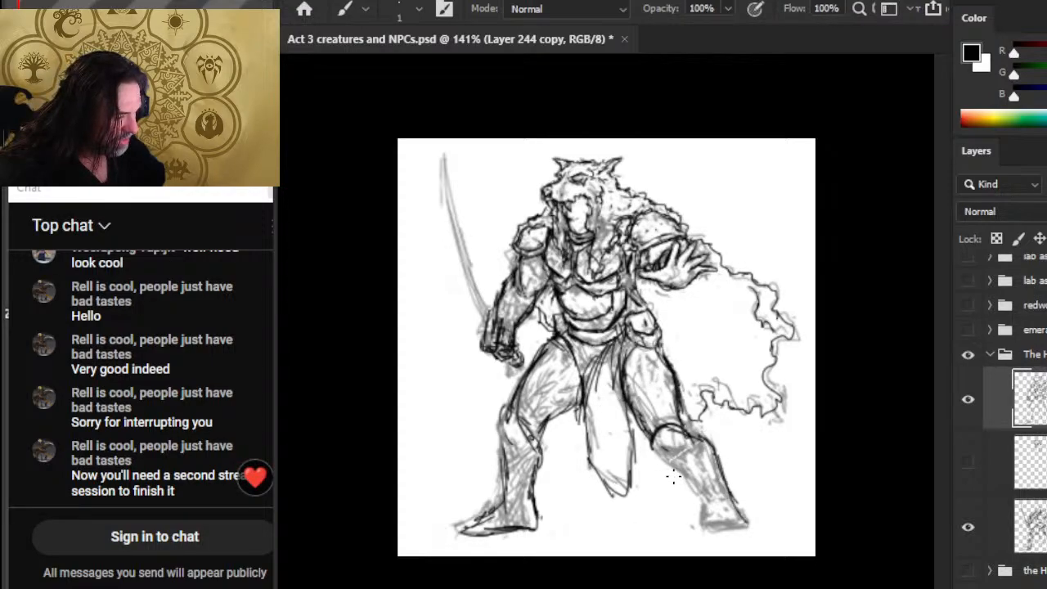
mouse_move(652, 444)
mouse_down()
mouse_move(691, 482)
mouse_move(715, 530)
mouse_up()
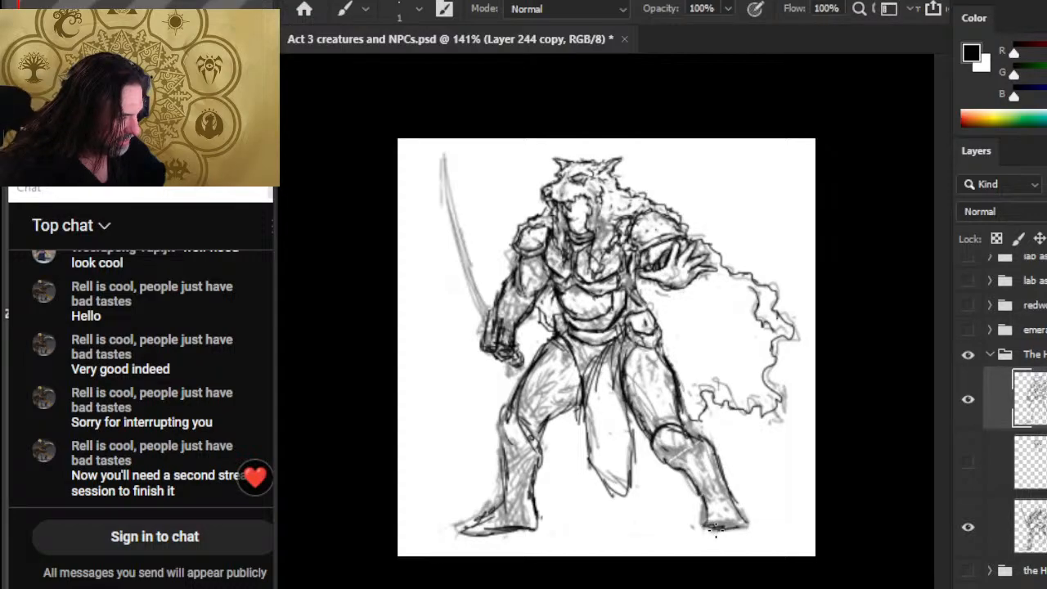
Move The Houndsman group slightly down on the canvas and rotate it 0.07° with Free Transform
key(z)
drag(726, 490, 652, 459)
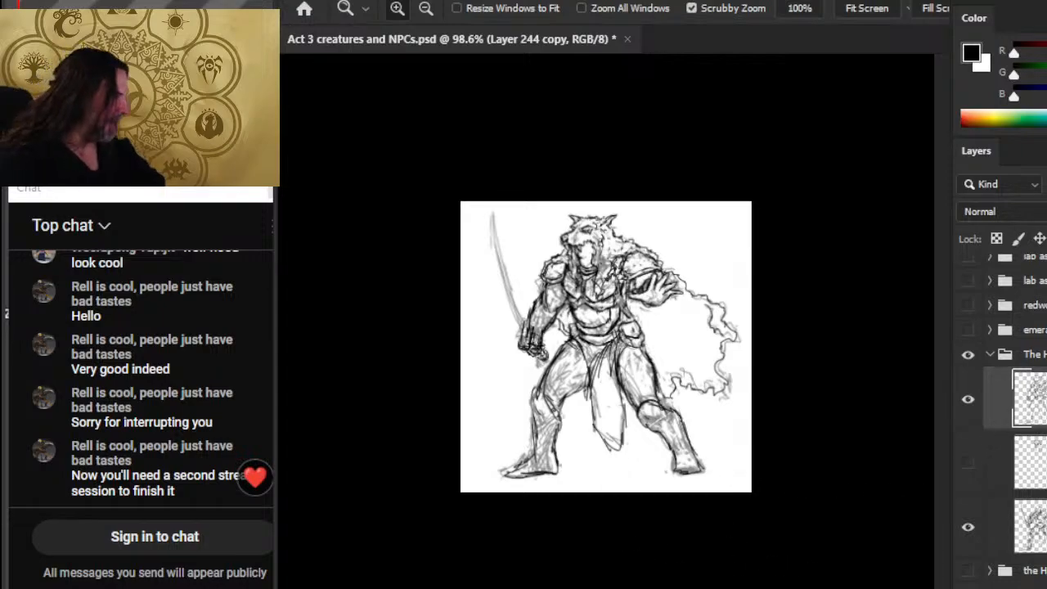
click(1026, 354)
key(v)
drag(652, 377, 652, 381)
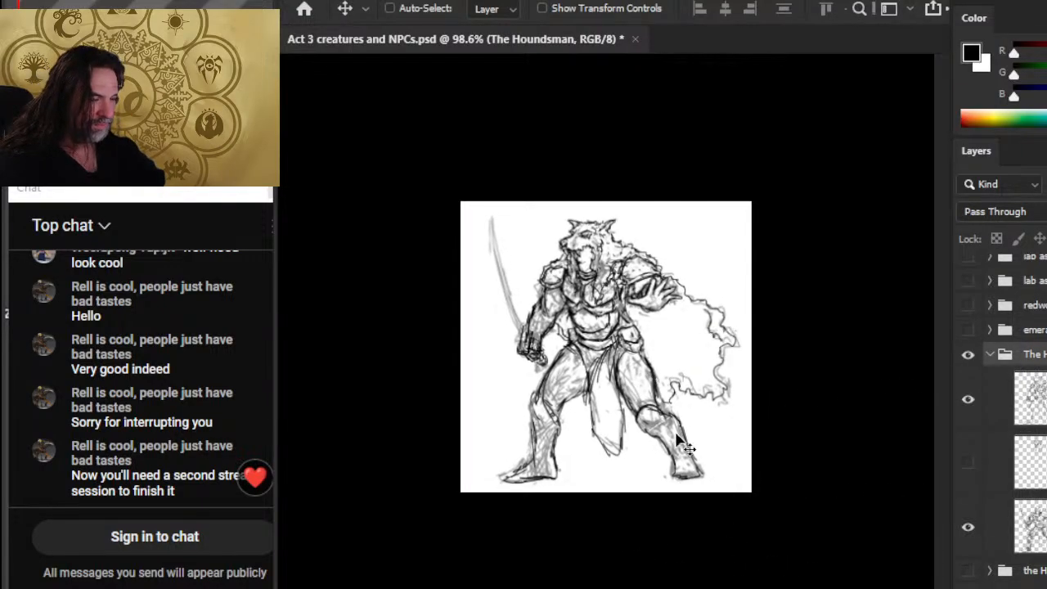
key(l)
right_click(694, 358)
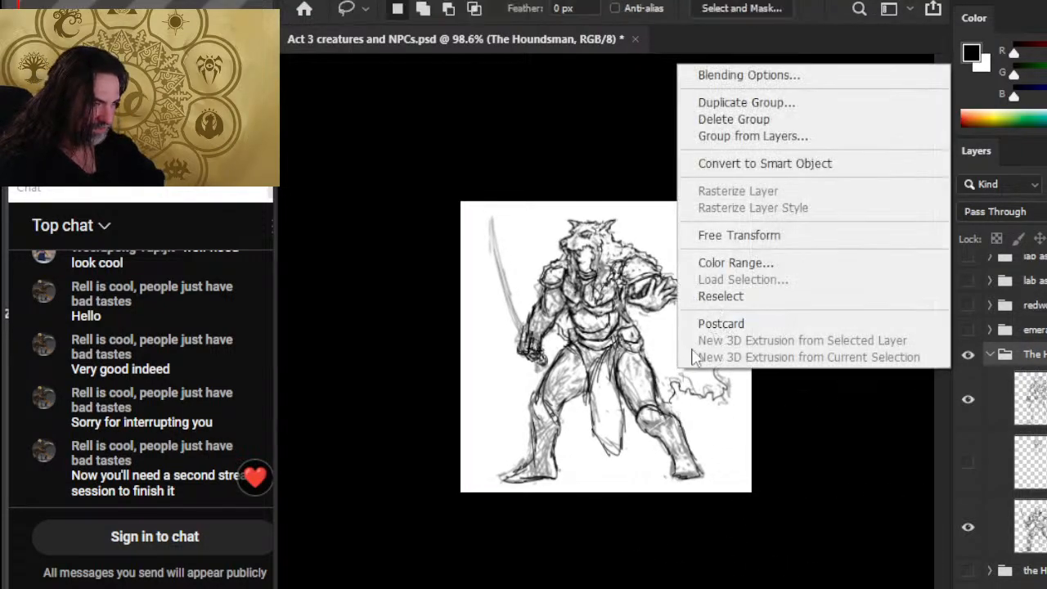
click(777, 235)
drag(799, 226, 796, 222)
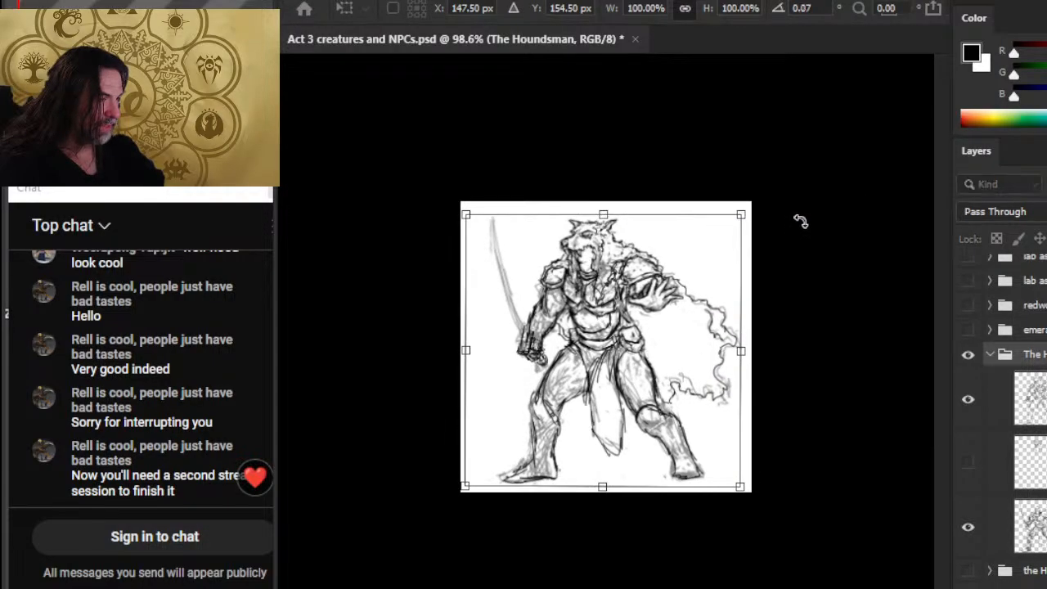
key(Return)
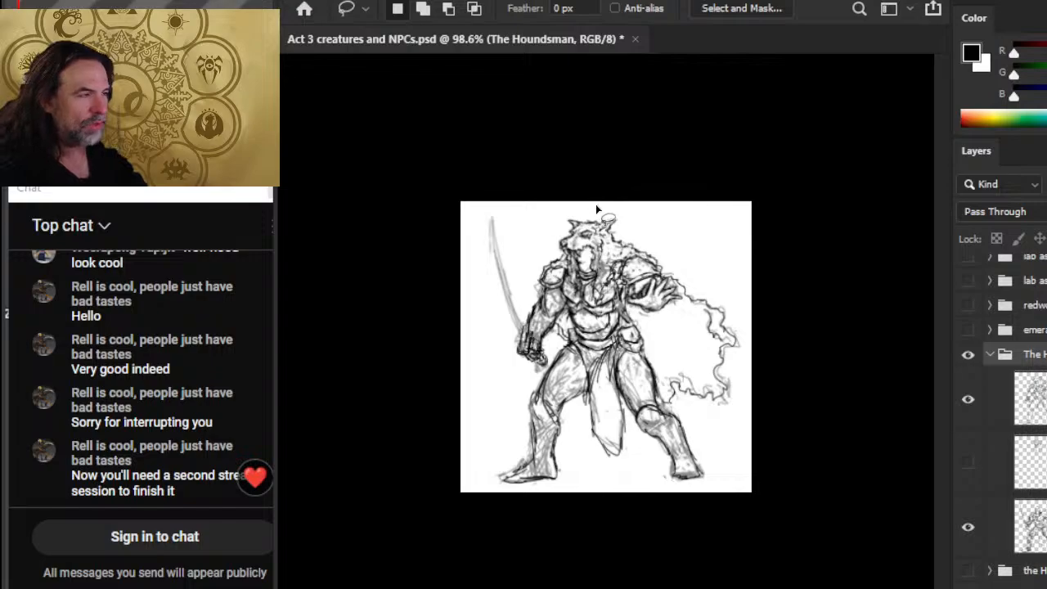
Clear any selection around the wolf head and save the document
mouse_move(602, 215)
mouse_down()
mouse_move(544, 223)
mouse_move(538, 241)
mouse_move(562, 266)
mouse_up()
key(ctrl+d)
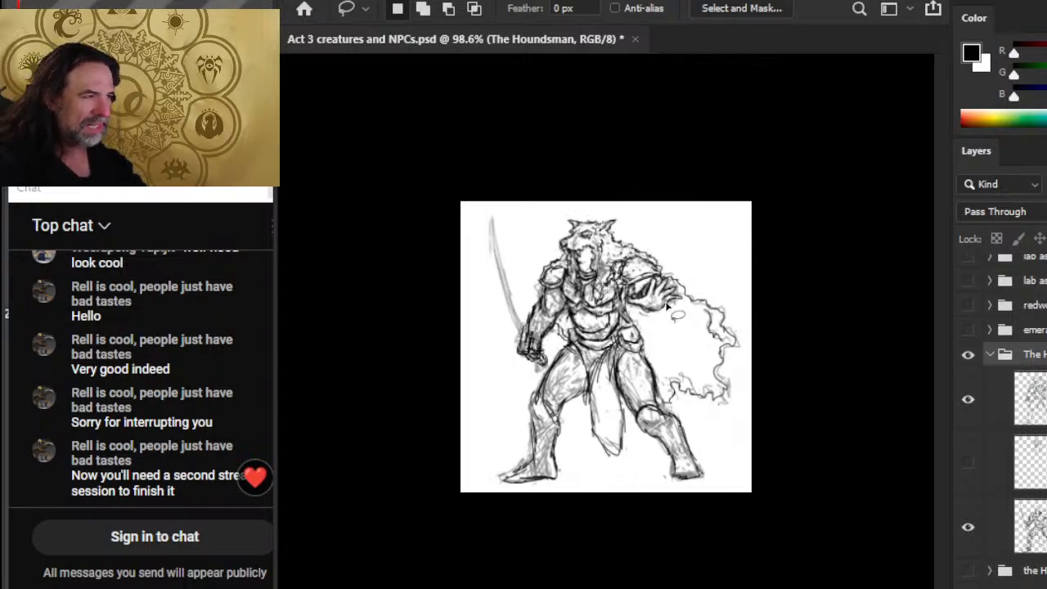
key(ctrl+s)
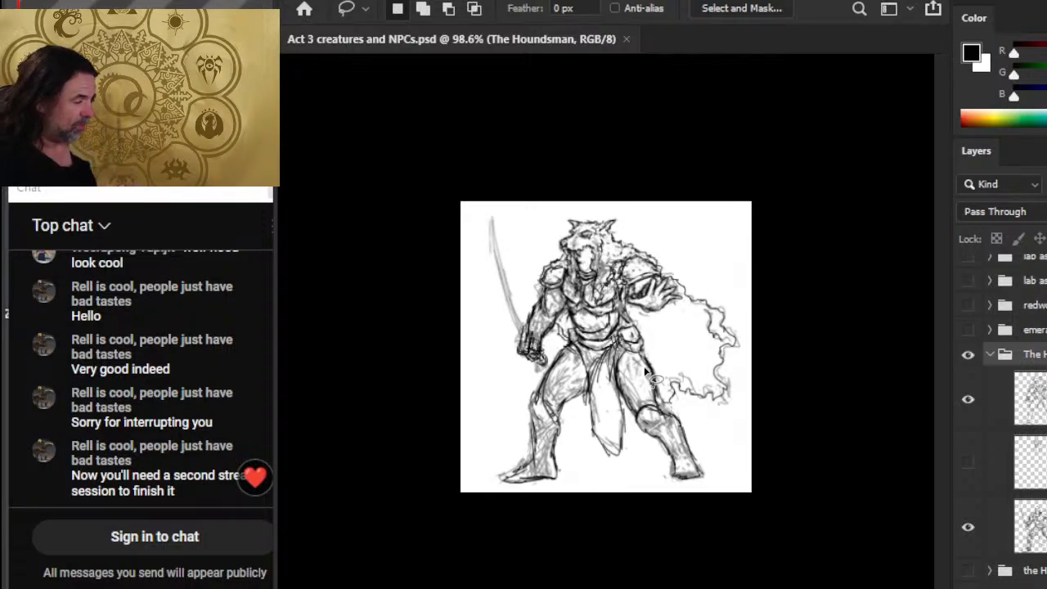
Hide the grey sketch layer to examine the inked lines alone, and show it again
click(968, 527)
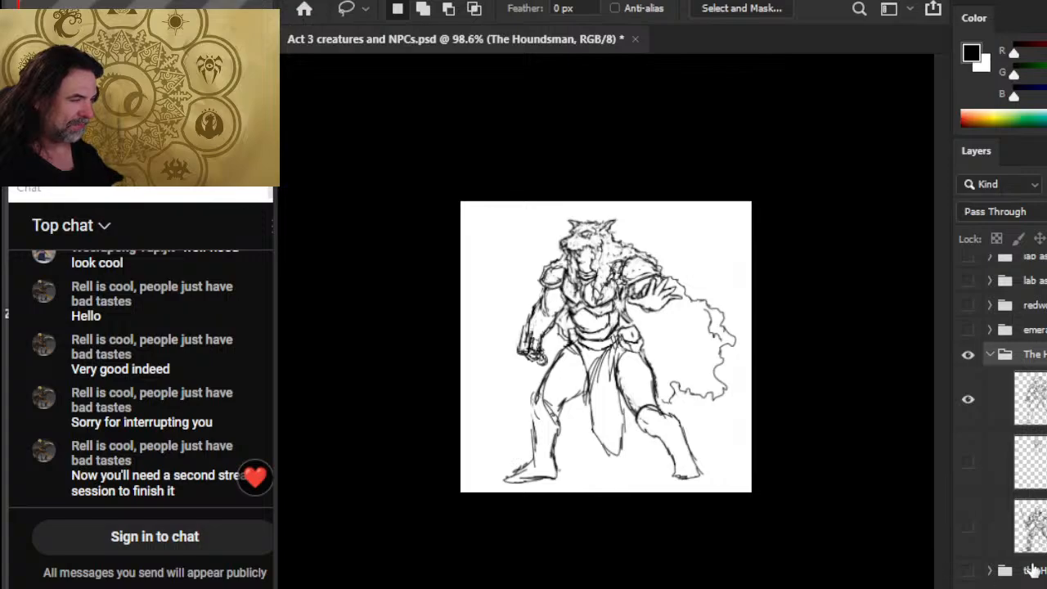
click(973, 530)
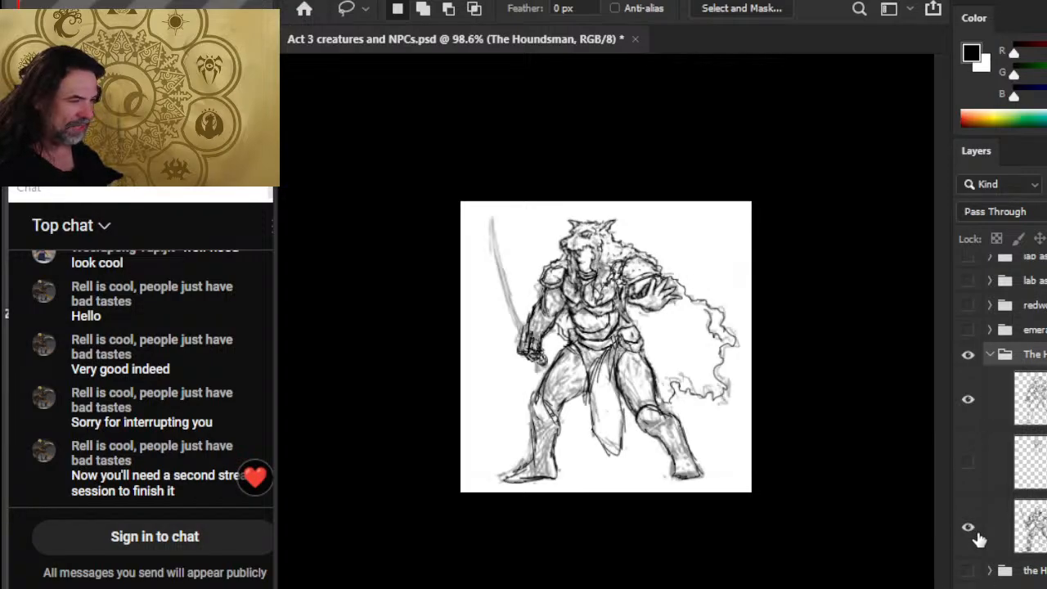